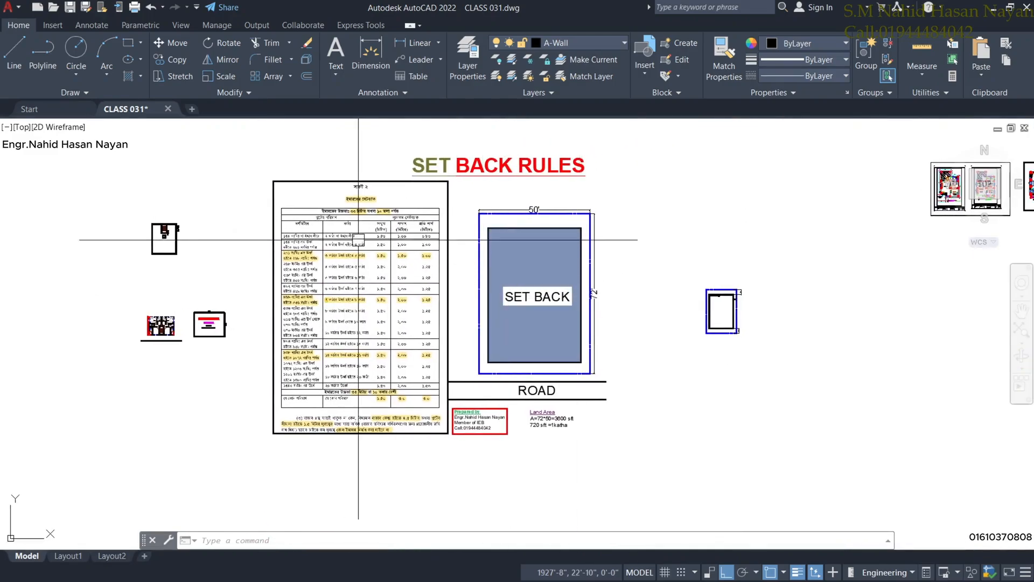
# Zoom and pan from the SET BACK RULES sheet to the three framed sets of house floor plans.
pyautogui.scroll(2, 342, 235)
pyautogui.scroll(-4, 797, 271)
pyautogui.moveTo(733, 270); pyautogui.dragTo(362, 246, button='middle')
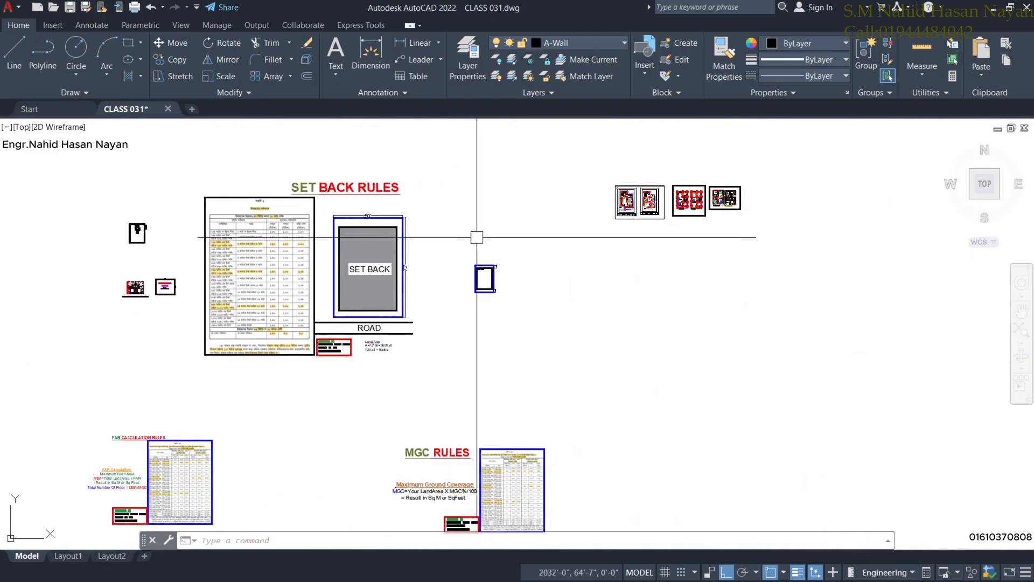
pyautogui.moveTo(534, 228); pyautogui.dragTo(450, 249, button='middle')
pyautogui.scroll(2, 520, 213)
pyautogui.moveTo(531, 213); pyautogui.dragTo(439, 241, button='middle')
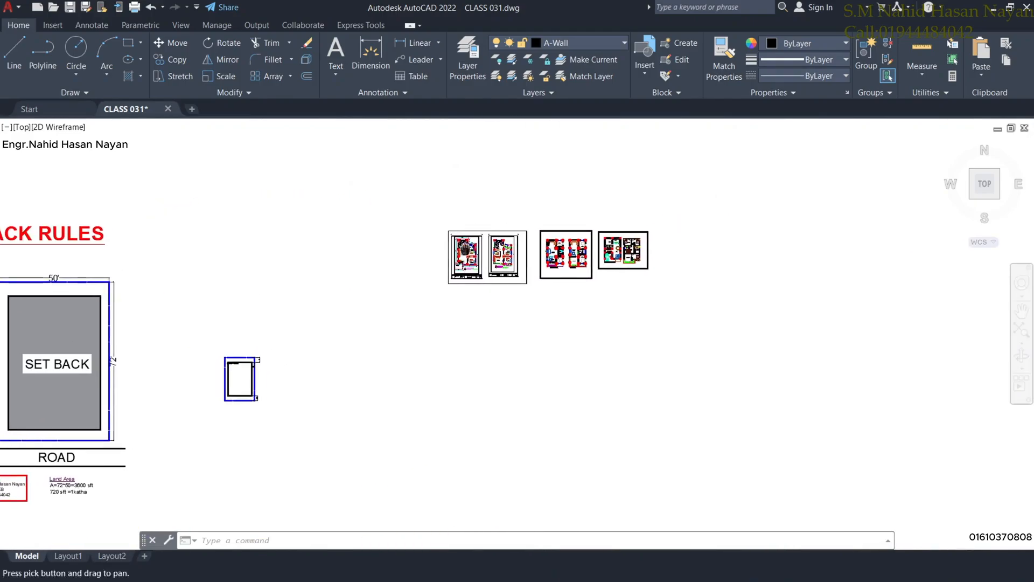
pyautogui.scroll(3, 452, 245)
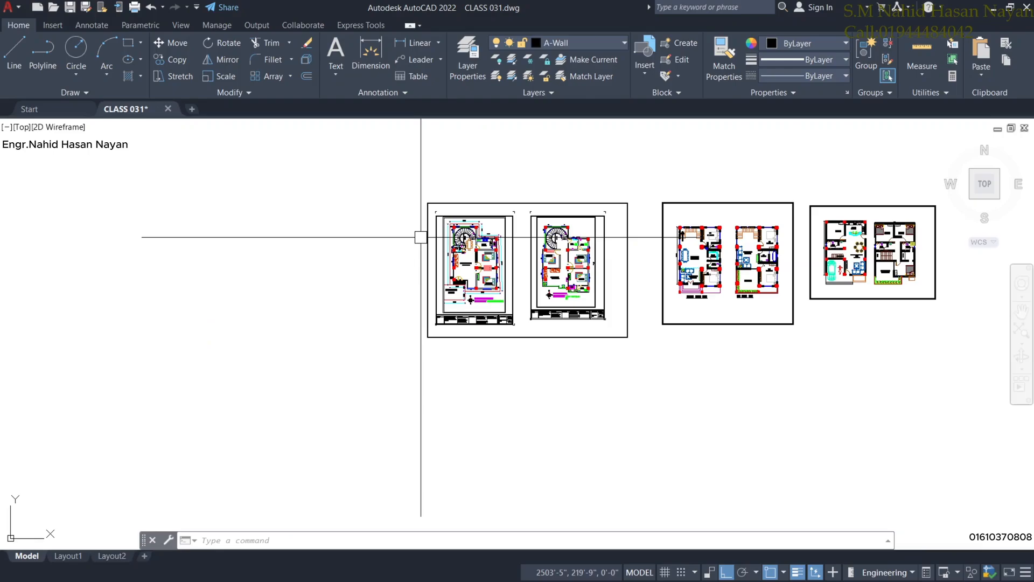
pyautogui.moveTo(549, 289); pyautogui.dragTo(526, 345, button='middle')
pyautogui.scroll(3, 521, 284)
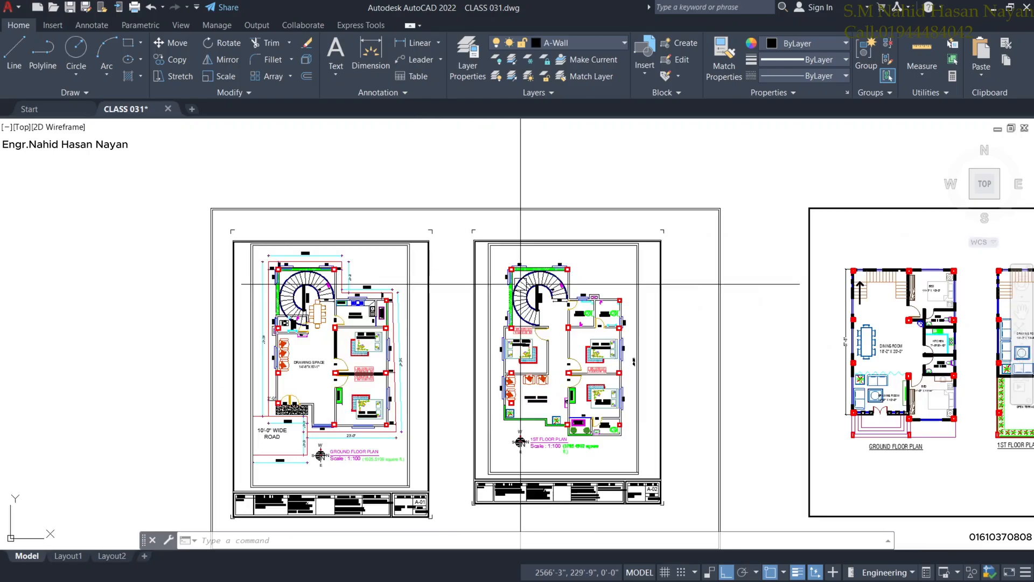
pyautogui.moveTo(711, 393); pyautogui.dragTo(751, 358, button='middle')
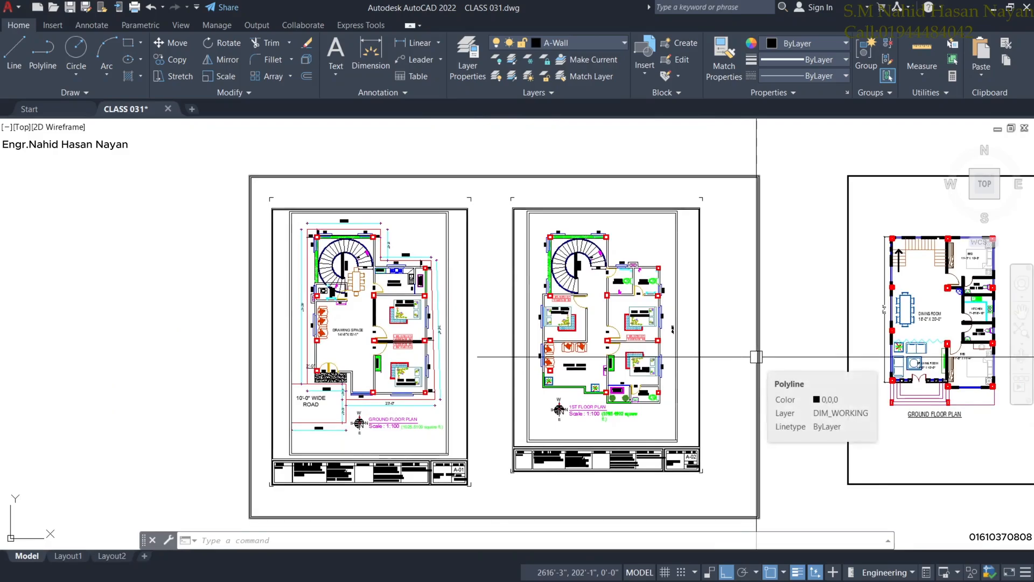
pyautogui.scroll(-4, 756, 357)
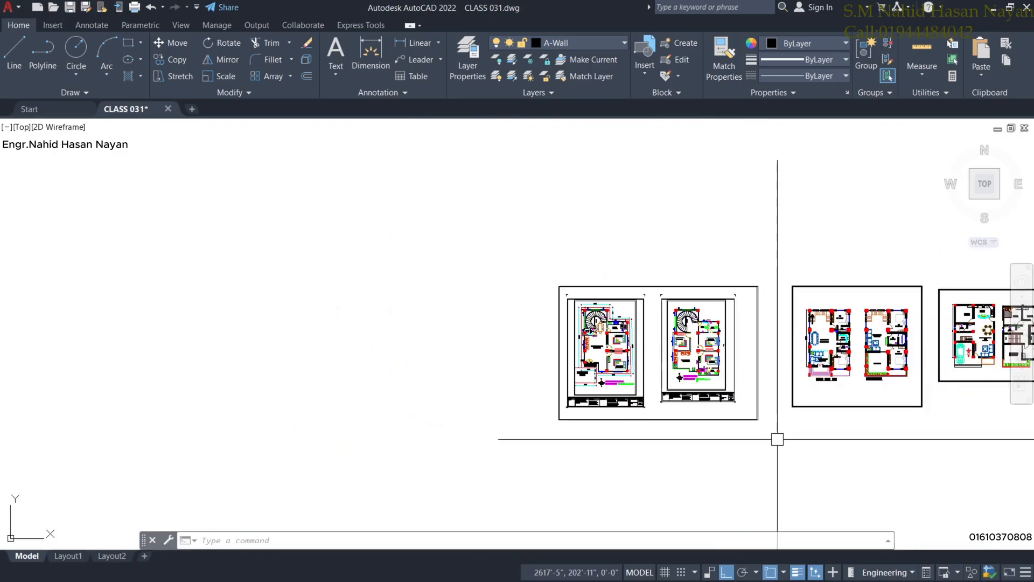
pyautogui.moveTo(776, 436); pyautogui.dragTo(691, 403, button='middle')
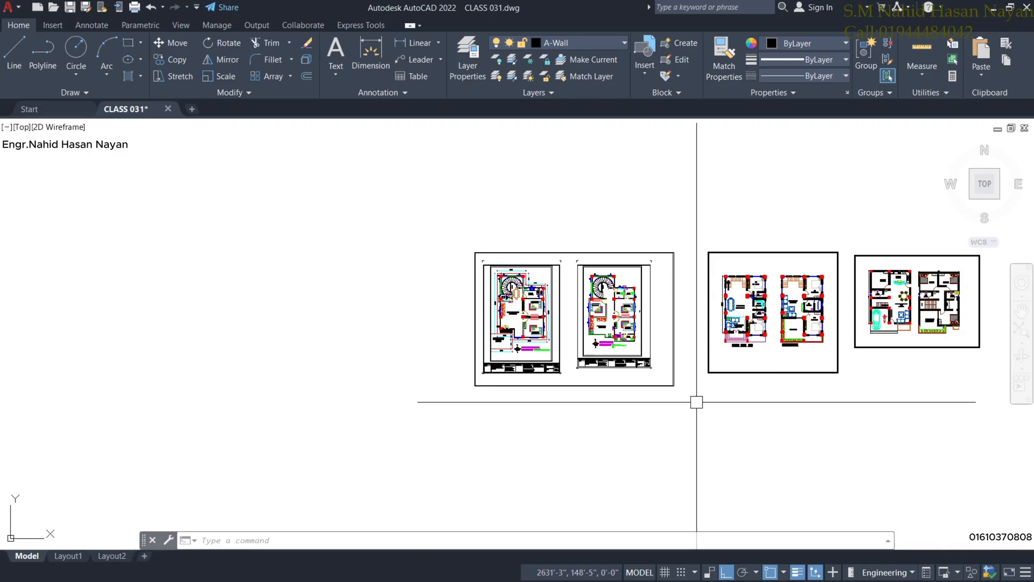
pyautogui.scroll(-4, 462, 342)
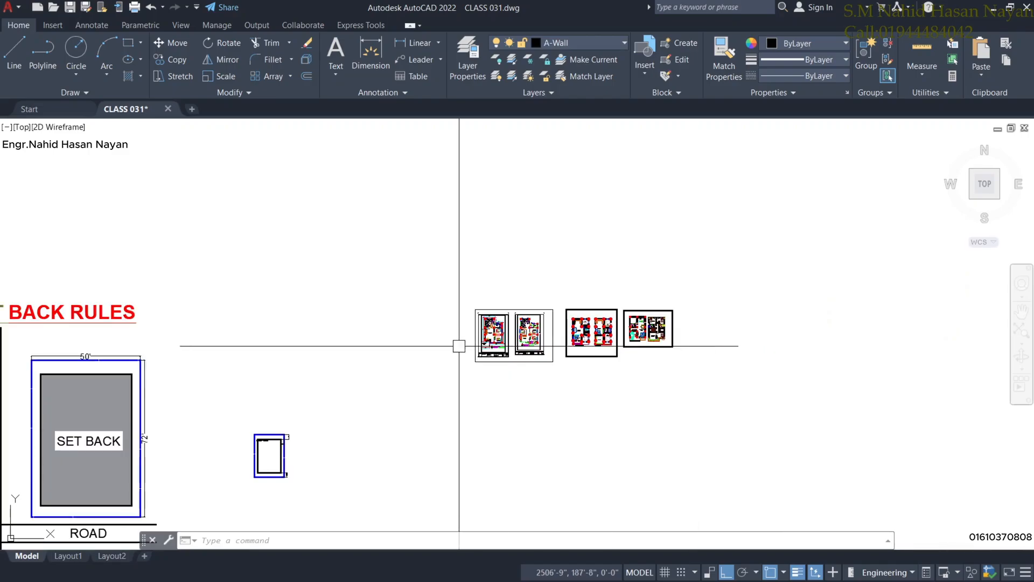
pyautogui.moveTo(323, 381); pyautogui.dragTo(684, 284, button='middle')
pyautogui.moveTo(416, 371)
pyautogui.mouseDown(button='middle')
pyautogui.moveTo(414, 329)
pyautogui.moveTo(418, 340)
pyautogui.moveTo(378, 331)
pyautogui.mouseUp(button='middle')
pyautogui.scroll(3, 478, 320)
pyautogui.scroll(-3, 461, 319)
pyautogui.scroll(3, 404, 312)
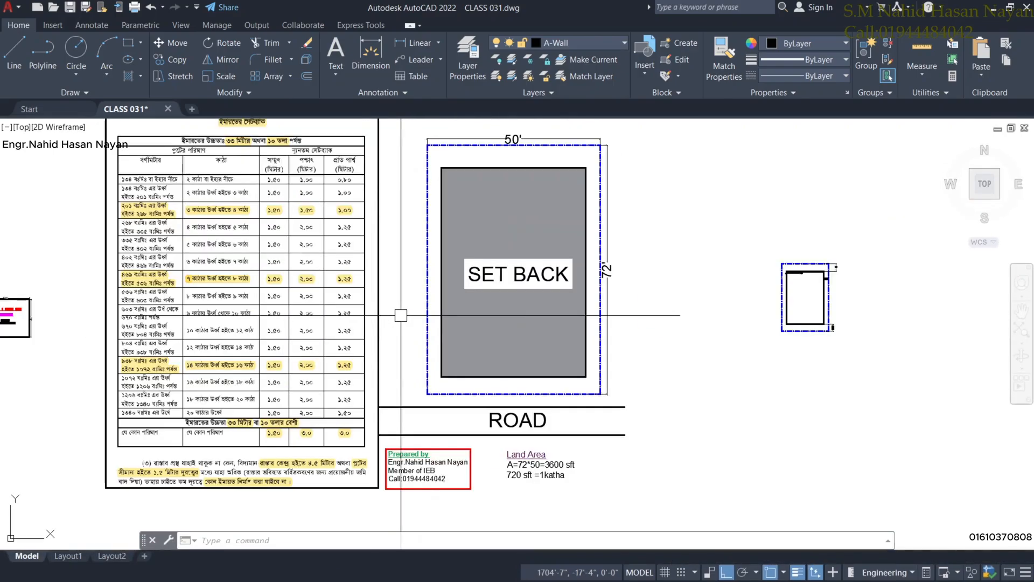
pyautogui.scroll(-3, 412, 301)
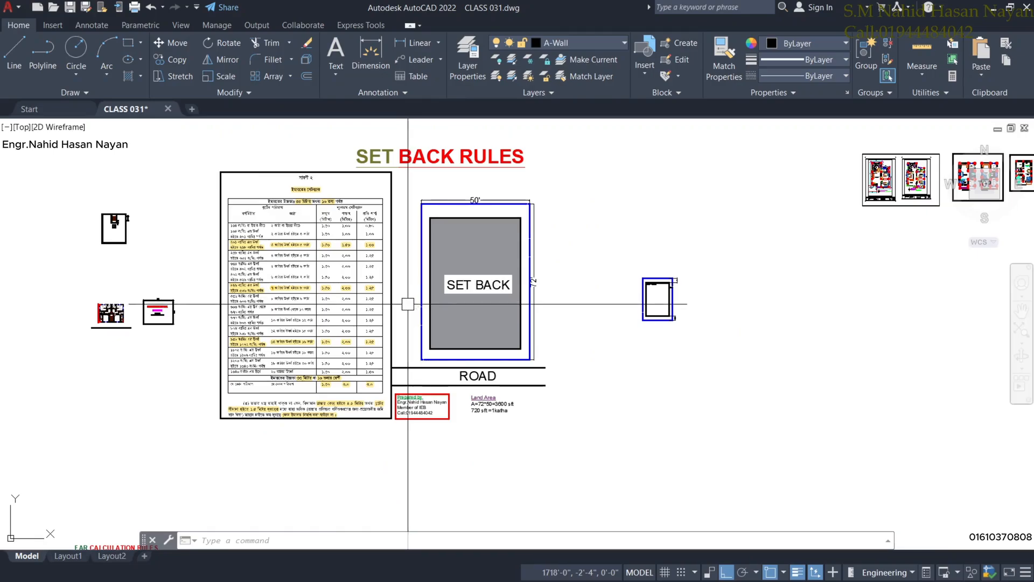
pyautogui.moveTo(408, 304); pyautogui.dragTo(448, 322, button='middle')
pyautogui.scroll(3, 448, 318)
pyautogui.scroll(-3, 447, 307)
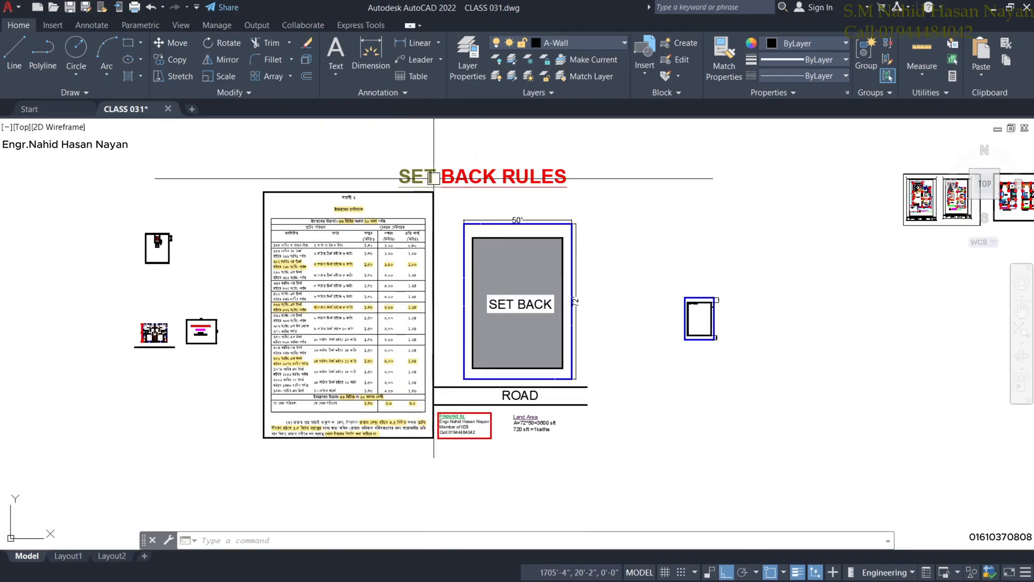
pyautogui.scroll(-4, 367, 300)
pyautogui.moveTo(377, 409); pyautogui.dragTo(441, 360, button='middle')
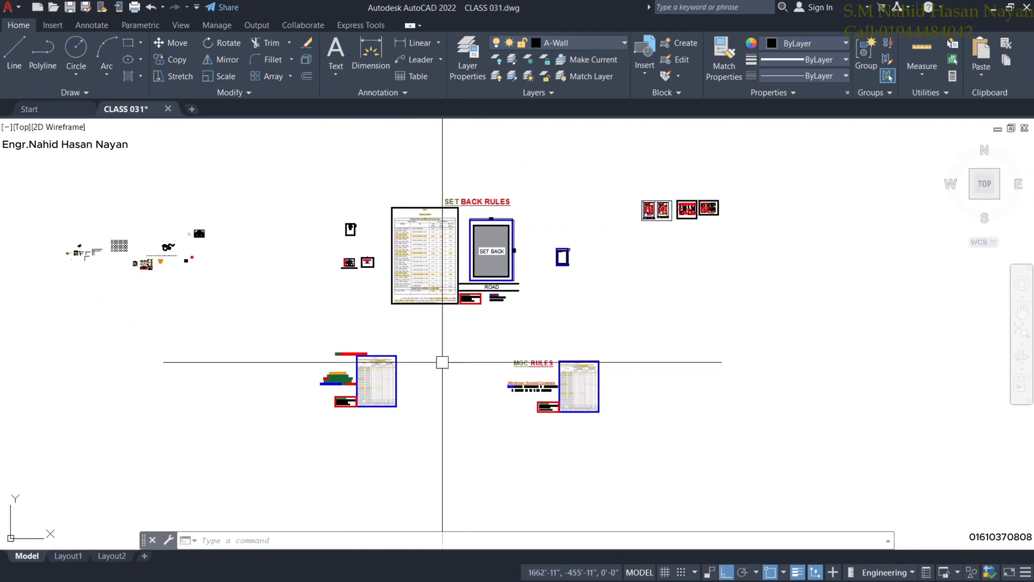
pyautogui.scroll(6, 353, 369)
pyautogui.moveTo(783, 406); pyautogui.dragTo(403, 330, button='middle')
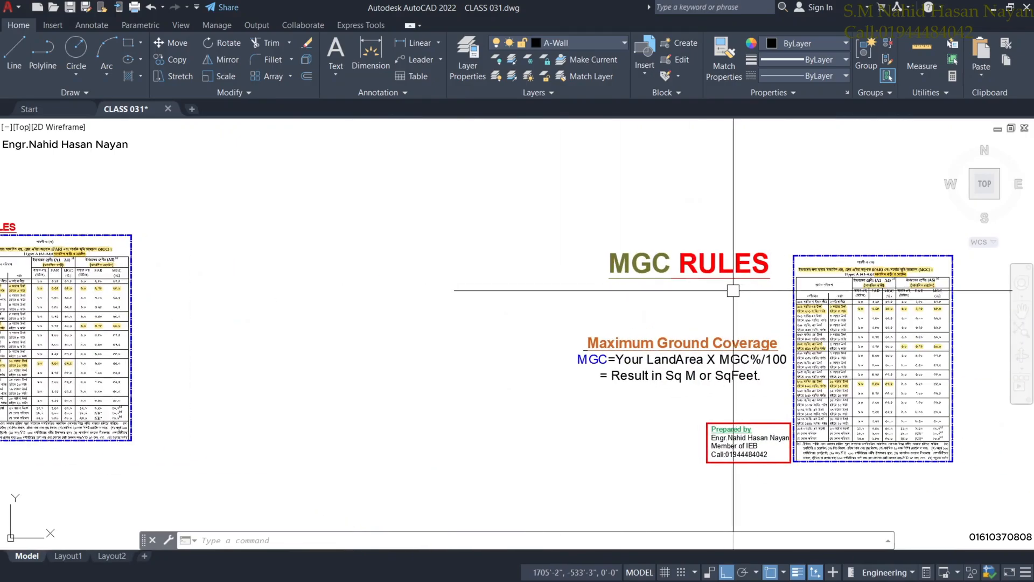
pyautogui.scroll(-3, 324, 386)
pyautogui.moveTo(321, 386); pyautogui.dragTo(452, 386, button='middle')
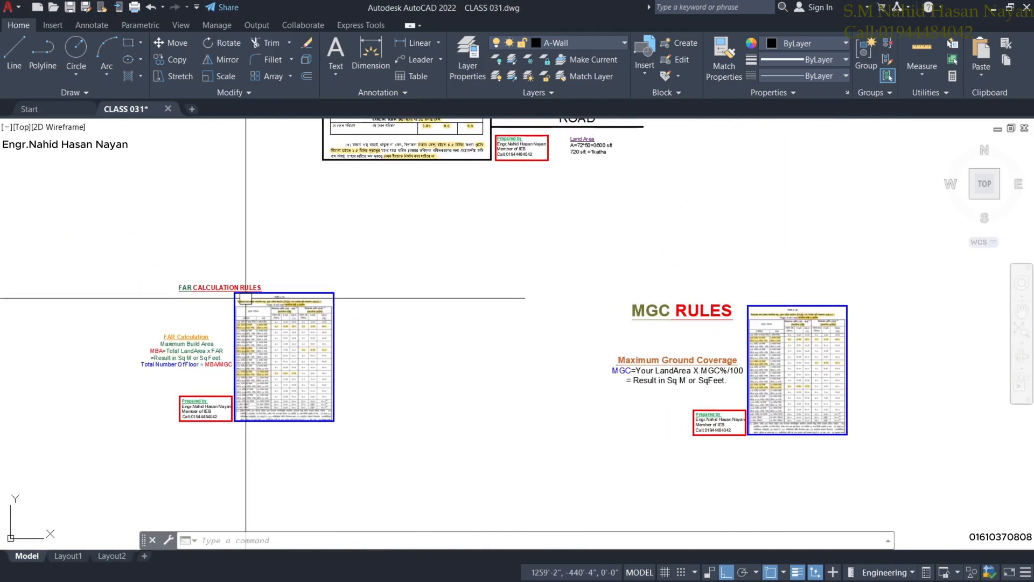
pyautogui.scroll(5, 239, 300)
pyautogui.scroll(-5, 381, 314)
pyautogui.scroll(4, 369, 341)
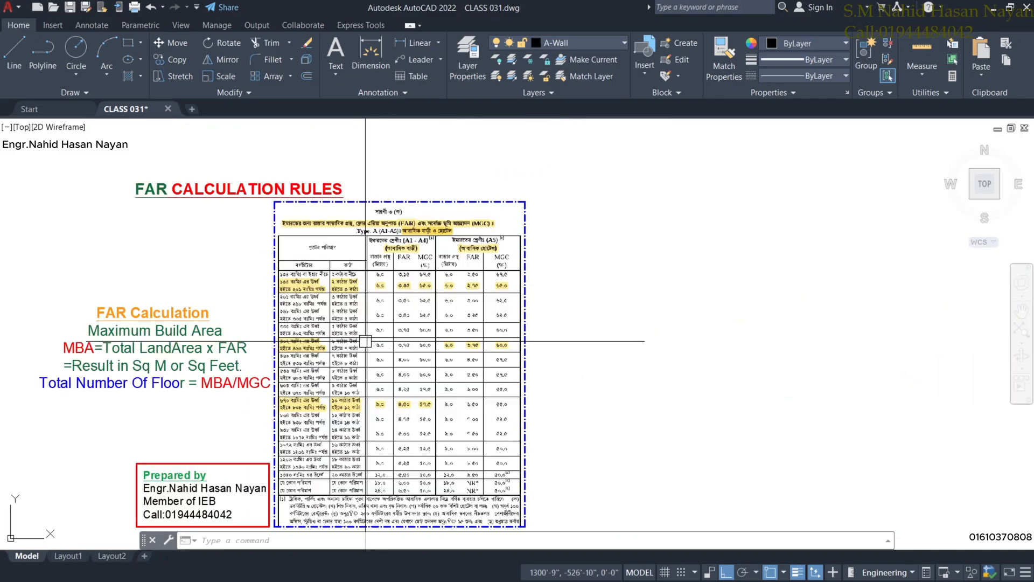
pyautogui.scroll(-2, 276, 325)
pyautogui.scroll(-2, 439, 325)
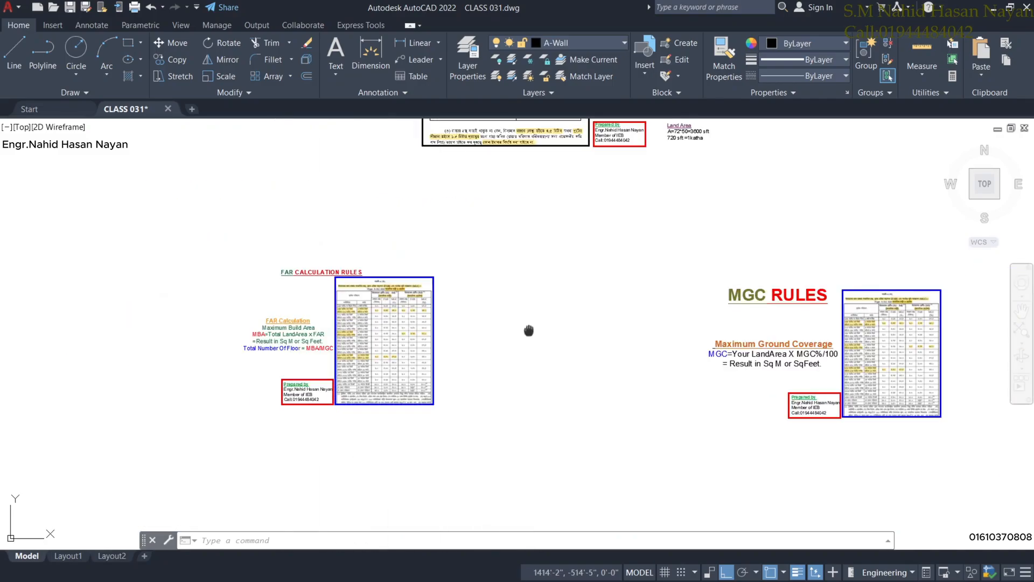
pyautogui.moveTo(529, 331); pyautogui.dragTo(474, 428, button='middle')
pyautogui.scroll(-3, 600, 266)
pyautogui.scroll(7, 544, 269)
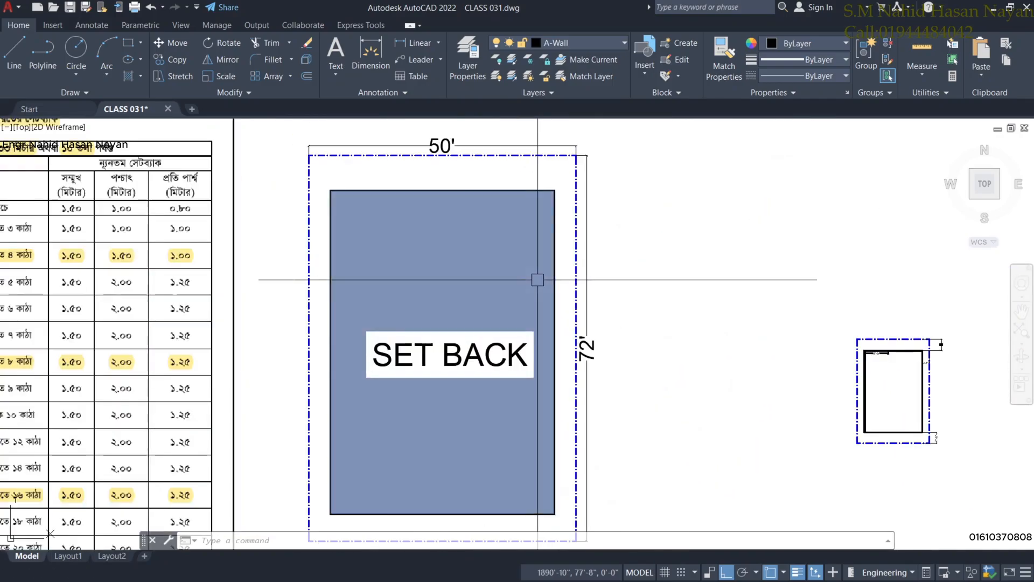
pyautogui.scroll(-2, 537, 280)
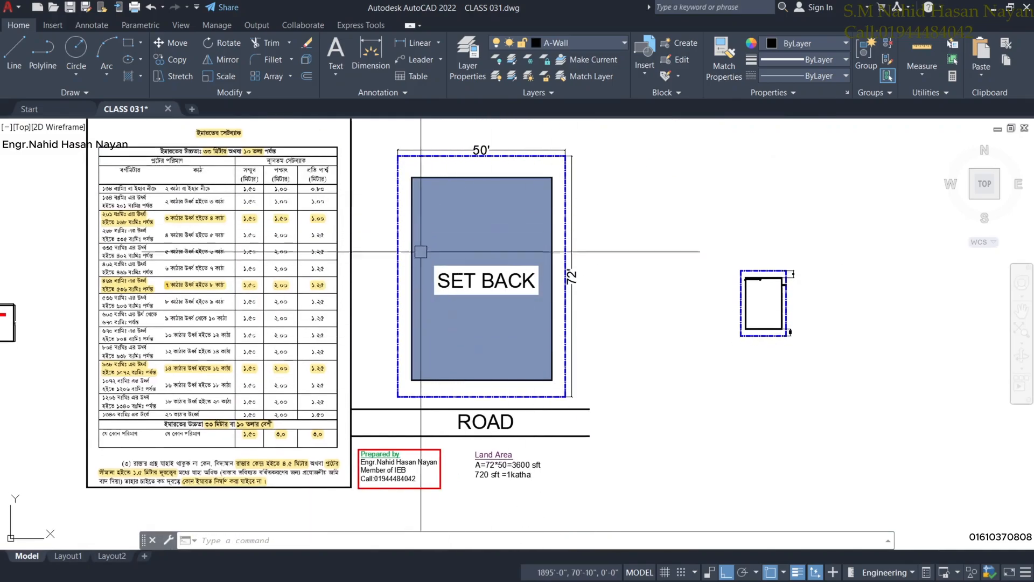
pyautogui.scroll(-5, 503, 319)
pyautogui.scroll(2, 604, 276)
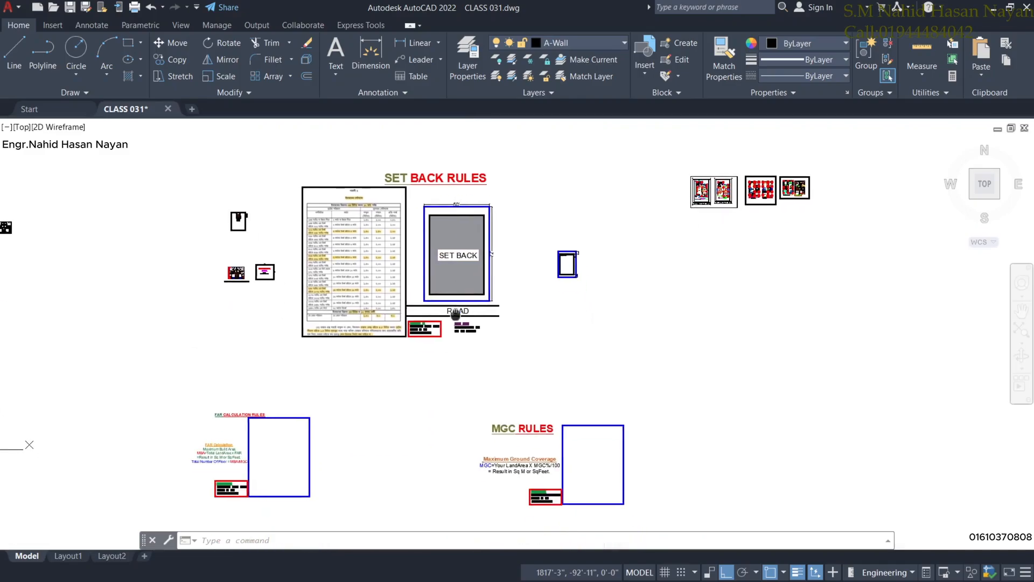
pyautogui.moveTo(544, 301); pyautogui.dragTo(483, 322, button='middle')
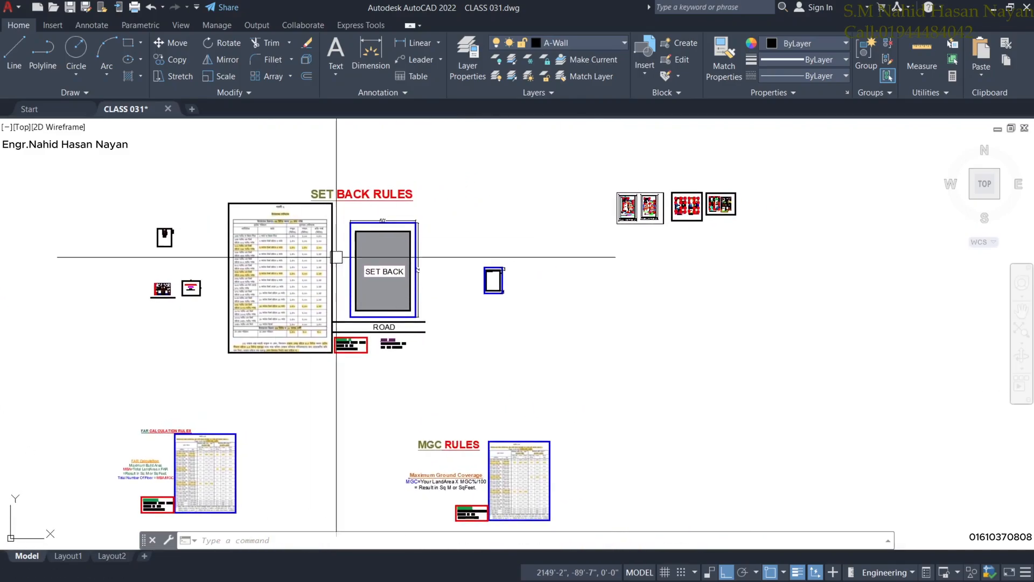
pyautogui.scroll(2, 461, 449)
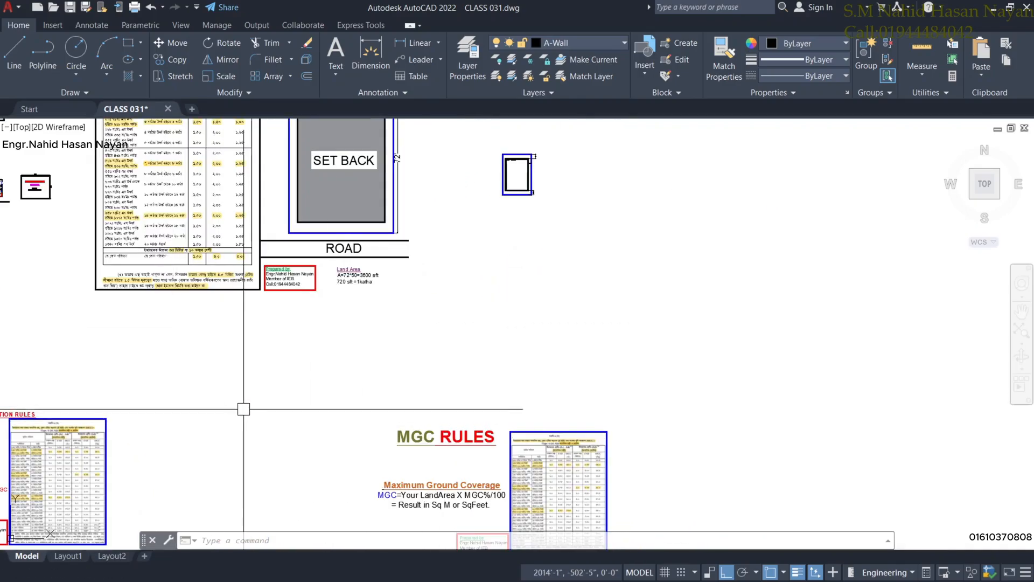
pyautogui.moveTo(242, 409); pyautogui.dragTo(238, 432, button='middle')
pyautogui.moveTo(517, 297); pyautogui.dragTo(473, 354, button='middle')
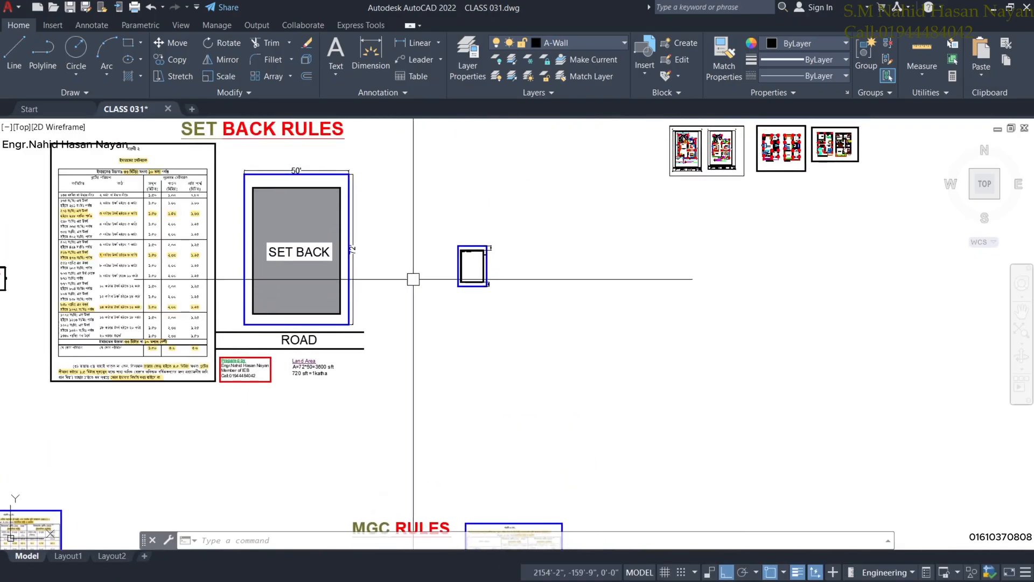
pyautogui.scroll(-2, 647, 259)
pyautogui.moveTo(678, 249)
pyautogui.mouseDown(button='middle')
pyautogui.moveTo(561, 307)
pyautogui.moveTo(604, 279)
pyautogui.moveTo(544, 293)
pyautogui.mouseUp(button='middle')
pyautogui.scroll(2, 563, 307)
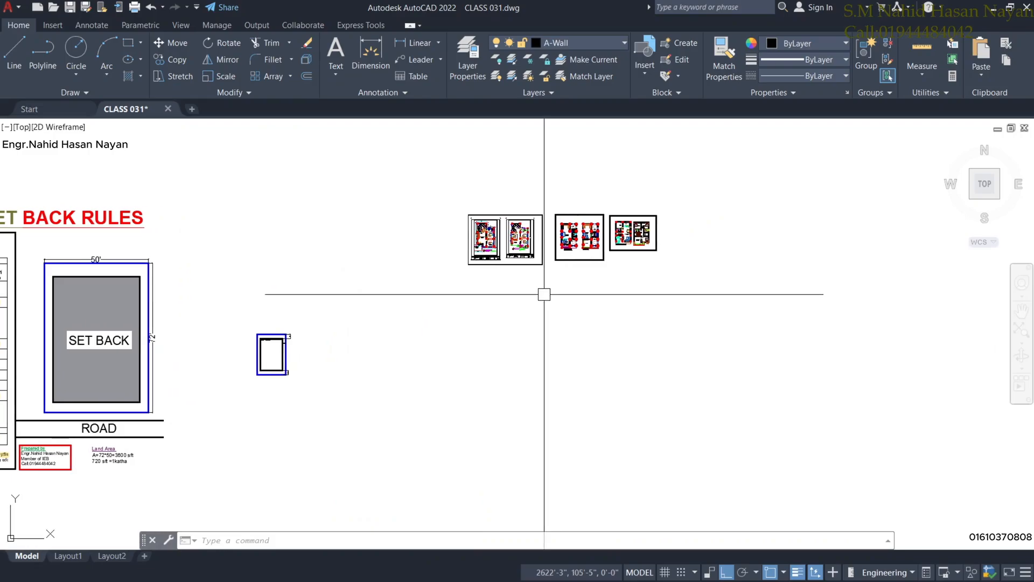
# Zoom in until the ground floor plan A-01 and 1st floor plan A-02 sheets fill the view.
pyautogui.scroll(-2, 429, 282)
pyautogui.moveTo(387, 302); pyautogui.dragTo(489, 254, button='middle')
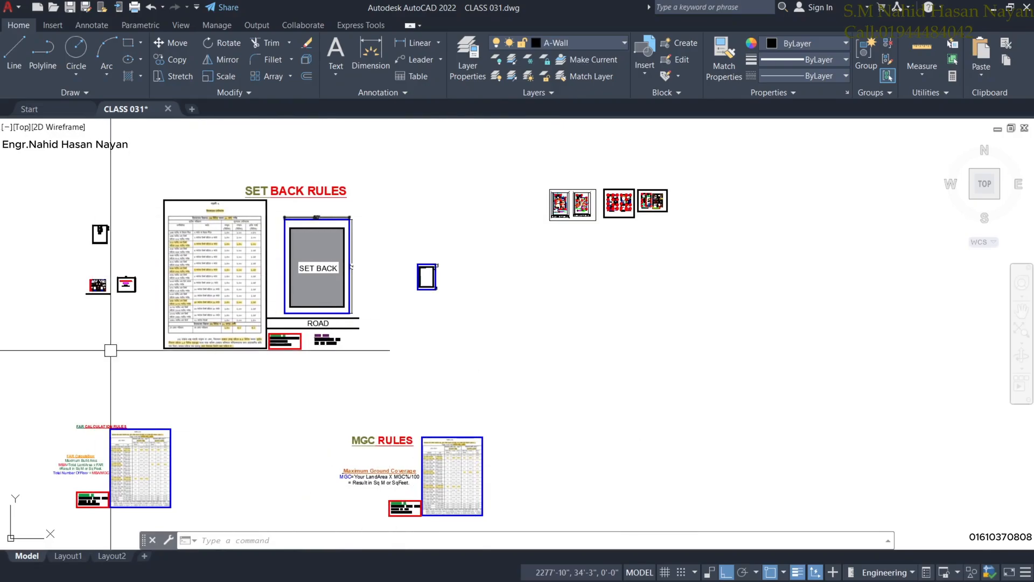
pyautogui.scroll(2, 380, 185)
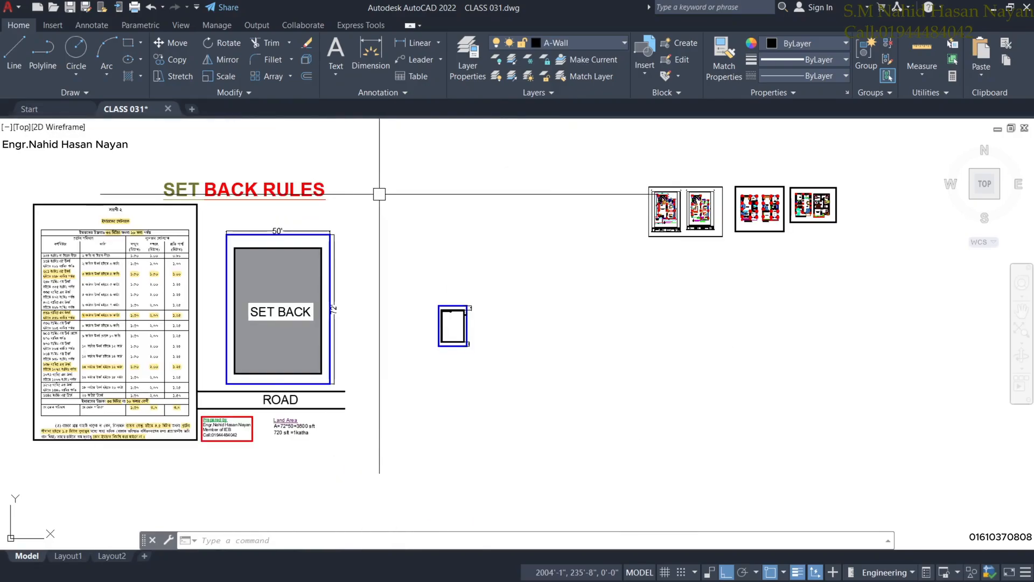
pyautogui.moveTo(677, 238); pyautogui.dragTo(513, 275, button='middle')
pyautogui.scroll(4, 512, 275)
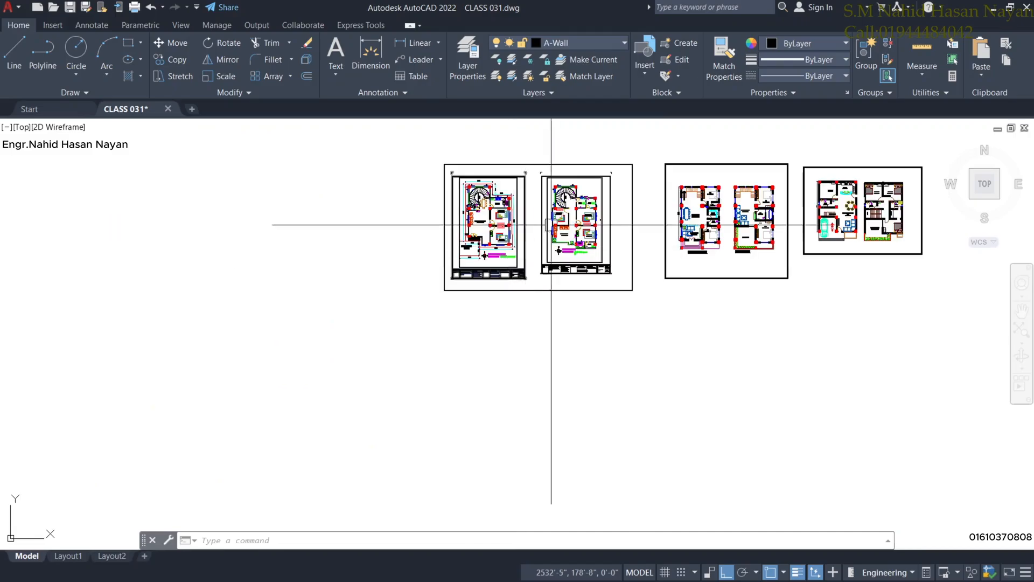
pyautogui.moveTo(547, 225)
pyautogui.mouseDown(button='middle')
pyautogui.moveTo(468, 272)
pyautogui.moveTo(443, 265)
pyautogui.mouseUp(button='middle')
pyautogui.scroll(2, 444, 266)
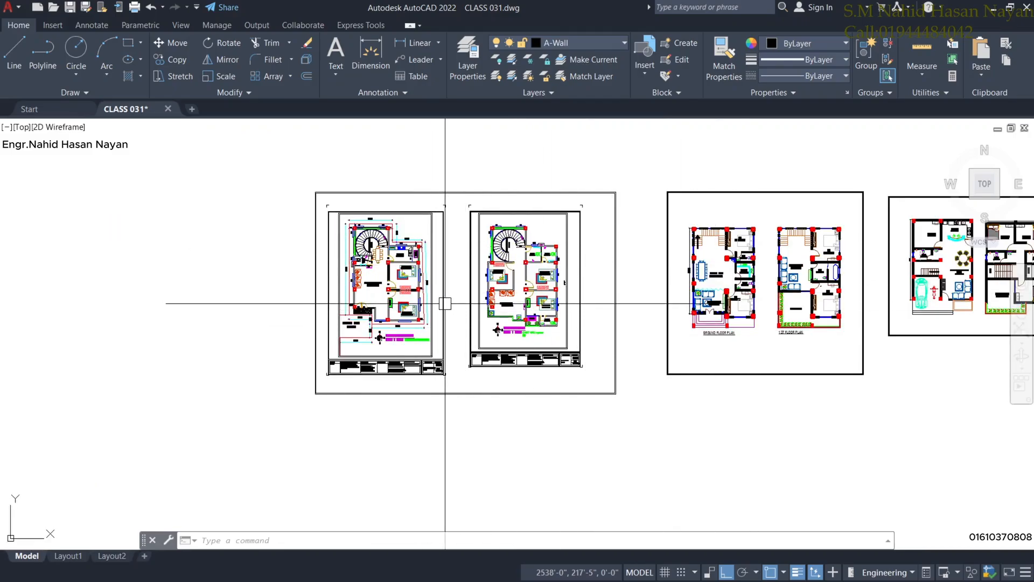
pyautogui.scroll(2, 461, 349)
pyautogui.moveTo(411, 292); pyautogui.dragTo(559, 347, button='middle')
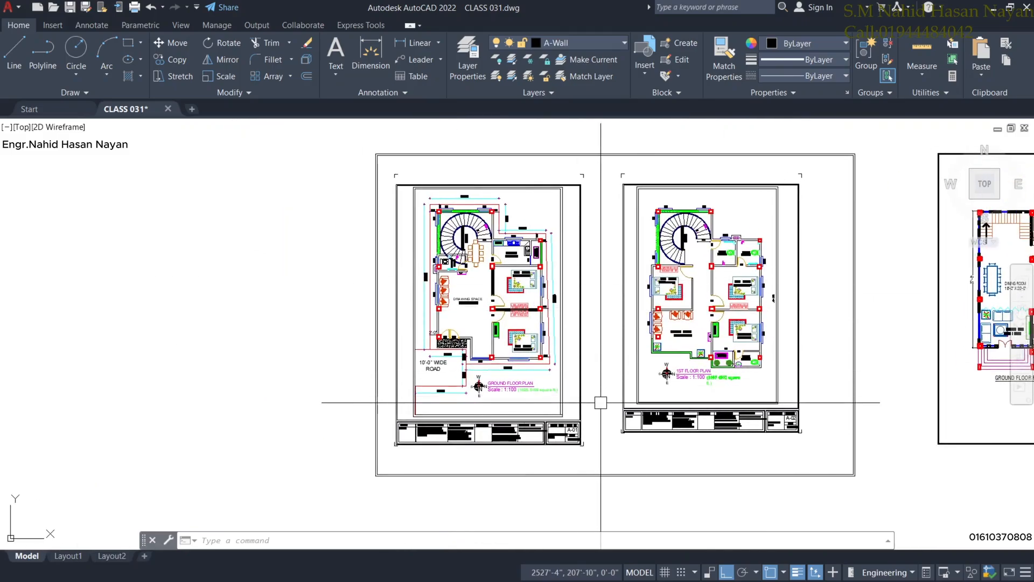
pyautogui.scroll(2, 601, 402)
pyautogui.moveTo(605, 351); pyautogui.dragTo(603, 411, button='middle')
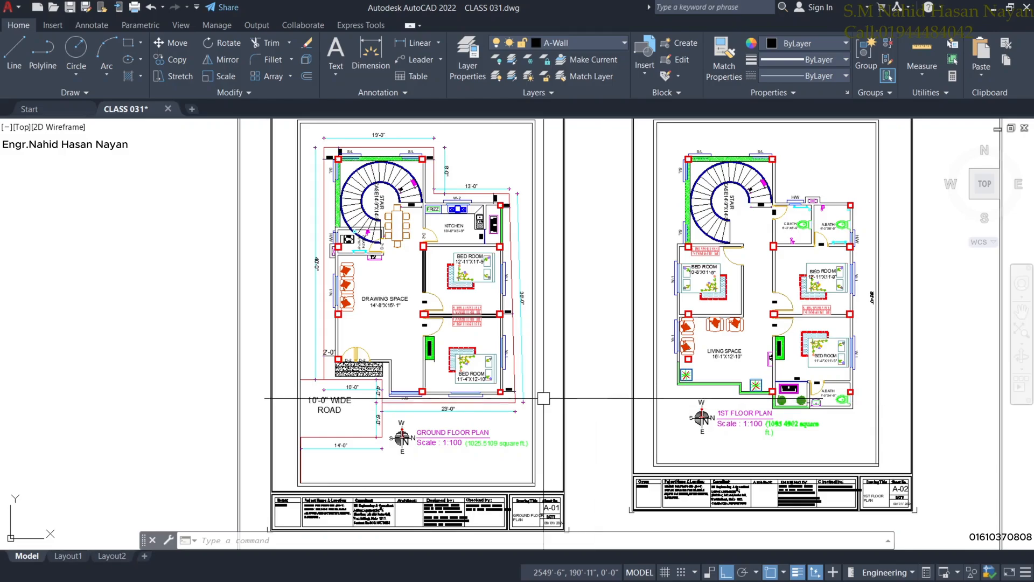
pyautogui.moveTo(419, 298); pyautogui.dragTo(399, 329, button='middle')
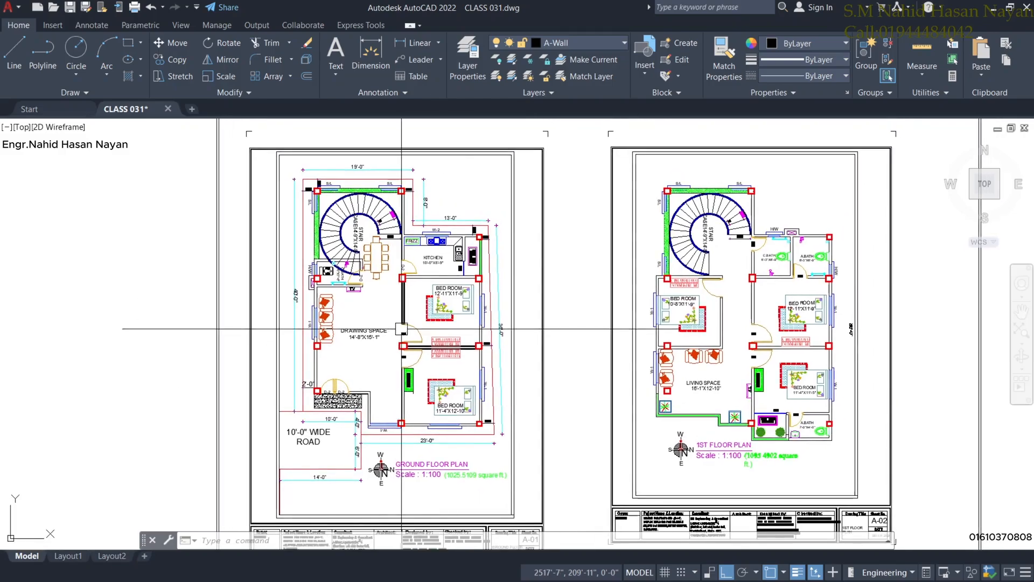
pyautogui.moveTo(537, 456); pyautogui.dragTo(541, 417, button='middle')
pyautogui.scroll(2, 409, 372)
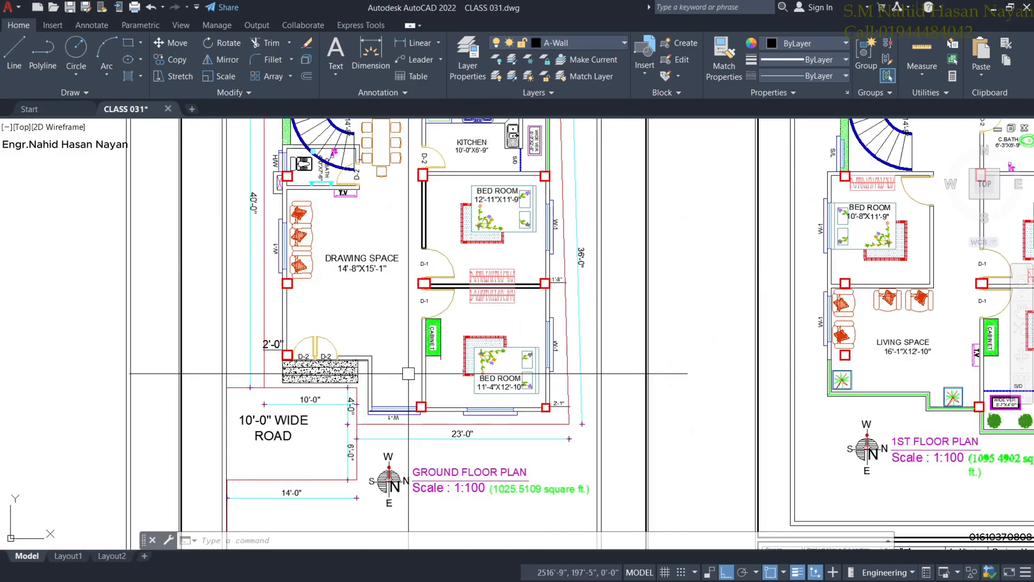
pyautogui.moveTo(396, 335)
pyautogui.mouseDown(button='middle')
pyautogui.moveTo(393, 427)
pyautogui.moveTo(420, 407)
pyautogui.mouseUp(button='middle')
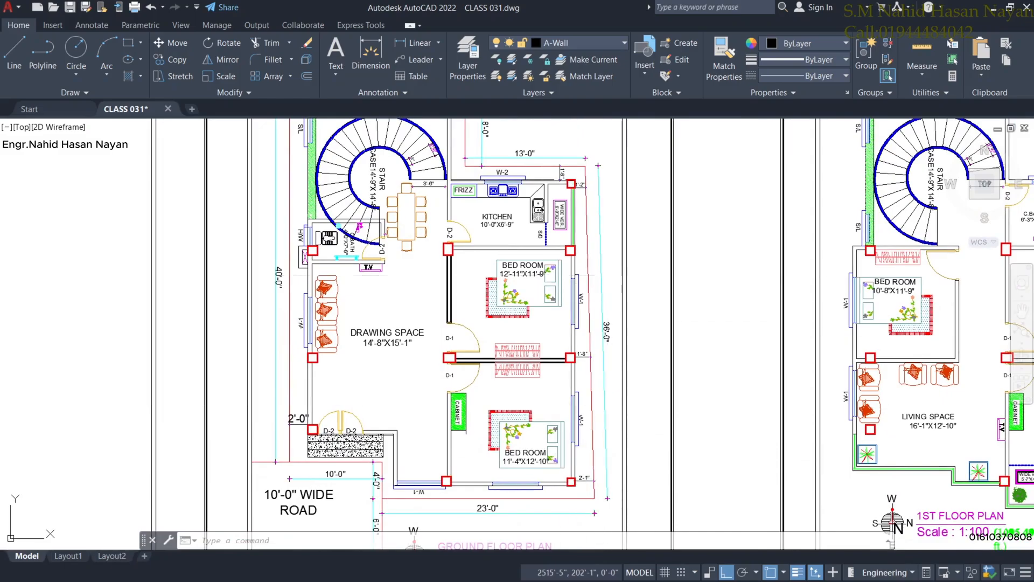
pyautogui.moveTo(431, 167); pyautogui.dragTo(417, 238, button='middle')
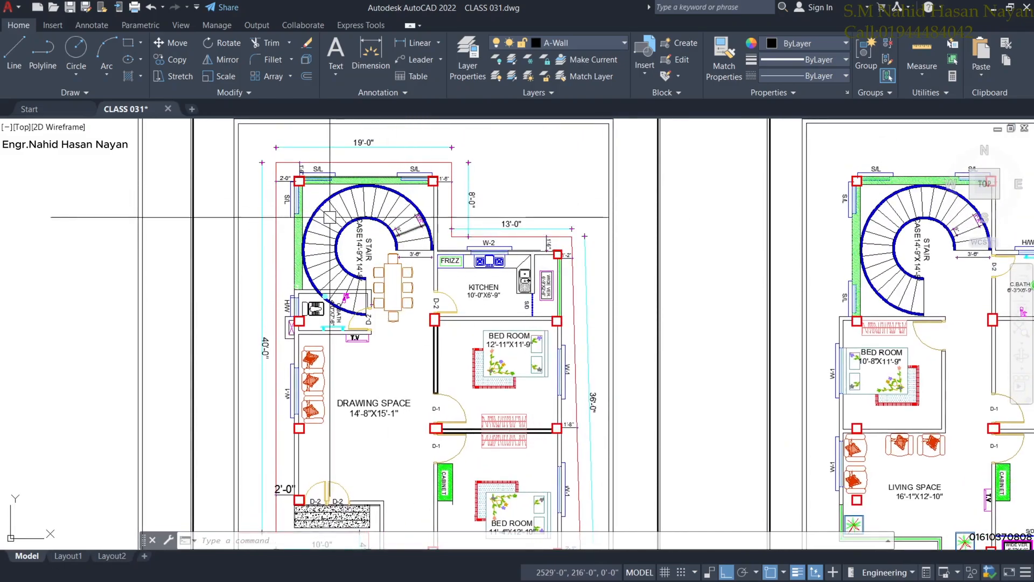
pyautogui.moveTo(394, 350); pyautogui.dragTo(393, 286, button='middle')
pyautogui.moveTo(396, 398); pyautogui.dragTo(388, 371, button='middle')
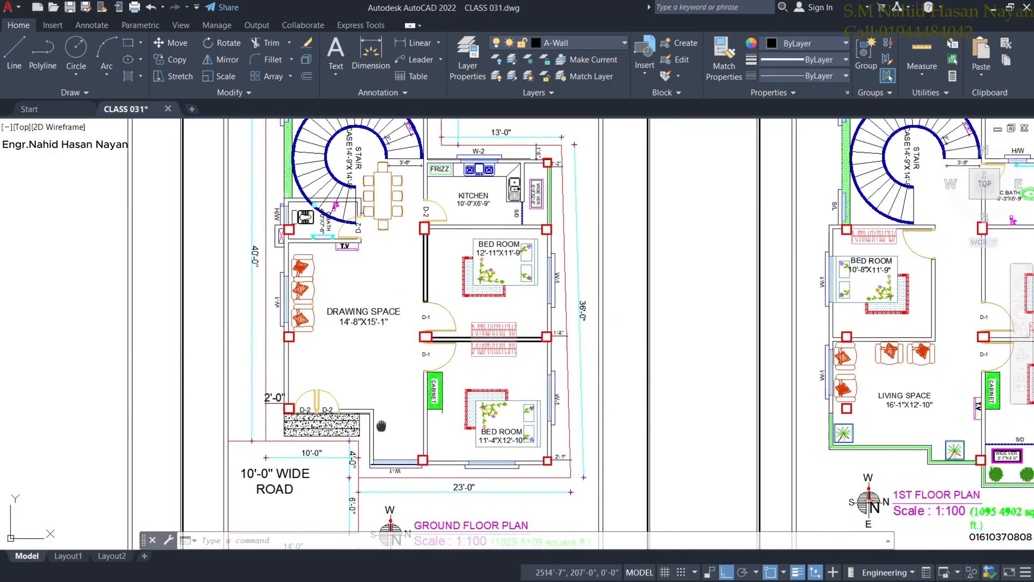
pyautogui.moveTo(381, 425); pyautogui.dragTo(383, 429, button='middle')
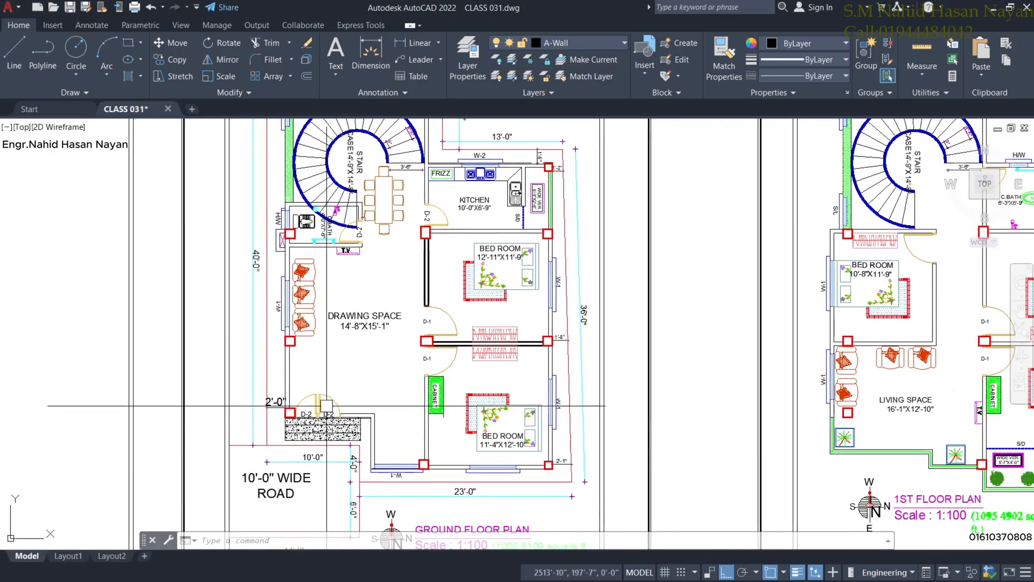
pyautogui.moveTo(368, 342); pyautogui.dragTo(355, 393, button='middle')
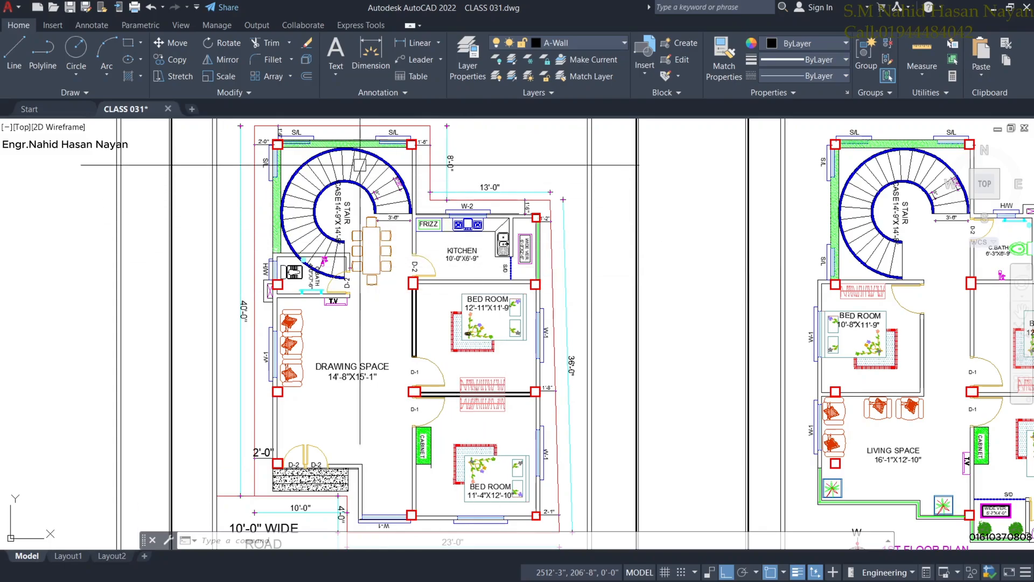
pyautogui.scroll(2, 340, 266)
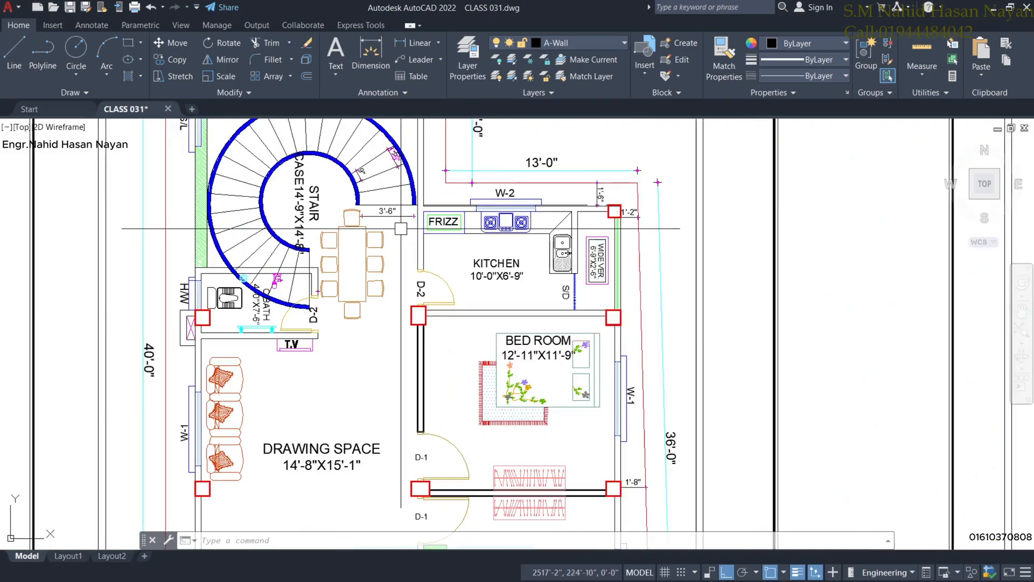
pyautogui.scroll(-2, 396, 231)
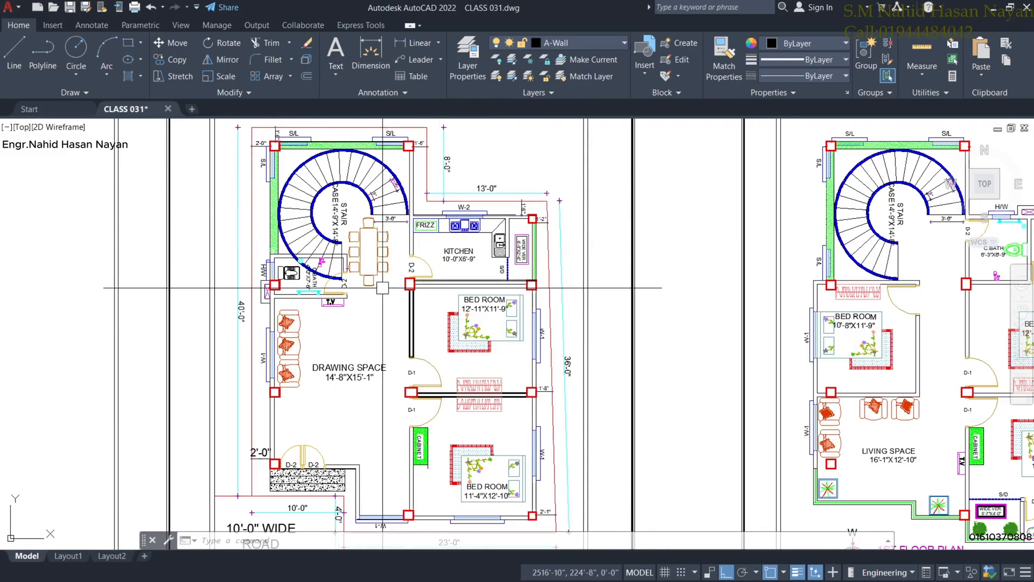
pyautogui.scroll(2, 347, 302)
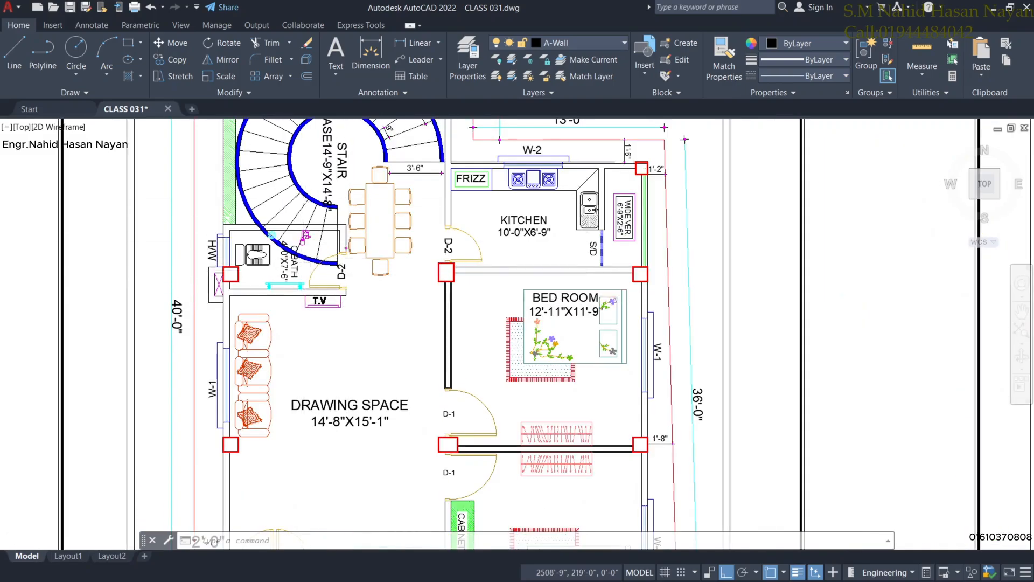
pyautogui.scroll(-2, 326, 266)
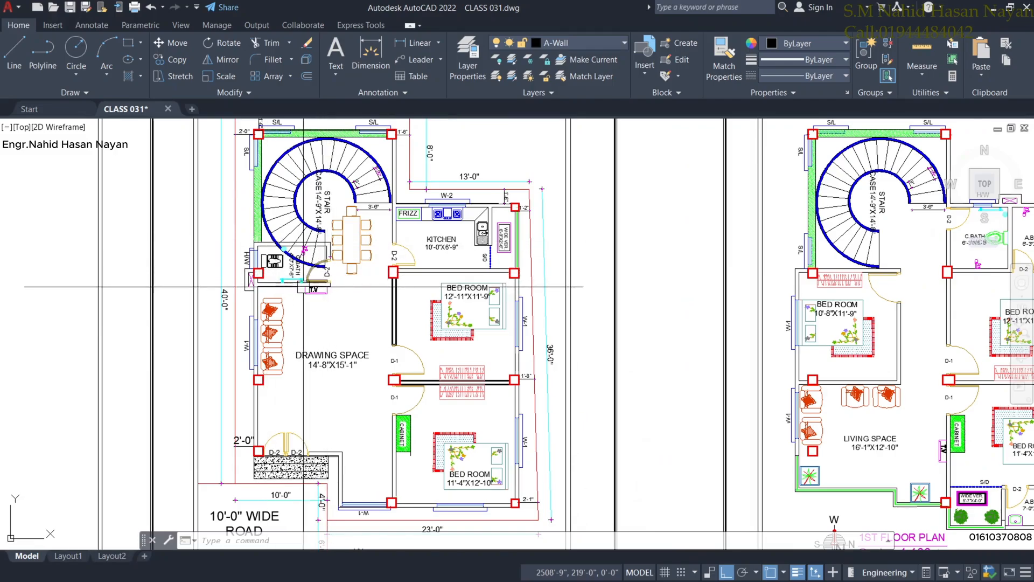
pyautogui.scroll(2, 307, 284)
pyautogui.moveTo(296, 281); pyautogui.dragTo(295, 308, button='middle')
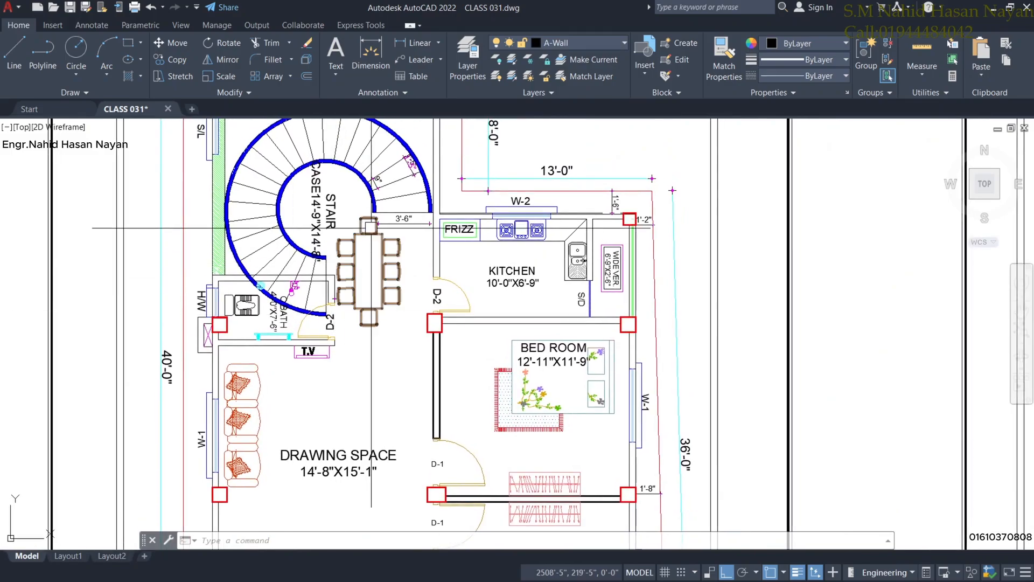
pyautogui.scroll(-2, 321, 250)
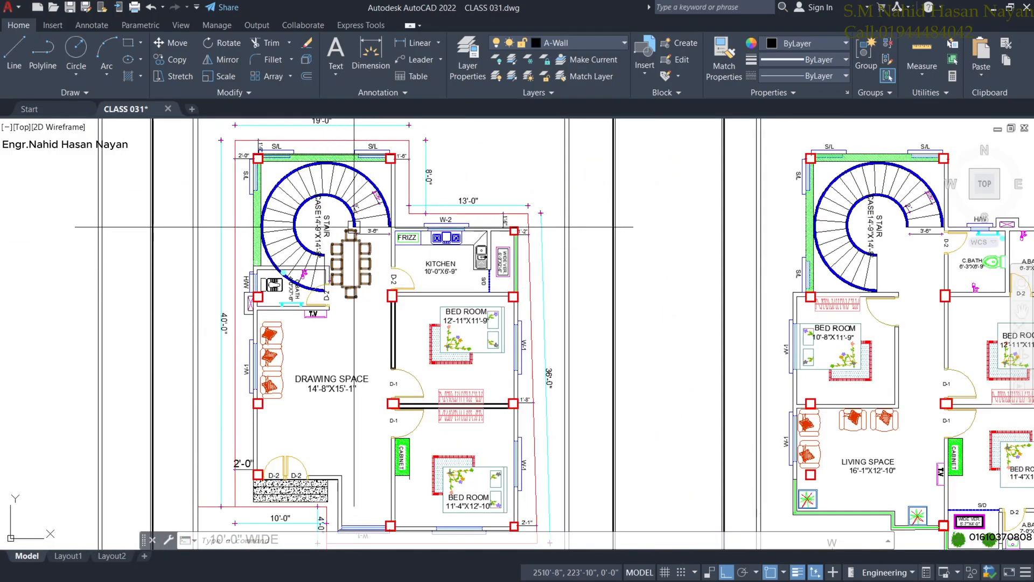
pyautogui.scroll(2, 344, 276)
pyautogui.moveTo(360, 332); pyautogui.dragTo(377, 291, button='middle')
pyautogui.scroll(-2, 362, 339)
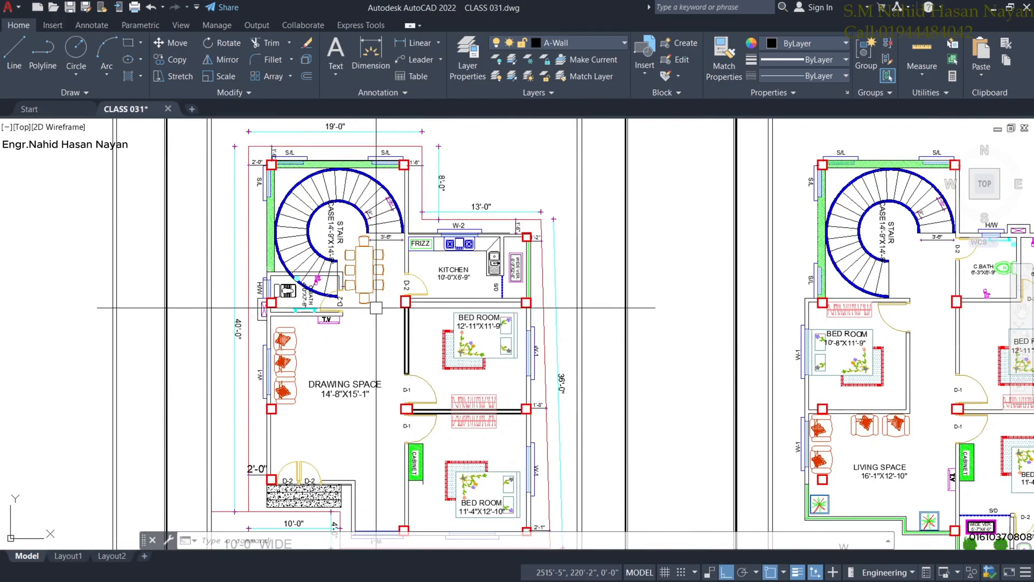
pyautogui.moveTo(412, 351); pyautogui.dragTo(412, 373, button='middle')
pyautogui.scroll(2, 316, 192)
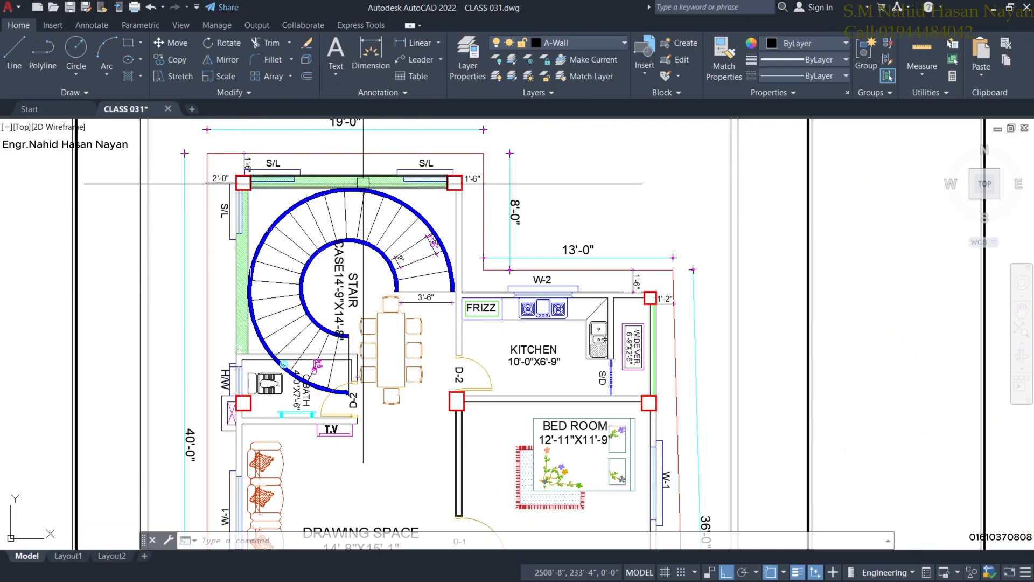
pyautogui.scroll(-2, 399, 239)
pyautogui.moveTo(481, 294); pyautogui.dragTo(271, 229, button='middle')
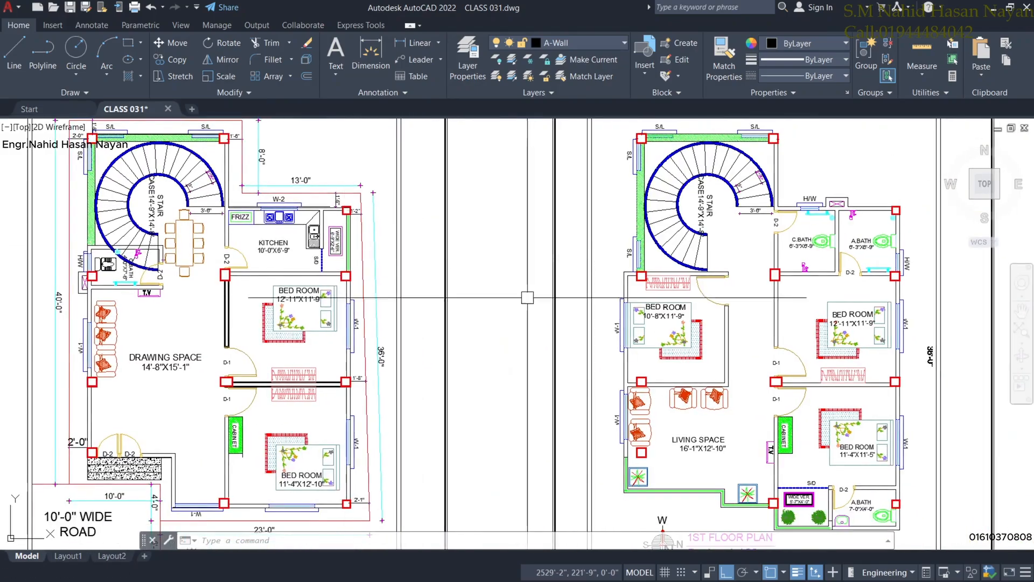
pyautogui.moveTo(490, 369); pyautogui.dragTo(453, 319, button='middle')
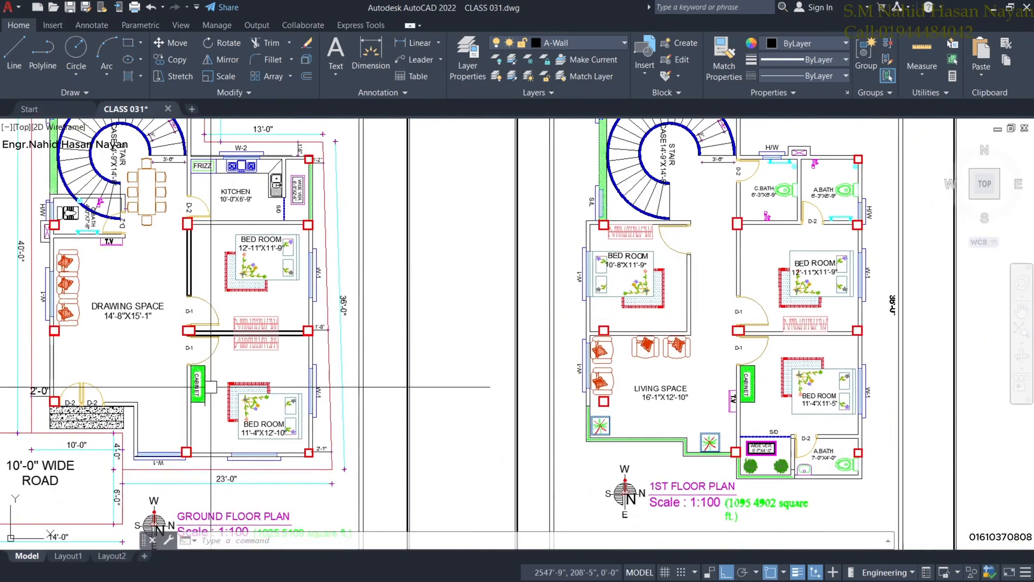
pyautogui.moveTo(721, 392); pyautogui.dragTo(531, 420, button='middle')
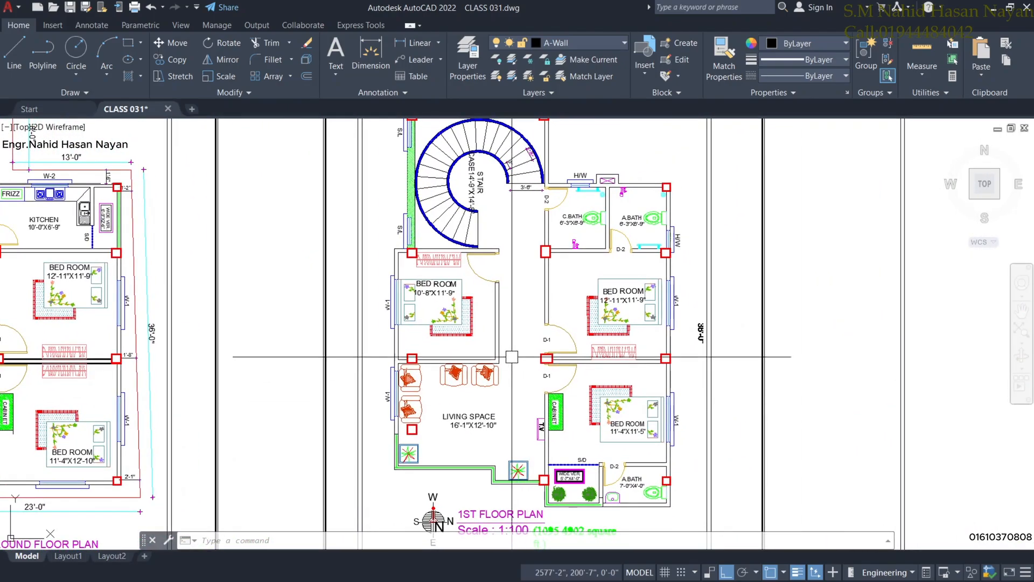
pyautogui.moveTo(513, 351); pyautogui.dragTo(512, 370, button='middle')
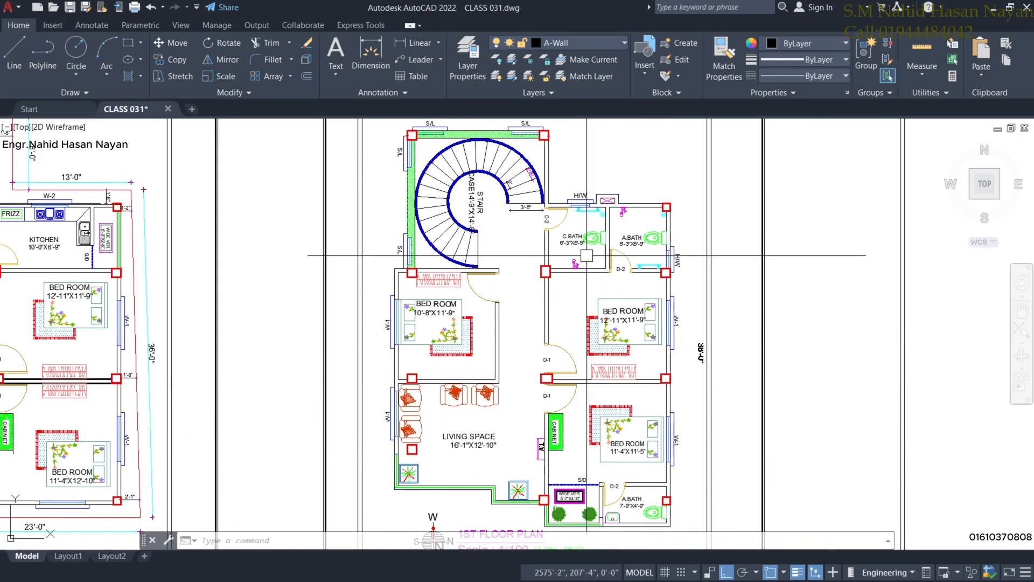
pyautogui.scroll(-2, 561, 378)
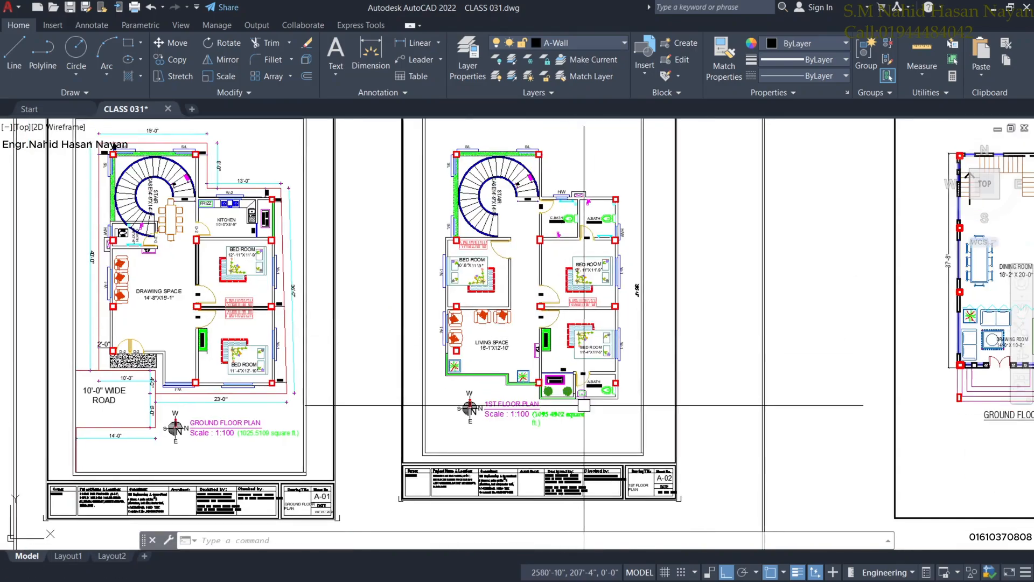
pyautogui.scroll(3, 579, 410)
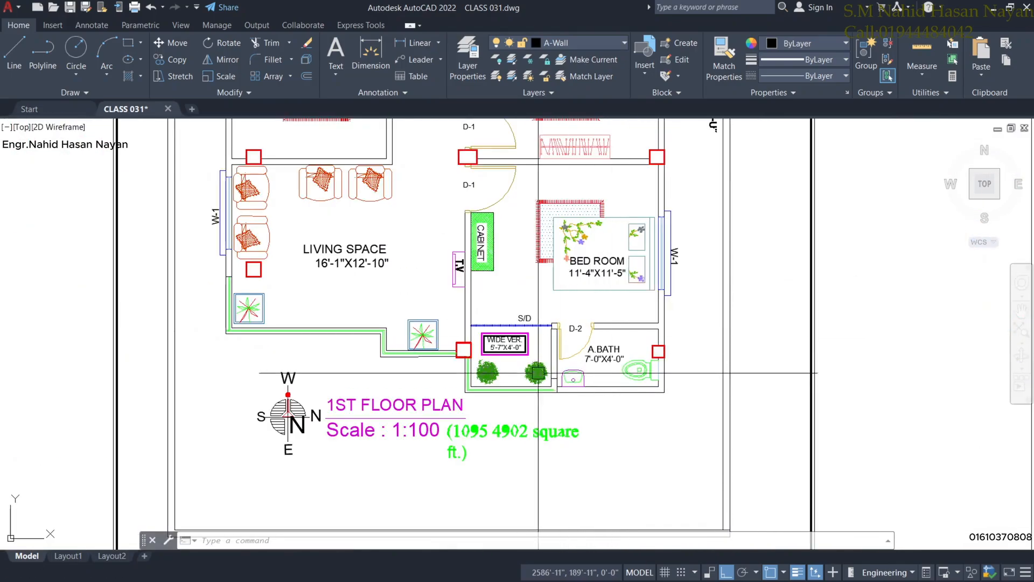
pyautogui.scroll(-2, 487, 380)
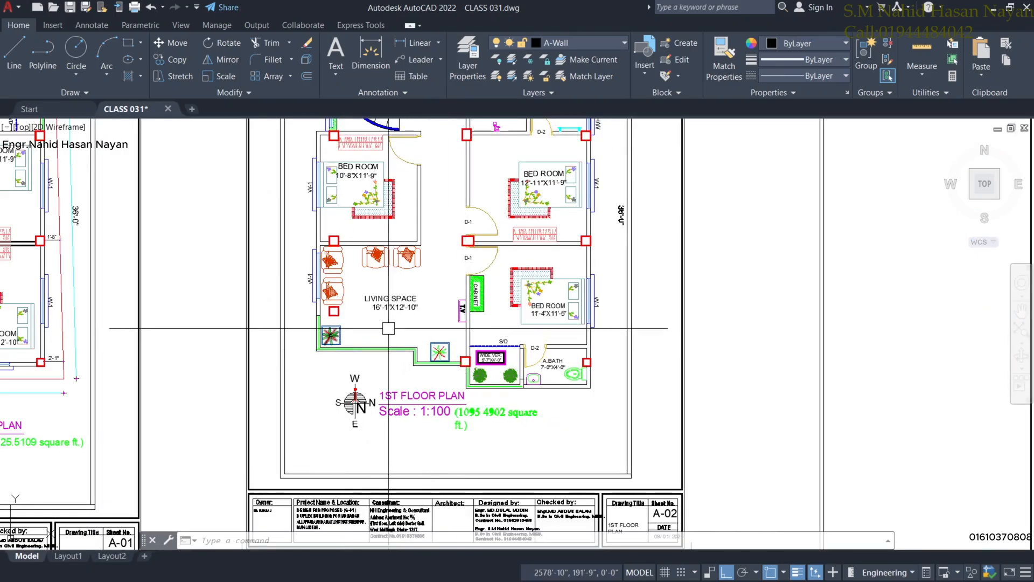
pyautogui.scroll(-2, 395, 340)
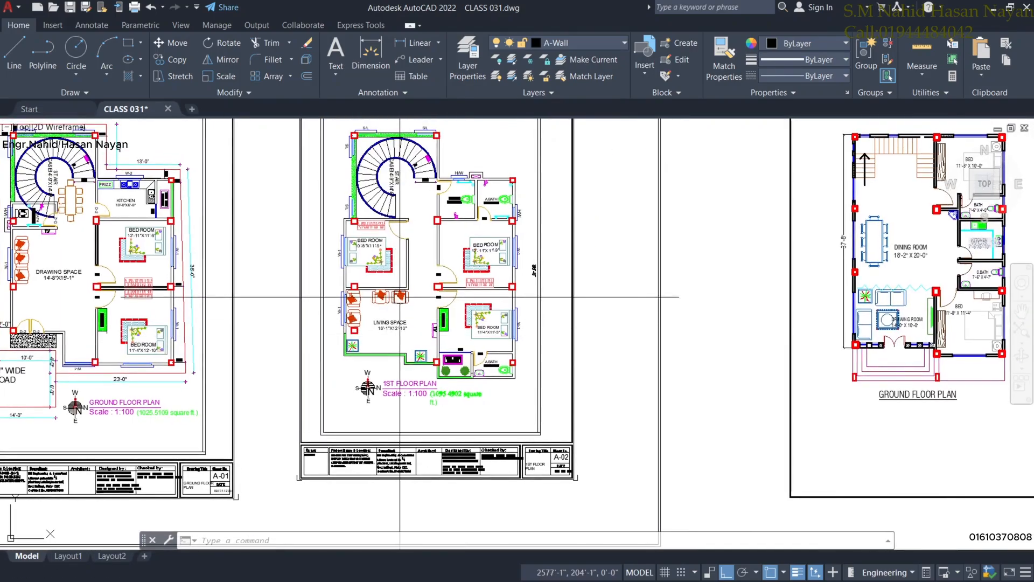
pyautogui.moveTo(400, 297); pyautogui.dragTo(389, 313, button='middle')
pyautogui.scroll(-2, 423, 309)
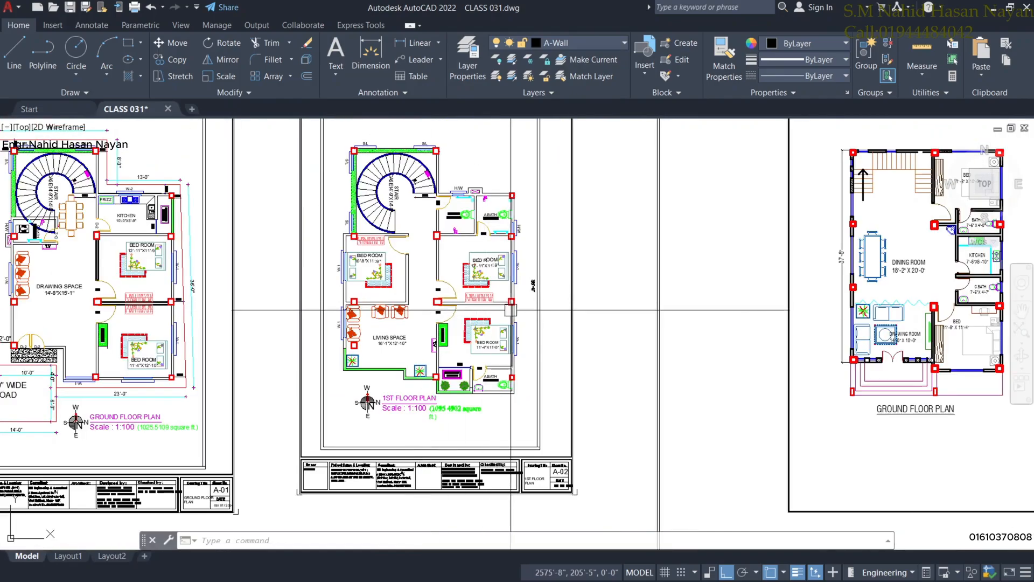
pyautogui.scroll(-2, 506, 309)
pyautogui.moveTo(397, 289); pyautogui.dragTo(446, 275, button='middle')
pyautogui.scroll(3, 492, 273)
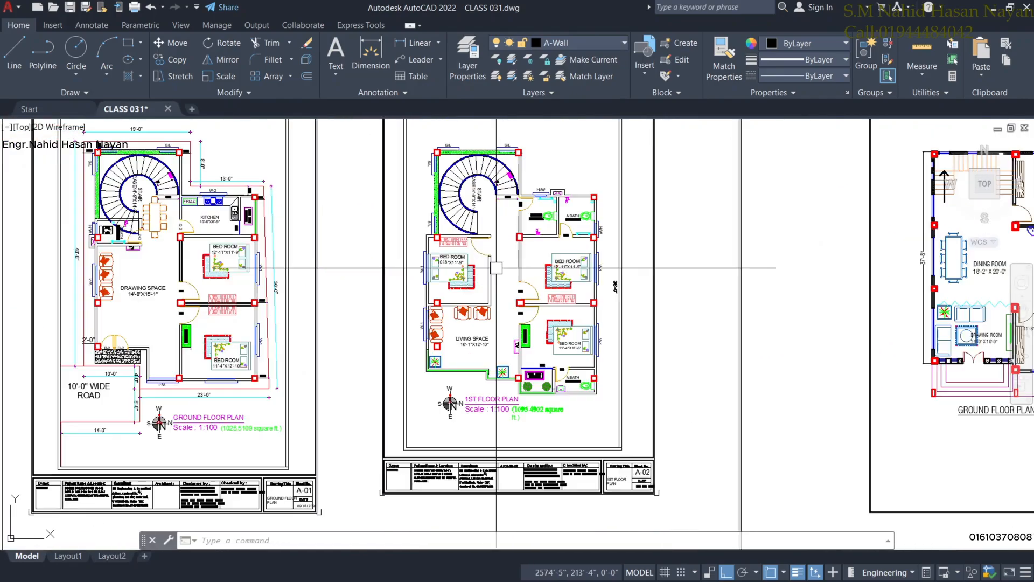
pyautogui.scroll(-1, 477, 300)
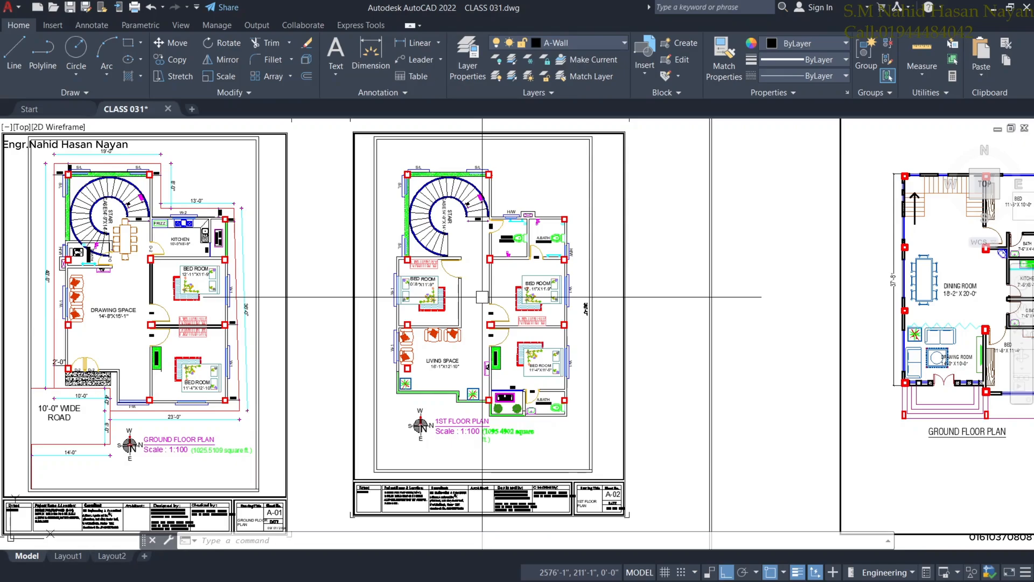
pyautogui.scroll(-3, 693, 346)
pyautogui.moveTo(658, 326); pyautogui.dragTo(577, 291, button='middle')
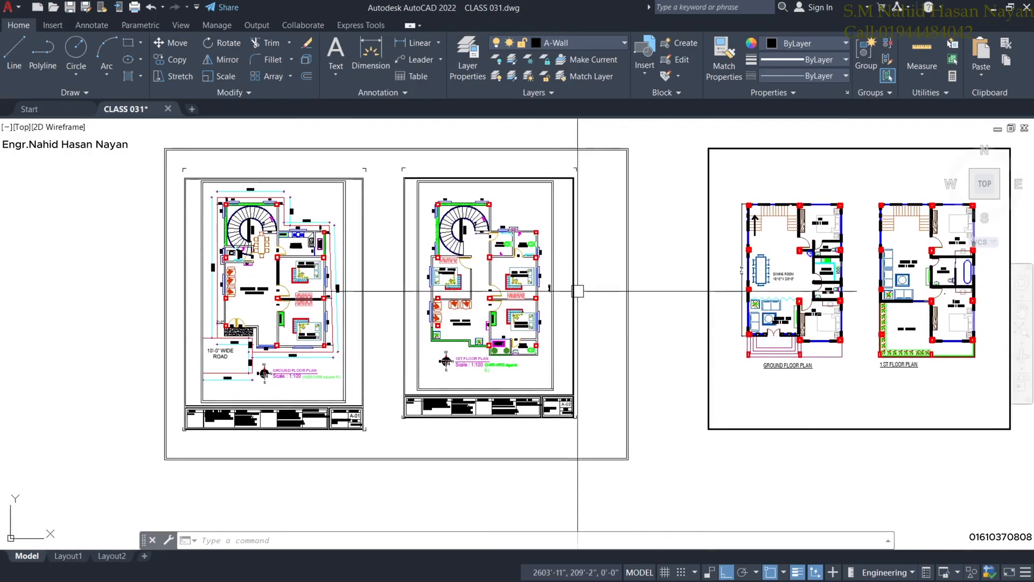
pyautogui.moveTo(790, 312)
pyautogui.mouseDown(button='middle')
pyautogui.moveTo(471, 297)
pyautogui.moveTo(445, 310)
pyautogui.moveTo(439, 352)
pyautogui.mouseUp(button='middle')
pyautogui.scroll(4, 472, 282)
pyautogui.scroll(-3, 433, 337)
pyautogui.scroll(3, 454, 341)
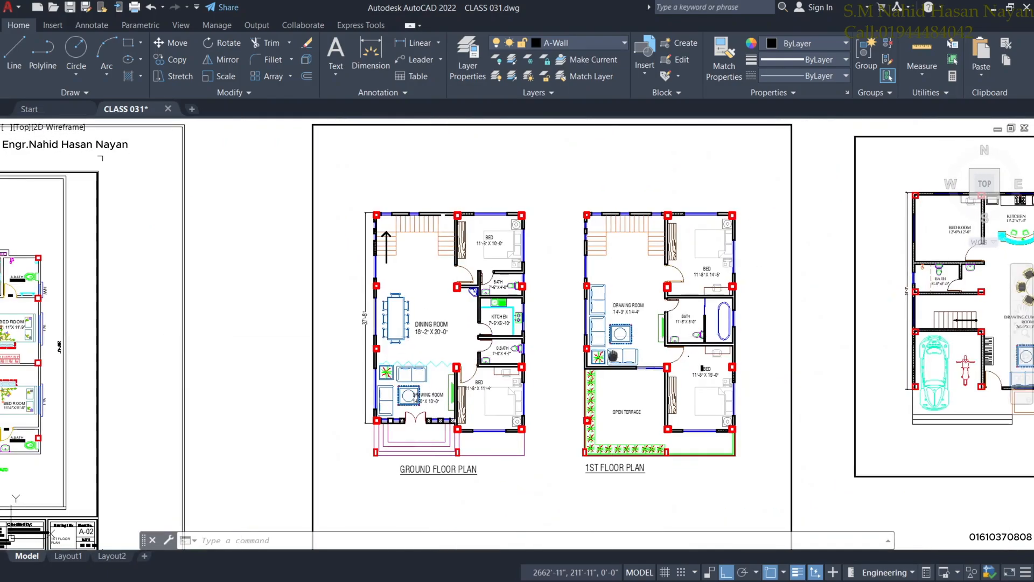
pyautogui.moveTo(470, 331); pyautogui.dragTo(481, 347, button='middle')
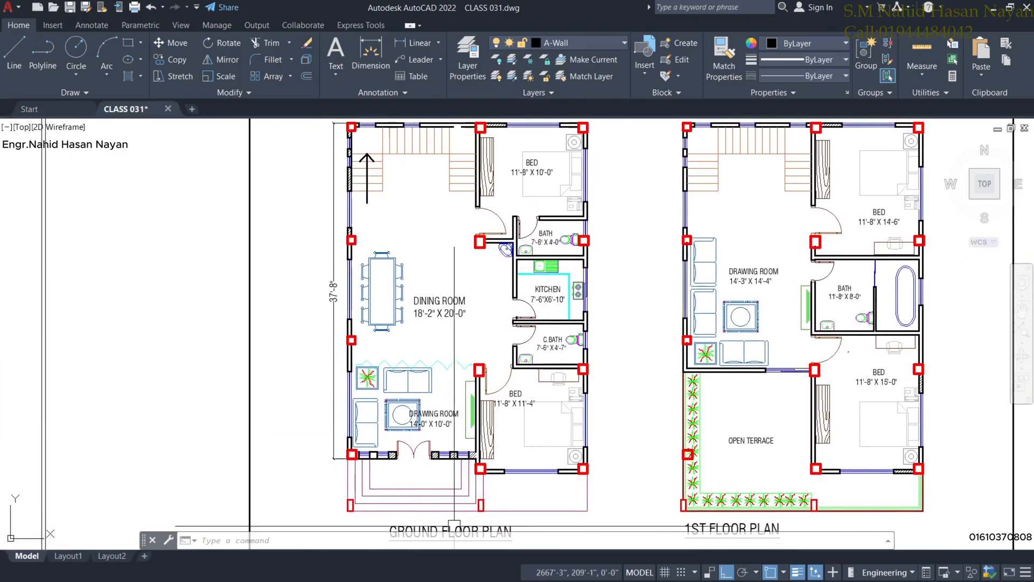
pyautogui.moveTo(432, 487)
pyautogui.mouseDown(button='middle')
pyautogui.moveTo(442, 456)
pyautogui.moveTo(446, 499)
pyautogui.moveTo(446, 488)
pyautogui.mouseUp(button='middle')
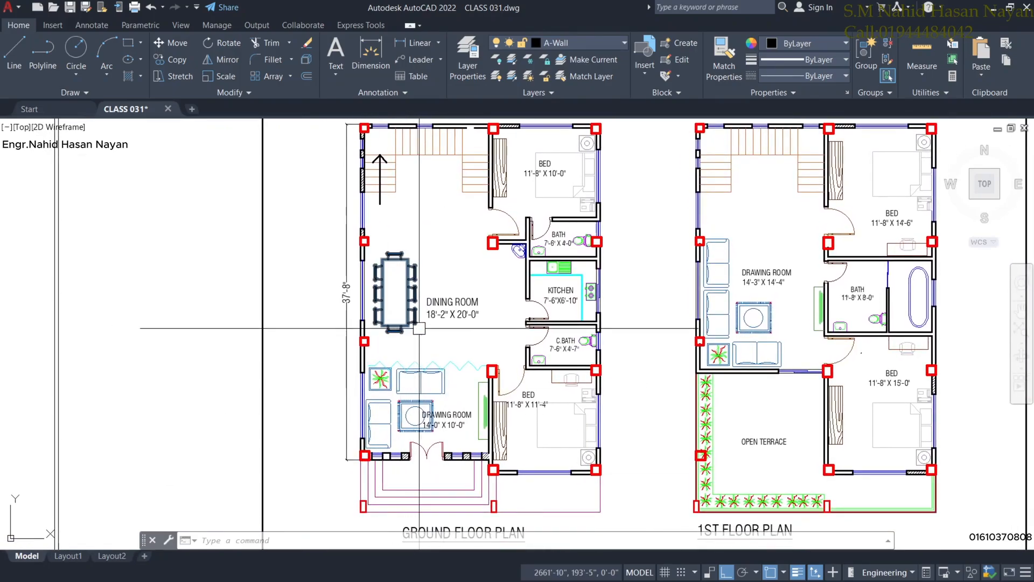
pyautogui.moveTo(419, 327); pyautogui.dragTo(424, 354, button='middle')
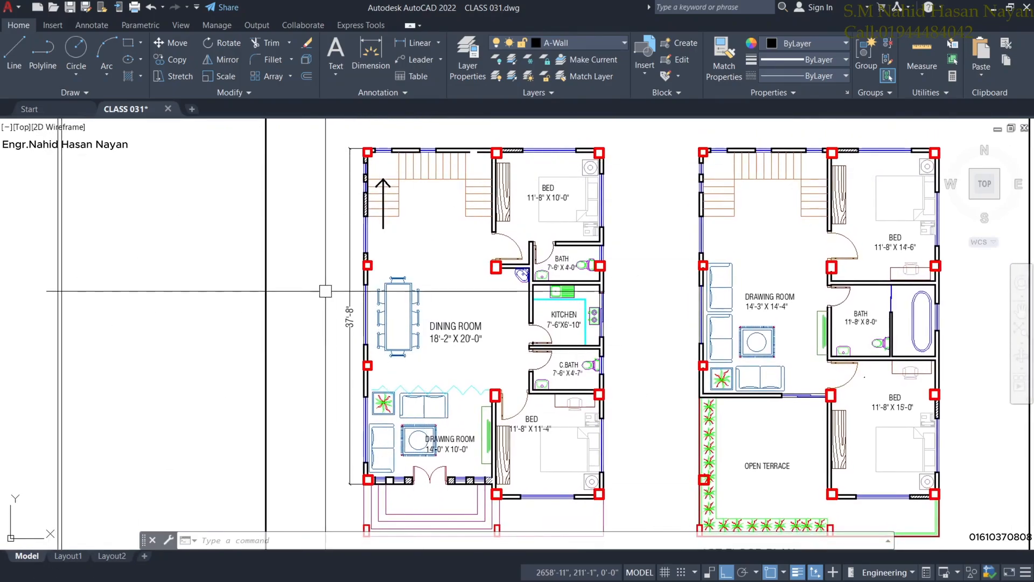
pyautogui.moveTo(440, 436)
pyautogui.mouseDown(button='middle')
pyautogui.moveTo(438, 412)
pyautogui.moveTo(441, 454)
pyautogui.mouseUp(button='middle')
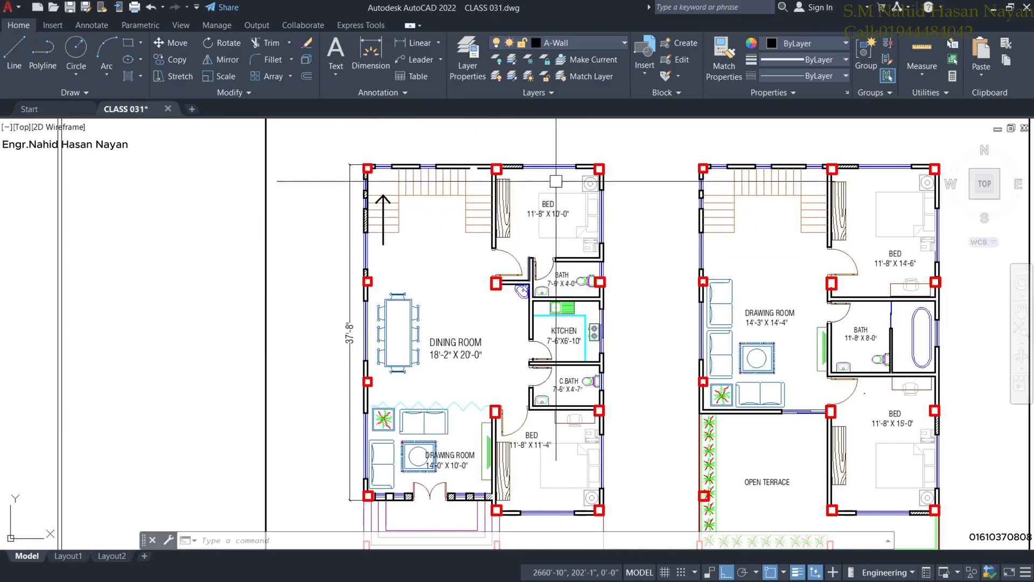
pyautogui.moveTo(518, 444); pyautogui.dragTo(519, 428, button='middle')
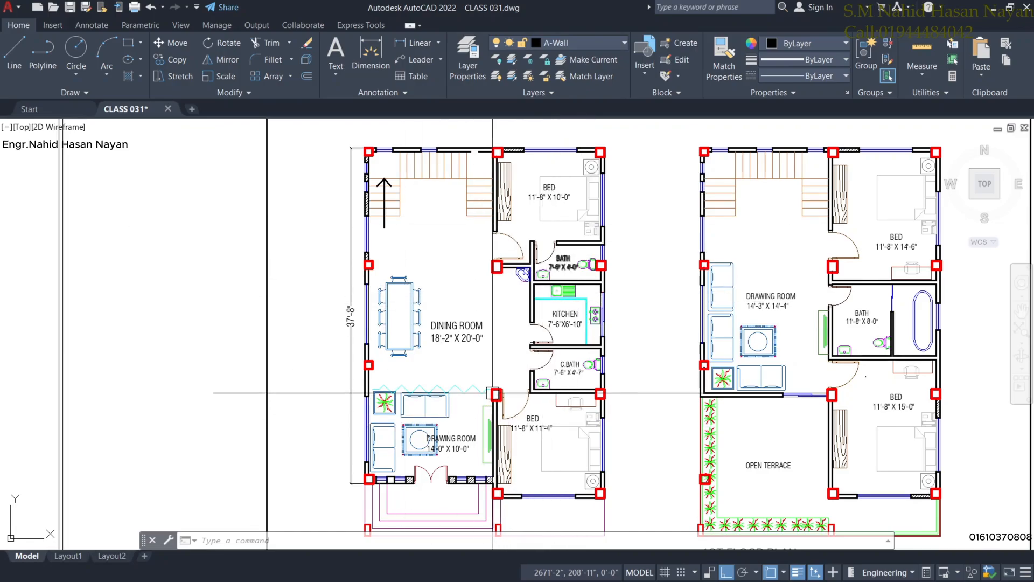
pyautogui.moveTo(544, 392)
pyautogui.mouseDown(button='middle')
pyautogui.moveTo(439, 330)
pyautogui.moveTo(391, 372)
pyautogui.moveTo(348, 368)
pyautogui.mouseUp(button='middle')
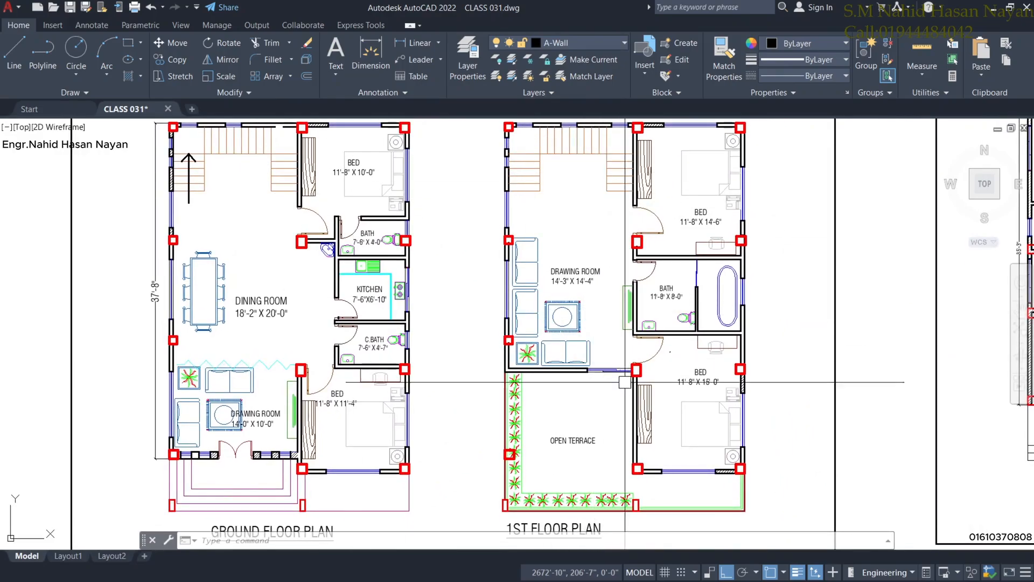
pyautogui.moveTo(557, 307); pyautogui.dragTo(558, 316, button='middle')
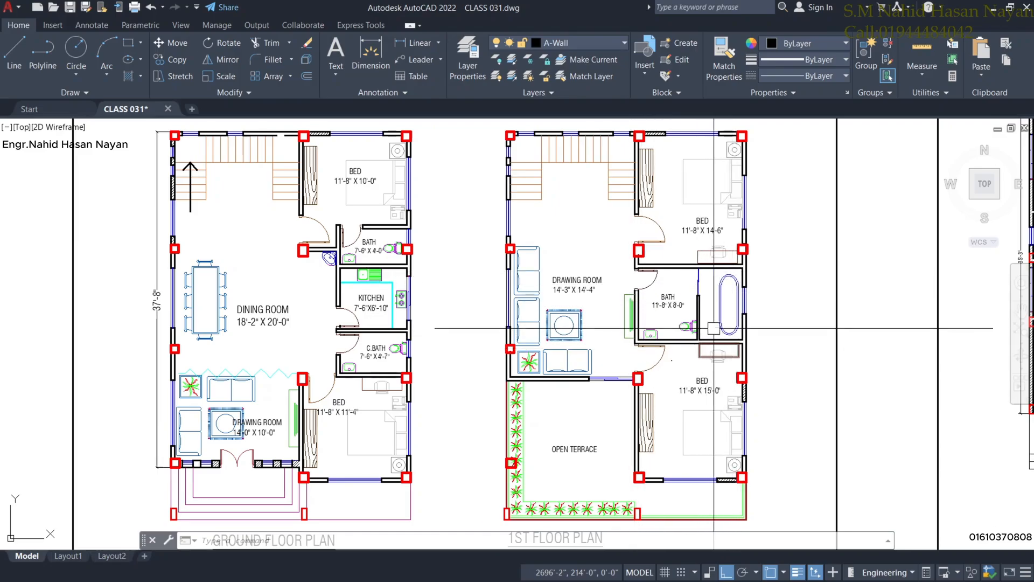
pyautogui.scroll(2, 663, 332)
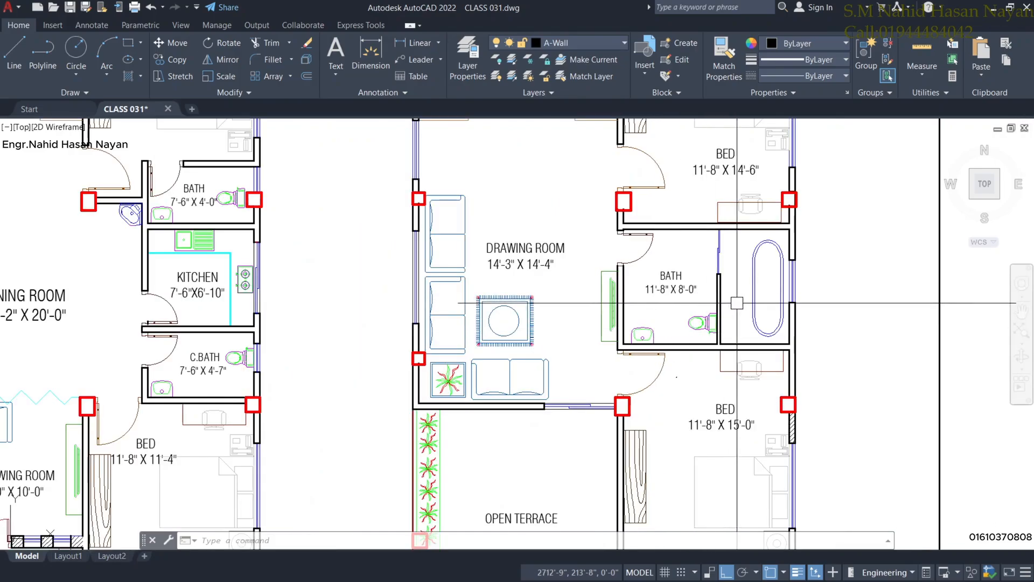
pyautogui.scroll(-2, 737, 303)
pyautogui.scroll(1, 629, 354)
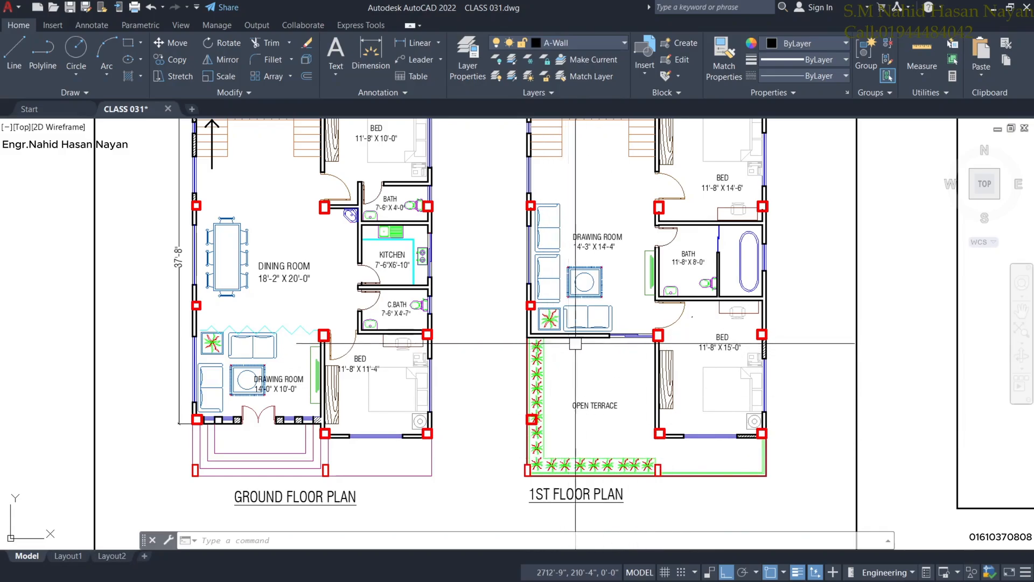
pyautogui.scroll(-2, 608, 440)
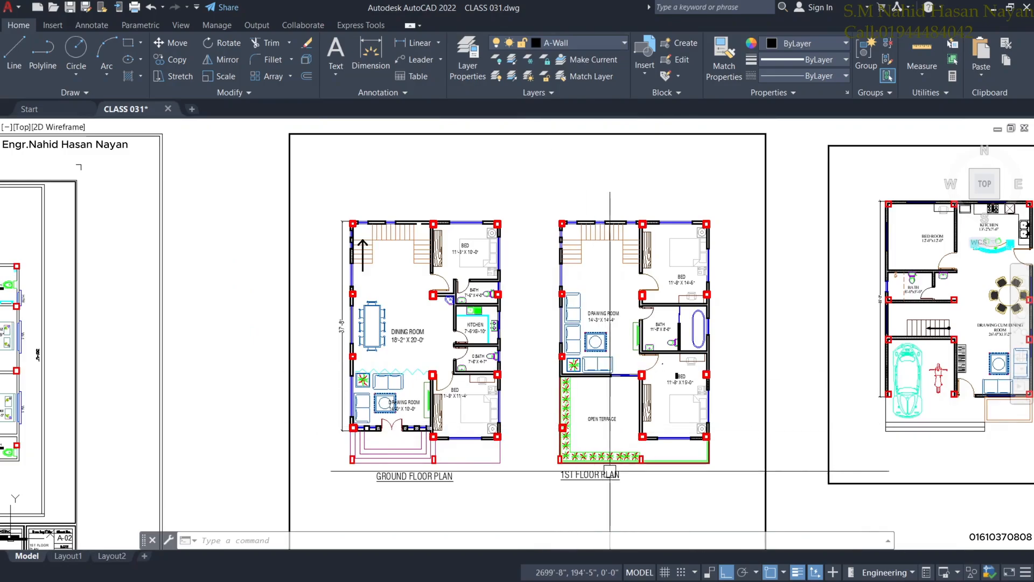
pyautogui.scroll(2, 593, 407)
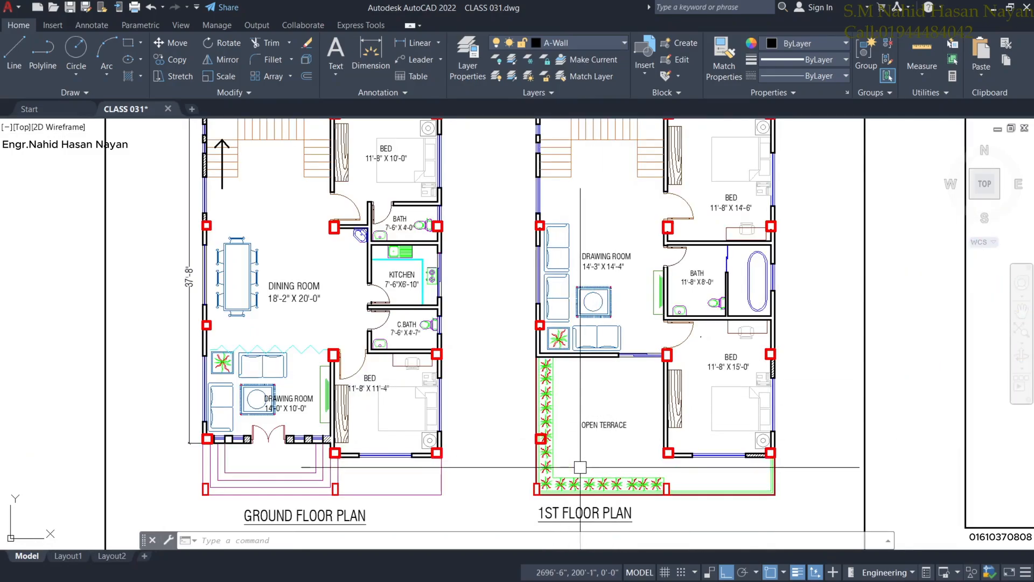
pyautogui.scroll(-2, 580, 464)
pyautogui.moveTo(578, 447); pyautogui.dragTo(540, 418, button='middle')
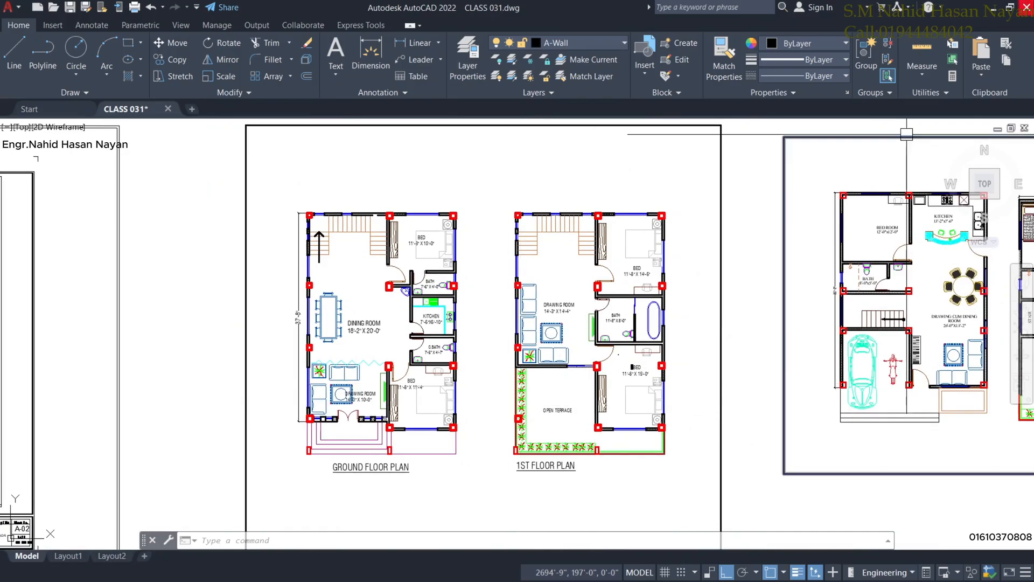
# Minimize AutoCAD, clear the desktop and open the Project folder.
pyautogui.click(994, 9)
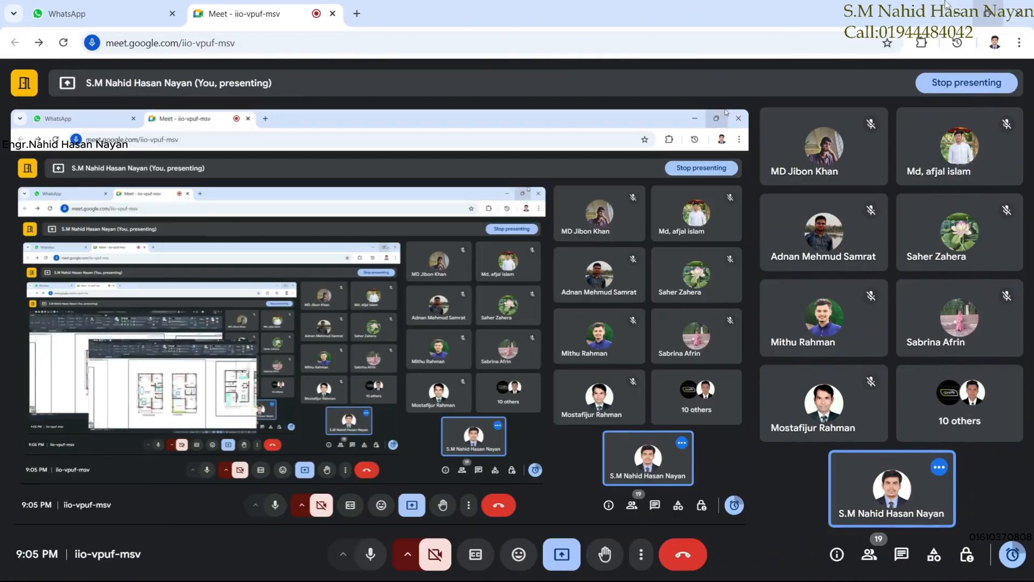
pyautogui.press('super+d')
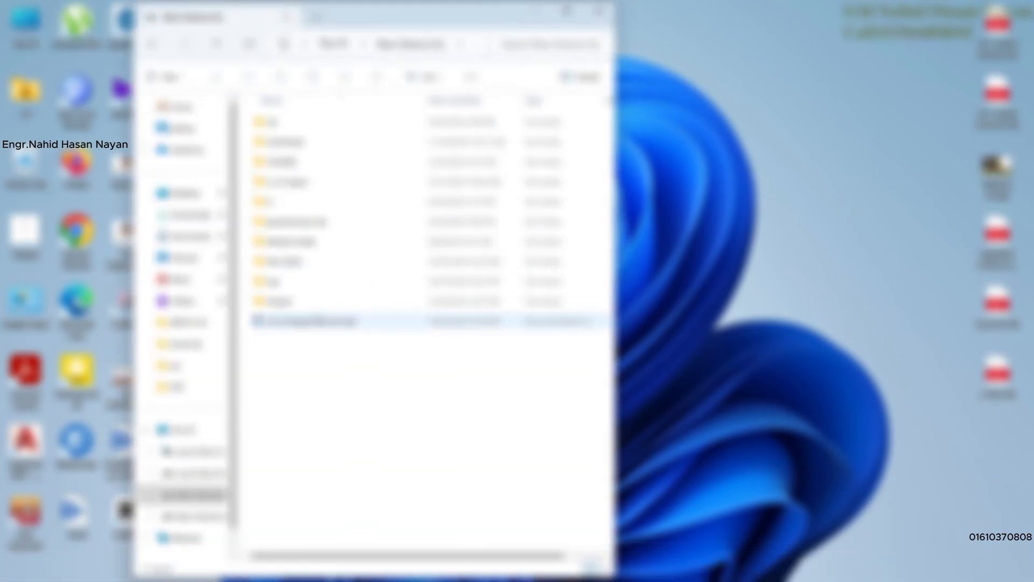
pyautogui.doubleClick(285, 302)
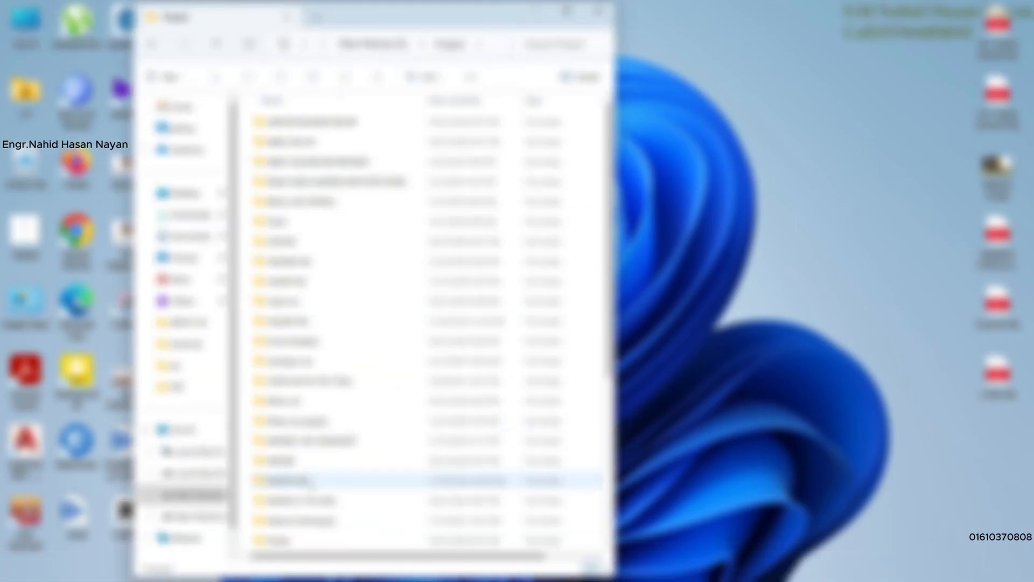
# Open the house renders folder and view 01.png full-screen in the photo viewer.
pyautogui.scroll(-5, 307, 480)
pyautogui.scroll(1, 294, 310)
pyautogui.scroll(-1, 328, 357)
pyautogui.scroll(2, 329, 496)
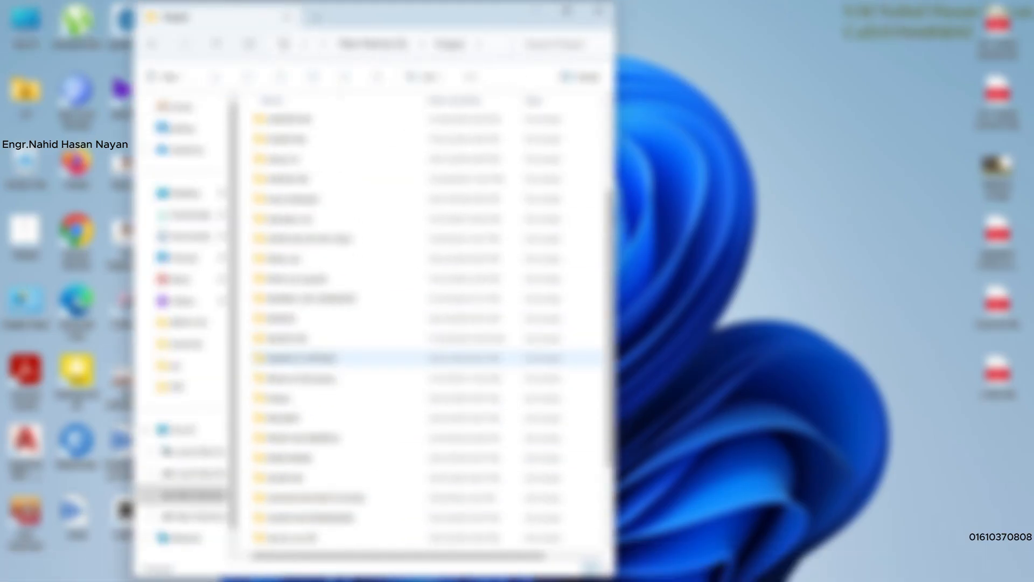
pyautogui.scroll(2, 330, 242)
pyautogui.scroll(-4, 345, 431)
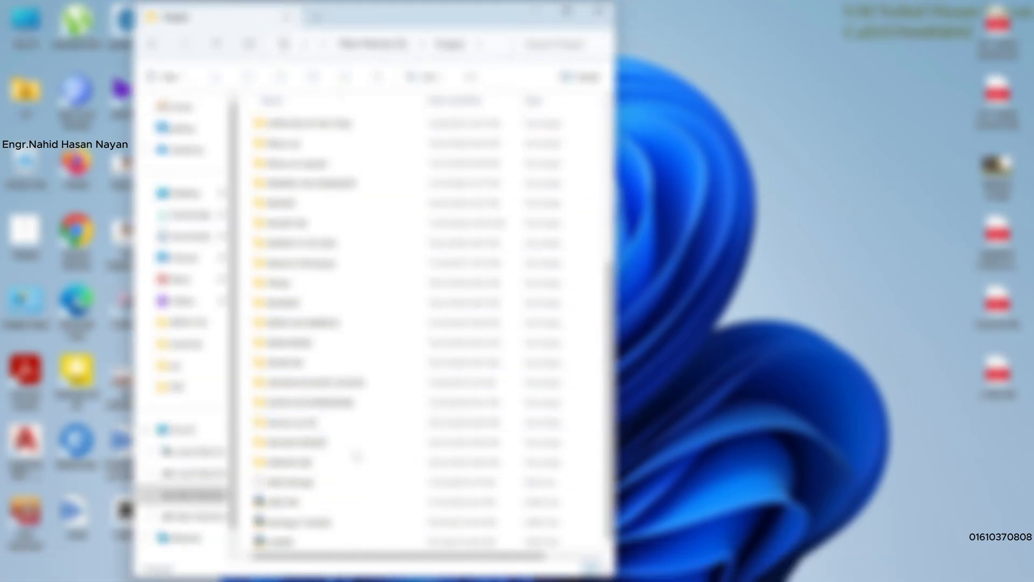
pyautogui.doubleClick(357, 456)
pyautogui.doubleClick(320, 143)
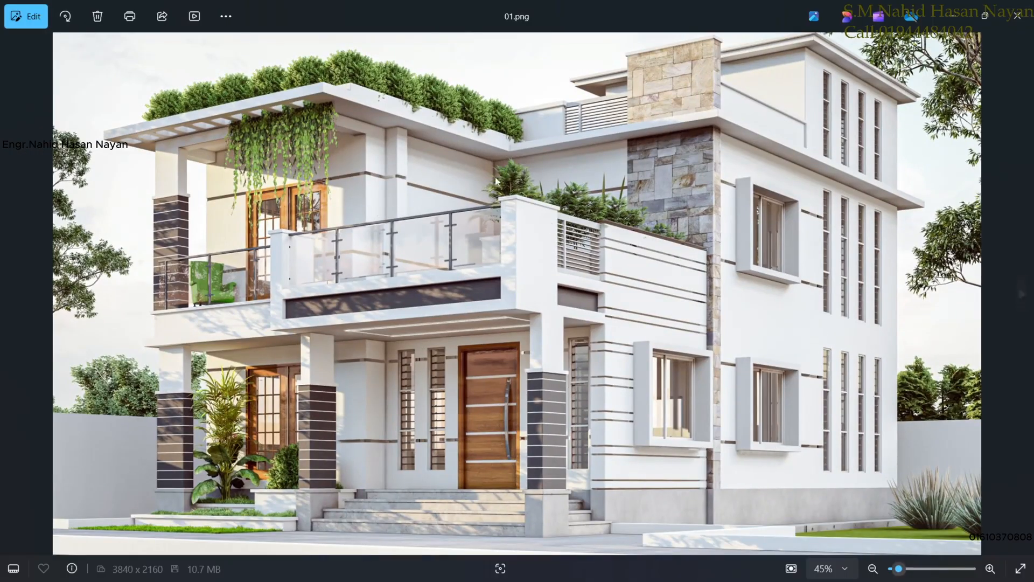
# Browse renders 02, 04 and 06, step back to 02 and 01, then return to CLASS 031.dwg.
pyautogui.click(1020, 301)
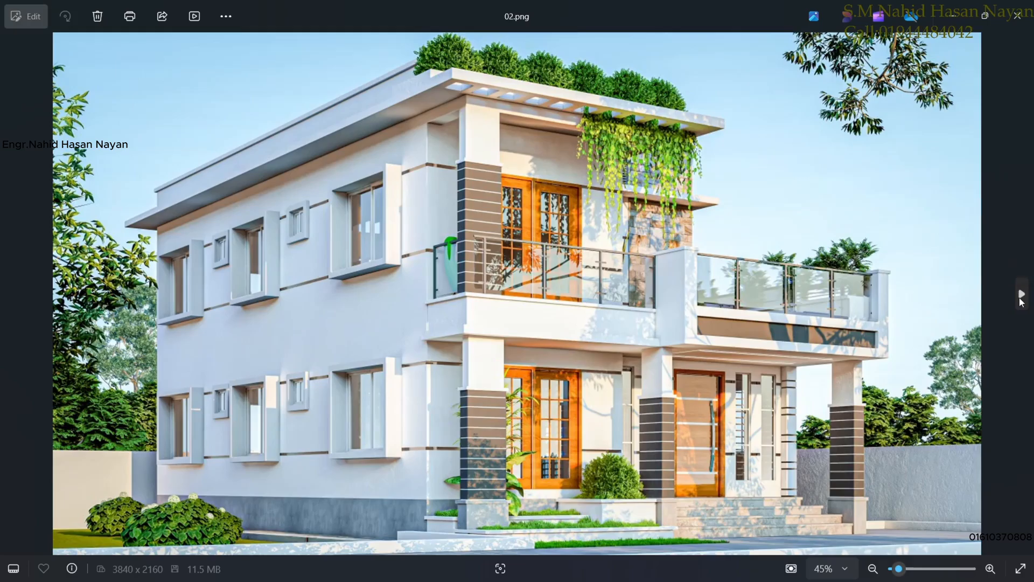
pyautogui.click(1021, 301)
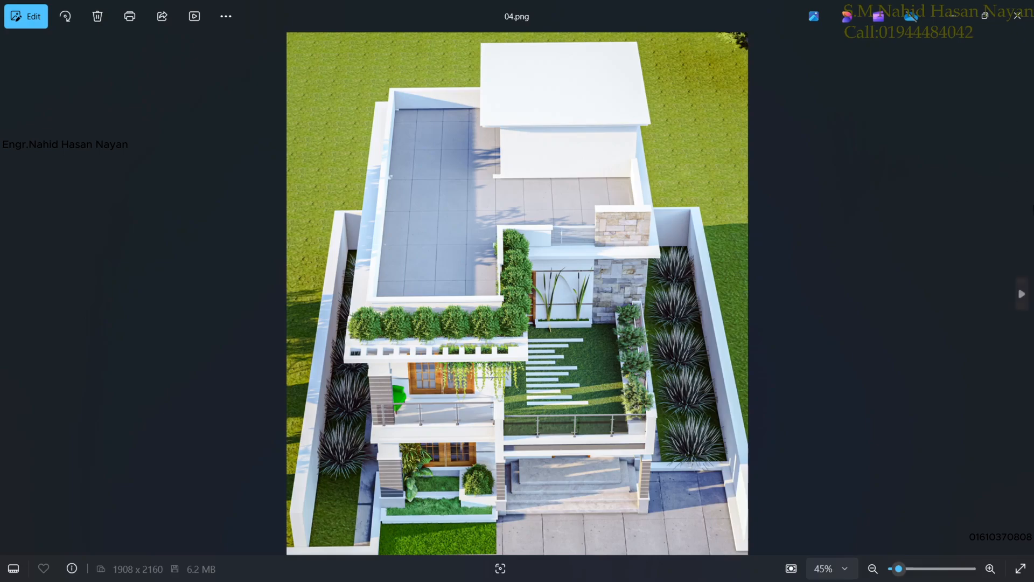
pyautogui.click(1019, 296)
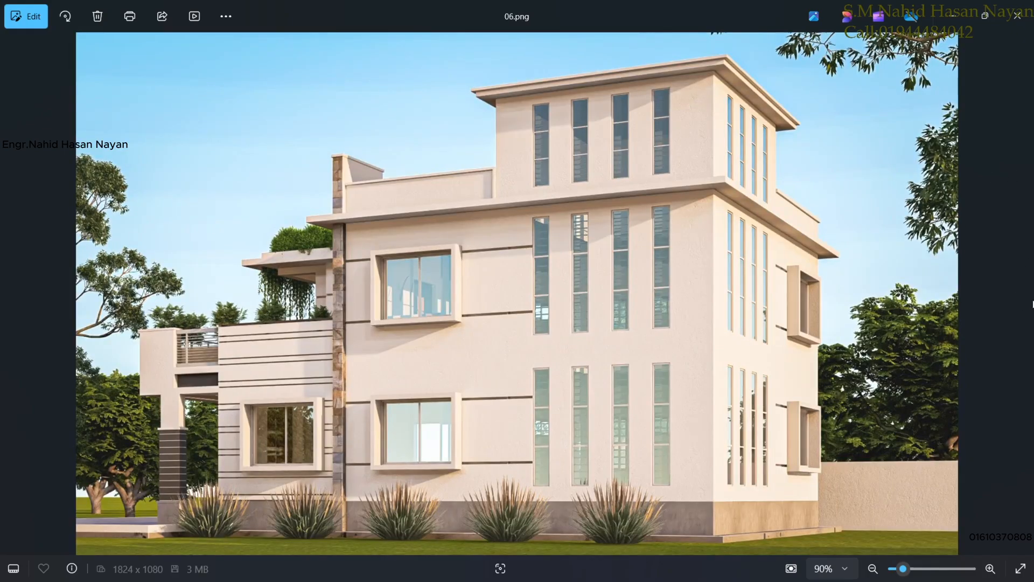
pyautogui.click(2, 290)
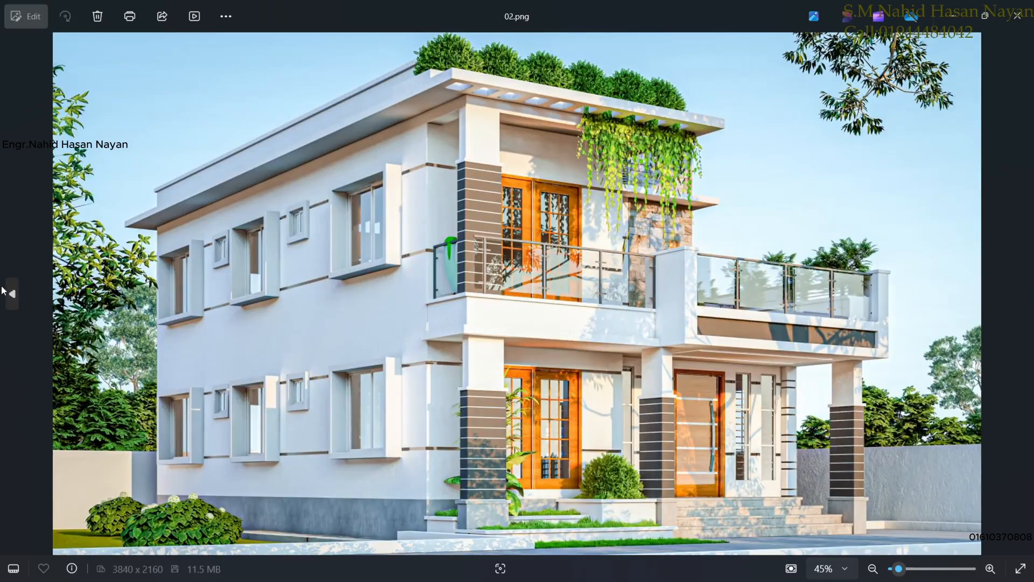
pyautogui.click(3, 291)
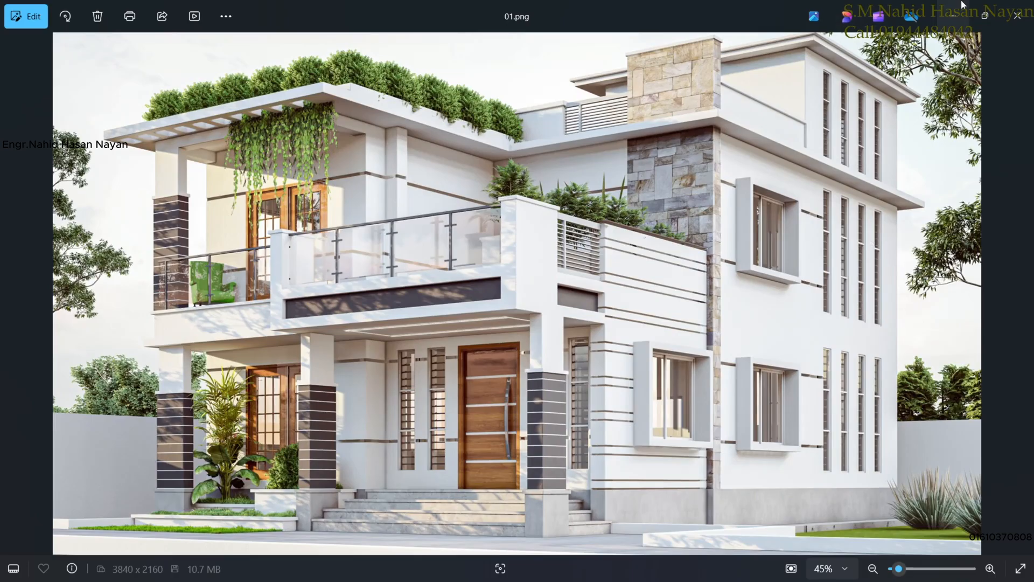
pyautogui.click(953, 17)
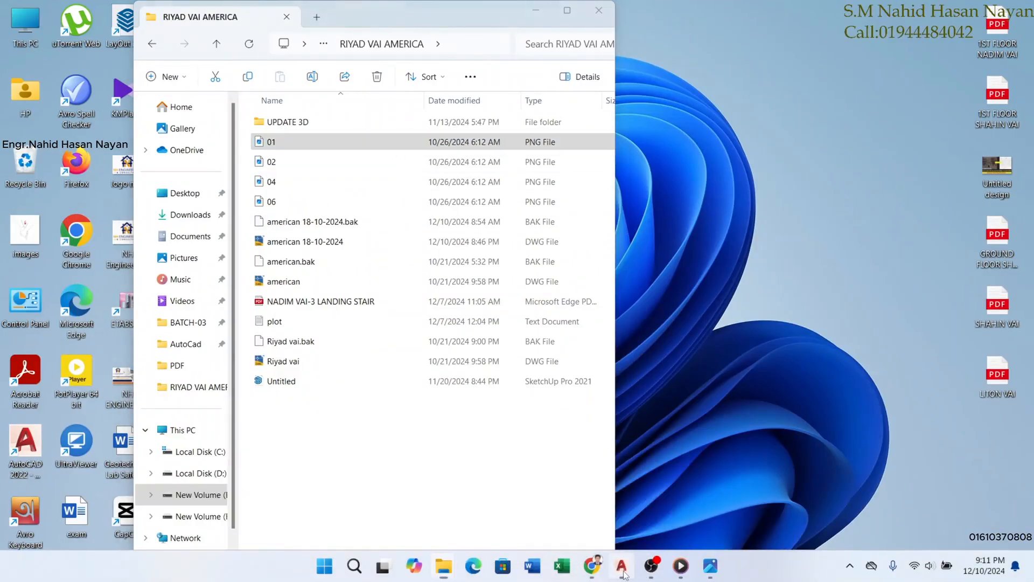
pyautogui.click(620, 567)
pyautogui.scroll(3, 388, 221)
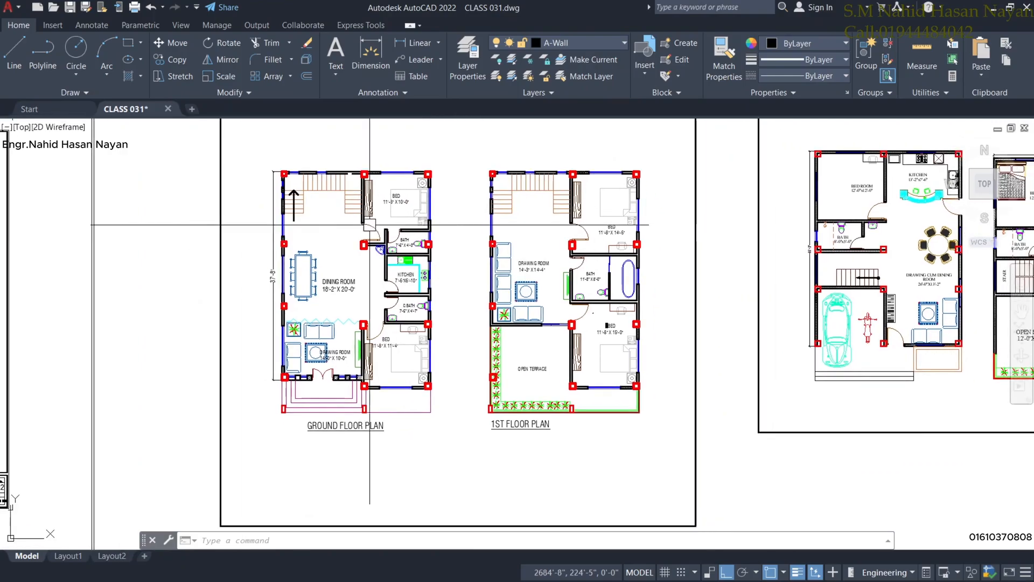
pyautogui.moveTo(279, 233)
pyautogui.mouseDown(button='middle')
pyautogui.moveTo(344, 241)
pyautogui.moveTo(388, 283)
pyautogui.moveTo(437, 244)
pyautogui.mouseUp(button='middle')
pyautogui.scroll(4, 344, 241)
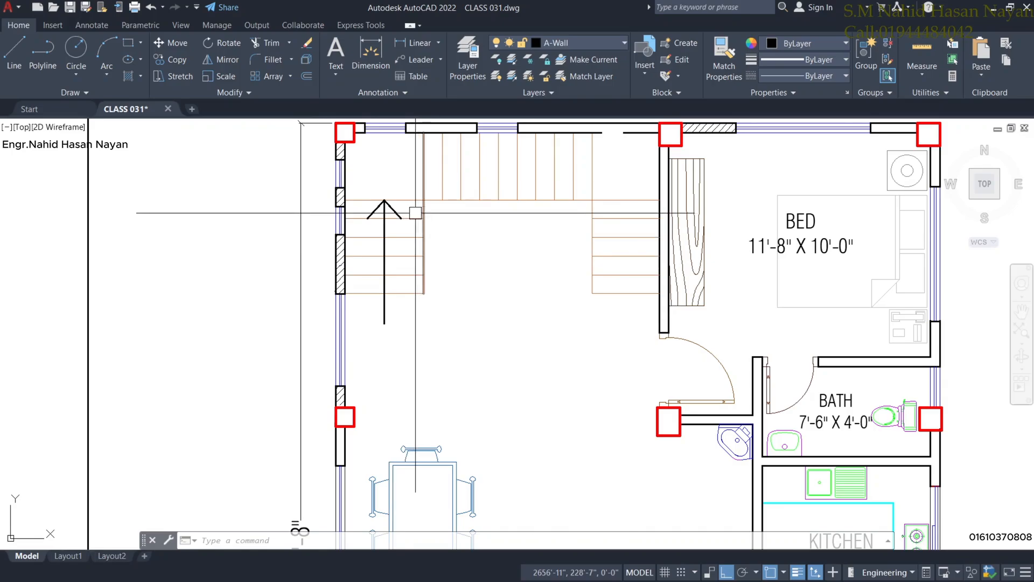
pyautogui.moveTo(411, 180); pyautogui.dragTo(416, 221, button='middle')
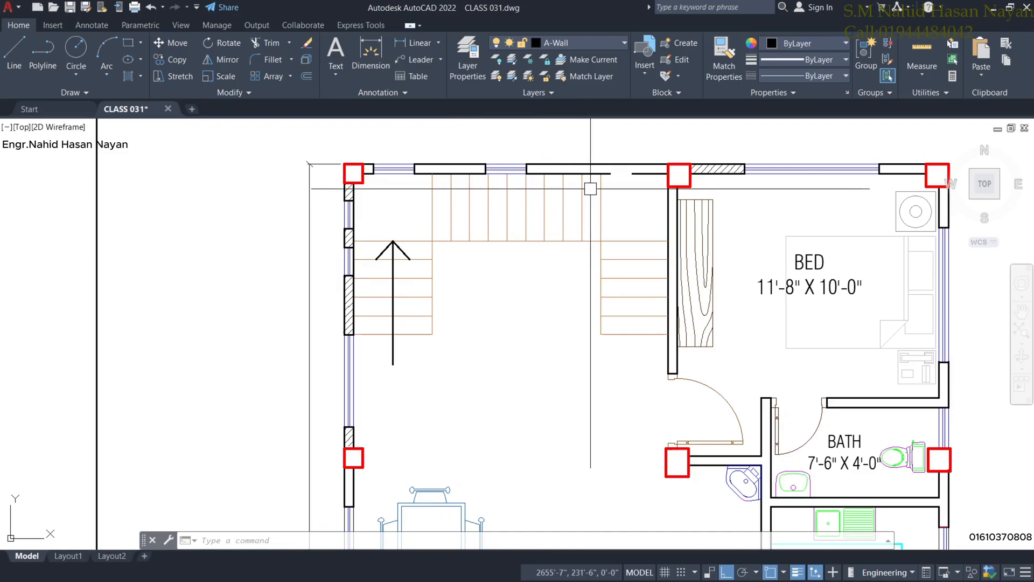
pyautogui.moveTo(623, 223); pyautogui.dragTo(626, 204, button='middle')
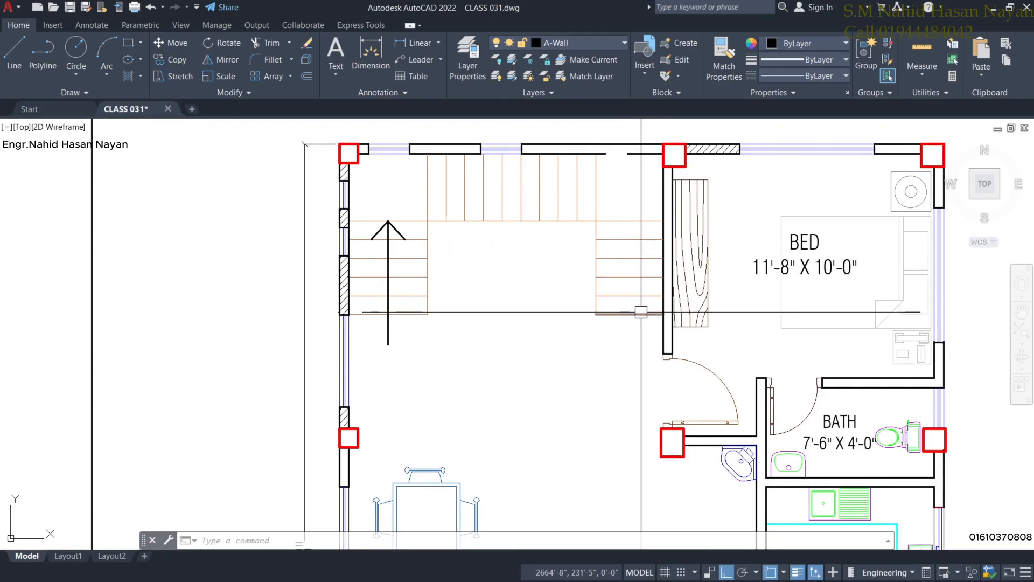
pyautogui.scroll(-2, 620, 352)
pyautogui.moveTo(621, 353); pyautogui.dragTo(594, 307, button='middle')
pyautogui.scroll(2, 594, 307)
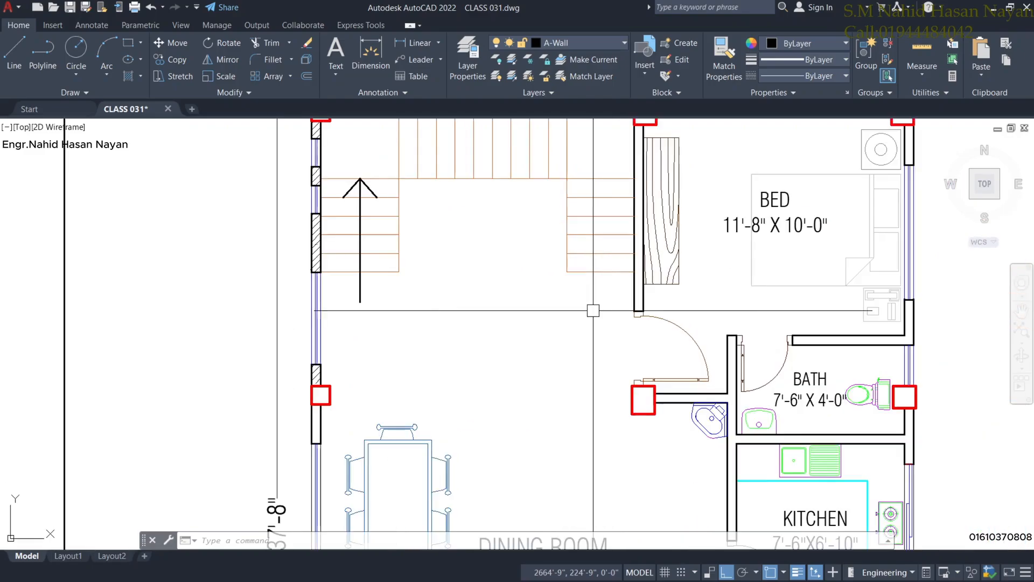
pyautogui.scroll(-2, 596, 303)
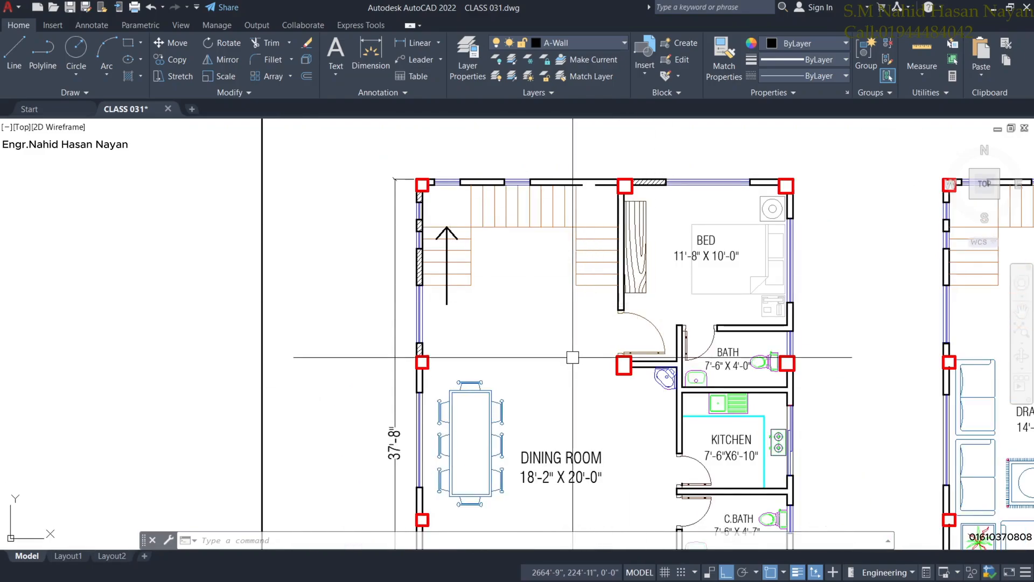
pyautogui.moveTo(568, 356); pyautogui.dragTo(551, 316, button='middle')
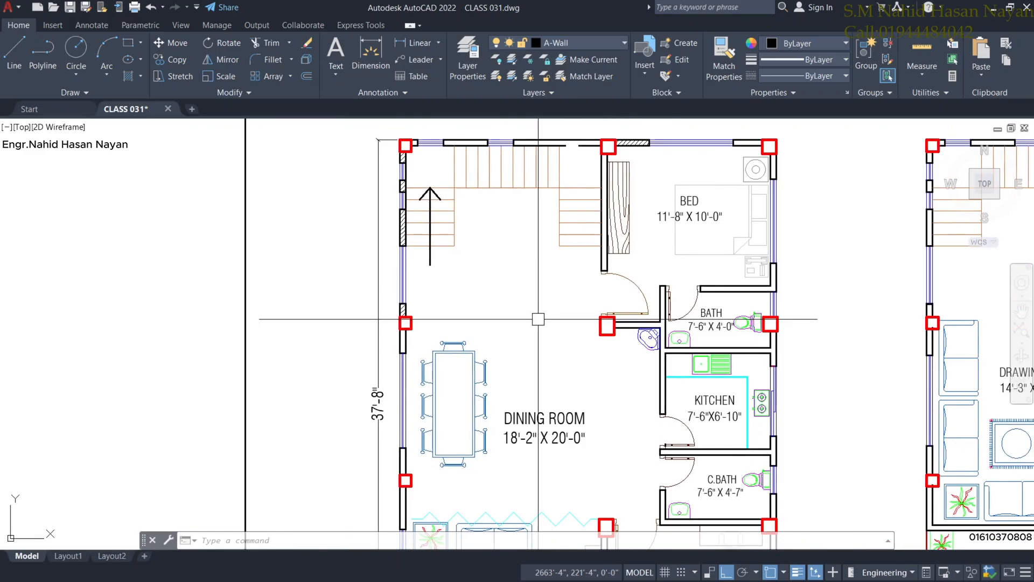
pyautogui.scroll(-4, 538, 319)
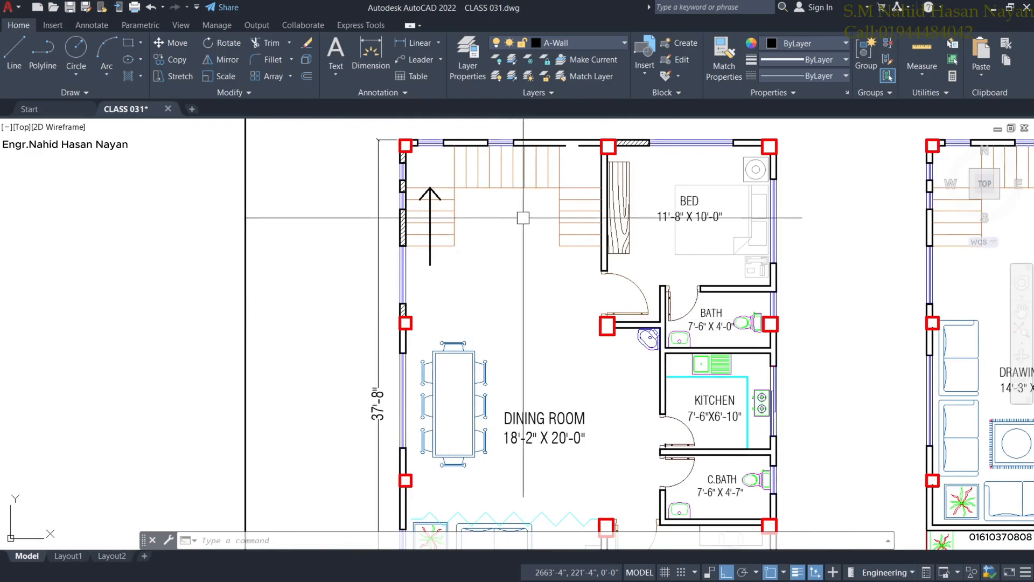
pyautogui.scroll(4, 477, 244)
pyautogui.moveTo(432, 231); pyautogui.dragTo(427, 282, button='middle')
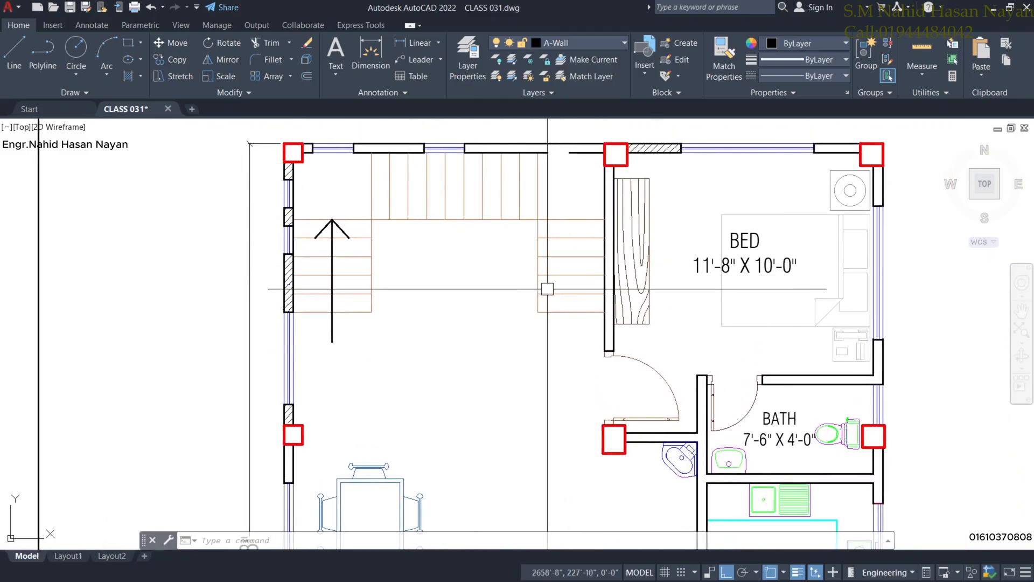
pyautogui.scroll(-2, 472, 327)
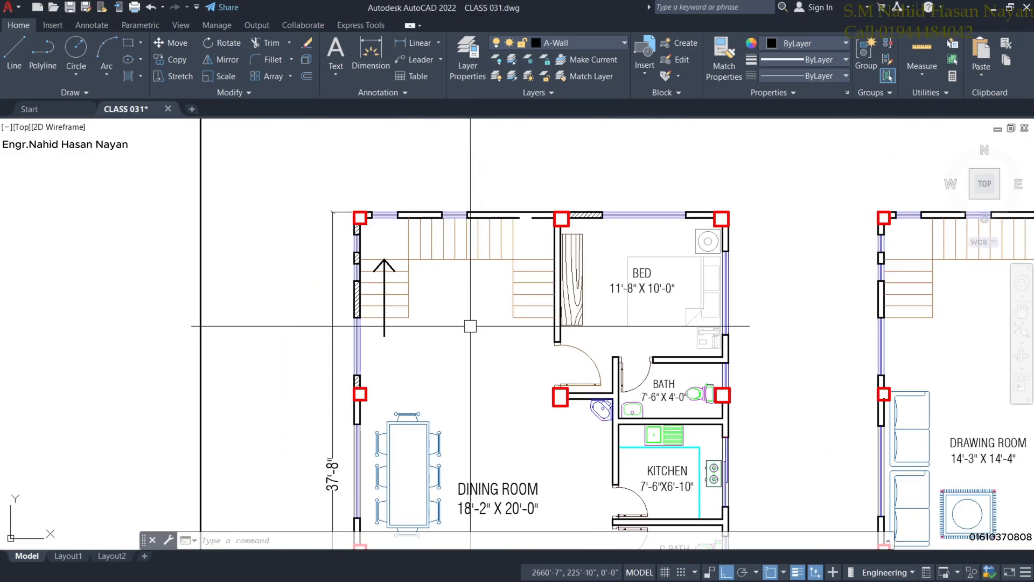
pyautogui.moveTo(489, 370)
pyautogui.mouseDown(button='middle')
pyautogui.moveTo(465, 280)
pyautogui.moveTo(451, 271)
pyautogui.mouseUp(button='middle')
pyautogui.scroll(-2, 452, 280)
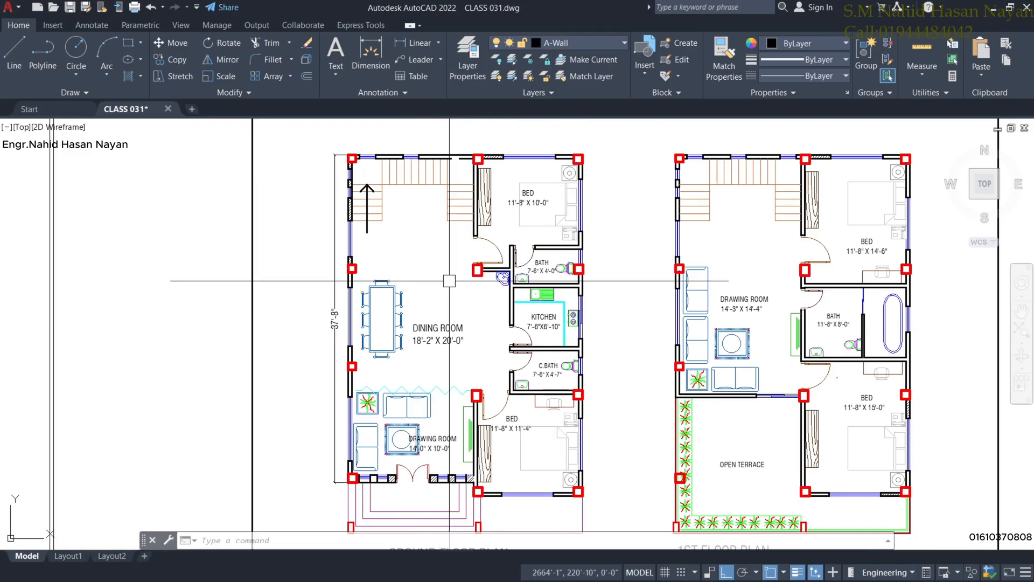
pyautogui.scroll(-3, 646, 288)
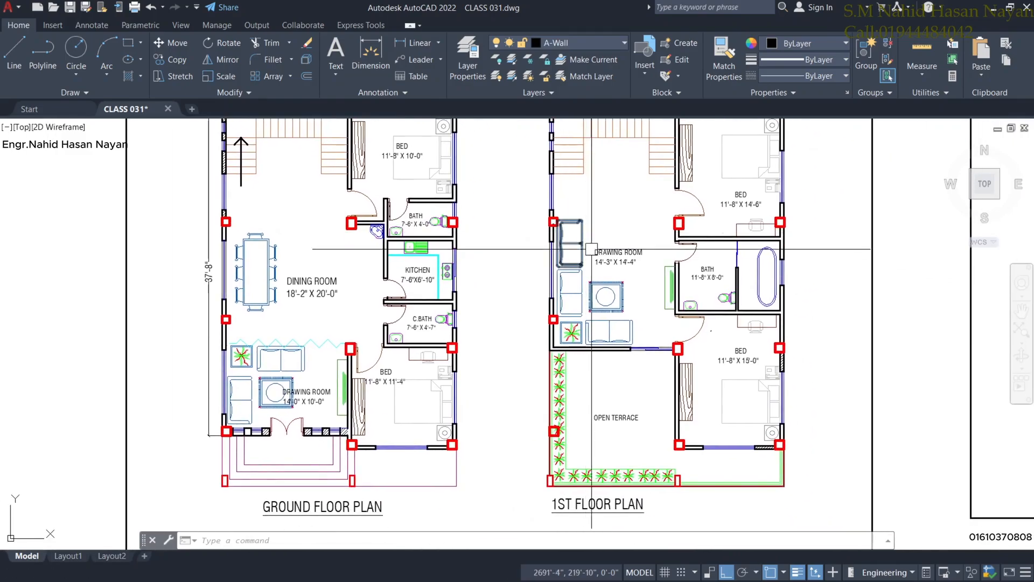
pyautogui.scroll(-4, 646, 288)
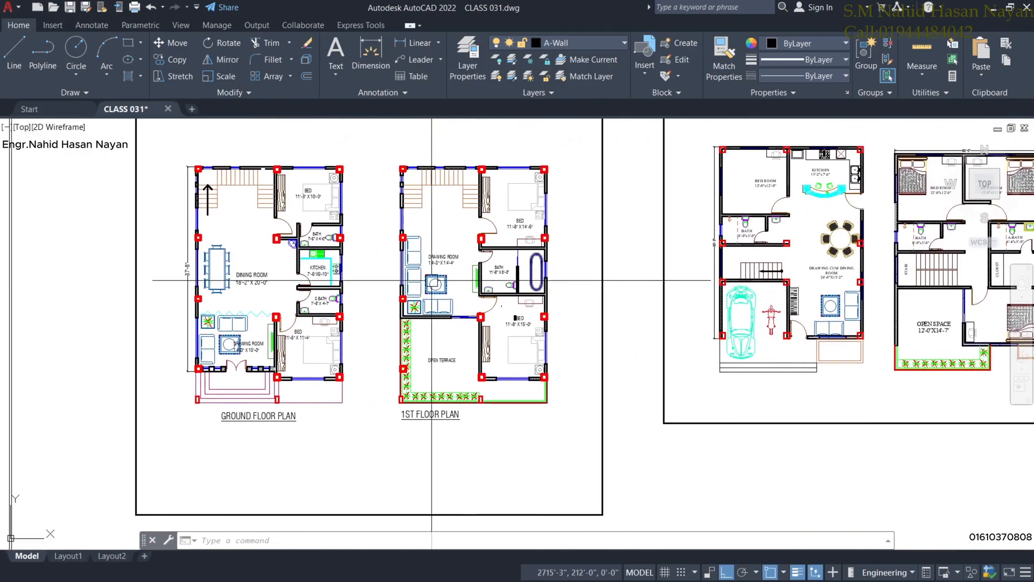
pyautogui.moveTo(686, 288); pyautogui.dragTo(471, 291, button='middle')
pyautogui.scroll(2, 459, 291)
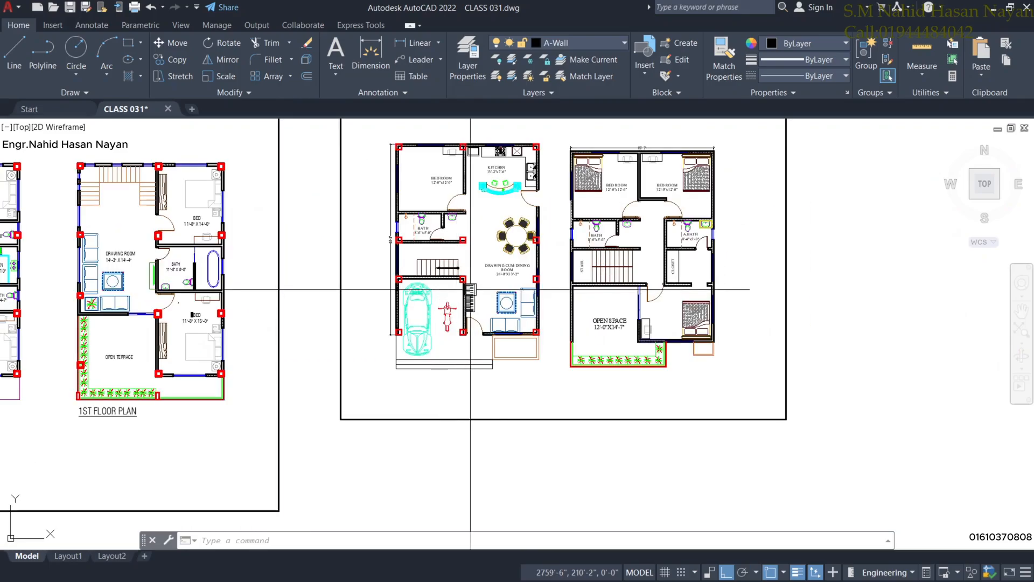
pyautogui.scroll(2, 513, 241)
pyautogui.scroll(-2, 466, 345)
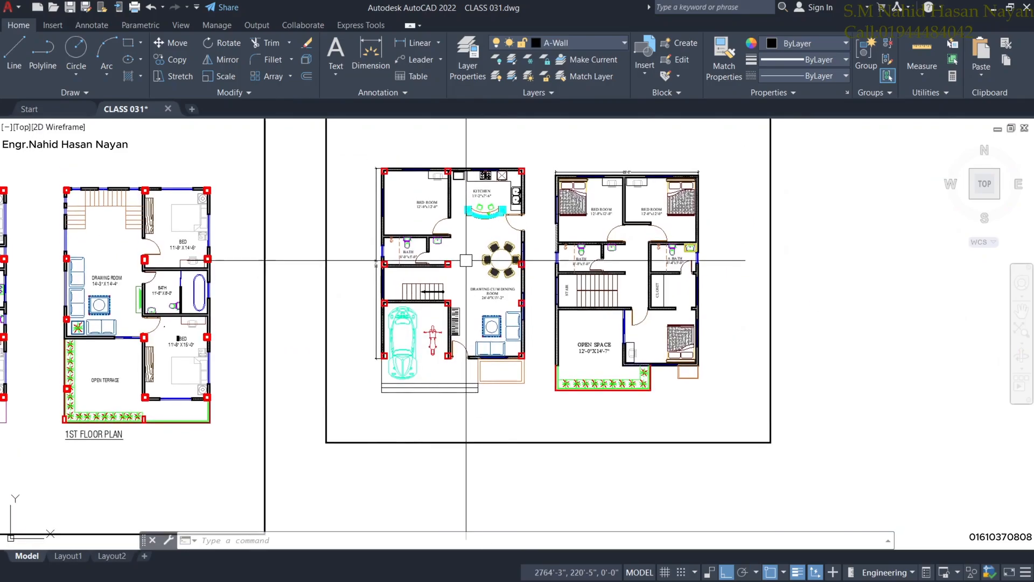
pyautogui.scroll(2, 460, 234)
pyautogui.moveTo(460, 234); pyautogui.dragTo(470, 256, button='middle')
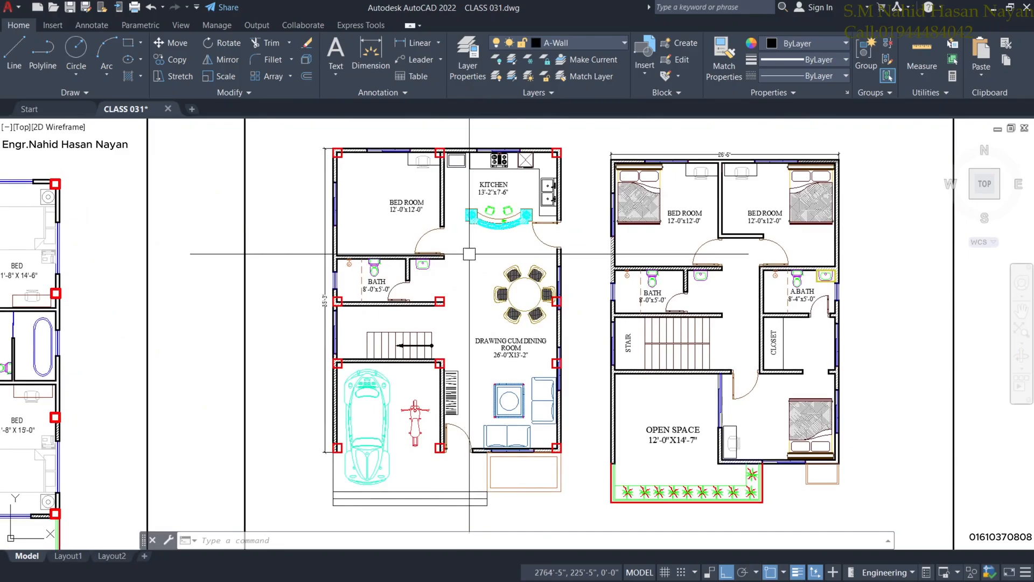
pyautogui.moveTo(468, 317)
pyautogui.mouseDown(button='middle')
pyautogui.moveTo(477, 295)
pyautogui.moveTo(468, 313)
pyautogui.mouseUp(button='middle')
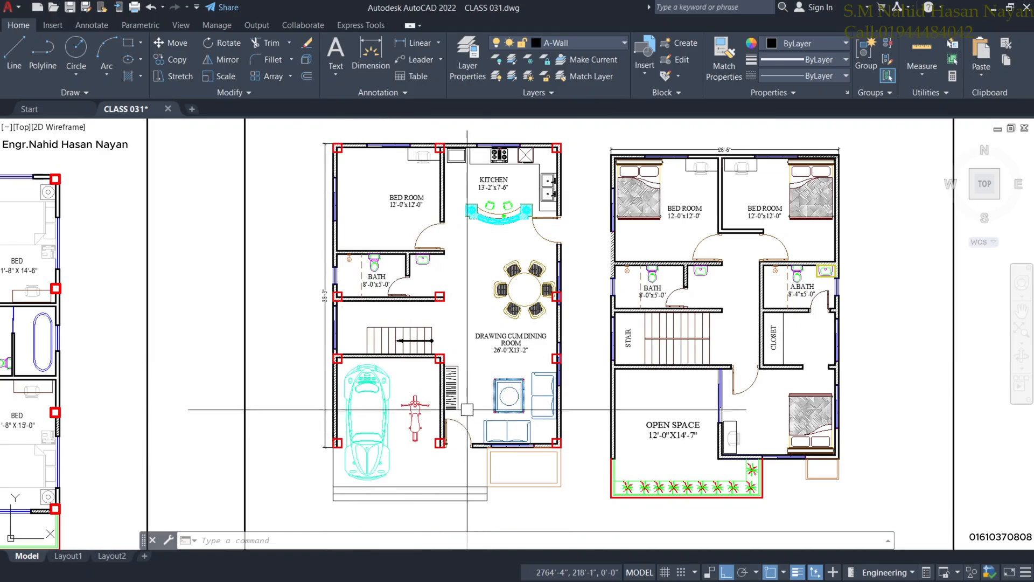
pyautogui.moveTo(456, 483); pyautogui.dragTo(452, 481, button='middle')
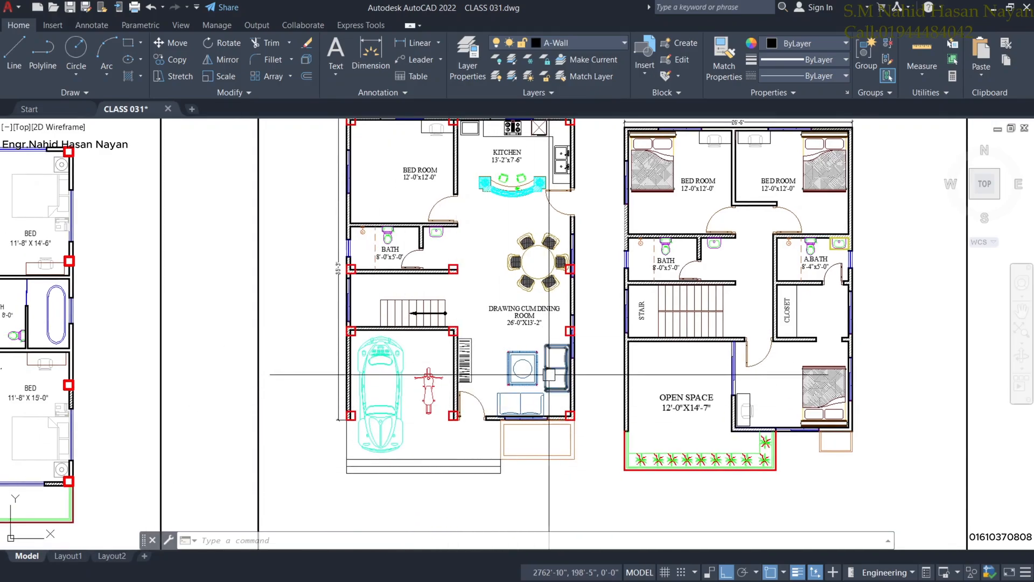
pyautogui.moveTo(474, 307); pyautogui.dragTo(504, 315, button='middle')
pyautogui.scroll(1, 503, 315)
pyautogui.scroll(-1, 485, 313)
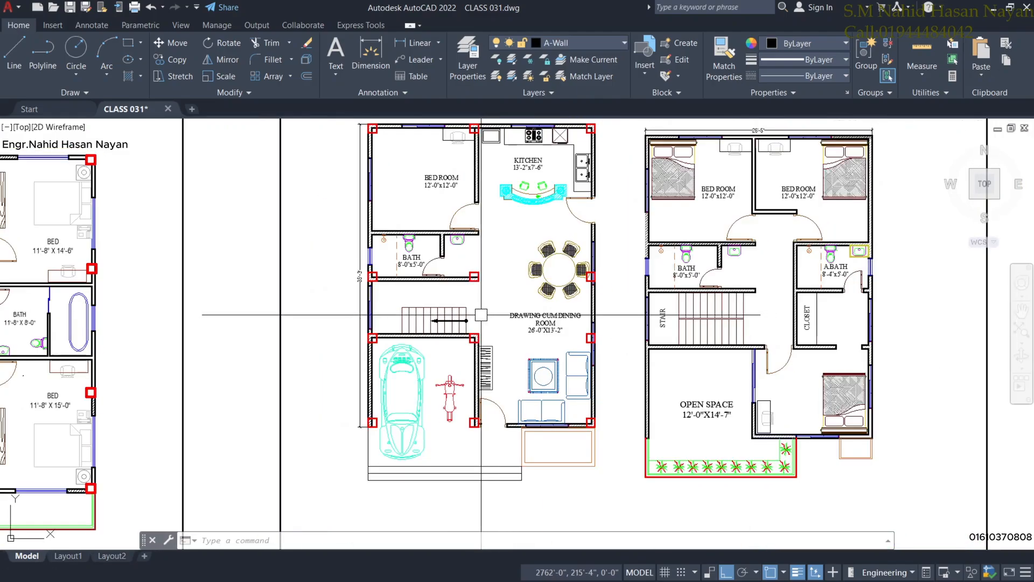
pyautogui.scroll(2, 525, 317)
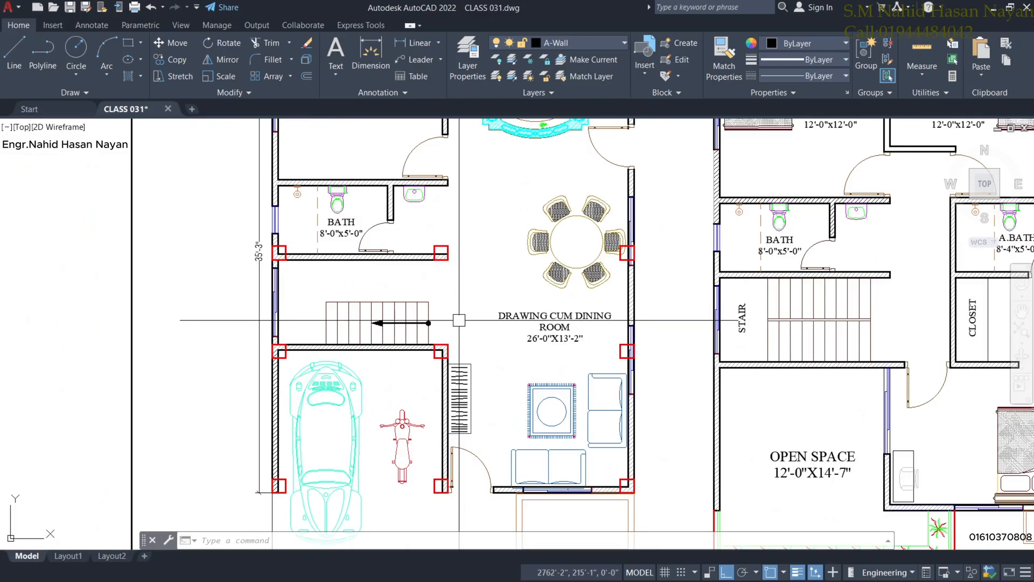
pyautogui.scroll(-5, 459, 320)
pyautogui.scroll(5, 448, 330)
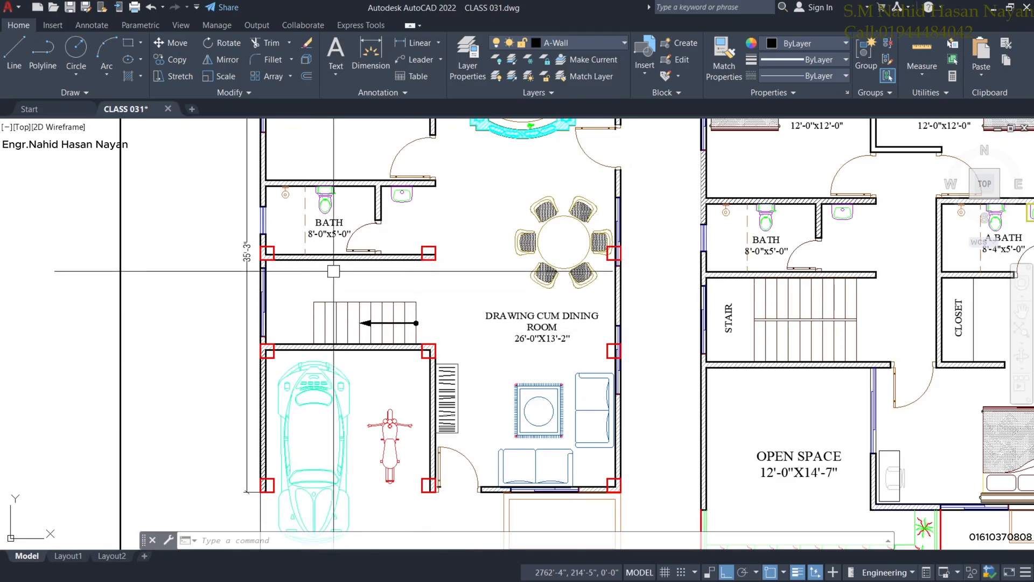
pyautogui.moveTo(501, 302); pyautogui.dragTo(473, 362, button='middle')
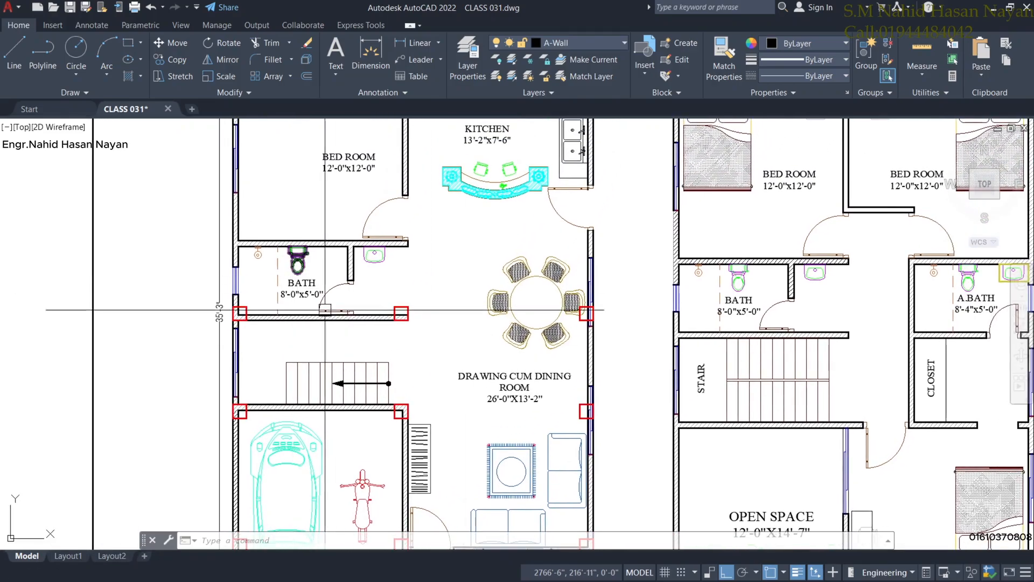
pyautogui.moveTo(324, 310); pyautogui.dragTo(335, 377, button='middle')
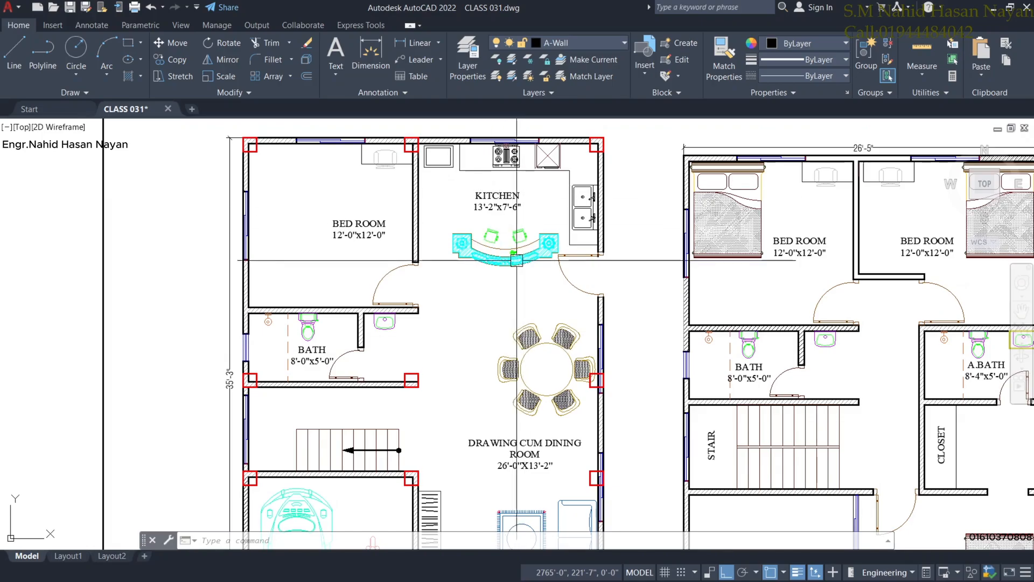
pyautogui.scroll(-2, 561, 282)
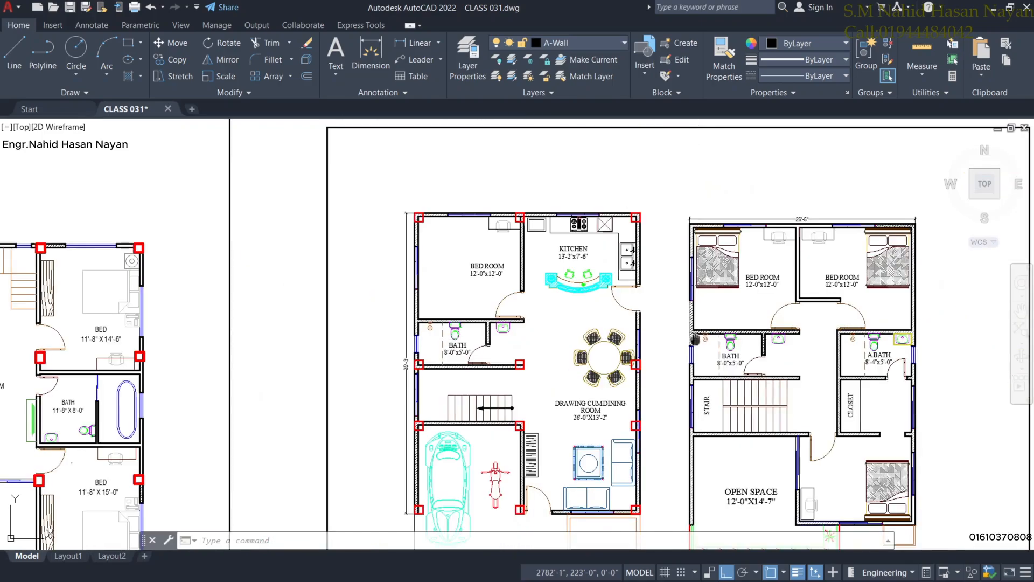
pyautogui.scroll(4, 600, 335)
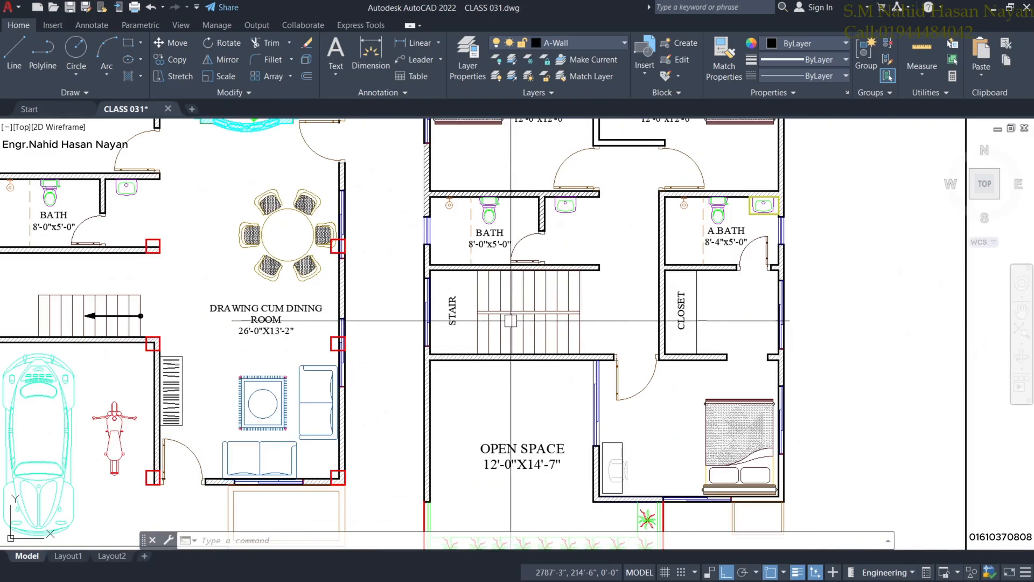
pyautogui.scroll(-2, 513, 319)
pyautogui.scroll(2, 536, 425)
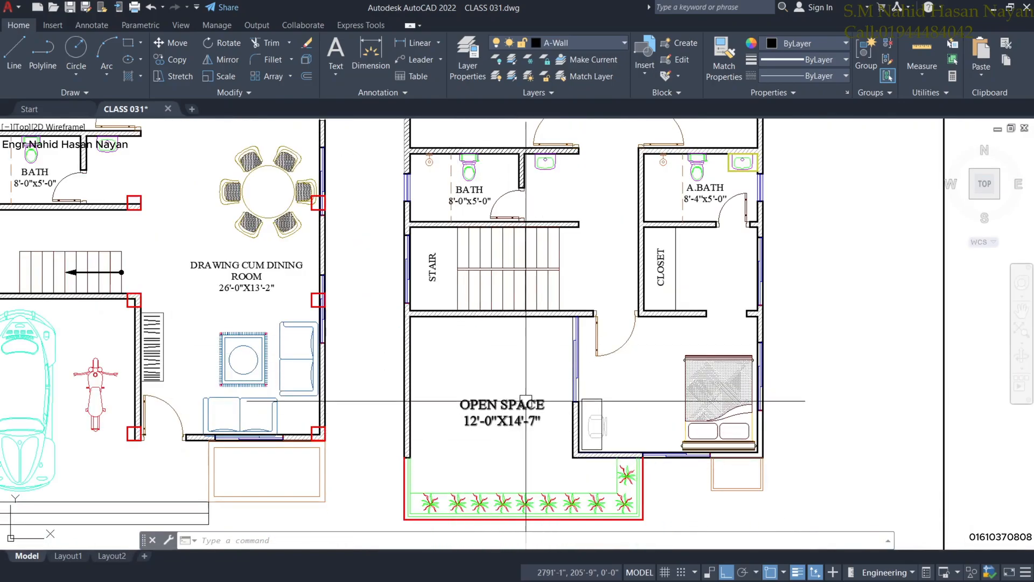
pyautogui.scroll(-2, 463, 409)
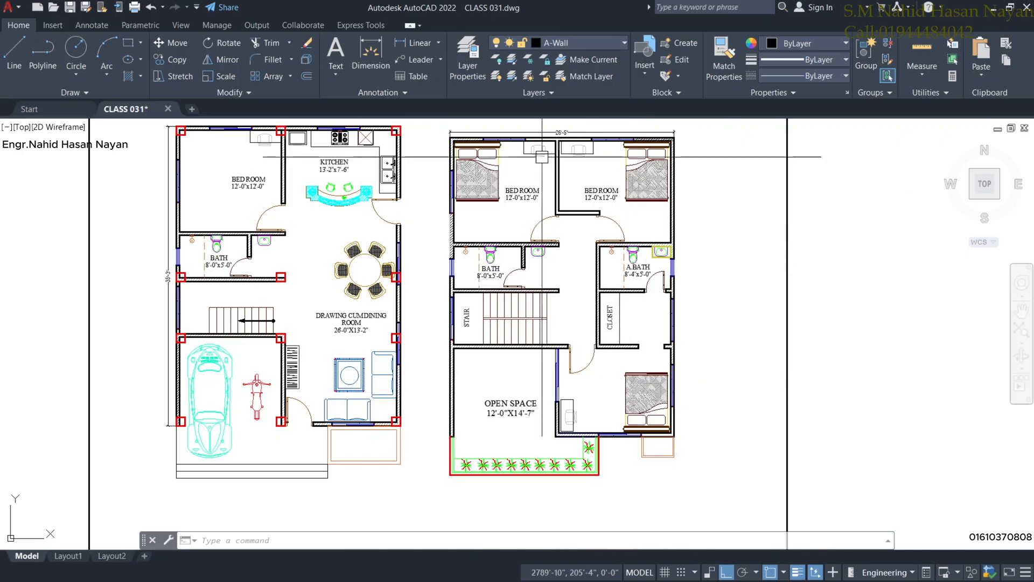
pyautogui.scroll(-2, 439, 250)
pyautogui.scroll(-1, 324, 286)
pyautogui.moveTo(323, 286); pyautogui.dragTo(509, 287, button='middle')
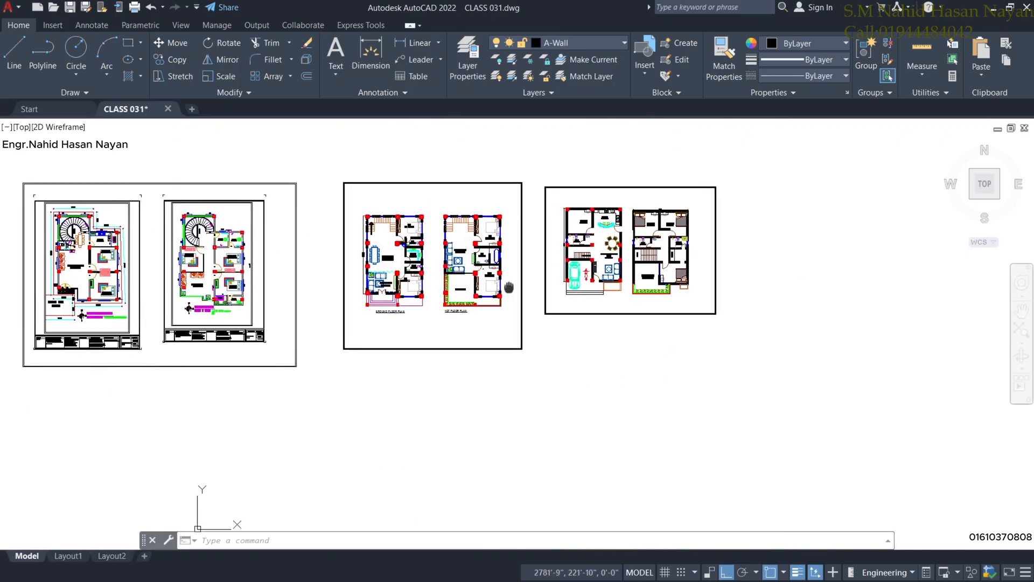
pyautogui.scroll(-2, 359, 318)
pyautogui.moveTo(307, 336); pyautogui.dragTo(439, 300, button='middle')
pyautogui.scroll(2, 402, 307)
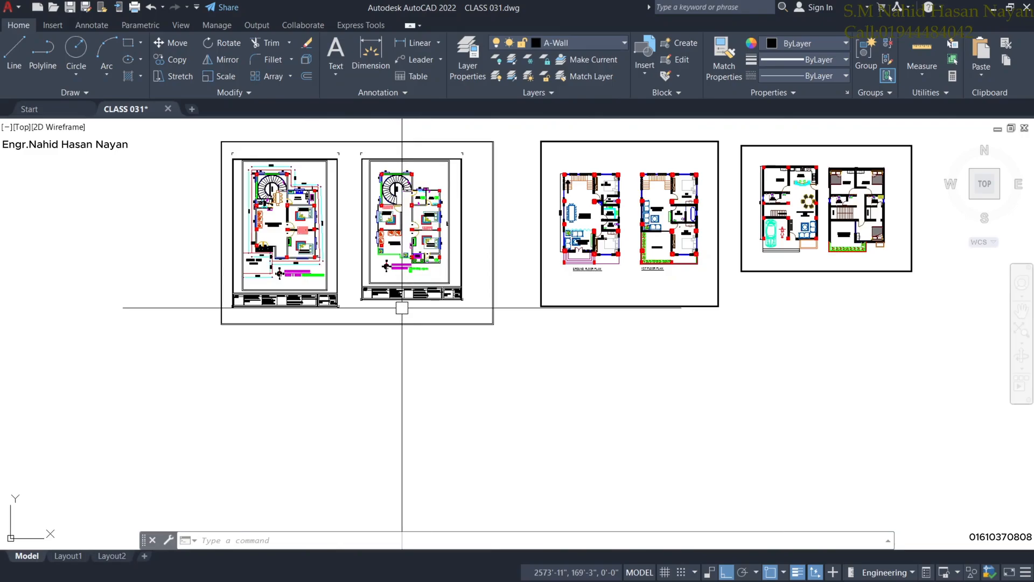
pyautogui.scroll(-2, 402, 307)
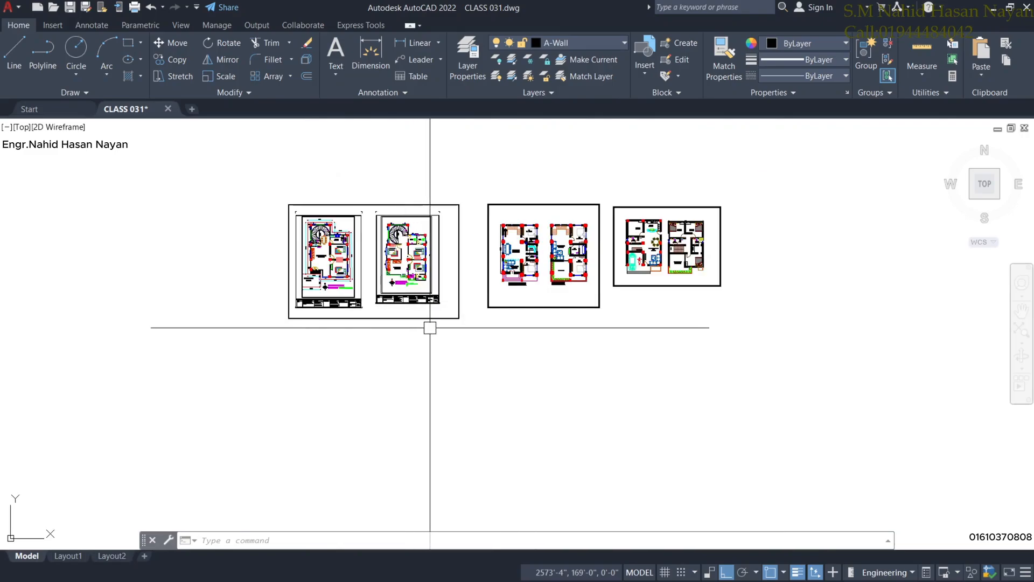
pyautogui.scroll(-2, 430, 328)
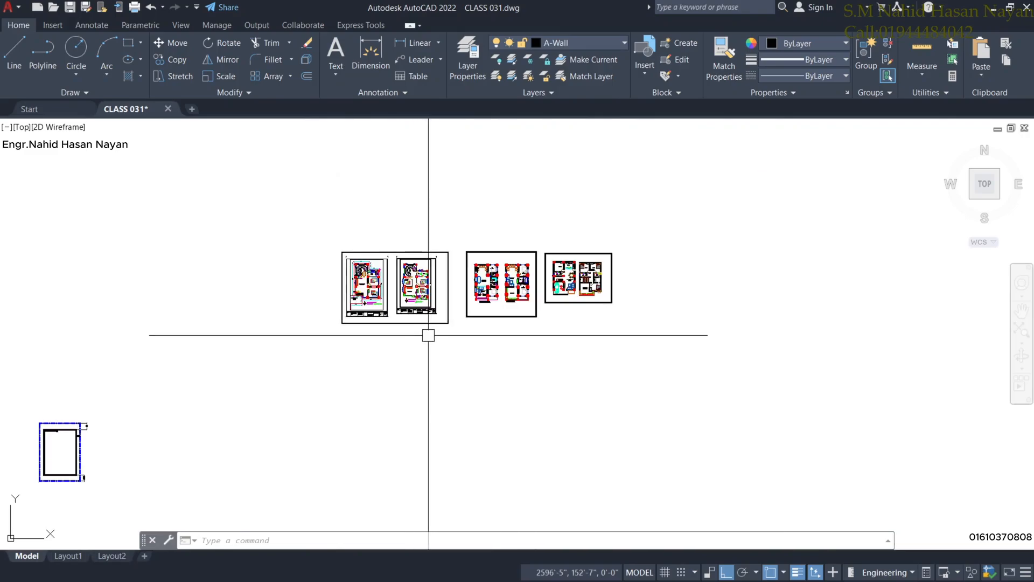
pyautogui.scroll(5, 388, 302)
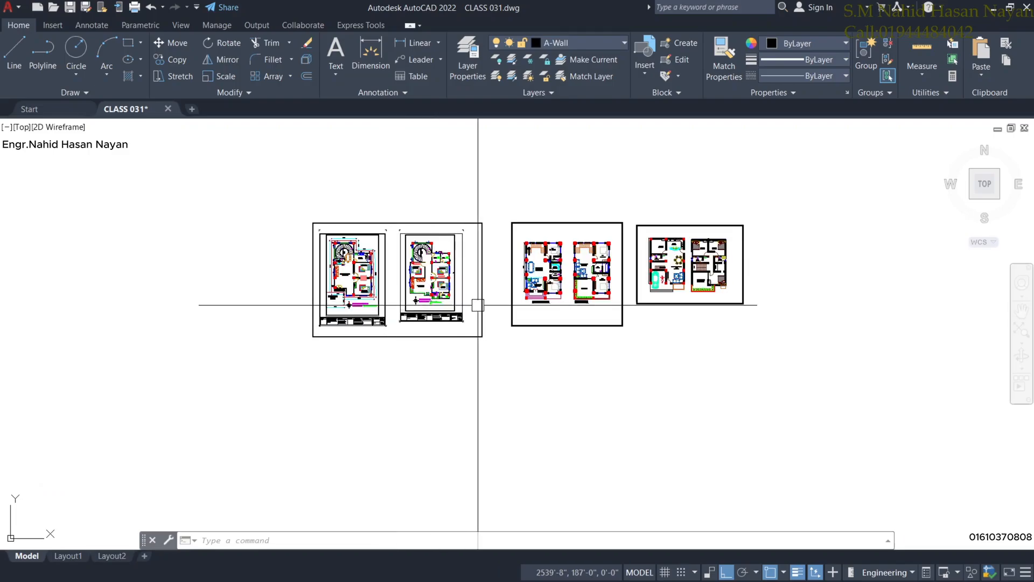
pyautogui.scroll(-4, 315, 267)
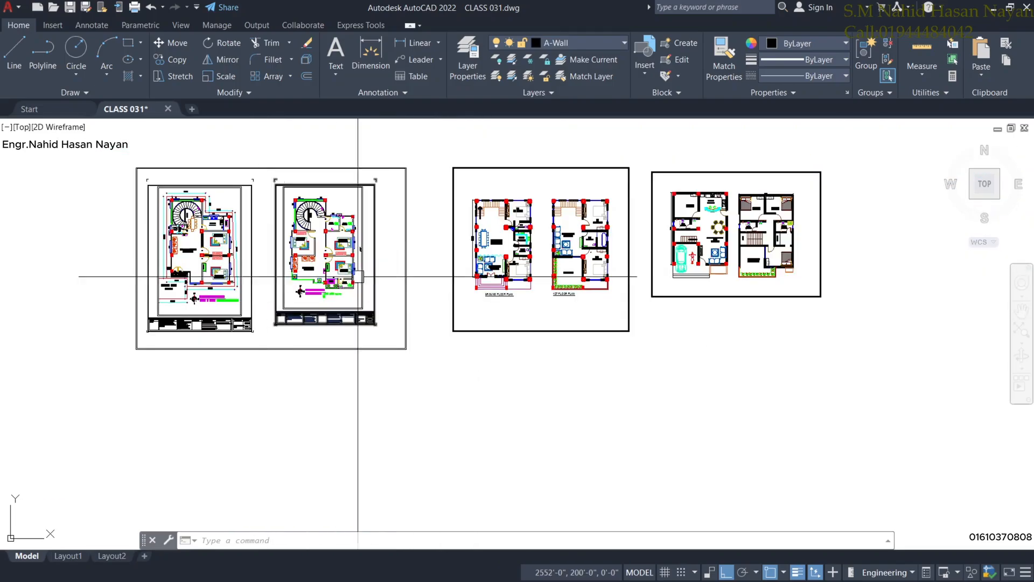
pyautogui.scroll(5, 474, 253)
pyautogui.scroll(-2, 589, 262)
pyautogui.scroll(-6, 589, 262)
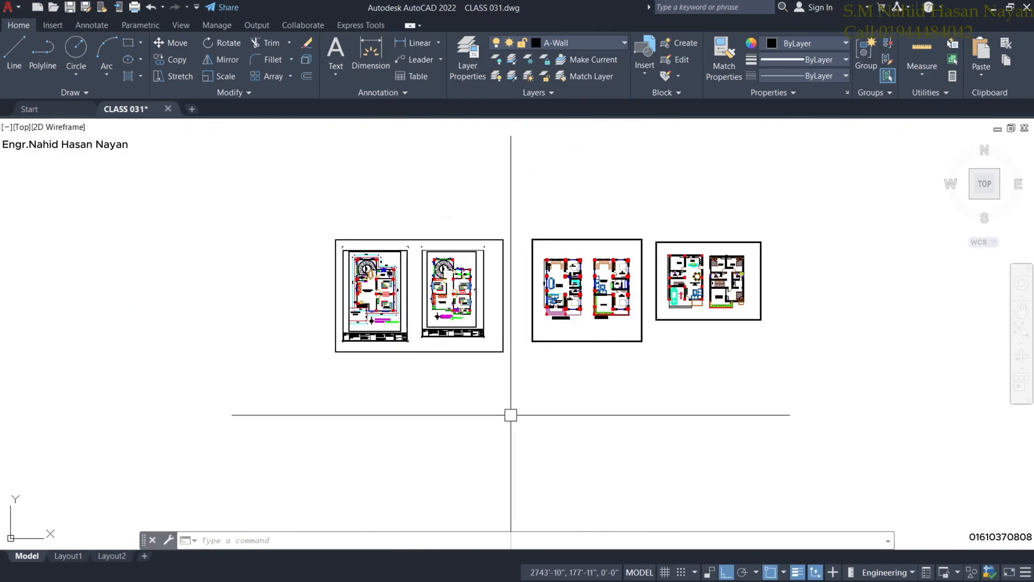
pyautogui.moveTo(359, 459); pyautogui.dragTo(259, 464, button='middle')
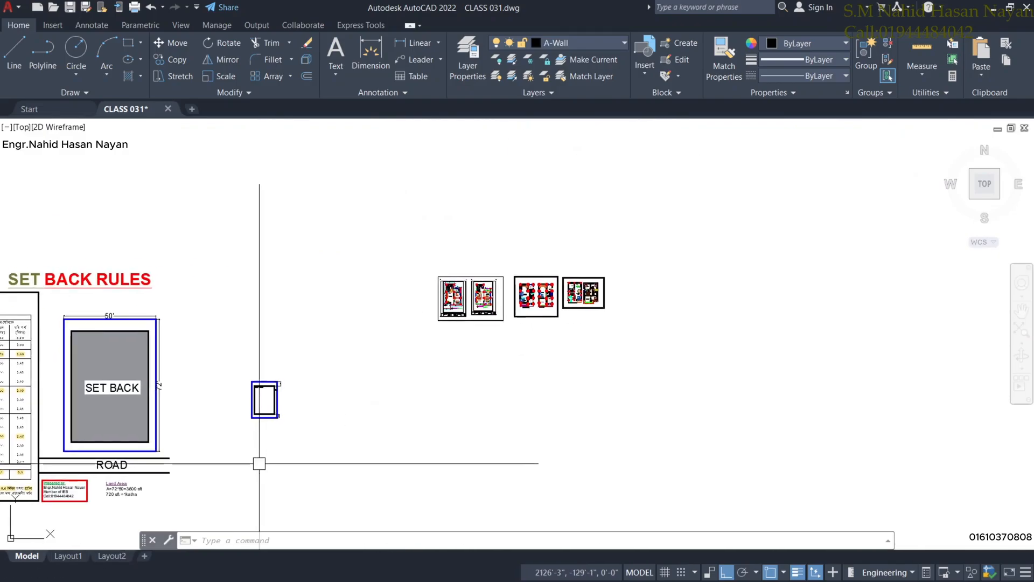
pyautogui.click(994, 10)
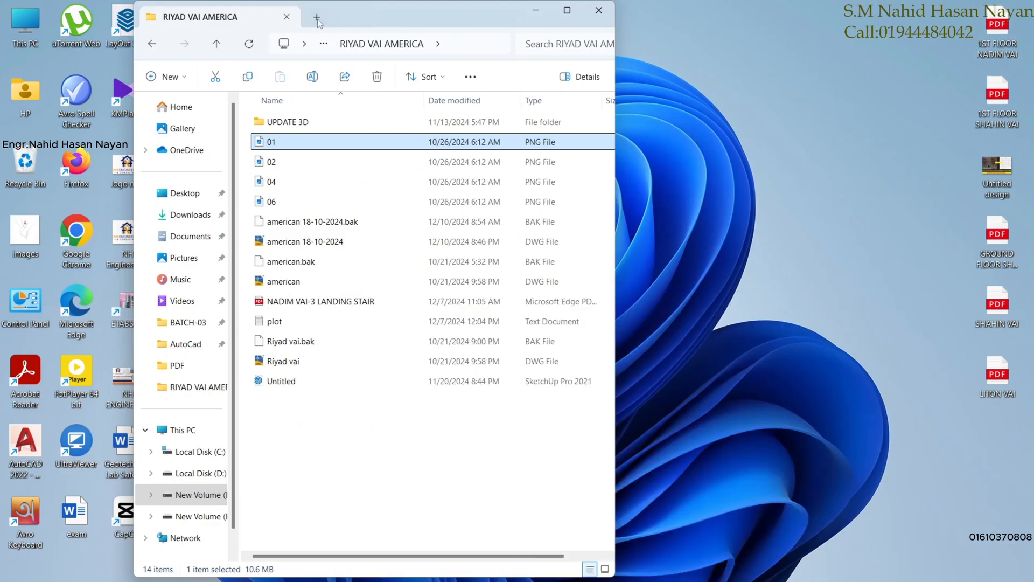
pyautogui.click(616, 564)
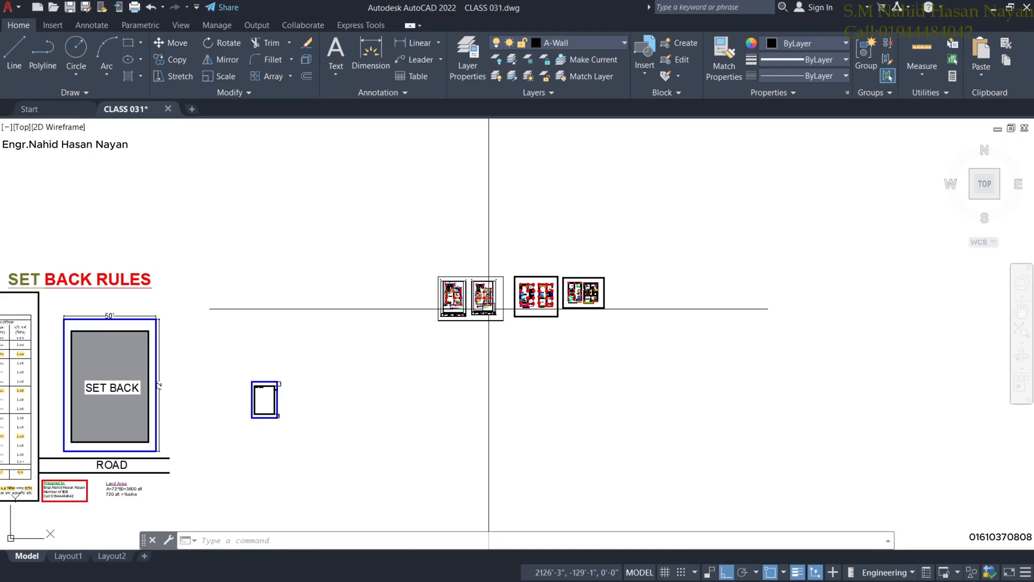
# Cancel the active command and pan to leave empty space beside the plan sheets.
pyautogui.scroll(2, 716, 296)
pyautogui.press('Escape')
pyautogui.rightClick(937, 312)
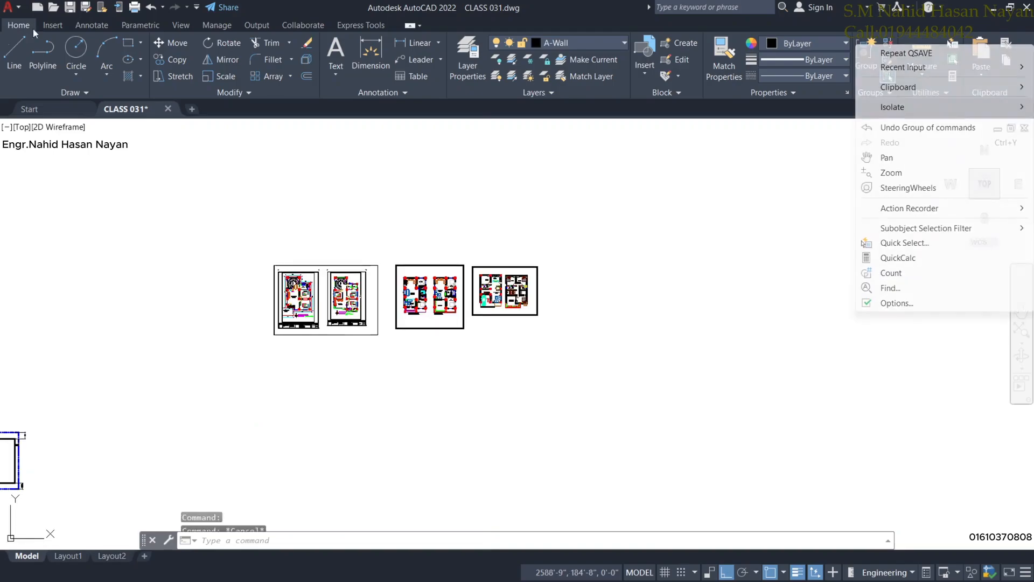
pyautogui.click(562, 377)
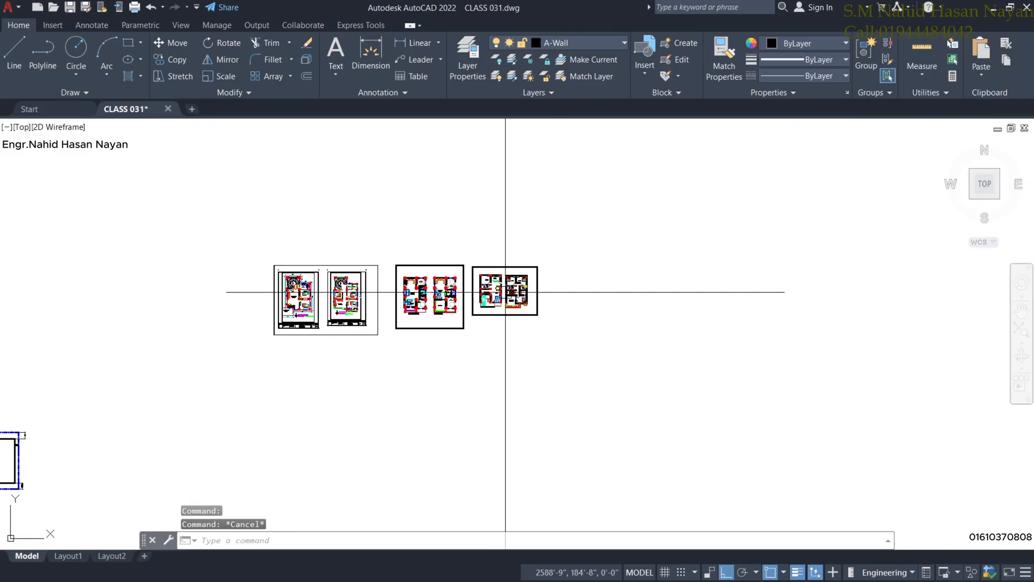
pyautogui.scroll(5, 472, 256)
pyautogui.moveTo(706, 344); pyautogui.dragTo(564, 316, button='middle')
pyautogui.scroll(2, 451, 343)
pyautogui.moveTo(469, 339); pyautogui.dragTo(485, 339, button='middle')
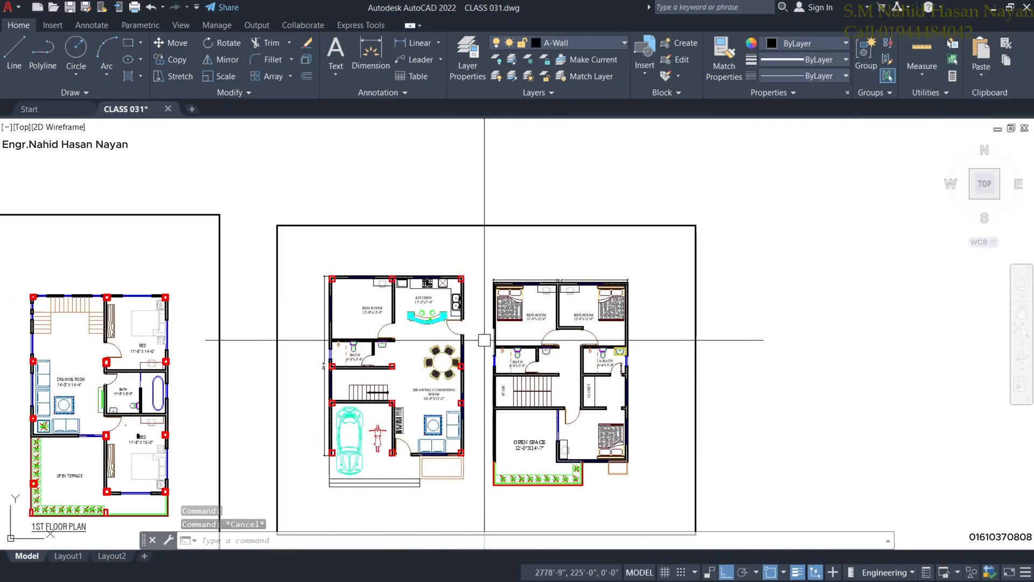
pyautogui.moveTo(585, 384)
pyautogui.mouseDown(button='middle')
pyautogui.moveTo(561, 334)
pyautogui.moveTo(541, 331)
pyautogui.mouseUp(button='middle')
pyautogui.scroll(-4, 541, 331)
pyautogui.moveTo(628, 345); pyautogui.dragTo(539, 360, button='middle')
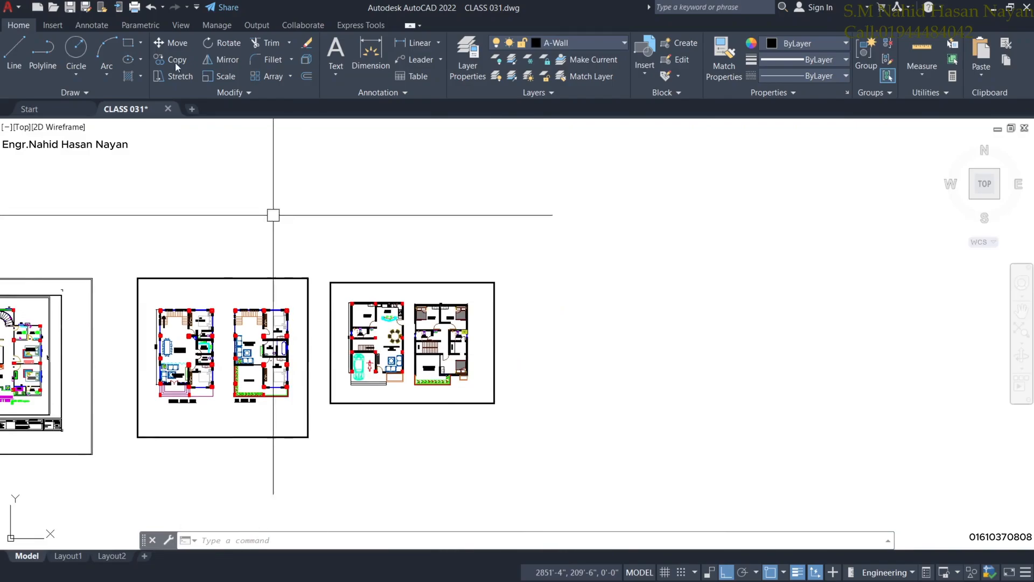
# Draw a 60' by 70' rectangle in that empty space and centre it in view.
pyautogui.click(130, 48)
pyautogui.click(578, 414)
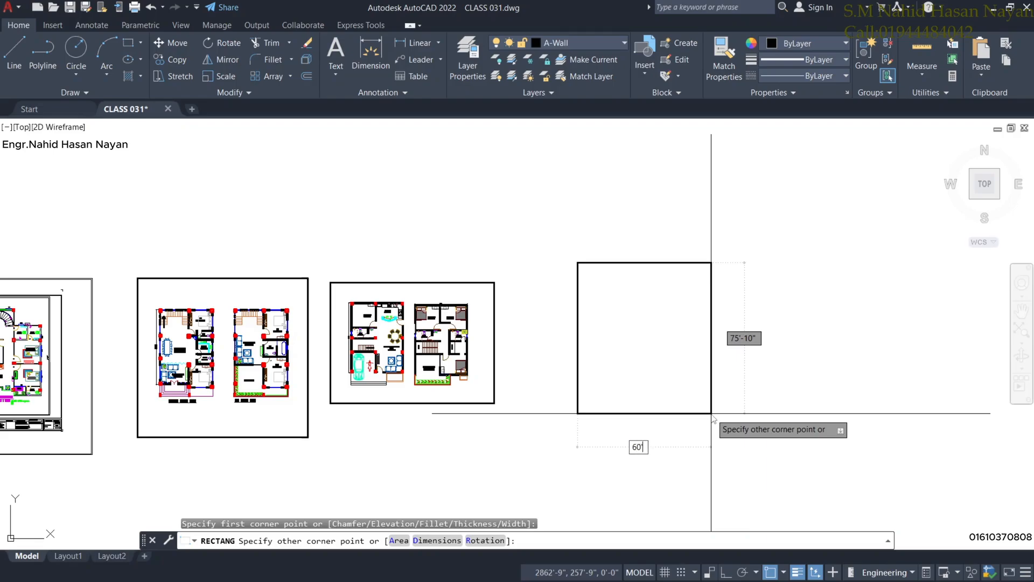
pyautogui.press('Tab')
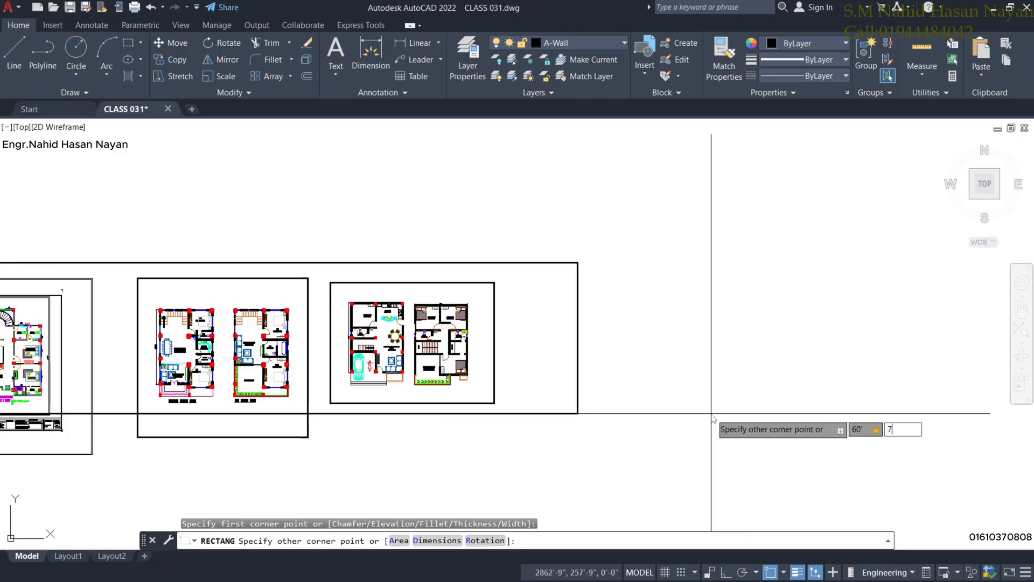
pyautogui.press('Return')
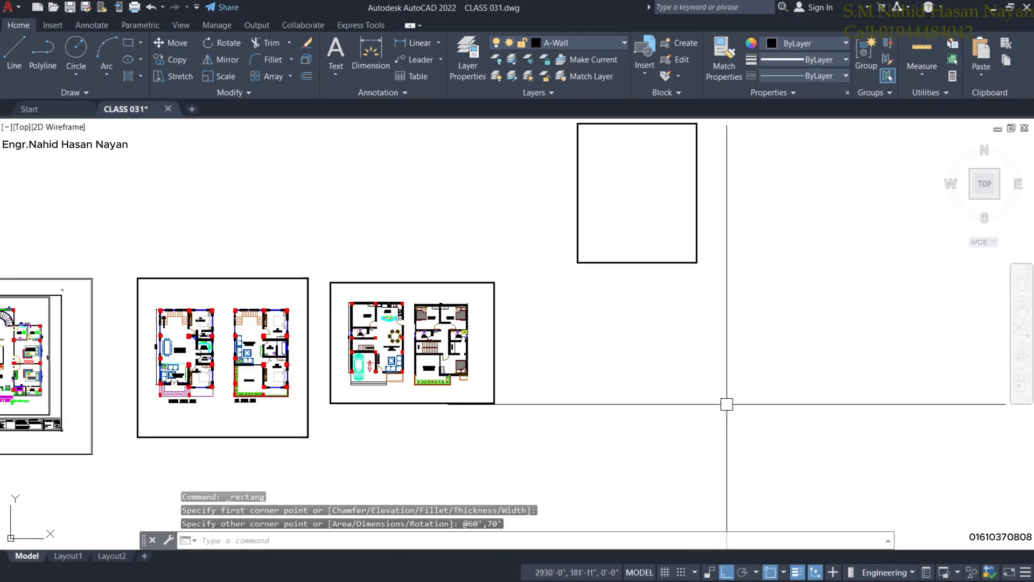
pyautogui.moveTo(652, 273); pyautogui.dragTo(628, 365, button='middle')
pyautogui.scroll(4, 598, 316)
pyautogui.scroll(-2, 652, 280)
pyautogui.moveTo(645, 312)
pyautogui.mouseDown(button='middle')
pyautogui.moveTo(622, 418)
pyautogui.moveTo(592, 374)
pyautogui.mouseUp(button='middle')
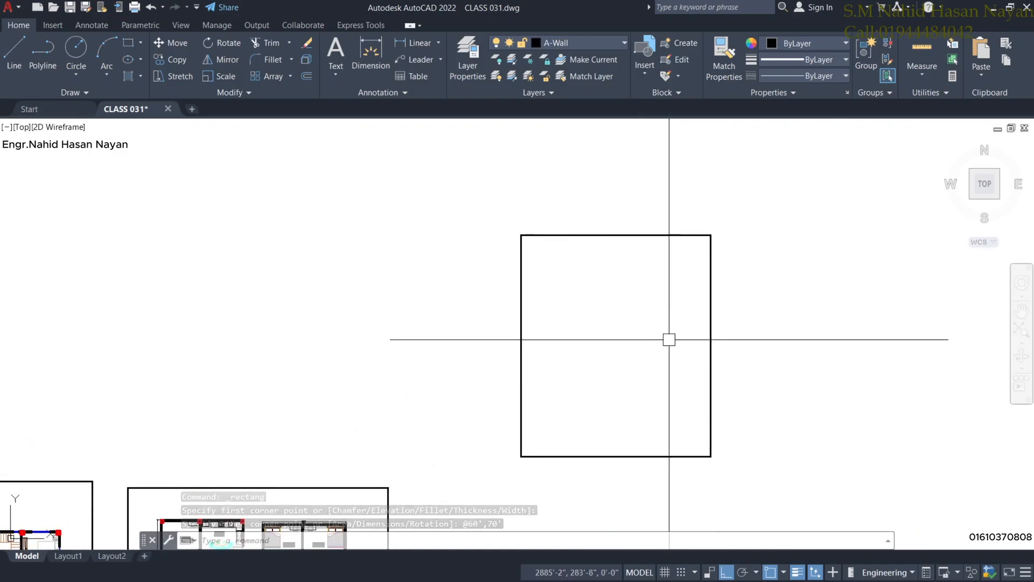
# Place a 60' dimension above the rectangle's top edge and 70' beside its right edge.
pyautogui.click(379, 39)
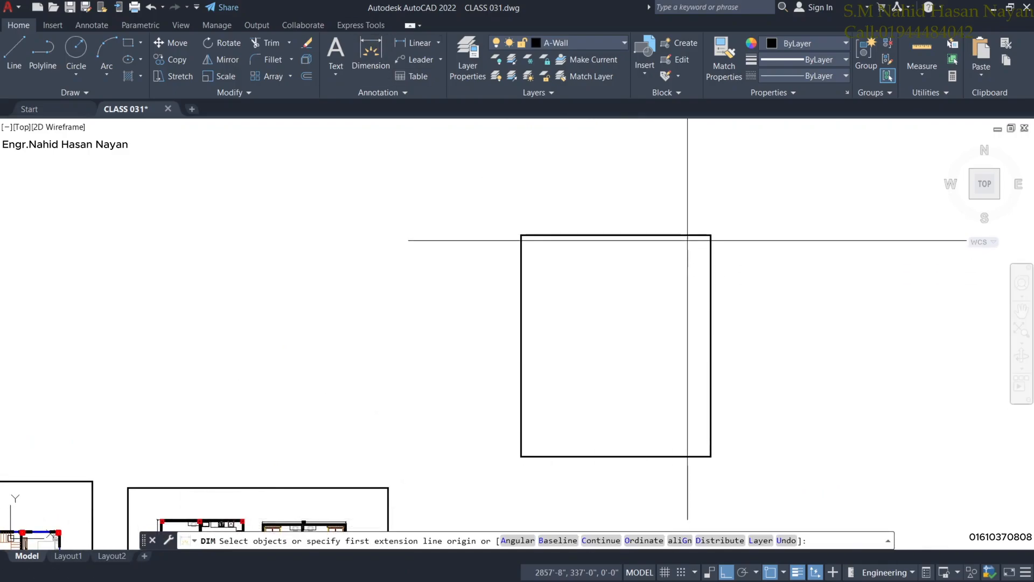
pyautogui.press('Return')
pyautogui.click(615, 234)
pyautogui.click(670, 223)
pyautogui.press('Return')
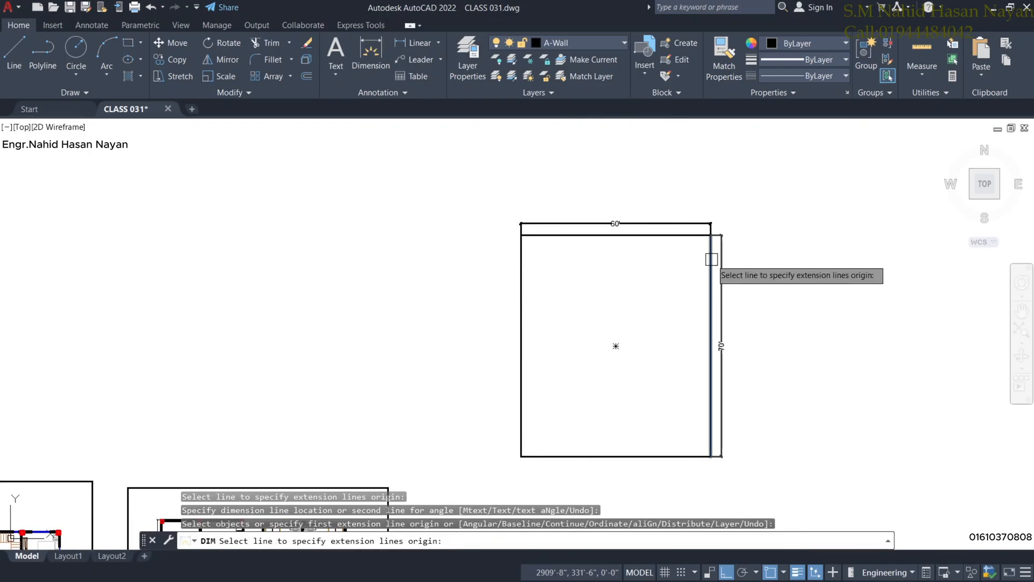
pyautogui.click(711, 258)
pyautogui.click(730, 259)
pyautogui.scroll(2, 722, 372)
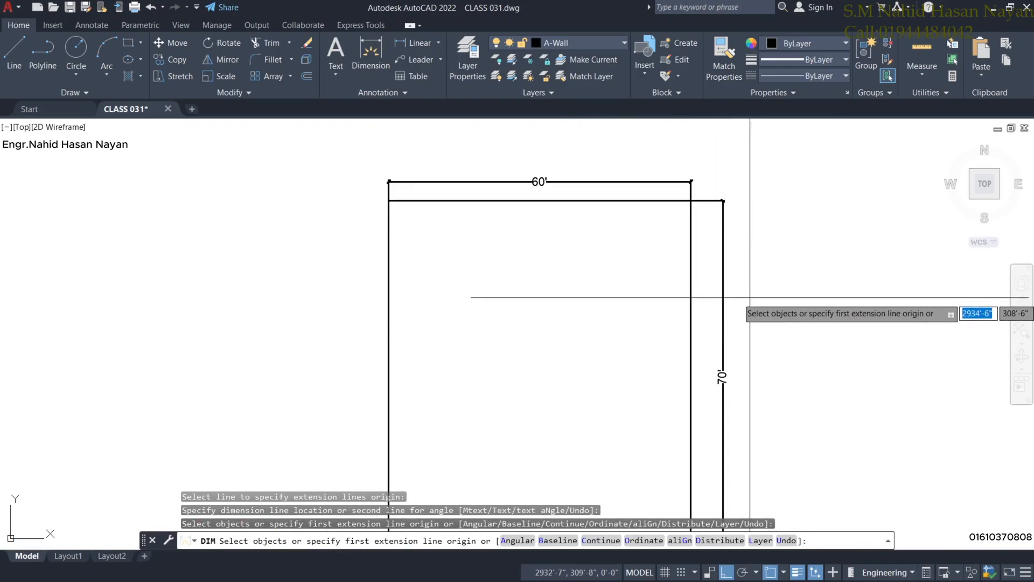
pyautogui.scroll(-2, 722, 372)
pyautogui.moveTo(782, 332); pyautogui.dragTo(773, 326, button='middle')
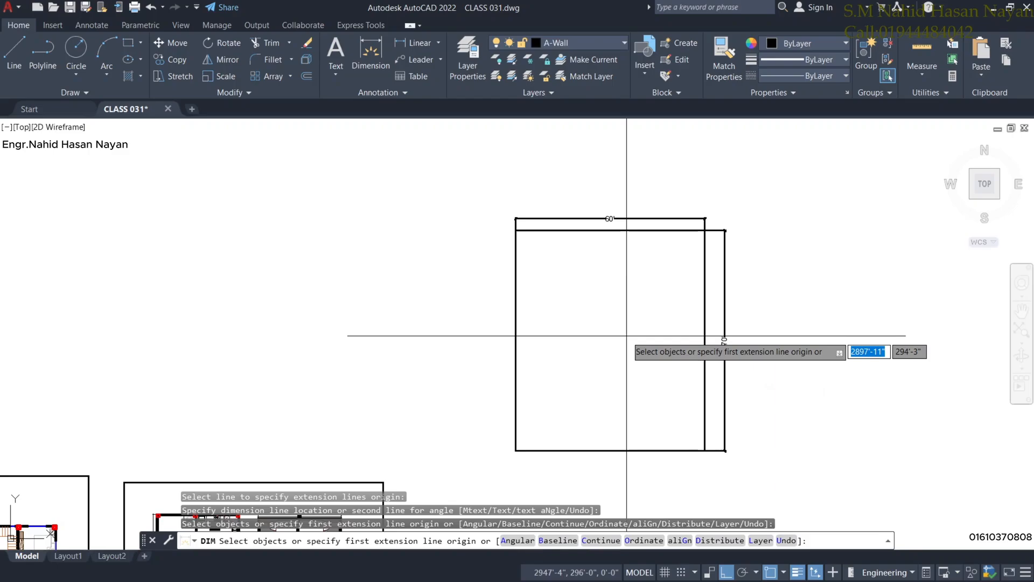
pyautogui.press('Return')
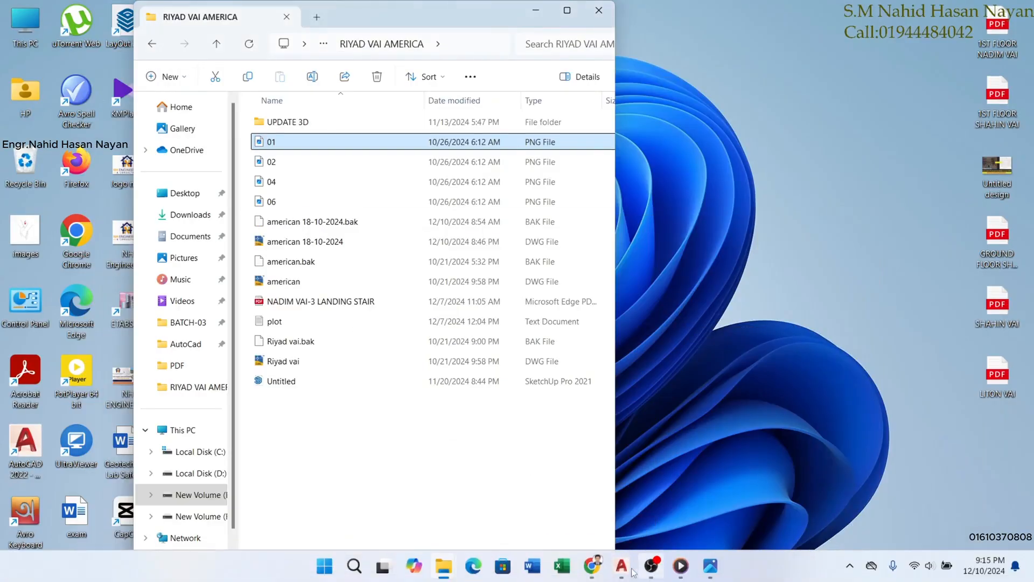
# Restore the Chrome Meet window and open a new blank tab.
pyautogui.moveTo(592, 566)
pyautogui.click(563, 493)
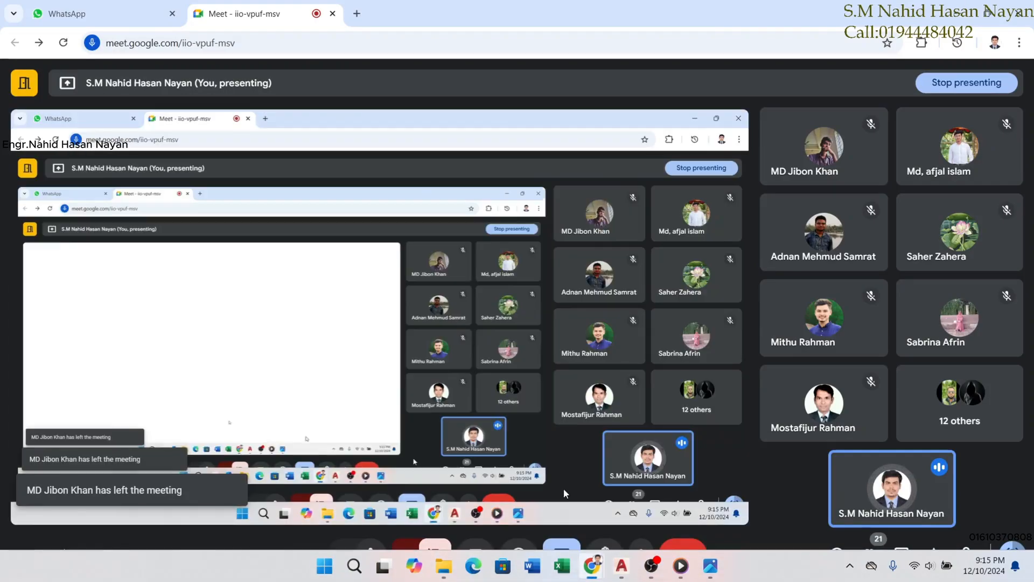
pyautogui.click(958, 10)
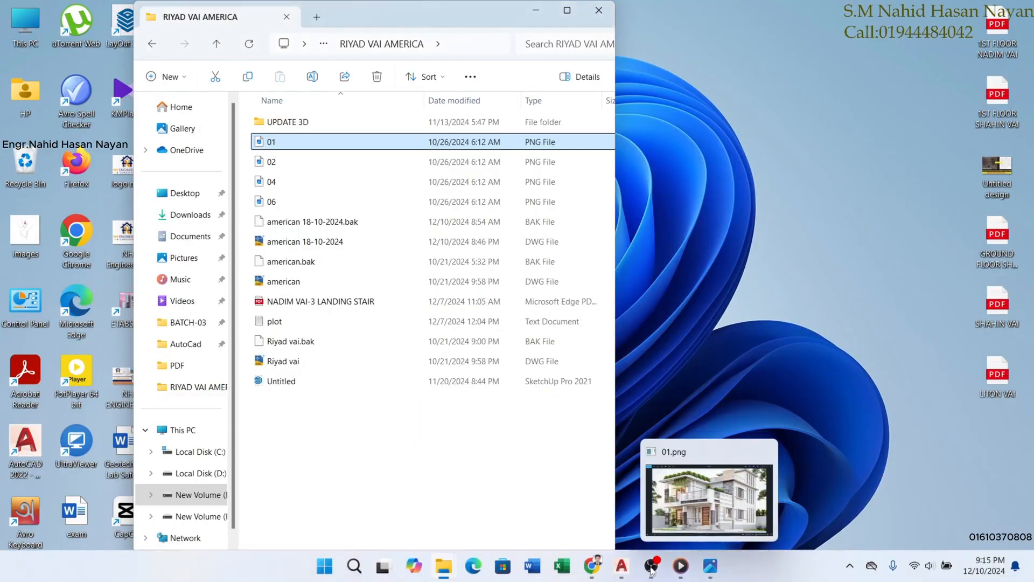
pyautogui.click(593, 566)
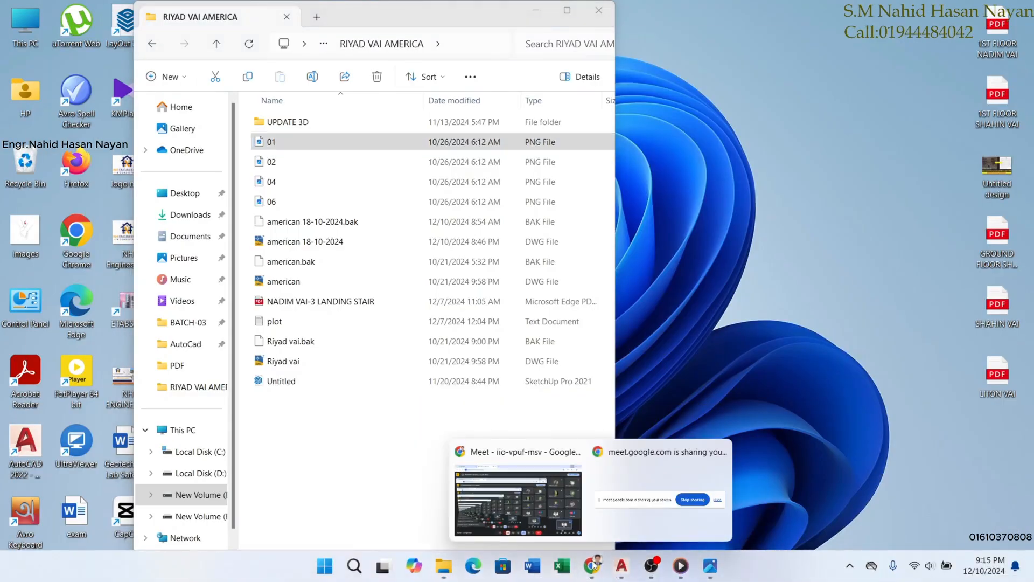
pyautogui.click(545, 488)
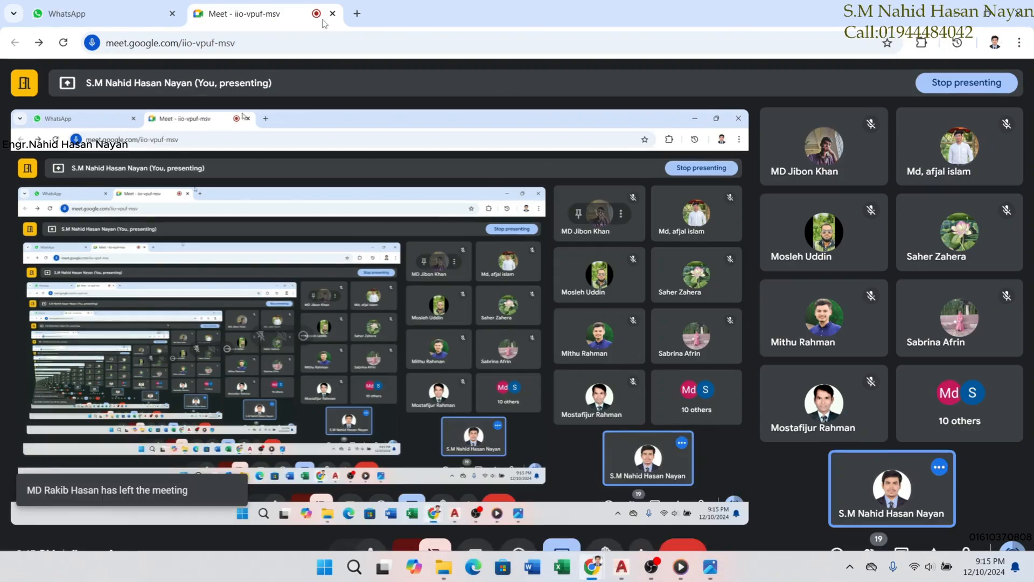
pyautogui.hotkey('ctrl', 't')
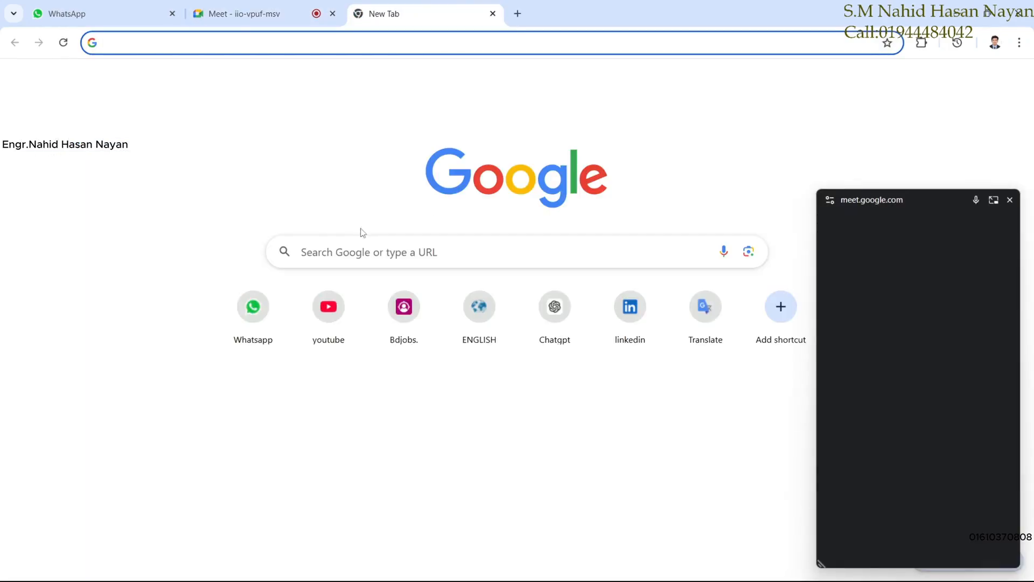
# Search Google for '4200 sft floor plan 2 unit'.
pyautogui.click(362, 250)
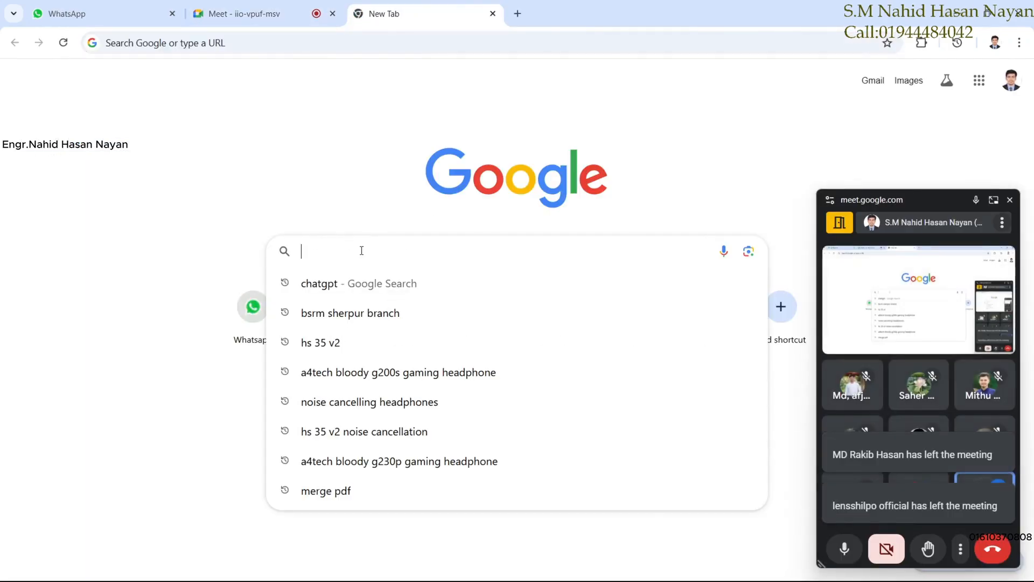
pyautogui.write('4200')
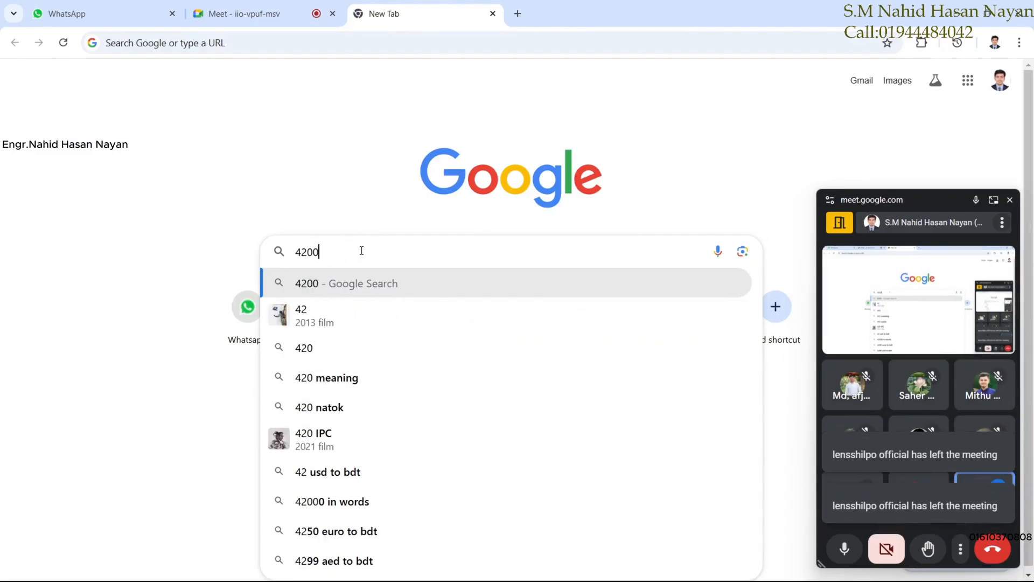
pyautogui.write(' sft')
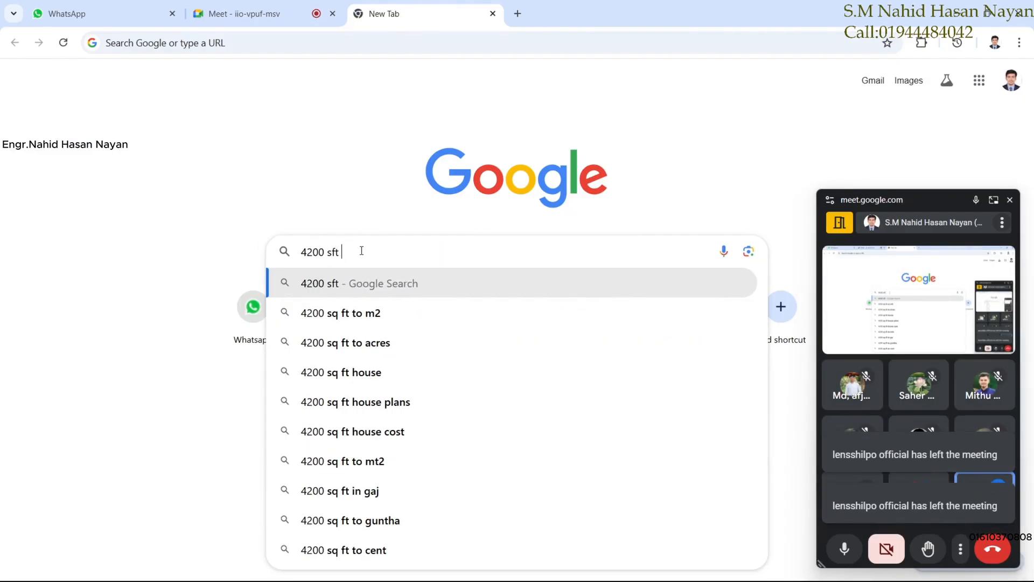
pyautogui.write(' floor')
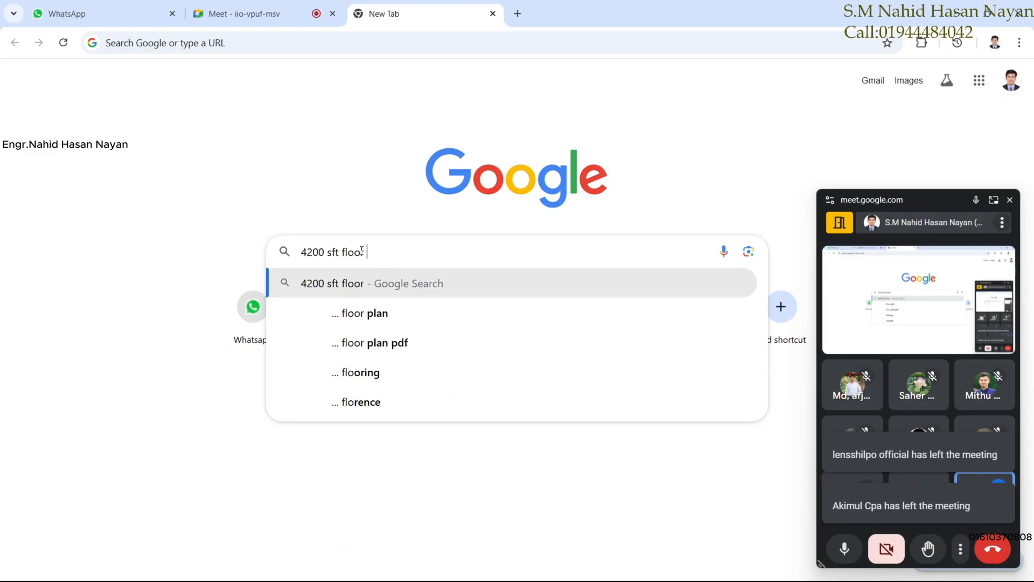
pyautogui.write(' plan')
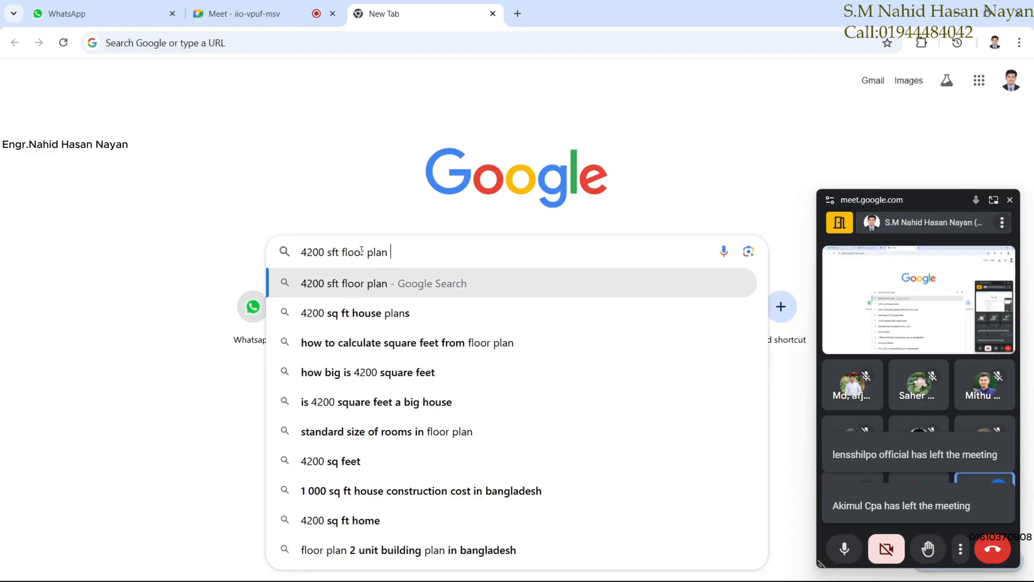
pyautogui.write(' 2 u')
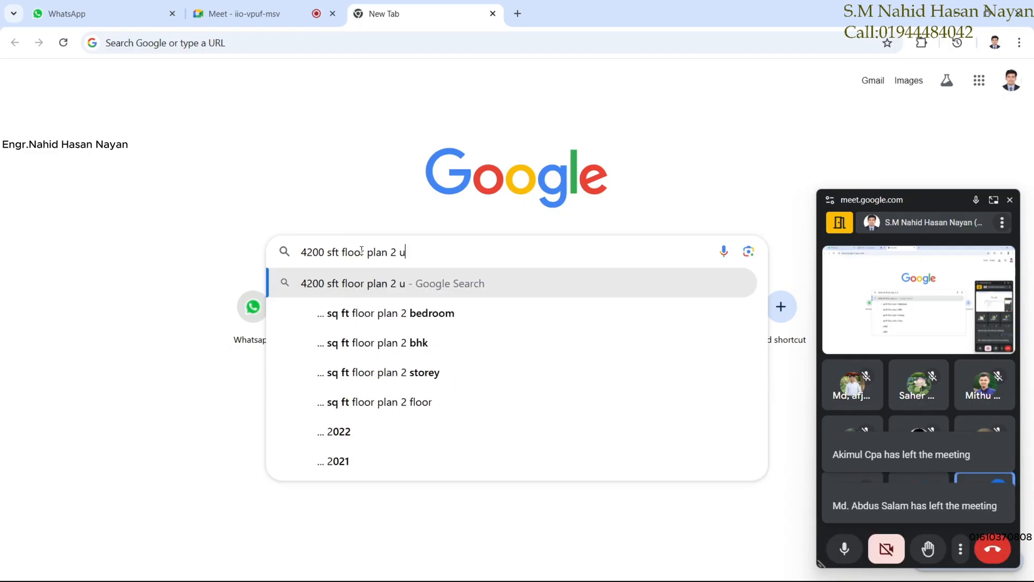
pyautogui.write('nit')
pyautogui.press('Return')
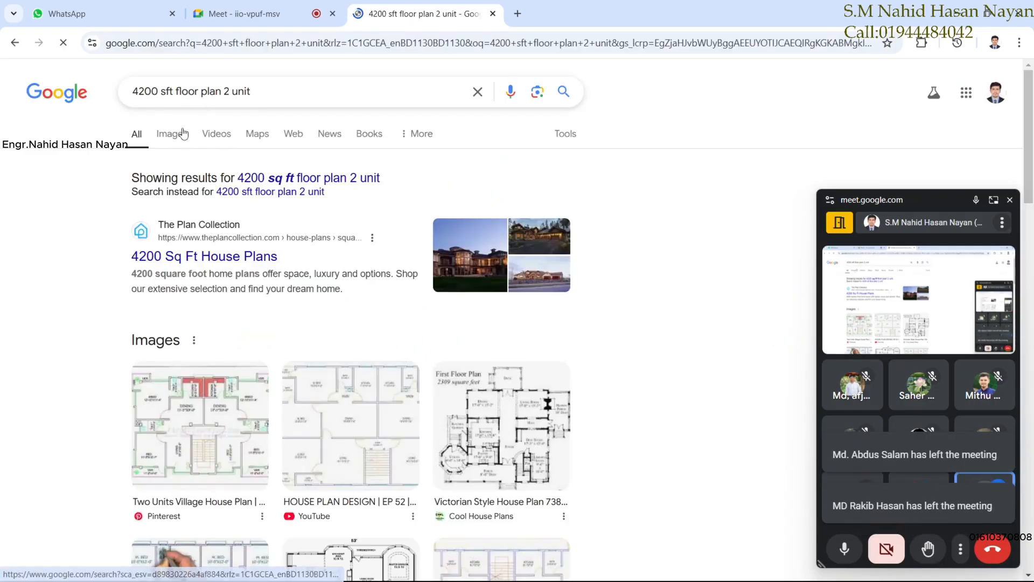
# Scroll through the 4200 sq ft floor-plan image results, then return to the Meet call tab.
pyautogui.click(182, 135)
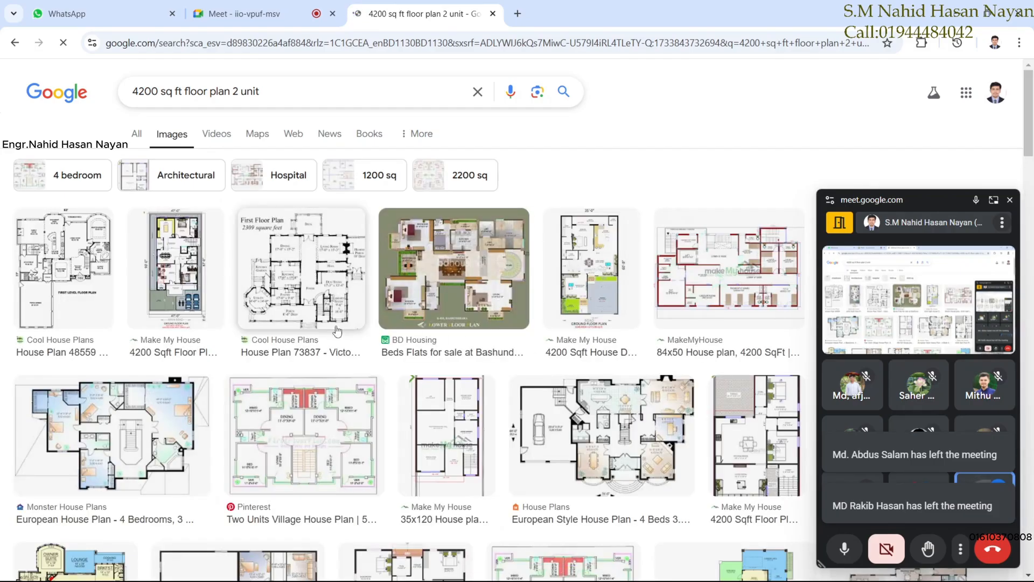
pyautogui.scroll(-1, 496, 439)
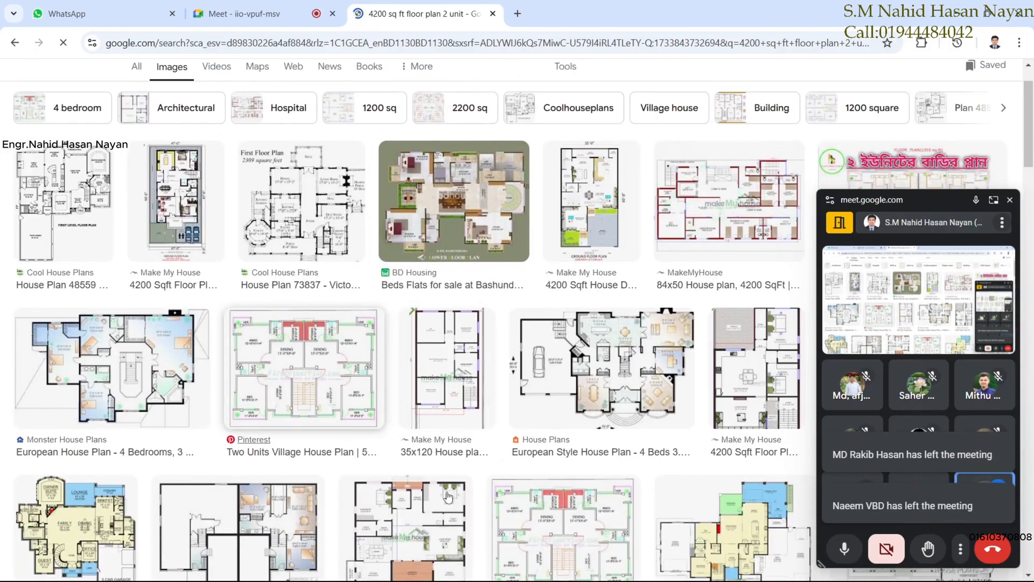
pyautogui.scroll(-1, 712, 397)
pyautogui.scroll(1, 673, 383)
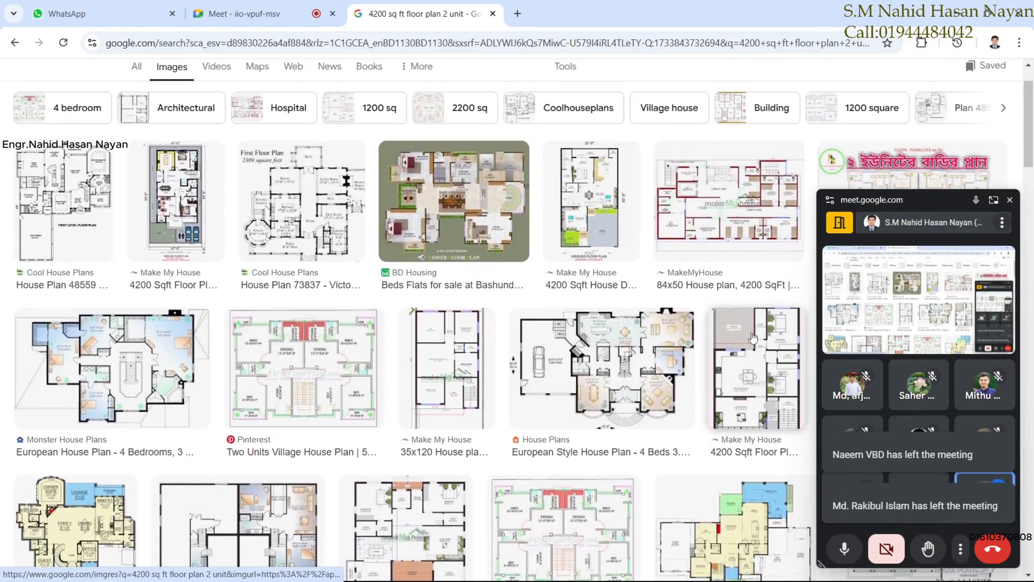
pyautogui.scroll(-1, 610, 358)
pyautogui.scroll(1, 113, 272)
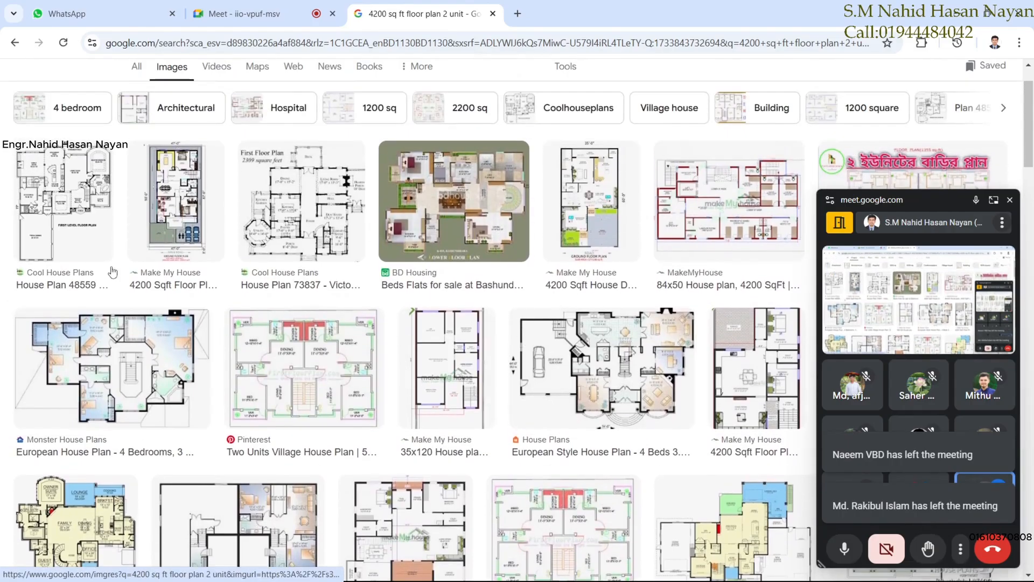
pyautogui.scroll(-3, 312, 408)
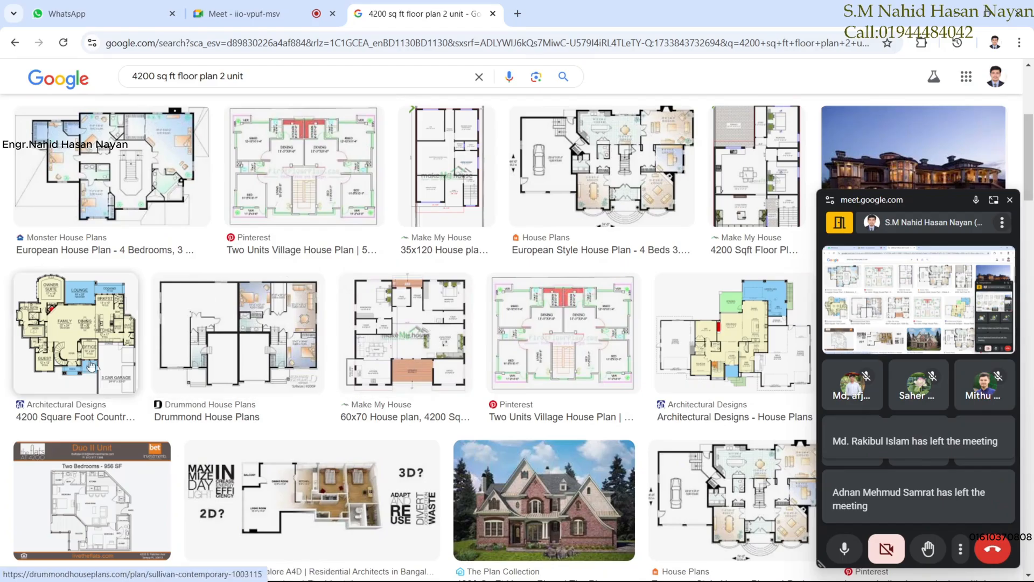
pyautogui.scroll(-2, 480, 457)
pyautogui.scroll(4, 480, 456)
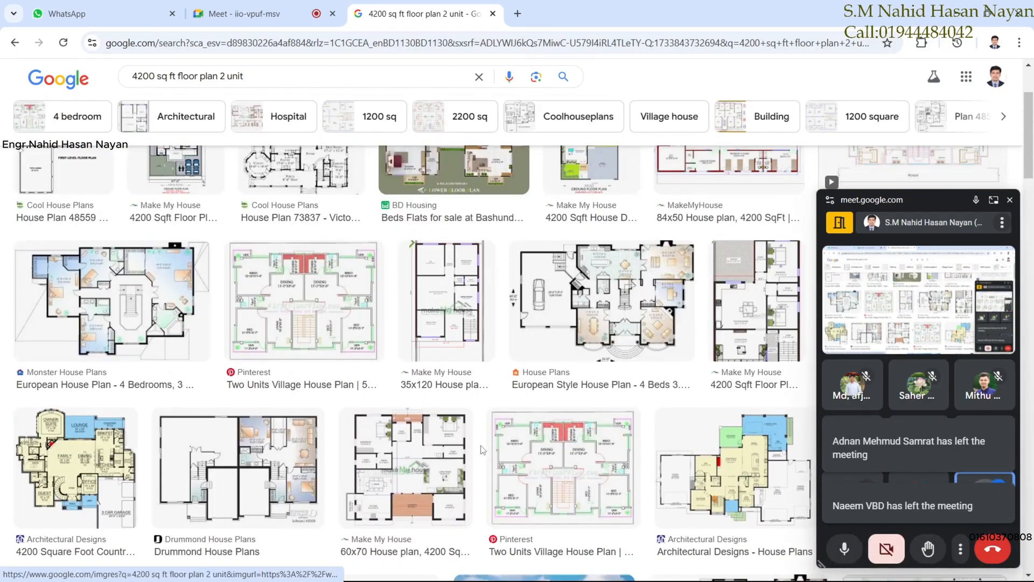
pyautogui.scroll(-15, 216, 292)
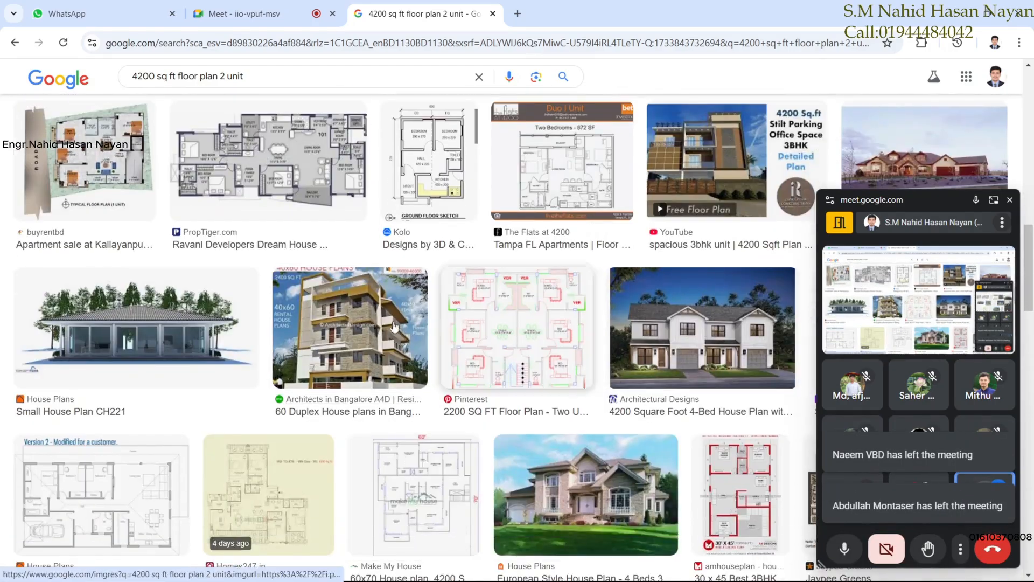
pyautogui.click(993, 201)
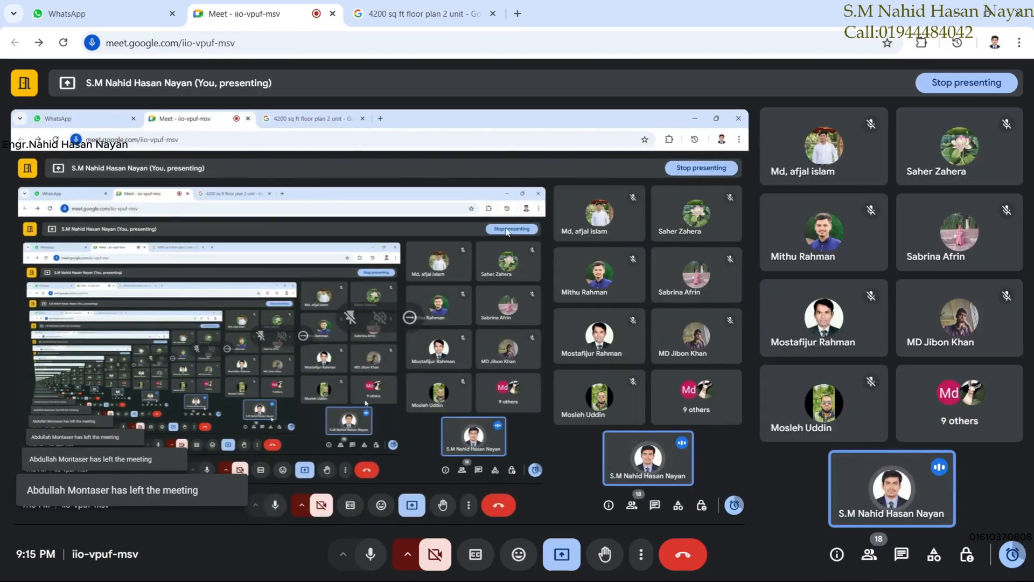
# Minimize Chrome and bring the CLASS 031.dwg drawing in AutoCAD back to the front.
pyautogui.click(424, 12)
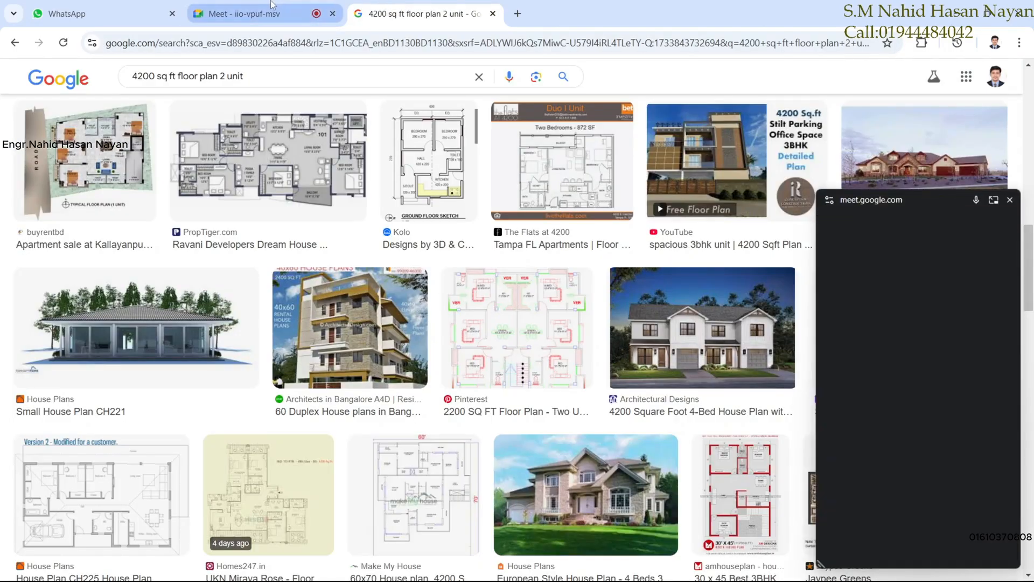
pyautogui.click(272, 7)
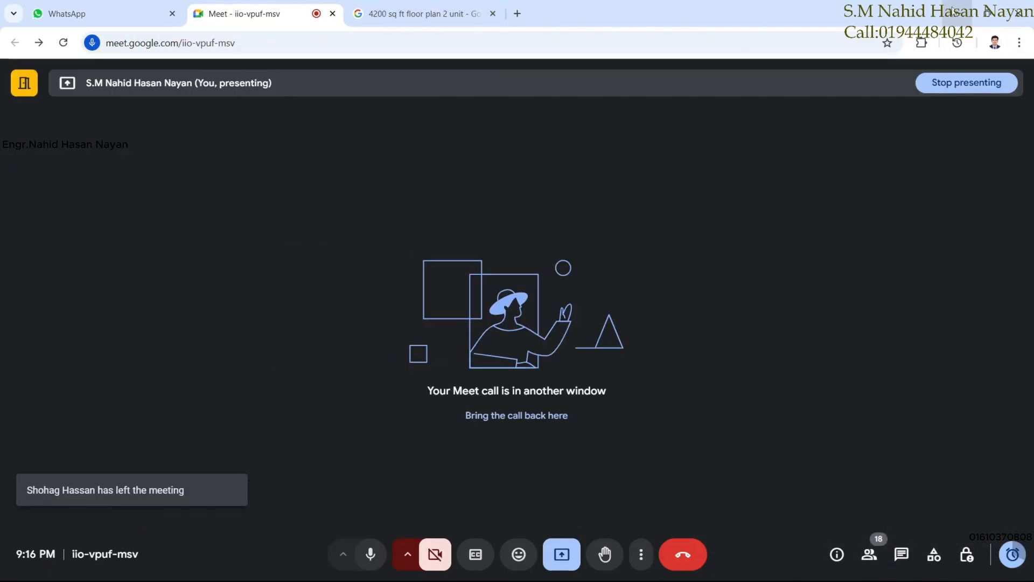
pyautogui.click(952, 7)
pyautogui.click(623, 576)
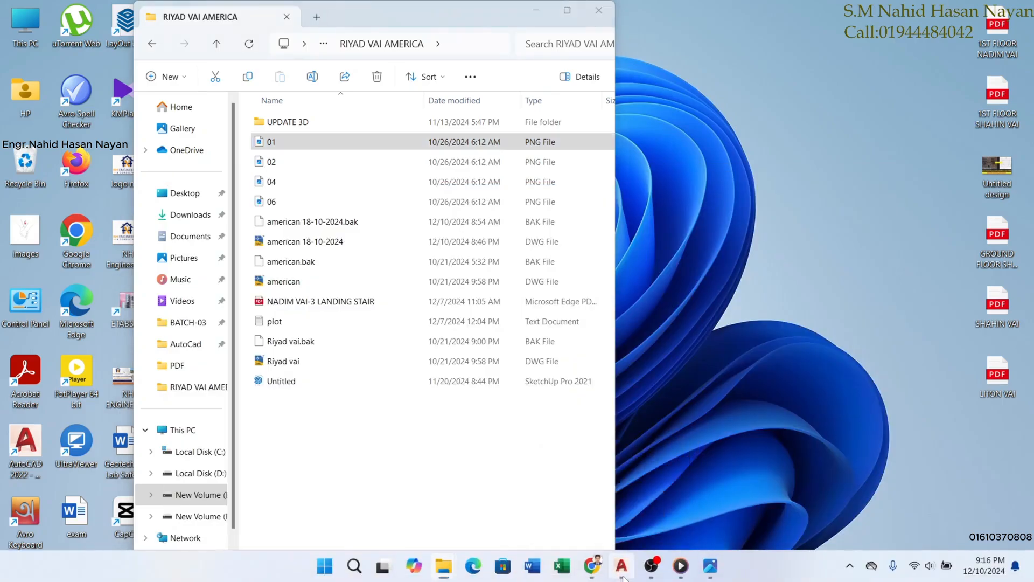
pyautogui.scroll(-3, 503, 312)
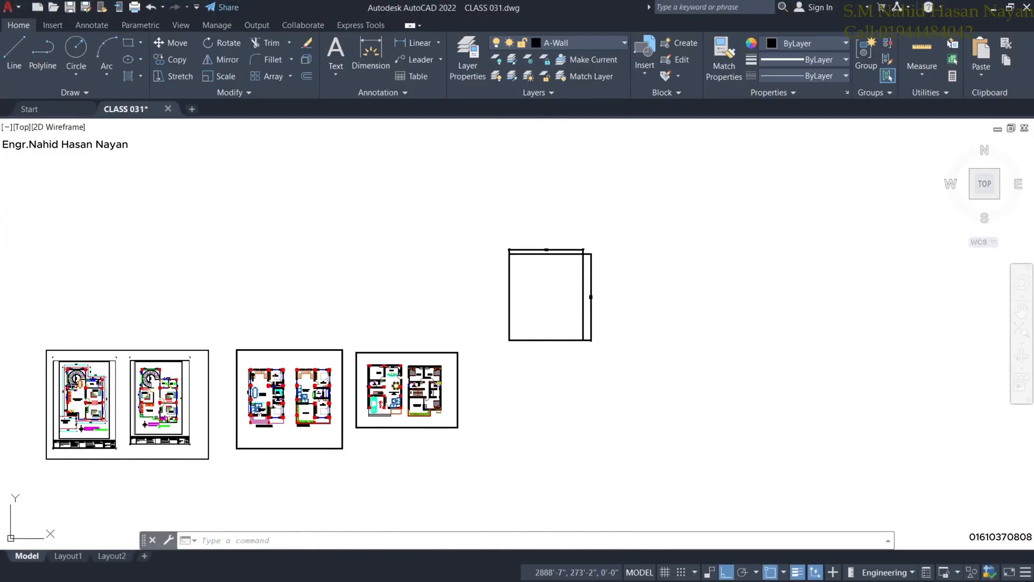
# Erase the stray square together with its dimensions.
pyautogui.click(624, 339)
pyautogui.click(533, 210)
pyautogui.rightClick(546, 228)
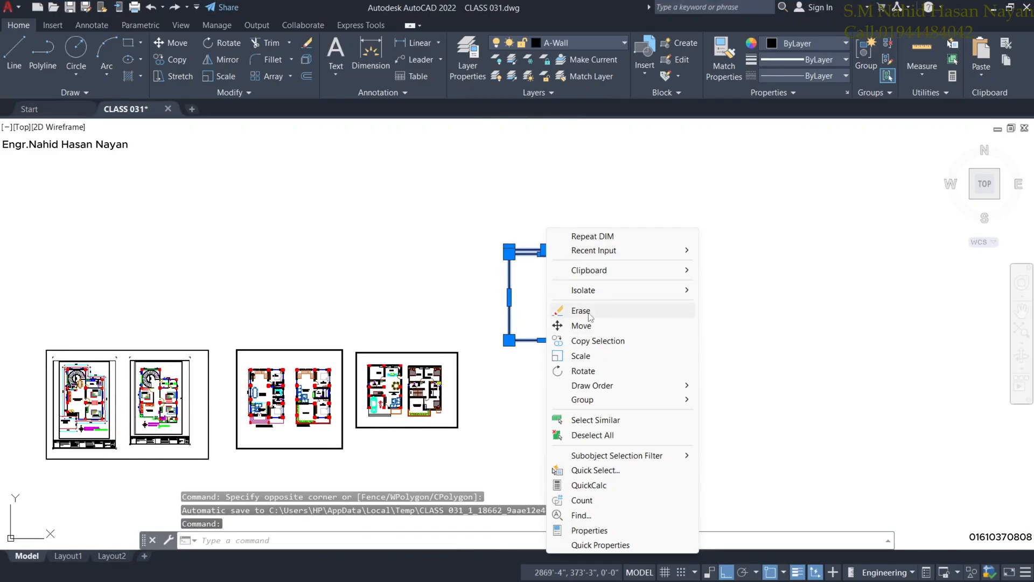
pyautogui.click(580, 311)
# Pan and zoom across the plan sheets toward the two-unit plans.
pyautogui.scroll(-2, 463, 347)
pyautogui.moveTo(377, 425); pyautogui.dragTo(498, 371, button='middle')
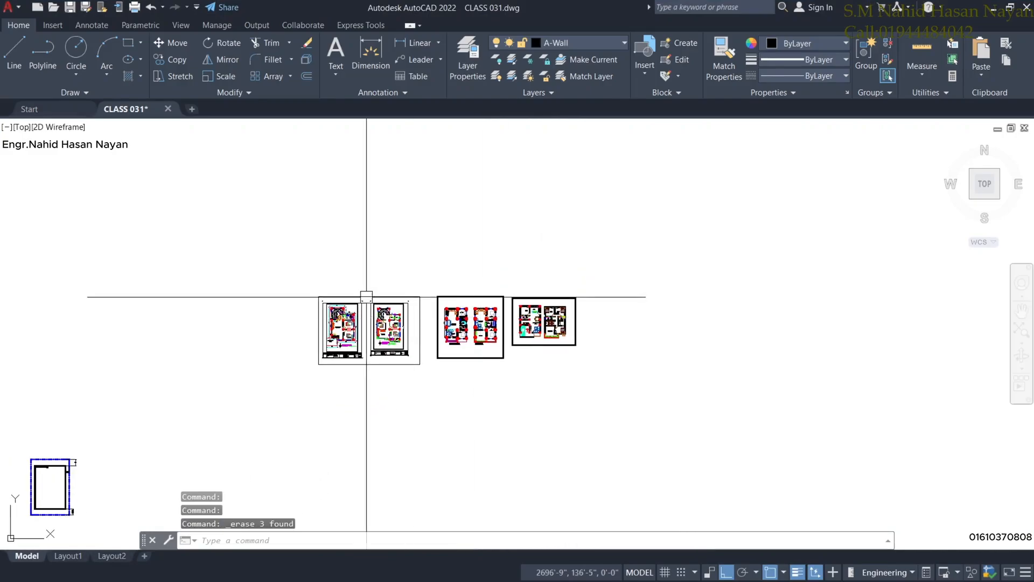
pyautogui.scroll(8, 365, 297)
pyautogui.moveTo(416, 369); pyautogui.dragTo(476, 247, button='middle')
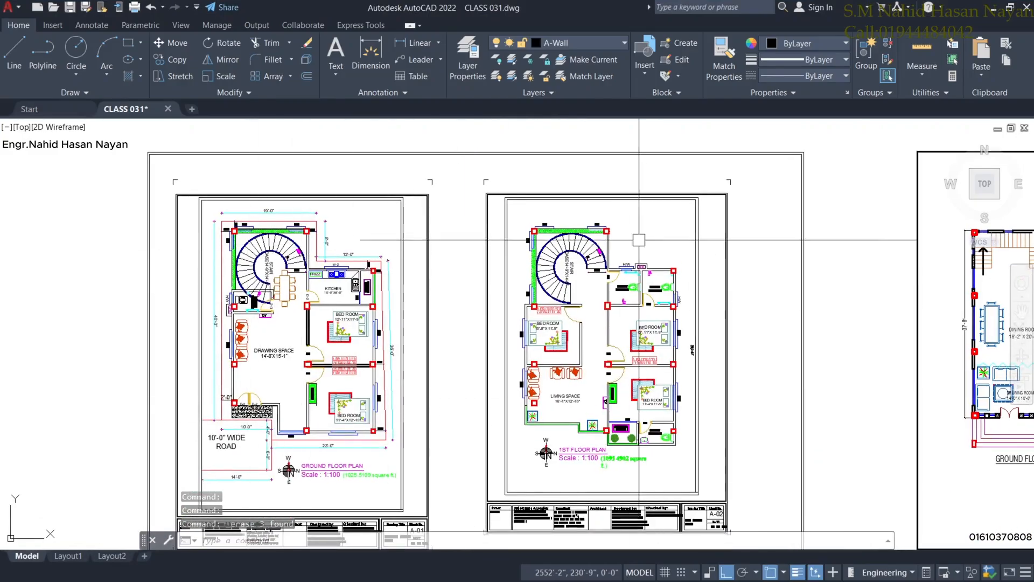
pyautogui.scroll(-2, 640, 241)
pyautogui.moveTo(732, 326); pyautogui.dragTo(602, 299, button='middle')
pyautogui.scroll(2, 703, 275)
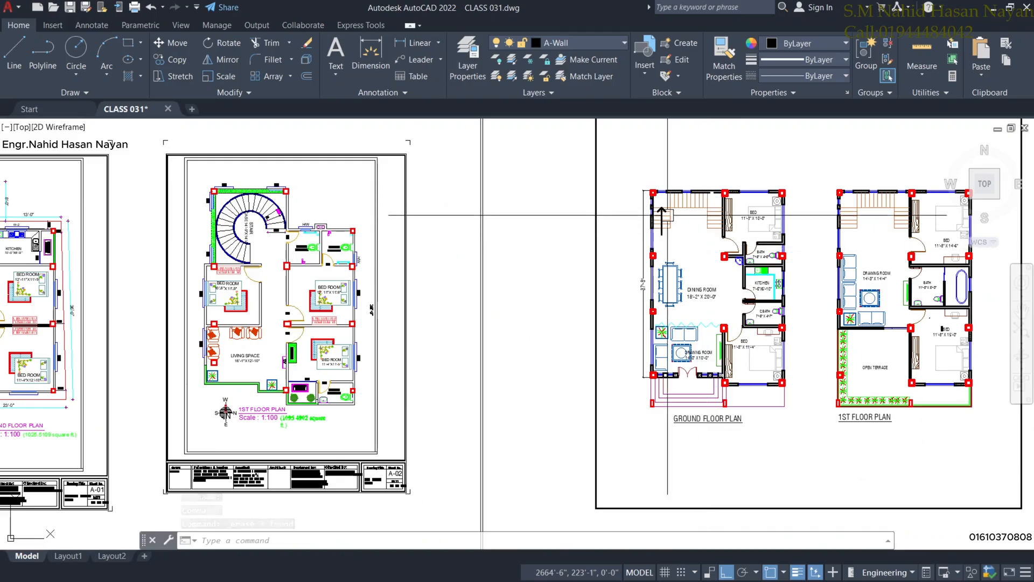
pyautogui.moveTo(745, 331); pyautogui.dragTo(713, 313, button='middle')
pyautogui.scroll(-1, 836, 335)
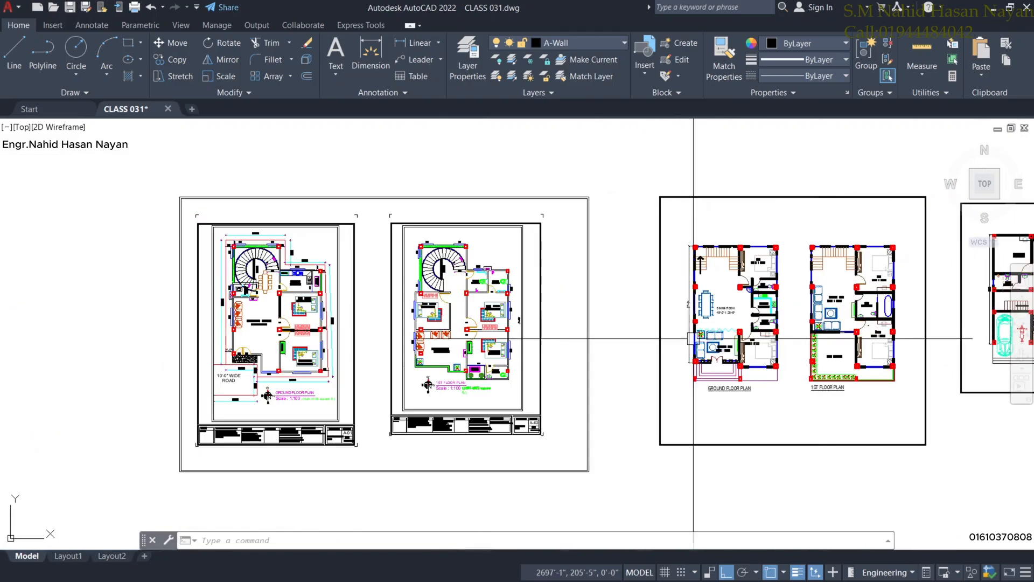
pyautogui.moveTo(808, 289); pyautogui.dragTo(709, 271, button='middle')
pyautogui.scroll(2, 720, 291)
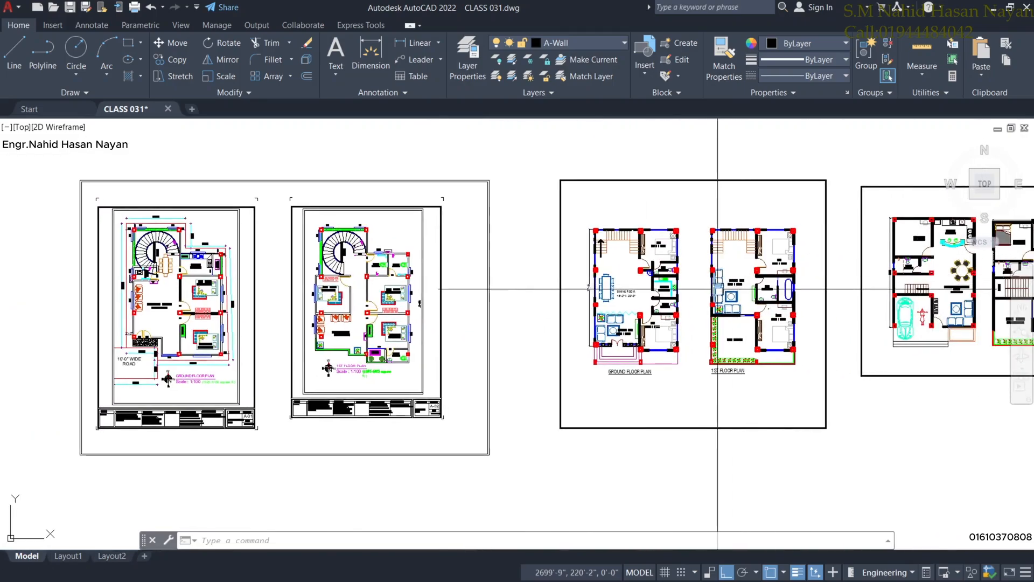
# Shrink the AutoCAD window, then open and close the system quick settings panel.
pyautogui.click(1010, 7)
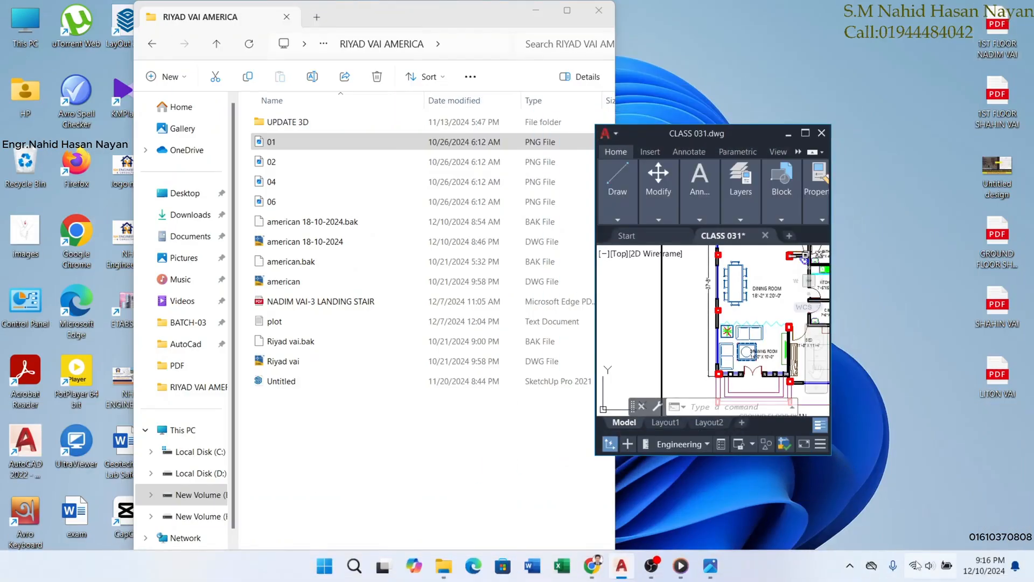
pyautogui.click(930, 568)
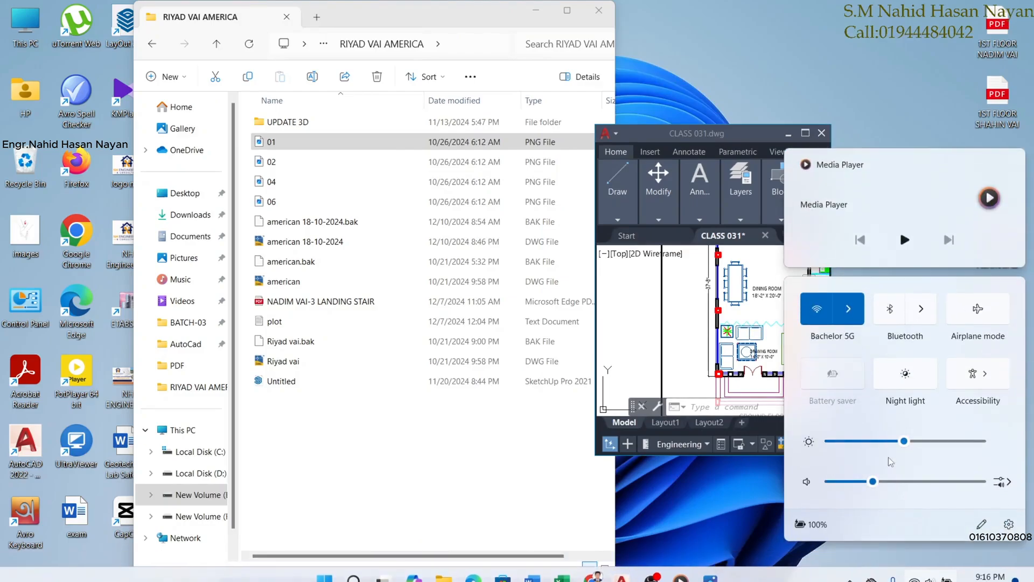
pyautogui.click(802, 138)
# Maximize AutoCAD and copy the whole ground floor plan to a spot above the original.
pyautogui.click(806, 134)
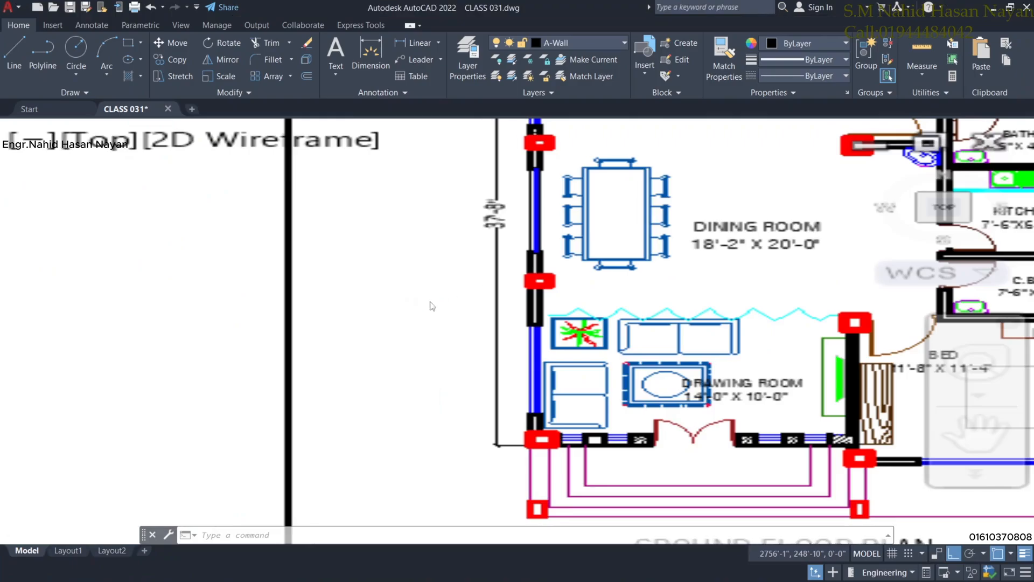
pyautogui.scroll(-5, 485, 291)
pyautogui.scroll(8, 578, 239)
pyautogui.scroll(-5, 578, 239)
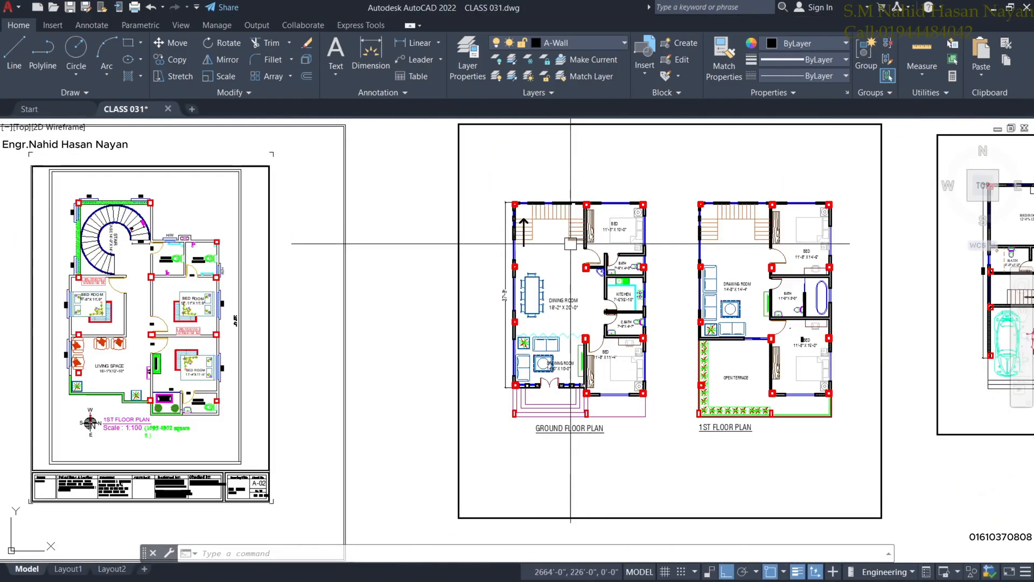
pyautogui.click(473, 169)
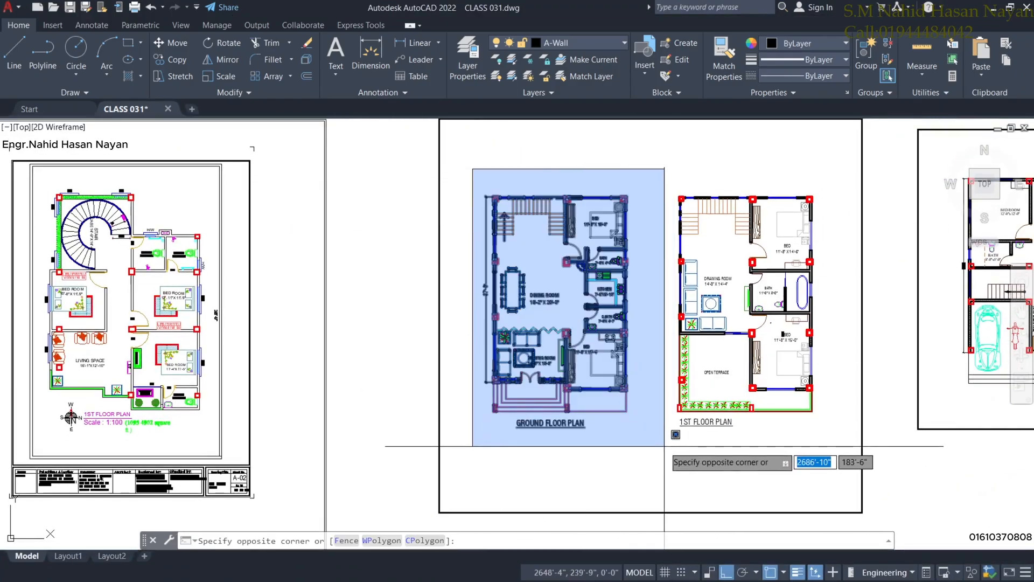
pyautogui.click(666, 448)
pyautogui.click(166, 60)
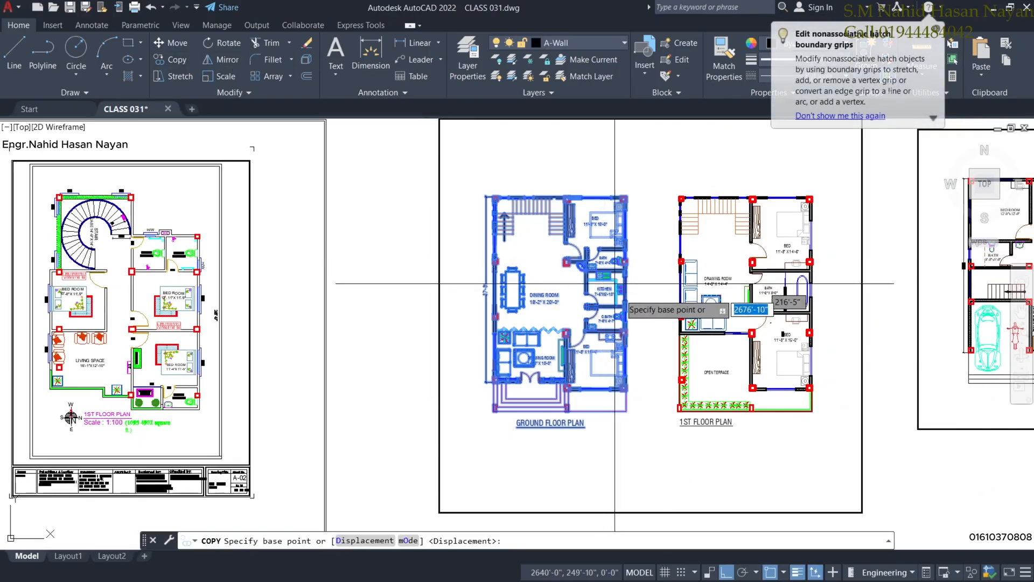
pyautogui.click(570, 293)
pyautogui.moveTo(577, 217); pyautogui.dragTo(598, 515, button='middle')
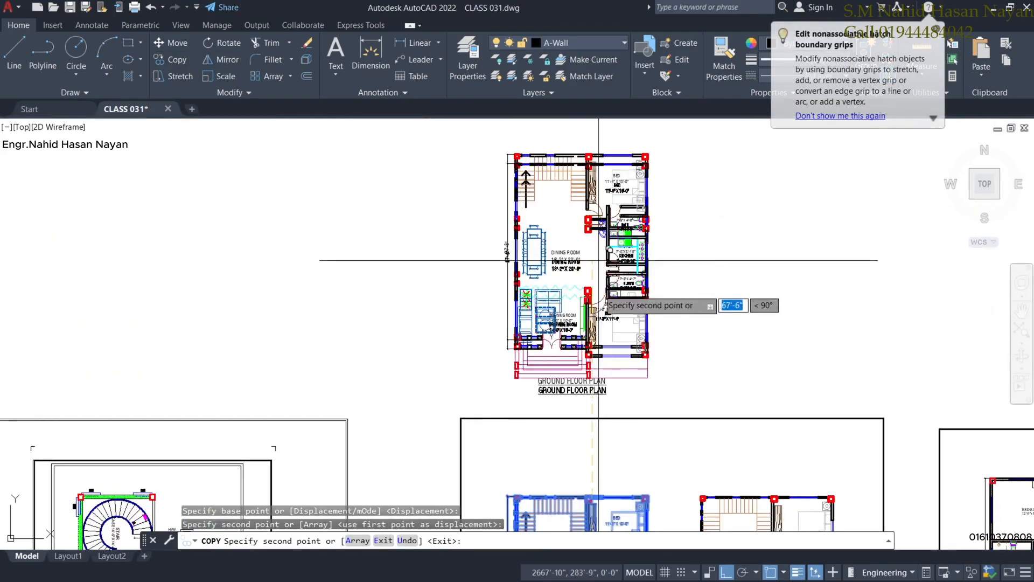
pyautogui.click(598, 280)
pyautogui.press('Escape')
# Delete the copy's old staircase lines and the leftover vertical line.
pyautogui.scroll(5, 593, 286)
pyautogui.moveTo(577, 225); pyautogui.dragTo(589, 345, button='middle')
pyautogui.scroll(-3, 589, 345)
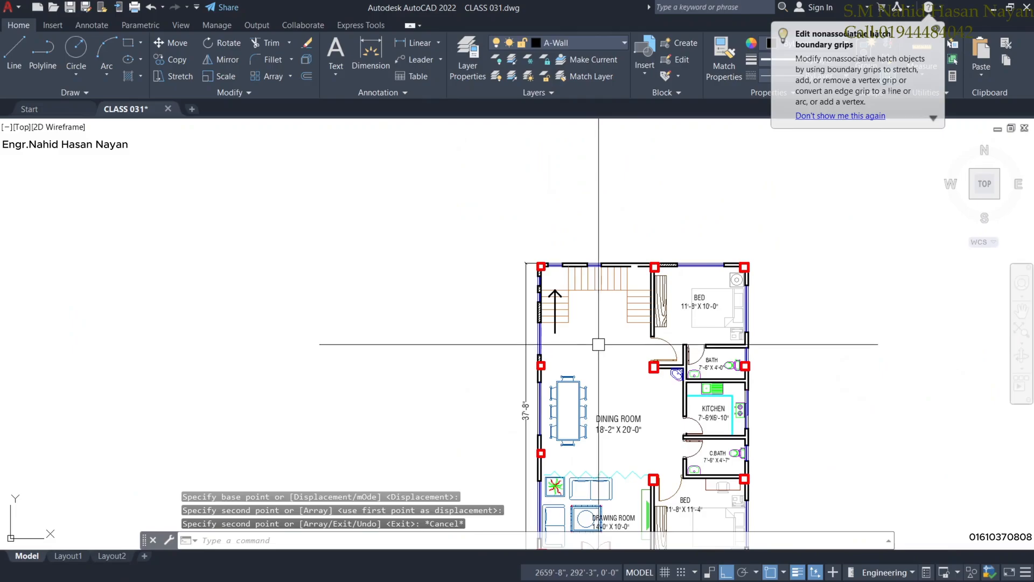
pyautogui.scroll(4, 619, 335)
pyautogui.click(657, 341)
pyautogui.click(464, 201)
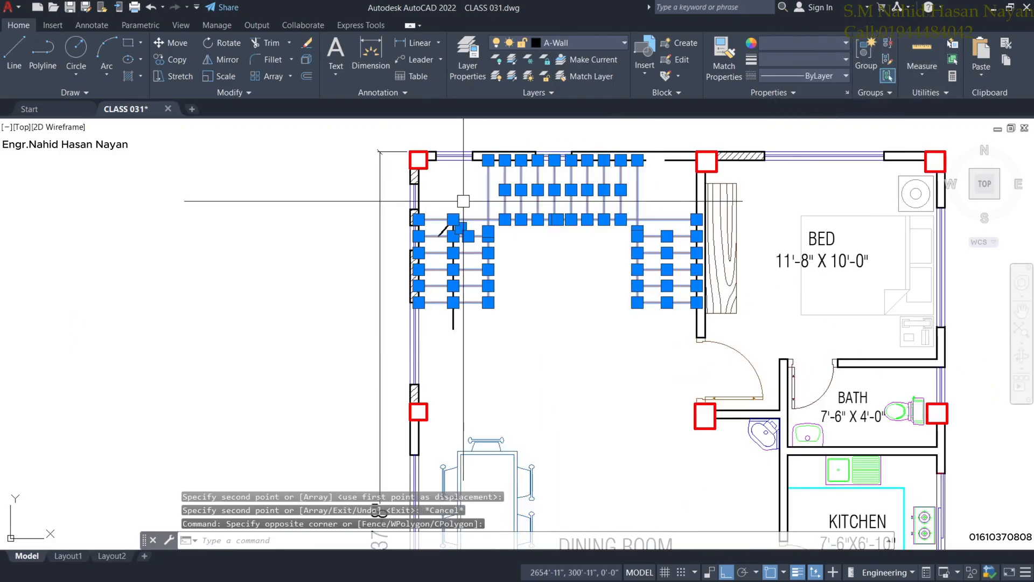
pyautogui.press('Delete')
pyautogui.click(462, 263)
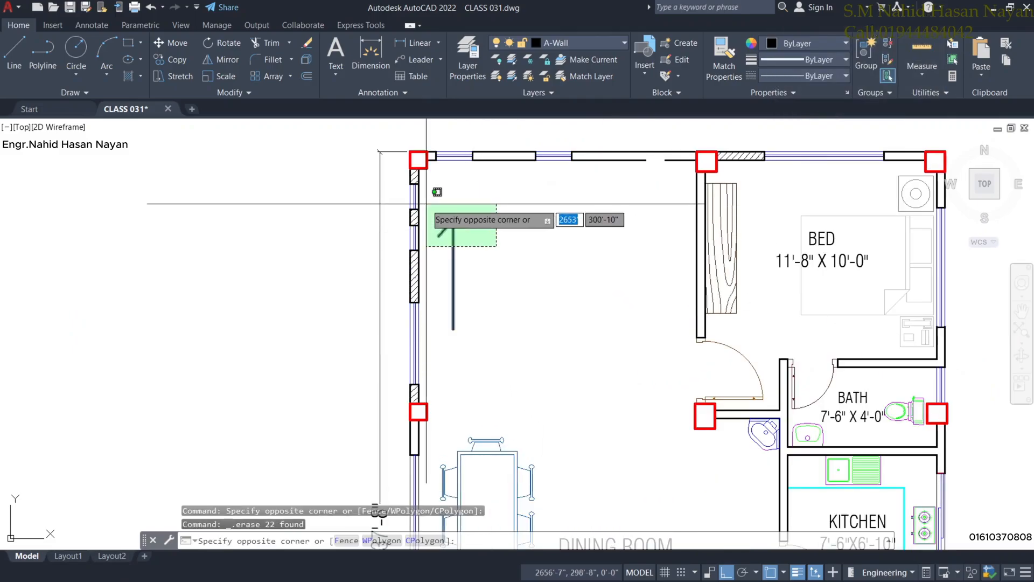
pyautogui.click(430, 207)
pyautogui.press('Delete')
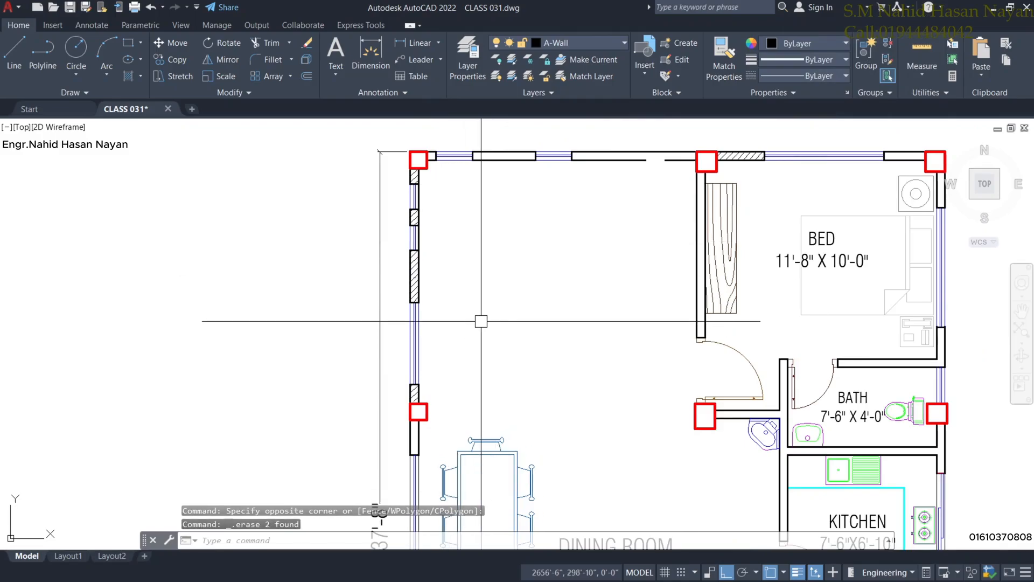
# Draw a line across the room between the two corner columns' edges.
pyautogui.click(7, 61)
pyautogui.scroll(5, 418, 159)
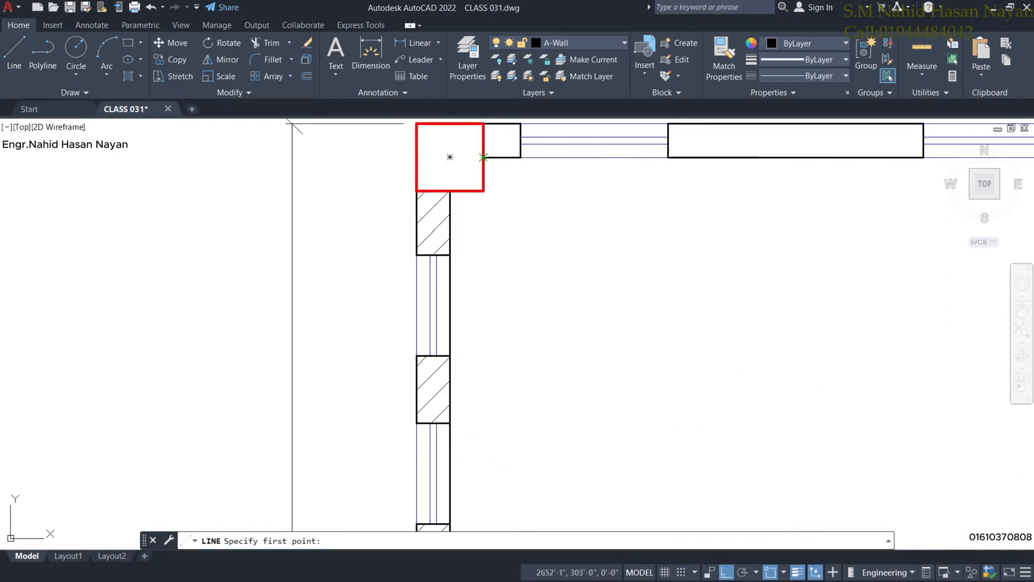
pyautogui.click(483, 158)
pyautogui.scroll(-4, 685, 205)
pyautogui.moveTo(725, 218); pyautogui.dragTo(365, 203, button='middle')
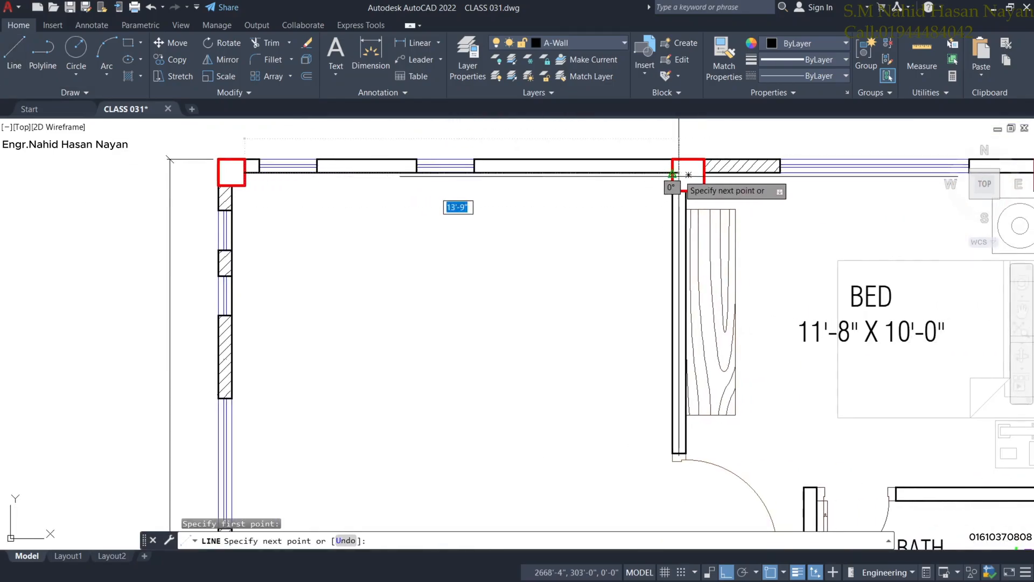
pyautogui.click(672, 172)
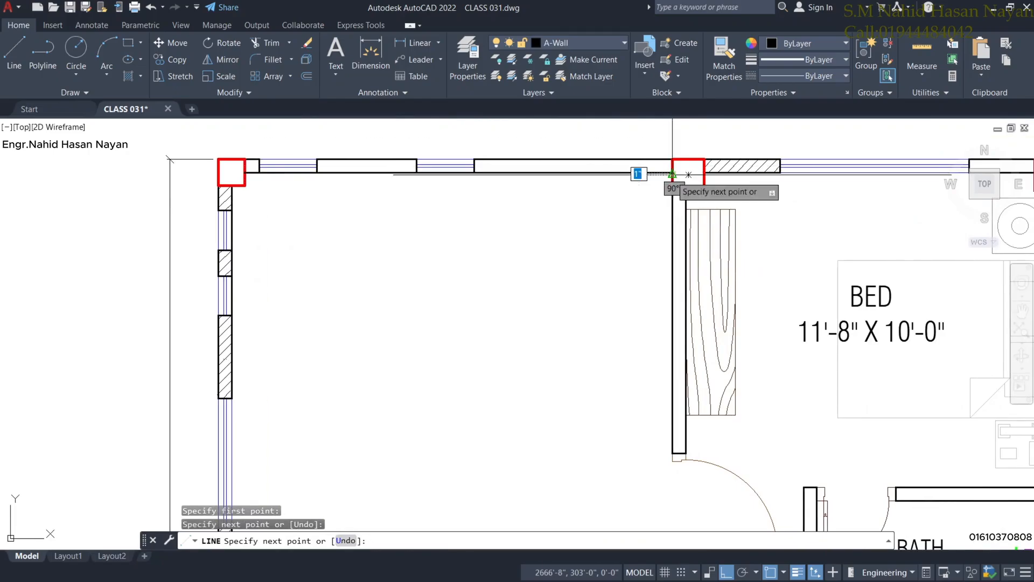
pyautogui.press('Escape')
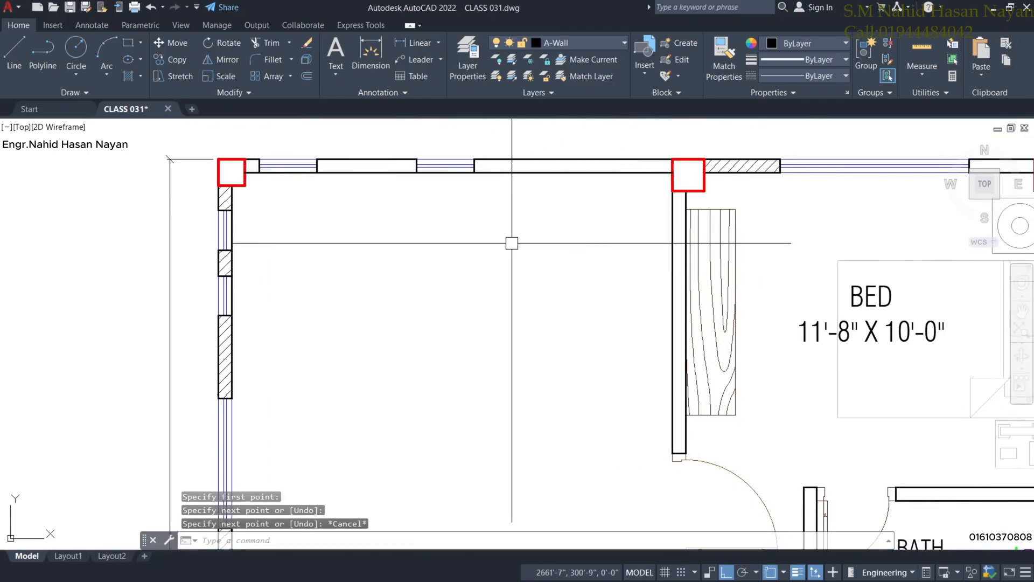
# Offset the top wall's inner line 3.5' downward to form the landing line.
pyautogui.scroll(-4, 512, 245)
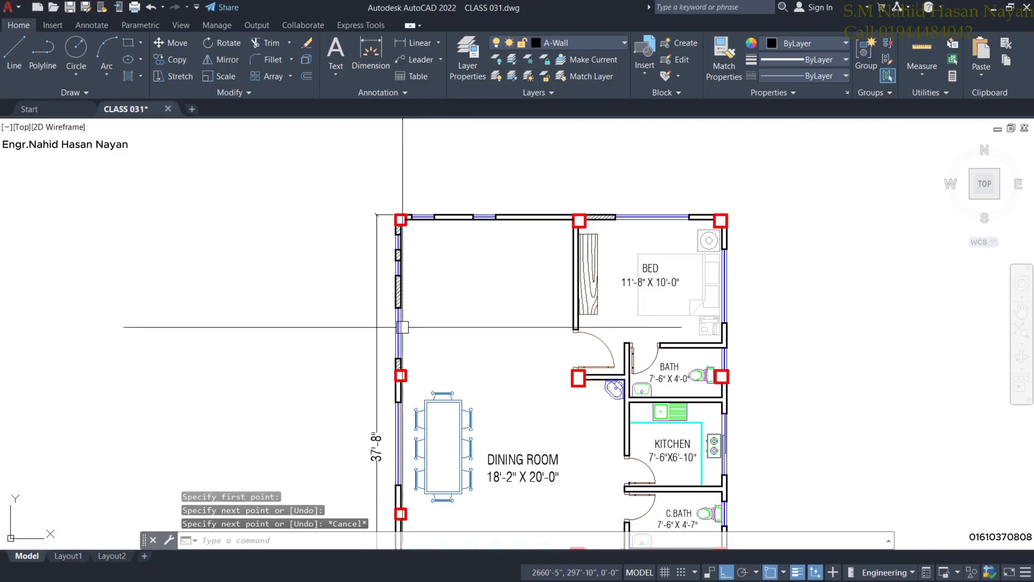
pyautogui.scroll(2, 399, 251)
pyautogui.moveTo(524, 257); pyautogui.dragTo(517, 265, button='middle')
pyautogui.scroll(2, 532, 212)
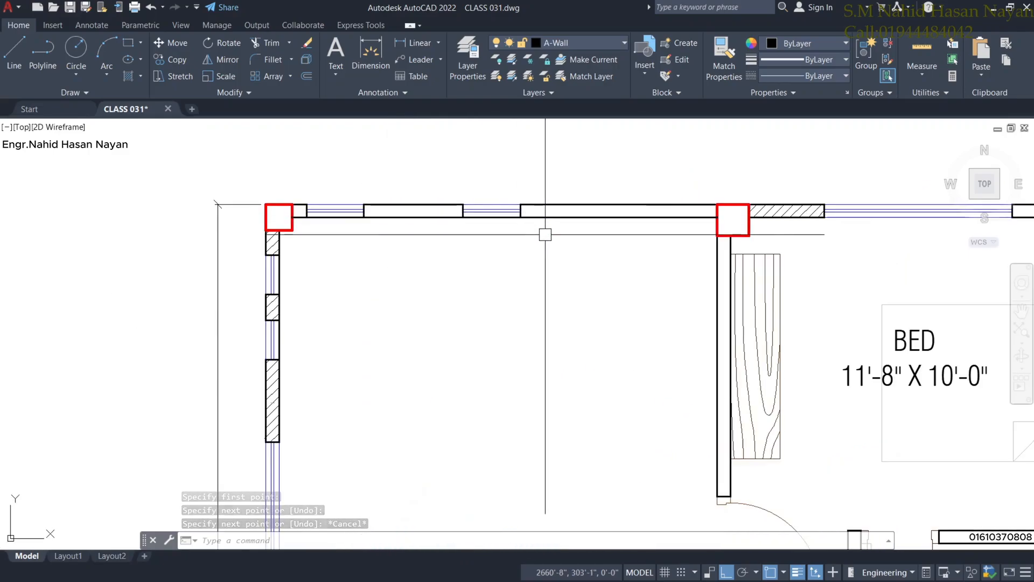
pyautogui.write('o')
pyautogui.press('Return')
pyautogui.write('3')
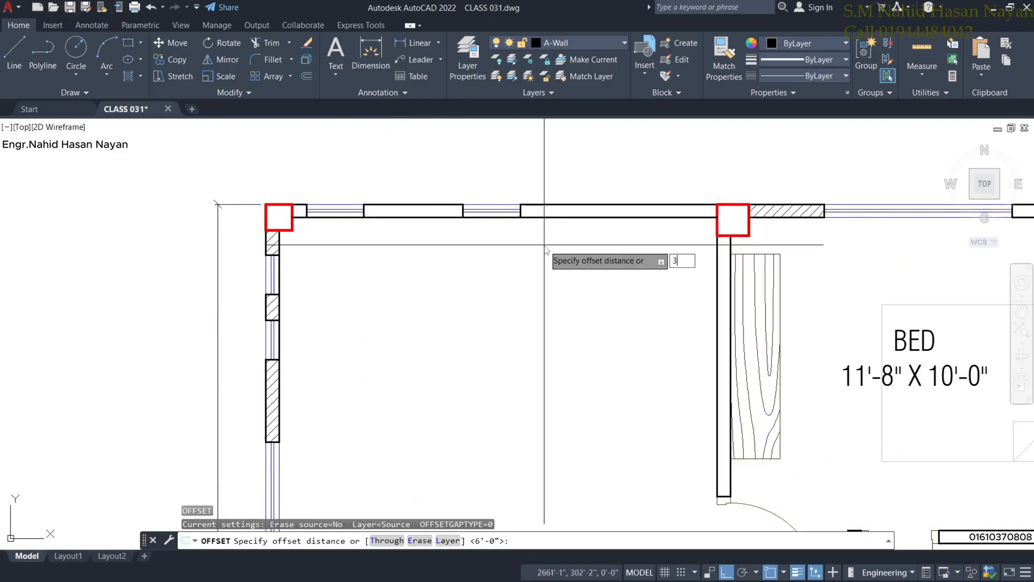
pyautogui.write("'")
pyautogui.press('Return')
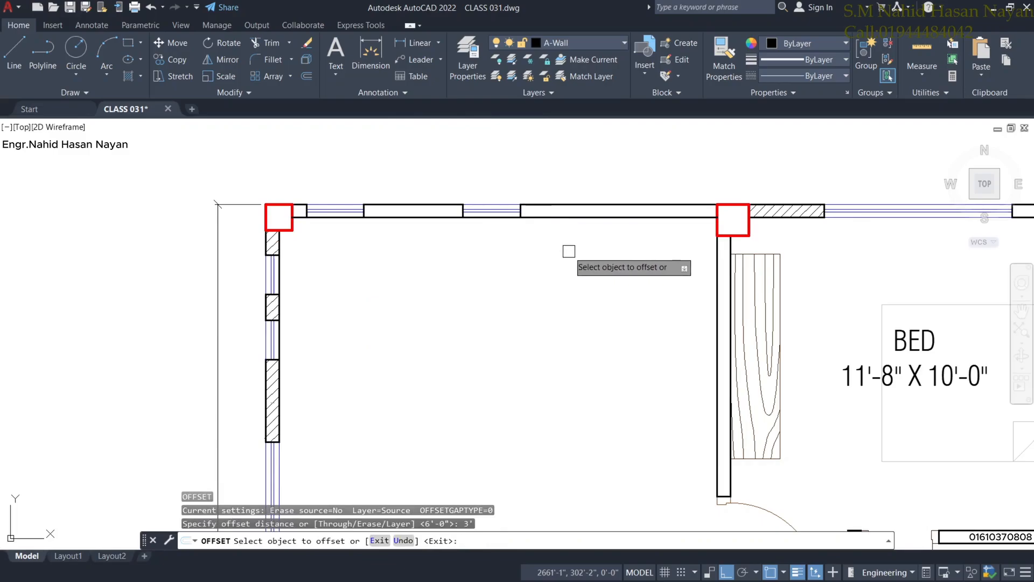
pyautogui.press('Escape')
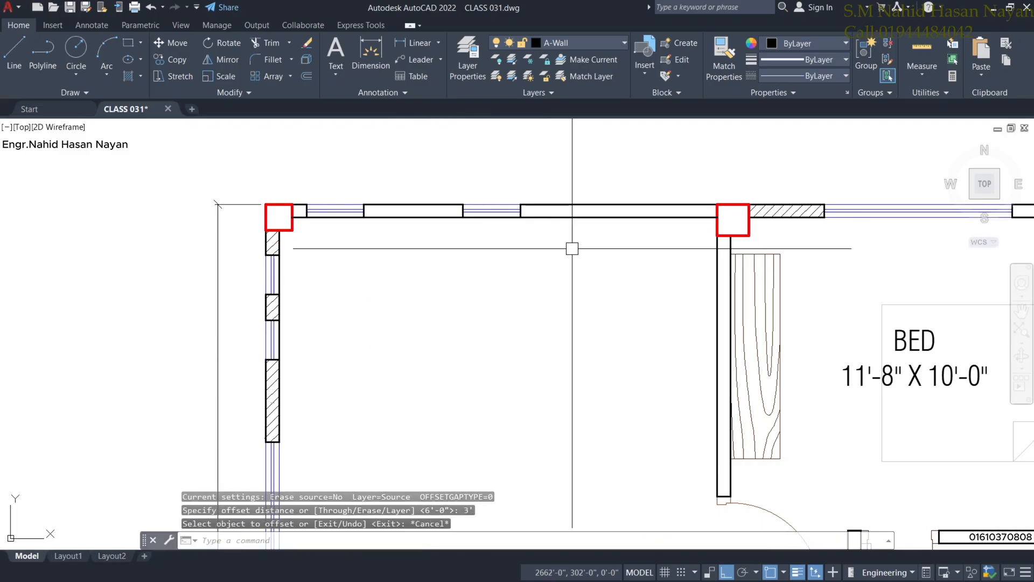
pyautogui.press('Return')
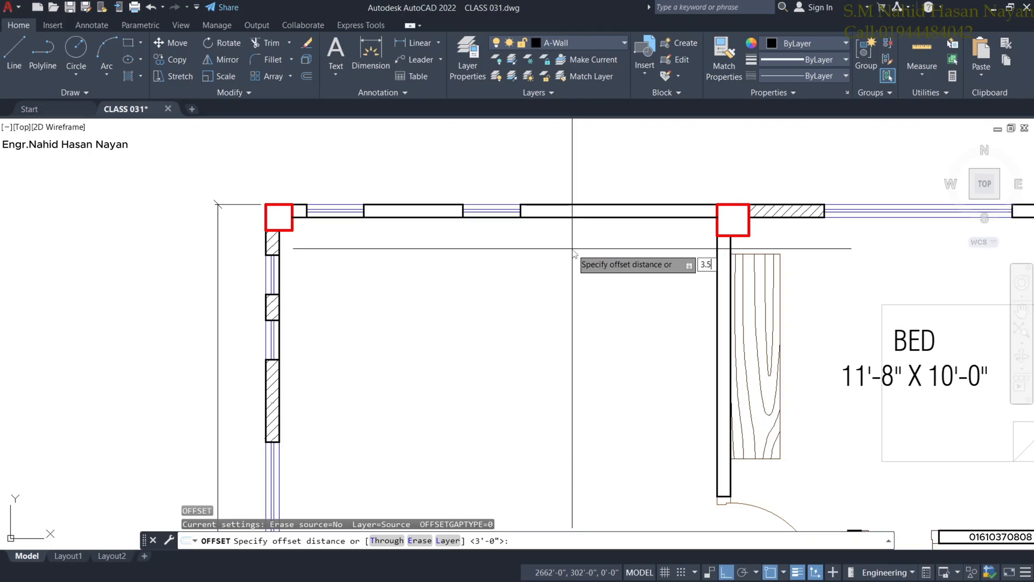
pyautogui.write("3.5'")
pyautogui.press('Return')
pyautogui.click(573, 217)
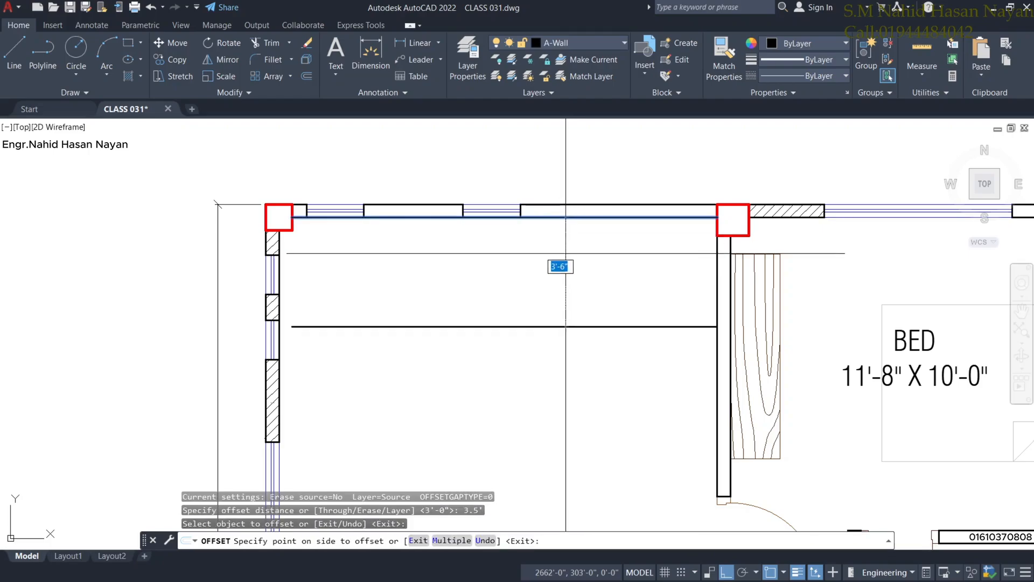
pyautogui.click(519, 388)
# Offset the left and right wall lines inward to mark the two stair flights.
pyautogui.scroll(-2, 531, 366)
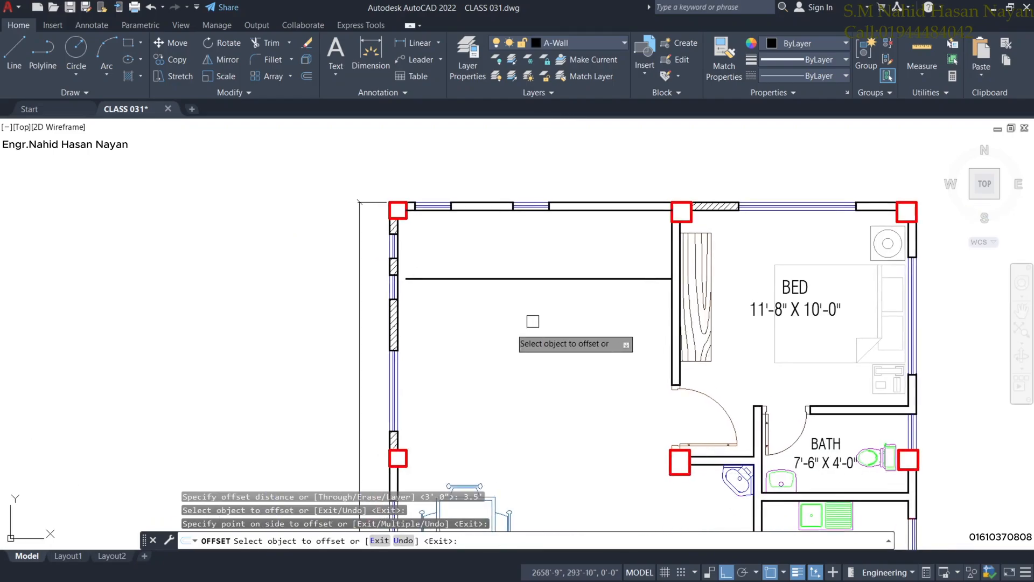
pyautogui.scroll(2, 532, 319)
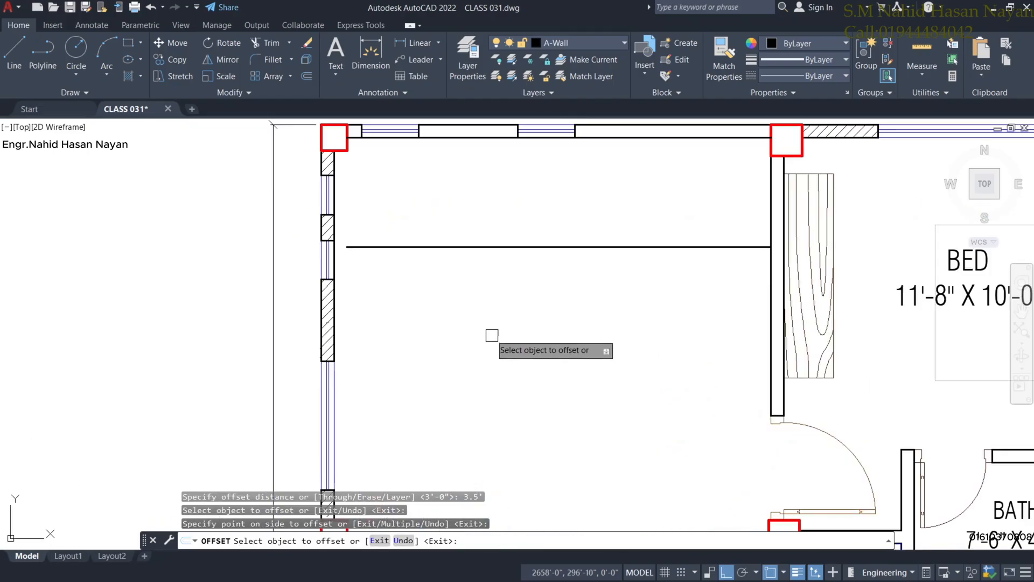
pyautogui.click(338, 258)
pyautogui.click(388, 266)
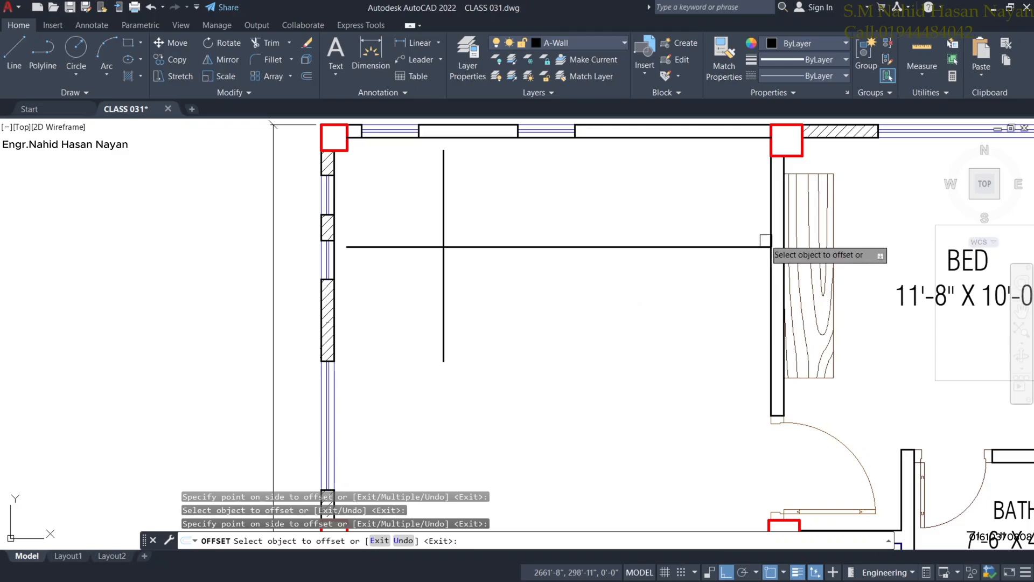
pyautogui.click(767, 221)
pyautogui.click(662, 221)
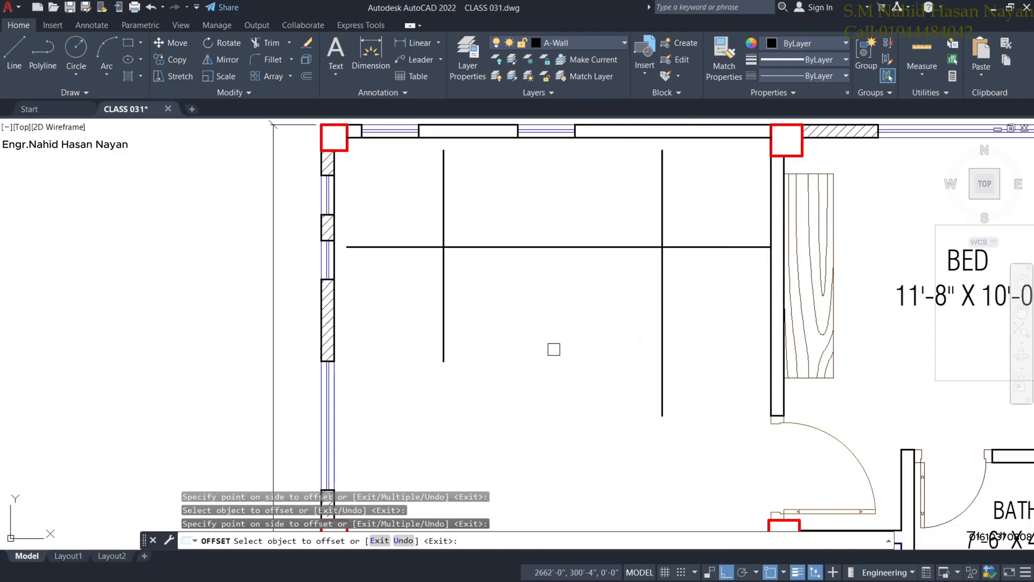
pyautogui.moveTo(552, 348); pyautogui.dragTo(582, 401, button='middle')
pyautogui.press('Escape')
pyautogui.moveTo(510, 373); pyautogui.dragTo(542, 331, button='middle')
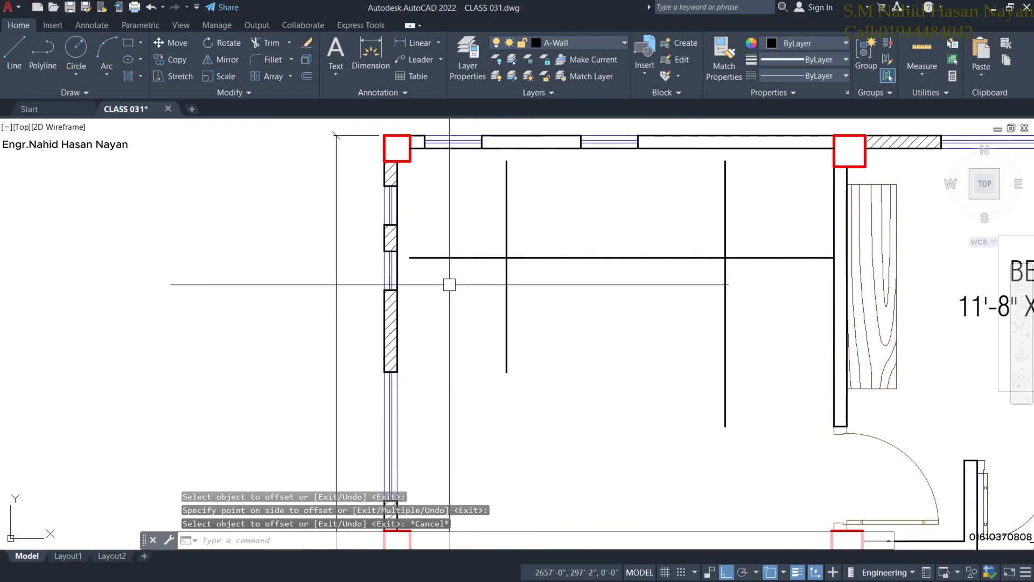
# Extend the landing line left until it meets the wall.
pyautogui.write('ex')
pyautogui.press('Return')
pyautogui.click(452, 259)
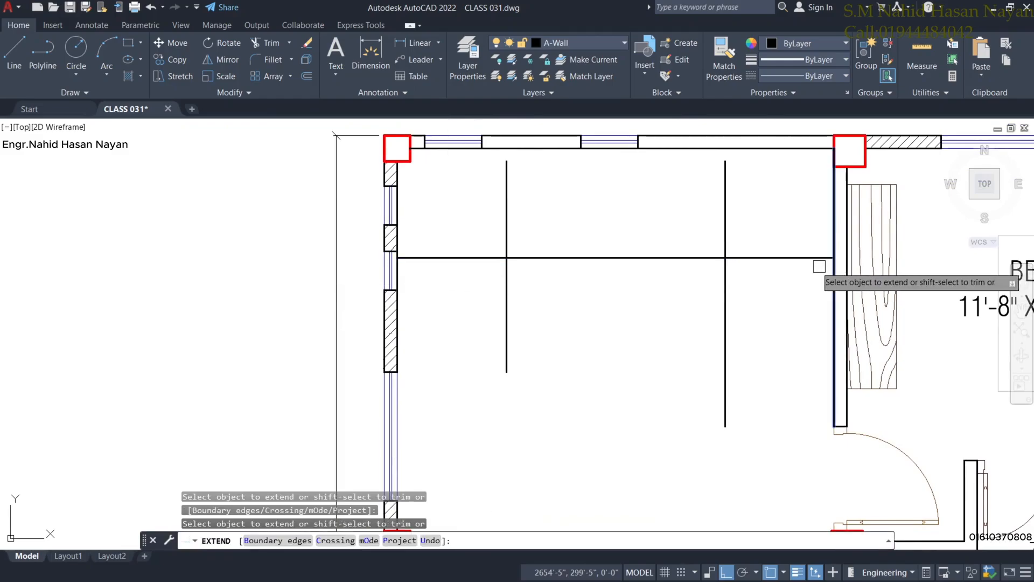
pyautogui.press('Escape')
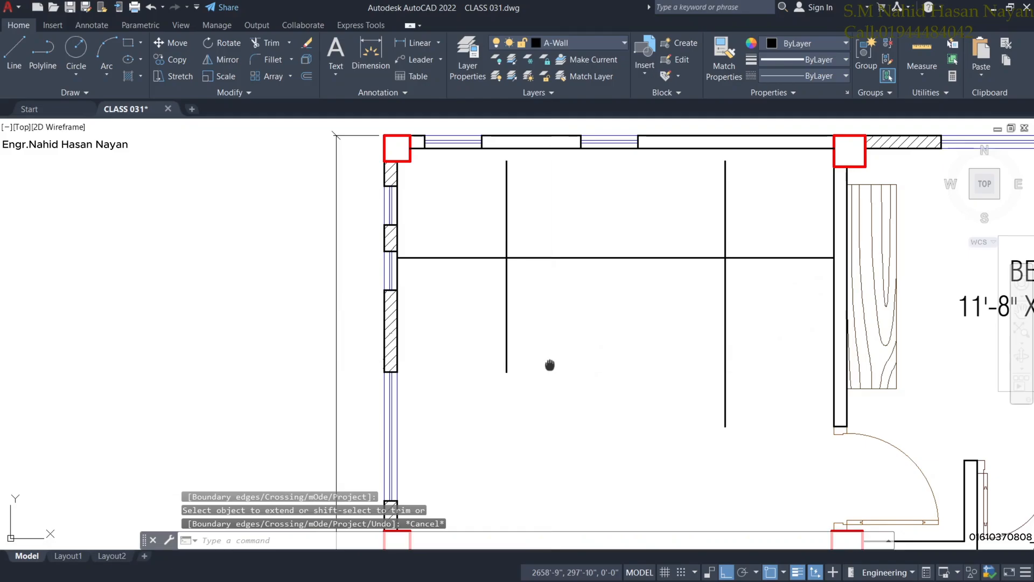
pyautogui.moveTo(601, 355); pyautogui.dragTo(600, 349, button='middle')
pyautogui.scroll(-4, 605, 351)
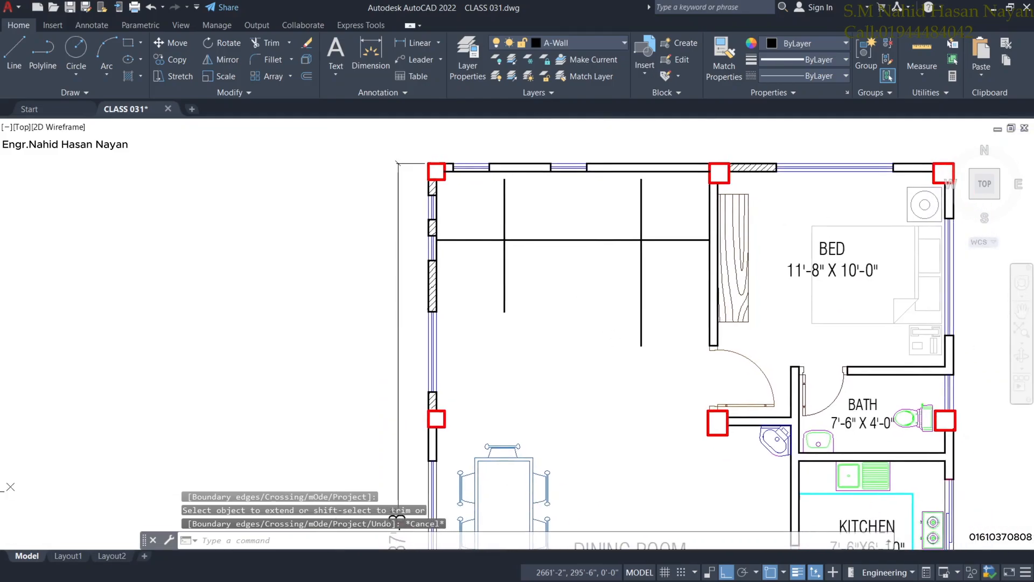
pyautogui.scroll(5, 474, 317)
pyautogui.moveTo(474, 316)
pyautogui.mouseDown(button='middle')
pyautogui.moveTo(471, 291)
pyautogui.moveTo(468, 355)
pyautogui.mouseUp(button='middle')
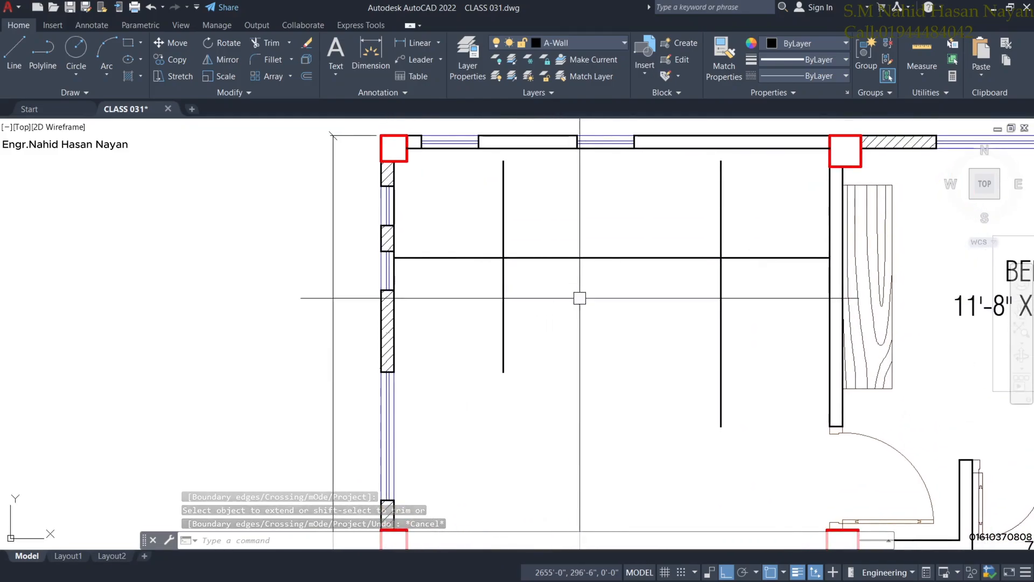
pyautogui.moveTo(612, 317); pyautogui.dragTo(567, 310, button='middle')
pyautogui.moveTo(507, 265); pyautogui.dragTo(518, 288, button='middle')
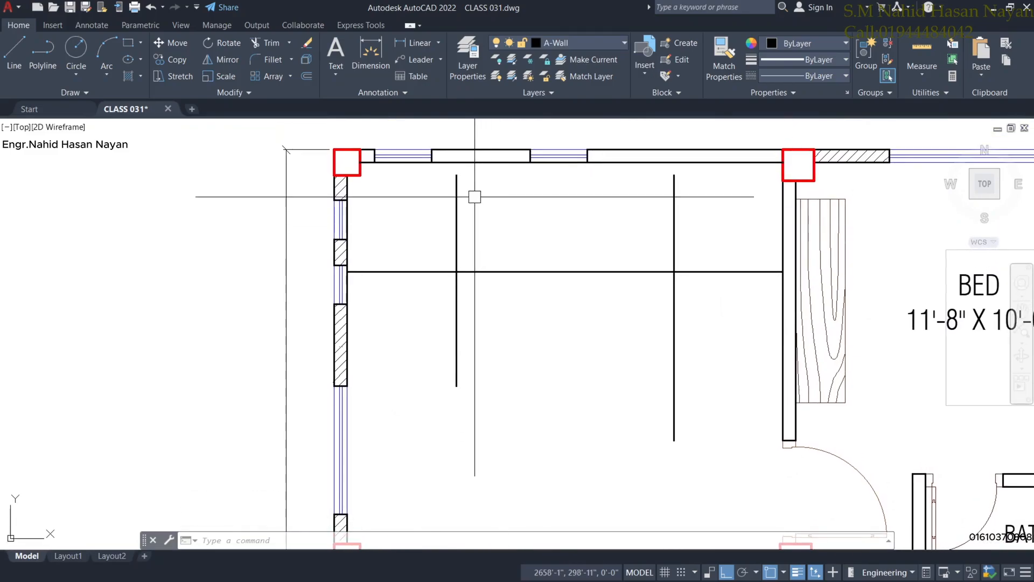
# Extend the right and left vertical stair lines up to the top wall.
pyautogui.write('ex')
pyautogui.press('space')
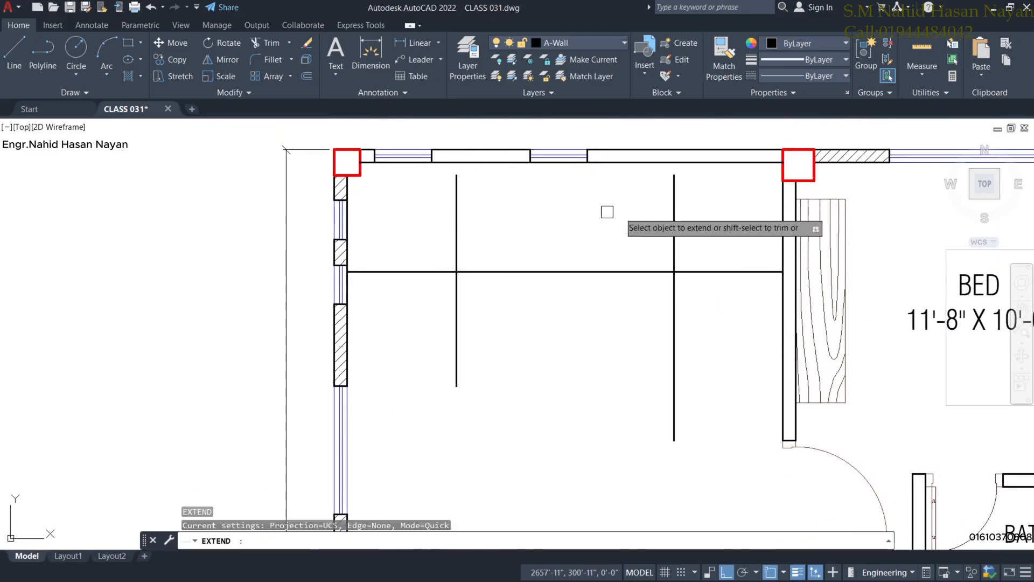
pyautogui.click(714, 198)
pyautogui.click(658, 200)
pyautogui.click(456, 192)
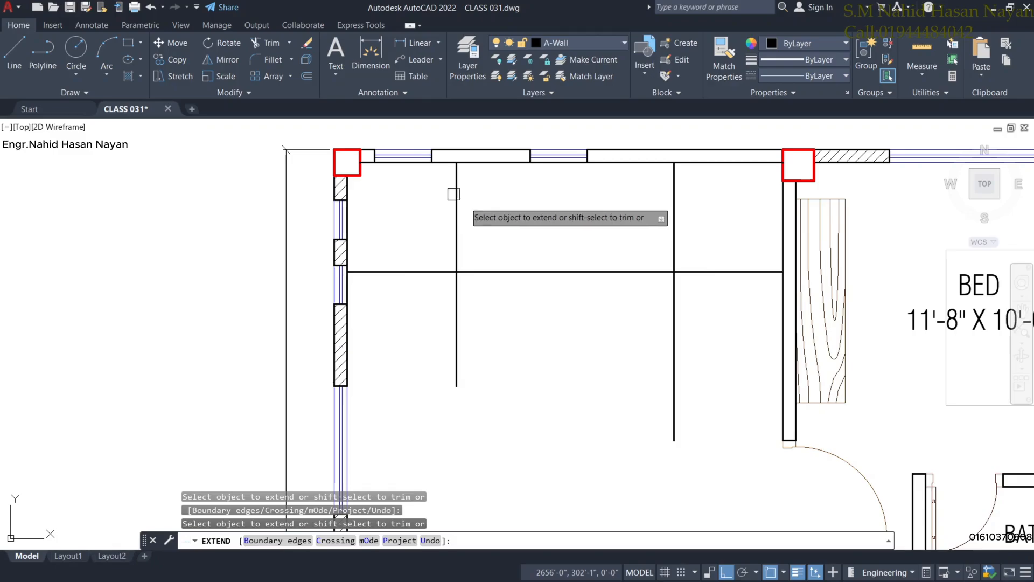
pyautogui.press('Escape')
pyautogui.scroll(-4, 566, 273)
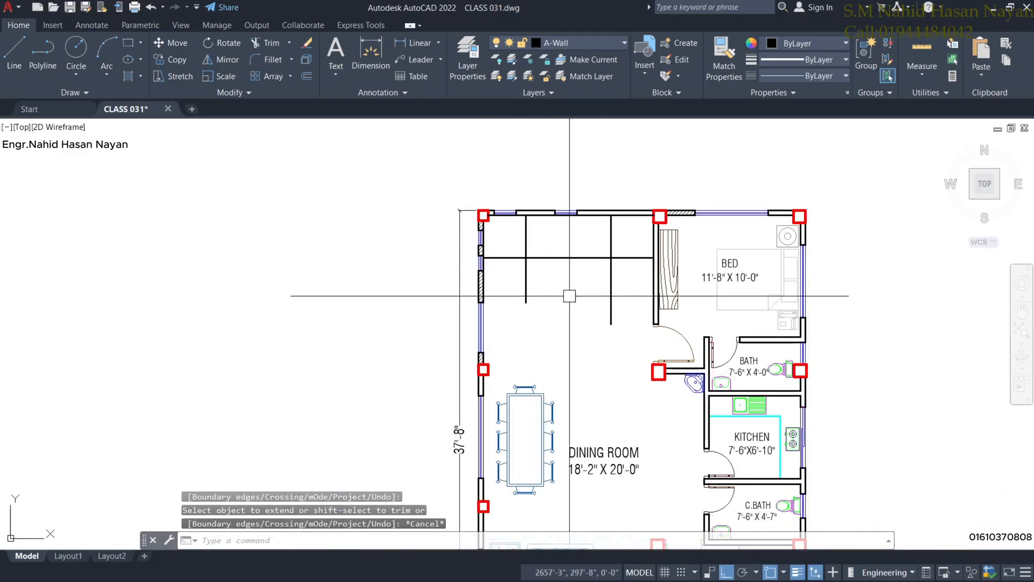
pyautogui.scroll(4, 531, 265)
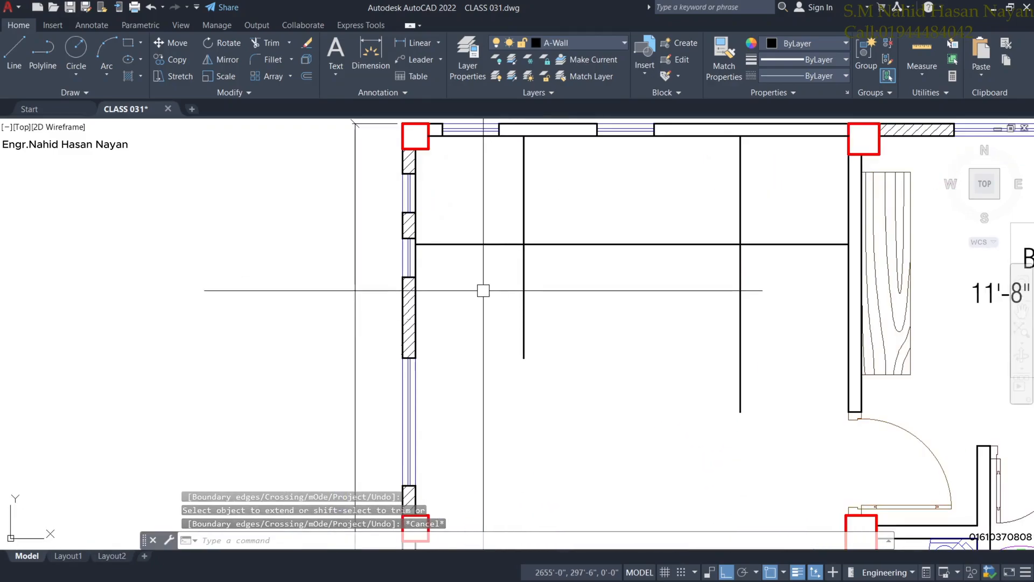
# Offset four tread lines 10" apart below the landing line, each from the previous one.
pyautogui.write('o')
pyautogui.press('Return')
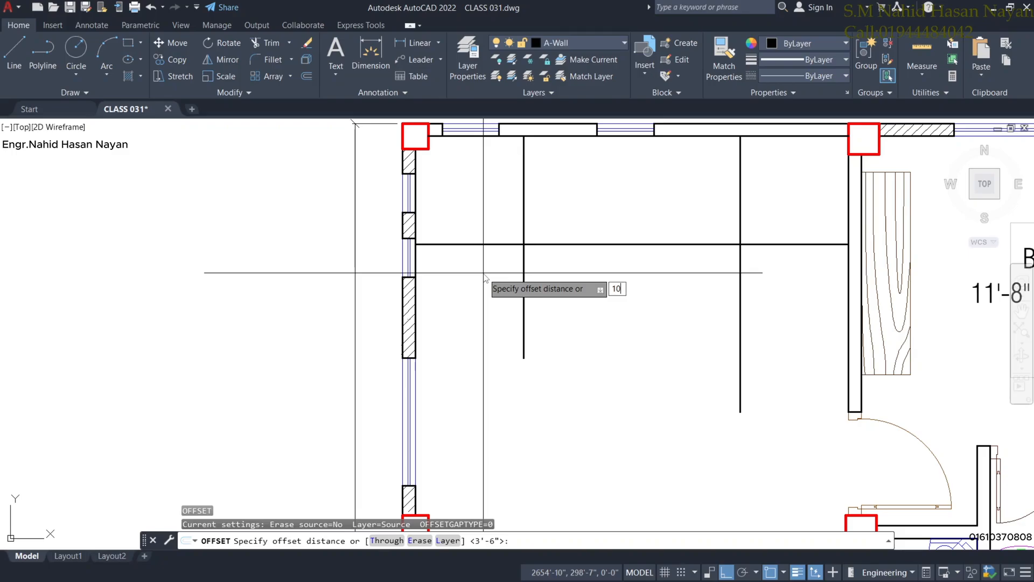
pyautogui.press('Return')
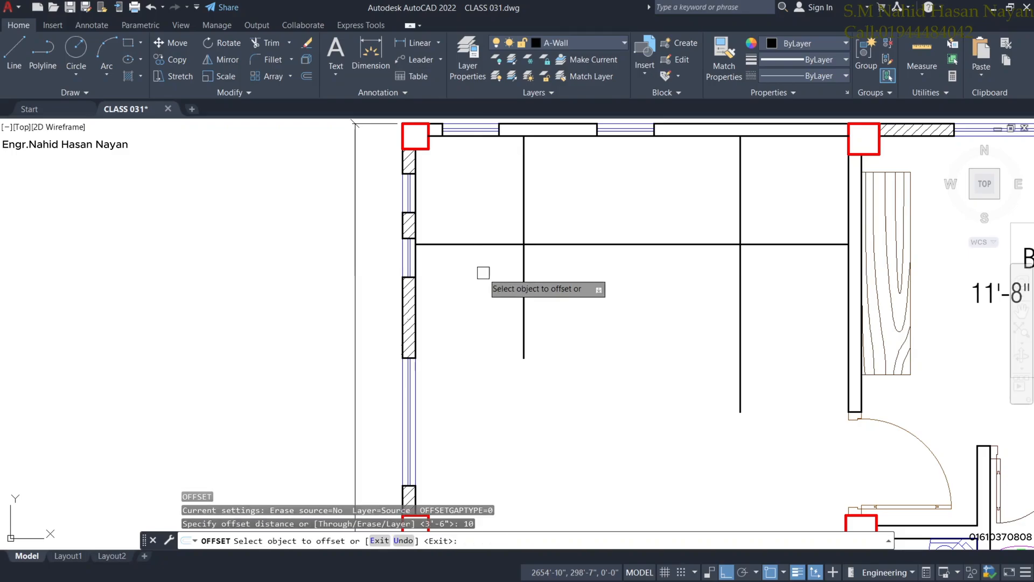
pyautogui.click(556, 245)
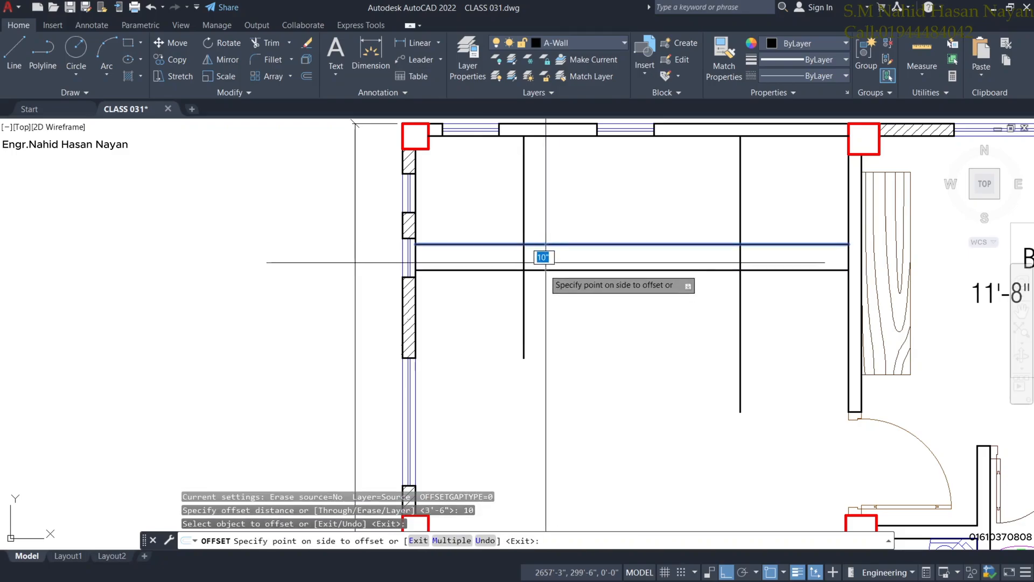
pyautogui.click(543, 291)
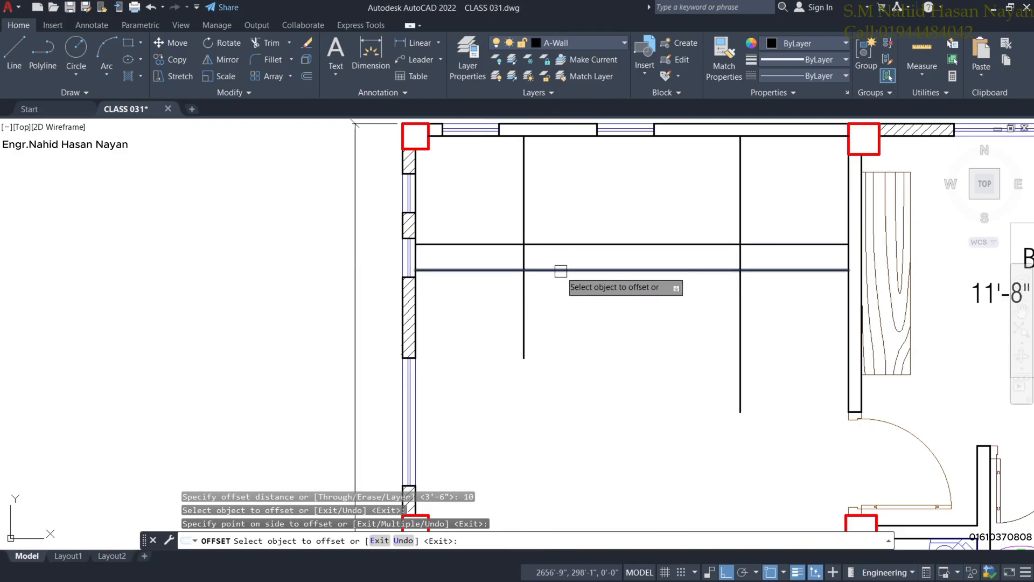
pyautogui.click(556, 268)
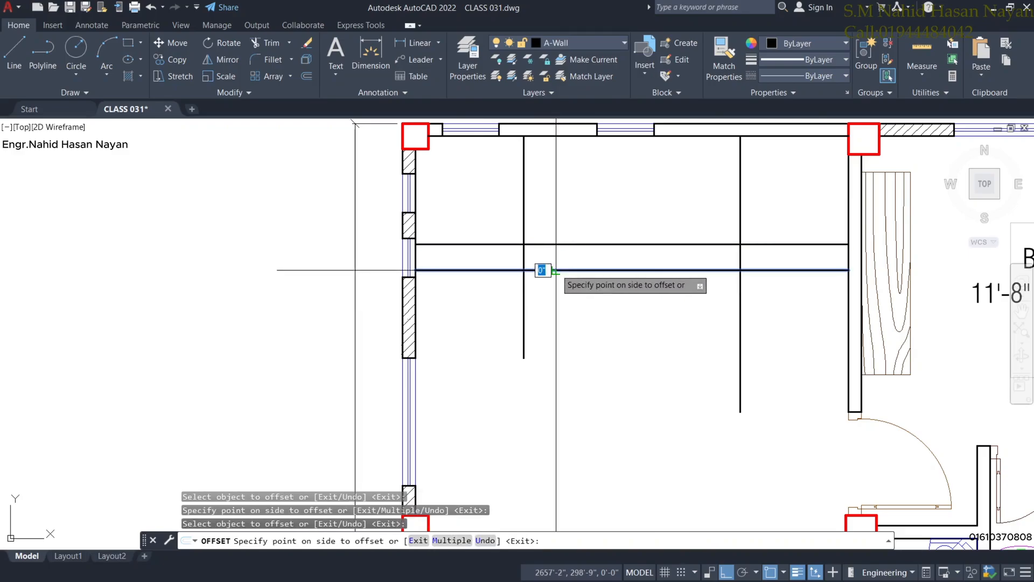
pyautogui.click(557, 310)
pyautogui.click(558, 298)
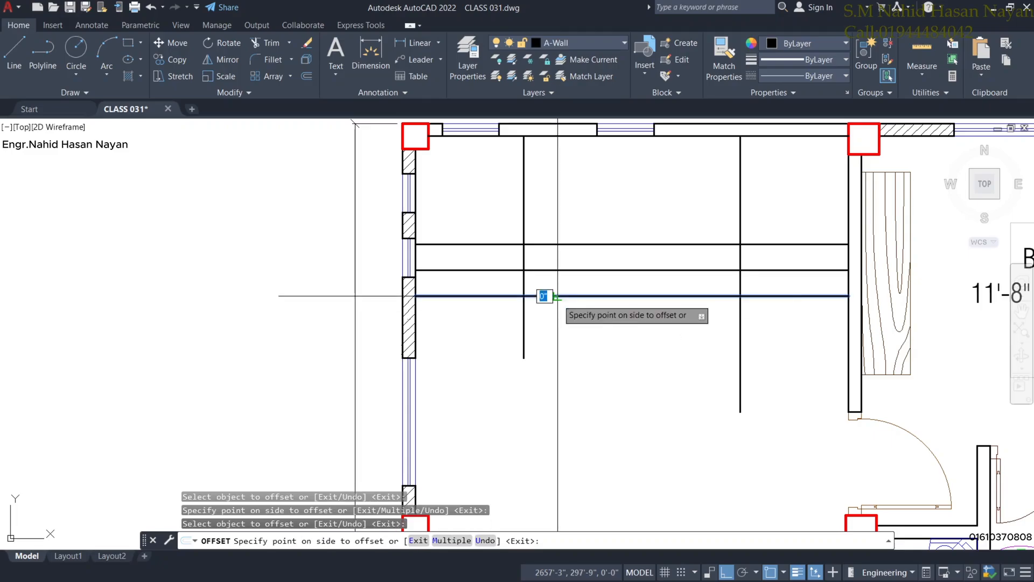
pyautogui.click(557, 326)
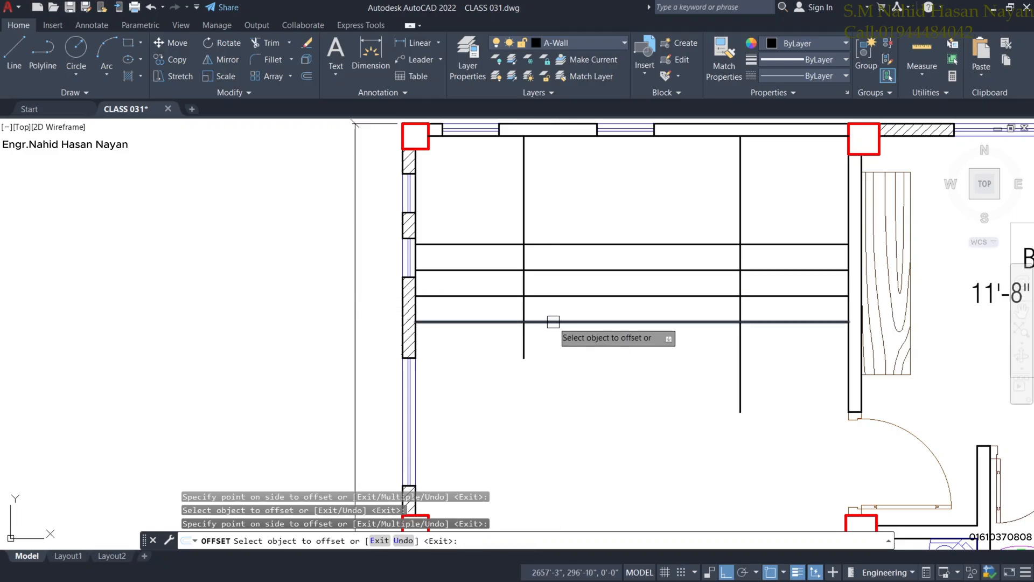
pyautogui.click(555, 322)
pyautogui.click(558, 345)
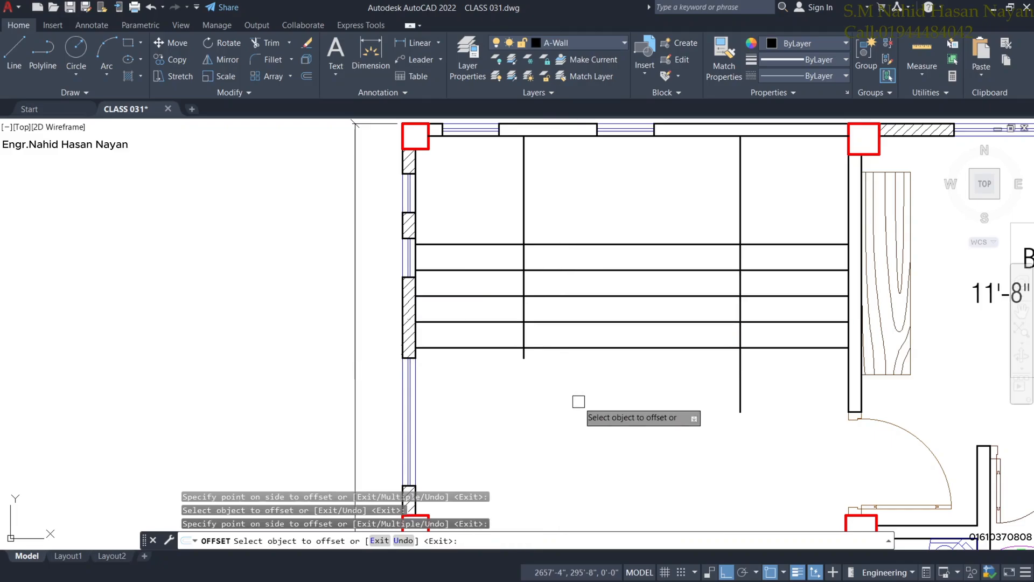
pyautogui.press('Escape')
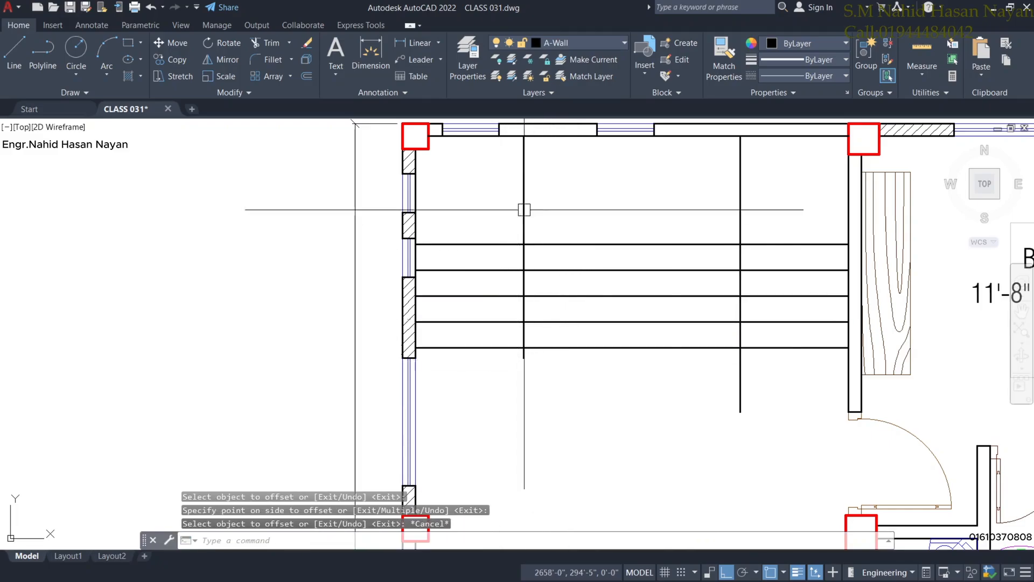
# Fence-trim the tread segments between the two vertical lines, leaving left and right flights.
pyautogui.click(272, 43)
pyautogui.click(638, 364)
pyautogui.click(619, 261)
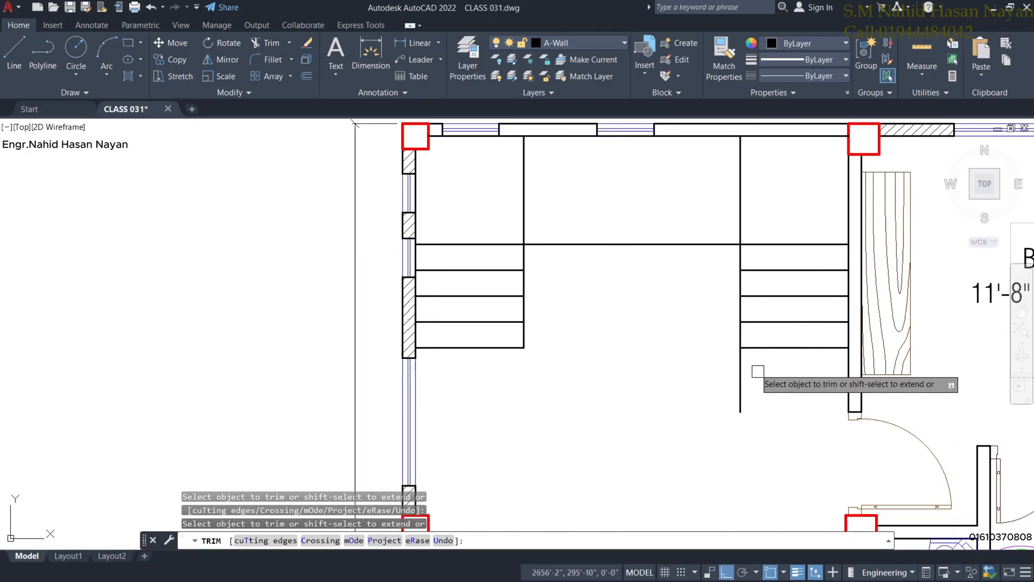
pyautogui.press('Escape')
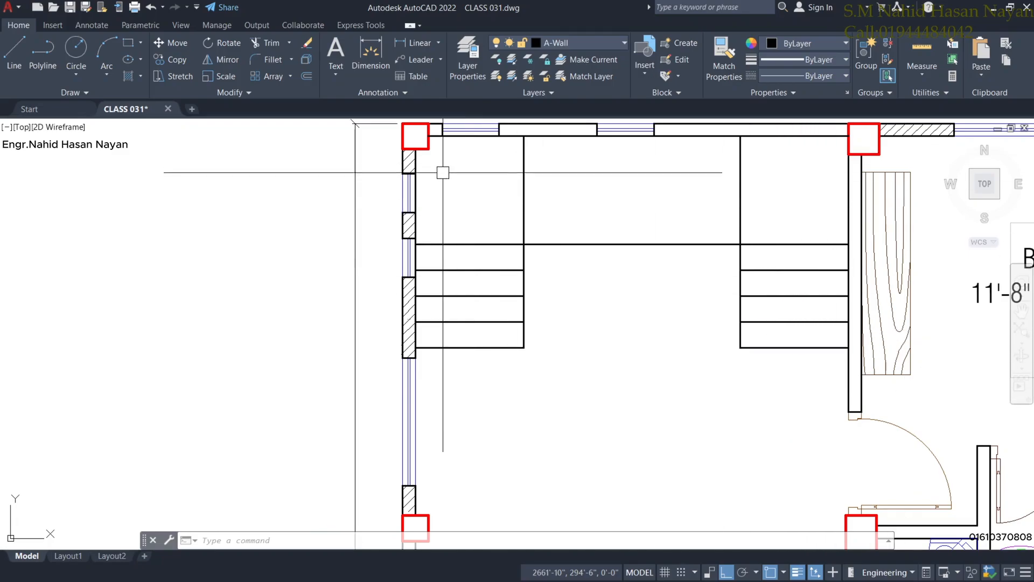
pyautogui.moveTo(629, 224); pyautogui.dragTo(625, 249, button='middle')
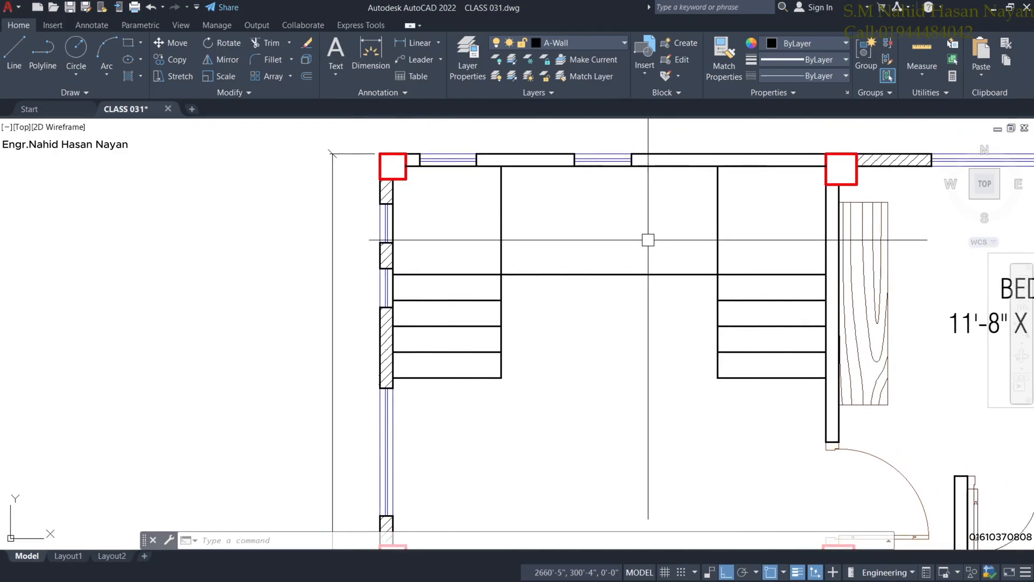
# Offset the vertical tread line leftward at 10" spacing for the first middle treads.
pyautogui.write('o')
pyautogui.press('Return')
pyautogui.write('1')
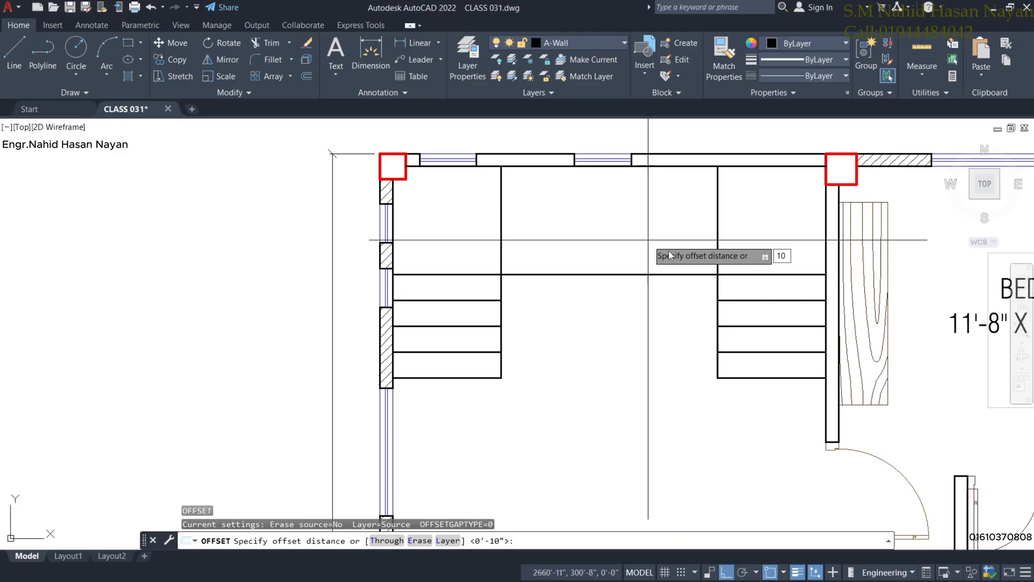
pyautogui.write('0')
pyautogui.press('Return')
pyautogui.click(716, 225)
pyautogui.click(682, 226)
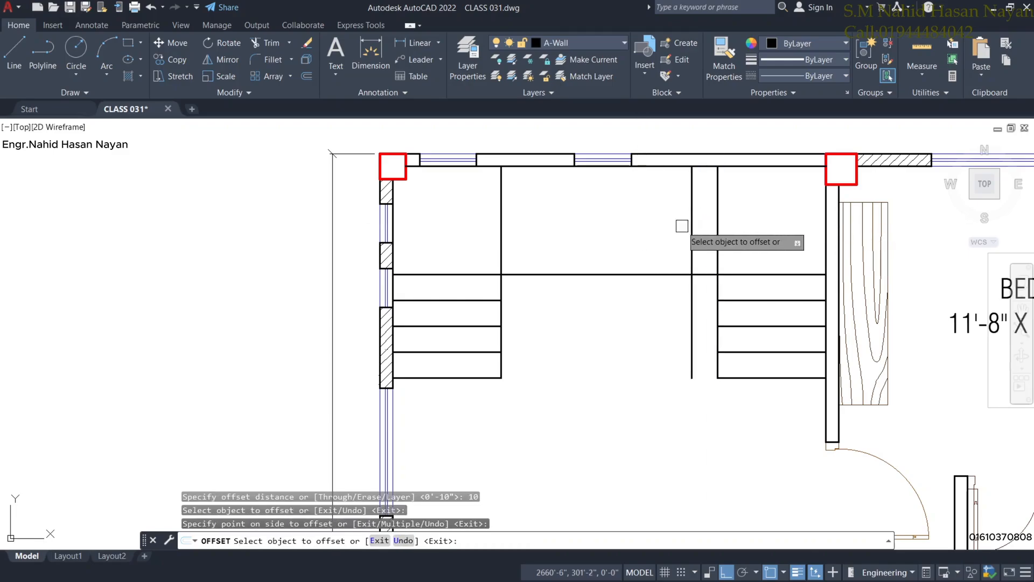
pyautogui.click(689, 224)
pyautogui.click(627, 222)
pyautogui.click(666, 224)
pyautogui.click(621, 224)
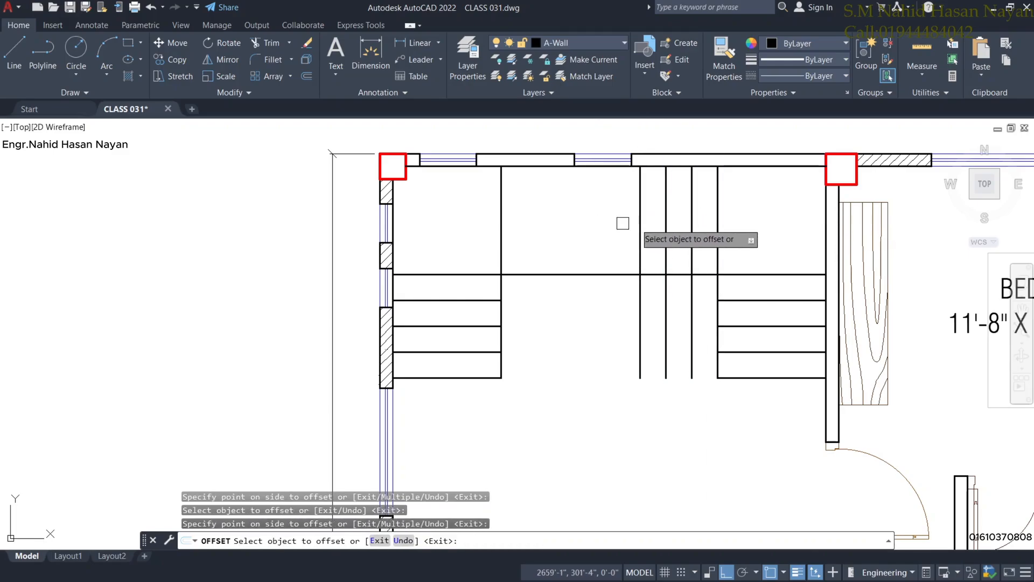
pyautogui.click(640, 224)
pyautogui.click(596, 224)
pyautogui.click(615, 225)
# Add the remaining 10" middle treads up to the last one and select the extra vertical line.
pyautogui.click(552, 225)
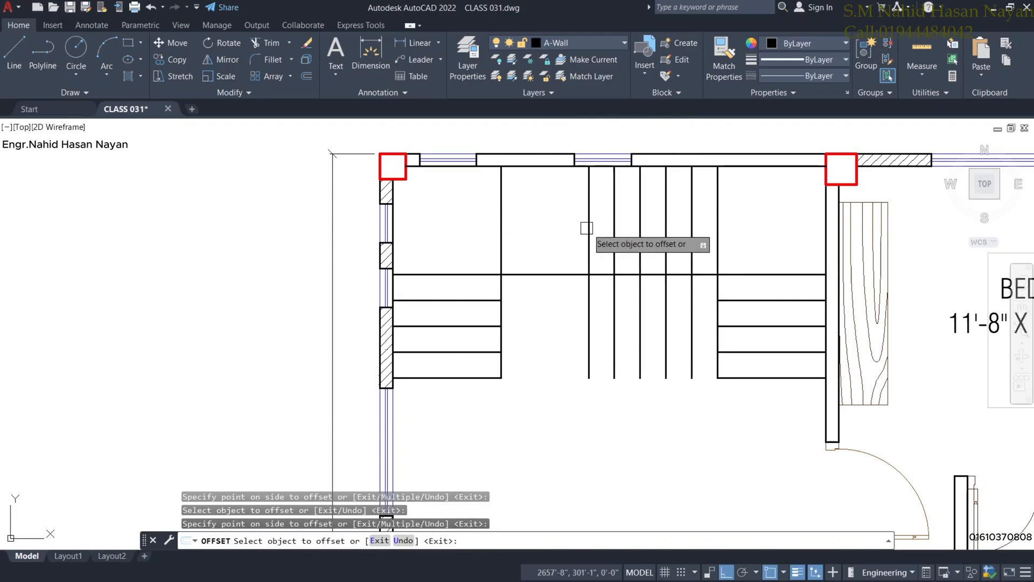
pyautogui.click(589, 226)
pyautogui.click(524, 223)
pyautogui.click(563, 221)
pyautogui.click(505, 217)
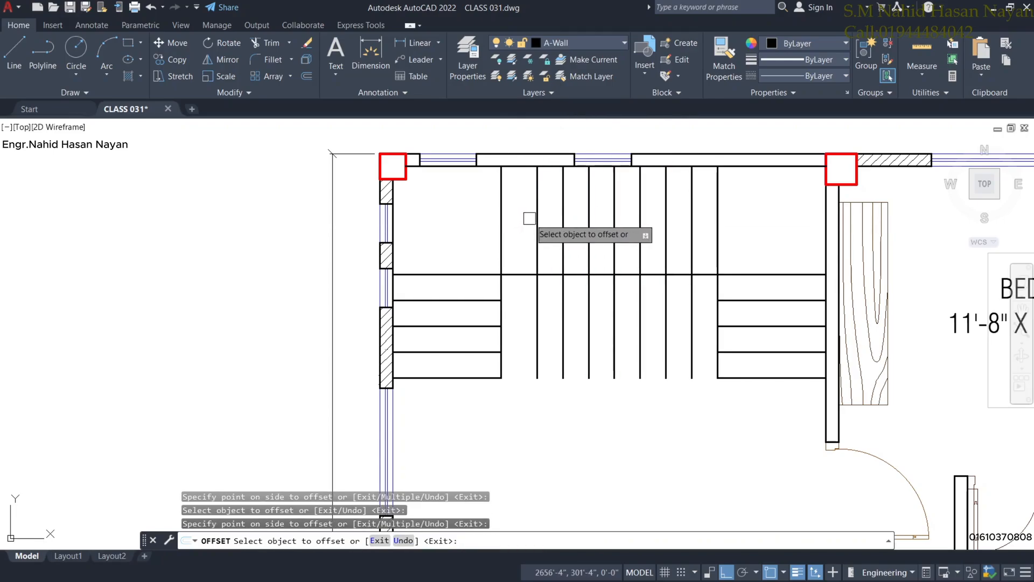
pyautogui.click(537, 218)
pyautogui.click(499, 220)
pyautogui.moveTo(524, 311); pyautogui.dragTo(539, 341, button='middle')
pyautogui.press('Escape')
pyautogui.click(514, 270)
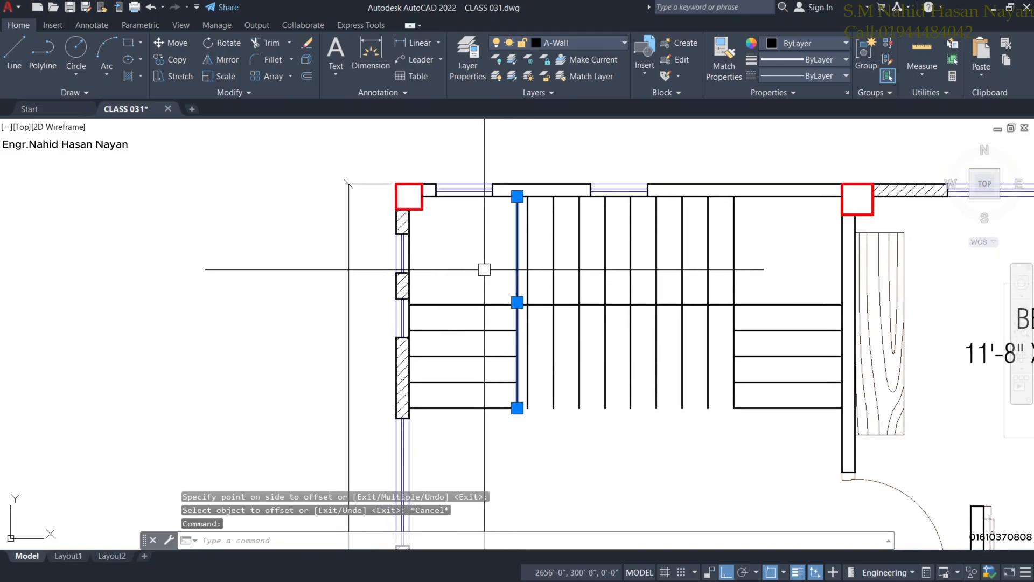
# Delete the extra vertical line and extend the left flight's treads to the edge.
pyautogui.press('Delete')
pyautogui.moveTo(494, 367); pyautogui.dragTo(496, 346, button='middle')
pyautogui.write('e')
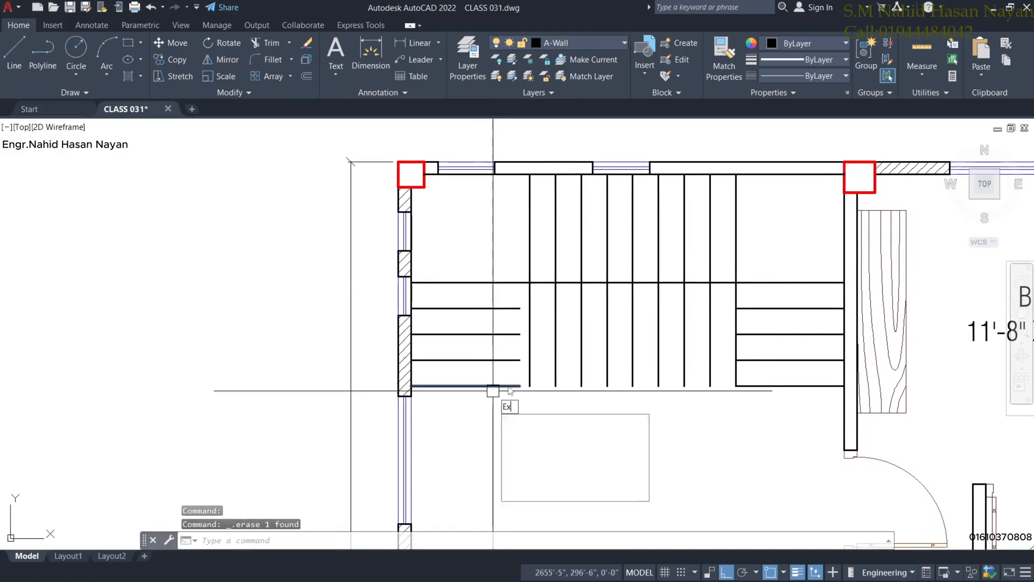
pyautogui.write('x')
pyautogui.press('Return')
pyautogui.click(511, 400)
pyautogui.click(503, 292)
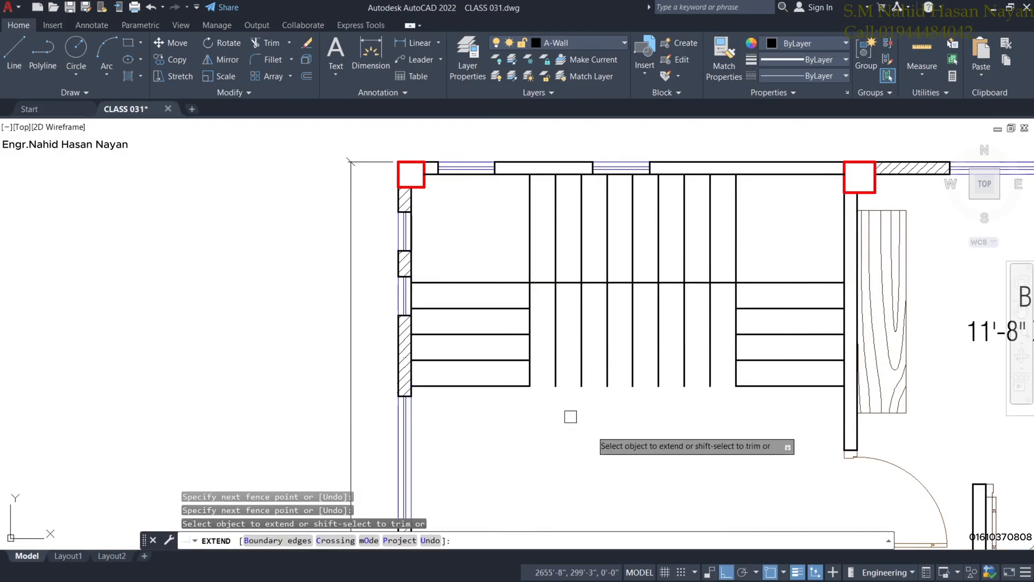
# Trim the middle treads so they stop at the landing line.
pyautogui.keyDown('shift'); pyautogui.click(721, 332); pyautogui.keyUp('shift')
pyautogui.keyDown('shift'); pyautogui.click(546, 349); pyautogui.keyUp('shift')
pyautogui.press('Escape')
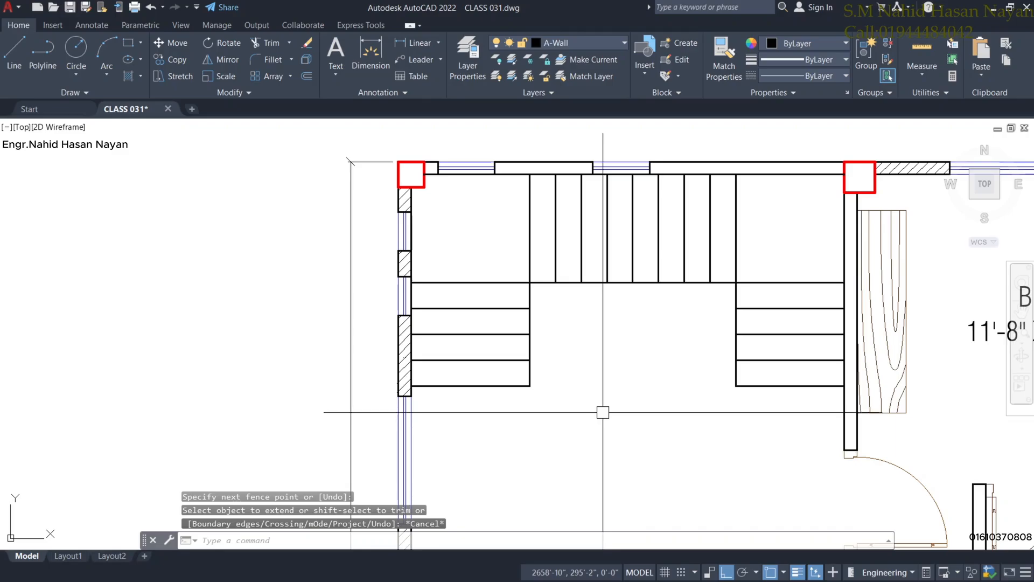
pyautogui.scroll(-2, 686, 430)
pyautogui.scroll(2, 727, 418)
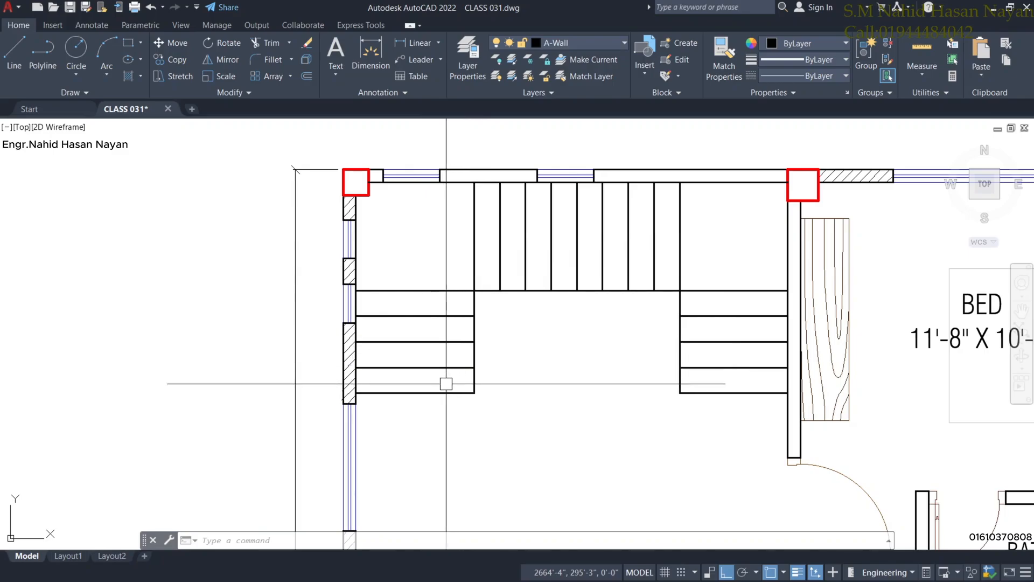
# Pan and zoom to bring the area below the stair flights into view.
pyautogui.moveTo(445, 384); pyautogui.dragTo(453, 327, button='middle')
pyautogui.moveTo(667, 265); pyautogui.dragTo(664, 304, button='middle')
pyautogui.scroll(2, 444, 377)
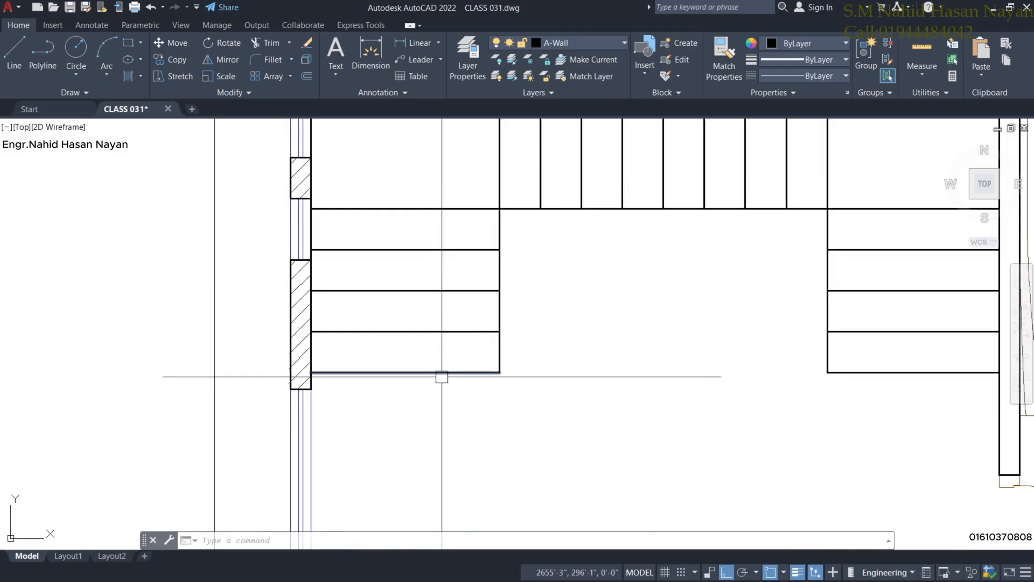
pyautogui.moveTo(451, 360); pyautogui.dragTo(470, 299, button='middle')
pyautogui.scroll(-2, 462, 322)
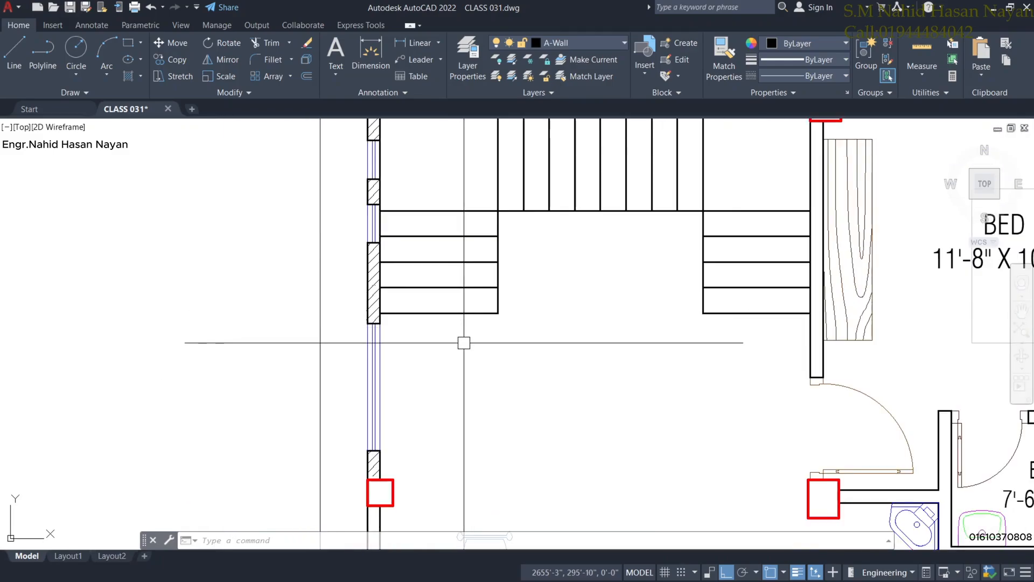
pyautogui.scroll(2, 464, 342)
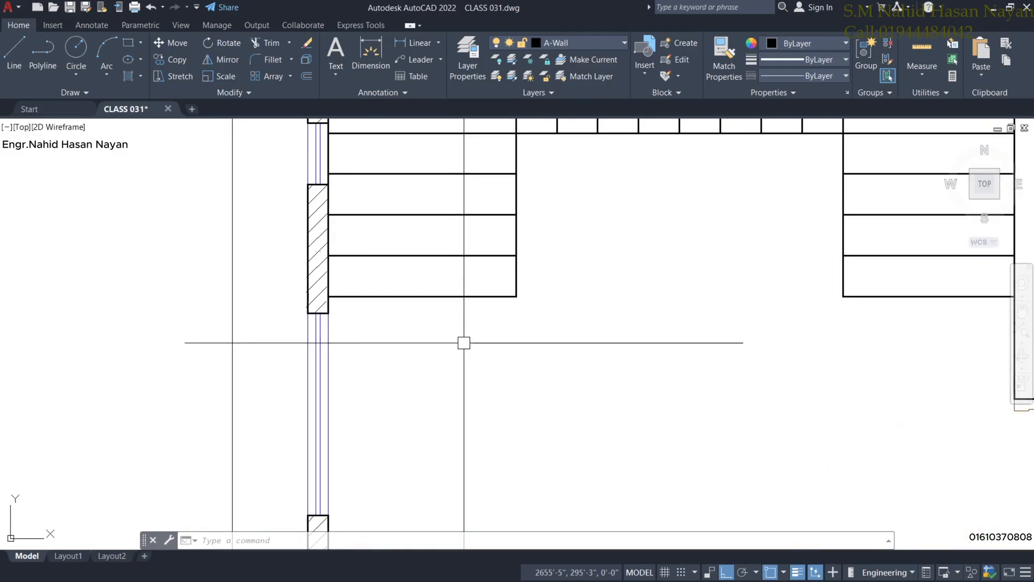
pyautogui.scroll(-4, 464, 282)
pyautogui.scroll(2, 451, 357)
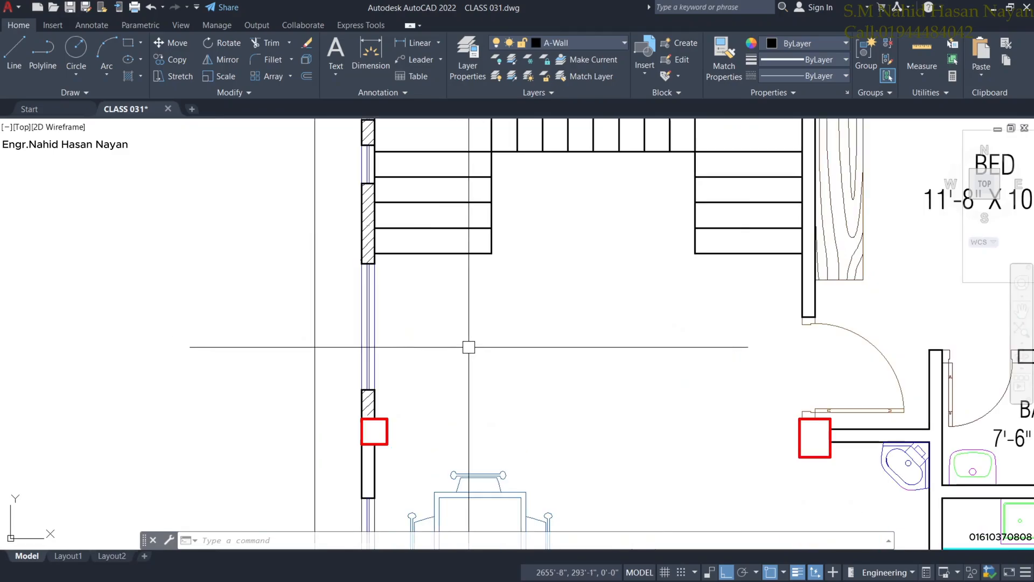
pyautogui.moveTo(446, 291); pyautogui.dragTo(458, 323, button='middle')
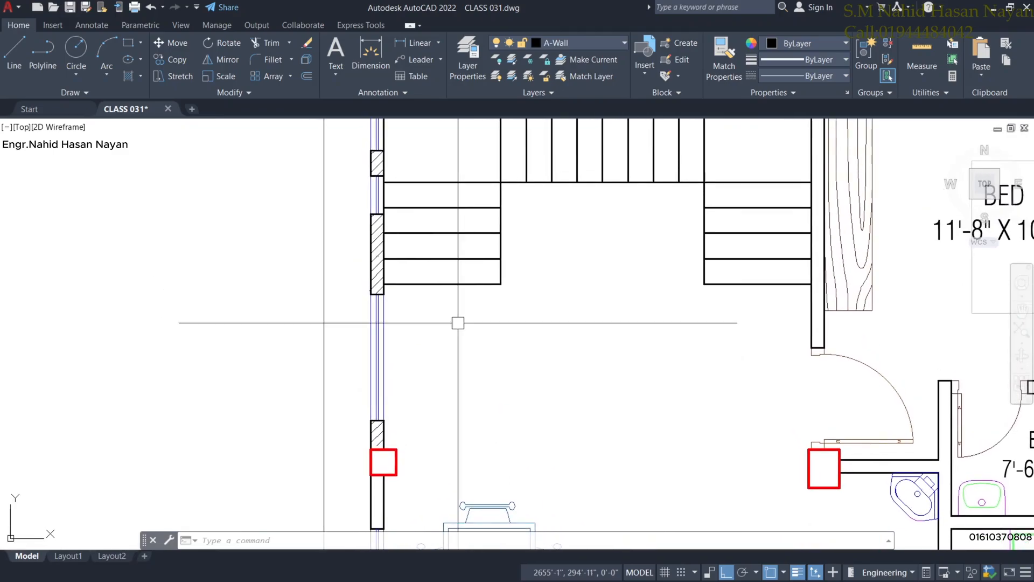
# Offset the bottom tread line of the left and right flights 10" downward.
pyautogui.press('Return')
pyautogui.write('10')
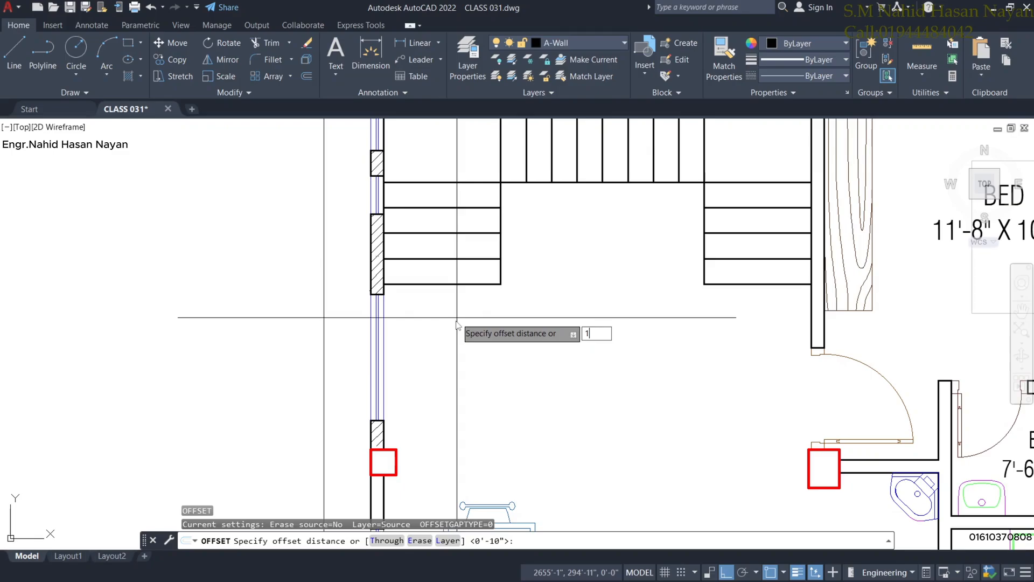
pyautogui.press('Return')
pyautogui.click(474, 284)
pyautogui.click(517, 294)
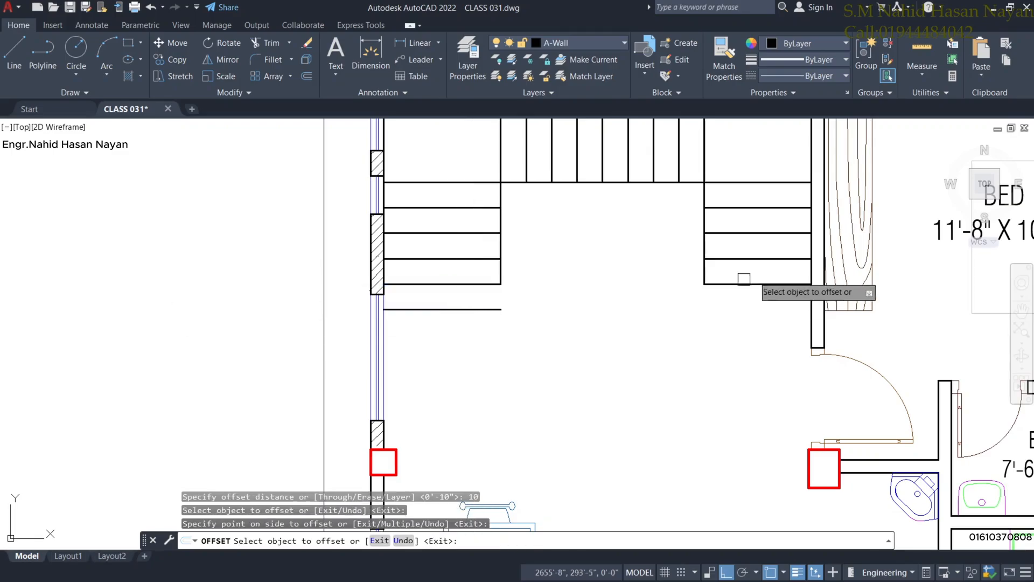
pyautogui.click(761, 285)
pyautogui.click(761, 327)
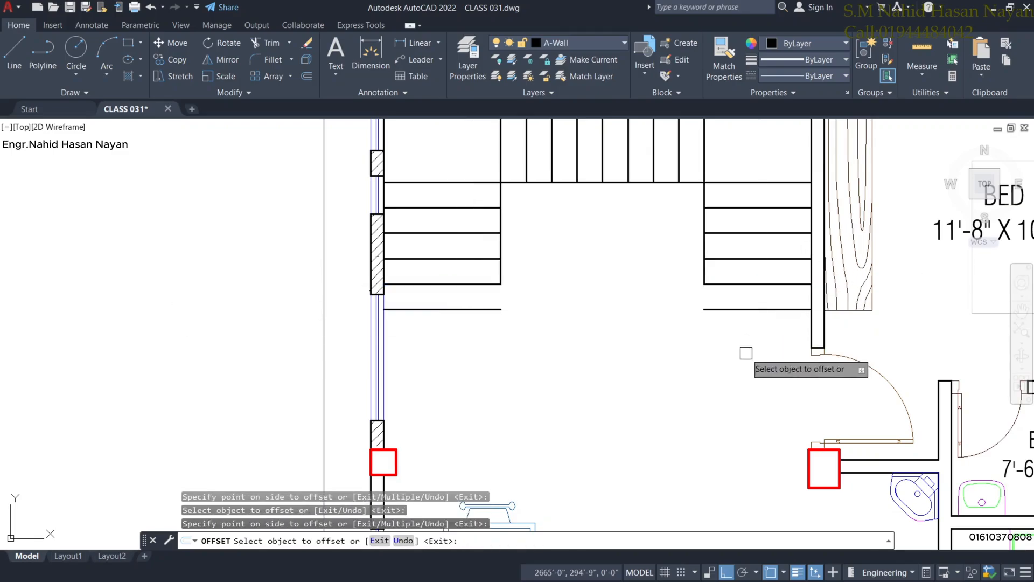
pyautogui.press('Escape')
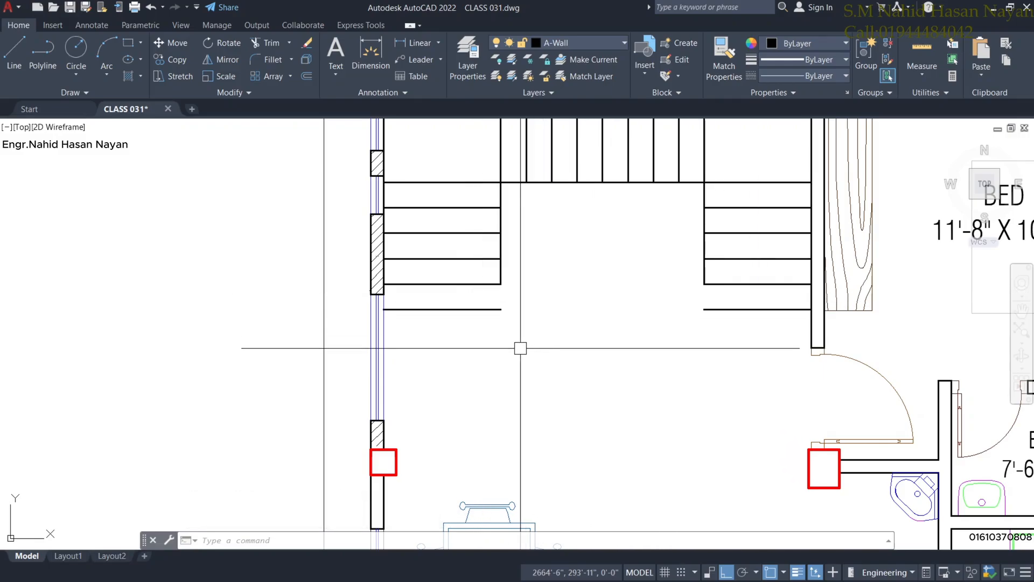
# Extend both side flights' inner edge lines down to meet their new fifth tread lines.
pyautogui.moveTo(704, 326)
pyautogui.mouseDown(button='middle')
pyautogui.moveTo(681, 351)
pyautogui.moveTo(661, 353)
pyautogui.mouseUp(button='middle')
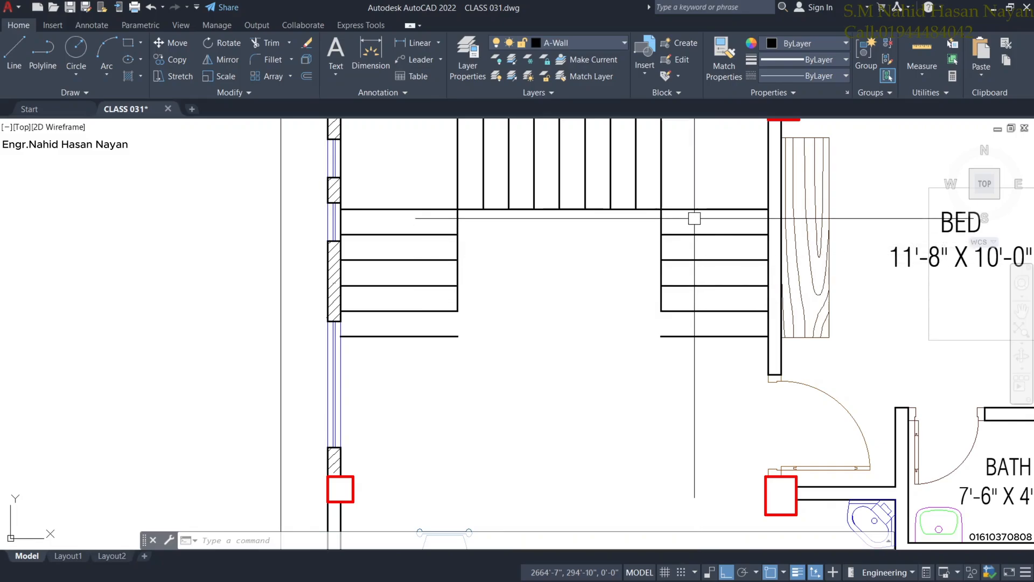
pyautogui.moveTo(695, 219); pyautogui.dragTo(701, 311, button='middle')
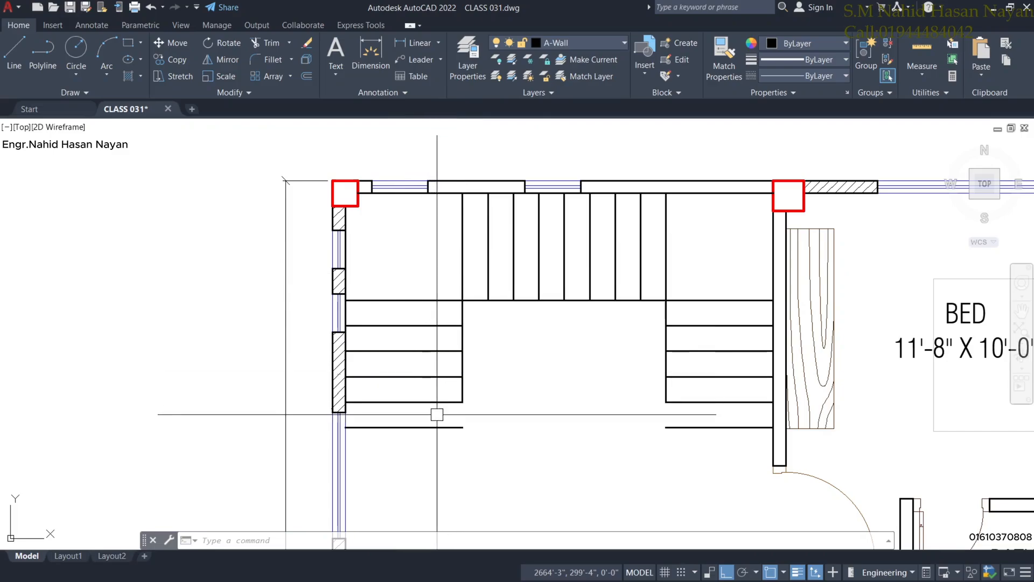
pyautogui.moveTo(422, 421); pyautogui.dragTo(438, 346, button='middle')
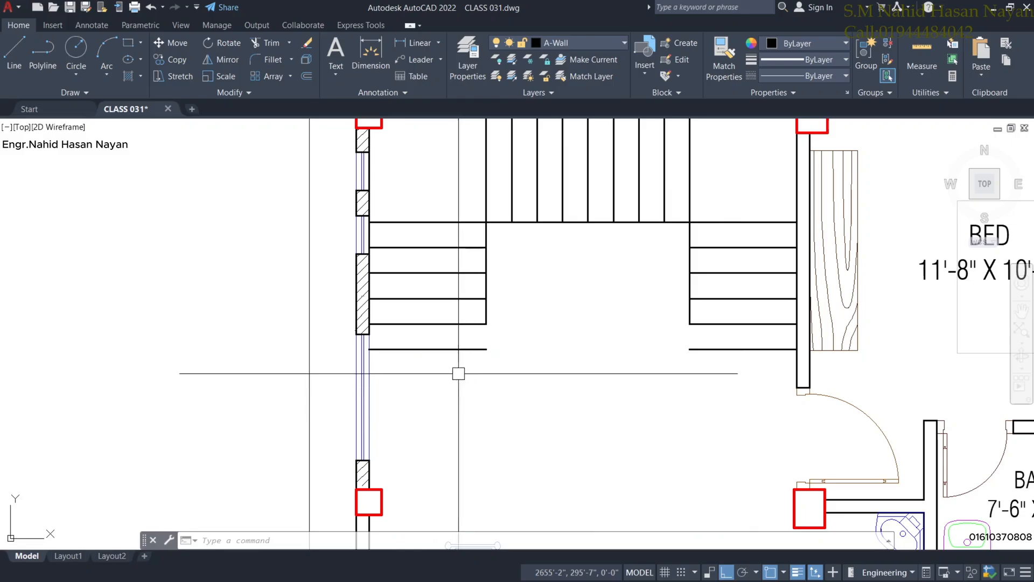
pyautogui.write('x')
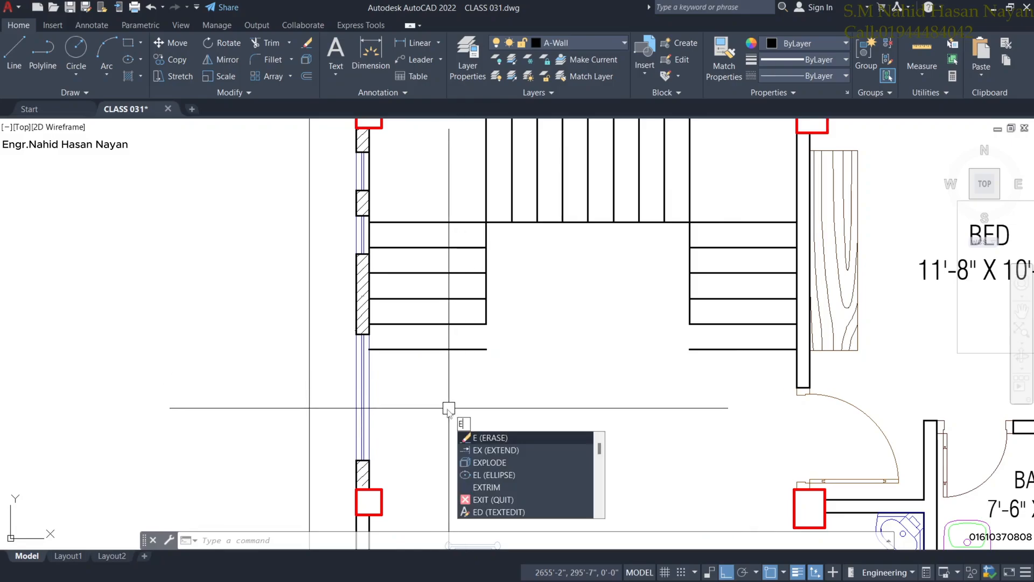
pyautogui.press('Return')
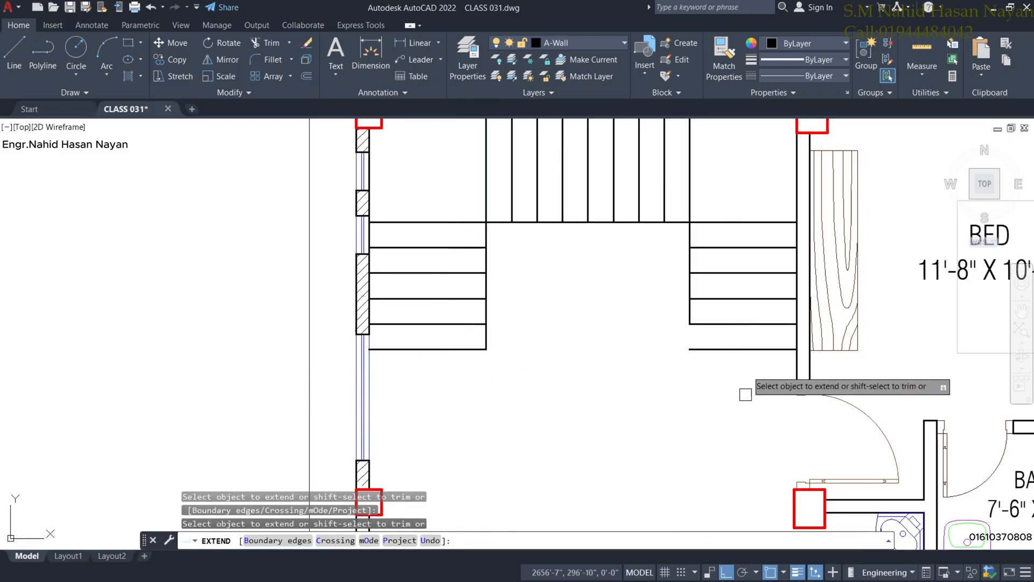
pyautogui.moveTo(713, 420); pyautogui.dragTo(615, 430, button='middle')
pyautogui.press('Escape')
pyautogui.scroll(-2, 577, 433)
pyautogui.scroll(2, 604, 405)
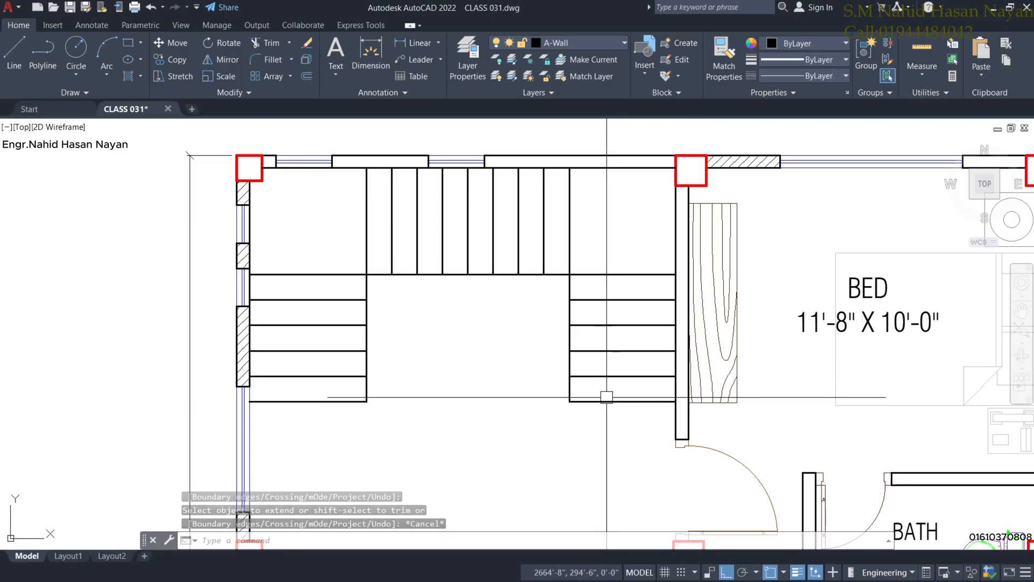
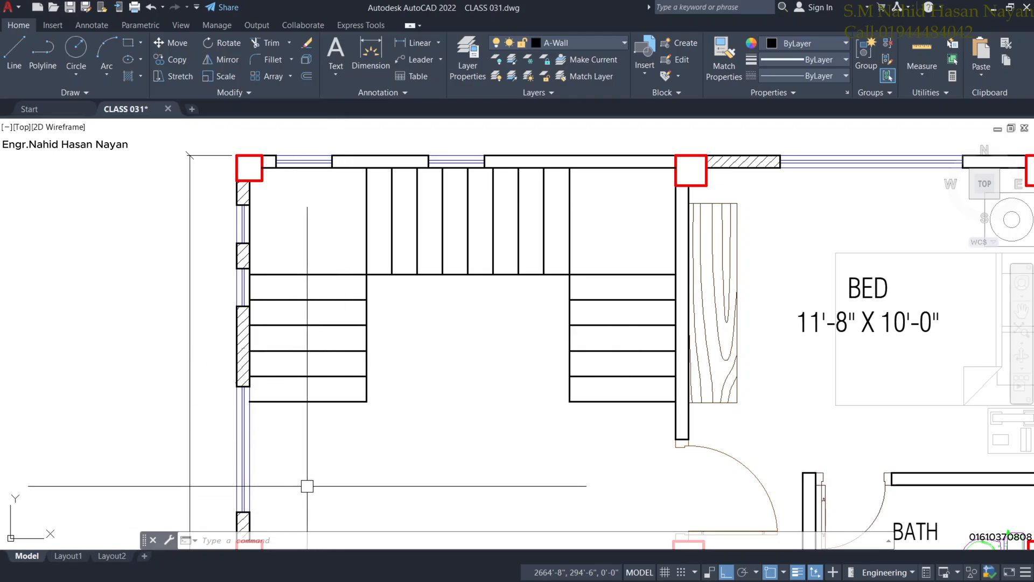
# Select all the stair lines and open the layer list, then cancel without changing anything.
pyautogui.moveTo(310, 486); pyautogui.dragTo(313, 469, button='middle')
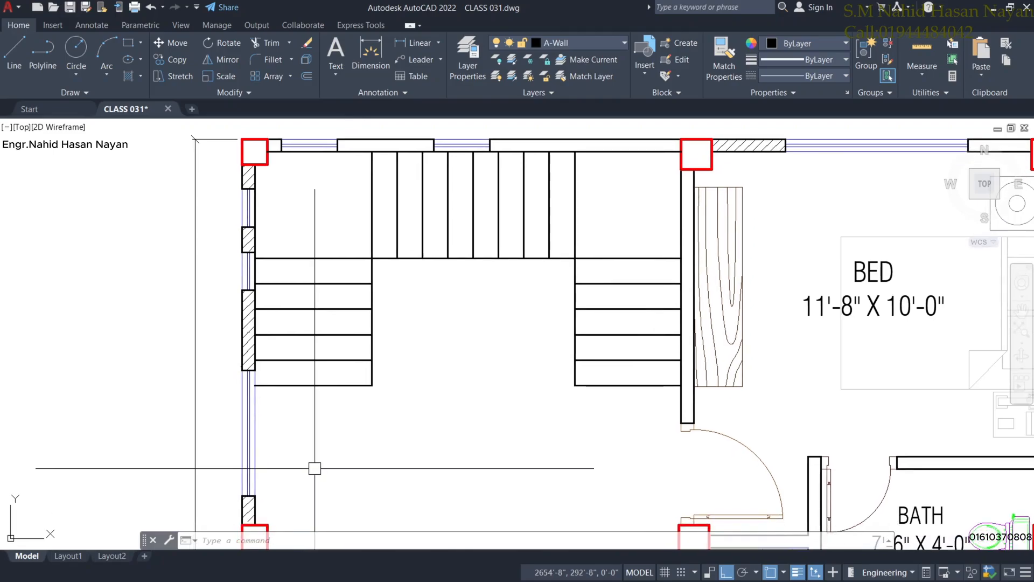
pyautogui.click(646, 441)
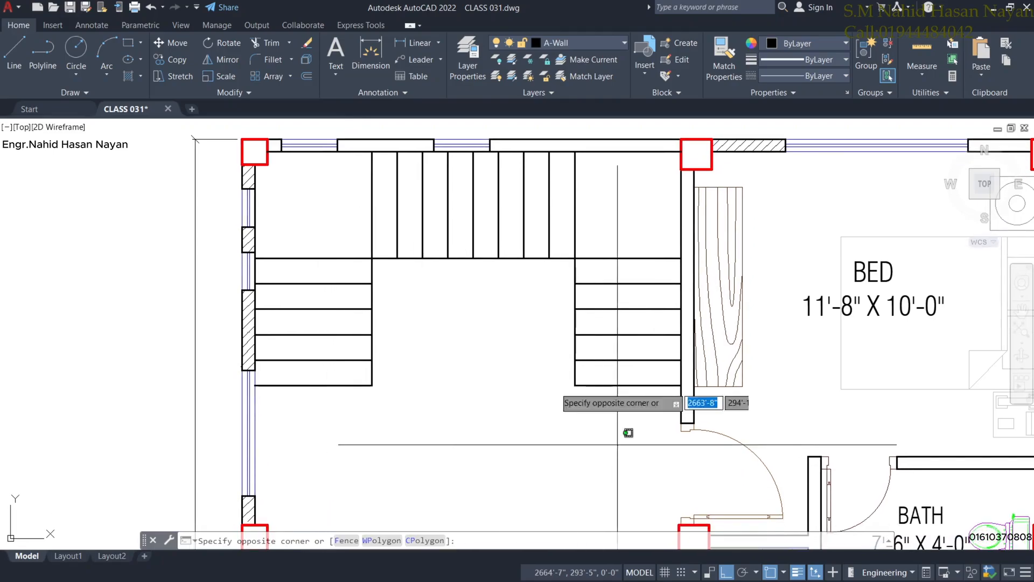
pyautogui.click(327, 196)
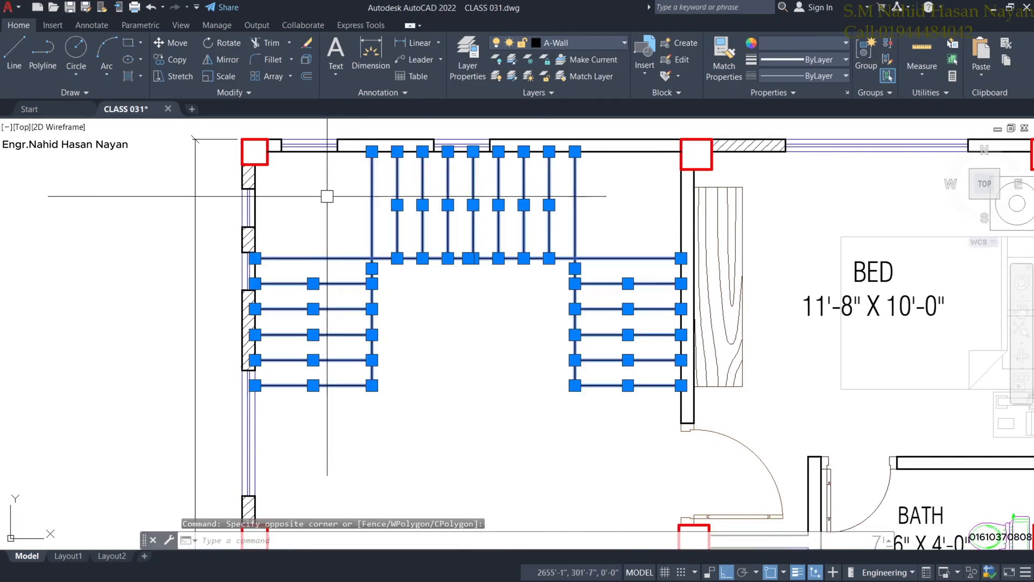
pyautogui.click(573, 41)
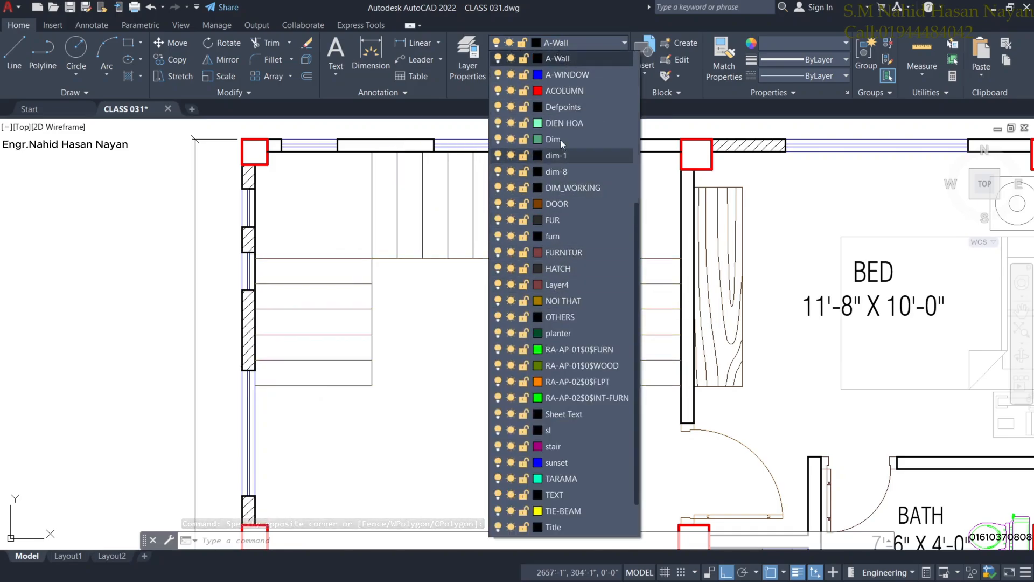
pyautogui.press('Escape')
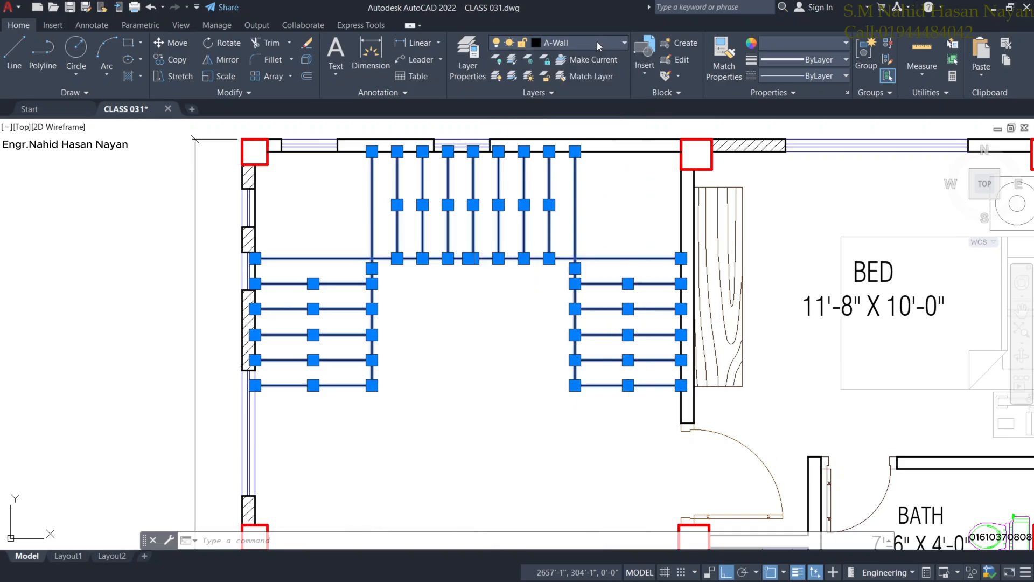
pyautogui.press('Escape')
# Move the door beside the stair from its hinge up into the wall opening.
pyautogui.moveTo(431, 328); pyautogui.dragTo(488, 219, button='middle')
pyautogui.moveTo(511, 286); pyautogui.dragTo(491, 338, button='middle')
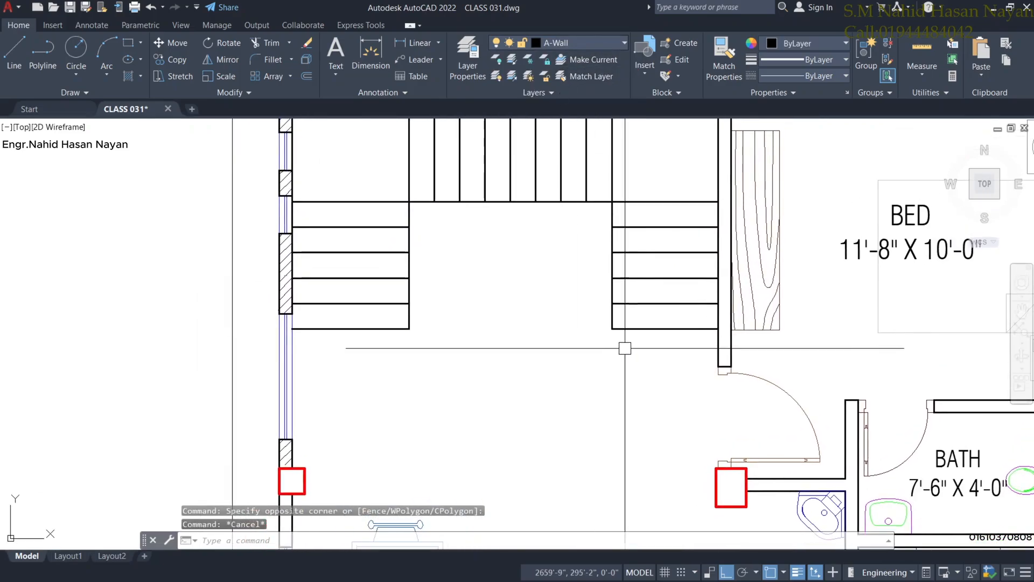
pyautogui.click(743, 377)
pyautogui.click(170, 43)
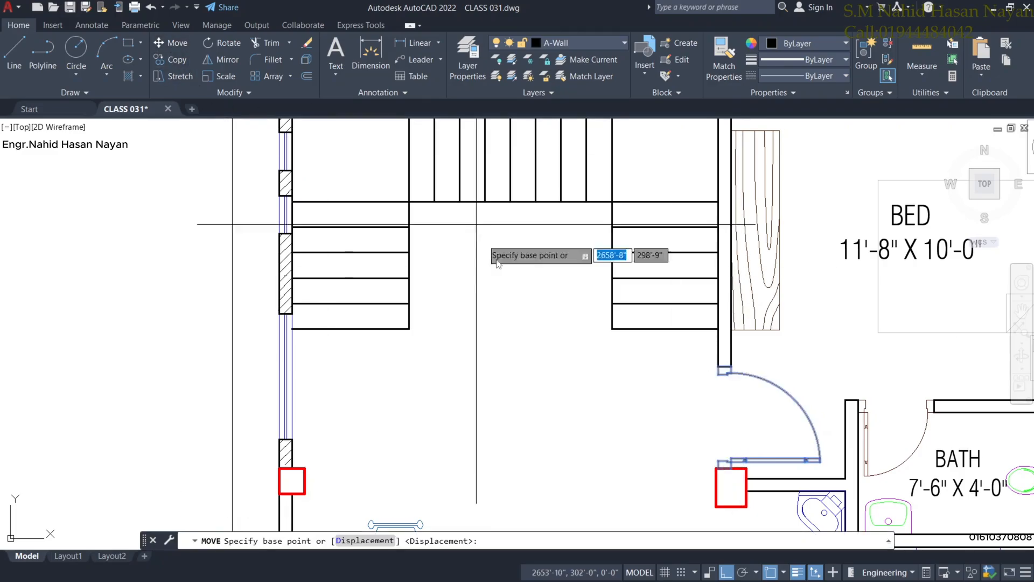
pyautogui.click(713, 366)
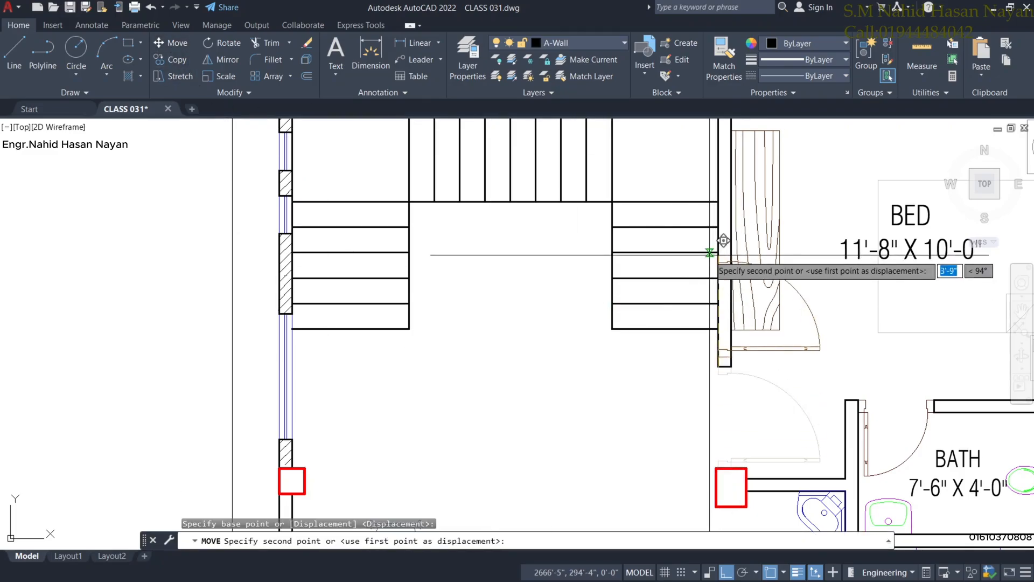
pyautogui.click(715, 278)
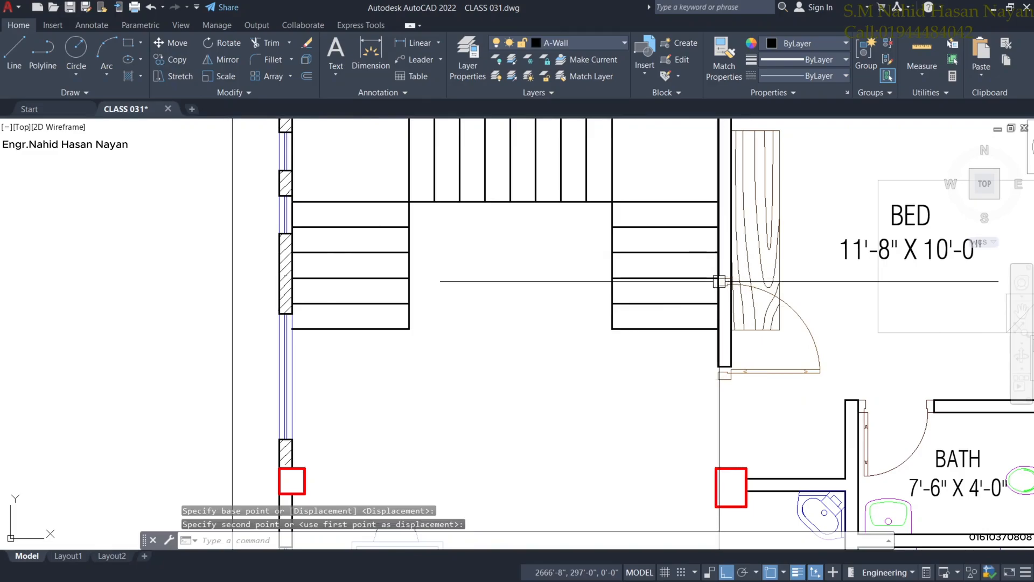
# Move the two bottom tread lines from the wall corner to below the left stair flight.
pyautogui.click(661, 360)
pyautogui.click(658, 298)
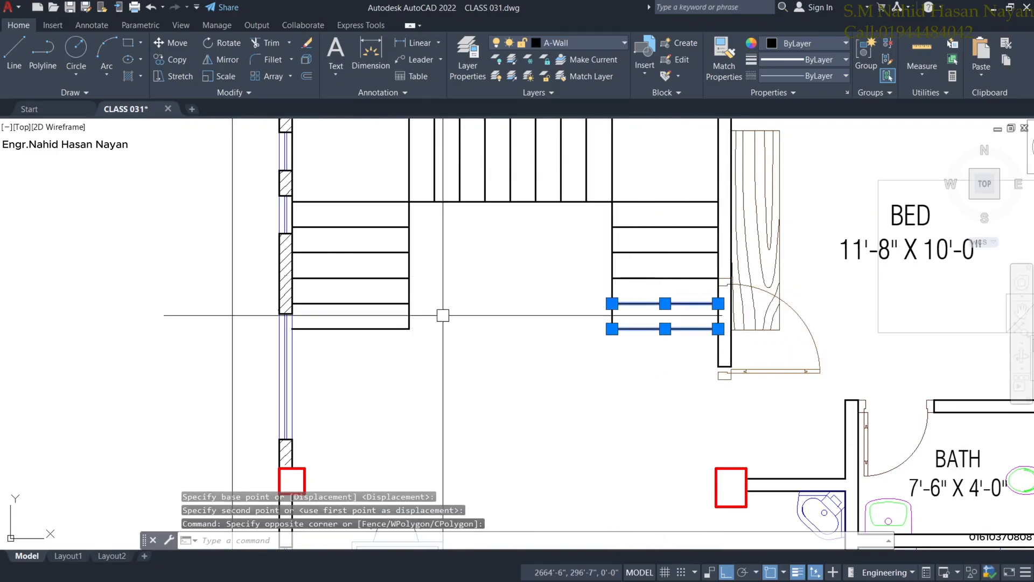
pyautogui.click(174, 47)
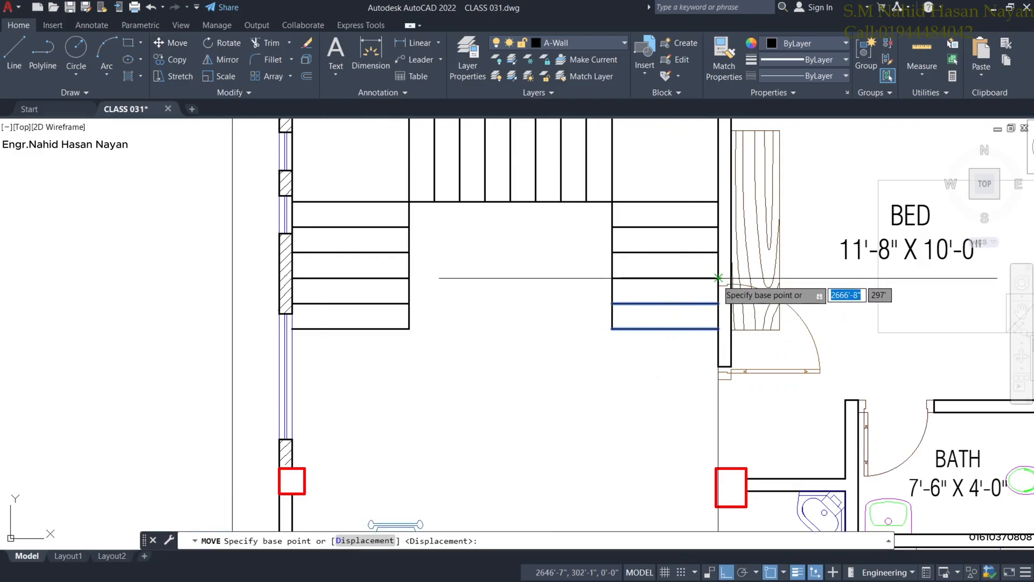
pyautogui.click(719, 278)
pyautogui.click(410, 328)
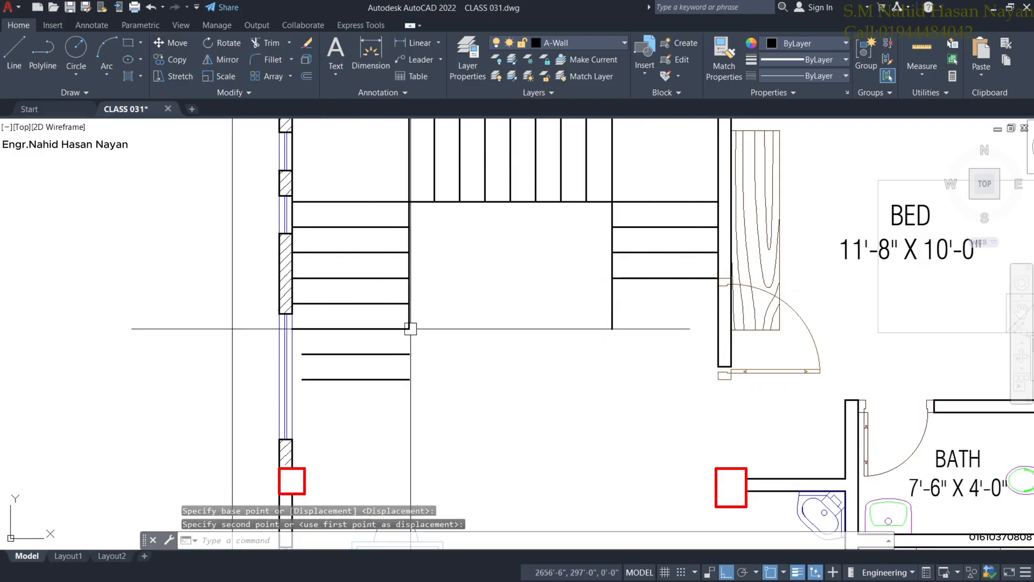
pyautogui.scroll(-5, 466, 382)
pyautogui.scroll(5, 435, 378)
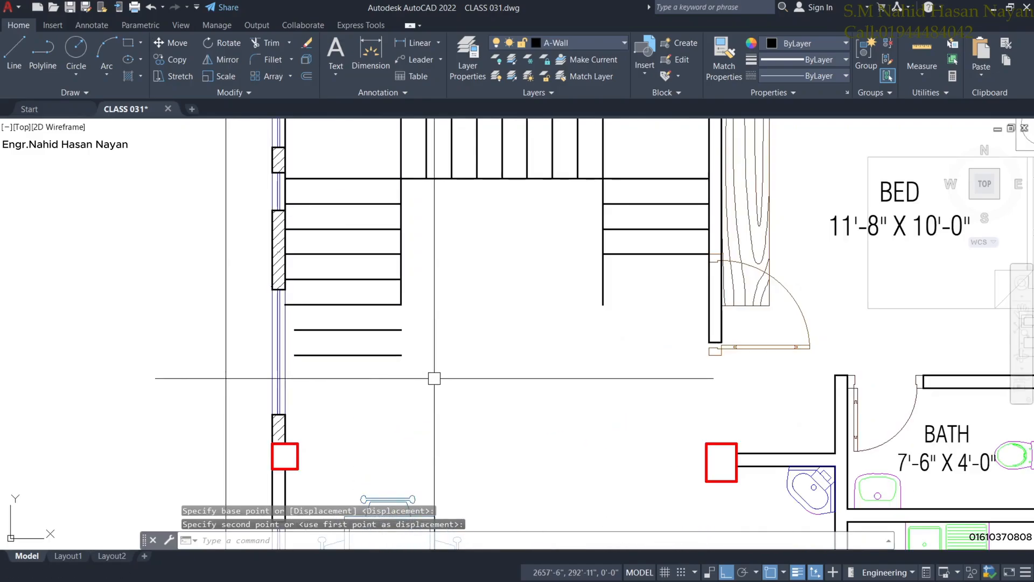
# Trim the short vertical line and extend the stair lines, then undo those edits.
pyautogui.click(271, 43)
pyautogui.click(601, 271)
pyautogui.moveTo(627, 297); pyautogui.dragTo(641, 353, button='middle')
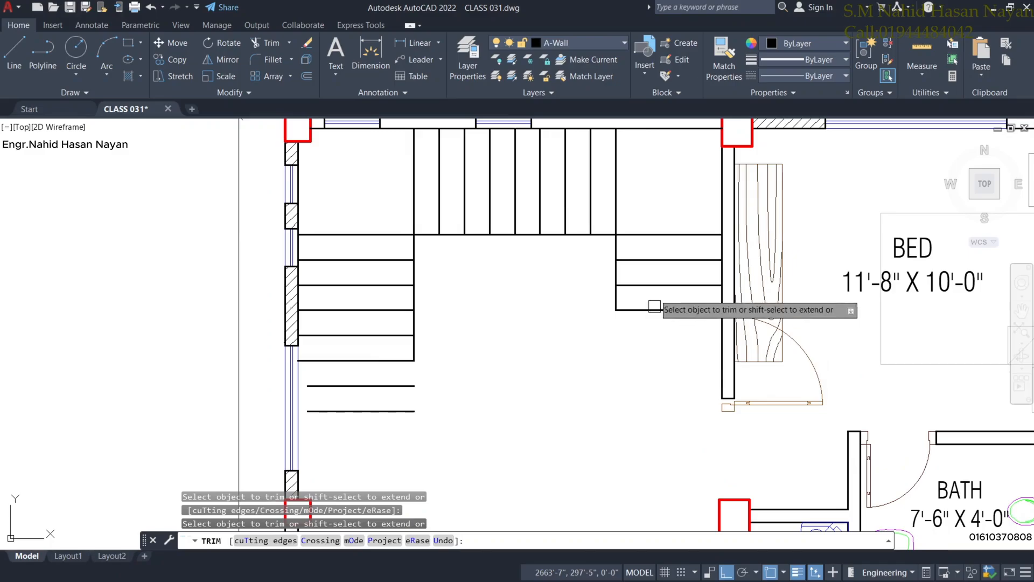
pyautogui.keyDown('shift'); pyautogui.click(416, 349); pyautogui.keyUp('shift')
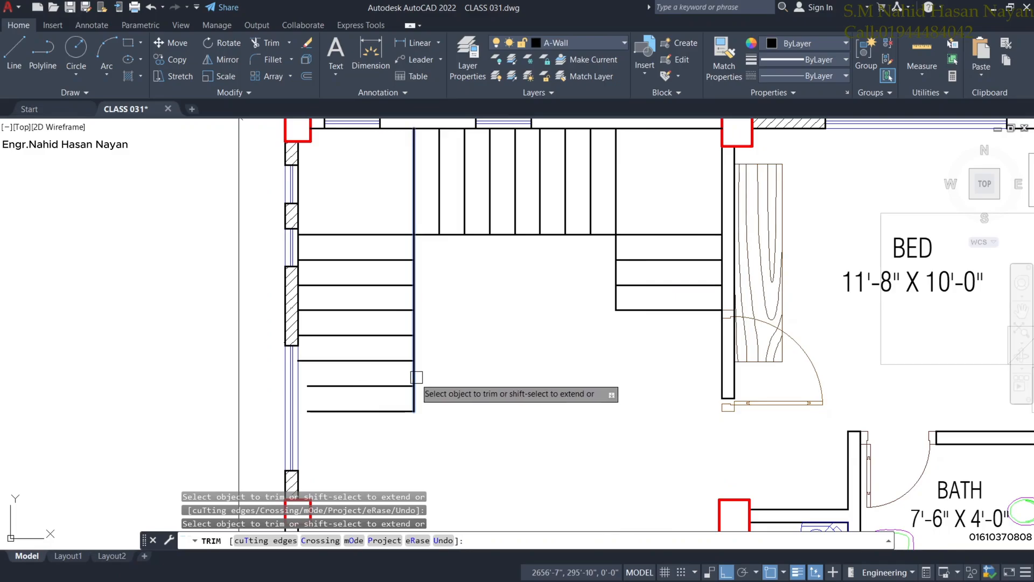
pyautogui.keyDown('shift'); pyautogui.click(333, 386); pyautogui.keyUp('shift')
pyautogui.scroll(-2, 443, 424)
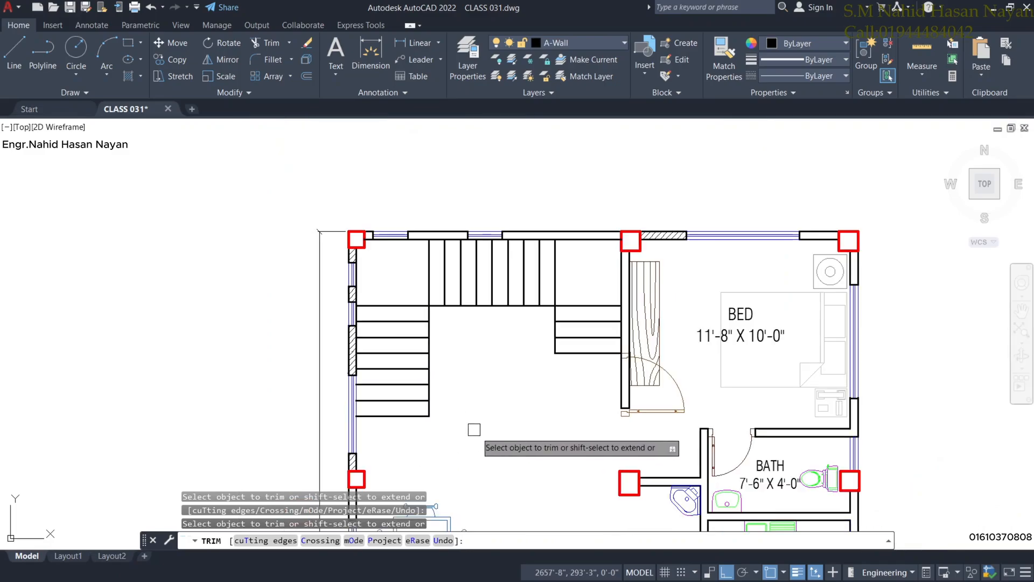
pyautogui.press('Escape')
pyautogui.scroll(-2, 480, 430)
pyautogui.moveTo(485, 434); pyautogui.dragTo(482, 408, button='middle')
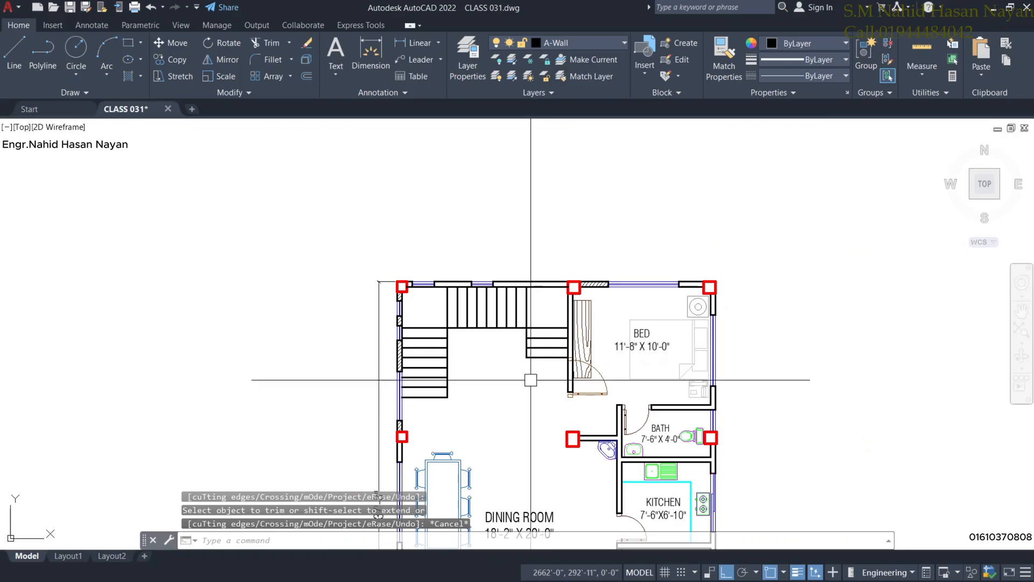
pyautogui.moveTo(538, 385); pyautogui.dragTo(565, 450, button='middle')
pyautogui.scroll(2, 554, 404)
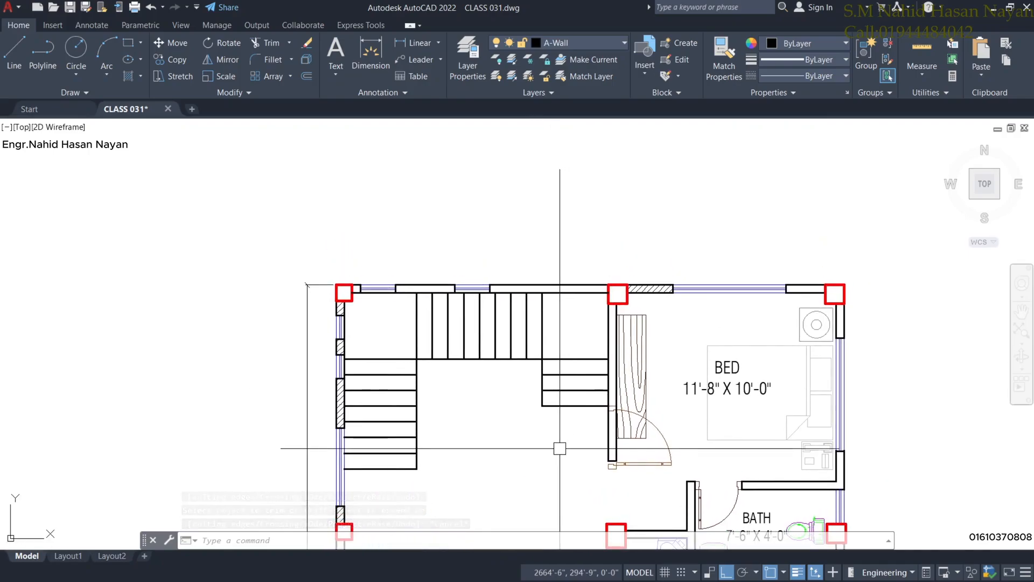
pyautogui.hotkey('ctrl', 'z')
pyautogui.hotkey('ctrl', 'z')
pyautogui.hotkey('ctrl', 'z')
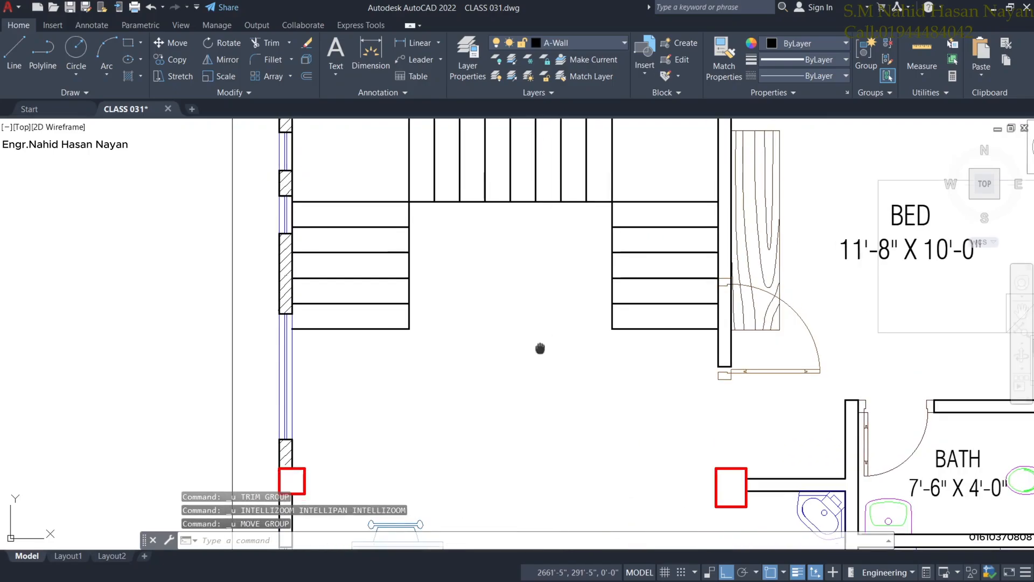
pyautogui.moveTo(540, 349); pyautogui.dragTo(548, 450, button='middle')
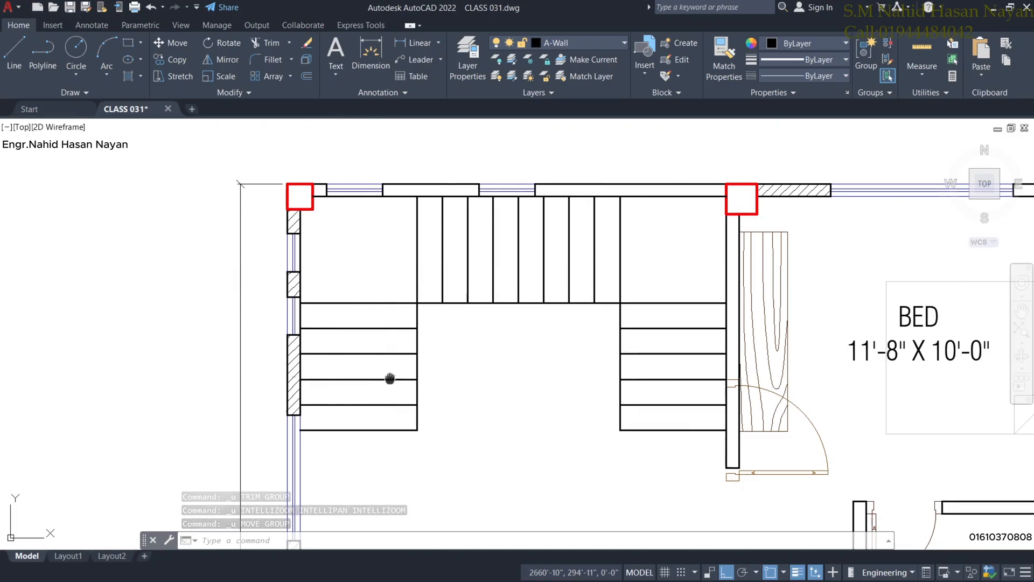
pyautogui.scroll(-2, 390, 372)
pyautogui.scroll(2, 491, 338)
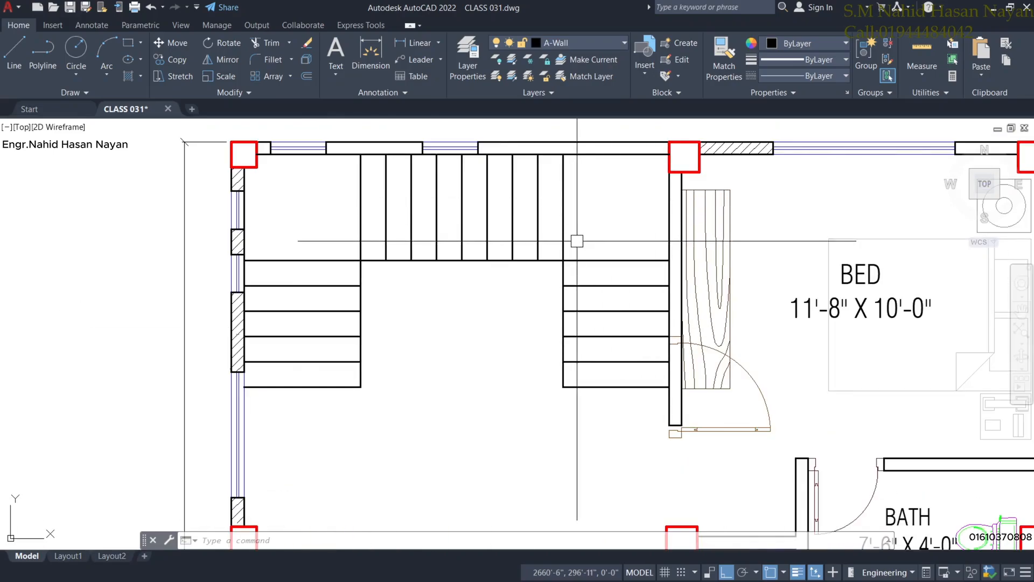
pyautogui.scroll(-2, 534, 257)
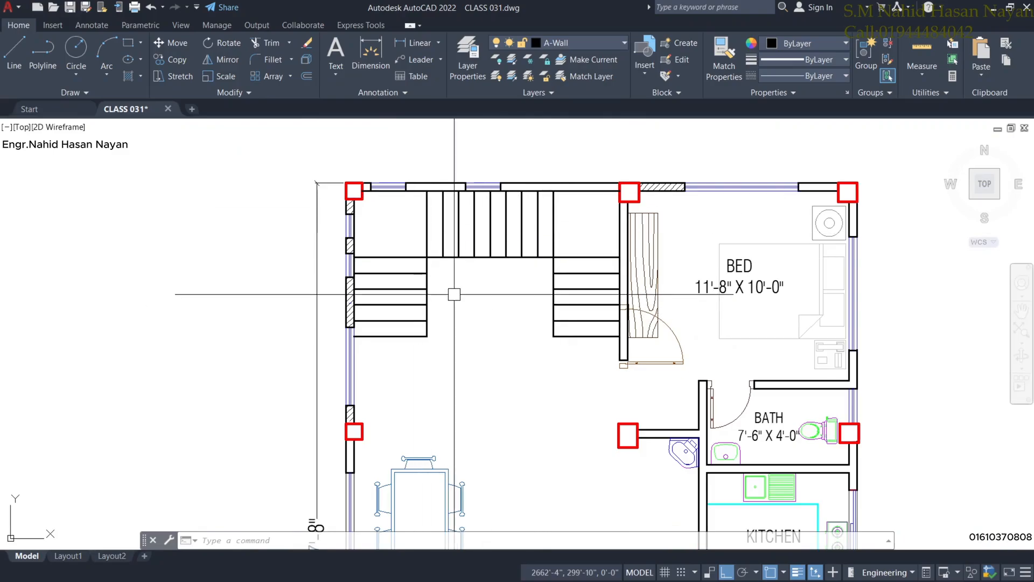
pyautogui.scroll(-2, 462, 310)
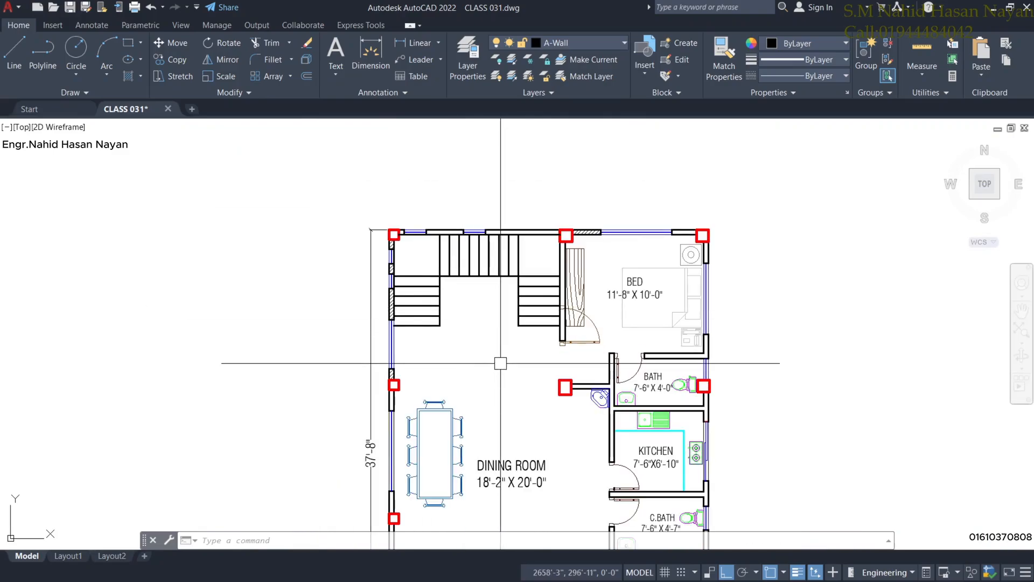
pyautogui.scroll(-2, 501, 364)
pyautogui.scroll(-6, 517, 407)
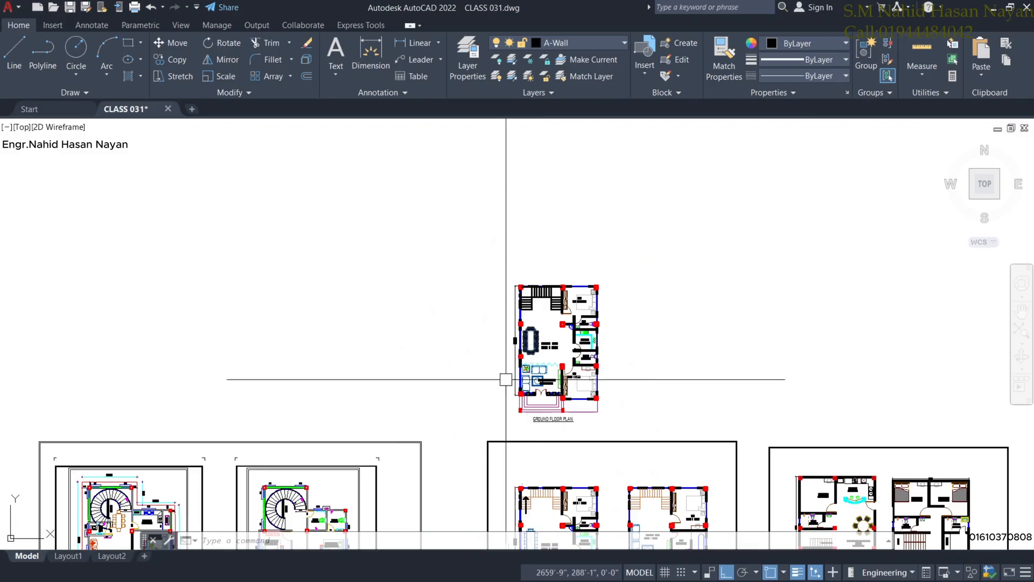
pyautogui.scroll(8, 474, 376)
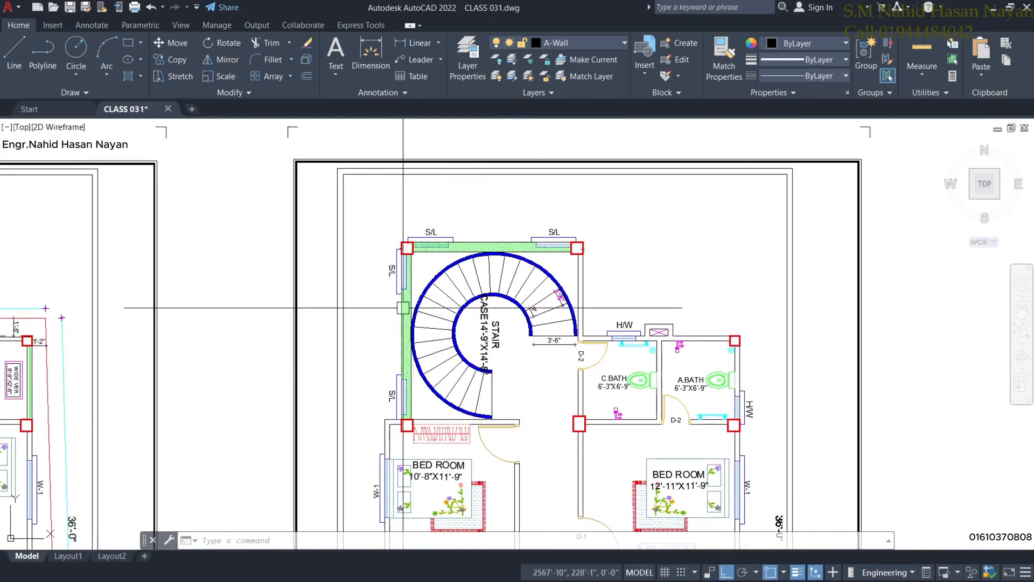
pyautogui.scroll(-2, 517, 346)
pyautogui.moveTo(517, 346); pyautogui.dragTo(517, 317, button='middle')
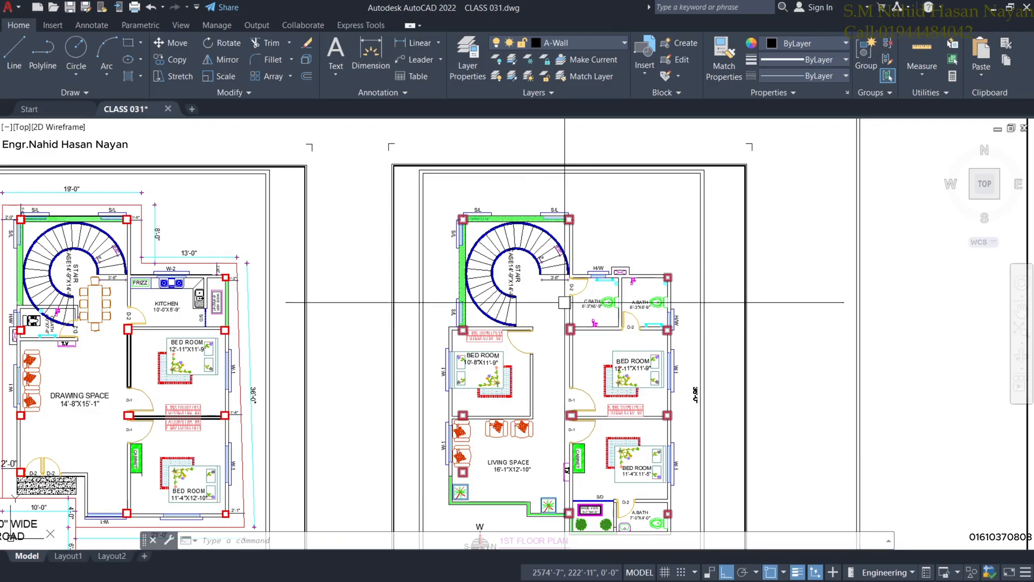
pyautogui.moveTo(532, 289); pyautogui.dragTo(484, 346, button='middle')
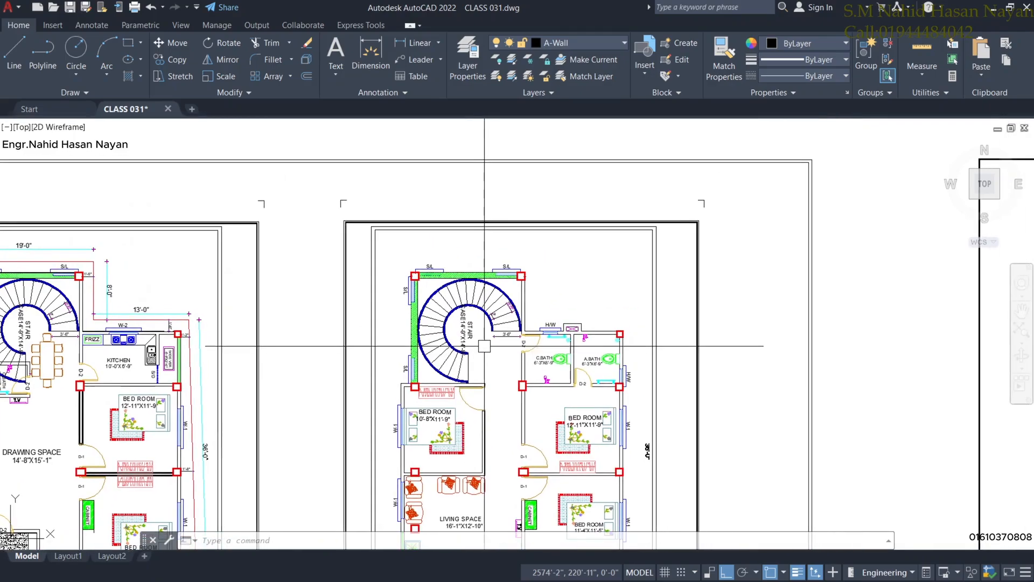
pyautogui.scroll(-4, 562, 237)
pyautogui.moveTo(610, 197); pyautogui.dragTo(545, 330, button='middle')
pyautogui.scroll(4, 701, 187)
pyautogui.moveTo(768, 261); pyautogui.dragTo(611, 349, button='middle')
pyautogui.scroll(5, 626, 336)
# Select all the staircase lines and assign them to the stair layer.
pyautogui.click(677, 333)
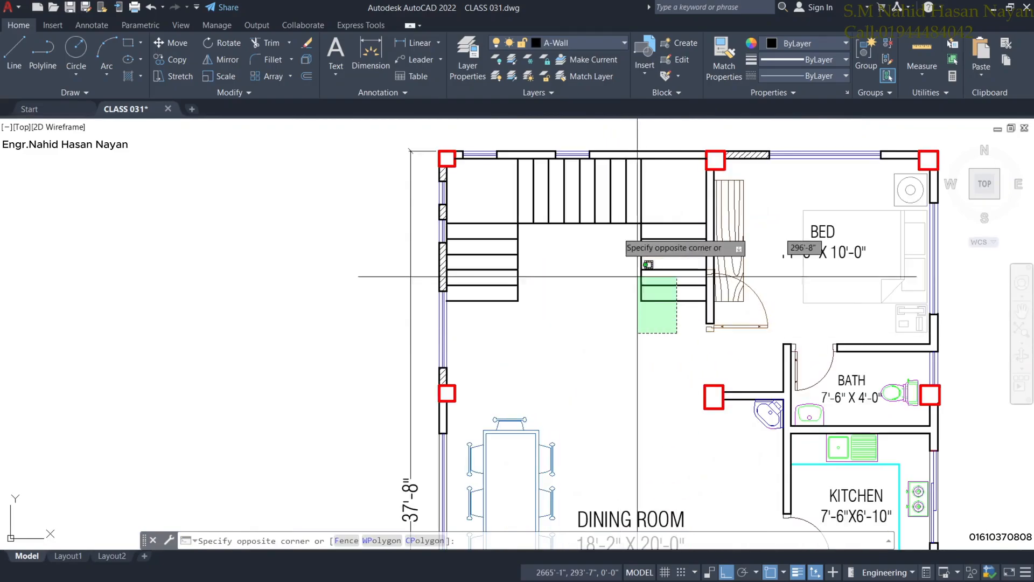
pyautogui.click(455, 131)
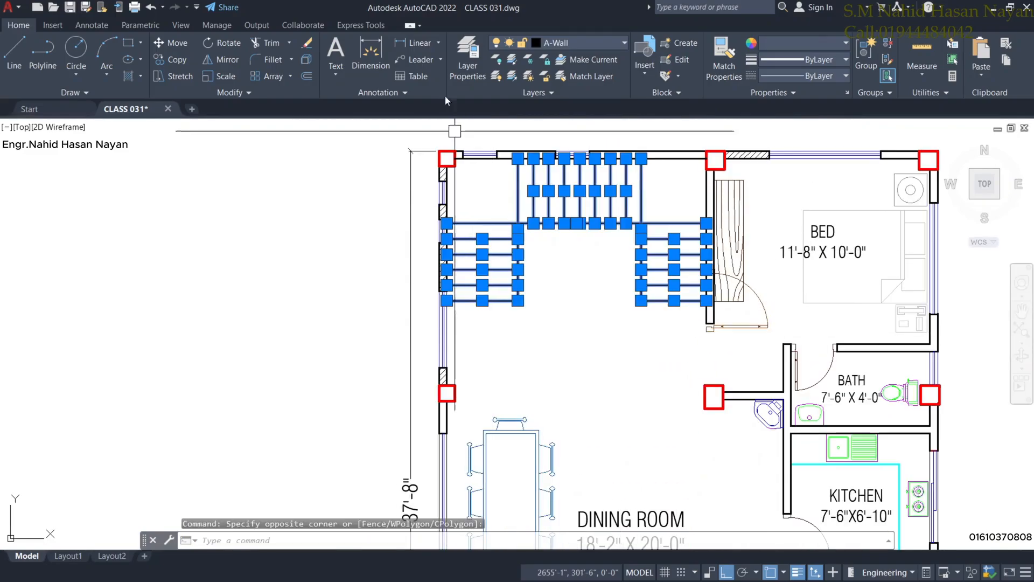
pyautogui.click(578, 45)
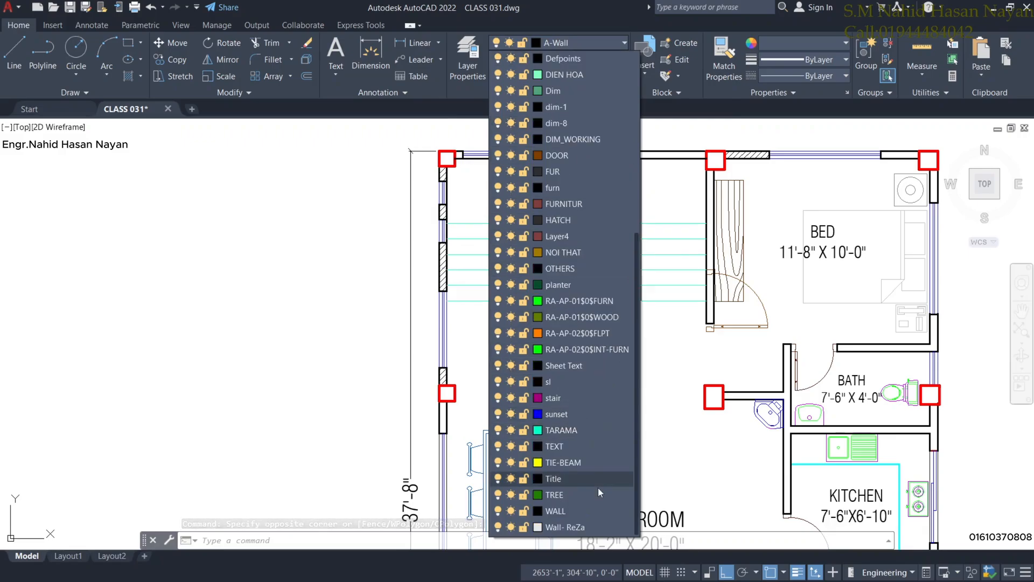
pyautogui.scroll(5, 593, 483)
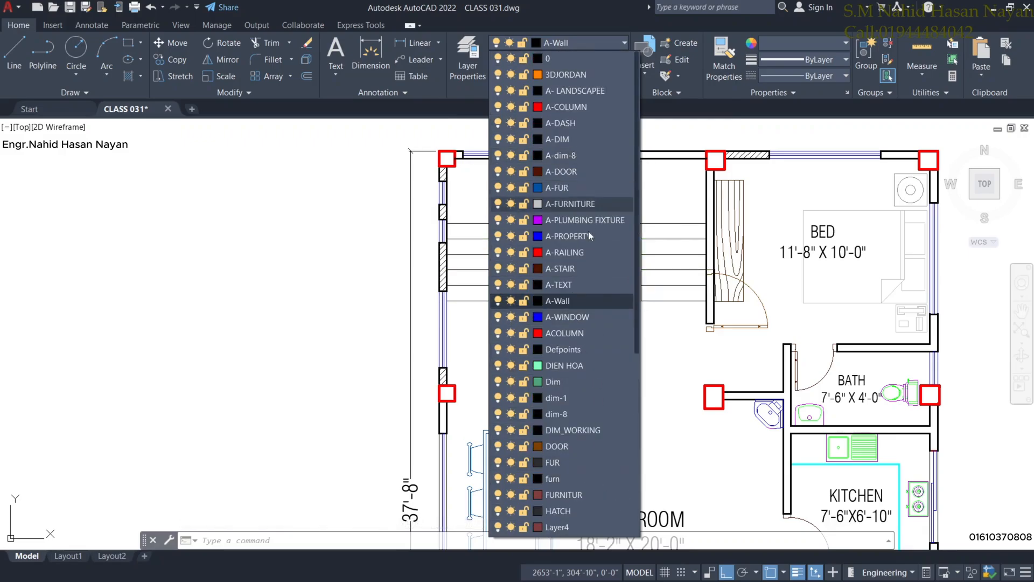
pyautogui.scroll(-6, 564, 149)
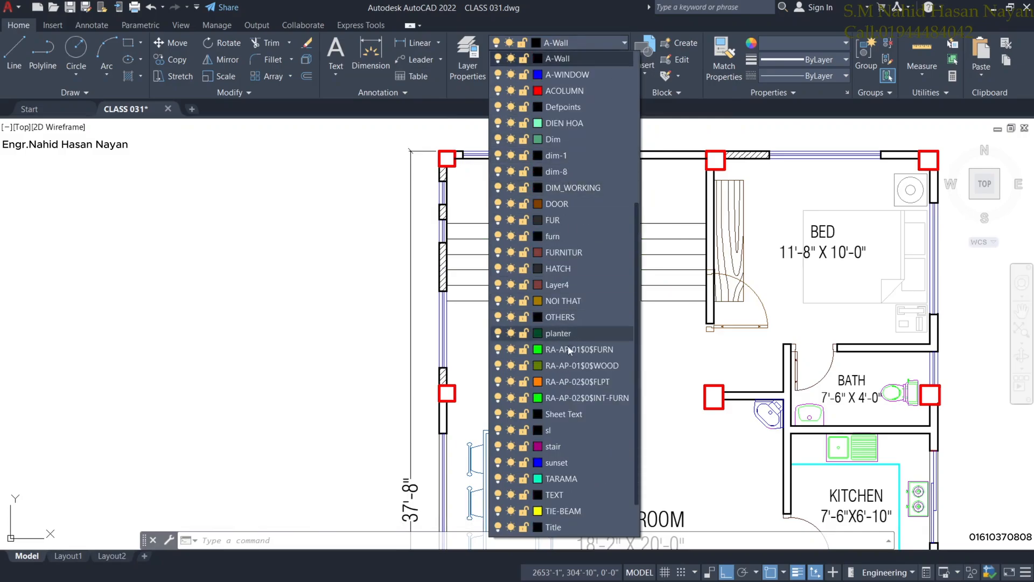
pyautogui.click(574, 400)
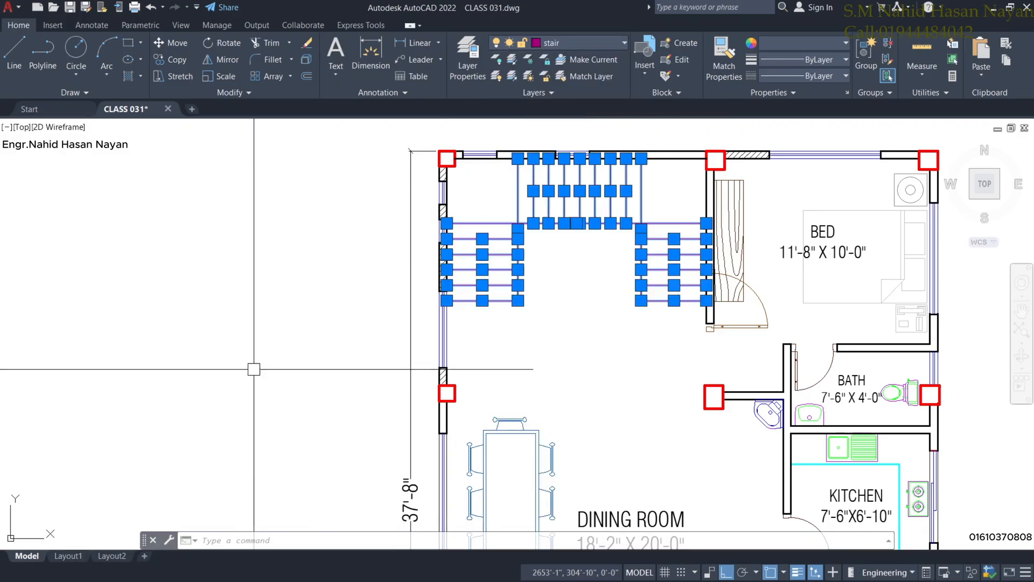
pyautogui.press('Escape')
# Zoom out and pan until all the floor plans are visible.
pyautogui.scroll(-2, 570, 294)
pyautogui.moveTo(588, 337)
pyautogui.mouseDown(button='middle')
pyautogui.moveTo(491, 336)
pyautogui.moveTo(464, 325)
pyautogui.mouseUp(button='middle')
pyautogui.scroll(-6, 465, 324)
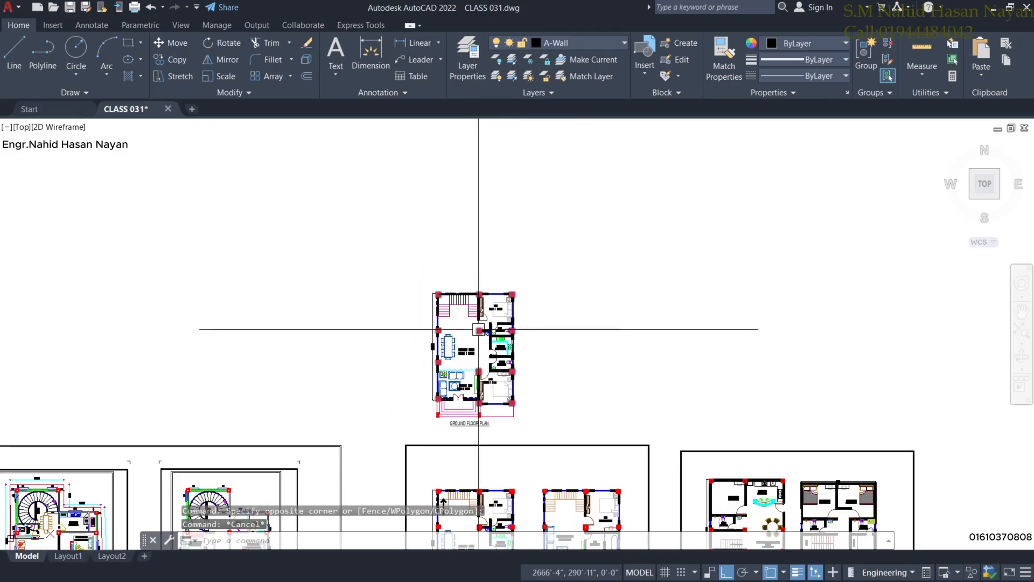
pyautogui.moveTo(444, 377); pyautogui.dragTo(493, 277, button='middle')
# Pan from the floor plans across the empty area toward the SET BACK plan.
pyautogui.moveTo(643, 370); pyautogui.dragTo(581, 328, button='middle')
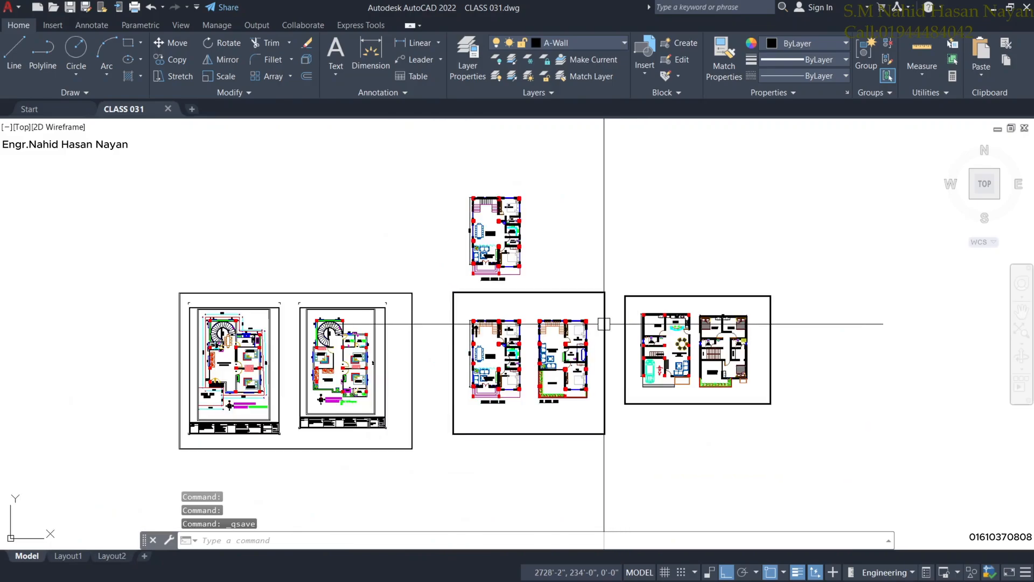
pyautogui.moveTo(605, 323); pyautogui.dragTo(642, 158, button='middle')
pyautogui.moveTo(408, 359); pyautogui.dragTo(642, 288, button='middle')
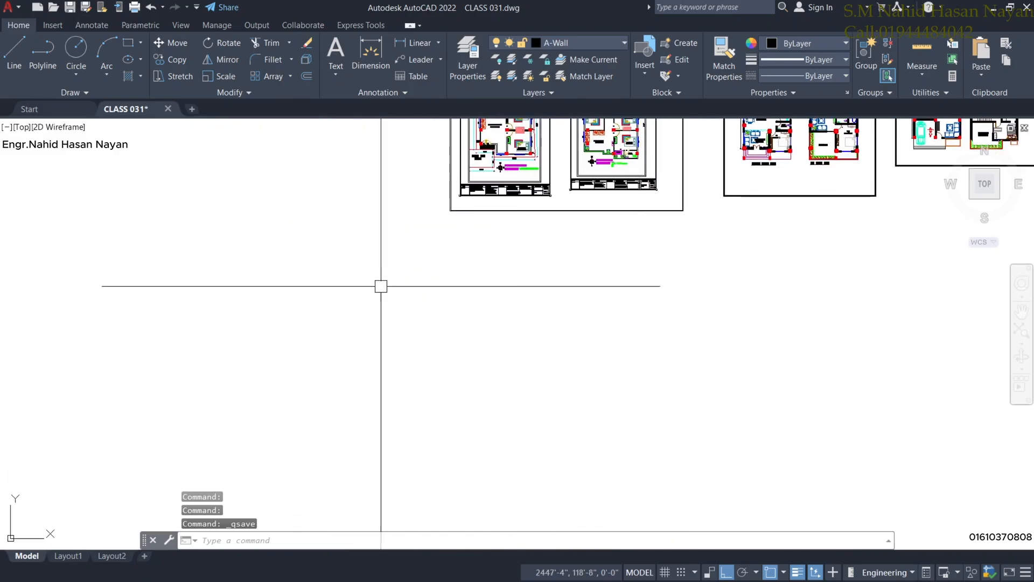
pyautogui.scroll(-4, 381, 286)
pyautogui.moveTo(354, 322); pyautogui.dragTo(664, 263, button='middle')
# Centre the SET BACK RULES sheet on screen and box-select the small plan beside the diagram.
pyautogui.scroll(4, 362, 260)
pyautogui.scroll(-4, 364, 260)
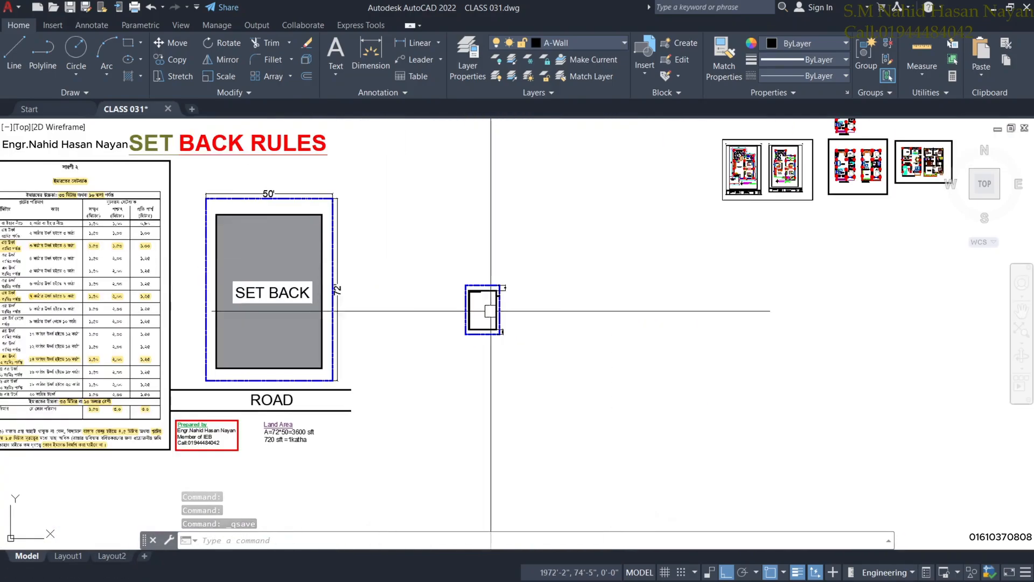
pyautogui.moveTo(741, 226); pyautogui.dragTo(695, 244, button='middle')
pyautogui.moveTo(792, 185); pyautogui.dragTo(735, 229, button='middle')
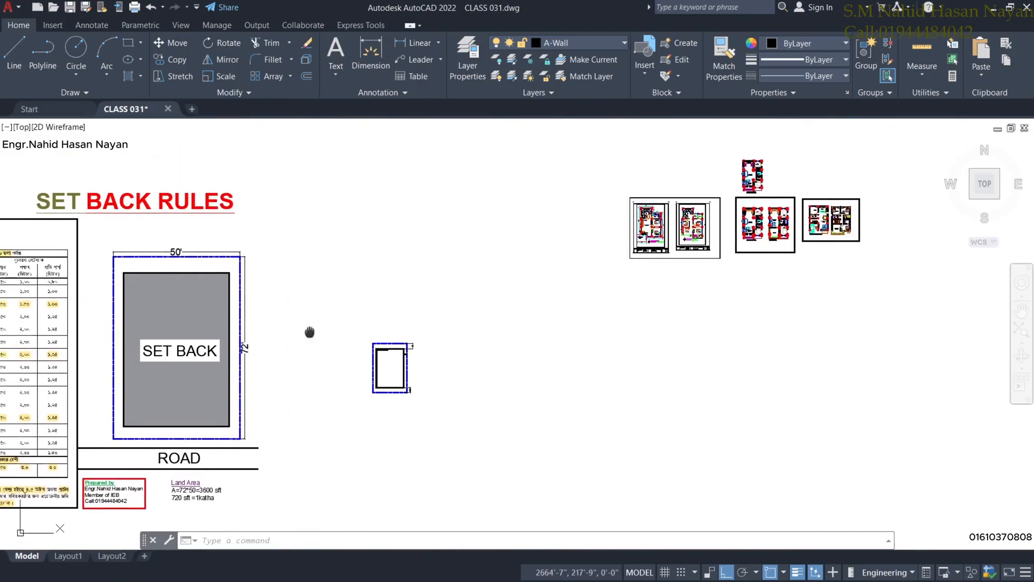
pyautogui.moveTo(312, 335)
pyautogui.mouseDown(button='middle')
pyautogui.moveTo(504, 238)
pyautogui.moveTo(540, 242)
pyautogui.mouseUp(button='middle')
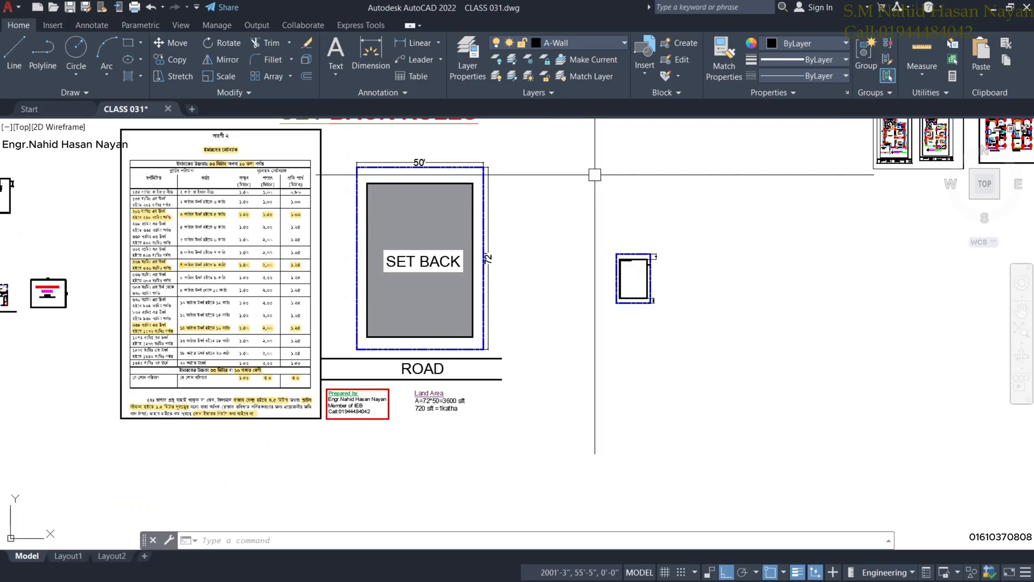
pyautogui.moveTo(197, 336); pyautogui.dragTo(199, 341, button='middle')
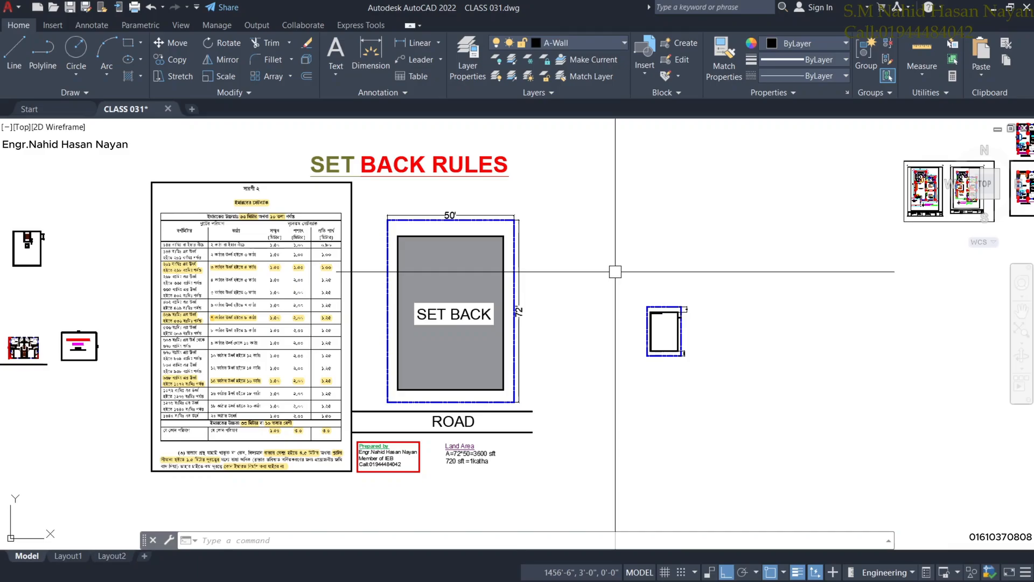
pyautogui.moveTo(694, 345); pyautogui.dragTo(660, 338, button='middle')
# Erase the small plan right of the SET BACK diagram and open the Layer Properties manager.
pyautogui.click(562, 257)
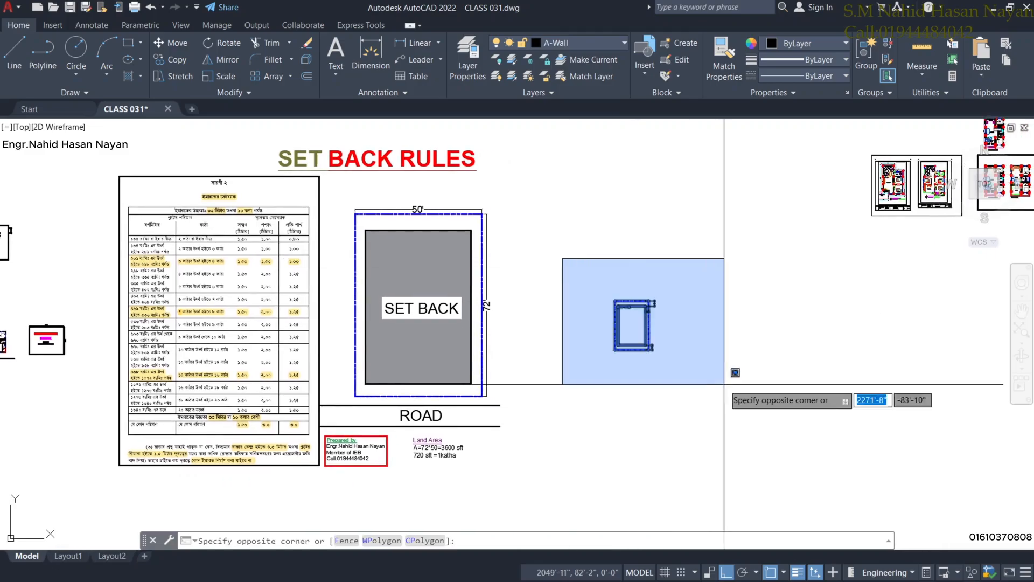
pyautogui.click(726, 383)
pyautogui.rightClick(648, 186)
pyautogui.click(722, 263)
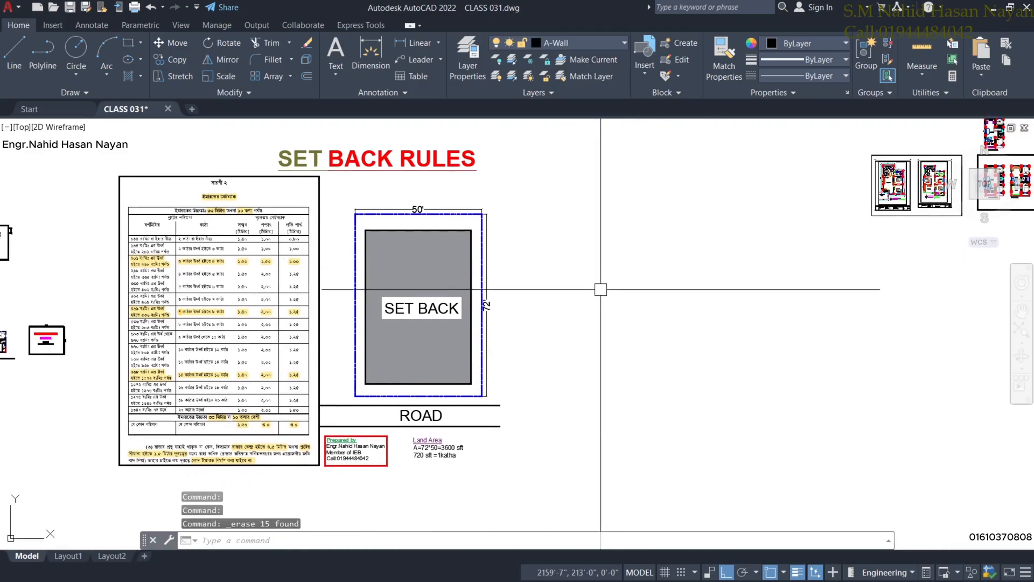
pyautogui.moveTo(600, 288); pyautogui.dragTo(518, 311, button='middle')
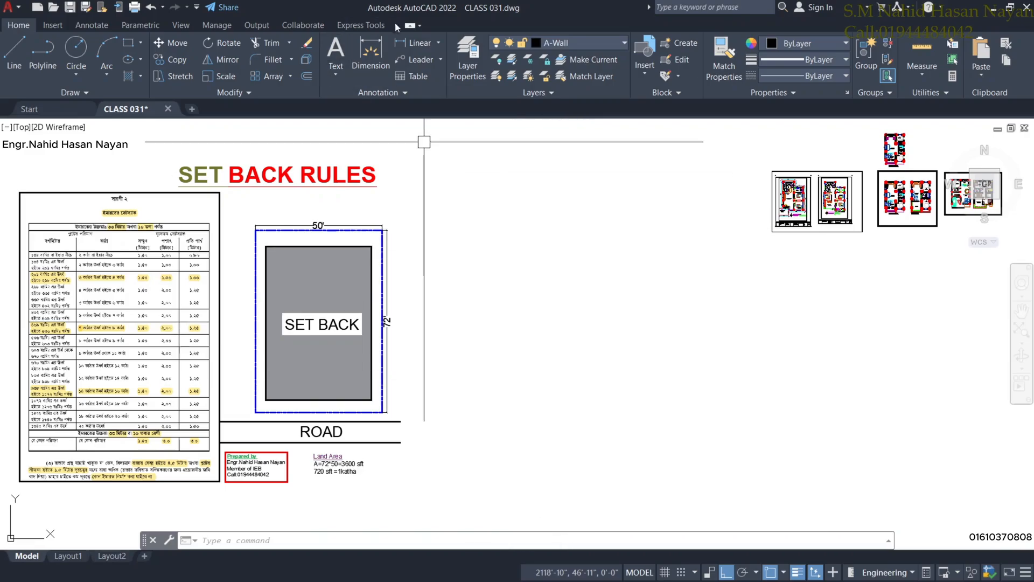
pyautogui.click(477, 64)
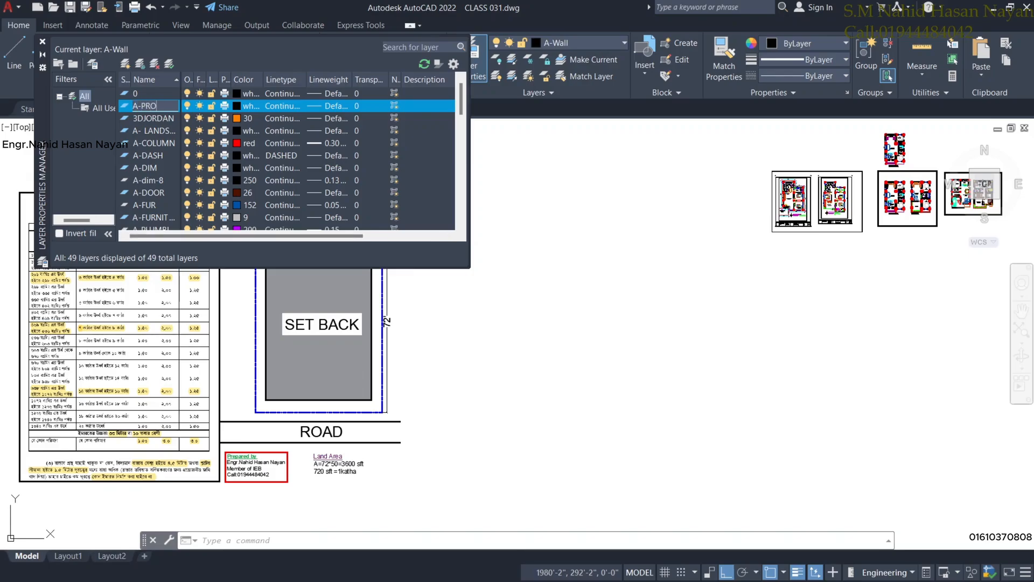
# Give layer A-PROPERT a blue colour, DASHDOT linetype and 0.30 mm lineweight.
pyautogui.click(237, 106)
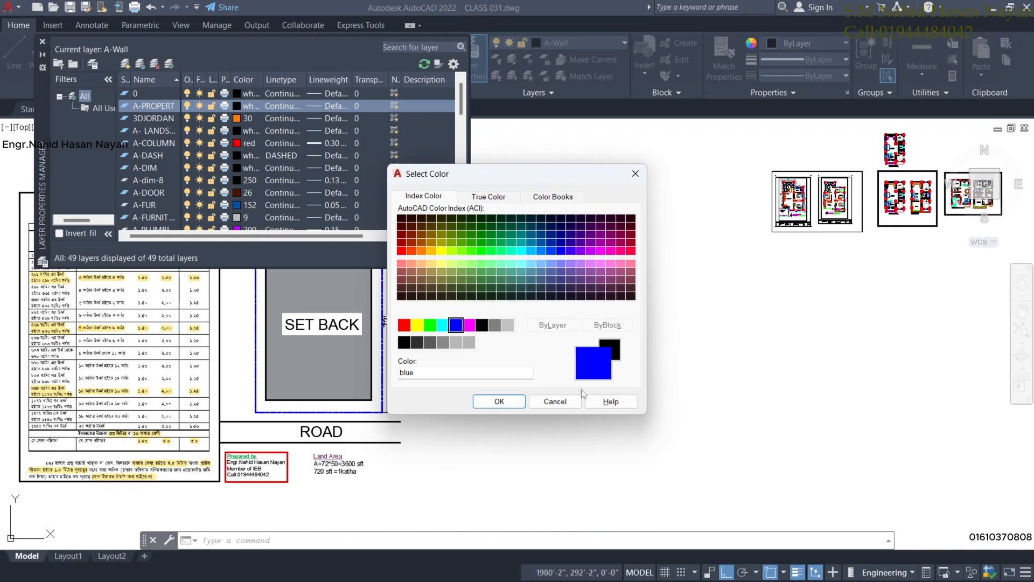
pyautogui.click(499, 402)
pyautogui.click(290, 107)
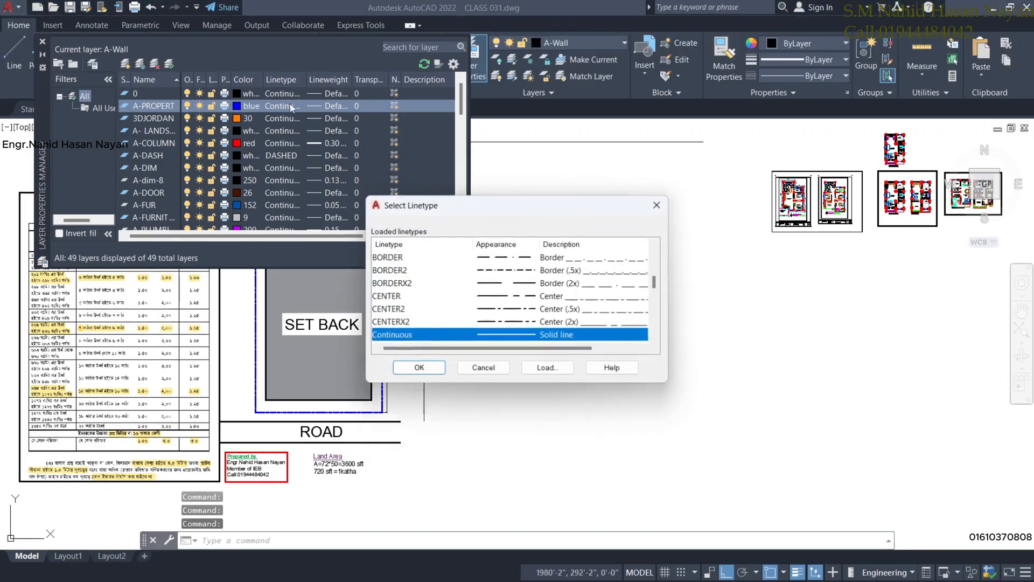
pyautogui.scroll(5, 536, 317)
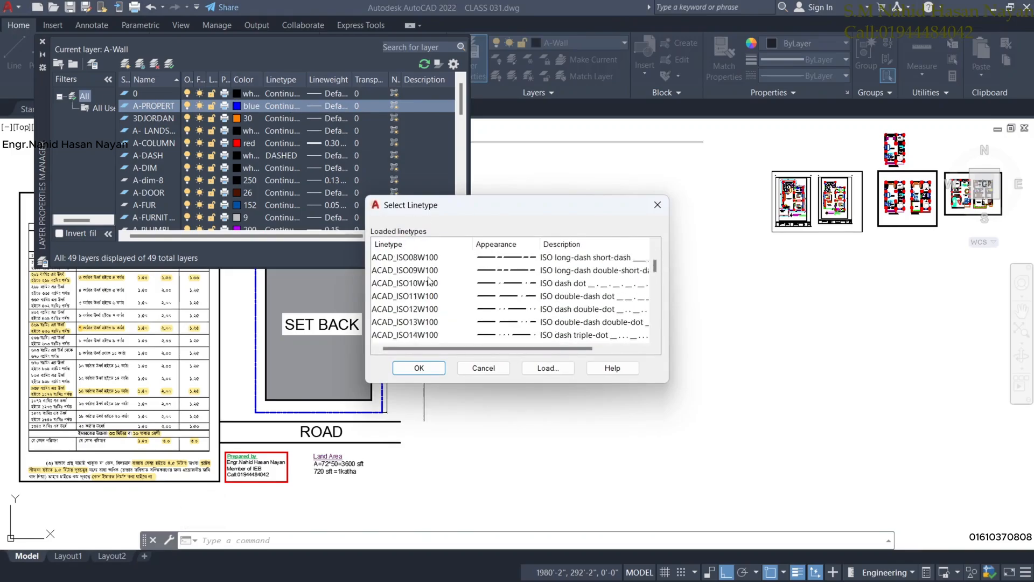
pyautogui.scroll(-4, 429, 280)
pyautogui.click(496, 309)
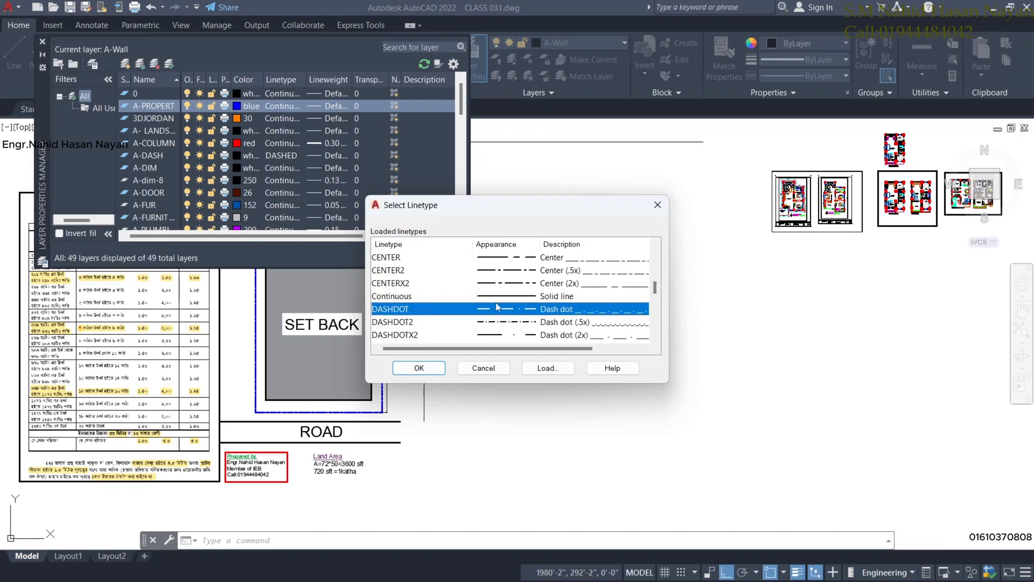
pyautogui.click(430, 371)
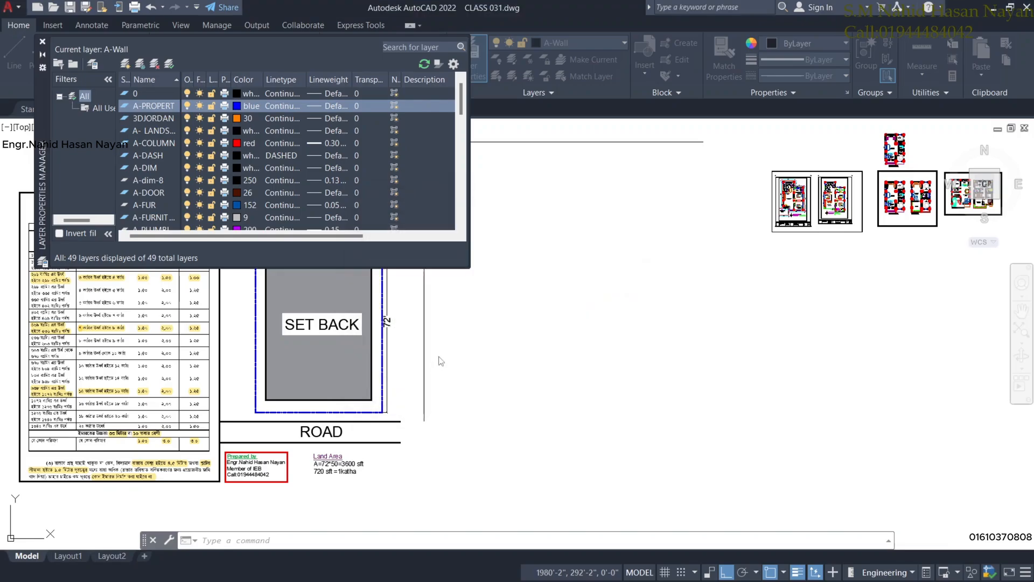
pyautogui.click(325, 107)
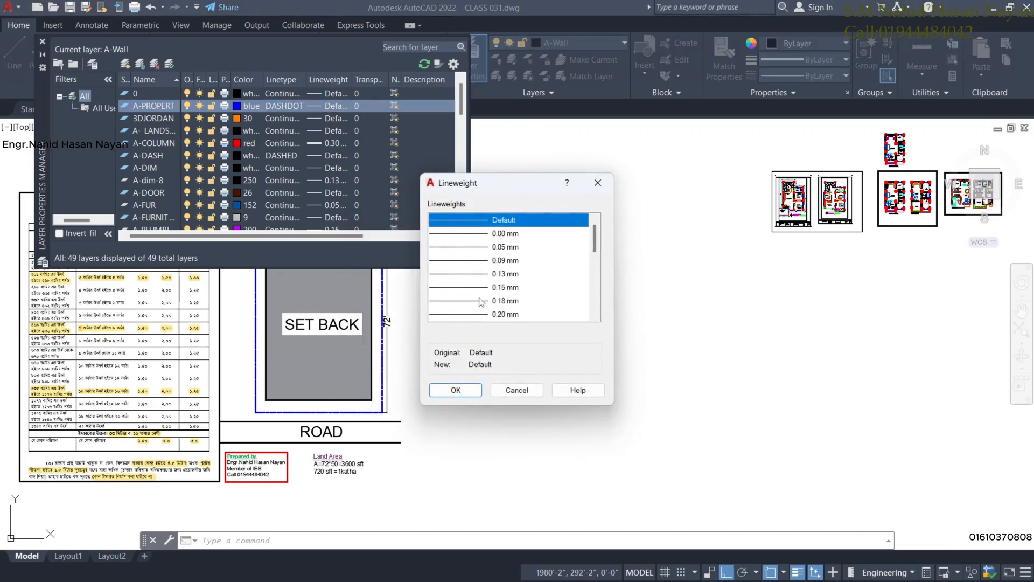
pyautogui.scroll(-1, 488, 305)
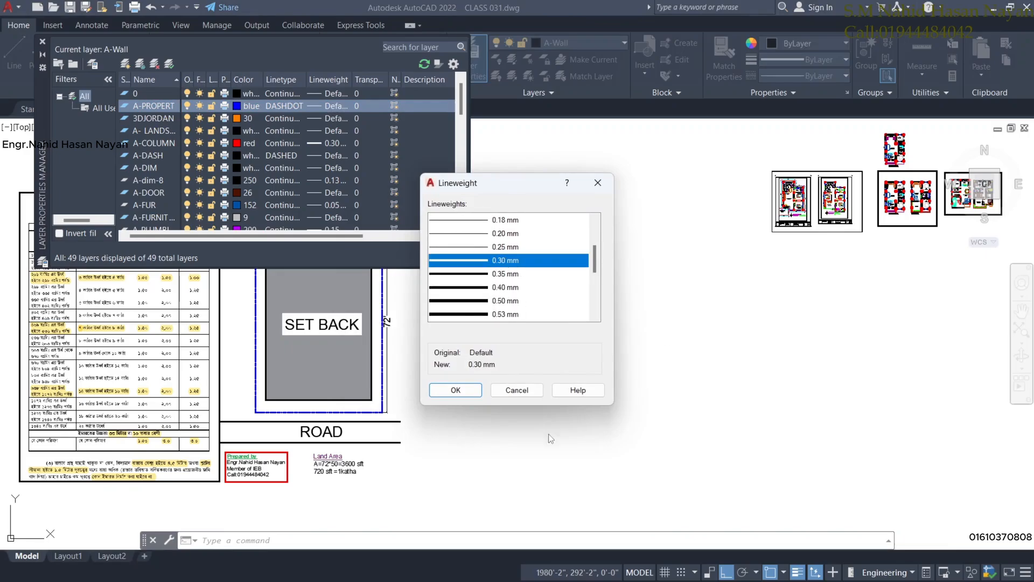
pyautogui.click(454, 390)
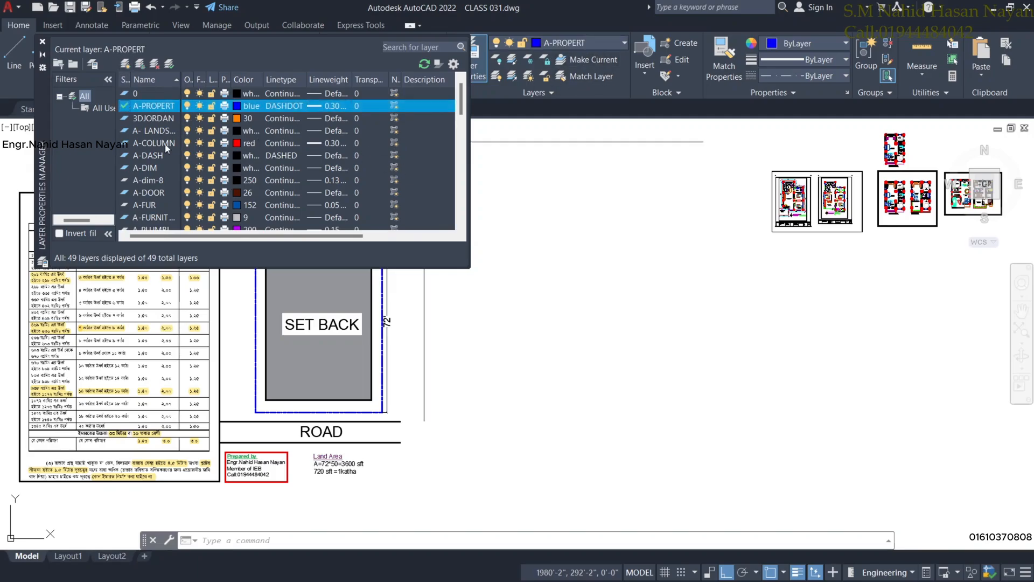
# Draw a 50' by 72' rectangle beside the SET BACK diagram and centre it in view.
pyautogui.click(42, 42)
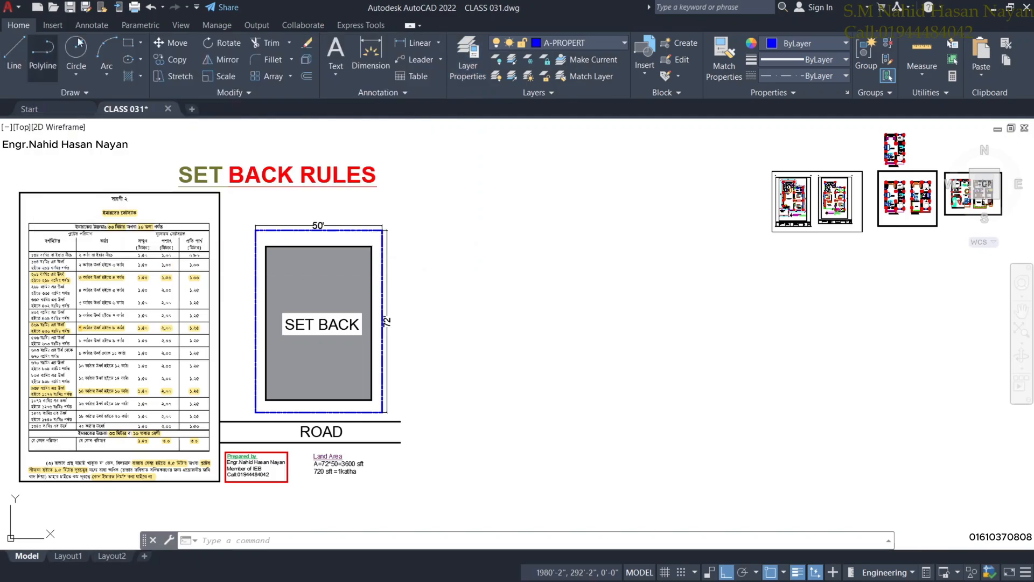
pyautogui.click(128, 43)
pyautogui.click(512, 232)
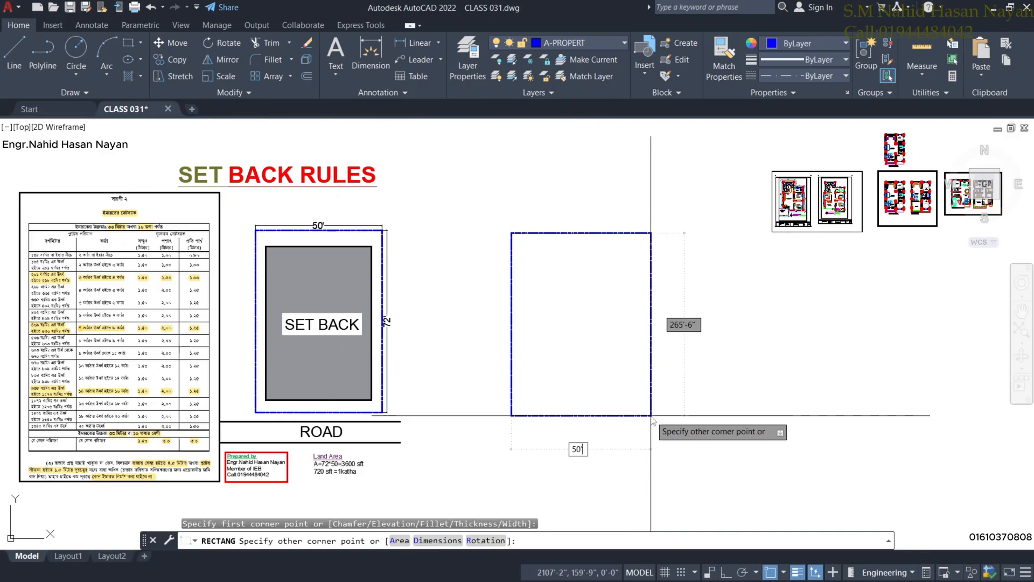
pyautogui.write('50')
pyautogui.press('Tab')
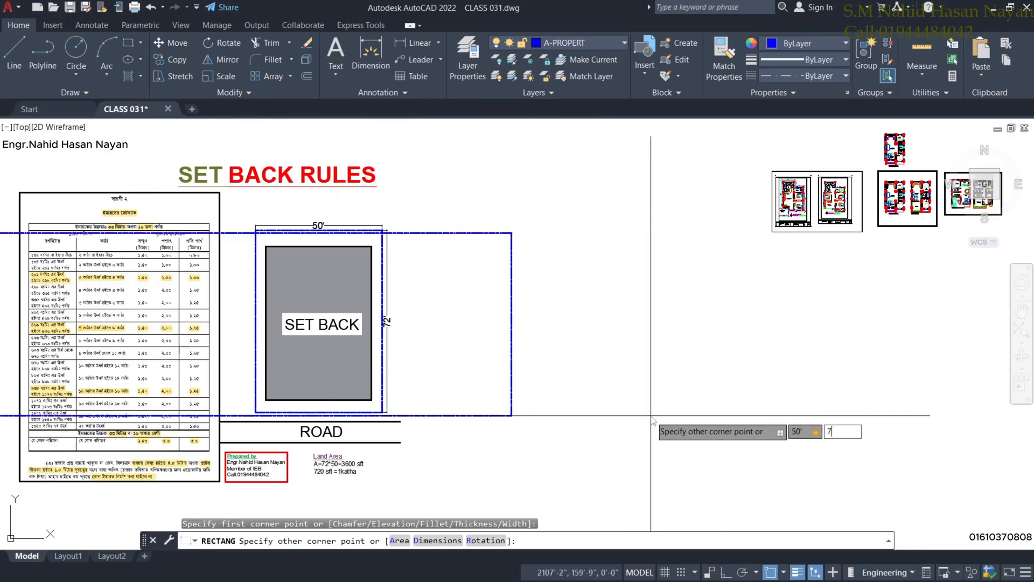
pyautogui.write('72')
pyautogui.press('Return')
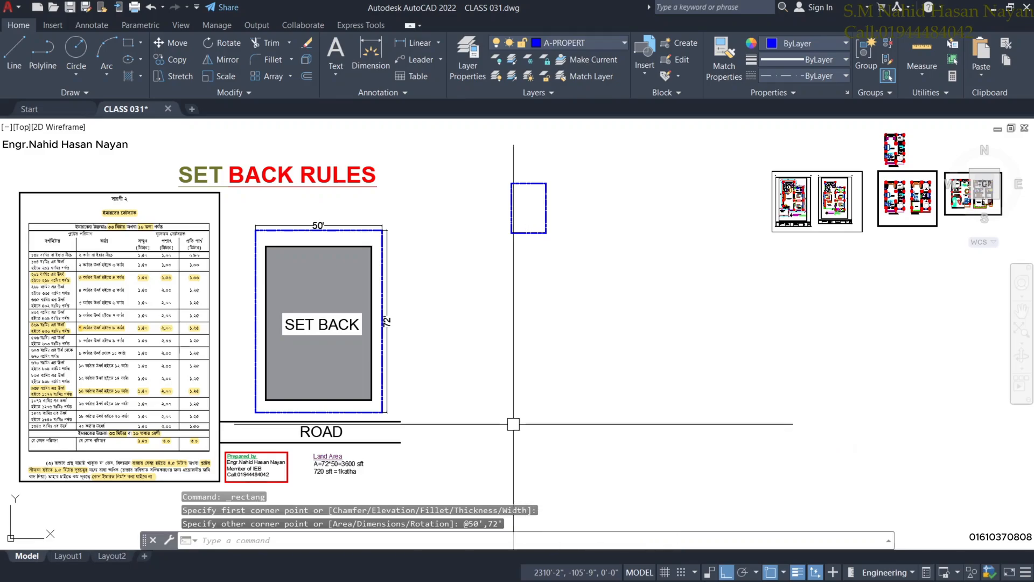
pyautogui.scroll(4, 518, 231)
pyautogui.moveTo(509, 204); pyautogui.dragTo(512, 309, button='middle')
pyautogui.scroll(2, 555, 314)
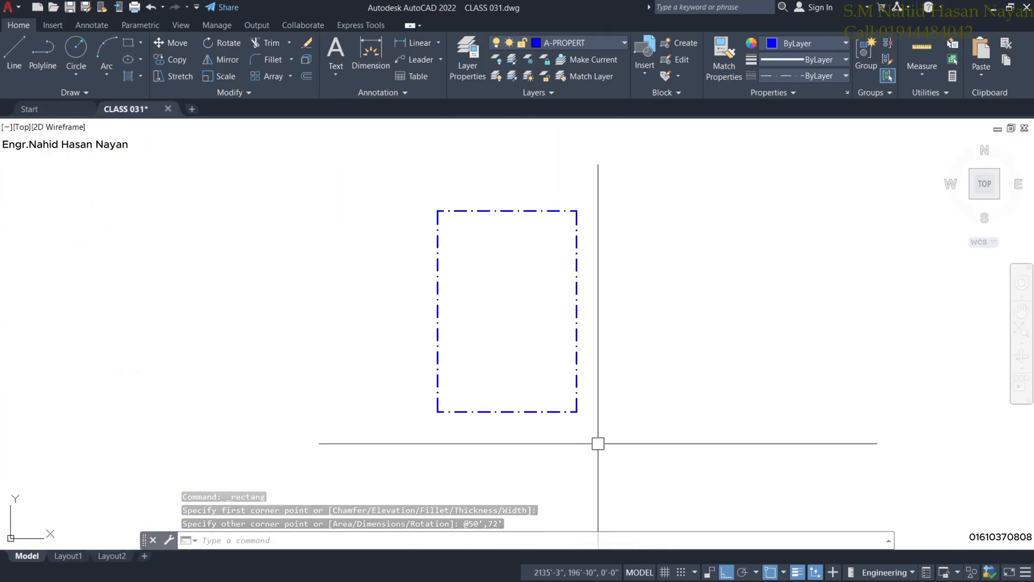
# Make A-DIM the current layer and dimension the rectangle's top edge as 50'.
pyautogui.click(370, 51)
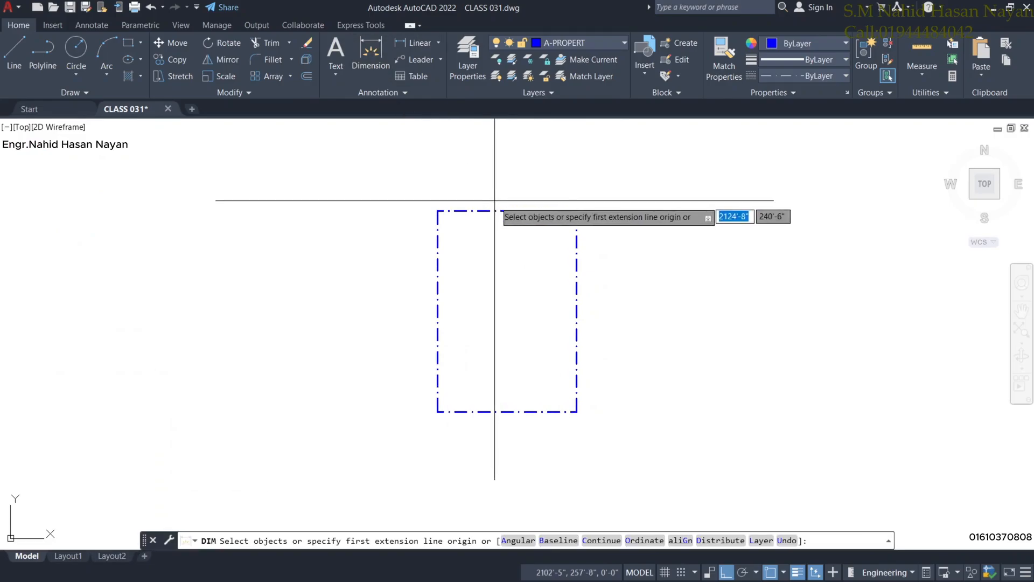
pyautogui.click(622, 45)
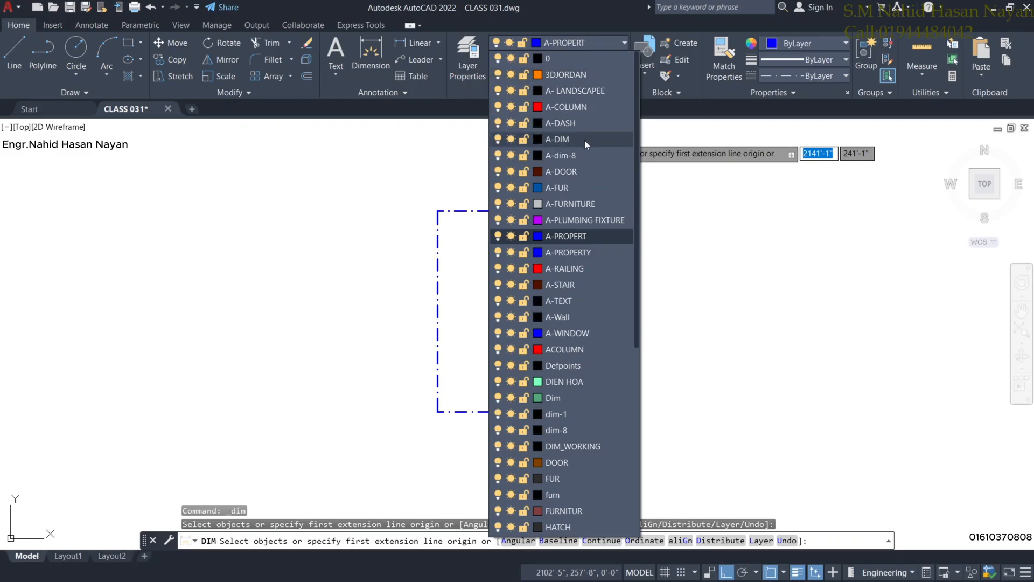
pyautogui.click(582, 140)
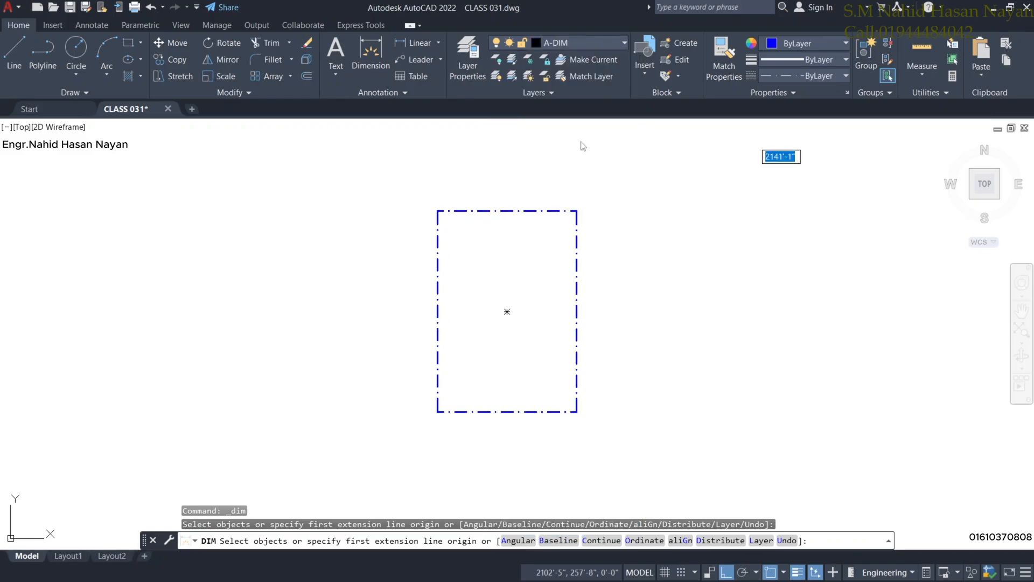
pyautogui.click(544, 210)
pyautogui.click(547, 199)
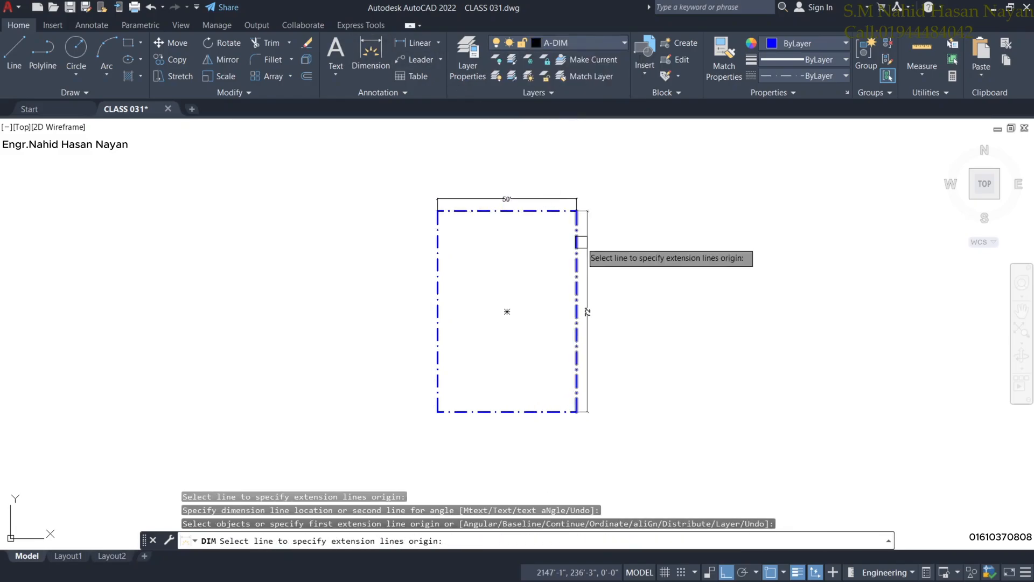
# Add the 72' dimension along the right edge and centre the dimensioned plot.
pyautogui.click(580, 280)
pyautogui.click(587, 237)
pyautogui.rightClick(623, 190)
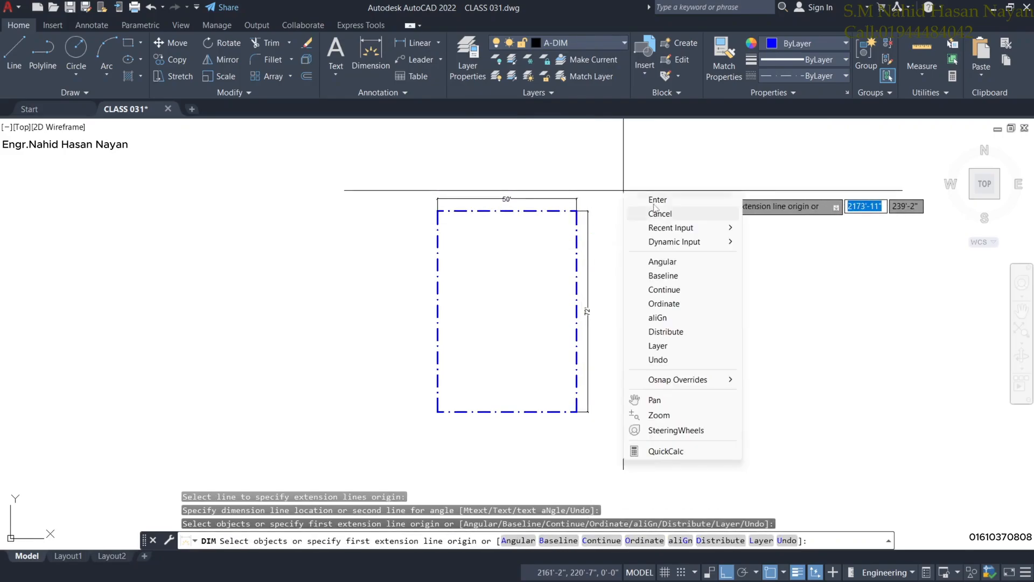
pyautogui.click(641, 201)
pyautogui.scroll(4, 538, 245)
pyautogui.scroll(-2, 540, 250)
pyautogui.scroll(-2, 540, 250)
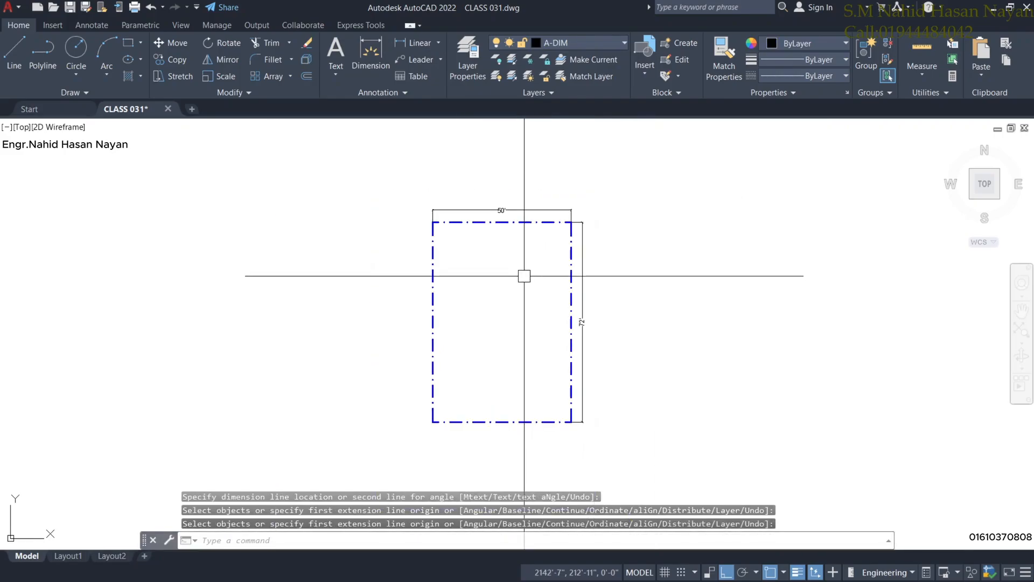
pyautogui.moveTo(524, 275); pyautogui.dragTo(518, 264, button='middle')
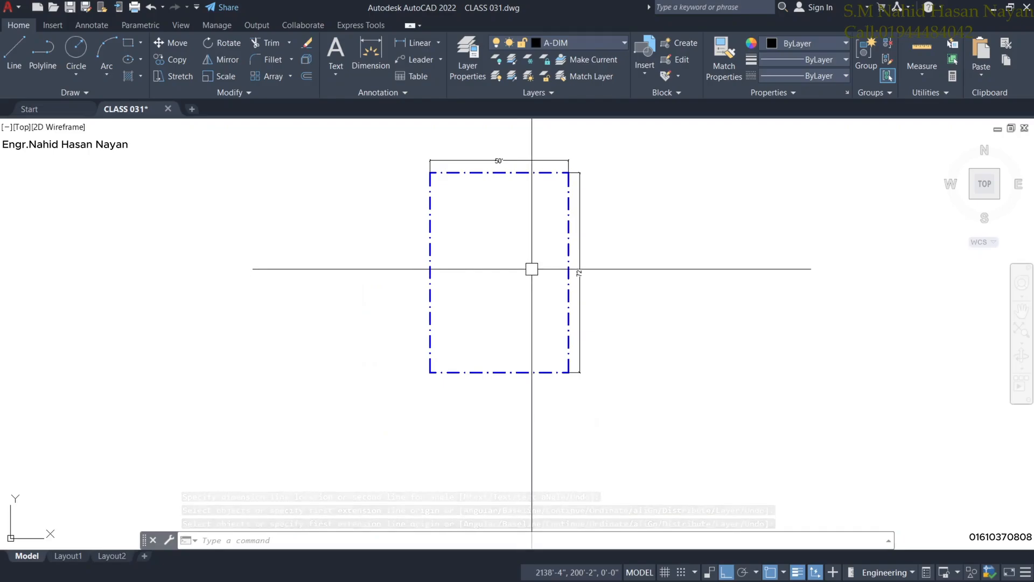
pyautogui.scroll(2, 508, 180)
pyautogui.moveTo(506, 184); pyautogui.dragTo(506, 211, button='middle')
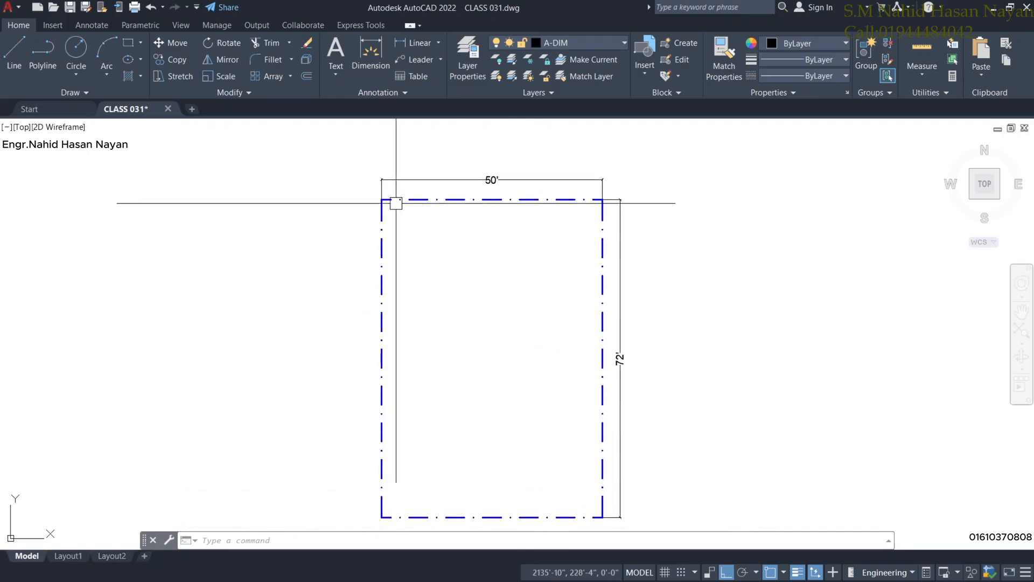
pyautogui.moveTo(577, 439); pyautogui.dragTo(577, 420, button='middle')
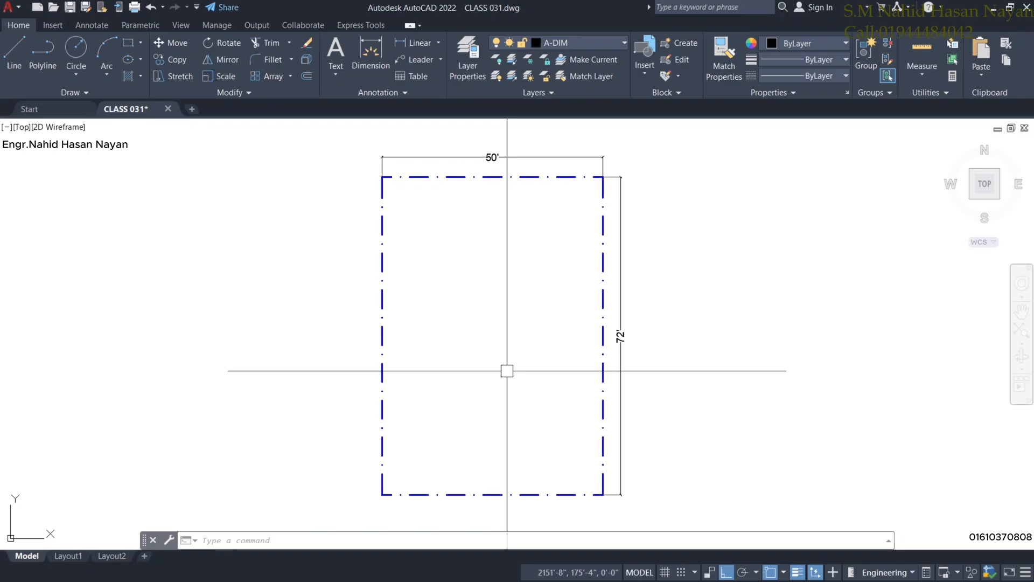
pyautogui.scroll(-4, 507, 366)
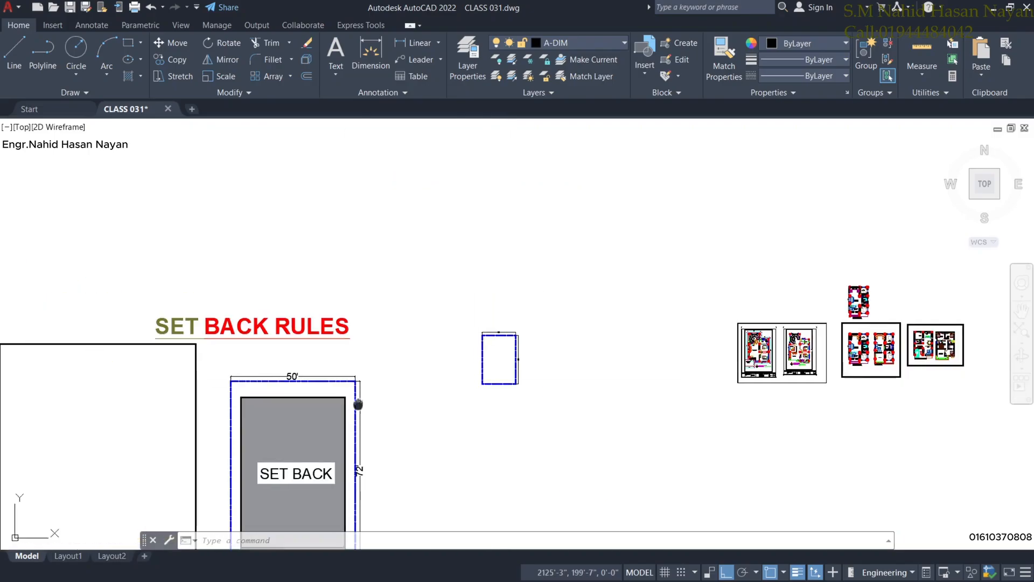
# Zoom in on the SET BACK RULES table showing 1.50 m front/rear and 1.00 m side setbacks.
pyautogui.moveTo(496, 358); pyautogui.dragTo(642, 284, button='middle')
pyautogui.scroll(2, 381, 258)
pyautogui.moveTo(385, 299); pyautogui.dragTo(573, 196, button='middle')
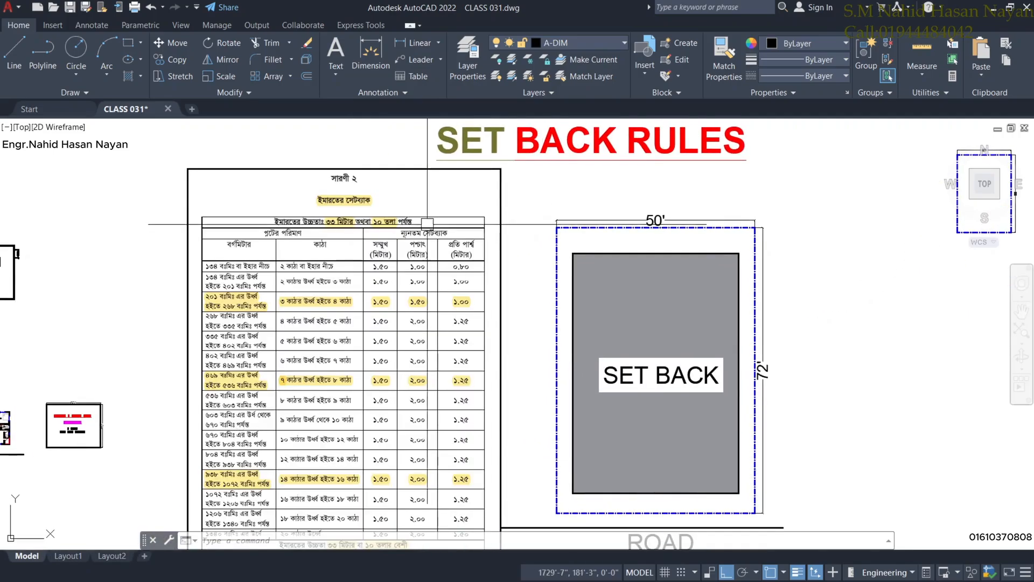
pyautogui.moveTo(344, 286)
pyautogui.mouseDown(button='middle')
pyautogui.moveTo(405, 196)
pyautogui.moveTo(415, 259)
pyautogui.mouseUp(button='middle')
pyautogui.scroll(-2, 399, 212)
pyautogui.scroll(2, 400, 213)
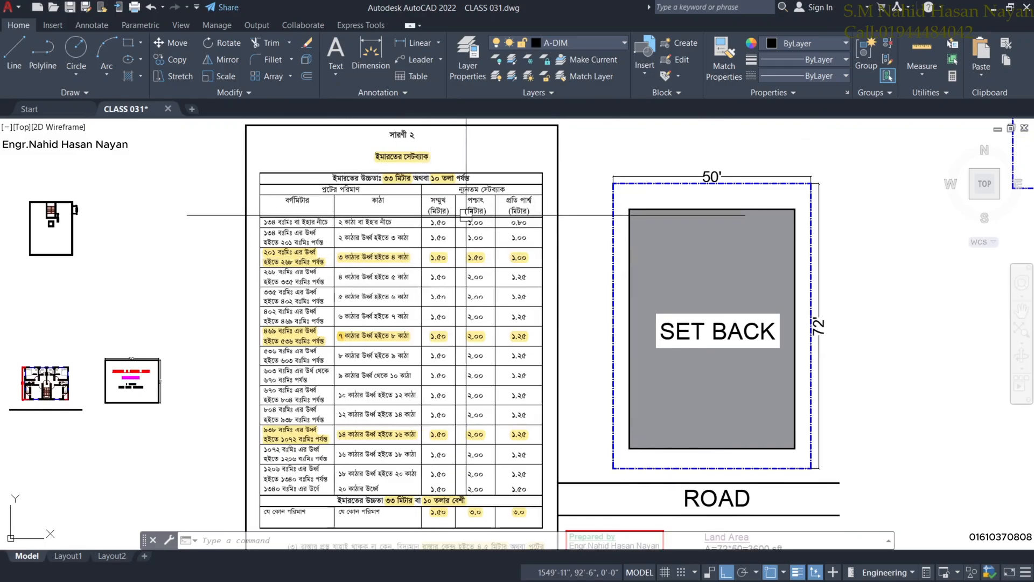
pyautogui.scroll(-2, 466, 216)
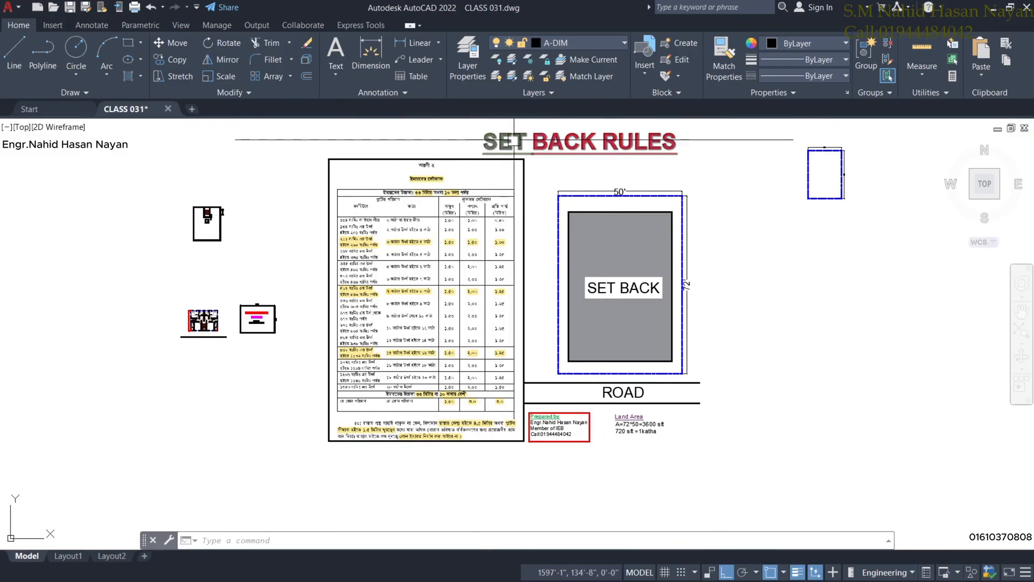
pyautogui.moveTo(743, 199); pyautogui.dragTo(720, 201, button='middle')
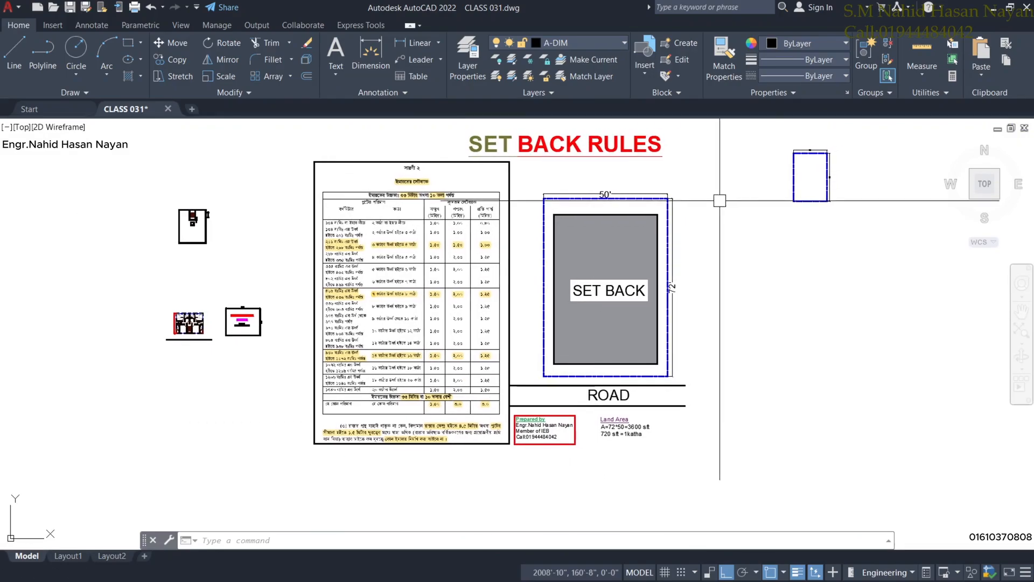
pyautogui.scroll(-6, 504, 192)
pyautogui.scroll(4, 536, 326)
pyautogui.moveTo(407, 175); pyautogui.dragTo(422, 338, button='middle')
pyautogui.scroll(2, 370, 154)
pyautogui.moveTo(374, 163); pyautogui.dragTo(435, 236, button='middle')
pyautogui.scroll(2, 429, 220)
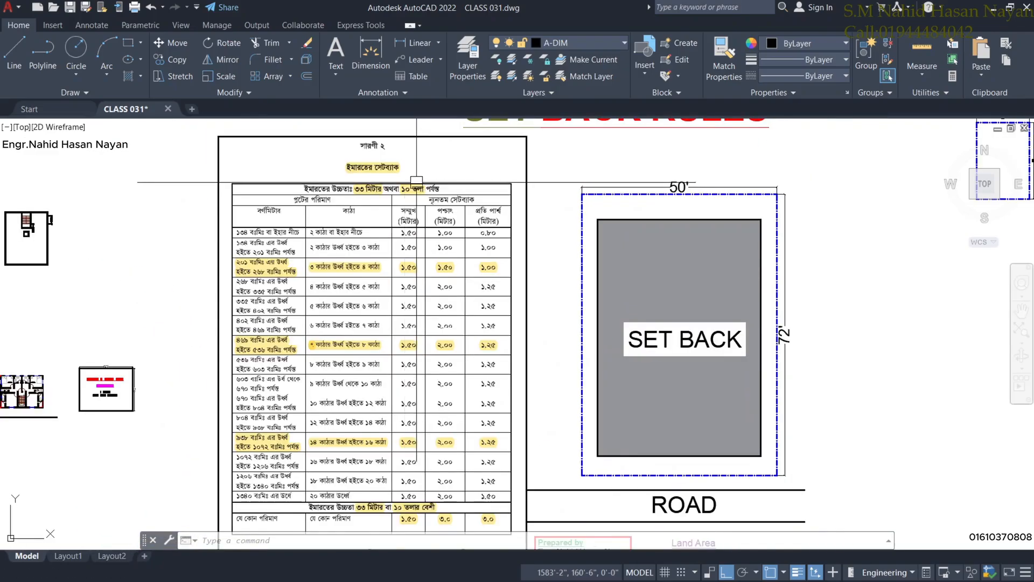
pyautogui.scroll(2, 368, 180)
pyautogui.moveTo(367, 180)
pyautogui.mouseDown(button='middle')
pyautogui.moveTo(366, 252)
pyautogui.moveTo(419, 165)
pyautogui.mouseUp(button='middle')
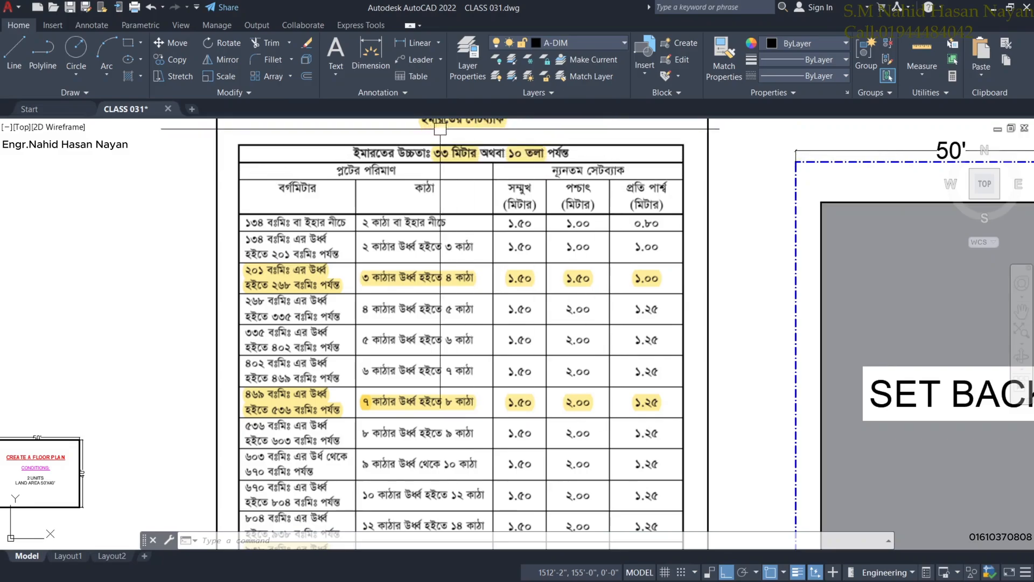
pyautogui.moveTo(430, 269); pyautogui.dragTo(427, 251, button='middle')
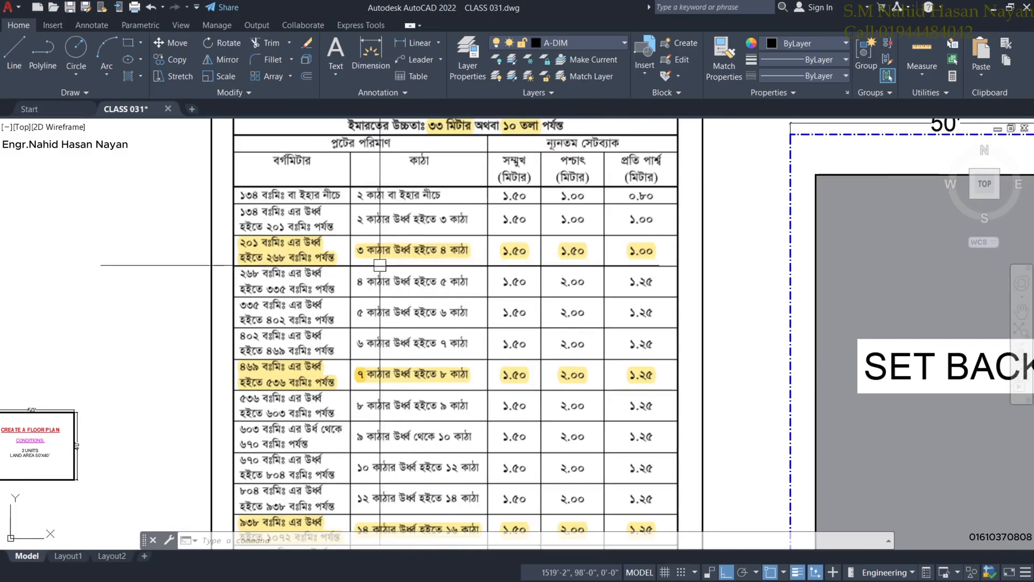
pyautogui.scroll(-5, 476, 220)
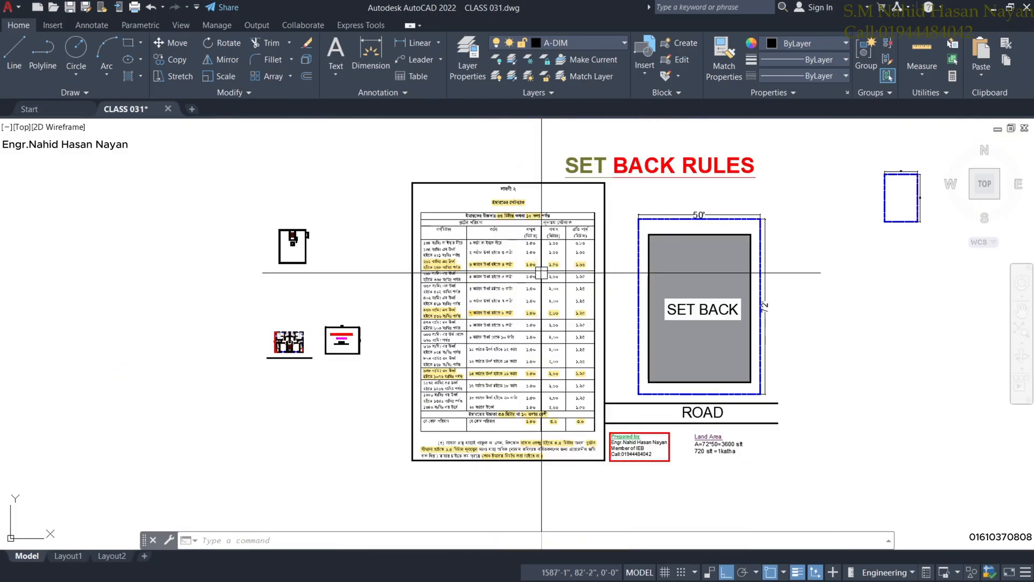
pyautogui.scroll(7, 477, 220)
pyautogui.moveTo(477, 221); pyautogui.dragTo(451, 341, button='middle')
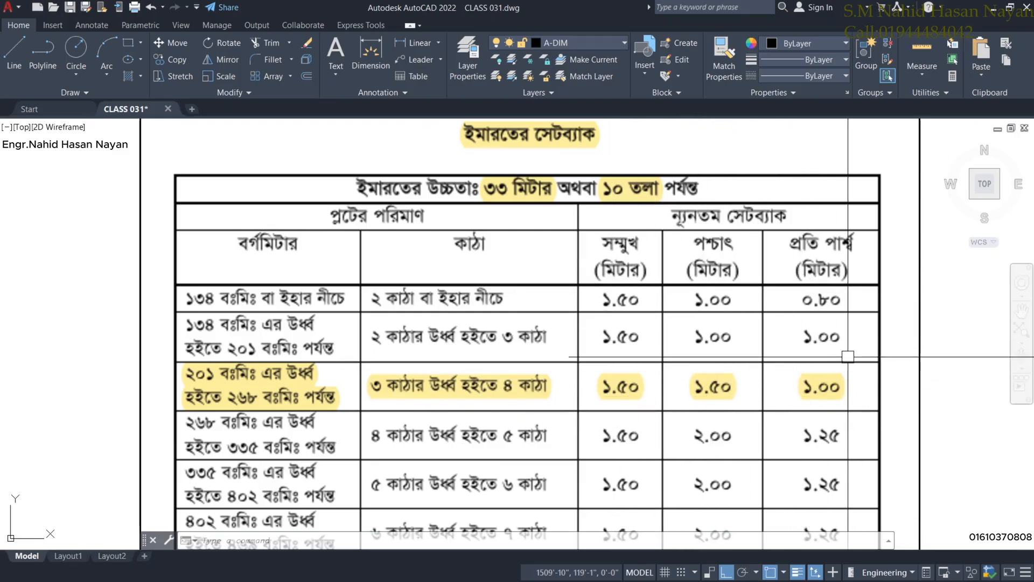
pyautogui.moveTo(706, 425); pyautogui.dragTo(673, 360, button='middle')
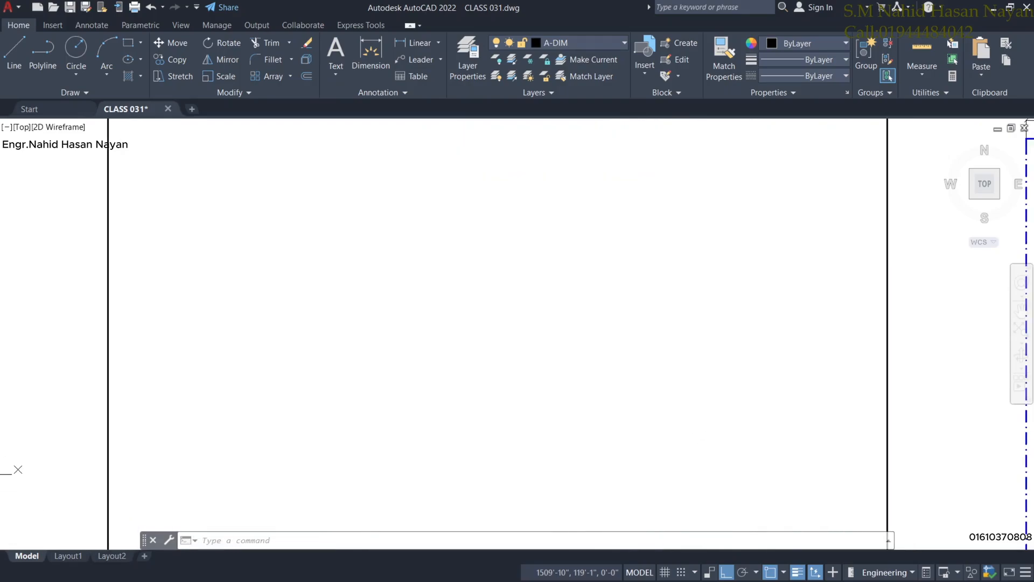
# Pan back to the 50' by 72' plot rectangle and select its dash-dot boundary.
pyautogui.scroll(-4, 521, 366)
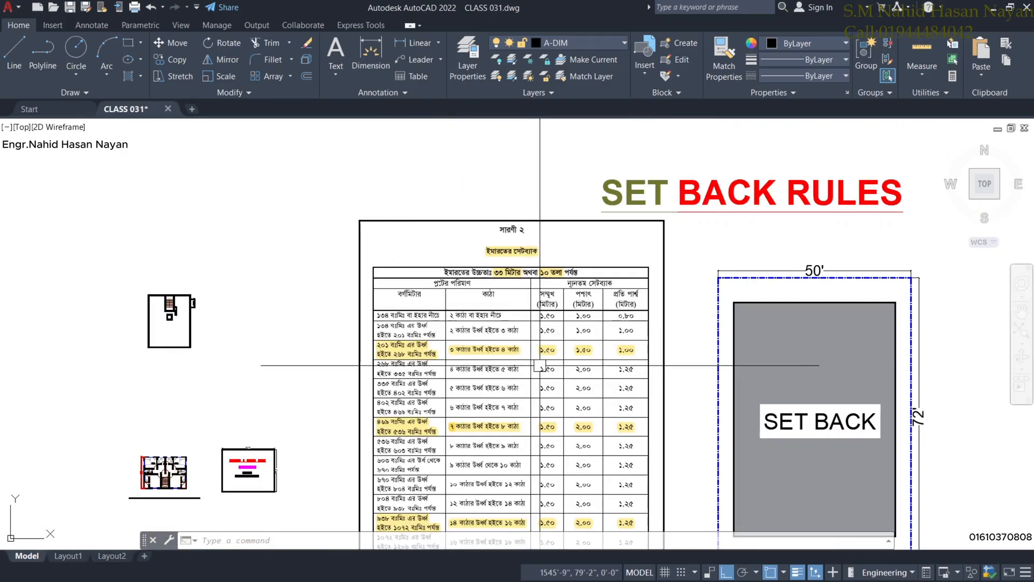
pyautogui.moveTo(630, 335); pyautogui.dragTo(284, 307, button='middle')
pyautogui.scroll(2, 761, 241)
pyautogui.moveTo(761, 241); pyautogui.dragTo(678, 291, button='middle')
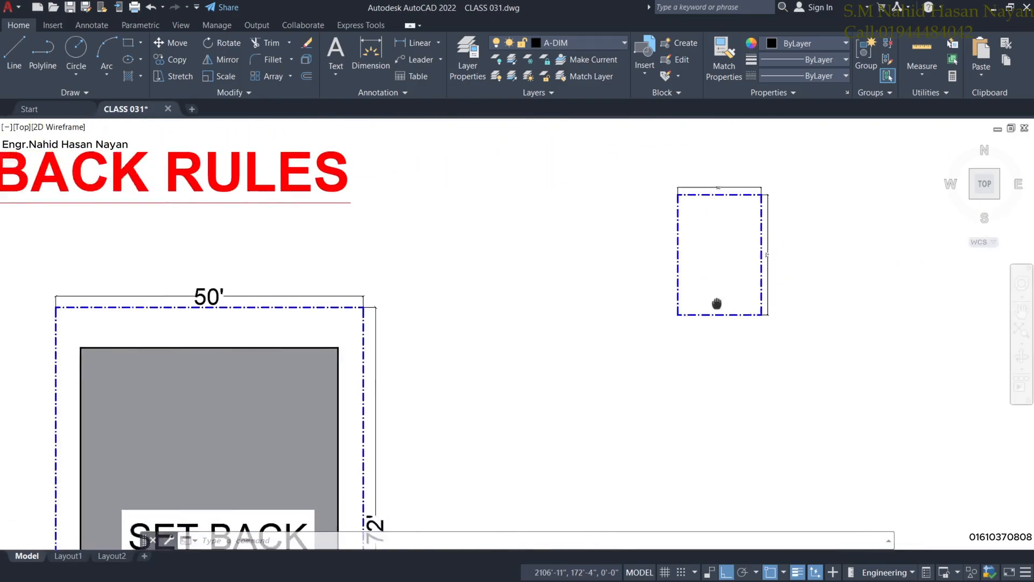
pyautogui.scroll(4, 723, 219)
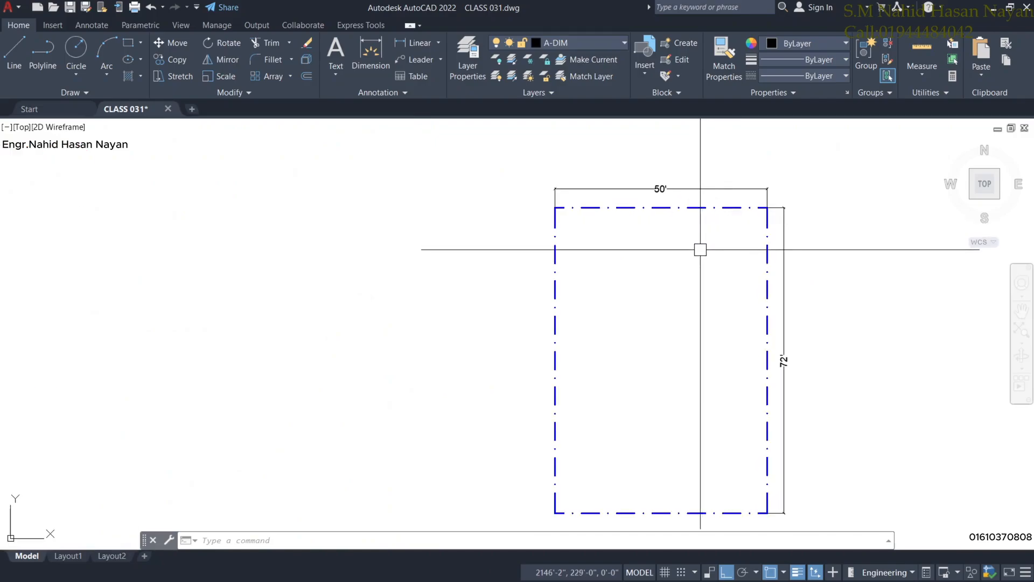
pyautogui.moveTo(691, 330); pyautogui.dragTo(639, 312, button='middle')
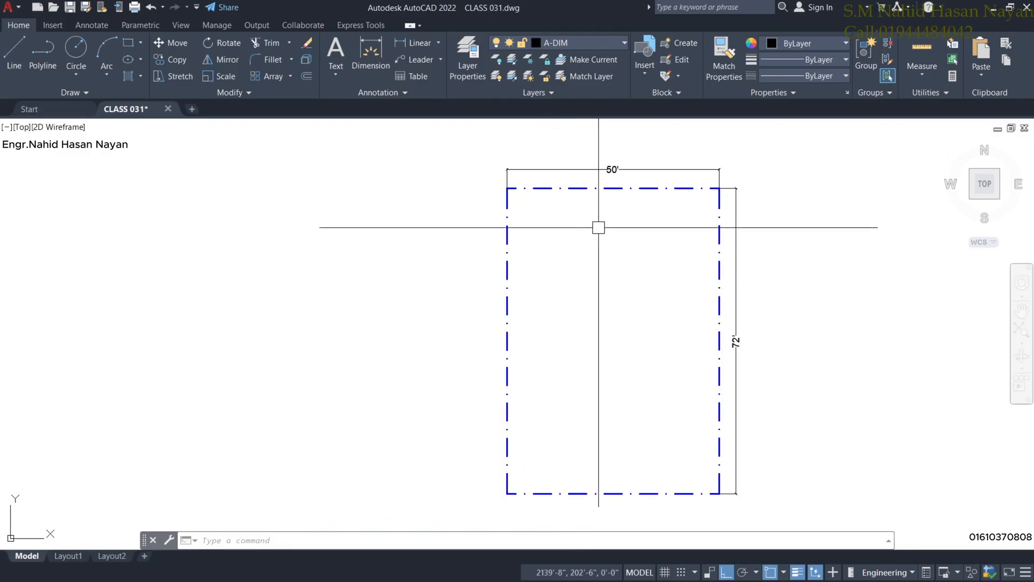
pyautogui.click(560, 188)
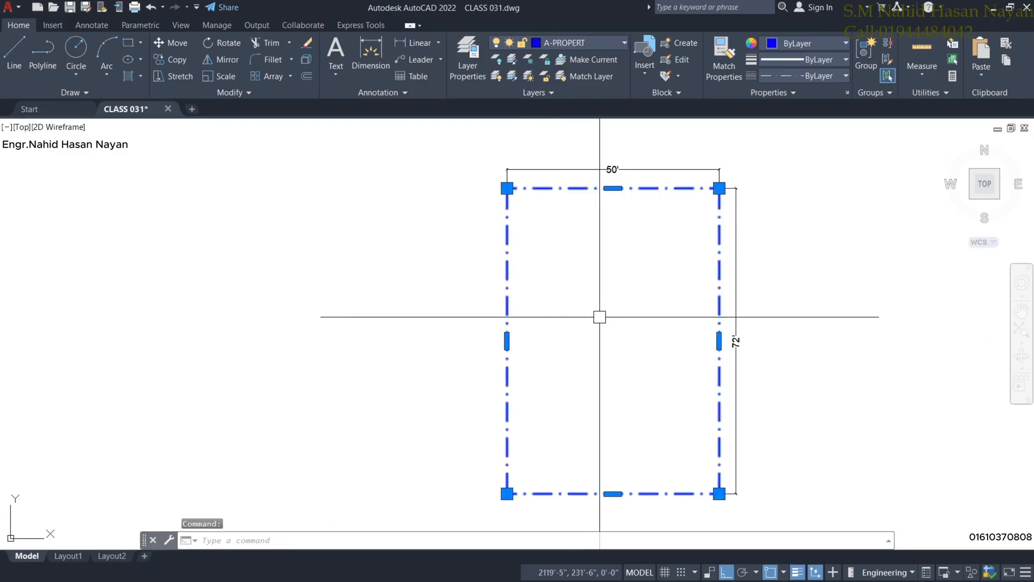
# Check the plot rectangle's properties, then list it to confirm 3600.00 sq ft area and 244'-0" perimeter.
pyautogui.hotkey('ctrl', '1')
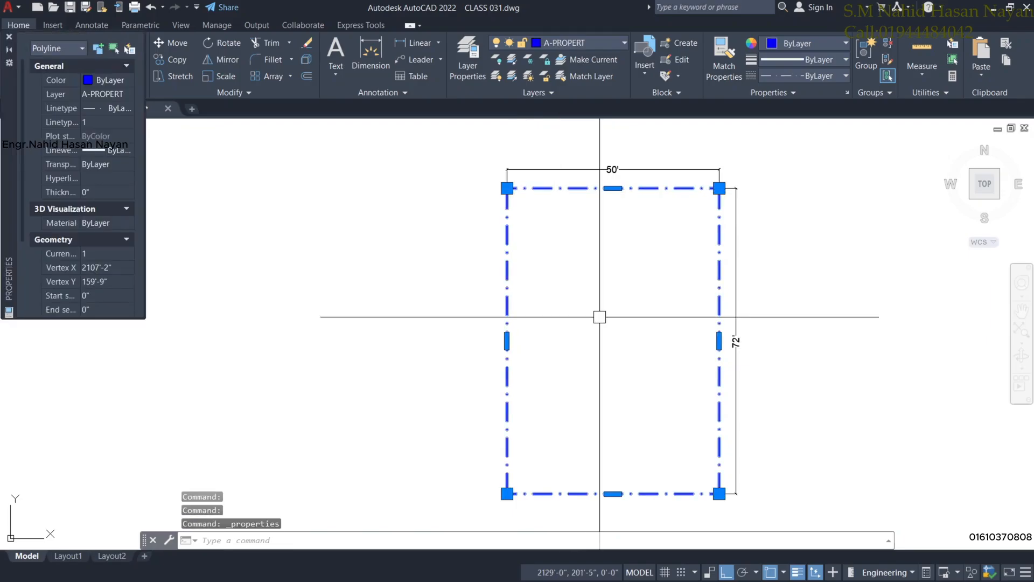
pyautogui.scroll(-3, 80, 239)
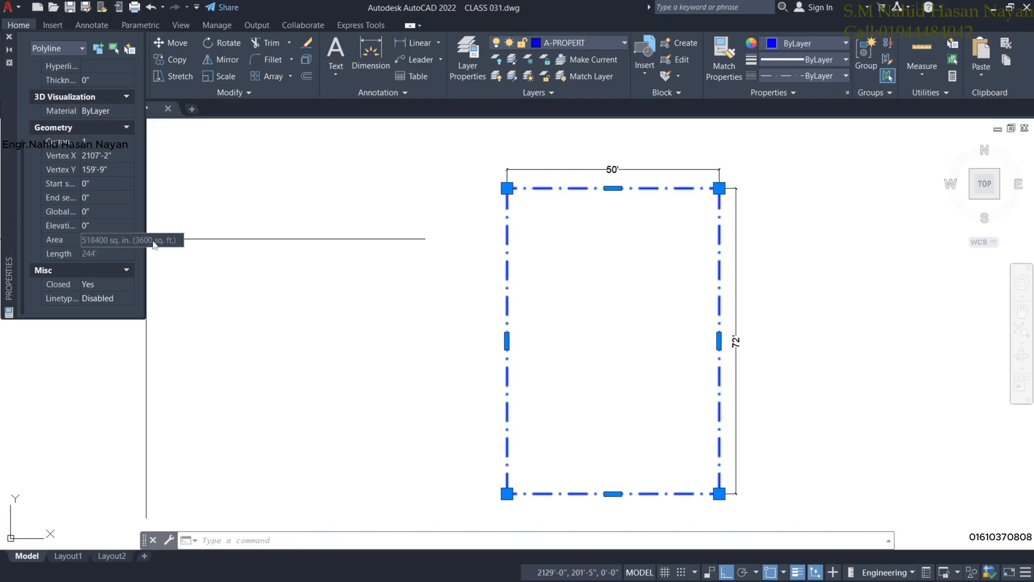
pyautogui.click(9, 37)
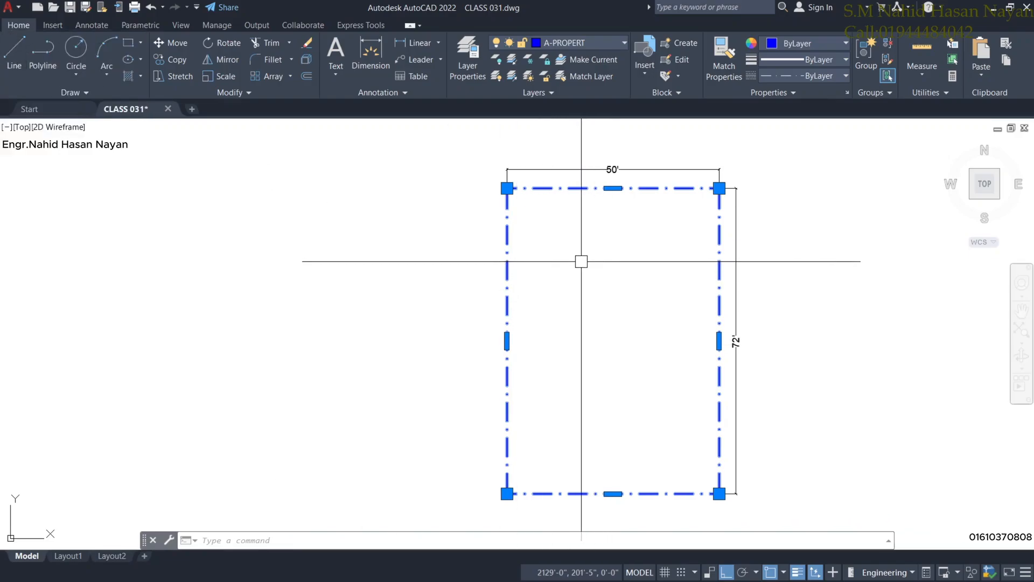
pyautogui.write('4i')
pyautogui.press('Return')
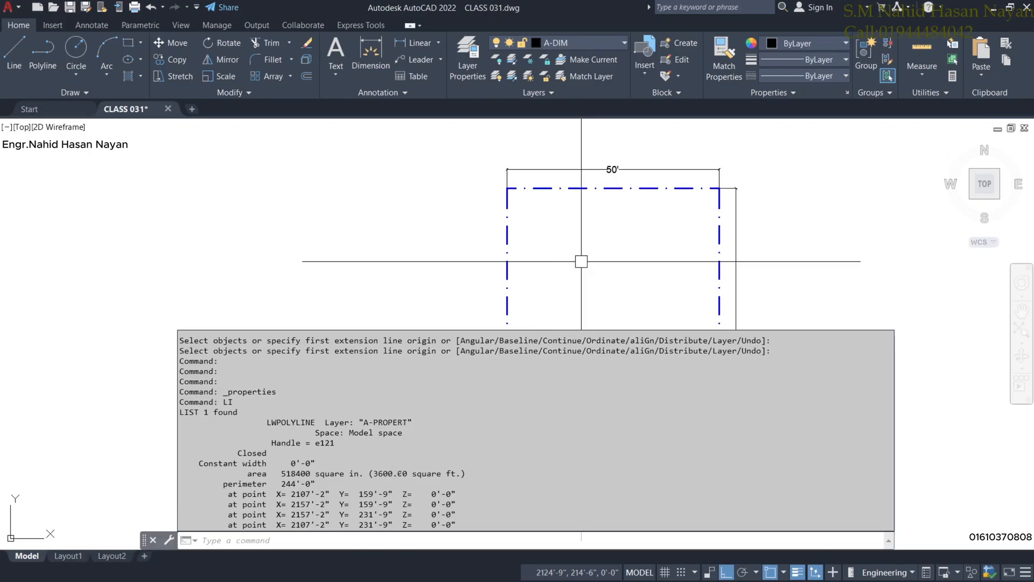
# Highlight the area value in the listing and close the command history window.
pyautogui.moveTo(408, 473); pyautogui.dragTo(377, 473)
pyautogui.press('F2')
pyautogui.scroll(-6, 538, 196)
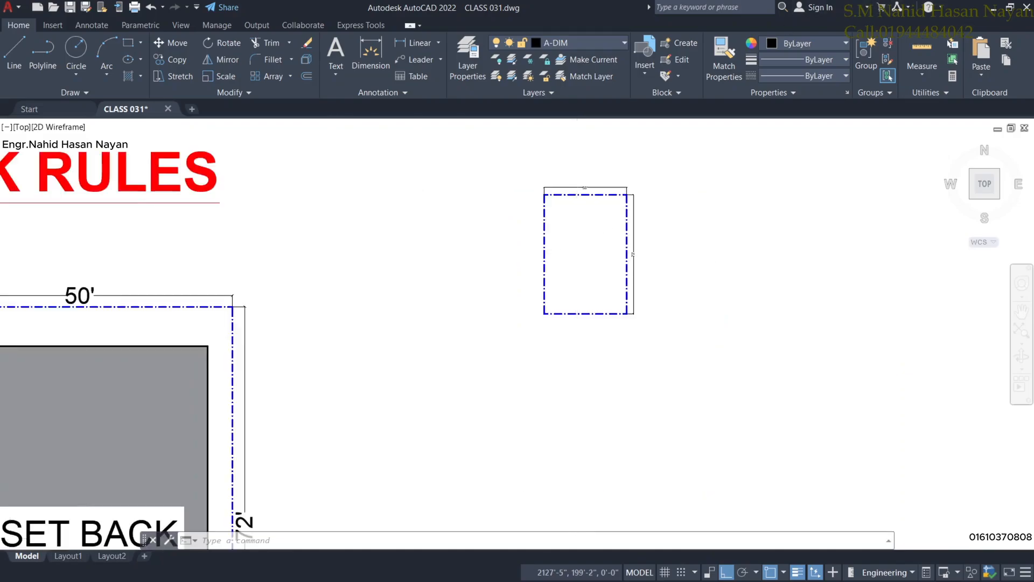
# Move the small plot rectangle and its two dimensions beside the SET BACK diagram, with Ortho off.
pyautogui.click(538, 195)
pyautogui.click(628, 312)
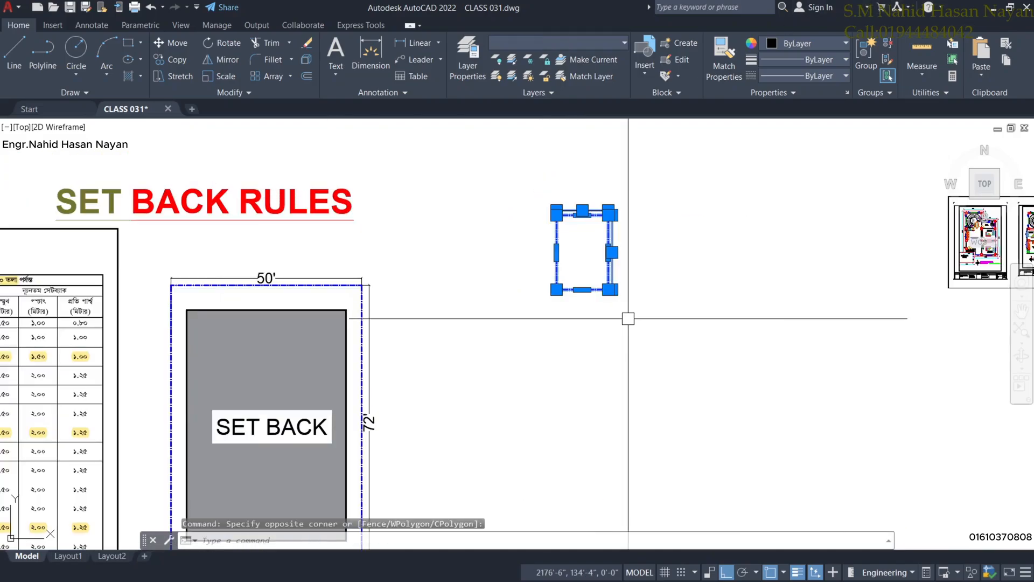
pyautogui.write('M')
pyautogui.press('space')
pyautogui.click(566, 264)
pyautogui.moveTo(482, 425); pyautogui.dragTo(488, 368, button='middle')
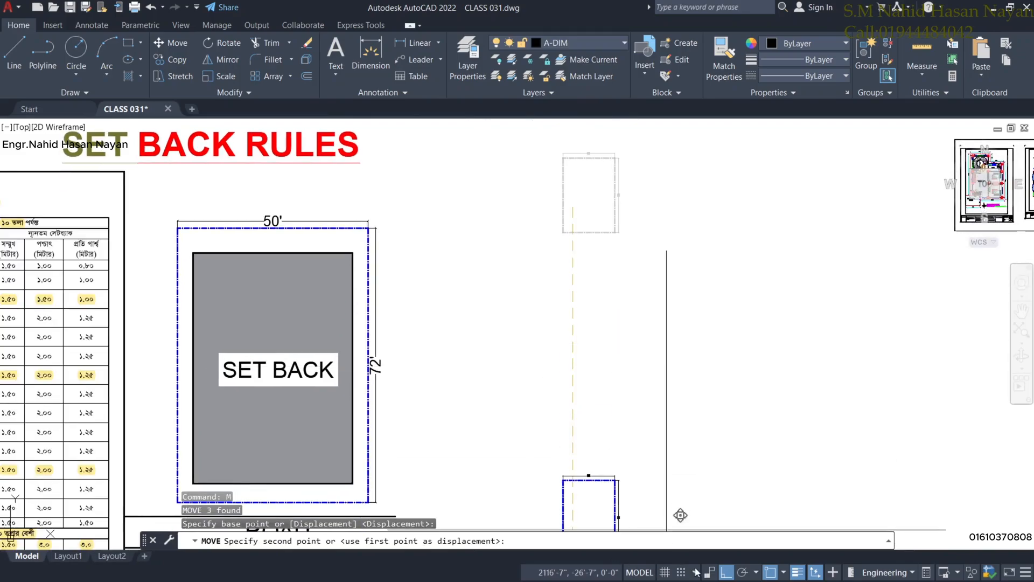
pyautogui.click(727, 572)
pyautogui.click(498, 337)
pyautogui.scroll(3, 429, 306)
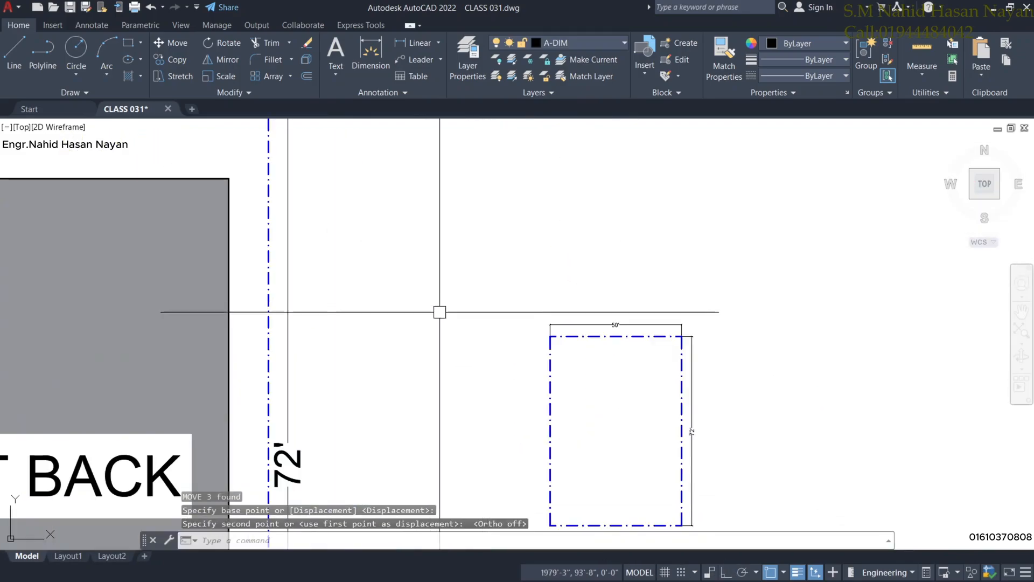
pyautogui.scroll(-3, 438, 307)
pyautogui.moveTo(278, 298); pyautogui.dragTo(627, 271, button='middle')
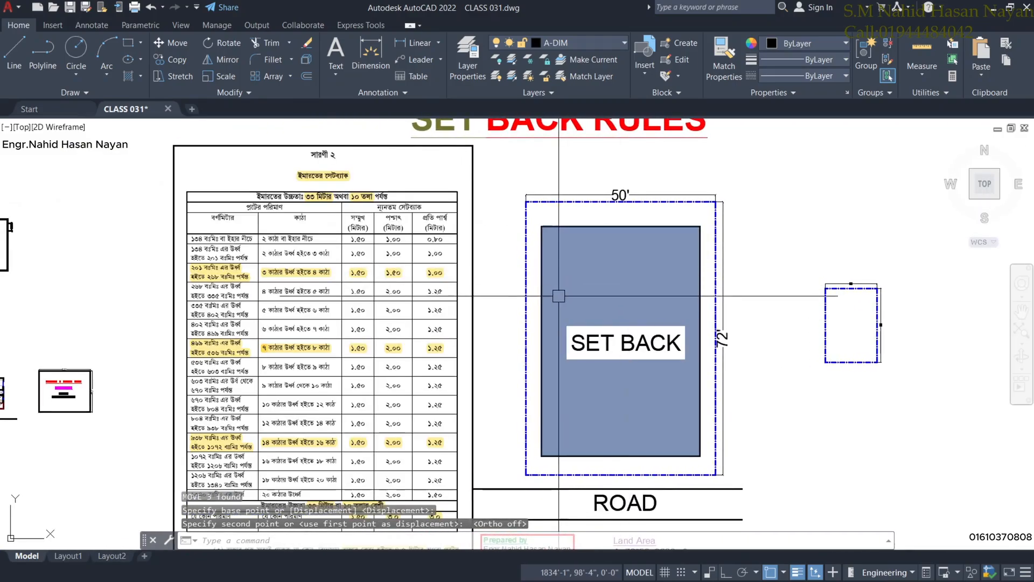
# Zoom and pan to read the Land Area note: A=72*50=3600 sft, 720 sft = 1 katha.
pyautogui.scroll(2, 348, 303)
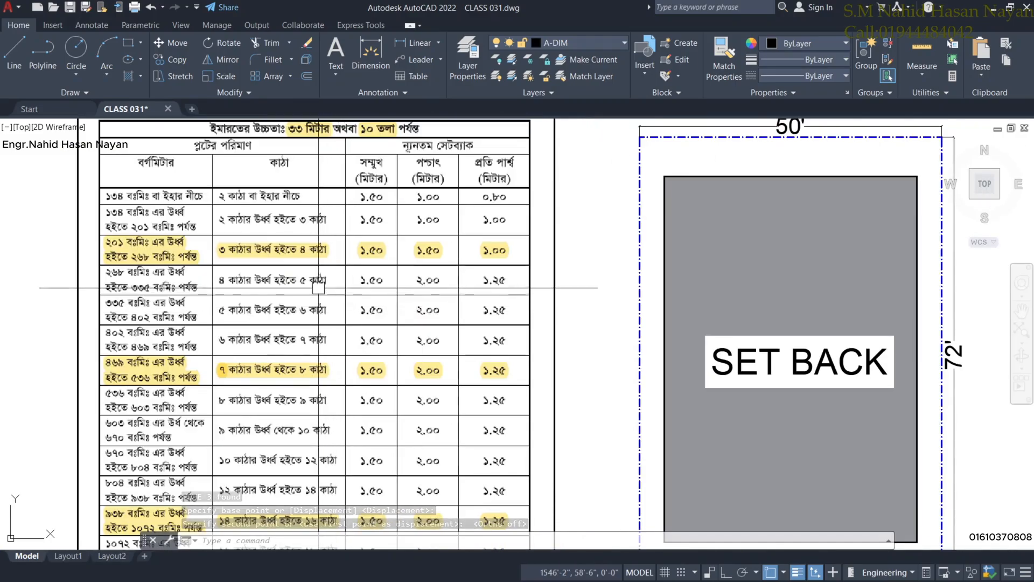
pyautogui.scroll(-2, 616, 387)
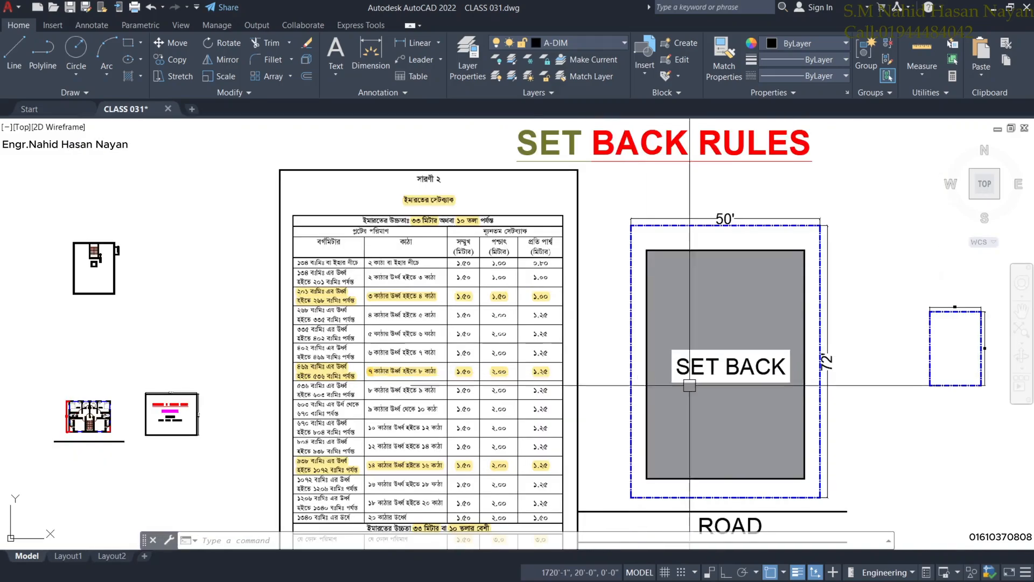
pyautogui.moveTo(798, 393); pyautogui.dragTo(743, 267, button='middle')
pyautogui.scroll(2, 666, 476)
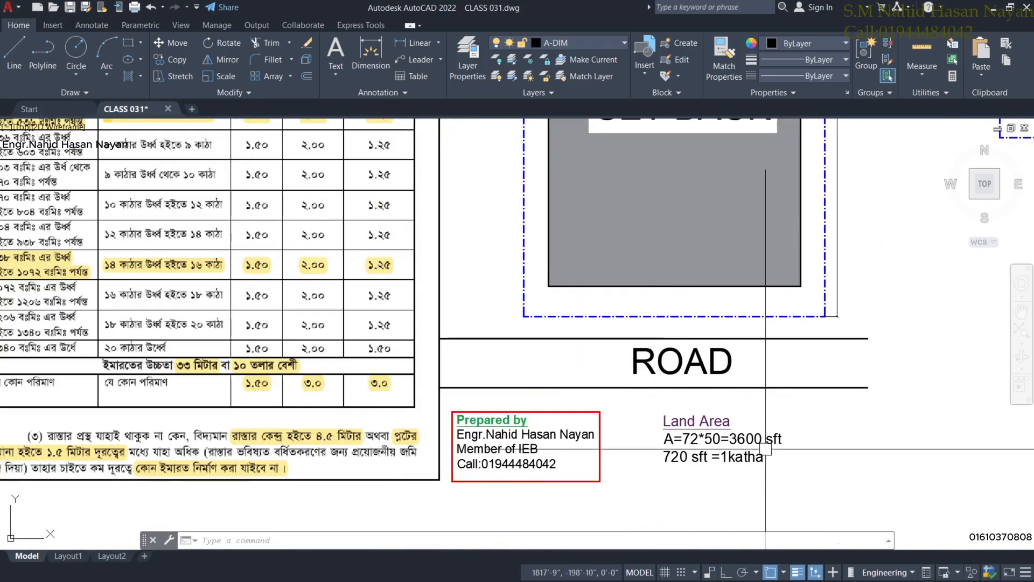
pyautogui.scroll(-2, 765, 431)
pyautogui.scroll(4, 803, 445)
pyautogui.scroll(-2, 804, 445)
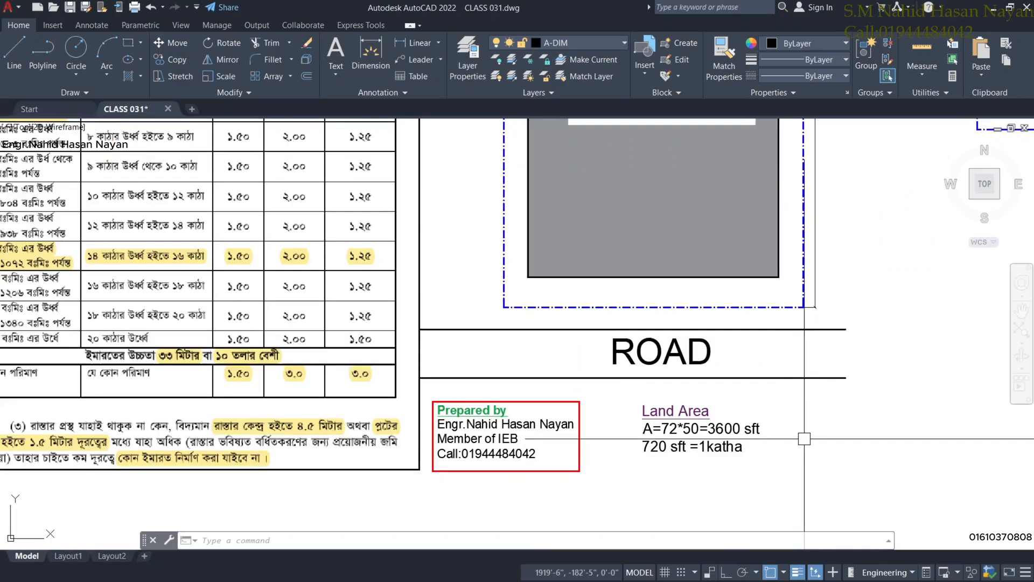
pyautogui.scroll(2, 799, 436)
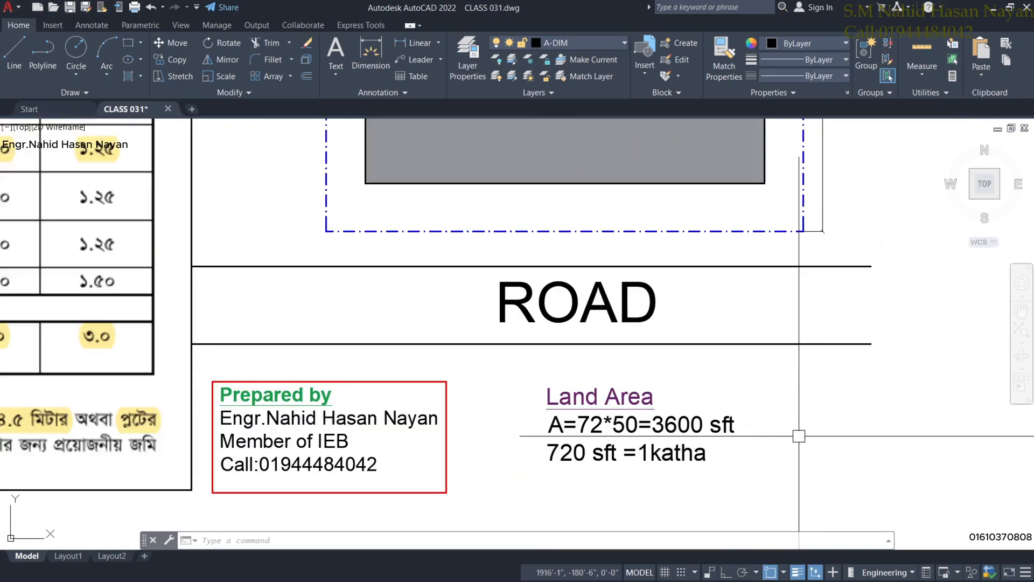
pyautogui.moveTo(754, 468); pyautogui.dragTo(734, 449, button='middle')
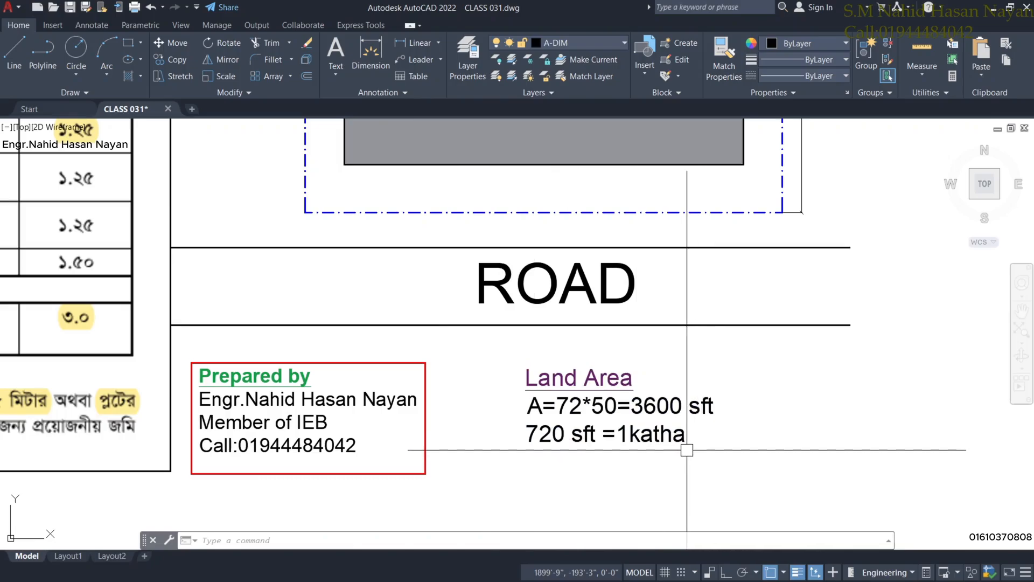
pyautogui.scroll(-1, 685, 451)
pyautogui.scroll(1, 674, 455)
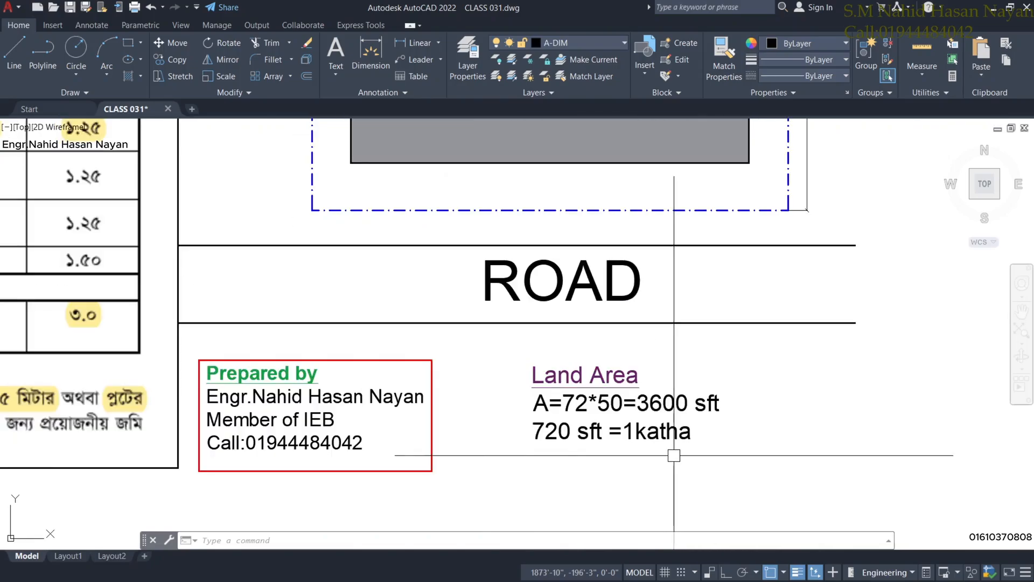
pyautogui.scroll(-1, 667, 456)
pyautogui.scroll(1, 662, 453)
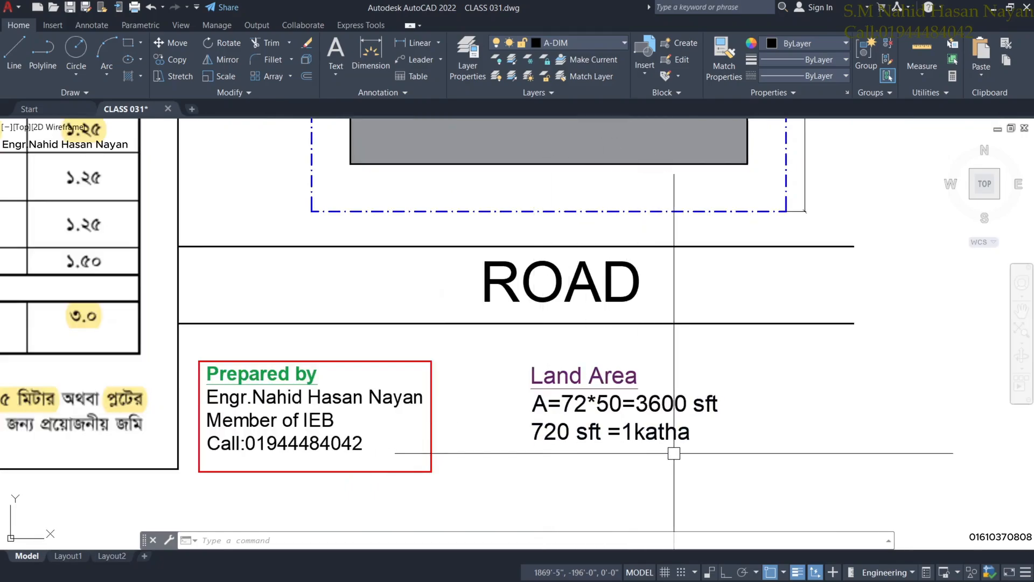
pyautogui.scroll(-1, 674, 453)
pyautogui.scroll(1, 676, 450)
pyautogui.scroll(-1, 695, 425)
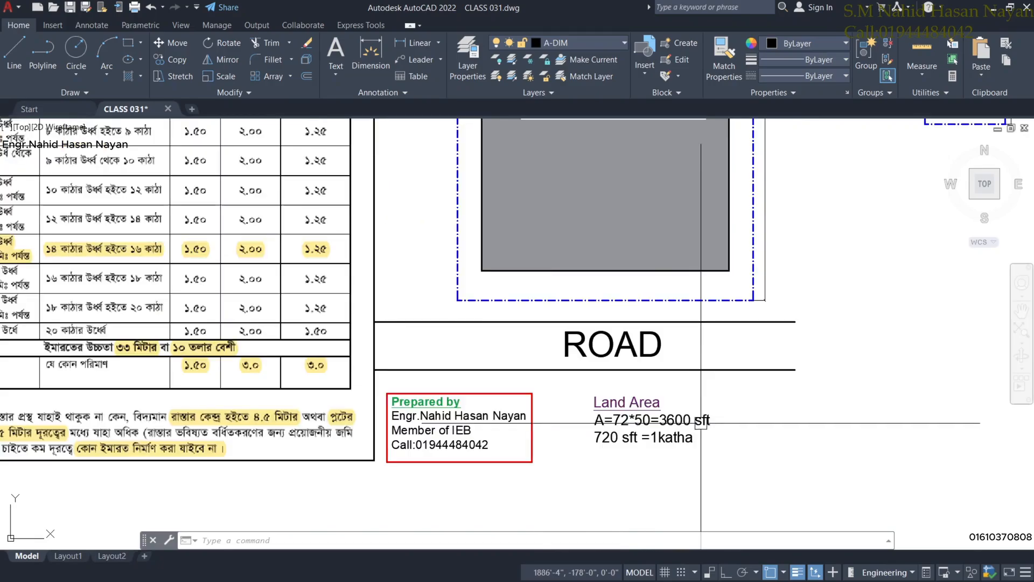
pyautogui.scroll(-2, 735, 438)
pyautogui.scroll(1, 746, 425)
# Bring the small dashed plot rectangle into view, then restore down the AutoCAD window.
pyautogui.moveTo(746, 425); pyautogui.dragTo(640, 465, button='middle')
pyautogui.scroll(2, 651, 335)
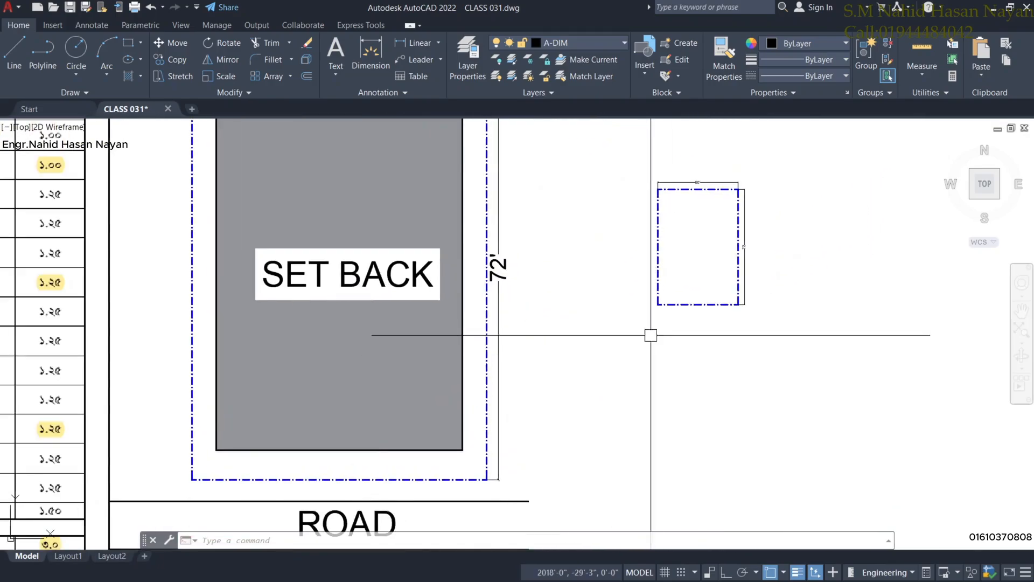
pyautogui.scroll(2, 630, 287)
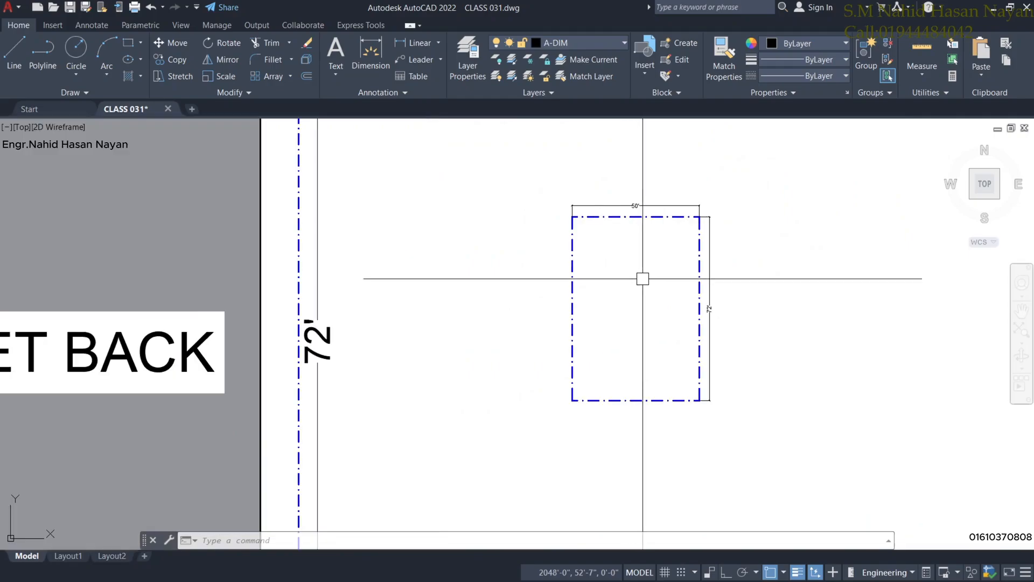
pyautogui.click(1010, 8)
# Search 'CAL' in Windows Search and launch the Calculator app.
pyautogui.moveTo(332, 566)
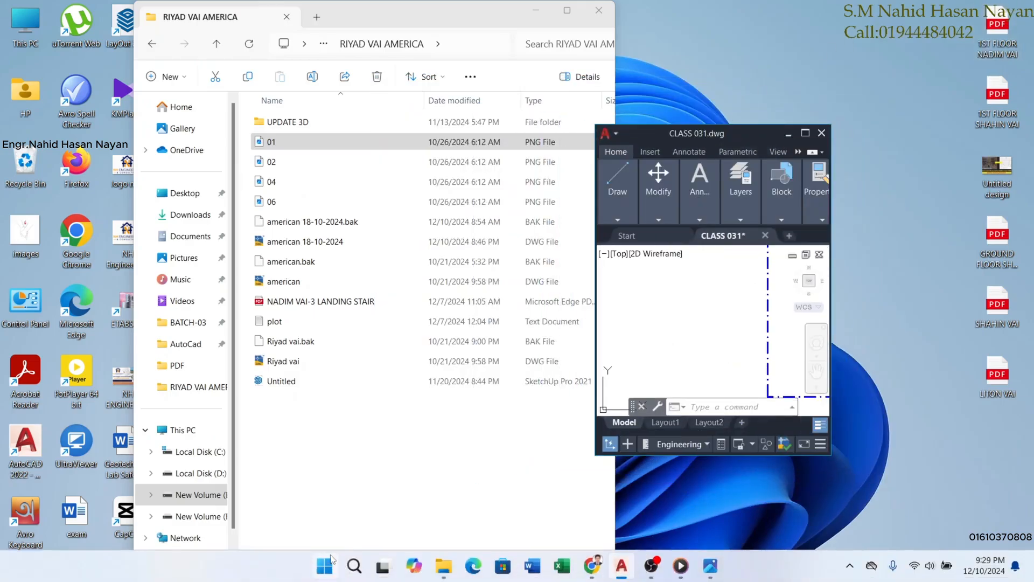
pyautogui.click(355, 566)
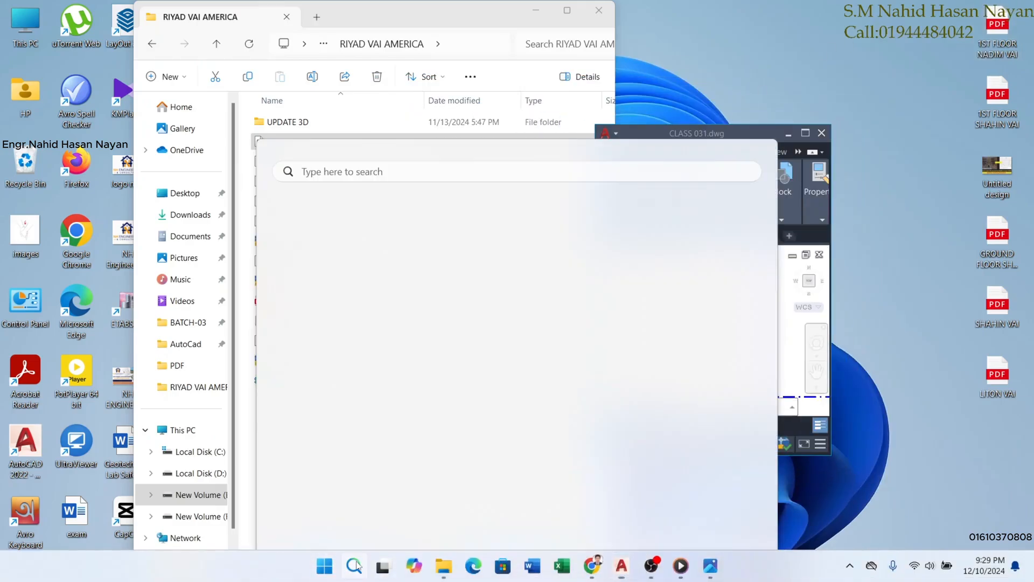
pyautogui.write('CA')
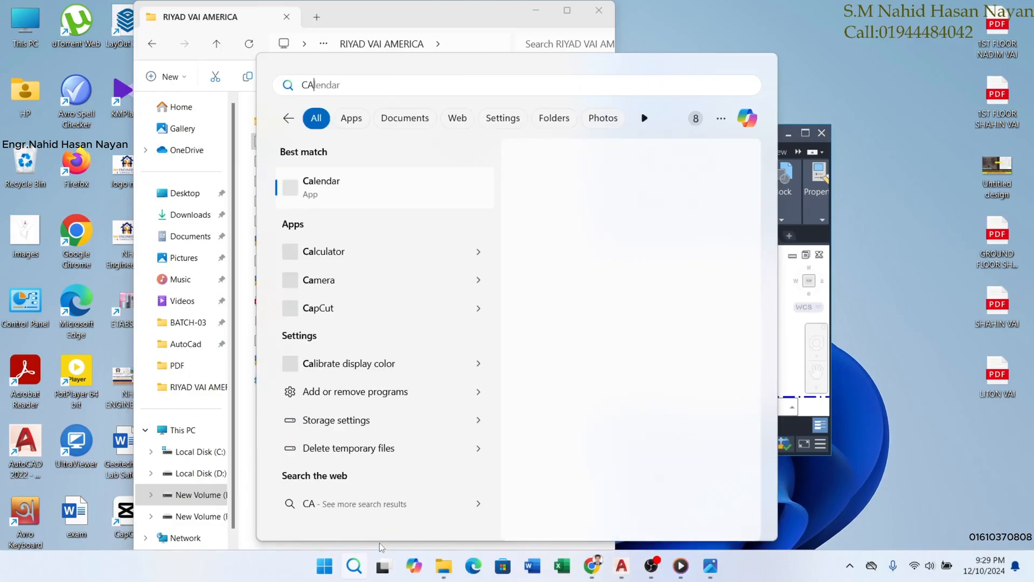
pyautogui.write('L')
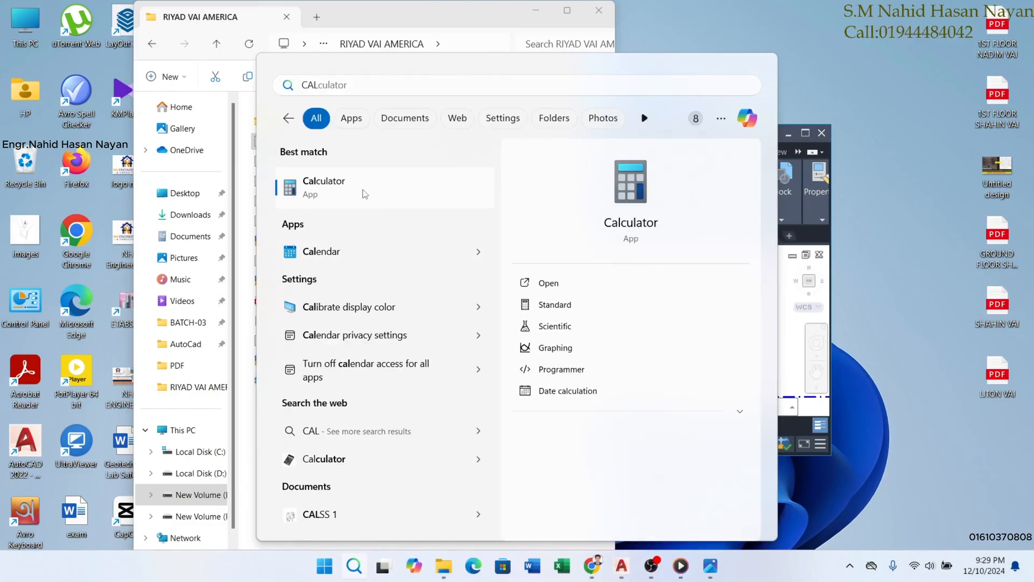
pyautogui.click(365, 194)
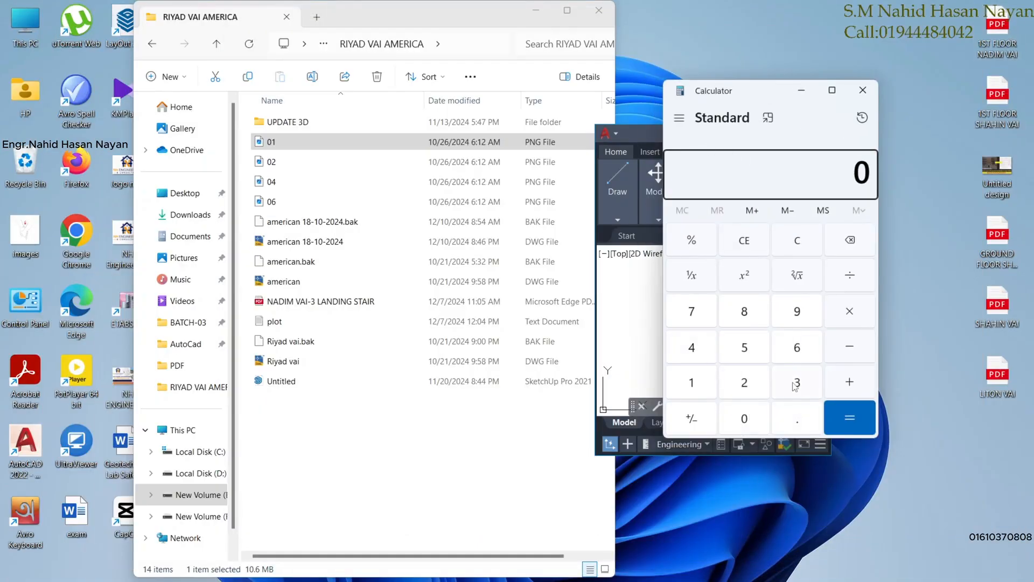
# Compute 3600 ÷ 720 = 5 kathas, then close Calculator.
pyautogui.click(795, 386)
pyautogui.click(798, 348)
pyautogui.click(743, 423)
pyautogui.click(743, 423)
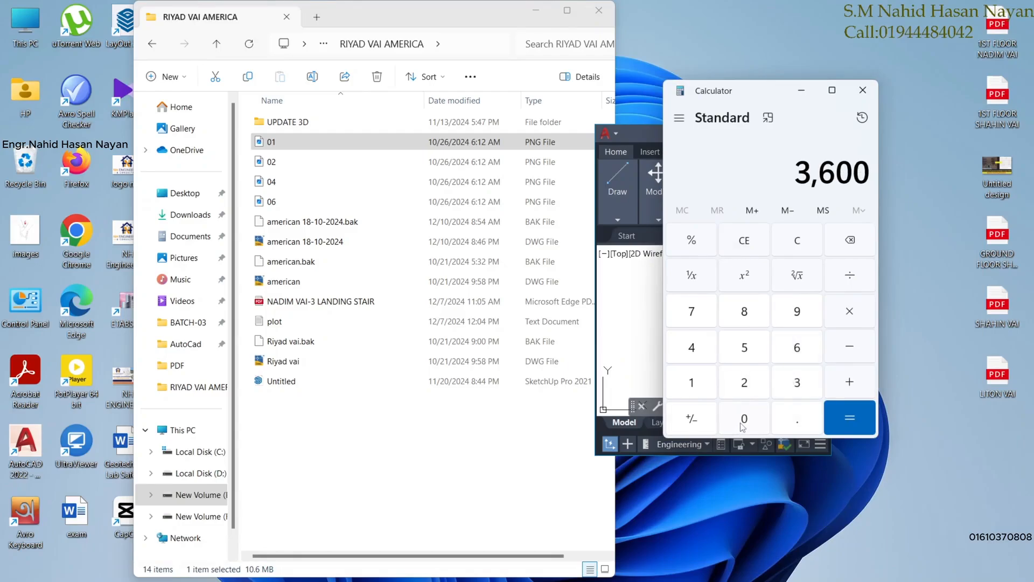
pyautogui.click(850, 275)
pyautogui.click(703, 318)
pyautogui.click(744, 382)
pyautogui.click(744, 419)
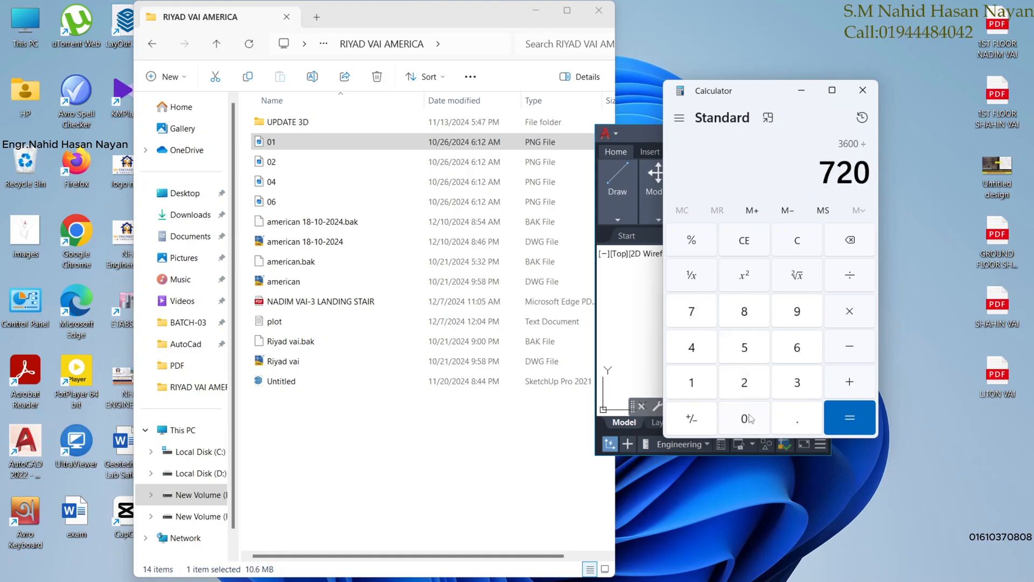
pyautogui.click(850, 417)
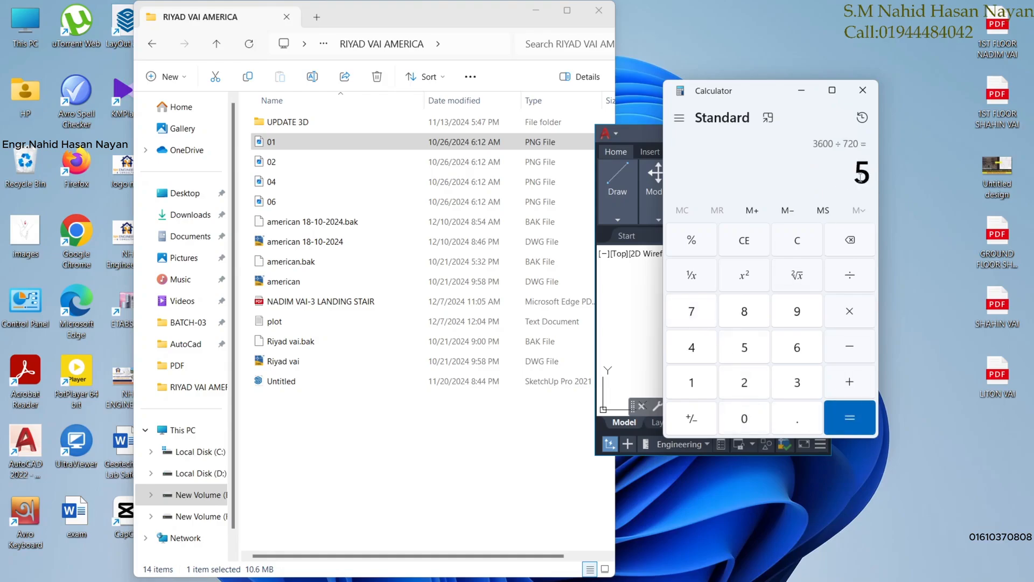
pyautogui.click(863, 90)
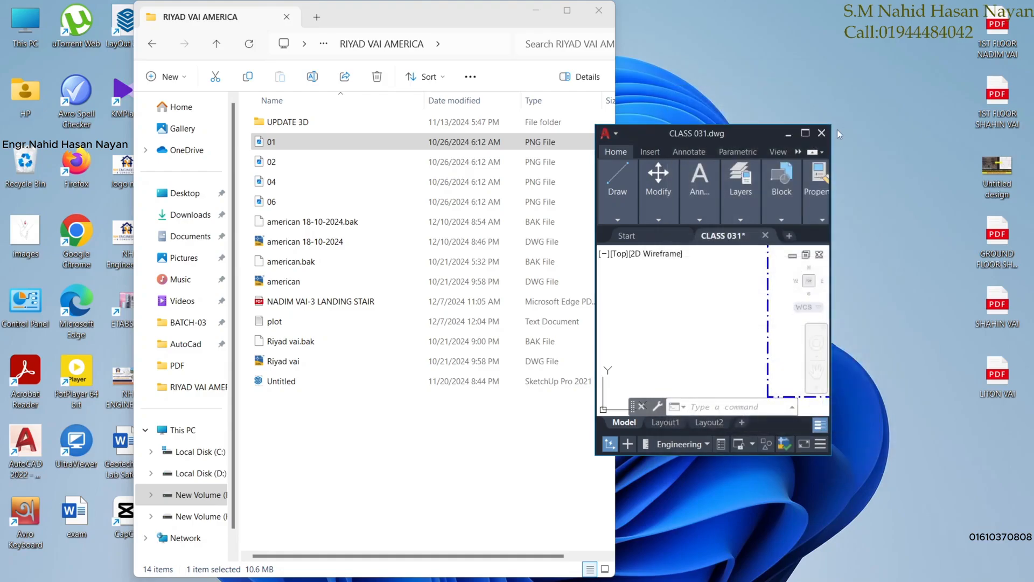
# Maximize AutoCAD, read the 4–5 katha setbacks (1.50 m front, 2.00 m rear, 1.25 m sides), then restore down.
pyautogui.click(808, 134)
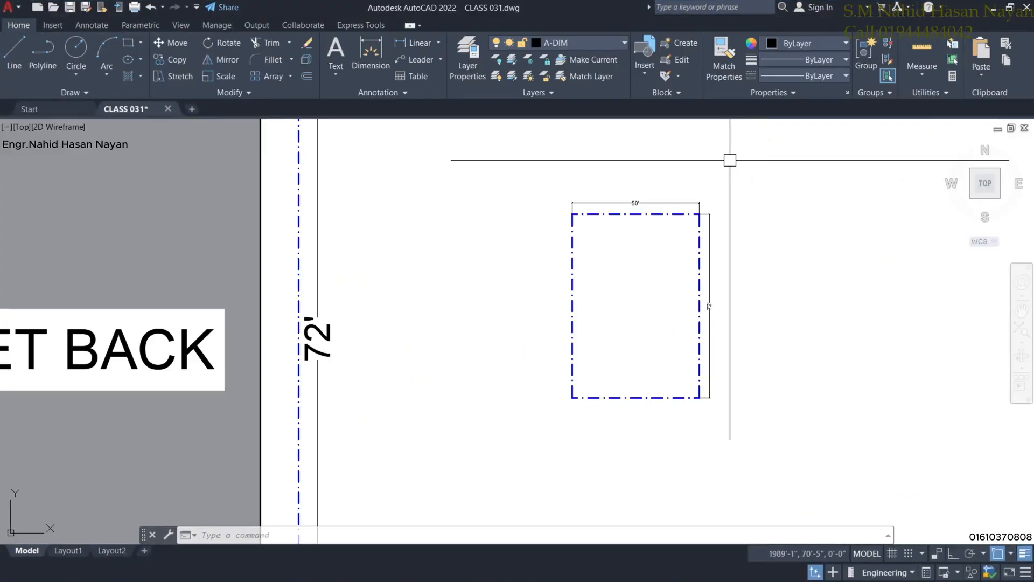
pyautogui.scroll(-2, 318, 338)
pyautogui.moveTo(350, 376)
pyautogui.mouseDown(button='middle')
pyautogui.moveTo(648, 295)
pyautogui.moveTo(697, 292)
pyautogui.mouseUp(button='middle')
pyautogui.scroll(-2, 299, 369)
pyautogui.moveTo(184, 342); pyautogui.dragTo(222, 338, button='middle')
pyautogui.scroll(2, 238, 270)
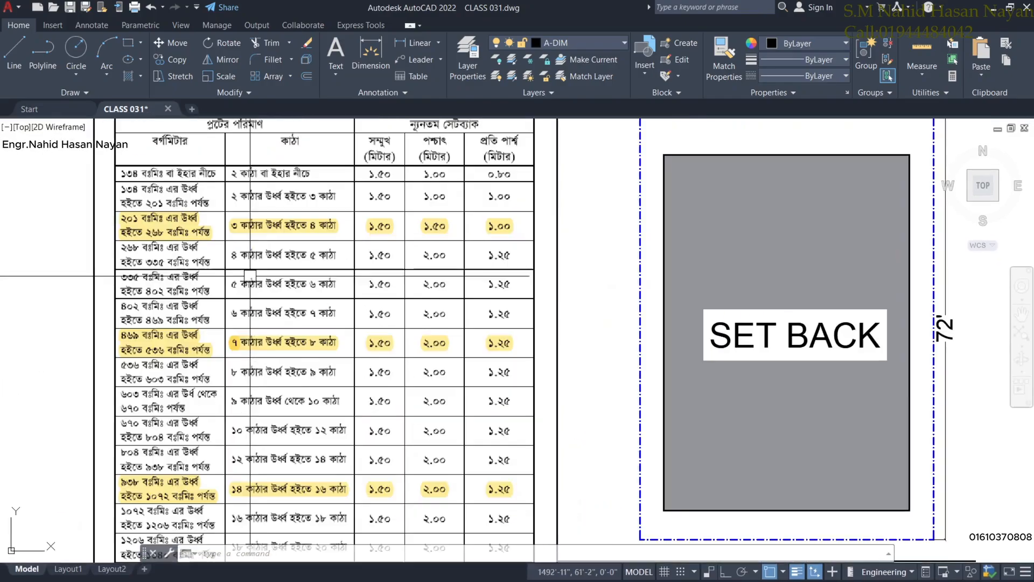
pyautogui.scroll(2, 285, 309)
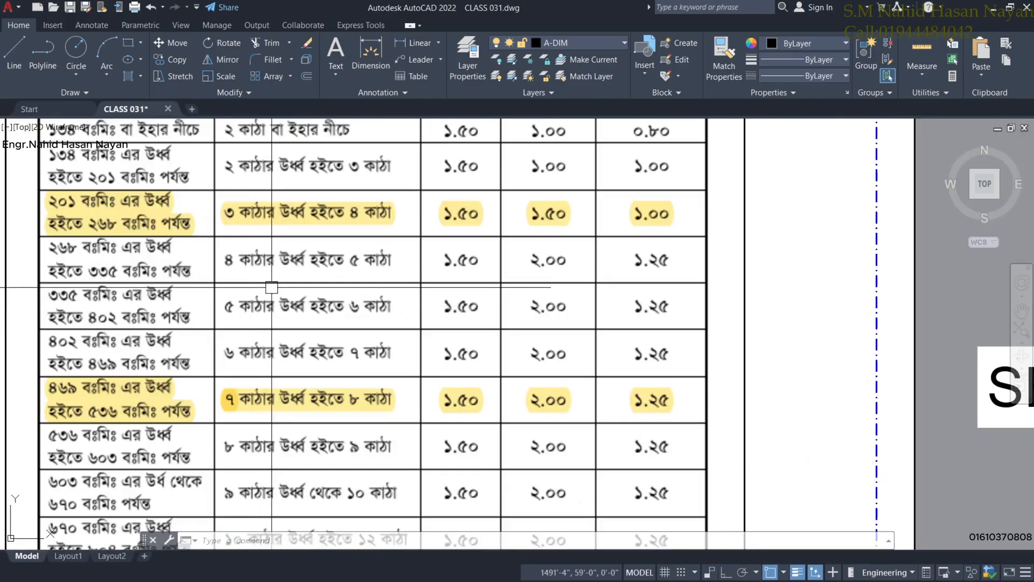
pyautogui.moveTo(271, 290); pyautogui.dragTo(282, 327)
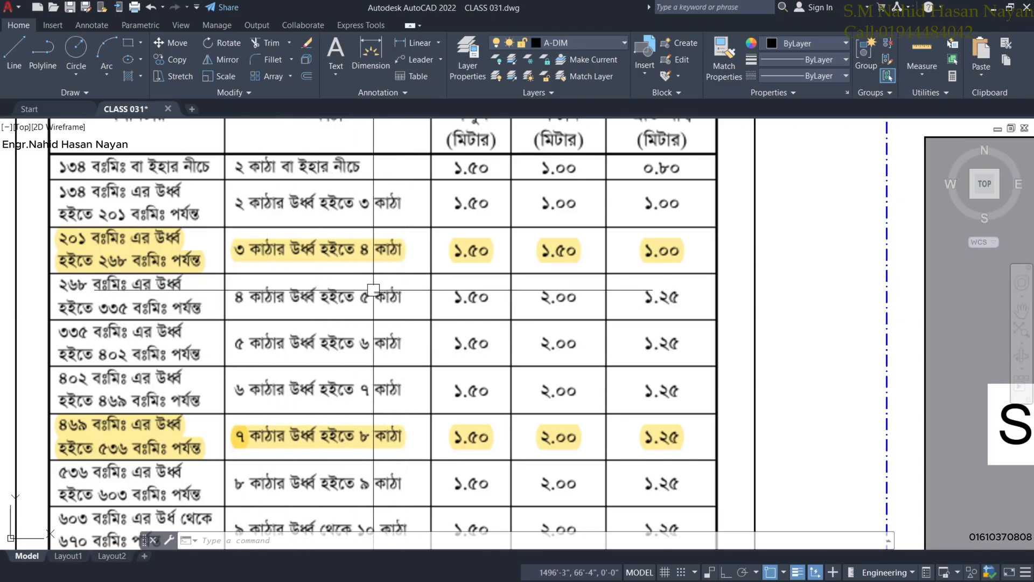
pyautogui.moveTo(433, 303); pyautogui.dragTo(442, 339, button='middle')
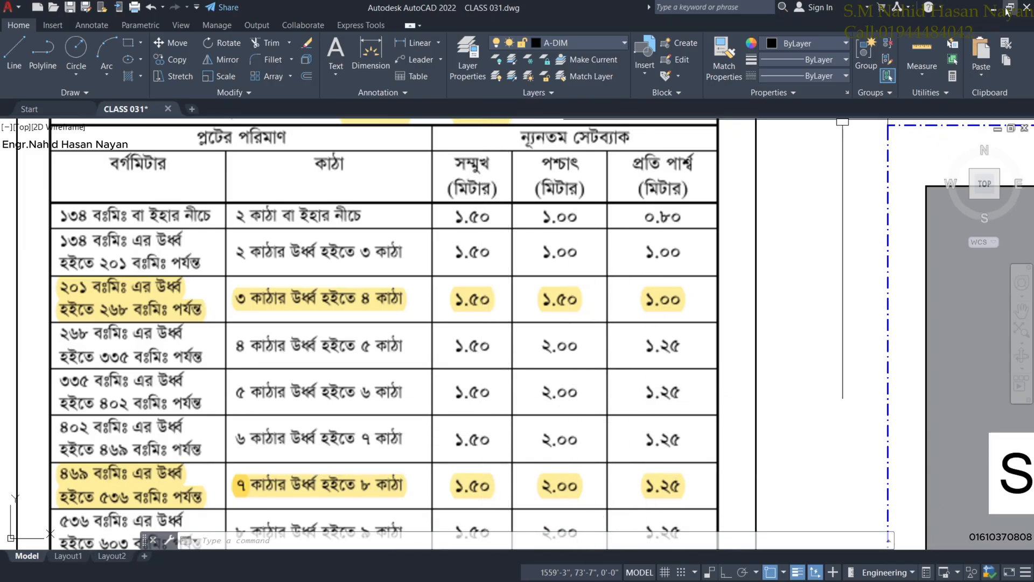
pyautogui.click(1009, 9)
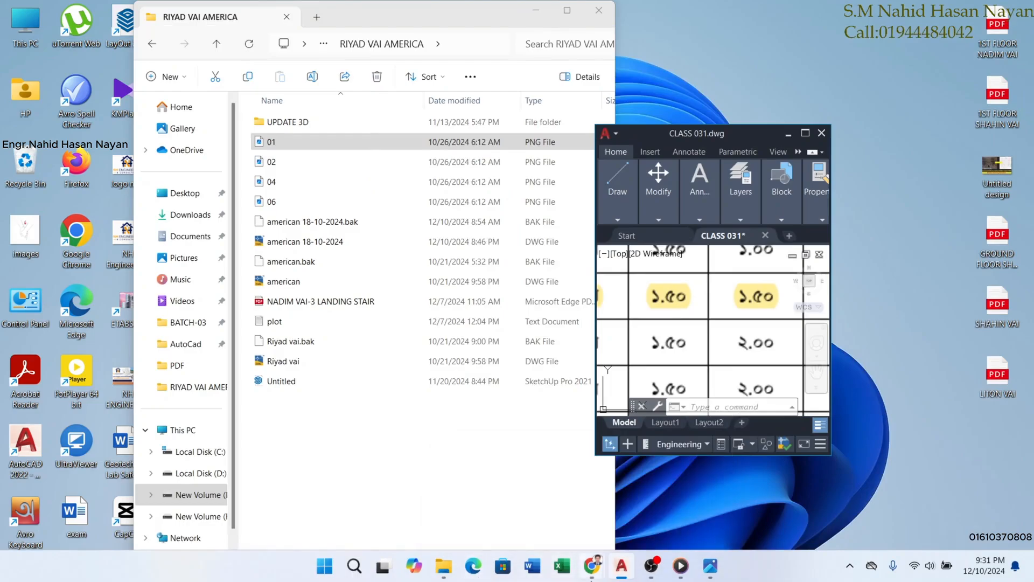
# Reopen Calculator from recent apps and compute 3.28 × 1.5 = 4.92 feet.
pyautogui.click(353, 567)
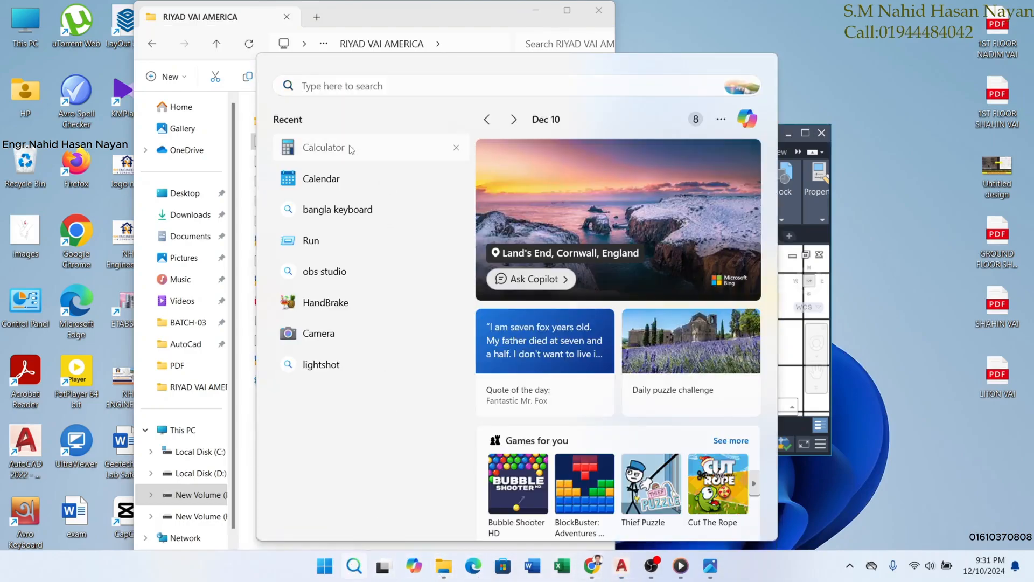
pyautogui.click(323, 147)
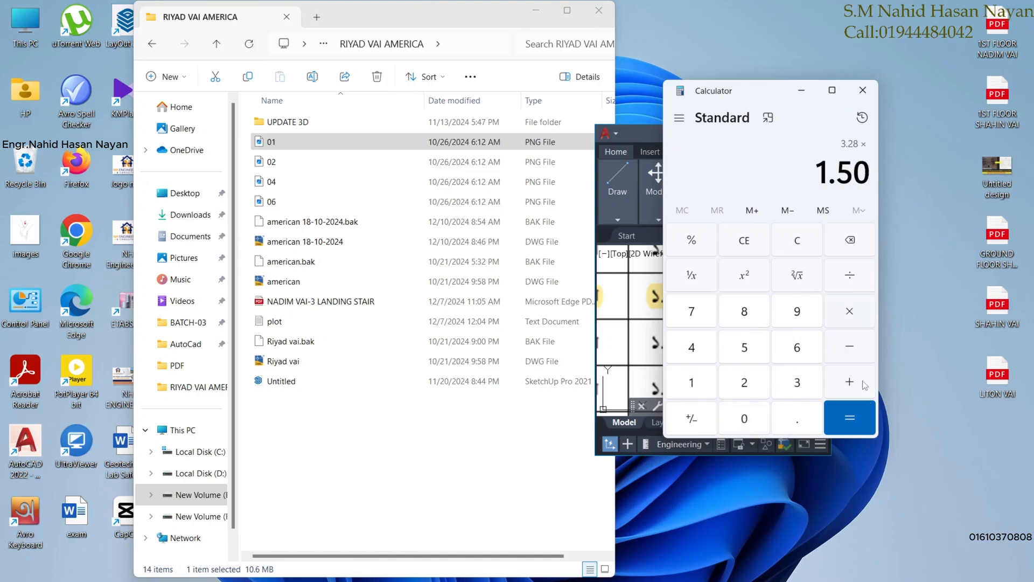
pyautogui.click(853, 422)
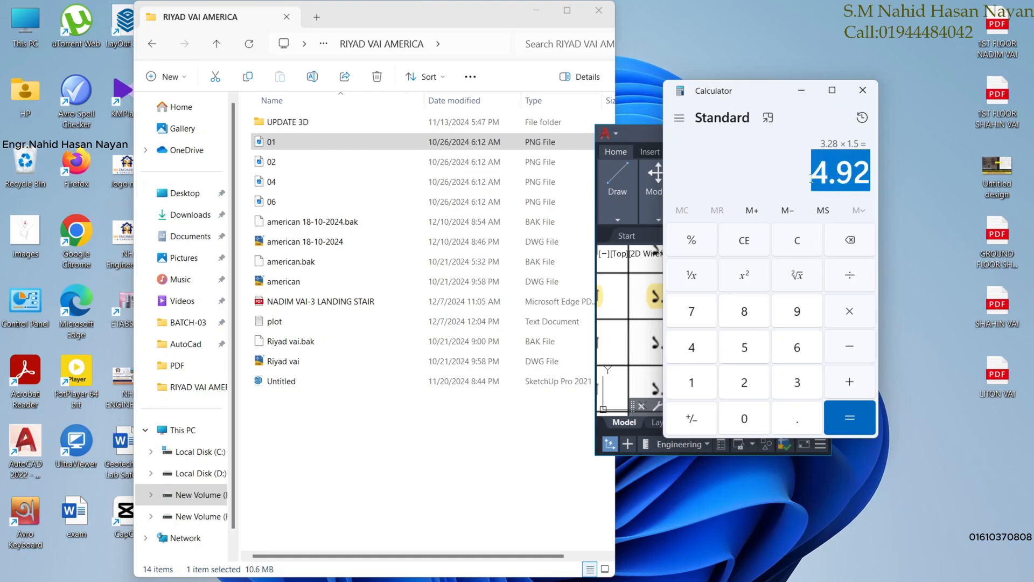
# Bring AutoCAD back to full screen and pan to the SET BACK plot.
pyautogui.click(644, 136)
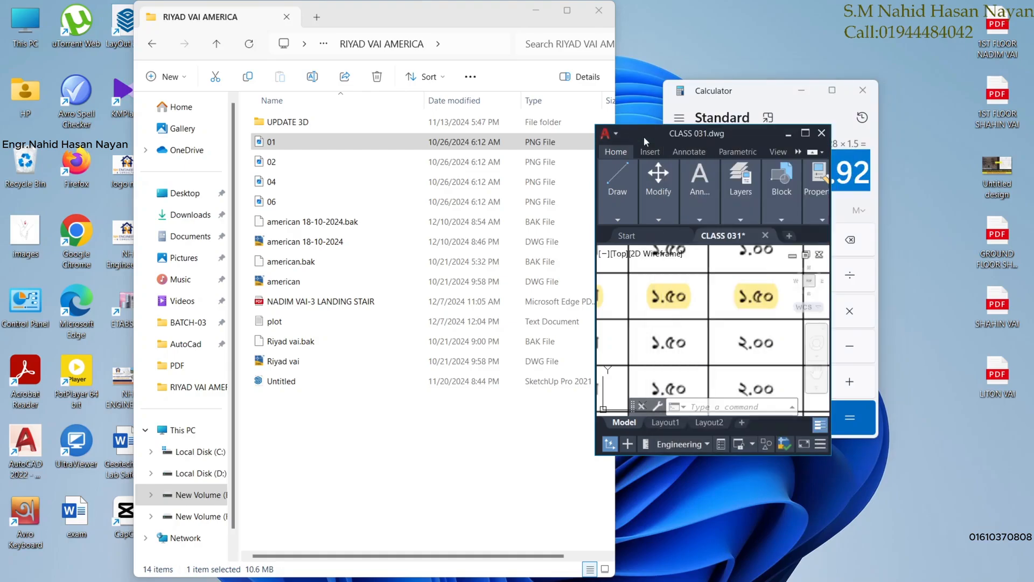
pyautogui.click(805, 134)
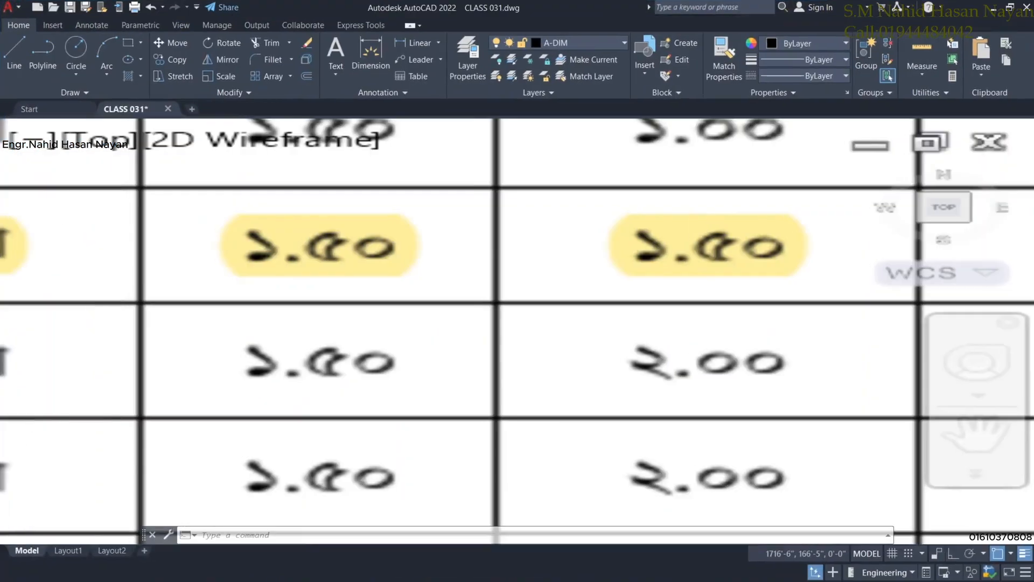
pyautogui.scroll(-5, 766, 378)
pyautogui.moveTo(766, 379)
pyautogui.mouseDown(button='middle')
pyautogui.moveTo(524, 354)
pyautogui.moveTo(468, 330)
pyautogui.mouseUp(button='middle')
# Explode the 50'×72' plot rectangle into separate lines.
pyautogui.scroll(5, 776, 346)
pyautogui.moveTo(645, 349); pyautogui.dragTo(630, 342, button='middle')
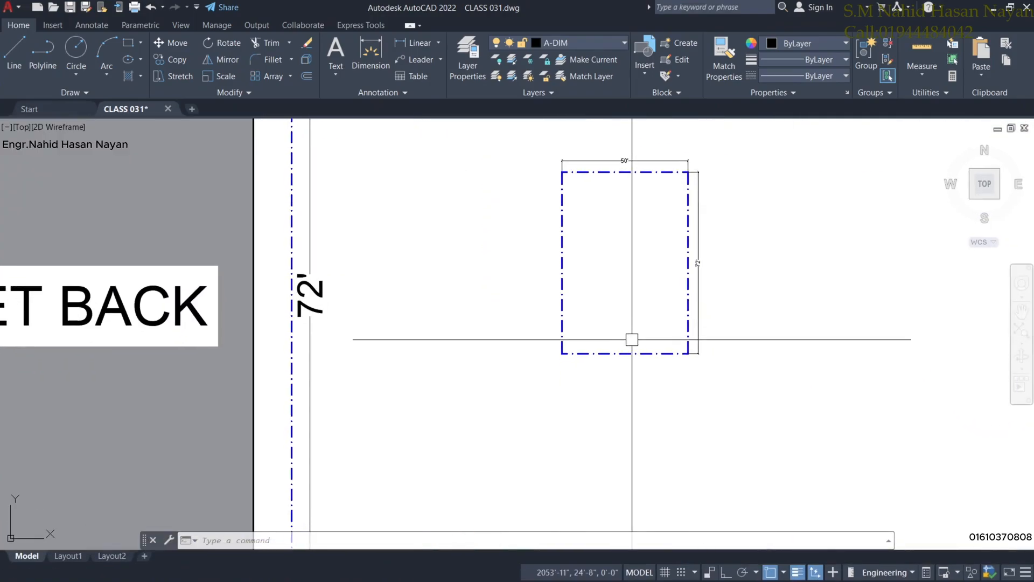
pyautogui.click(626, 353)
pyautogui.scroll(-3, 615, 243)
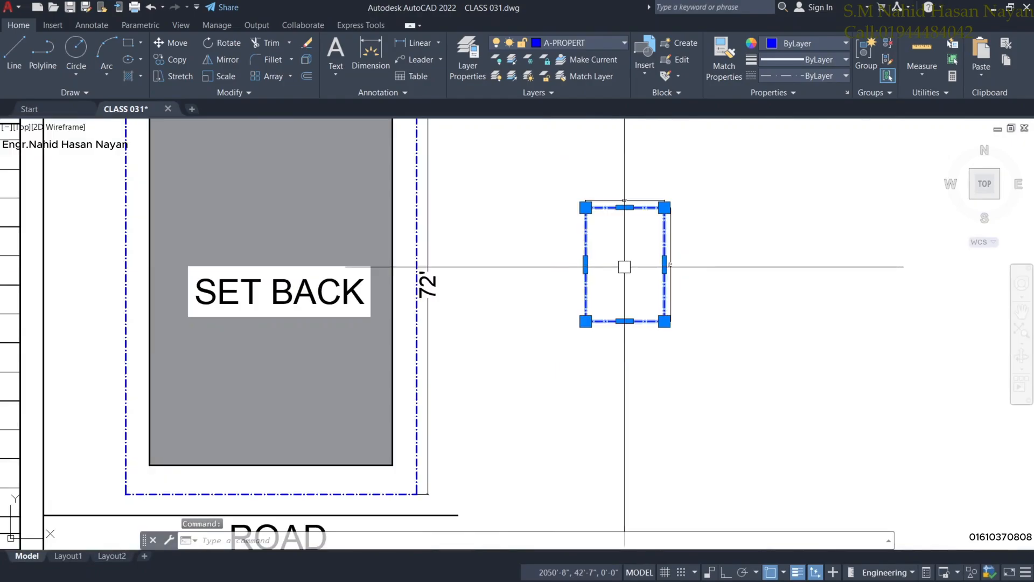
pyautogui.moveTo(623, 267); pyautogui.dragTo(636, 302, button='middle')
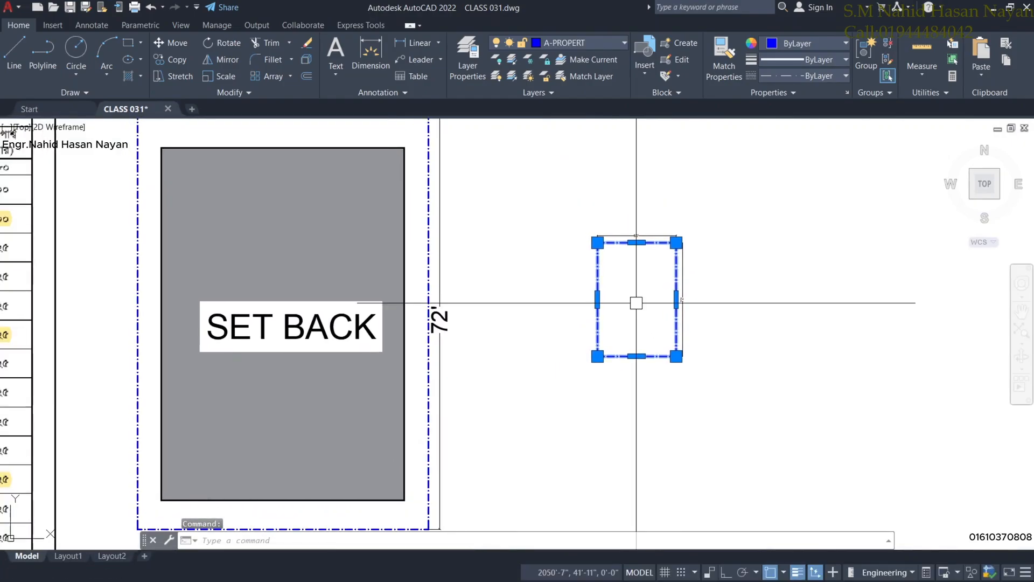
pyautogui.press('Return')
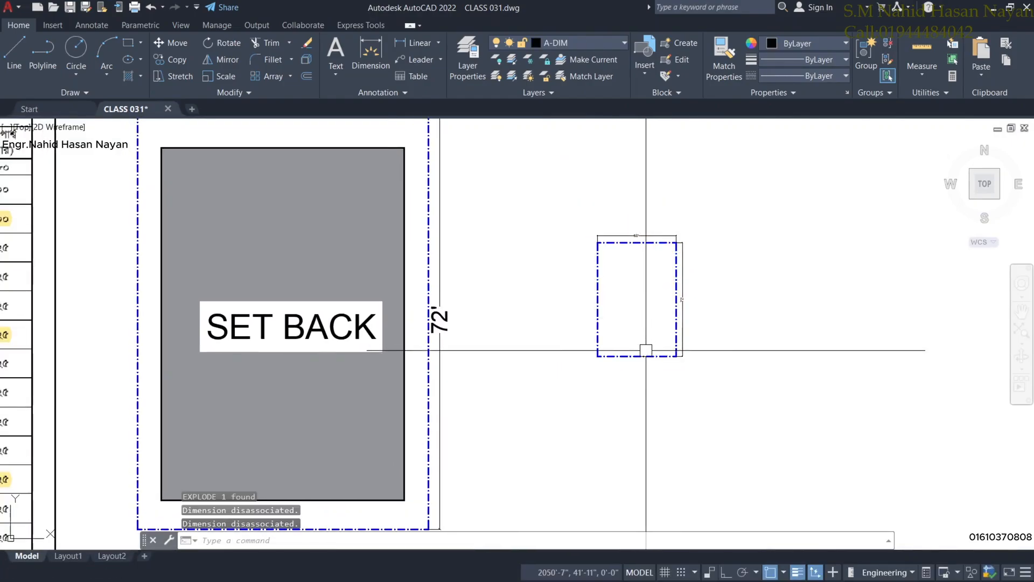
# Offset the rectangle's bottom edge 5' inward for the front setback.
pyautogui.scroll(2, 639, 345)
pyautogui.moveTo(638, 333); pyautogui.dragTo(623, 373, button='middle')
pyautogui.scroll(2, 621, 361)
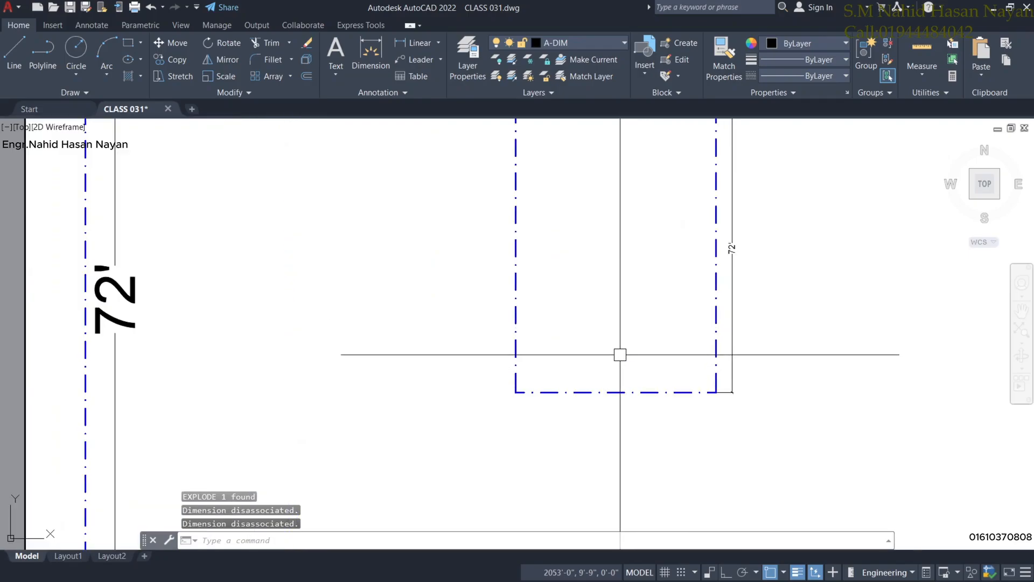
pyautogui.write('o')
pyautogui.press('Return')
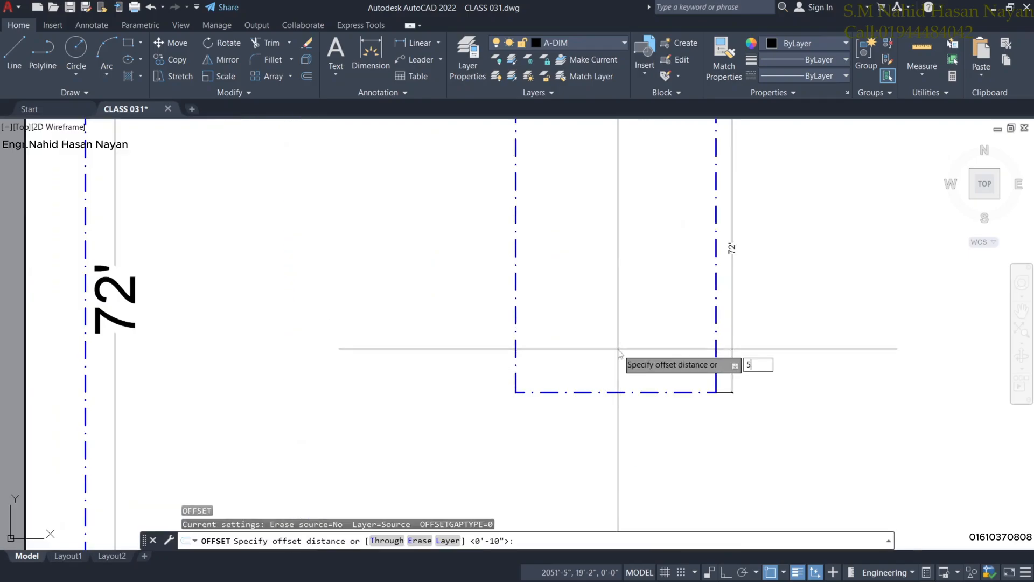
pyautogui.write('5')
pyautogui.press('Return')
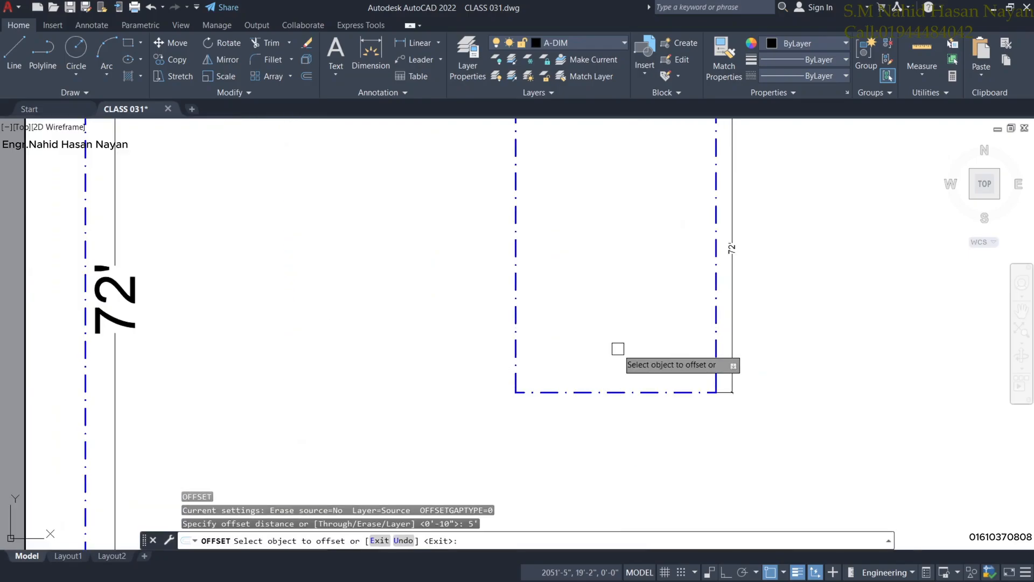
pyautogui.click(632, 393)
pyautogui.click(616, 309)
pyautogui.scroll(-5, 616, 309)
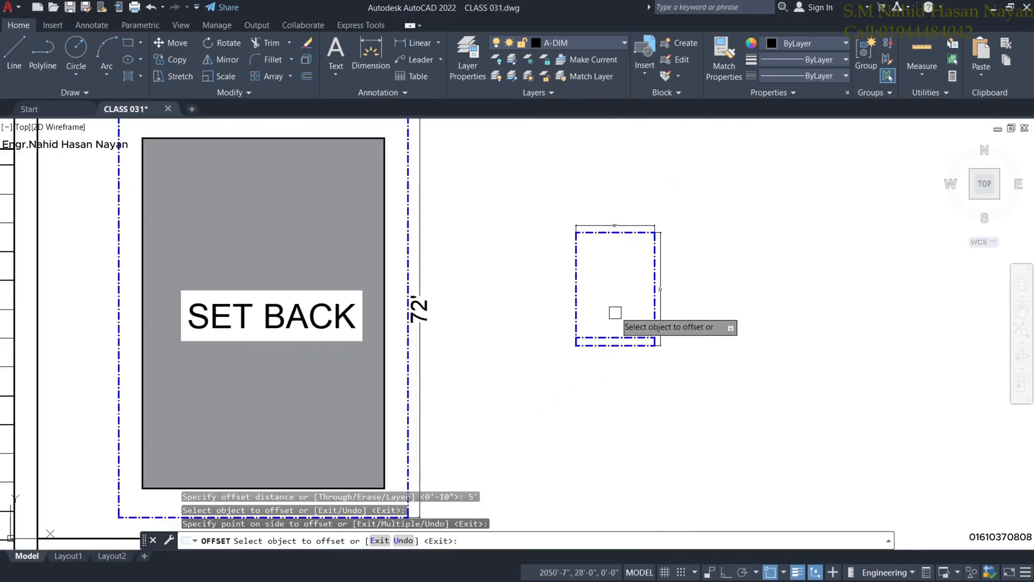
pyautogui.moveTo(614, 309); pyautogui.dragTo(888, 304, button='middle')
pyautogui.scroll(-2, 573, 297)
pyautogui.scroll(4, 280, 289)
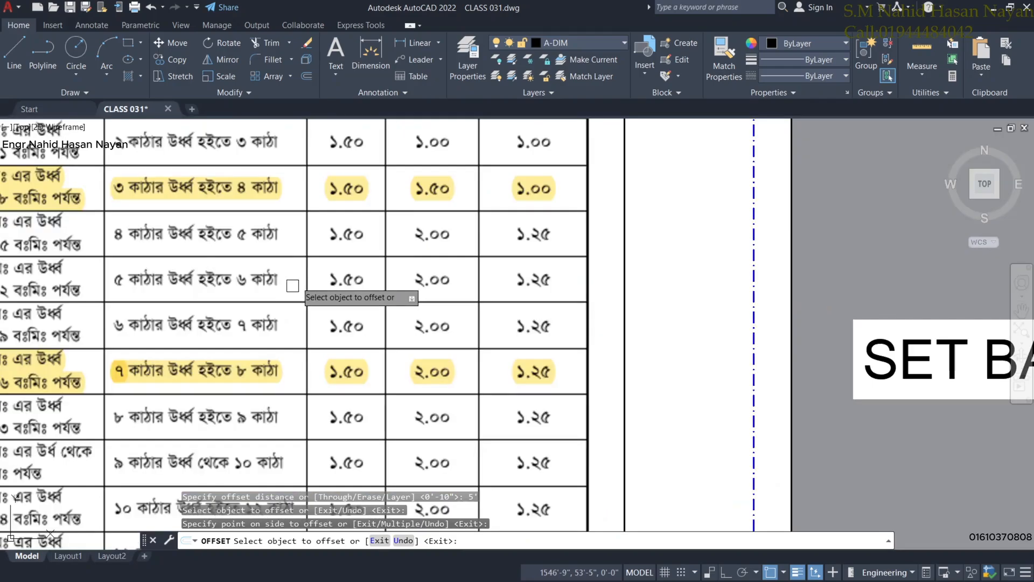
pyautogui.moveTo(216, 266); pyautogui.dragTo(316, 308, button='middle')
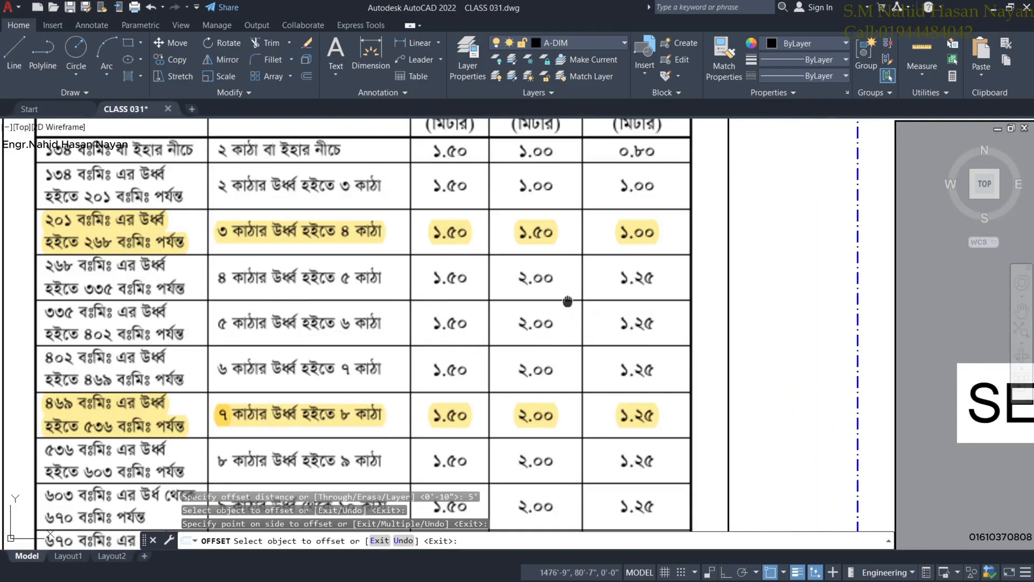
pyautogui.moveTo(568, 300); pyautogui.dragTo(557, 363, button='middle')
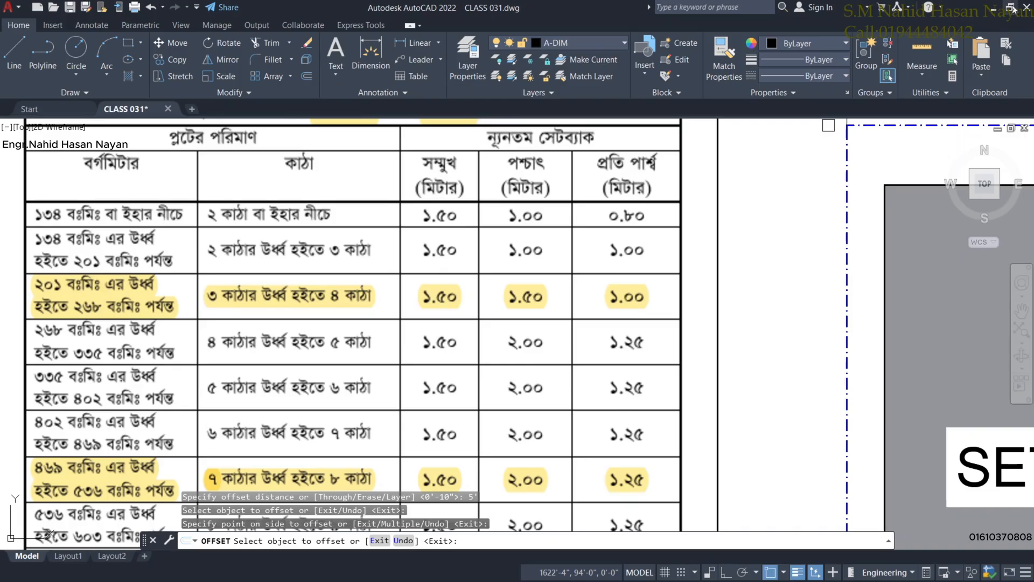
pyautogui.scroll(-2, 873, 293)
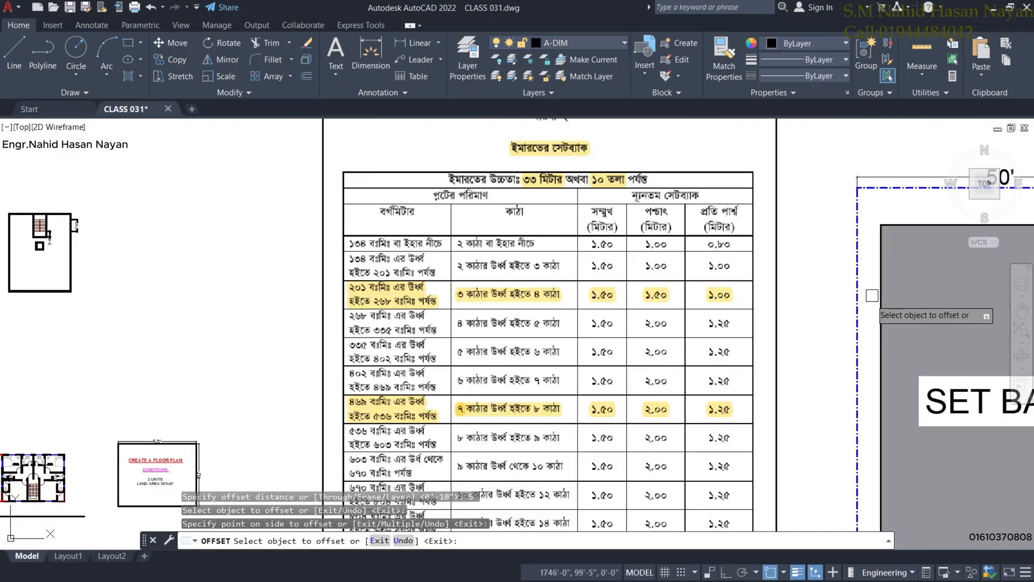
pyautogui.moveTo(917, 327); pyautogui.dragTo(499, 291, button='middle')
pyautogui.moveTo(833, 309); pyautogui.dragTo(638, 266, button='middle')
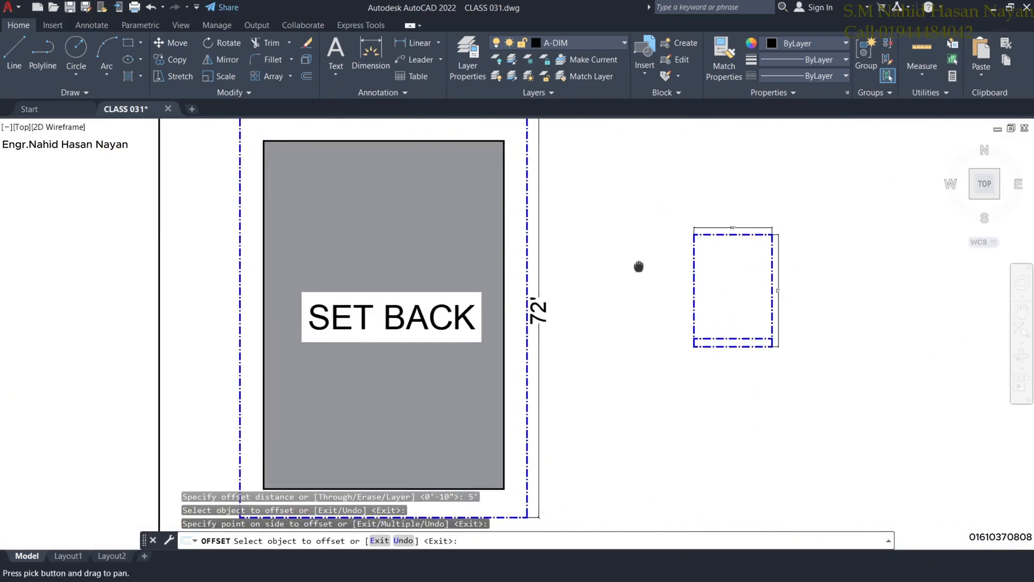
pyautogui.scroll(3, 746, 260)
pyautogui.scroll(2, 724, 272)
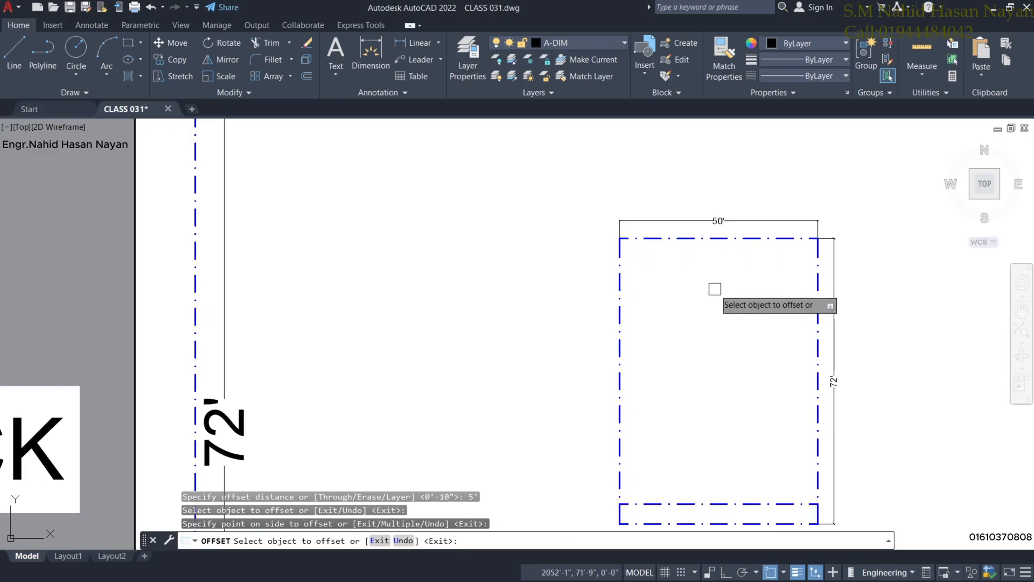
# Offset the plot's top edge 6'-5" downward for the rear setback.
pyautogui.press('Escape')
pyautogui.rightClick(715, 289)
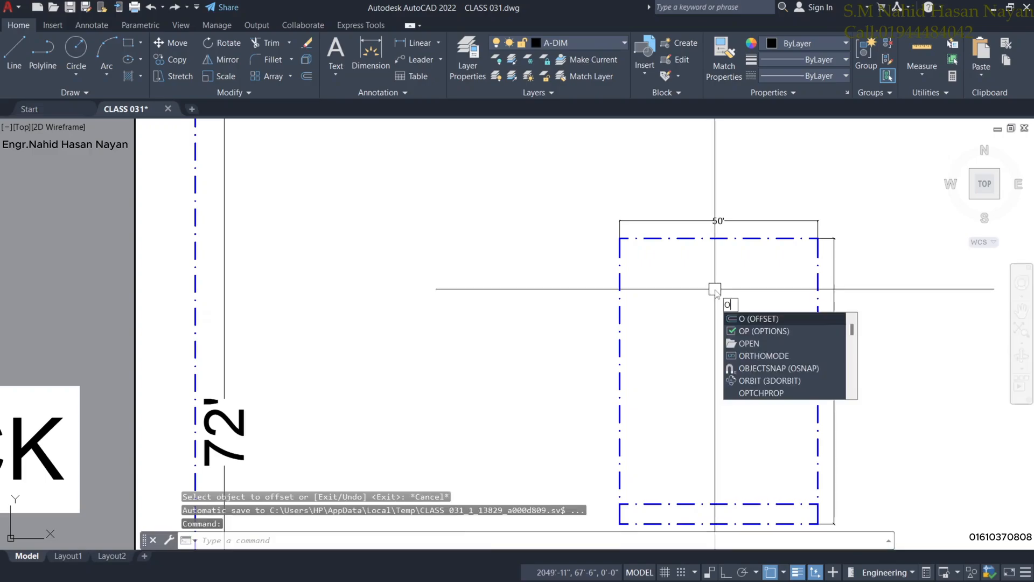
pyautogui.click(741, 314)
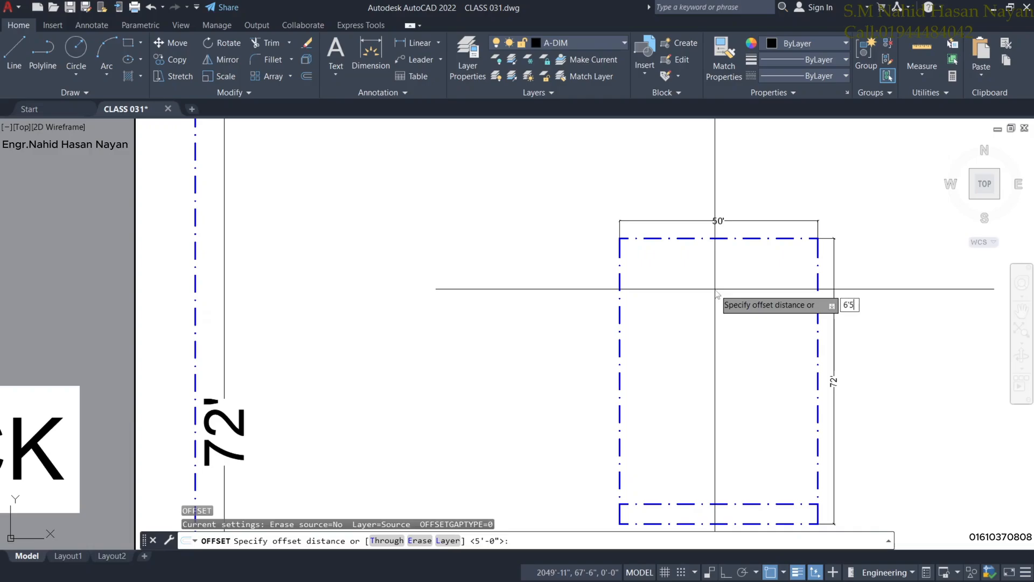
pyautogui.press('Return')
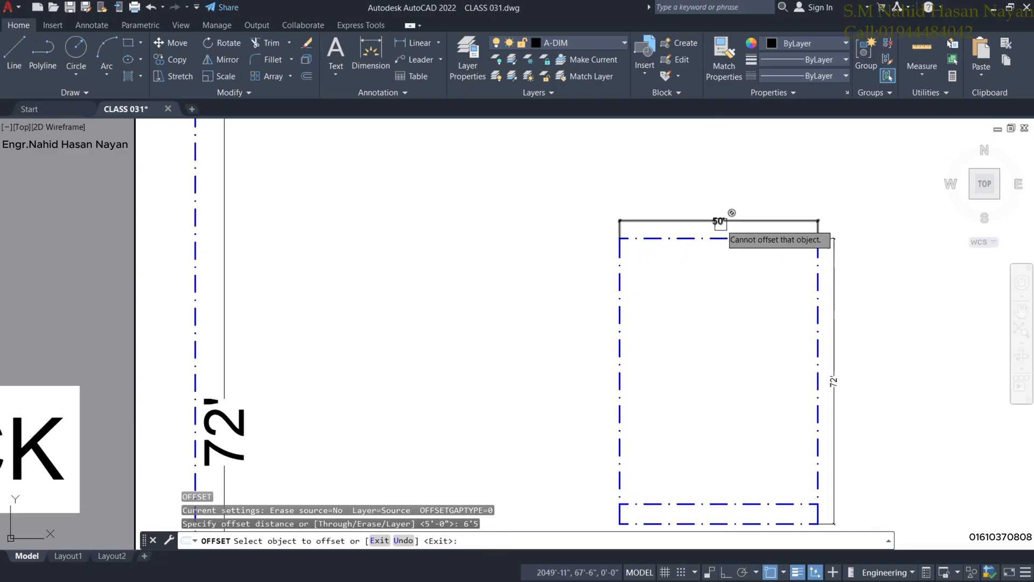
pyautogui.click(716, 238)
pyautogui.click(703, 321)
# Pan and zoom to review the setback table header and the SET BACK RULES plan.
pyautogui.scroll(-5, 739, 331)
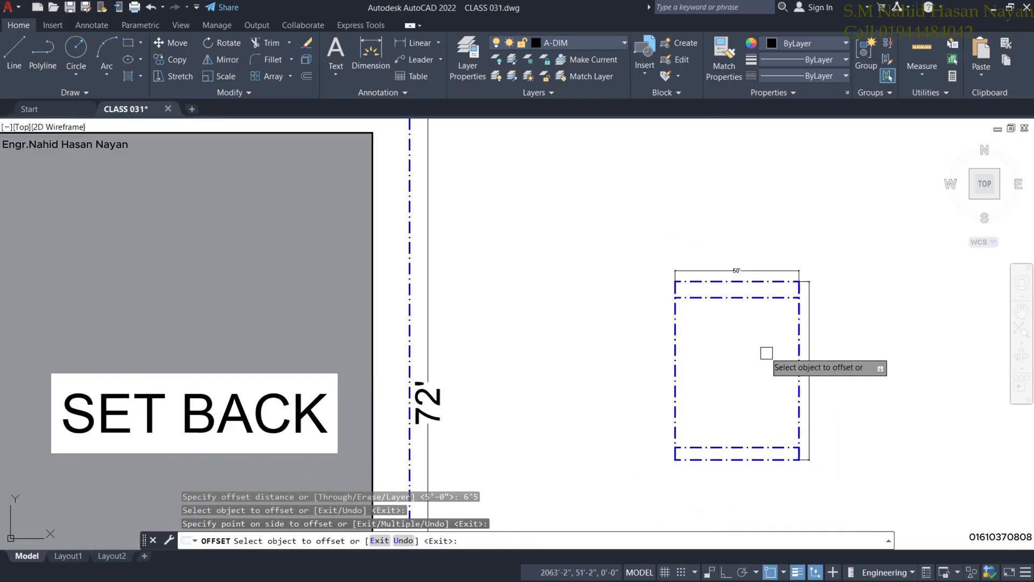
pyautogui.scroll(2, 401, 307)
pyautogui.scroll(4, 340, 367)
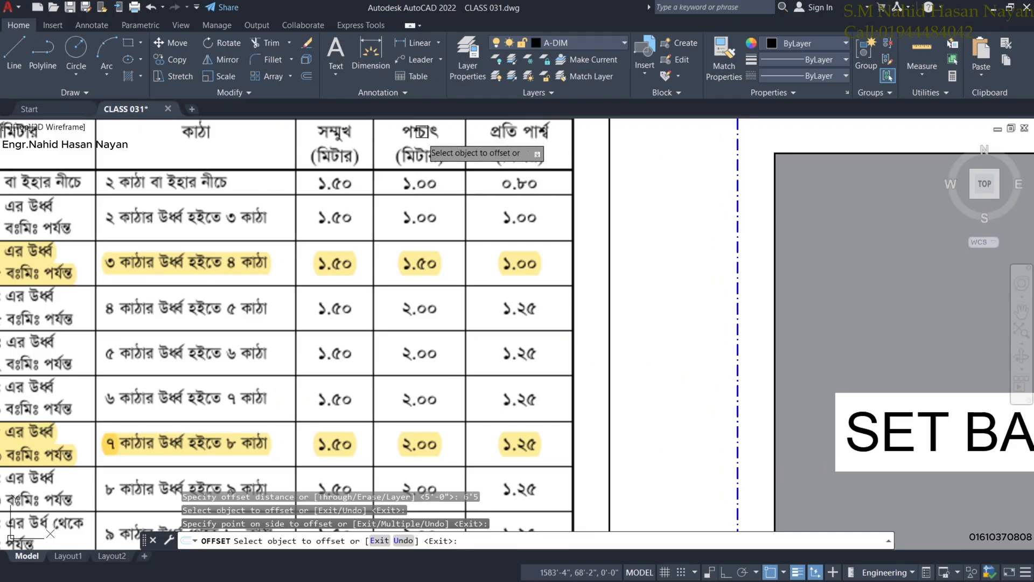
pyautogui.moveTo(430, 207); pyautogui.dragTo(438, 238, button='middle')
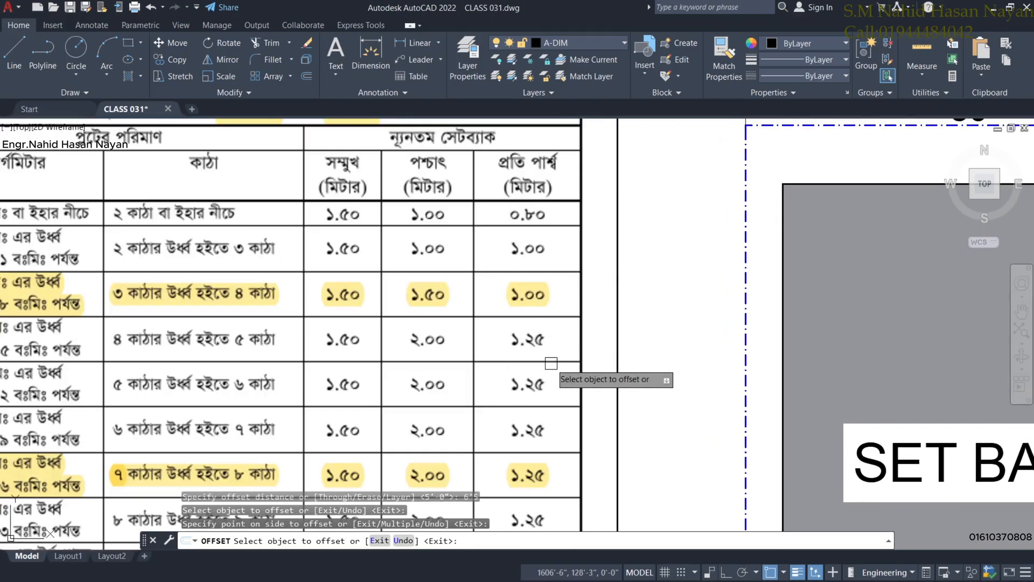
pyautogui.scroll(-2, 544, 364)
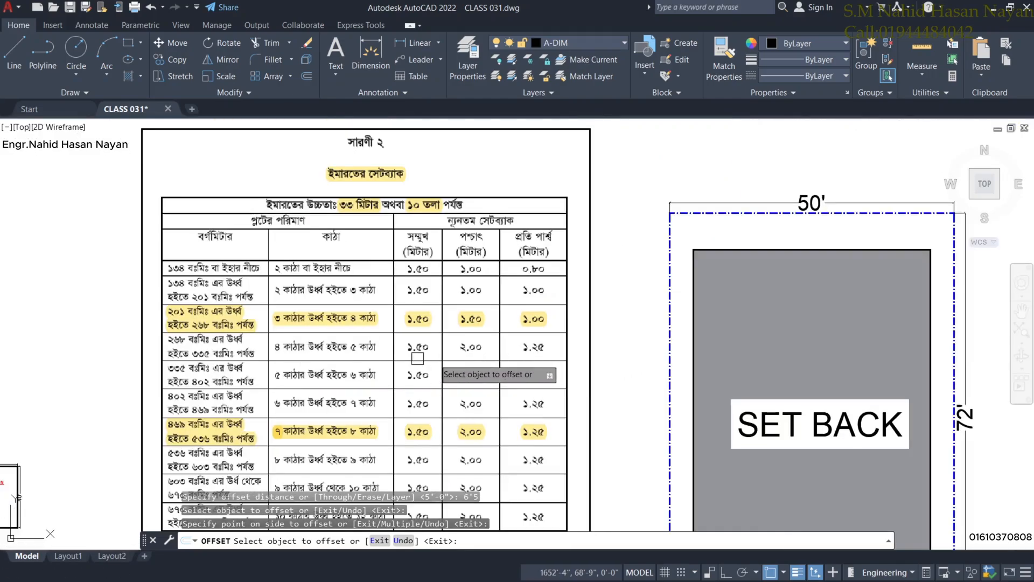
pyautogui.scroll(-2, 801, 363)
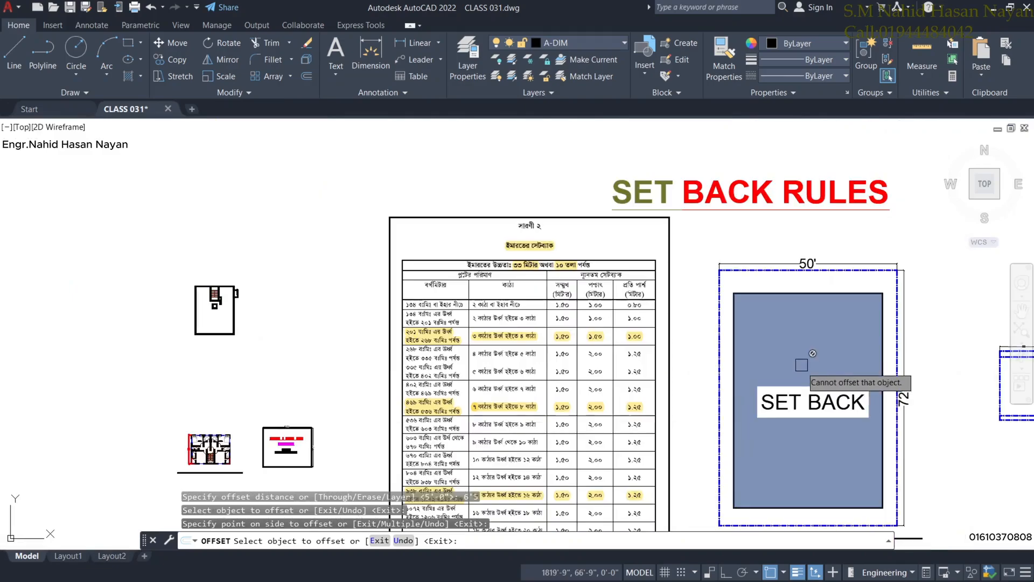
pyautogui.moveTo(832, 374)
pyautogui.mouseDown(button='middle')
pyautogui.moveTo(603, 371)
pyautogui.moveTo(523, 356)
pyautogui.mouseUp(button='middle')
pyautogui.scroll(4, 705, 355)
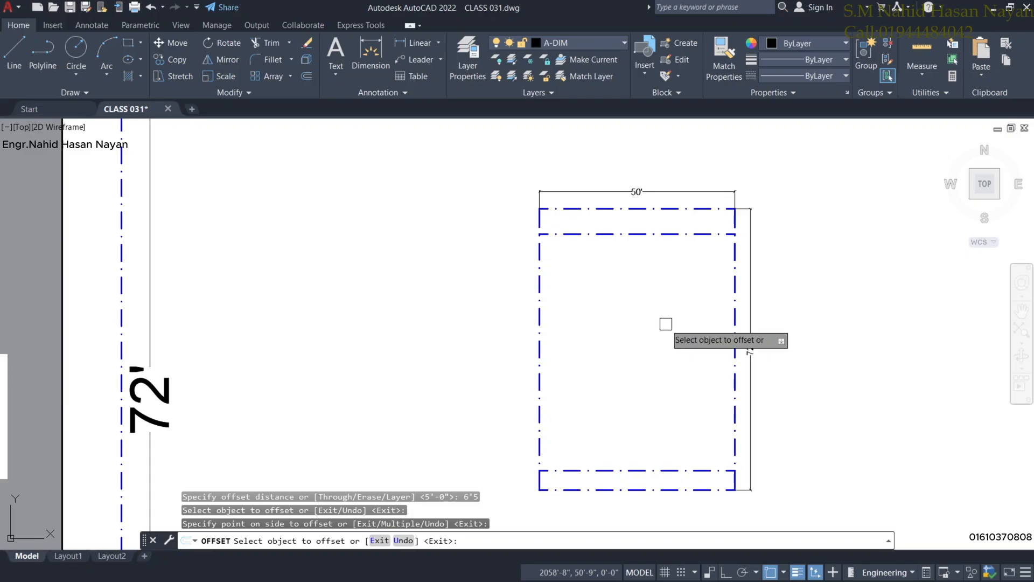
# Offset the plot's side edges 4' inward for the side setbacks.
pyautogui.press('Return')
pyautogui.press('Return')
pyautogui.press('Return')
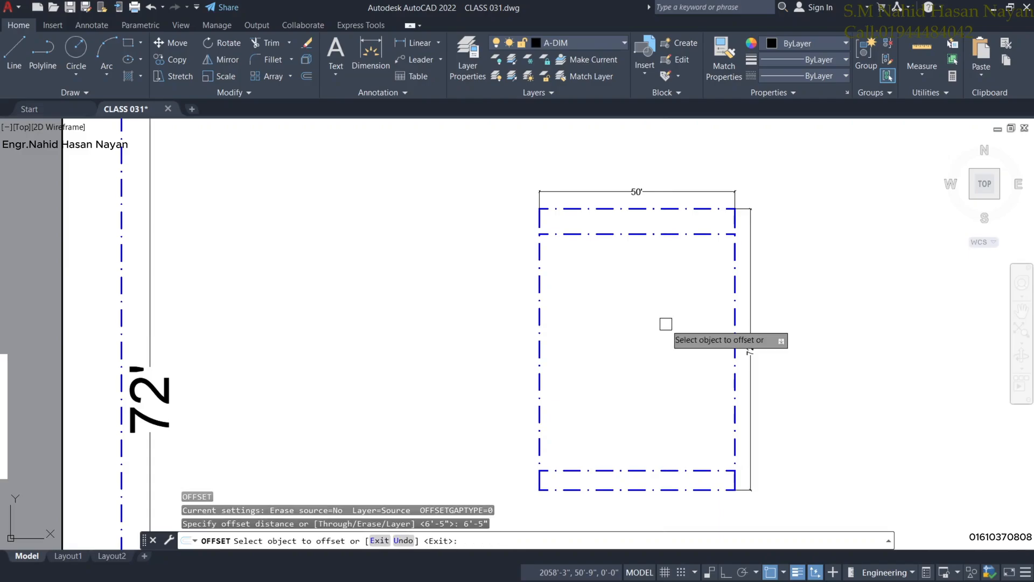
pyautogui.press('Return')
pyautogui.press('Return')
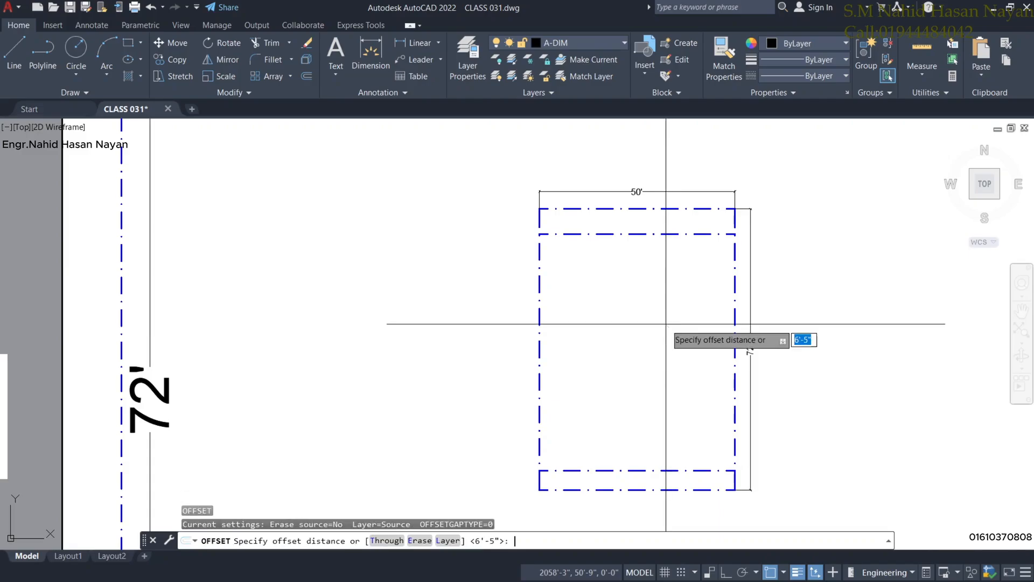
pyautogui.write("4'")
pyautogui.press('Return')
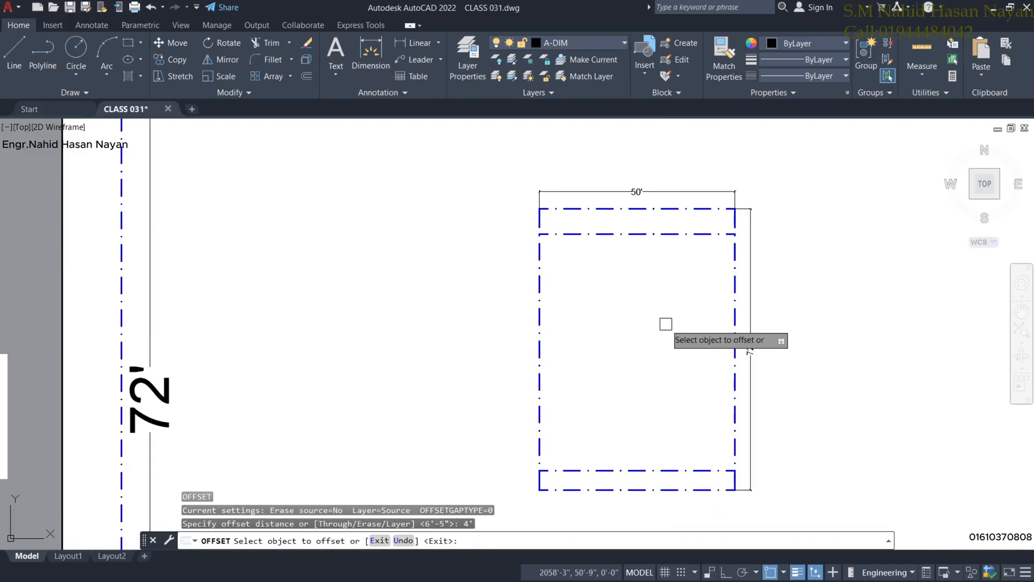
pyautogui.click(740, 283)
pyautogui.click(639, 293)
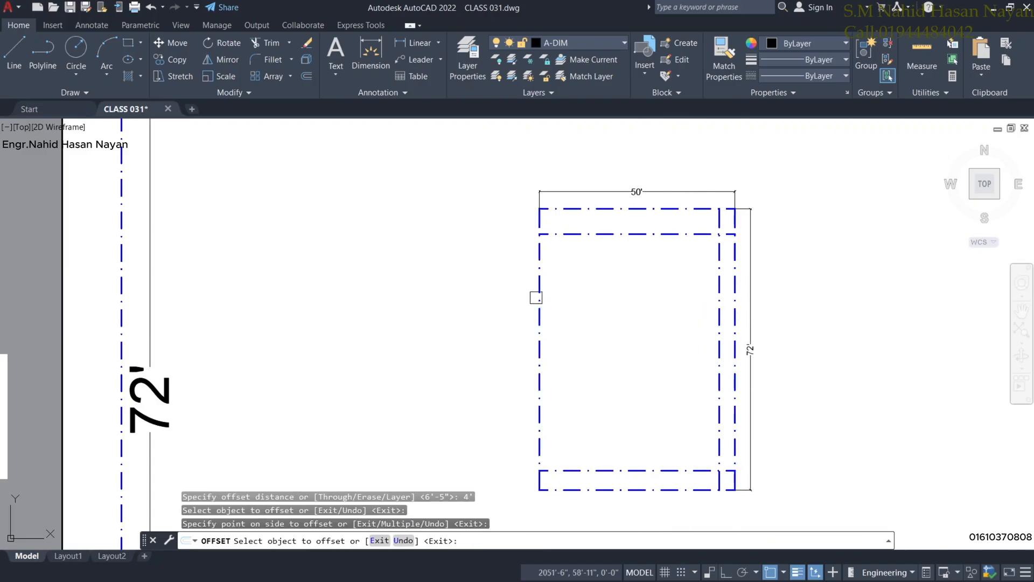
pyautogui.scroll(-2, 612, 300)
pyautogui.moveTo(612, 300); pyautogui.dragTo(582, 277, button='middle')
pyautogui.rightClick(577, 278)
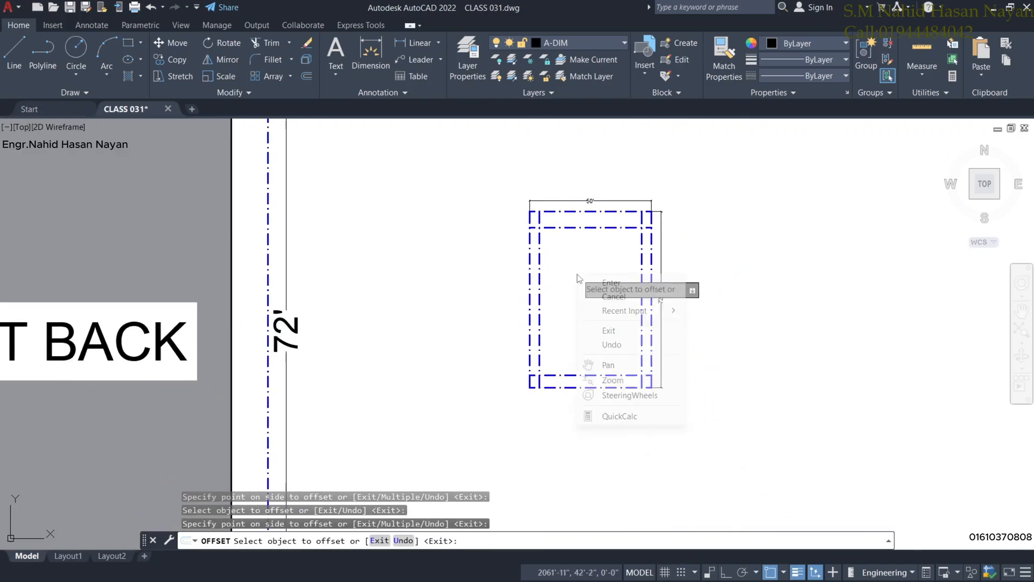
pyautogui.click(610, 283)
pyautogui.scroll(2, 582, 241)
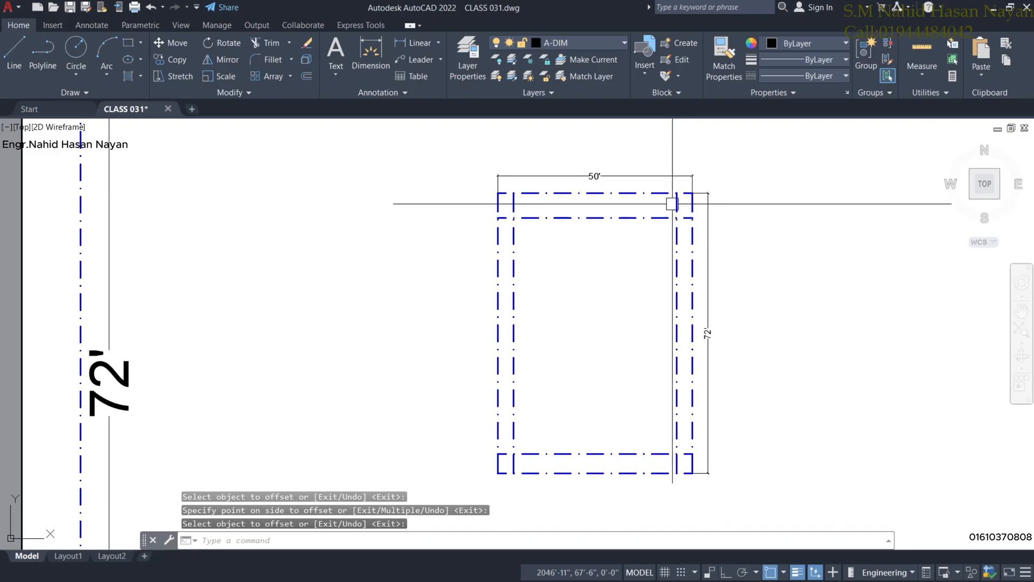
# Trim the top overhangs and outer stubs of the inner left and right setback lines.
pyautogui.click(268, 44)
pyautogui.scroll(4, 620, 178)
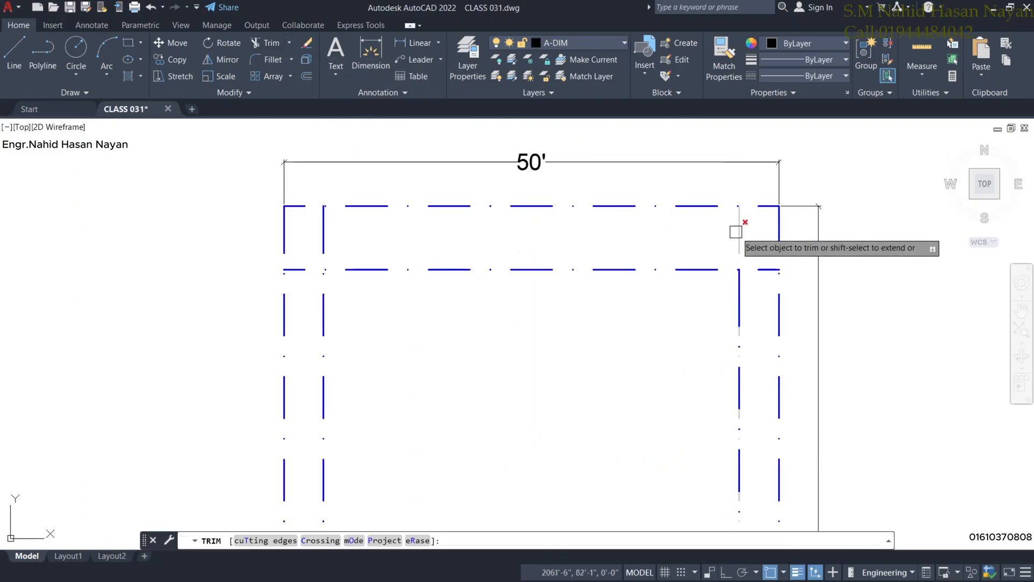
pyautogui.click(736, 231)
pyautogui.click(759, 269)
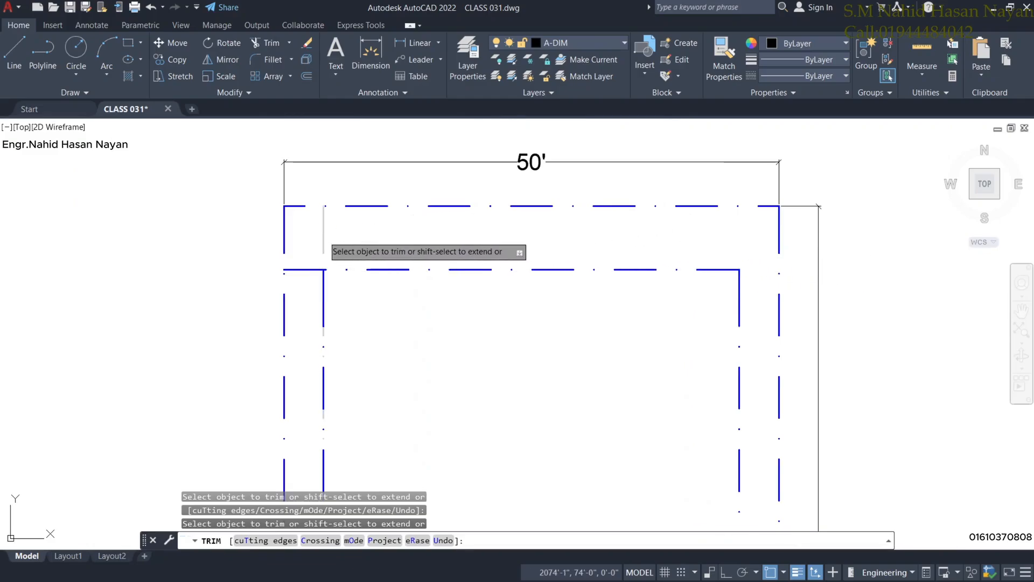
pyautogui.click(323, 235)
pyautogui.click(309, 267)
# Cut the leftover piece of the inner right line at the bottom and end TRIM.
pyautogui.scroll(-2, 401, 337)
pyautogui.moveTo(406, 311); pyautogui.dragTo(400, 138, button='middle')
pyautogui.scroll(-1, 399, 138)
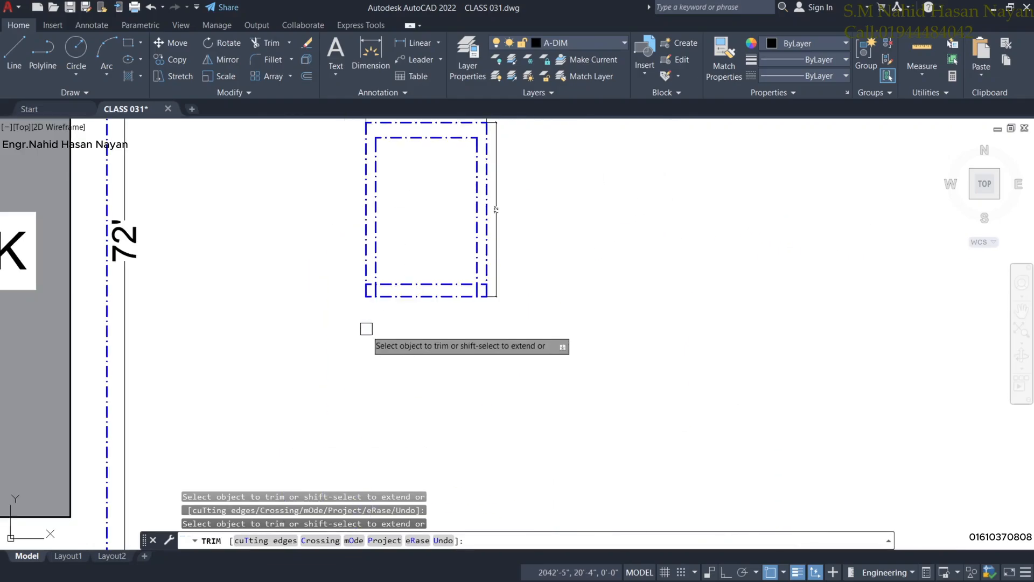
pyautogui.scroll(4, 366, 323)
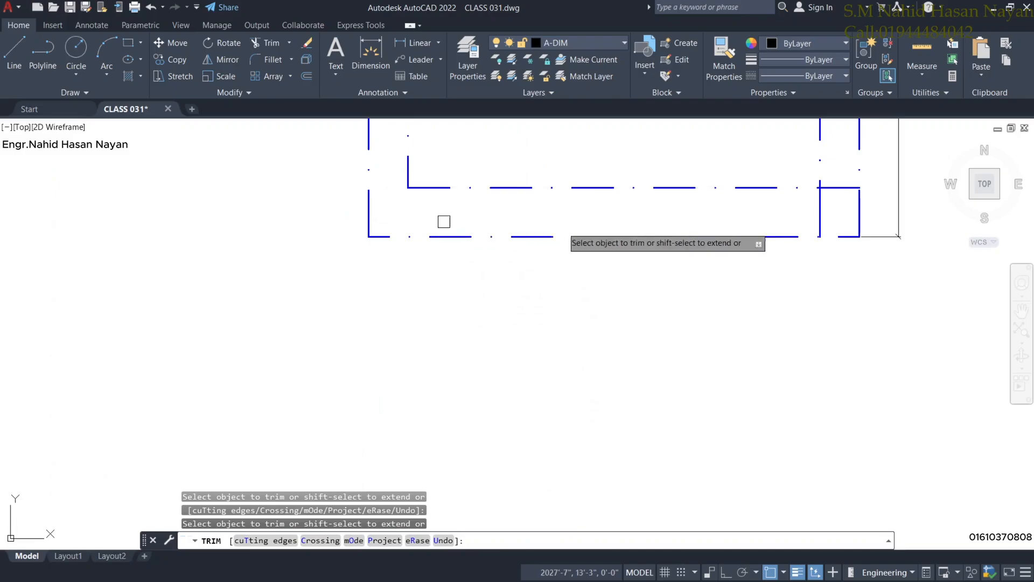
pyautogui.click(819, 201)
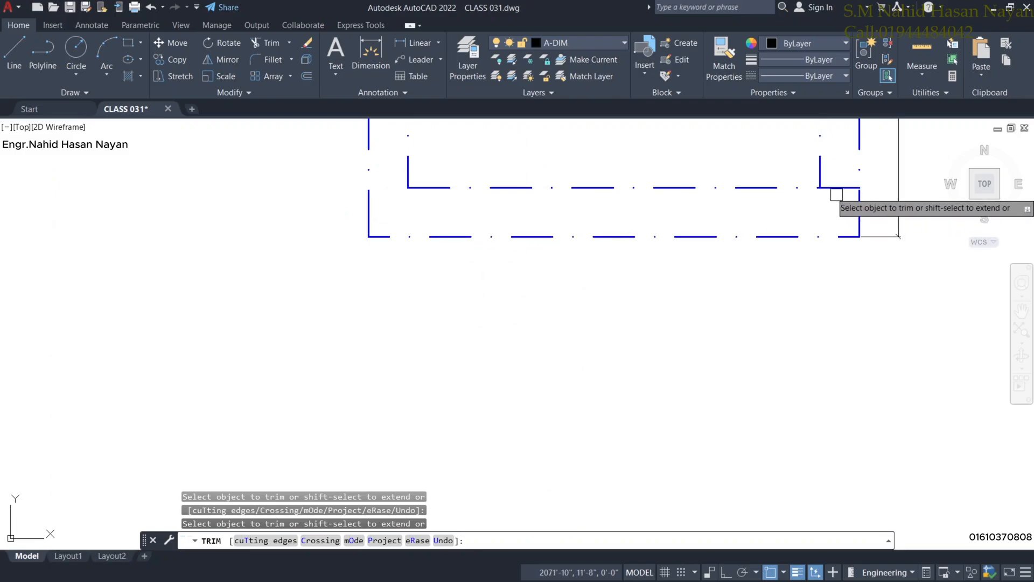
pyautogui.scroll(-4, 700, 173)
pyautogui.moveTo(676, 146); pyautogui.dragTo(659, 325, button='middle')
pyautogui.rightClick(649, 278)
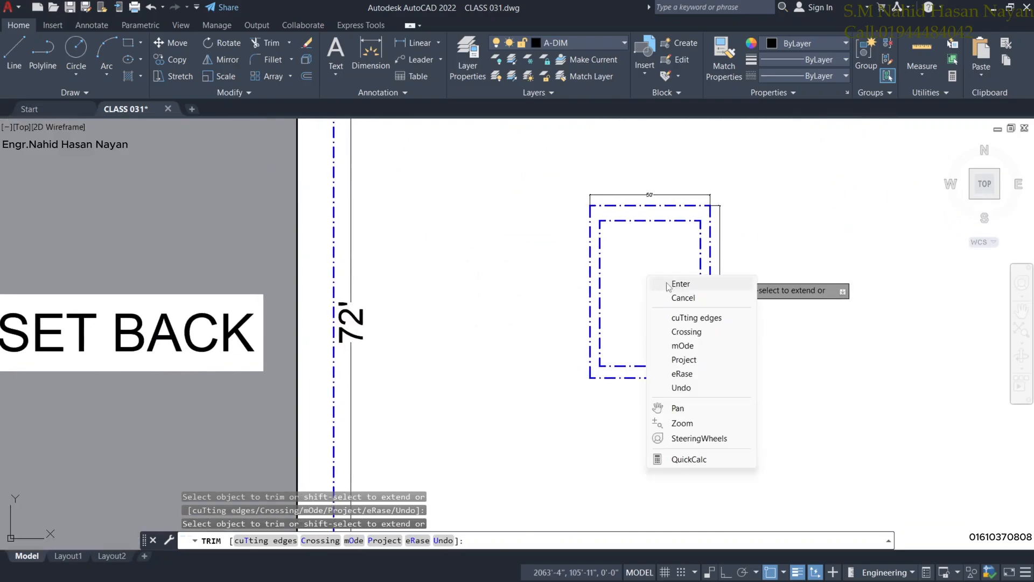
pyautogui.click(680, 284)
pyautogui.scroll(3, 664, 281)
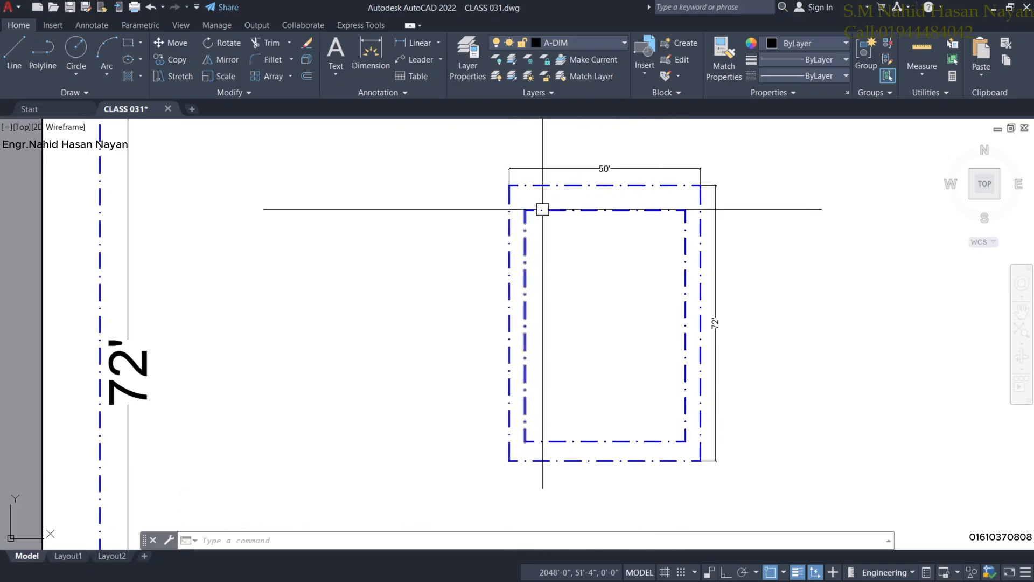
# Move the inner setback rectangle onto the A-Wall layer, then clear the selection.
pyautogui.scroll(3, 658, 248)
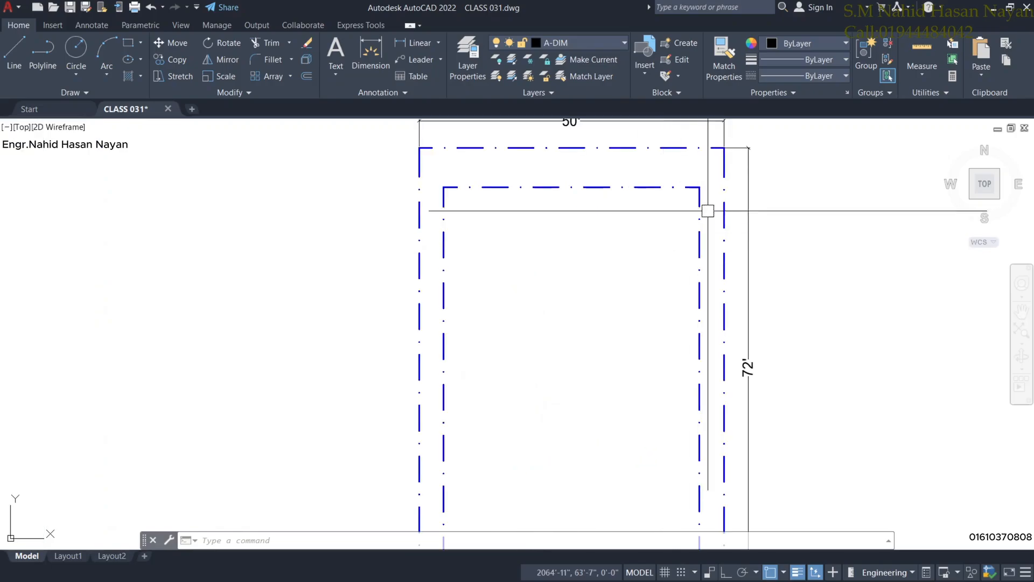
pyautogui.scroll(-2, 708, 211)
pyautogui.scroll(2, 715, 216)
pyautogui.click(714, 256)
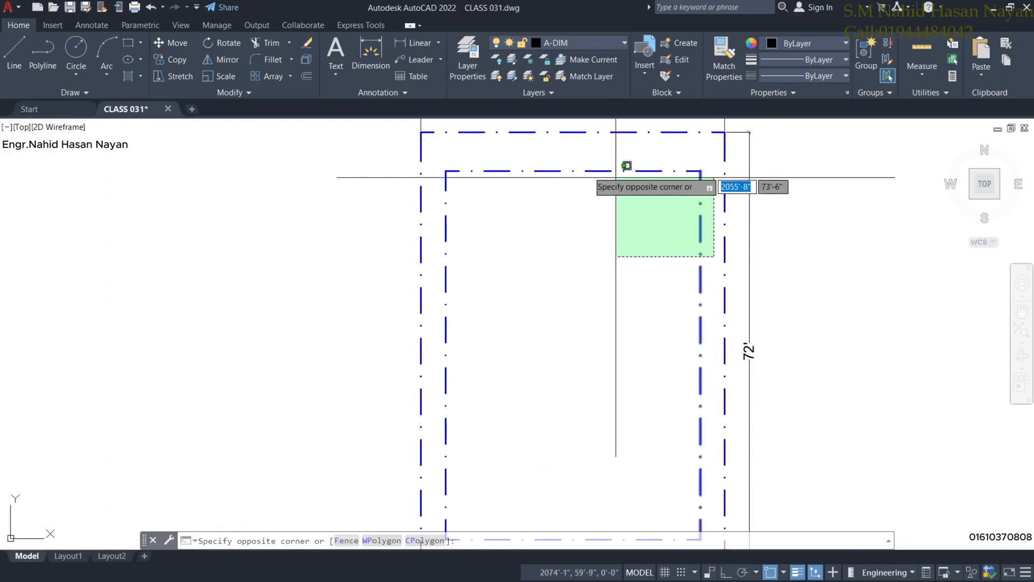
pyautogui.click(437, 159)
pyautogui.scroll(-4, 508, 260)
pyautogui.moveTo(536, 304); pyautogui.dragTo(537, 287, button='middle')
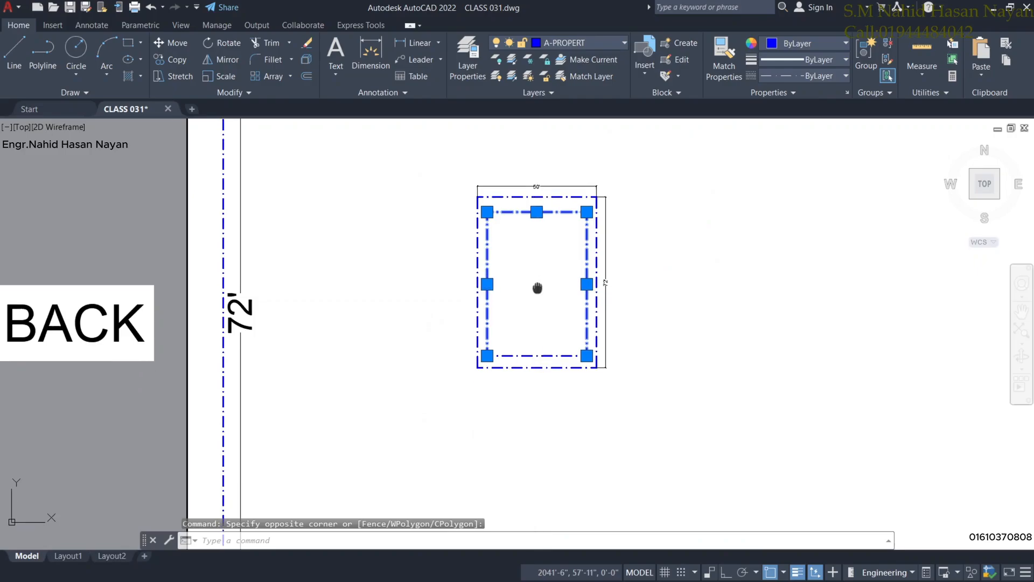
pyautogui.scroll(5, 537, 287)
pyautogui.scroll(-3, 536, 302)
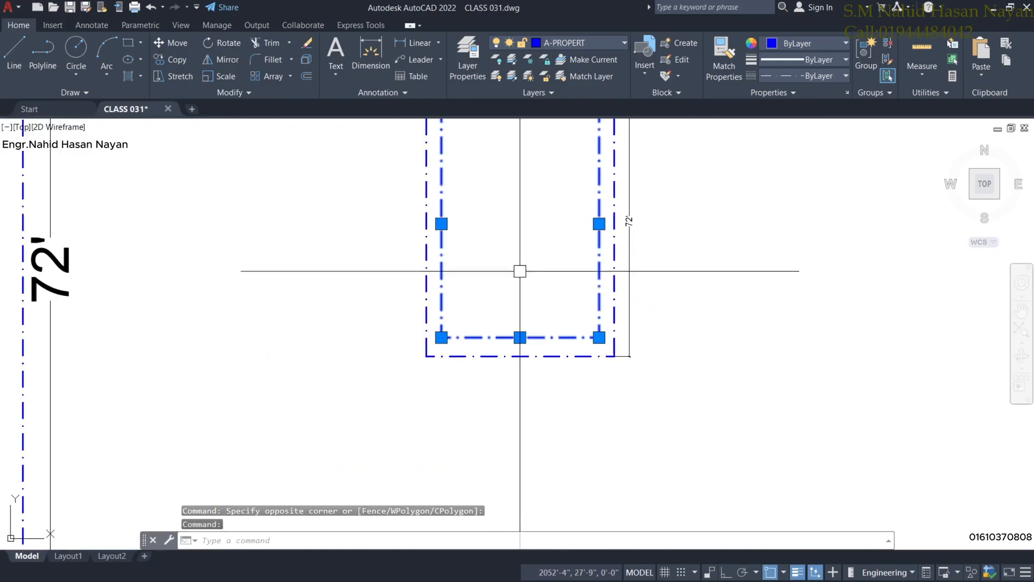
pyautogui.click(589, 42)
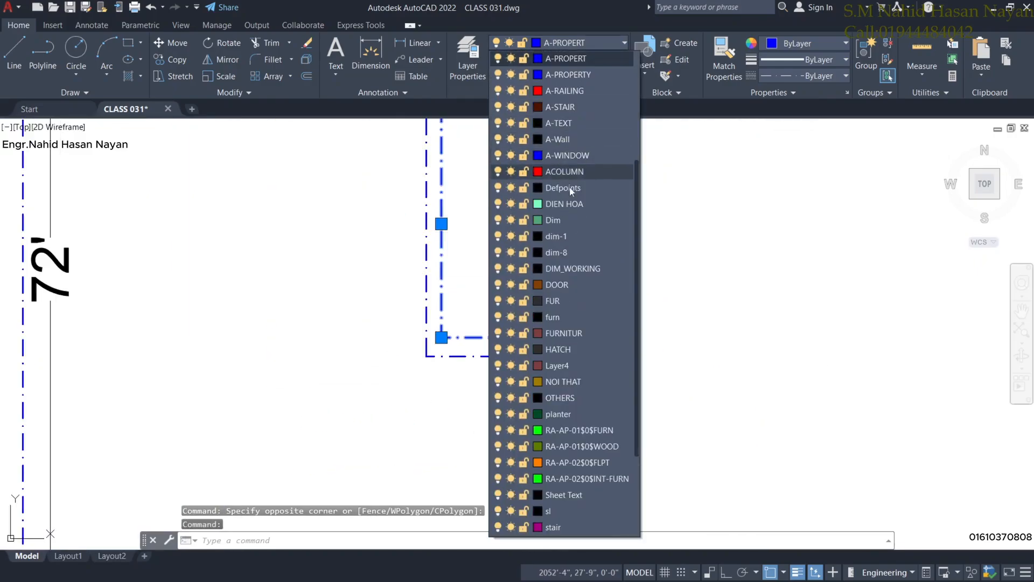
pyautogui.scroll(4, 565, 383)
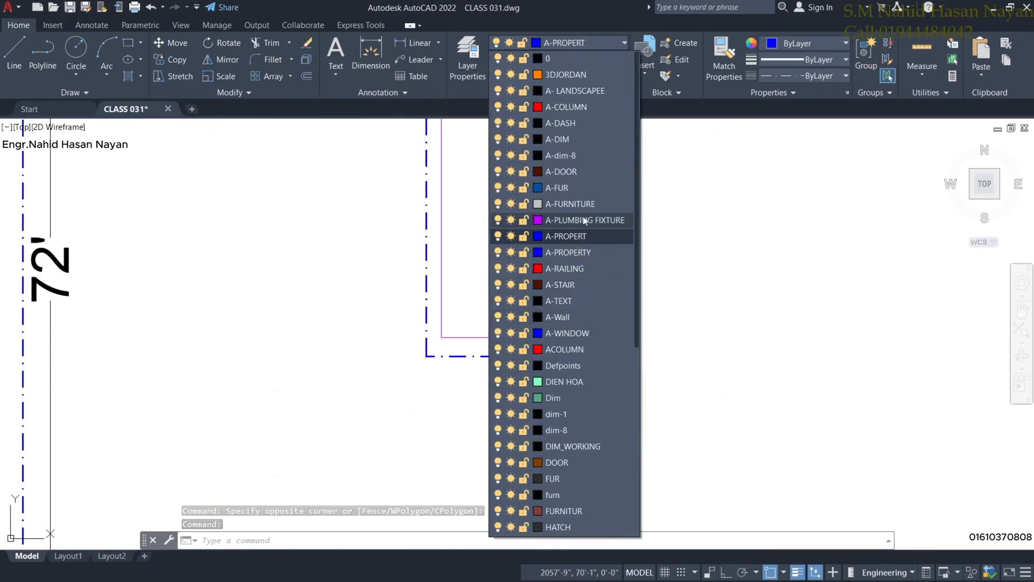
pyautogui.click(560, 317)
pyautogui.scroll(-4, 663, 266)
pyautogui.scroll(2, 626, 327)
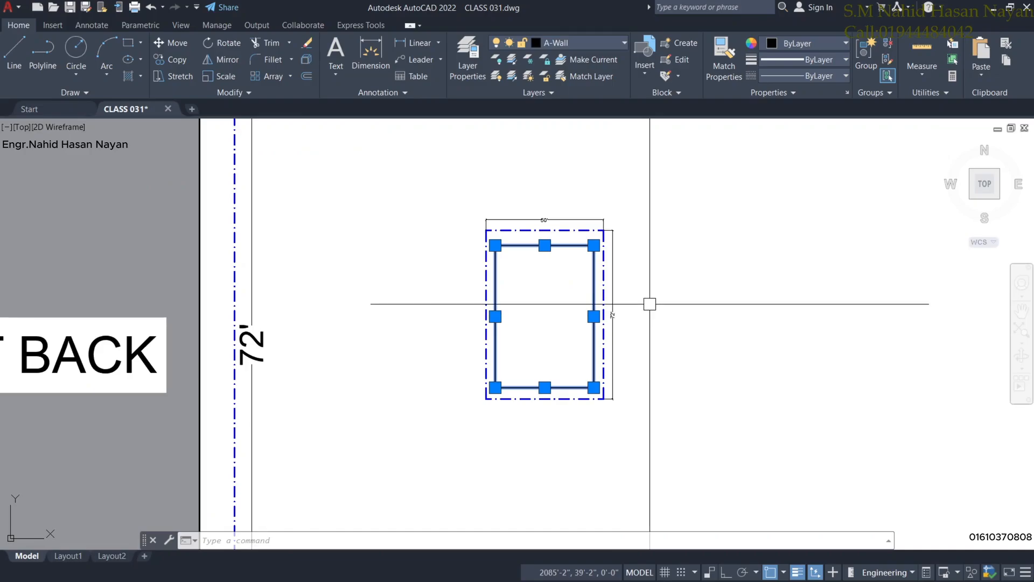
pyautogui.press('Escape')
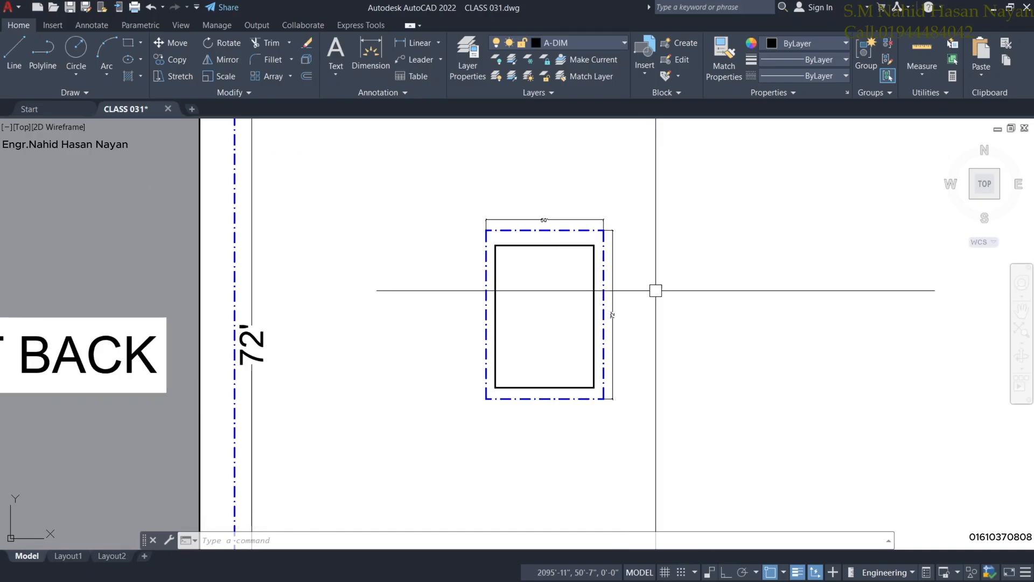
# Pan from the SET BACK plan and rules table down to the MGC RULES heading.
pyautogui.scroll(-4, 651, 290)
pyautogui.moveTo(569, 299); pyautogui.dragTo(660, 250, button='middle')
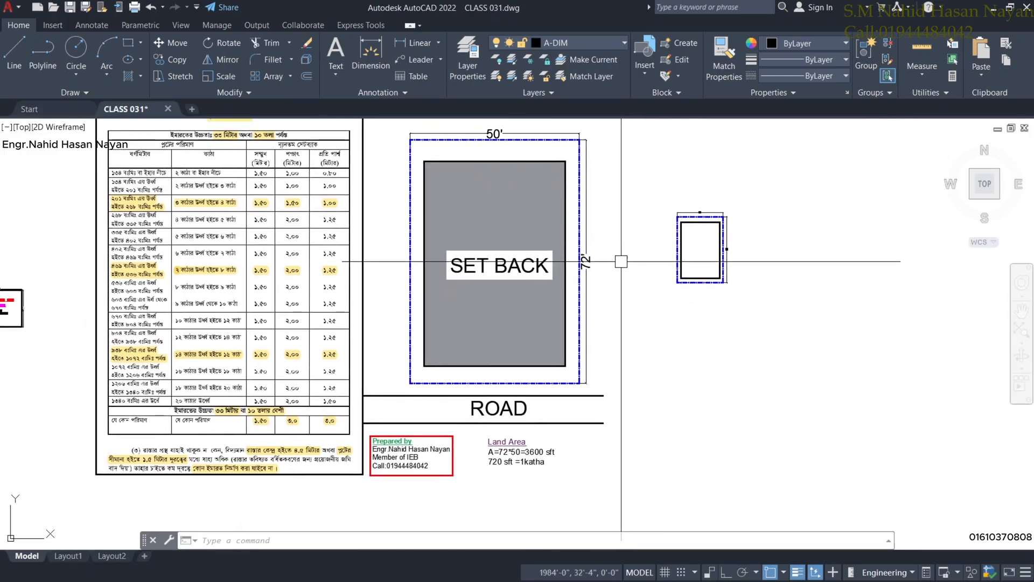
pyautogui.moveTo(603, 396); pyautogui.dragTo(582, 368, button='middle')
pyautogui.scroll(2, 485, 226)
pyautogui.moveTo(485, 225); pyautogui.dragTo(498, 285, button='middle')
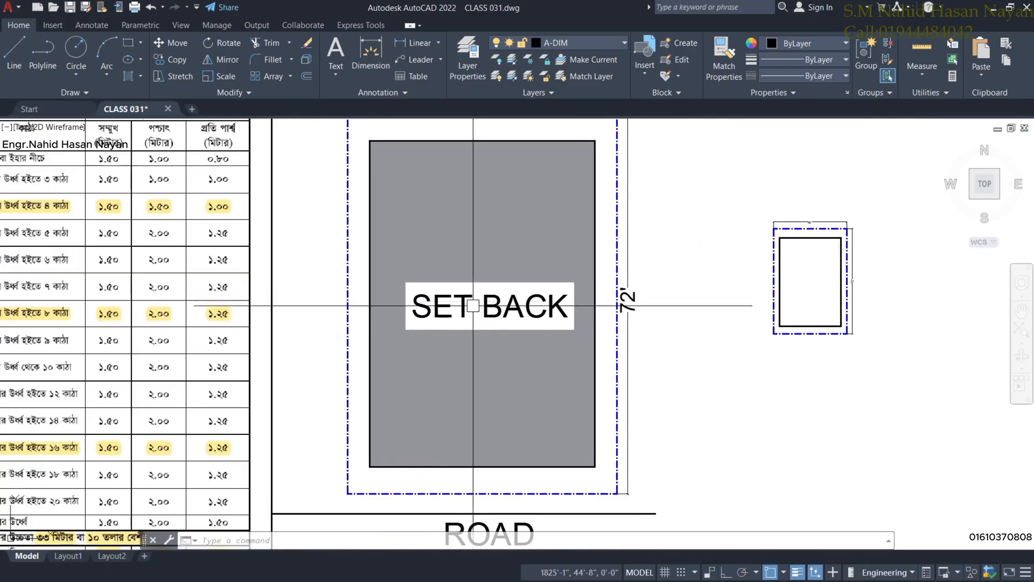
pyautogui.moveTo(442, 189); pyautogui.dragTo(445, 243, button='middle')
pyautogui.scroll(-2, 560, 246)
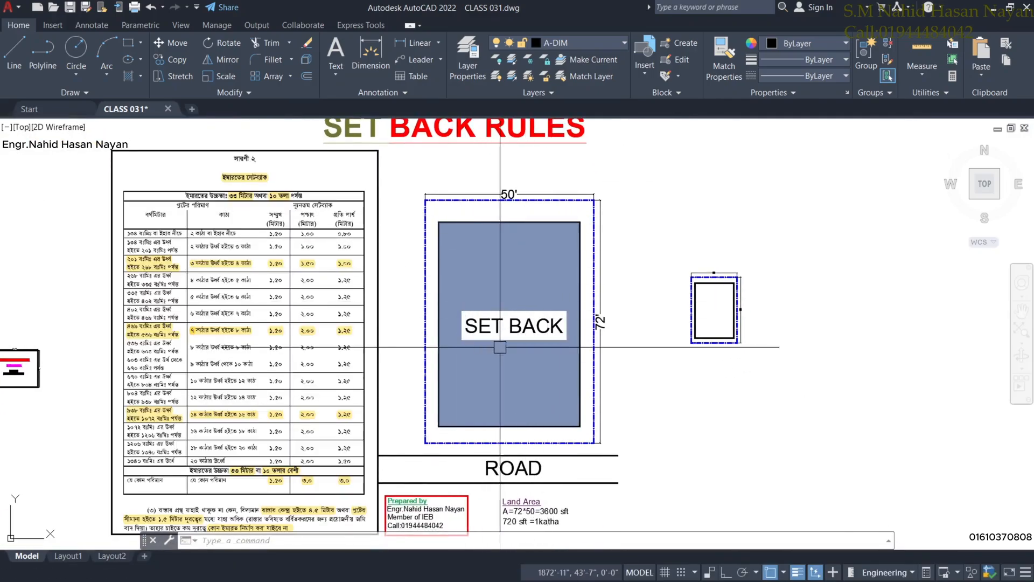
pyautogui.scroll(2, 667, 327)
pyautogui.scroll(-4, 453, 399)
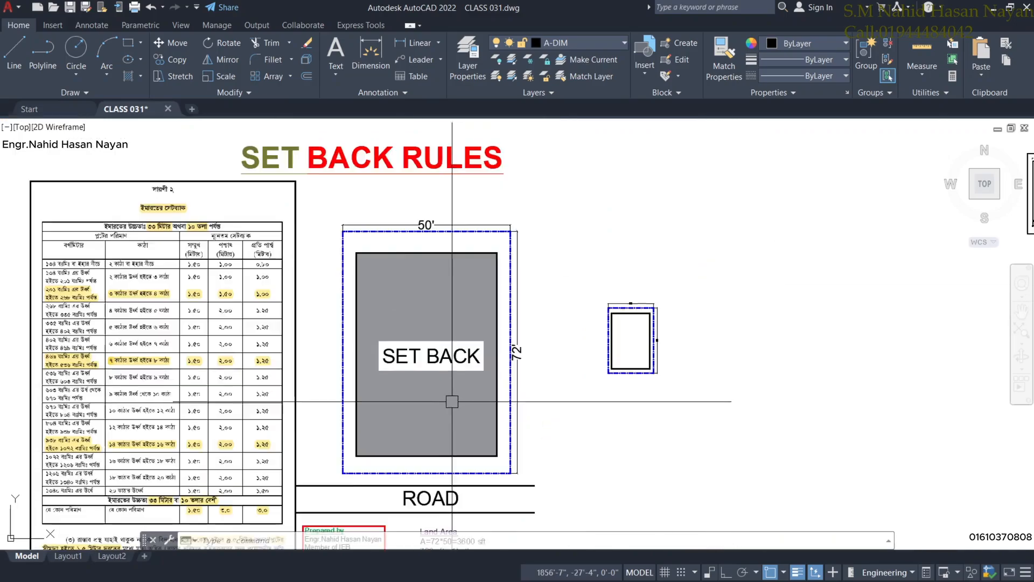
pyautogui.moveTo(440, 416); pyautogui.dragTo(422, 292, button='middle')
pyautogui.moveTo(471, 402); pyautogui.dragTo(420, 277, button='middle')
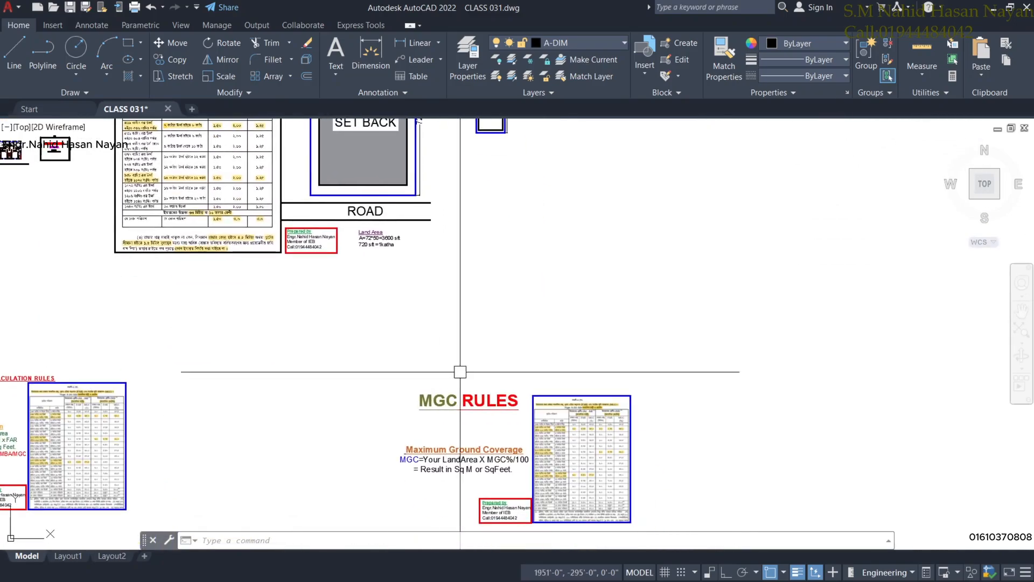
# View the MGC formula and coverage table, then pan back to the setback plan and road.
pyautogui.scroll(4, 470, 398)
pyautogui.moveTo(471, 399); pyautogui.dragTo(374, 261, button='middle')
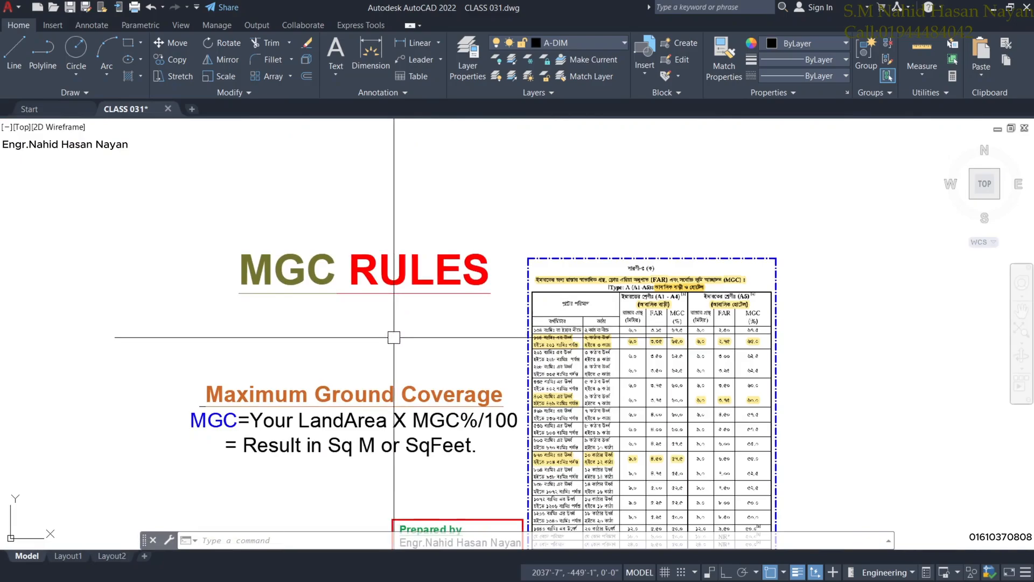
pyautogui.moveTo(393, 339); pyautogui.dragTo(381, 260, button='middle')
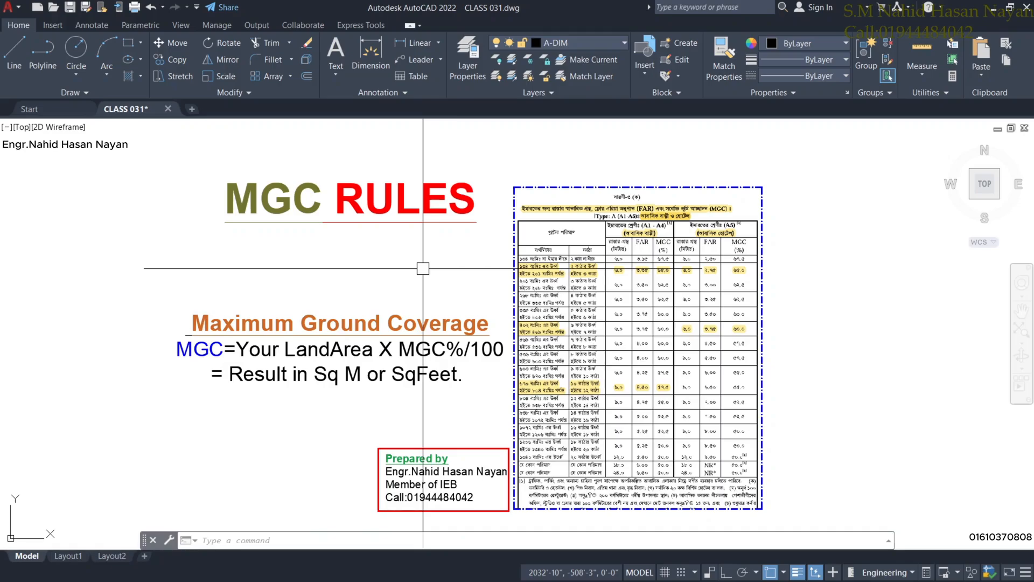
pyautogui.scroll(-4, 500, 242)
pyautogui.moveTo(621, 225)
pyautogui.mouseDown(button='middle')
pyautogui.moveTo(487, 318)
pyautogui.moveTo(469, 407)
pyautogui.mouseUp(button='middle')
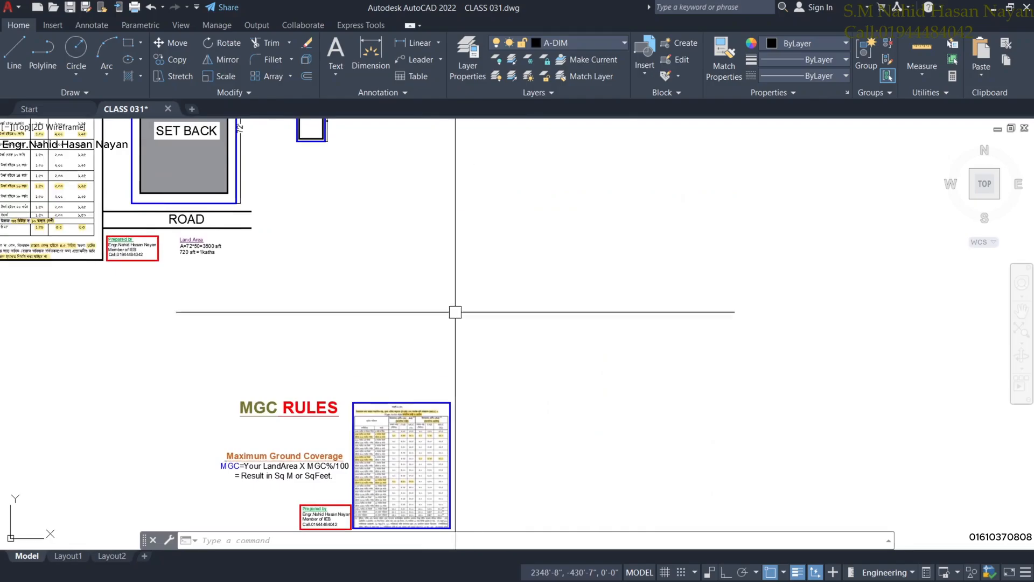
pyautogui.scroll(-2, 400, 233)
pyautogui.scroll(6, 305, 151)
pyautogui.scroll(2, 427, 155)
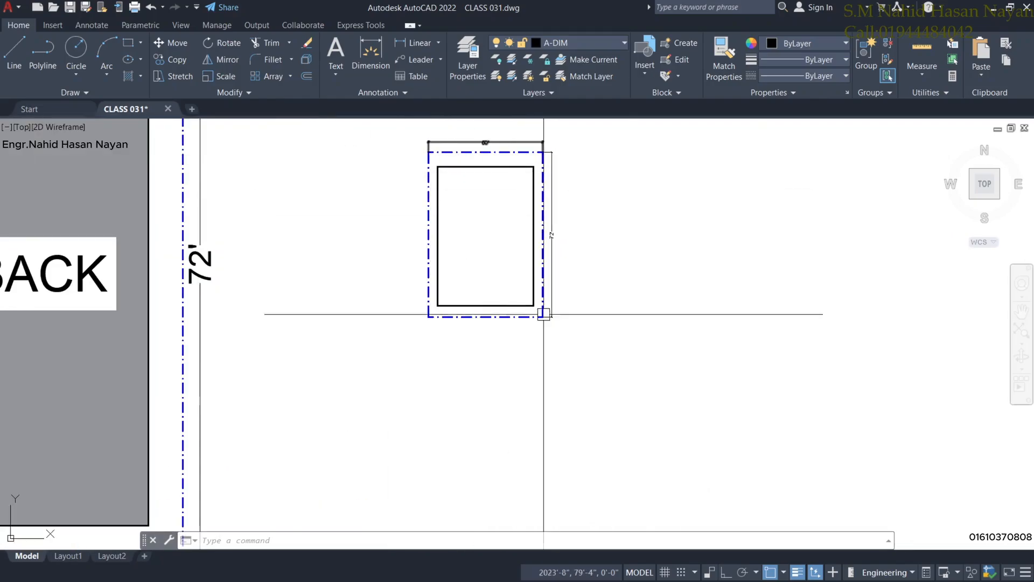
pyautogui.scroll(-4, 493, 310)
# Return to MGC RULES and zoom in on the formula and the FAR/MGC table rows.
pyautogui.moveTo(474, 425); pyautogui.dragTo(496, 215, button='middle')
pyautogui.moveTo(449, 384); pyautogui.dragTo(408, 159, button='middle')
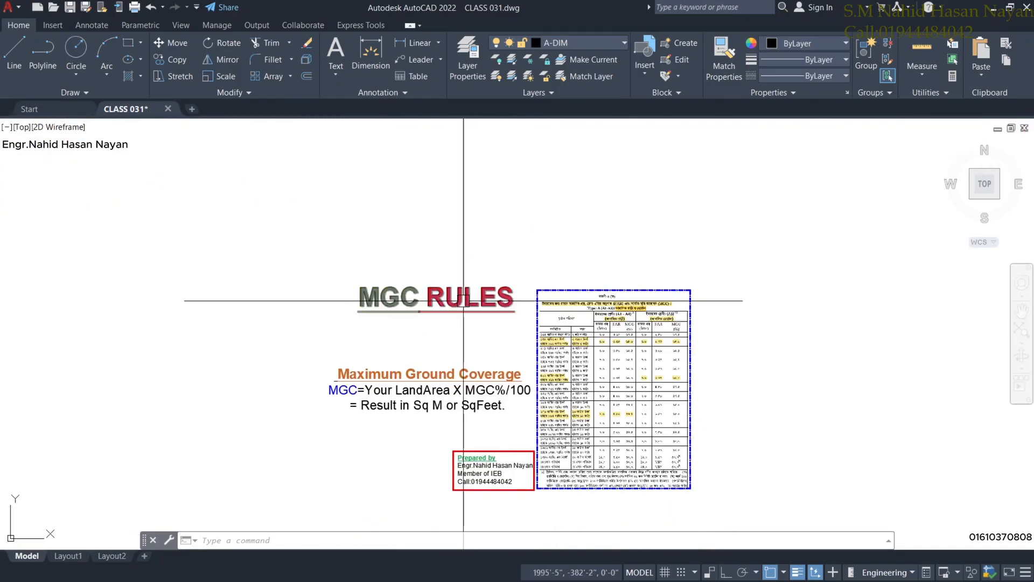
pyautogui.scroll(3, 464, 300)
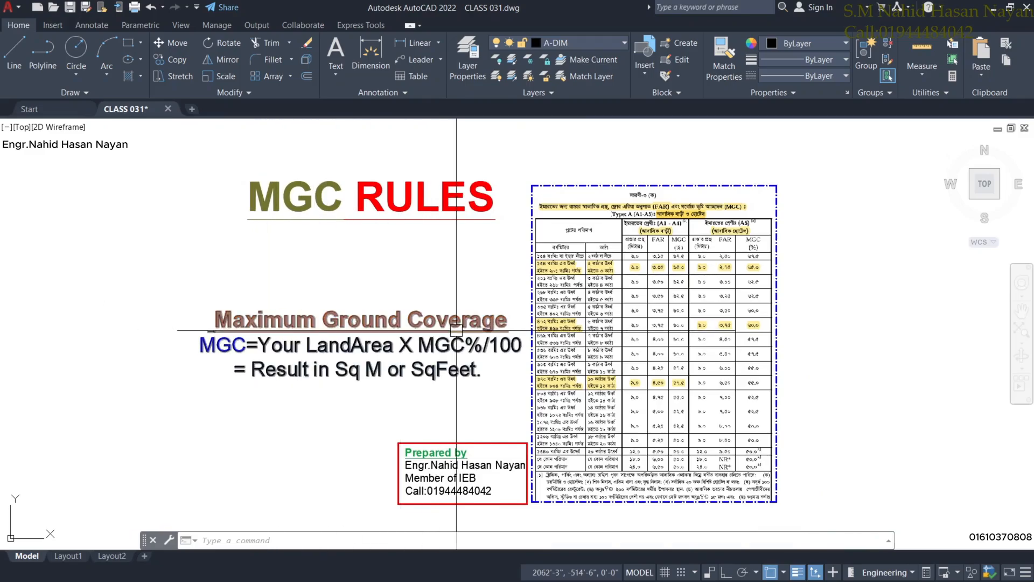
pyautogui.moveTo(252, 379); pyautogui.dragTo(226, 413, button='middle')
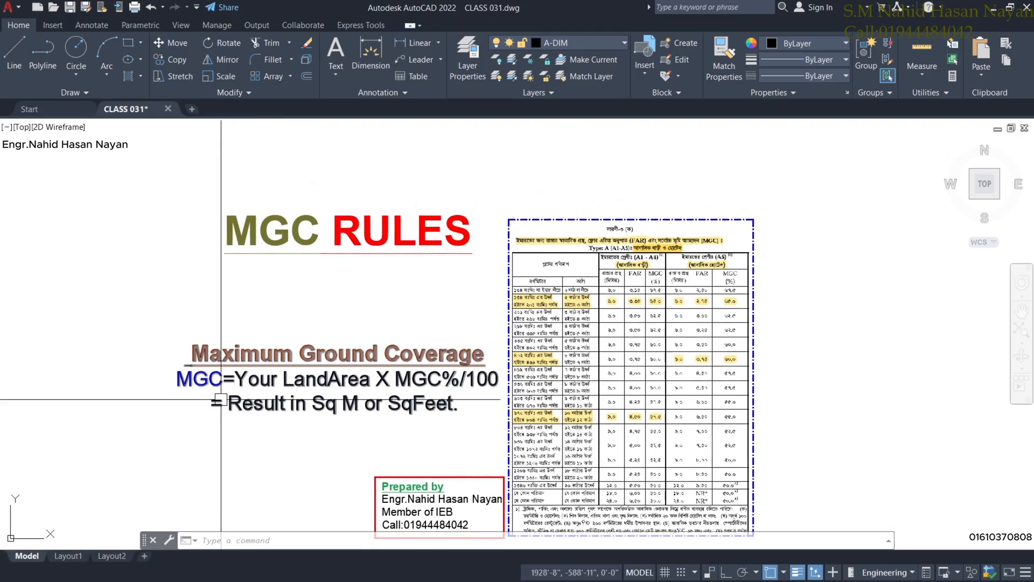
pyautogui.scroll(2, 283, 393)
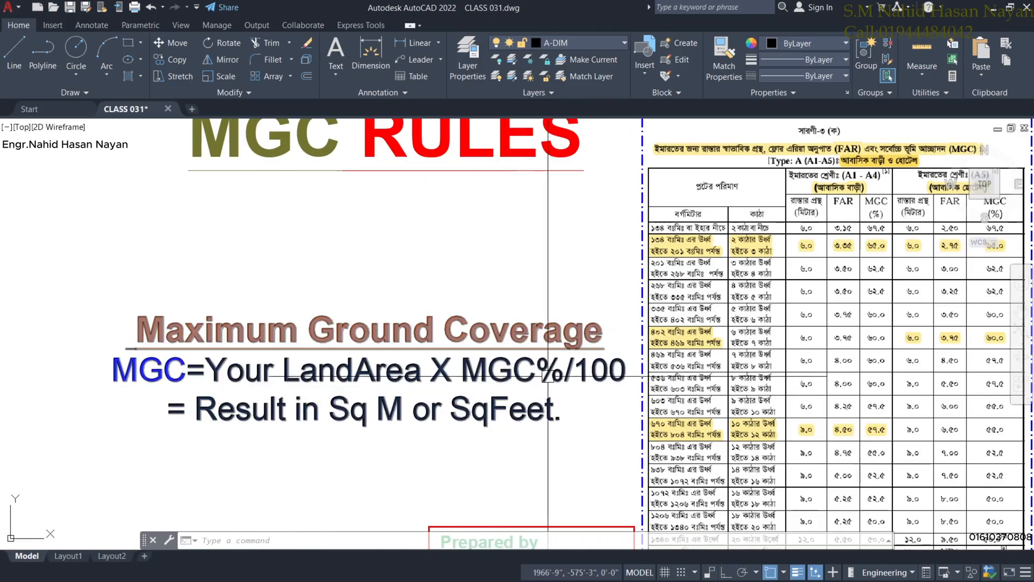
pyautogui.scroll(-2, 610, 390)
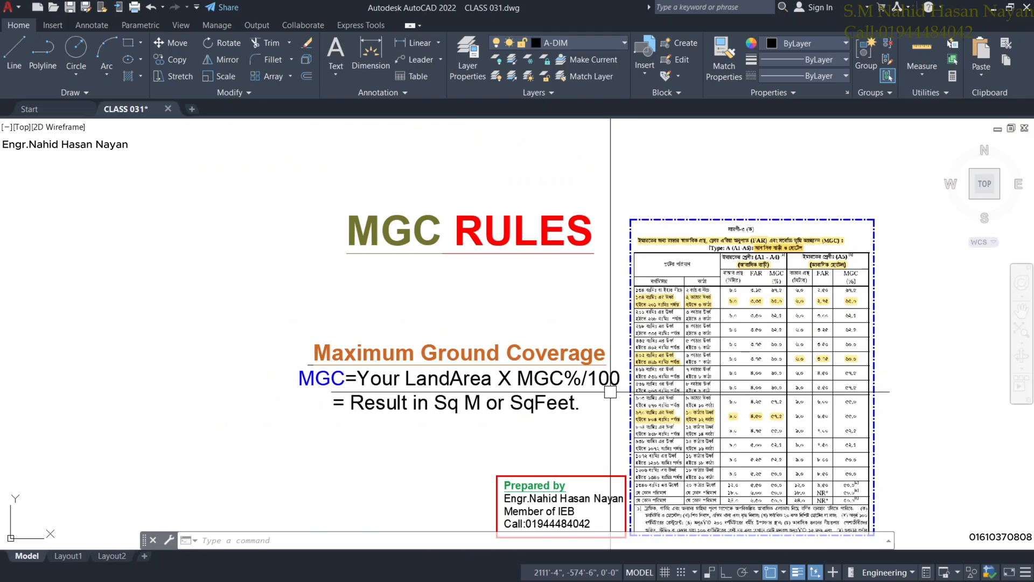
pyautogui.moveTo(609, 390); pyautogui.dragTo(538, 348, button='middle')
pyautogui.scroll(2, 531, 349)
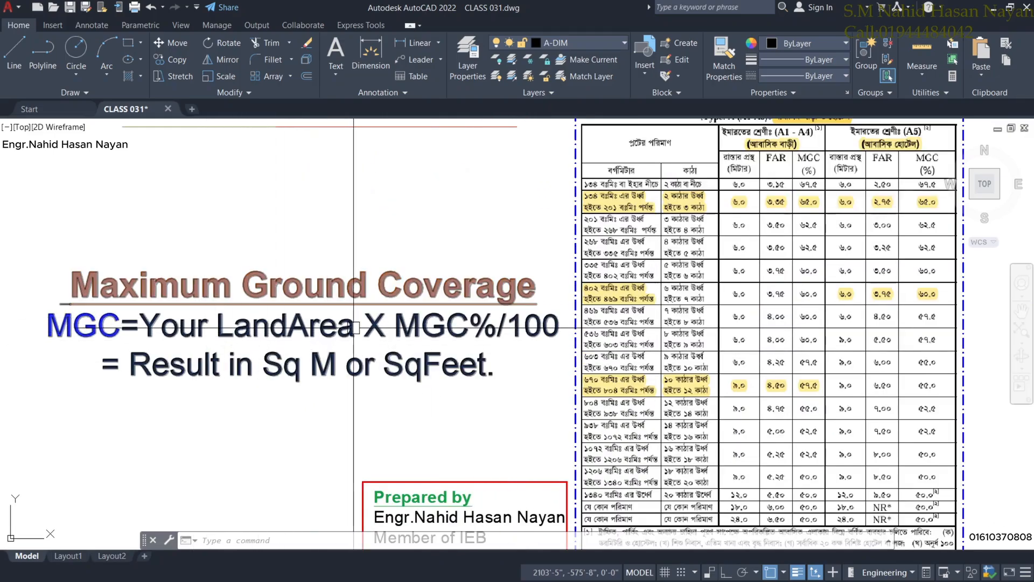
pyautogui.scroll(2, 450, 332)
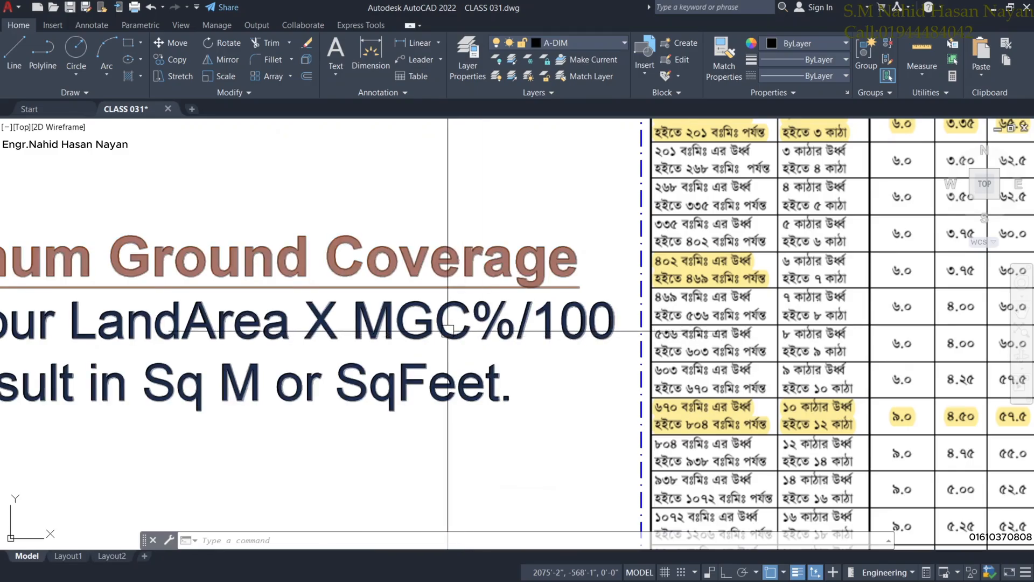
pyautogui.scroll(-2, 447, 332)
pyautogui.moveTo(649, 308); pyautogui.dragTo(477, 383, button='middle')
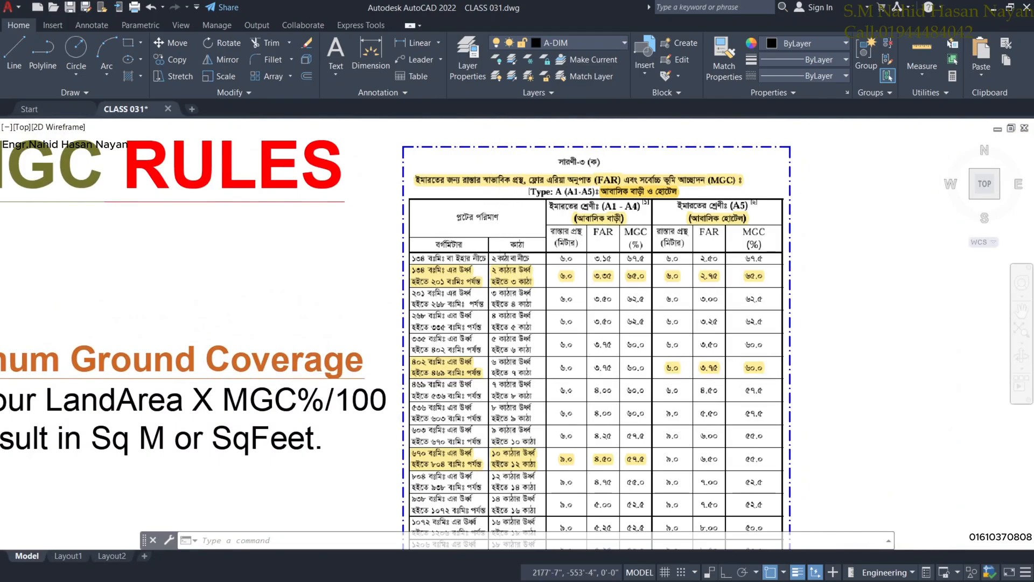
pyautogui.scroll(2, 521, 372)
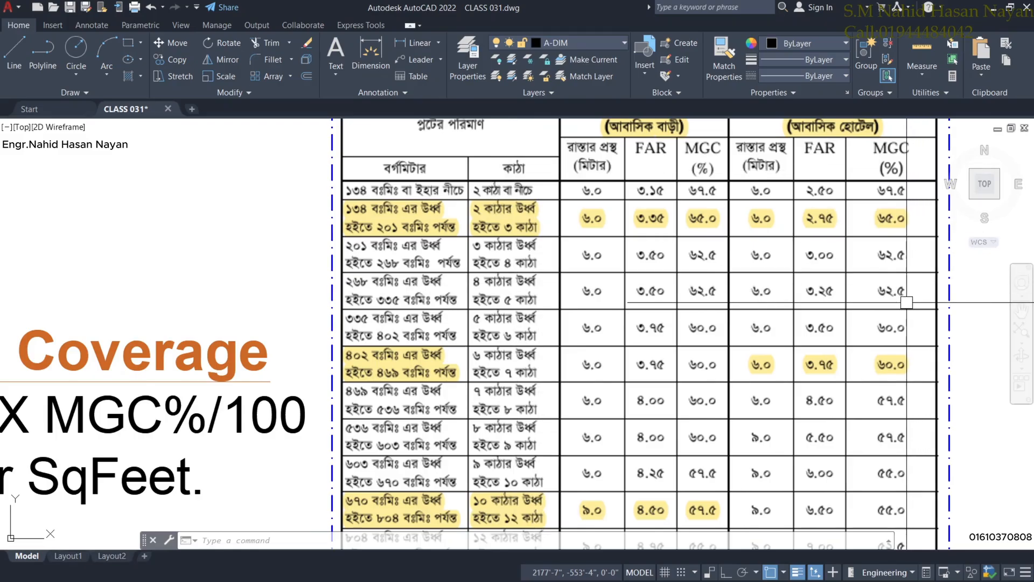
# Zoom to the Maximum Ground Coverage formula note and select it.
pyautogui.scroll(-5, 907, 301)
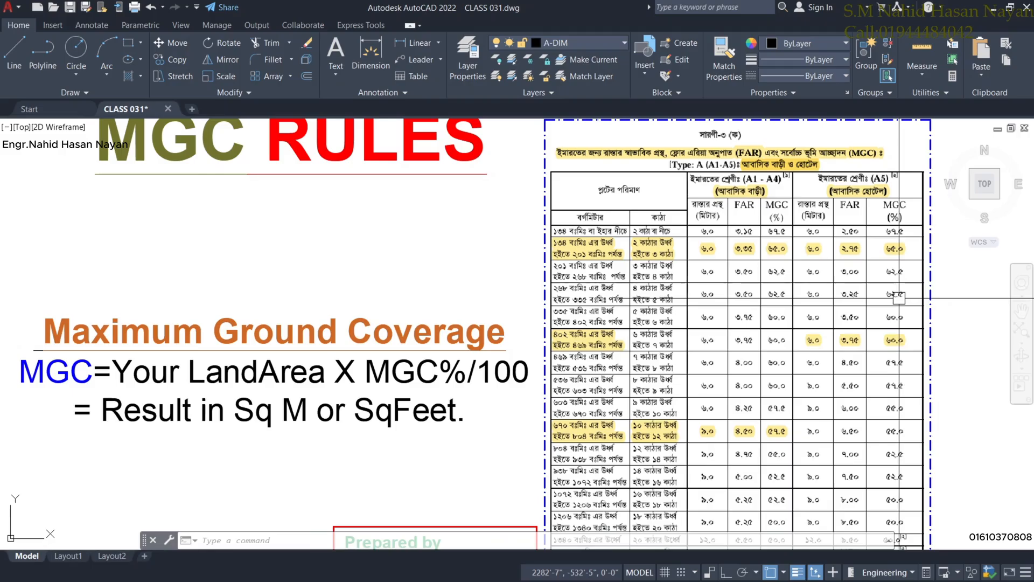
pyautogui.scroll(5, 910, 300)
pyautogui.scroll(1, 909, 325)
pyautogui.scroll(-2, 894, 249)
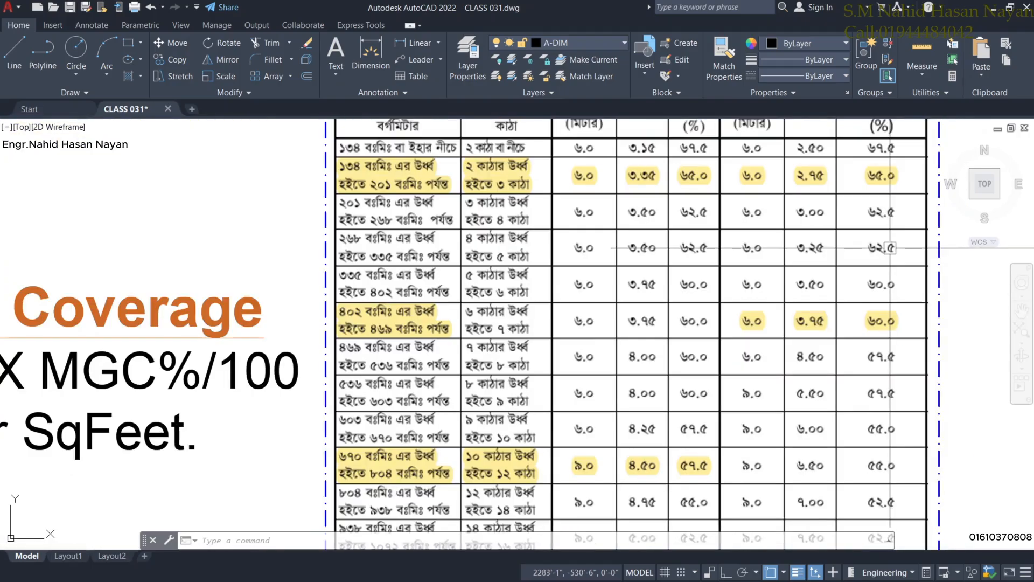
pyautogui.moveTo(363, 384)
pyautogui.mouseDown(button='middle')
pyautogui.moveTo(517, 324)
pyautogui.moveTo(558, 286)
pyautogui.mouseUp(button='middle')
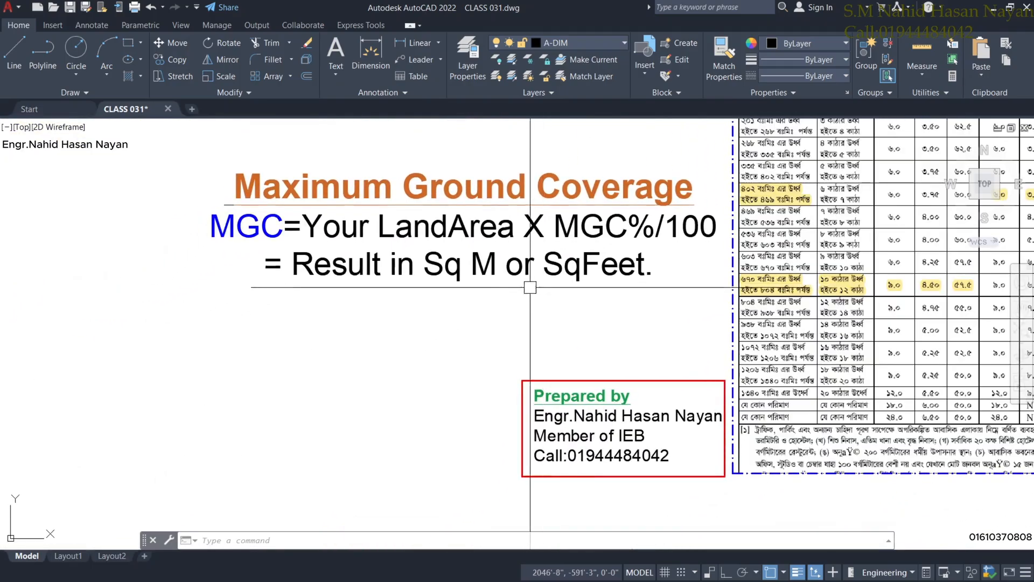
pyautogui.scroll(2, 468, 260)
pyautogui.click(481, 214)
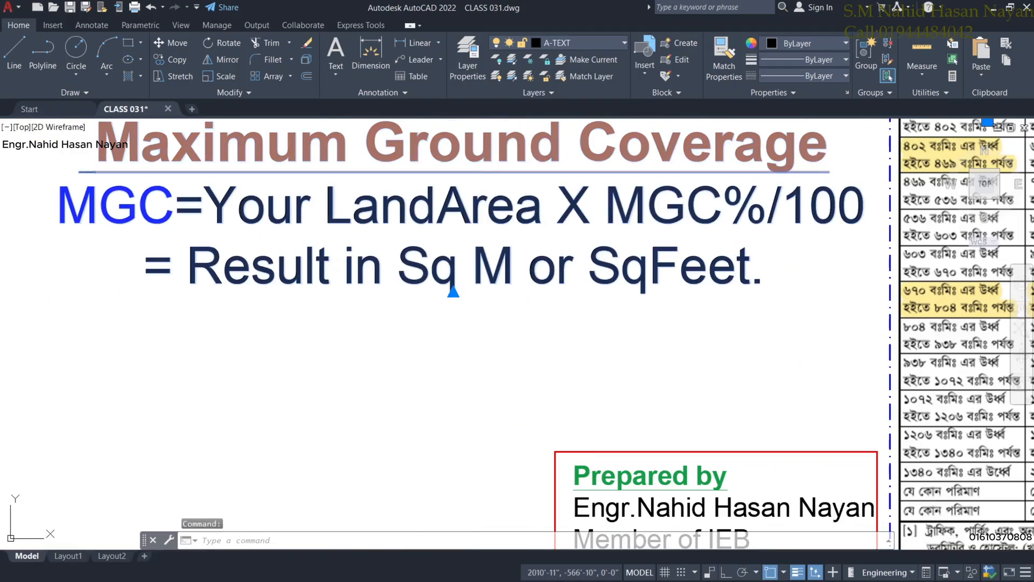
# Insert two blank lines above the '= Result' line in the MGC formula note.
pyautogui.doubleClick(812, 221)
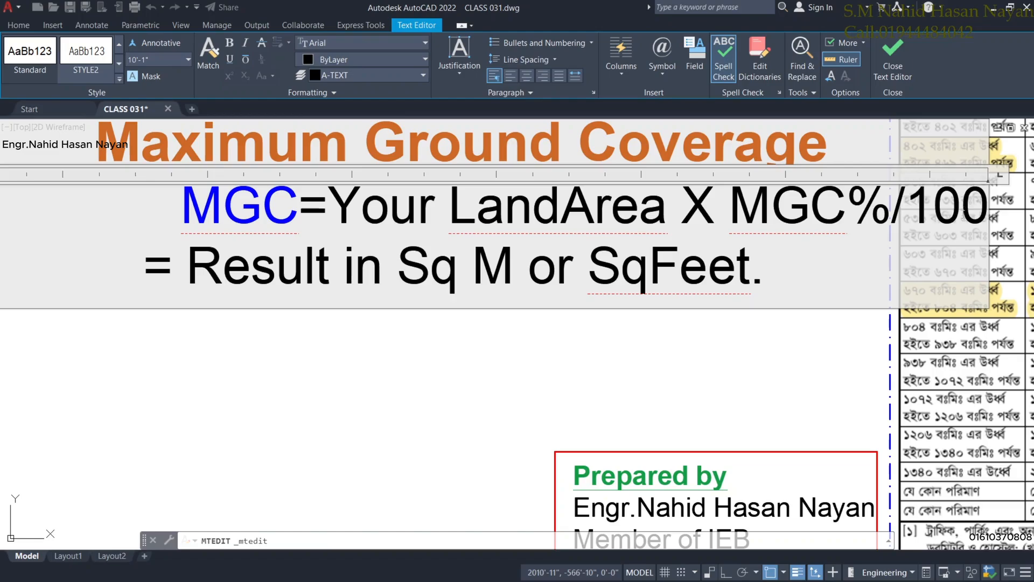
pyautogui.press('Return')
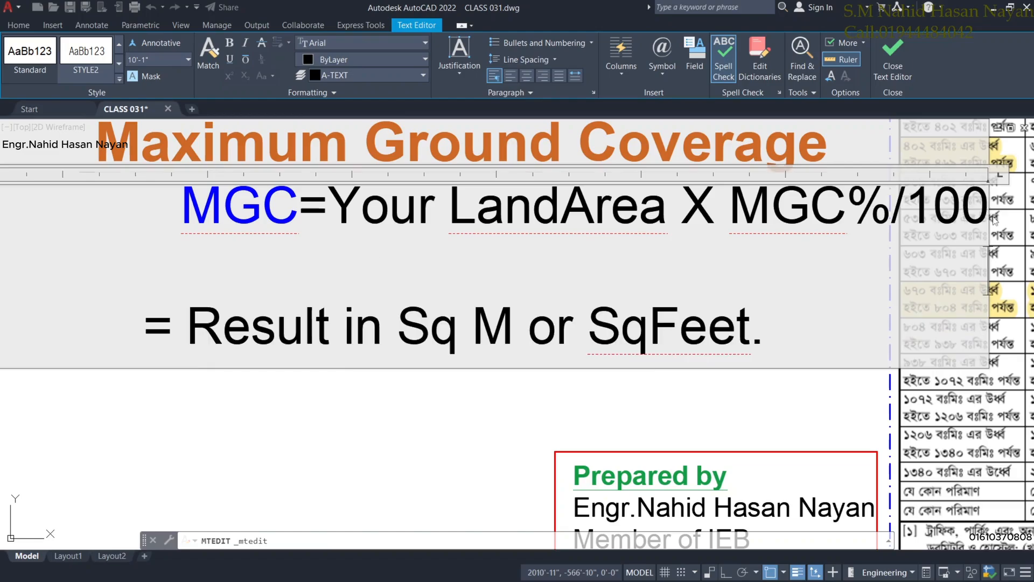
pyautogui.press('Return')
pyautogui.scroll(-2, 645, 236)
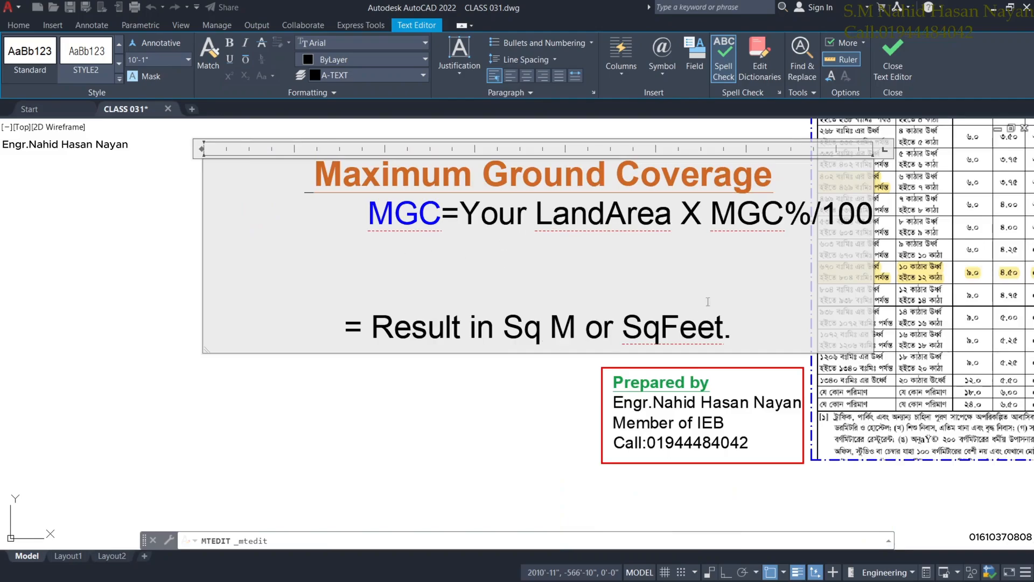
pyautogui.moveTo(610, 335); pyautogui.dragTo(381, 319)
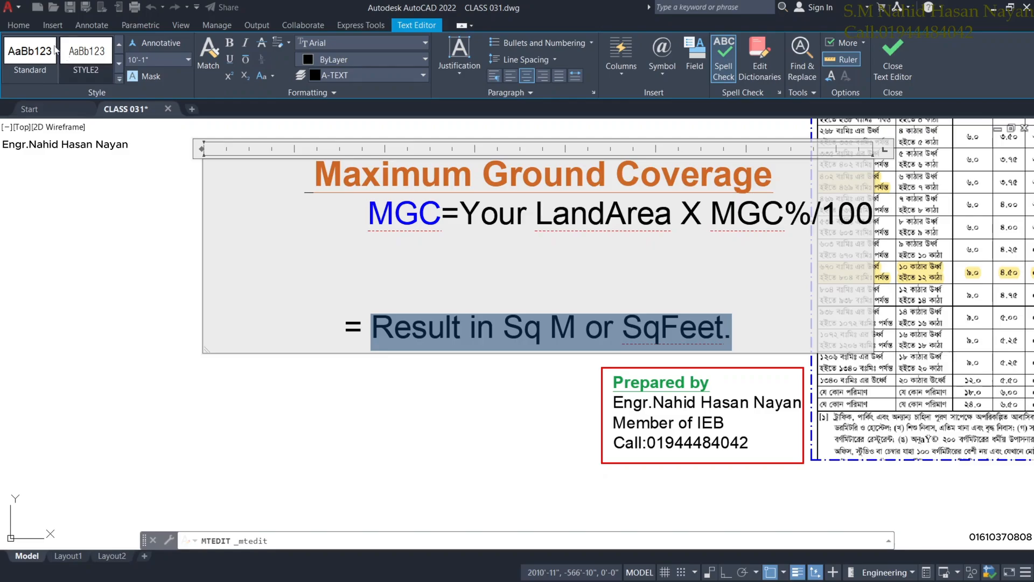
pyautogui.click(19, 25)
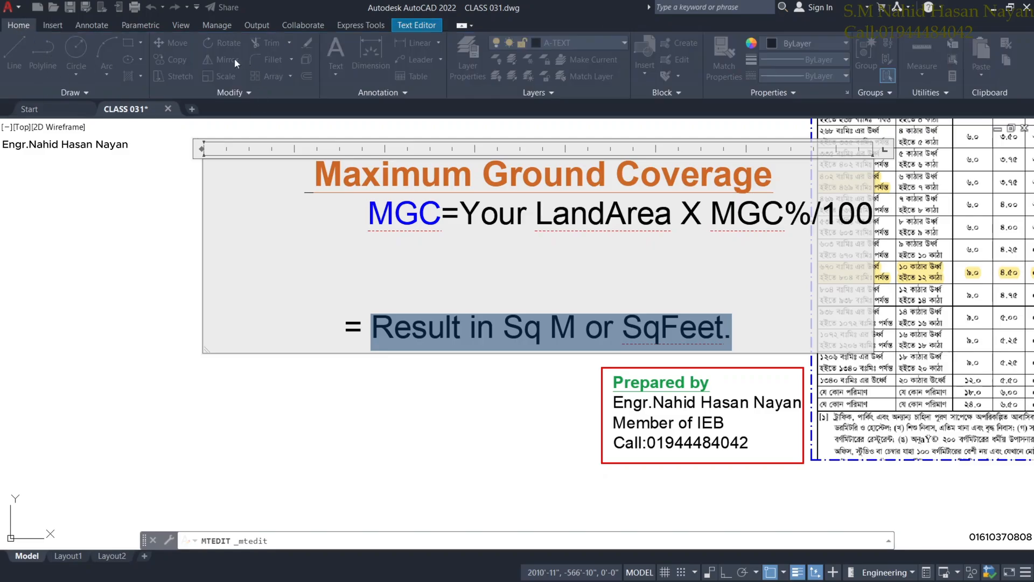
pyautogui.click(485, 319)
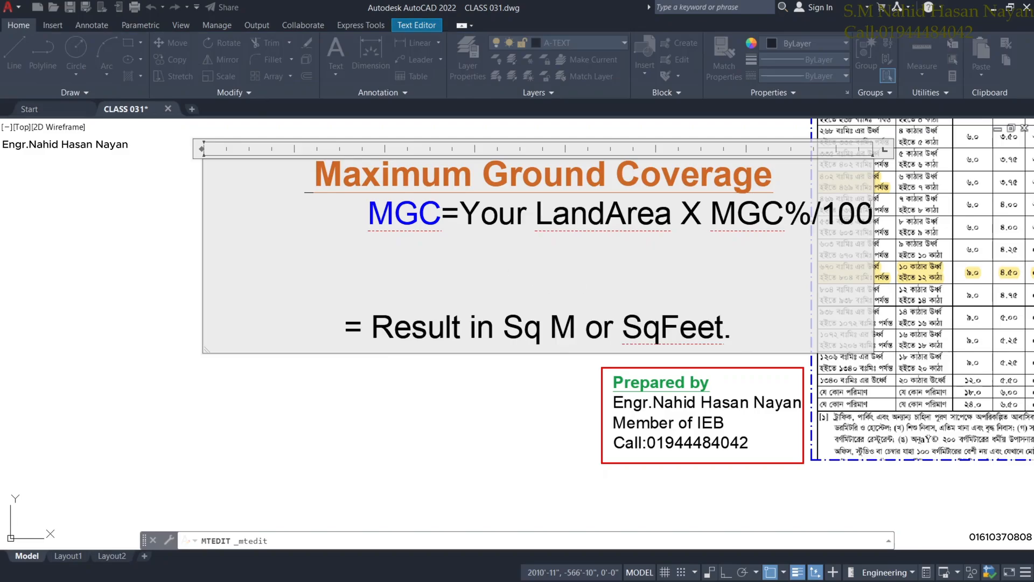
pyautogui.write('UY')
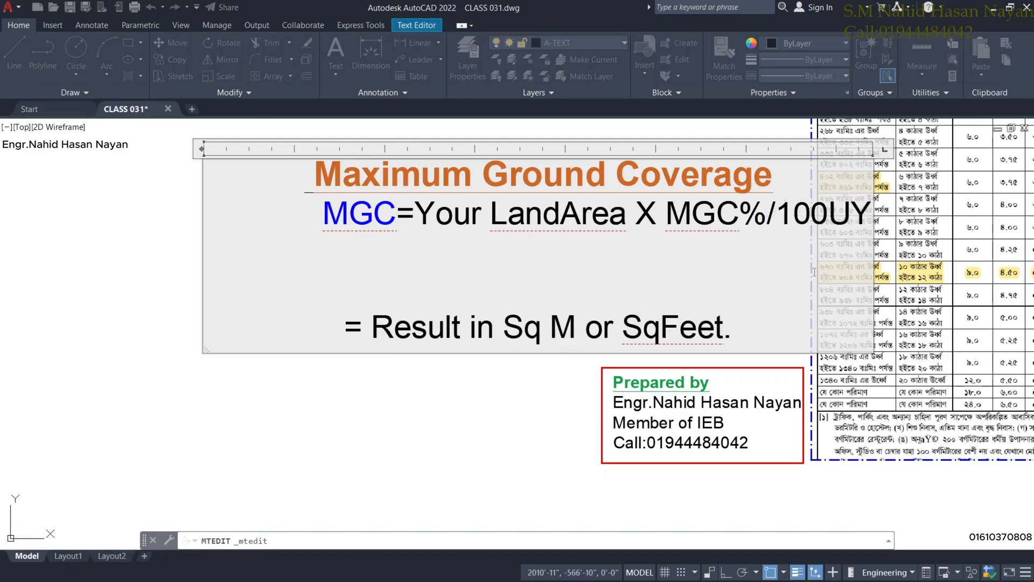
pyautogui.press('BackSpace')
pyautogui.press('BackSpace')
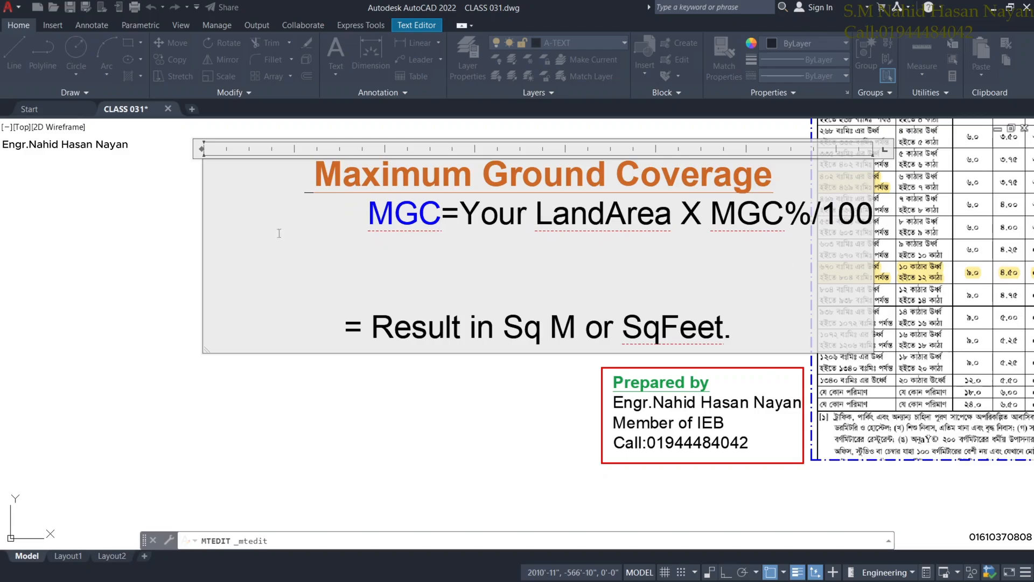
pyautogui.click(159, 262)
# Move the formula note further left and restore down the AutoCAD window.
pyautogui.moveTo(559, 212); pyautogui.dragTo(426, 218, button='middle')
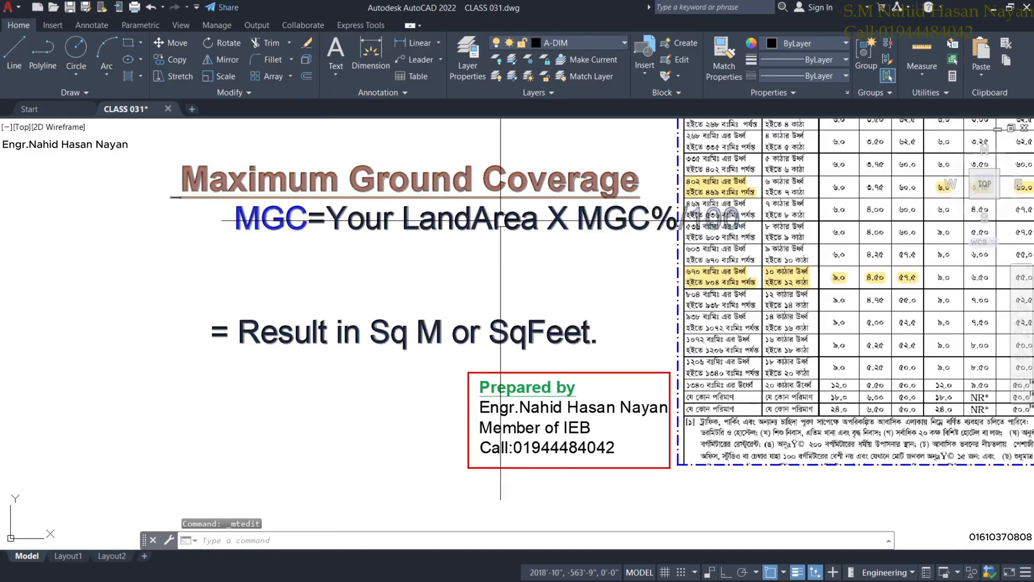
pyautogui.click(501, 219)
pyautogui.click(173, 47)
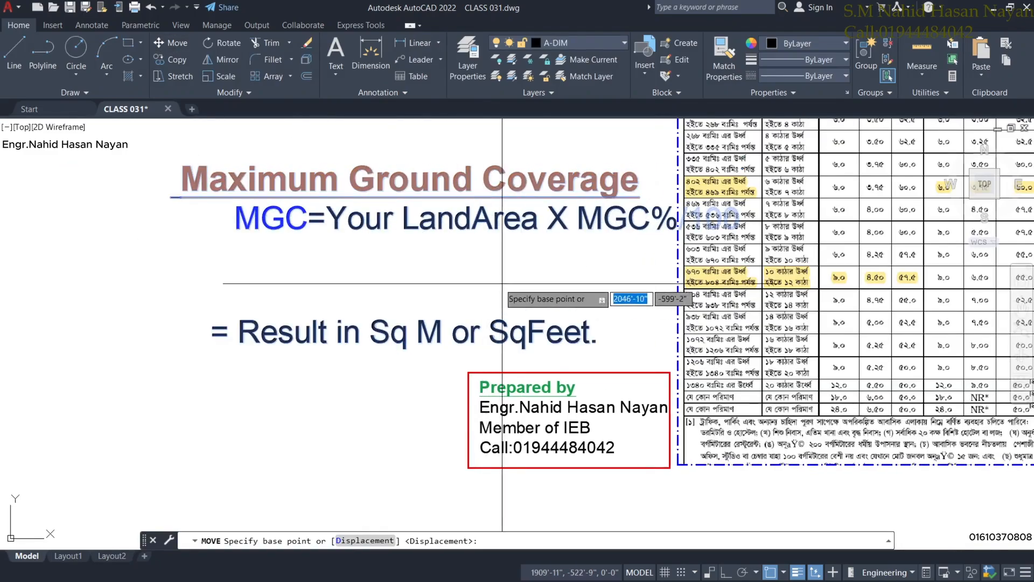
pyautogui.click(498, 279)
pyautogui.click(334, 284)
pyautogui.scroll(-2, 334, 284)
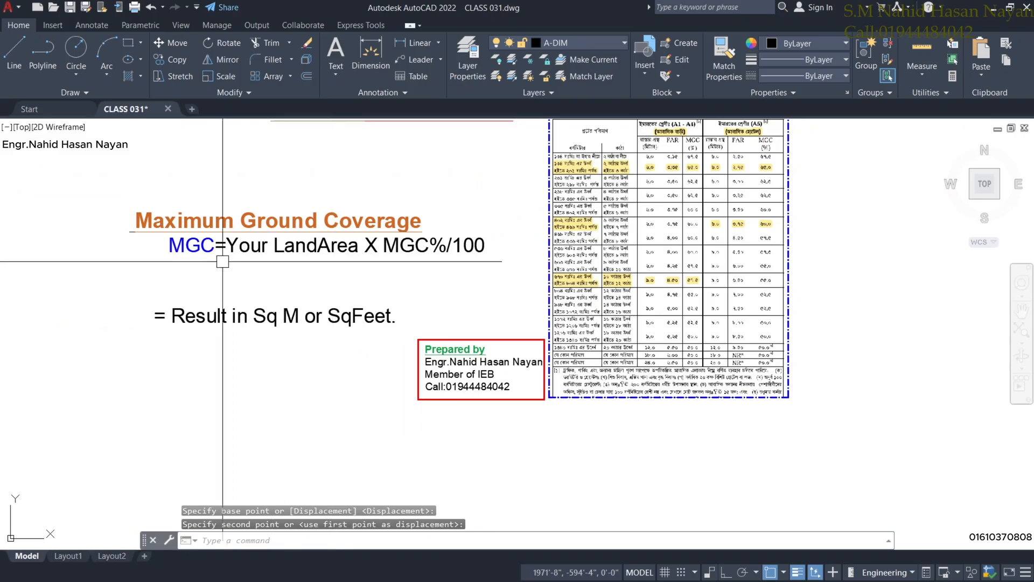
pyautogui.scroll(4, 207, 291)
pyautogui.moveTo(432, 235); pyautogui.dragTo(427, 295, button='middle')
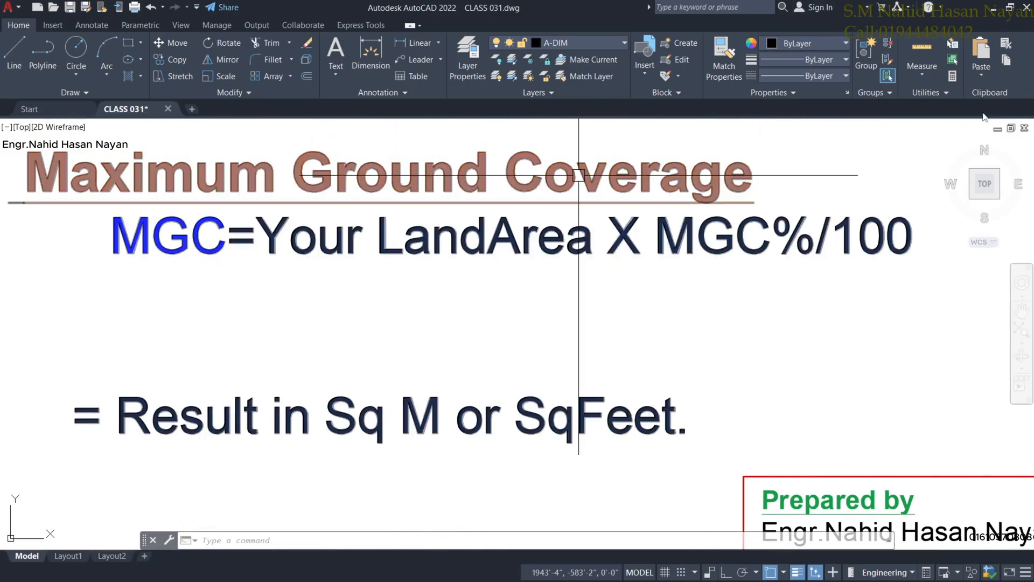
pyautogui.click(1010, 8)
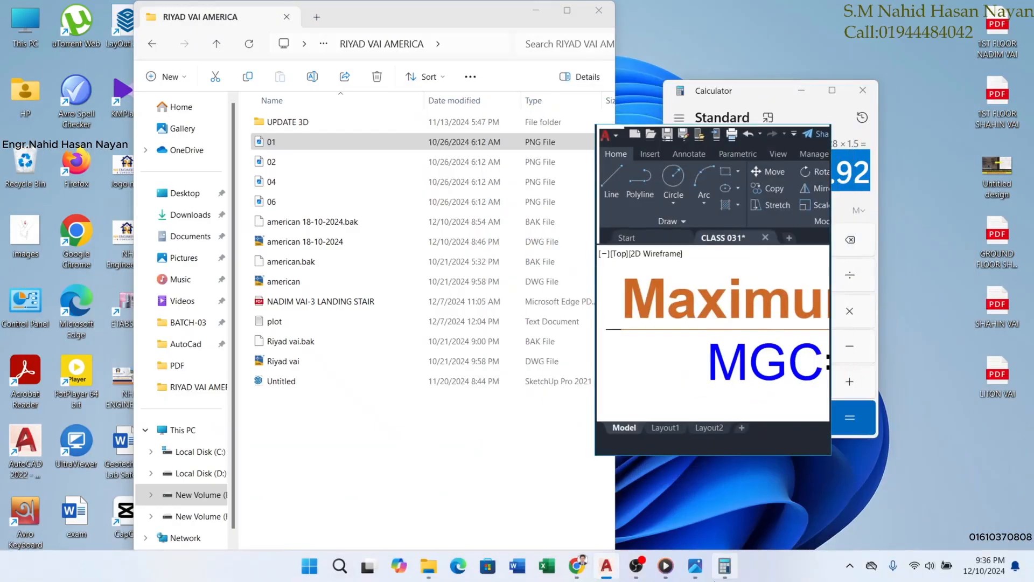
# Clear Calculator's 4.92 result, enter 3600 ×, and close Calculator.
pyautogui.moveTo(761, 95); pyautogui.dragTo(318, 90)
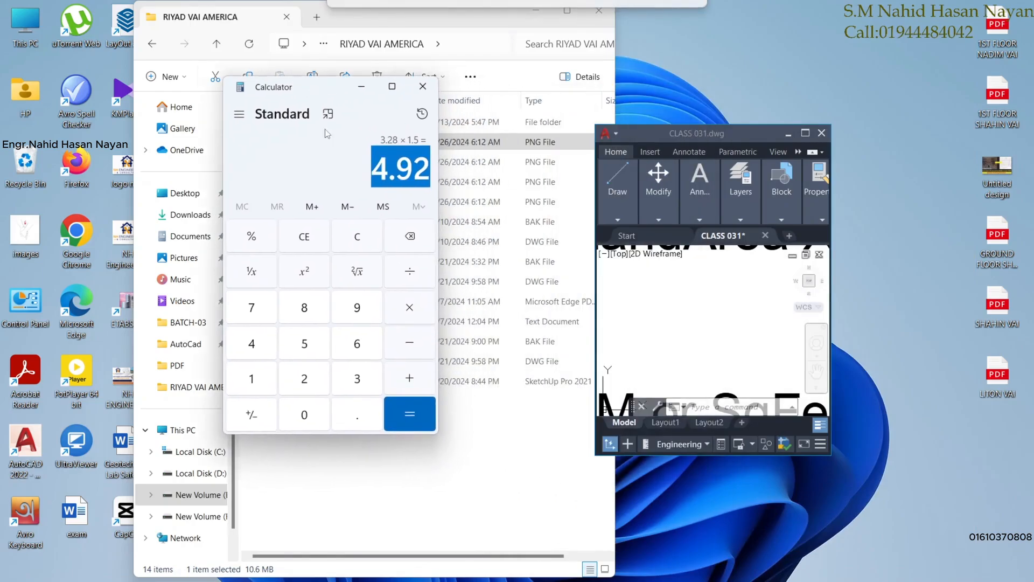
pyautogui.click(419, 237)
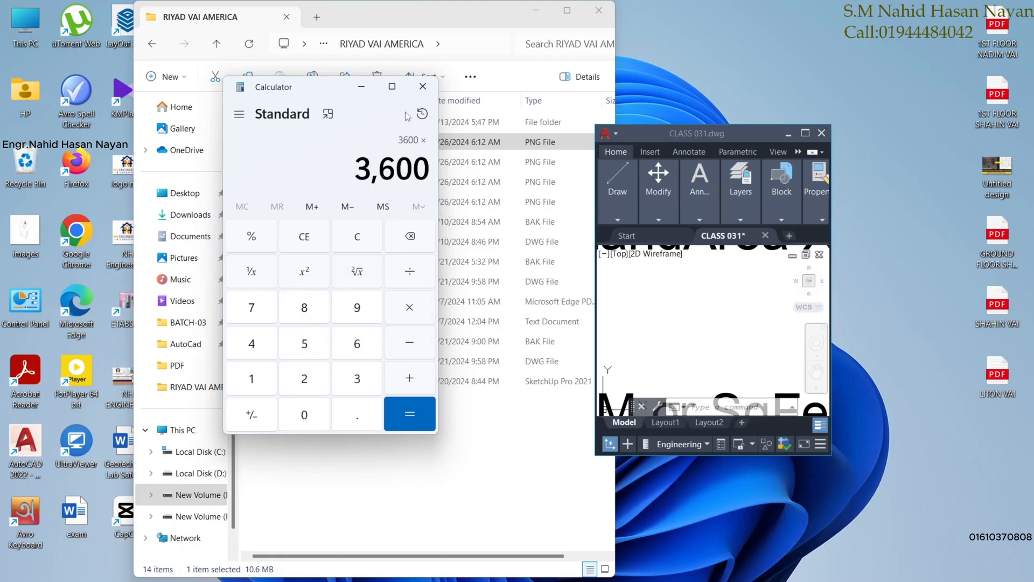
pyautogui.click(423, 87)
# Maximize AutoCAD and center the view on the dimensioned 50' × 72' plot.
pyautogui.click(805, 133)
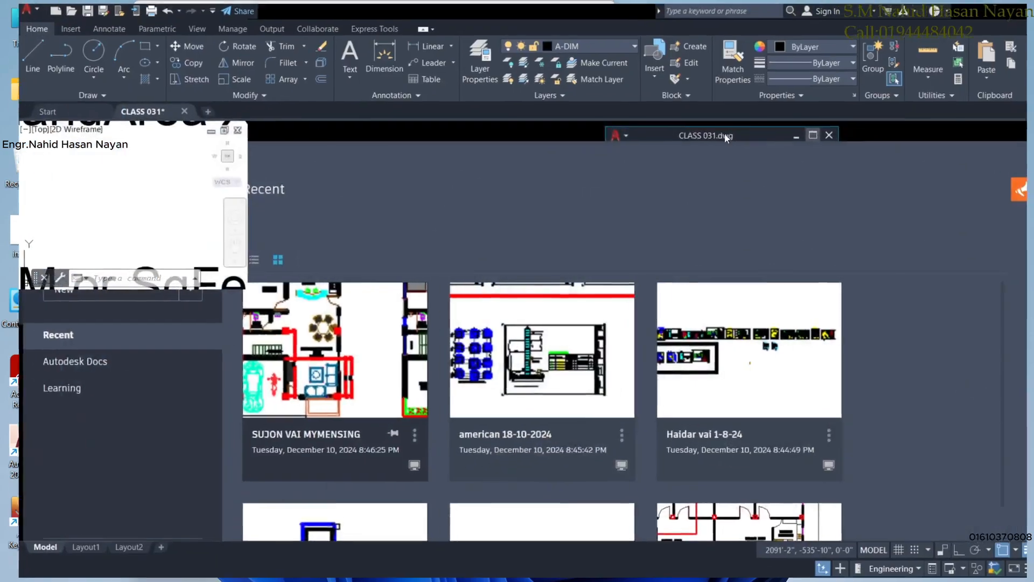
pyautogui.scroll(-2, 517, 318)
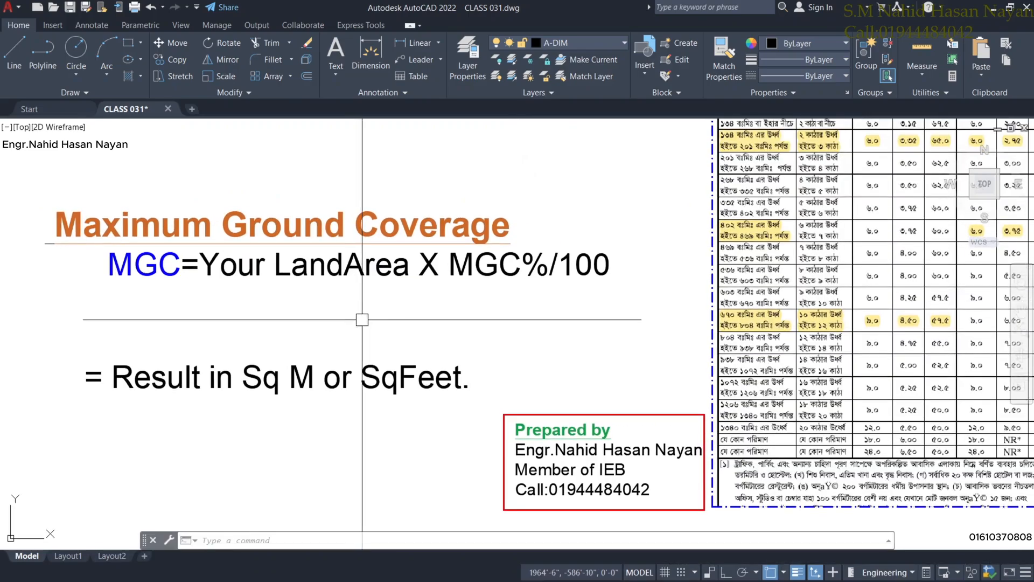
pyautogui.scroll(-3, 365, 311)
pyautogui.scroll(5, 365, 309)
pyautogui.moveTo(385, 297); pyautogui.dragTo(373, 311, button='middle')
pyautogui.scroll(-2, 371, 310)
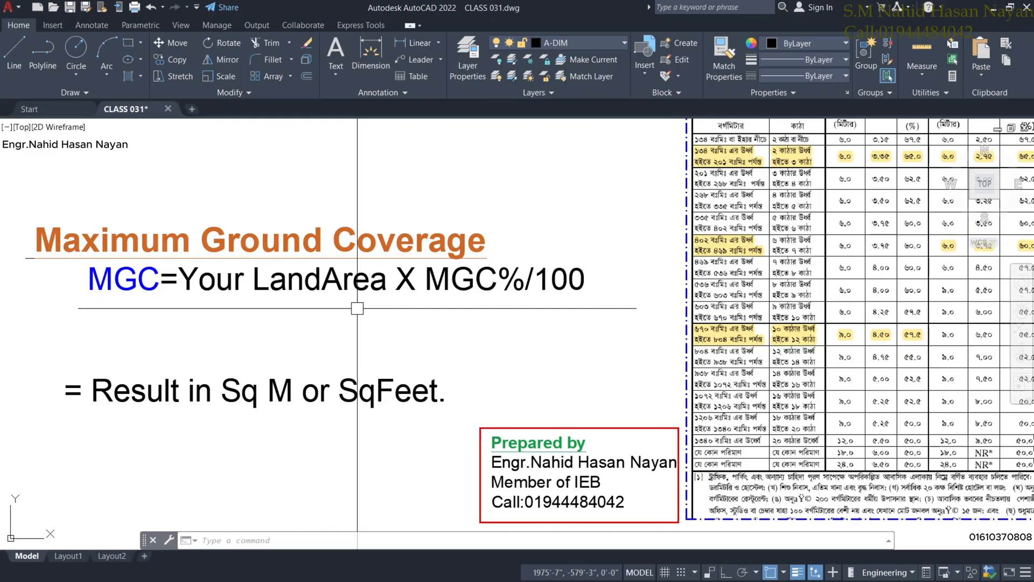
pyautogui.scroll(-5, 537, 307)
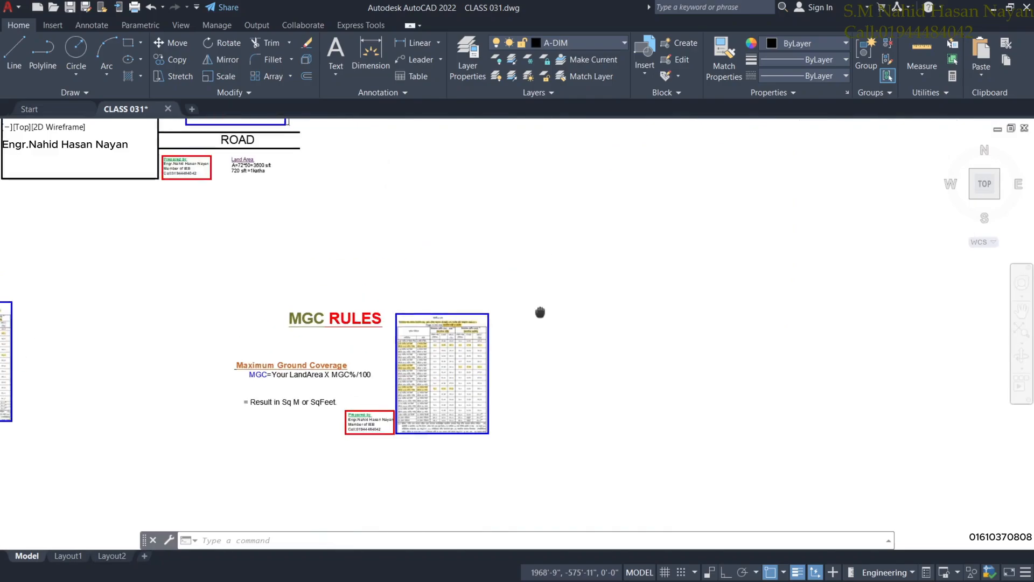
pyautogui.scroll(5, 402, 214)
pyautogui.moveTo(401, 214)
pyautogui.mouseDown(button='middle')
pyautogui.moveTo(491, 303)
pyautogui.moveTo(608, 353)
pyautogui.mouseUp(button='middle')
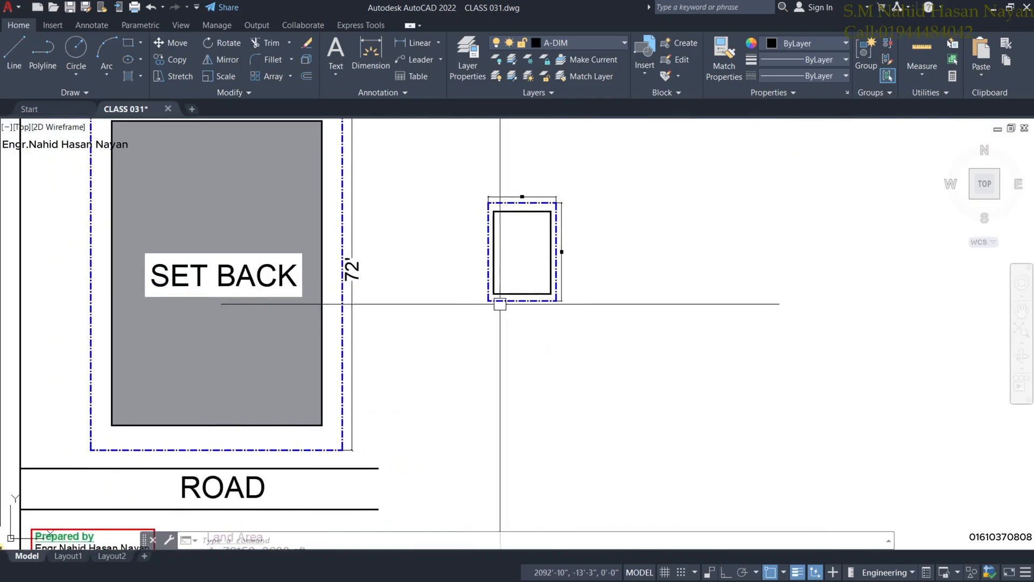
pyautogui.scroll(5, 508, 256)
pyautogui.scroll(-5, 512, 247)
pyautogui.scroll(4, 526, 238)
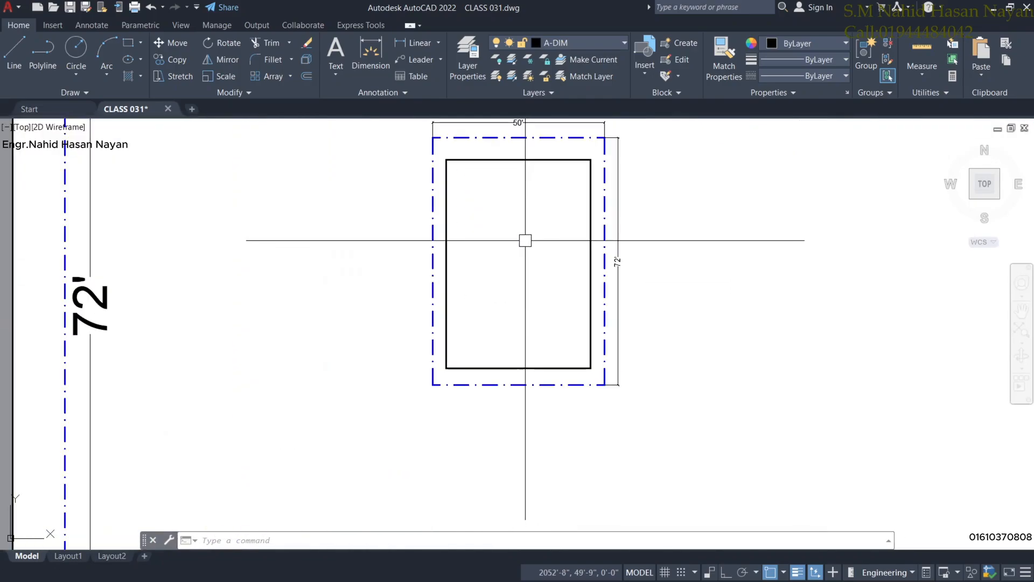
pyautogui.scroll(-4, 510, 192)
pyautogui.scroll(2, 499, 198)
pyautogui.scroll(-4, 496, 205)
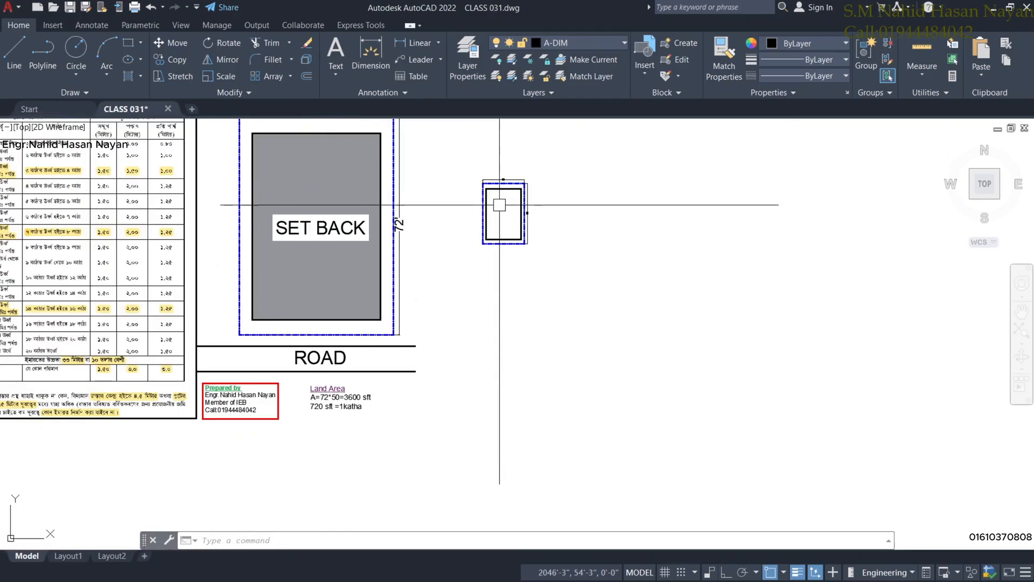
pyautogui.scroll(4, 492, 212)
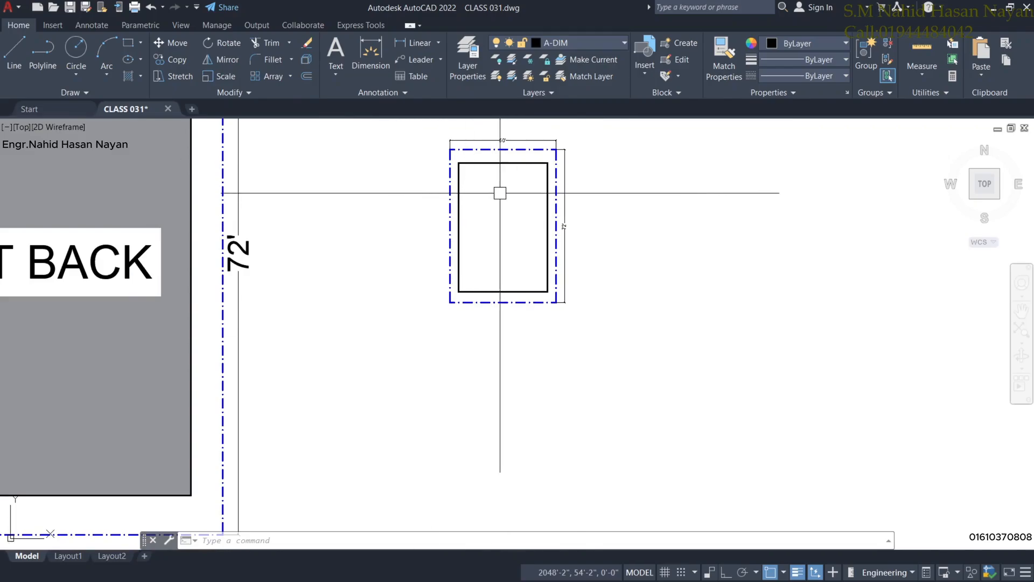
pyautogui.scroll(2, 501, 192)
pyautogui.moveTo(494, 187); pyautogui.dragTo(495, 258, button='middle')
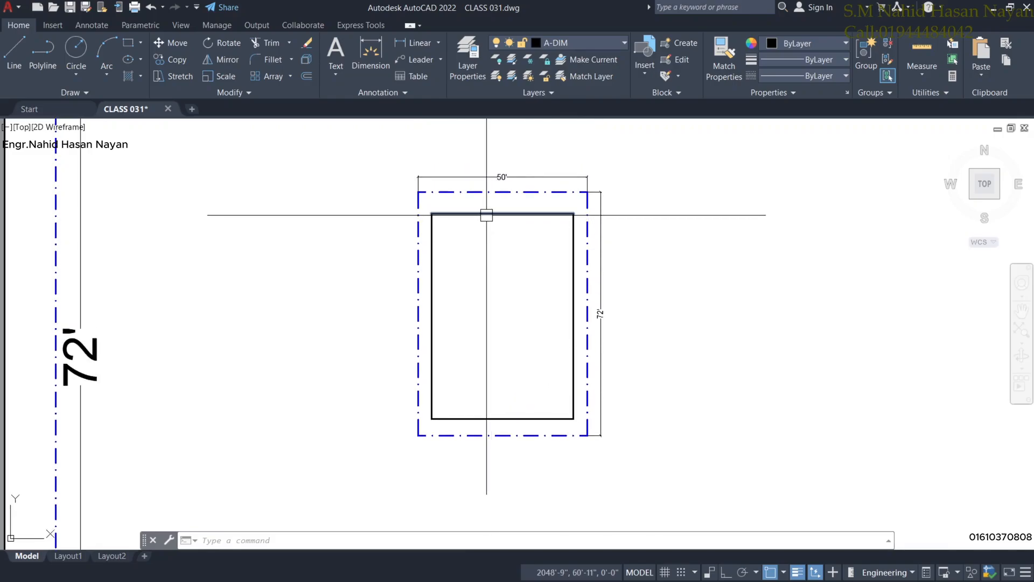
# Trace a rectangle over the inner setback boundary and list its area, 2544.50 sq ft.
pyautogui.click(132, 46)
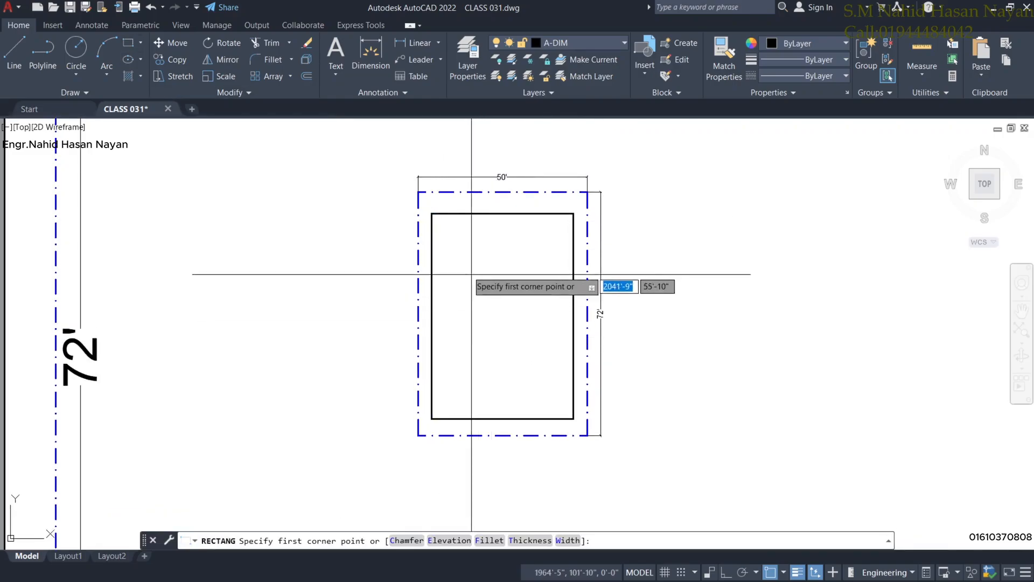
pyautogui.click(433, 214)
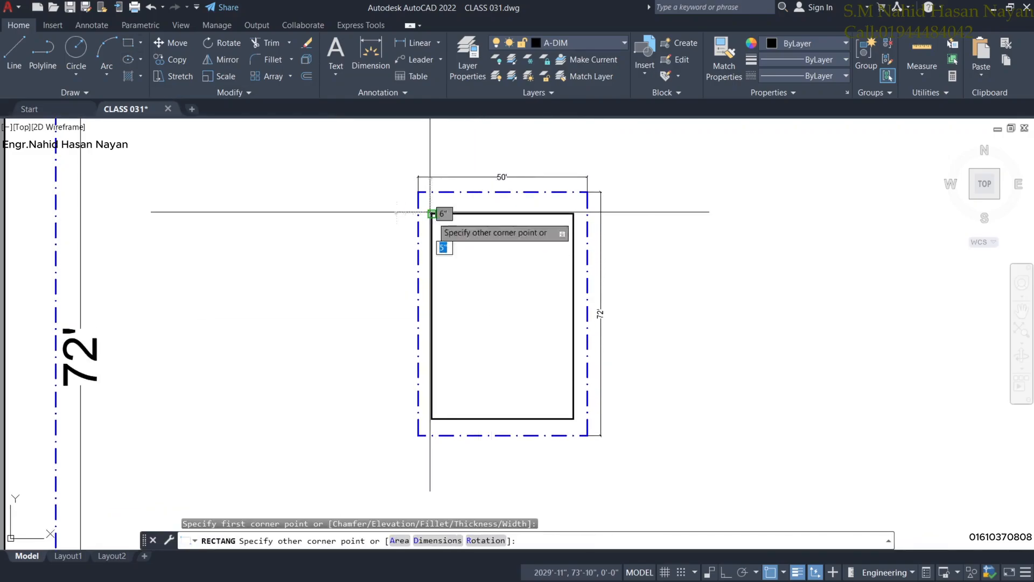
pyautogui.click(573, 418)
pyautogui.click(571, 253)
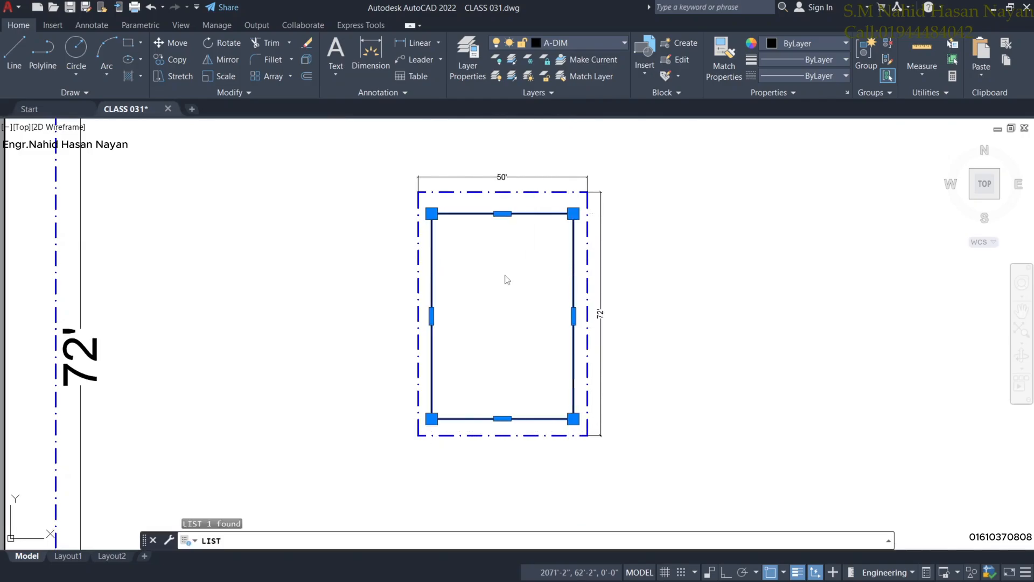
pyautogui.press('Return')
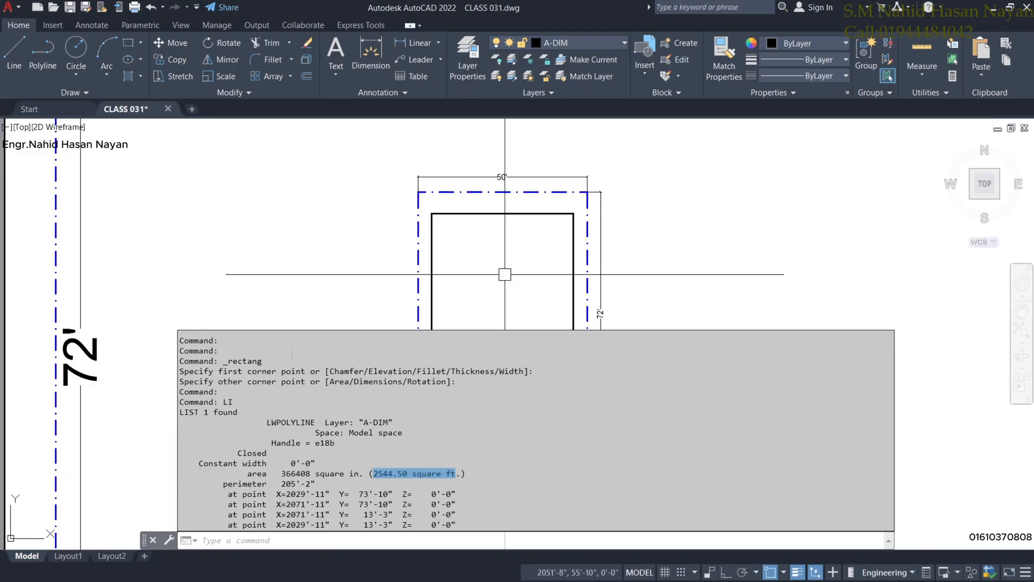
# Dismiss the command history and zoom out over the SET BACK plan.
pyautogui.press('Escape')
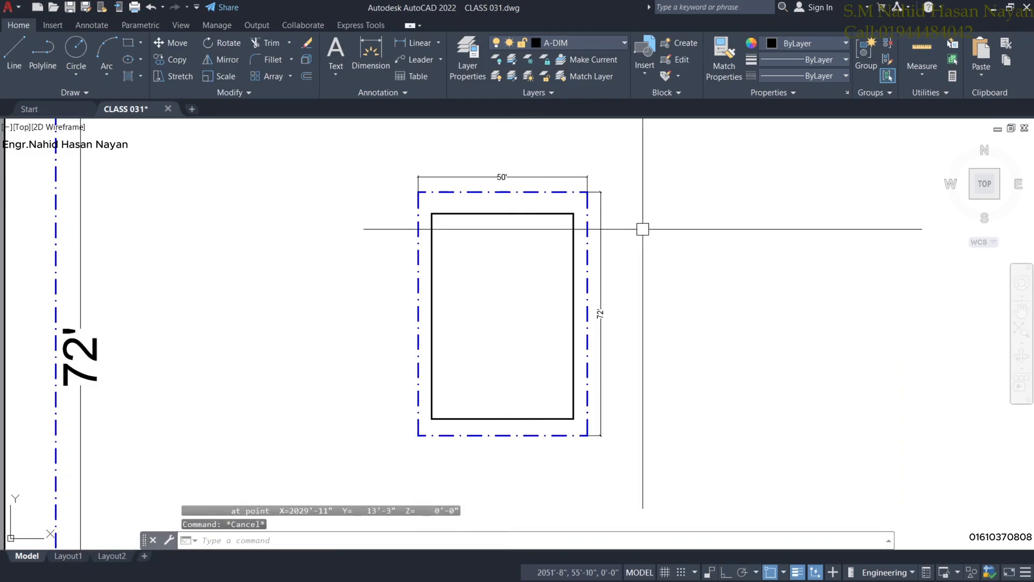
pyautogui.scroll(-4, 585, 338)
pyautogui.scroll(-3, 529, 367)
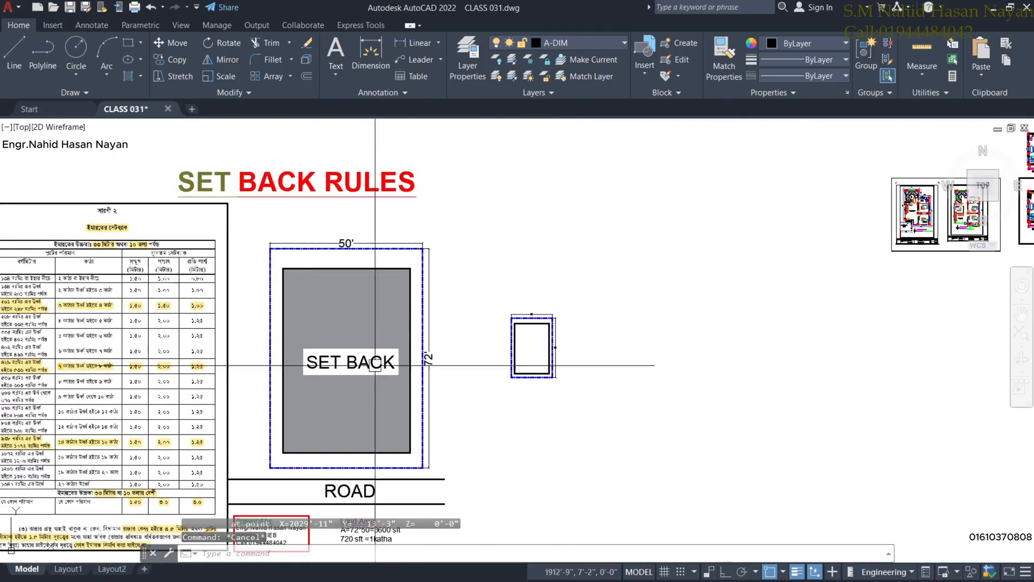
# Copy the SET BACK label to a spot beside the plot.
pyautogui.click(351, 362)
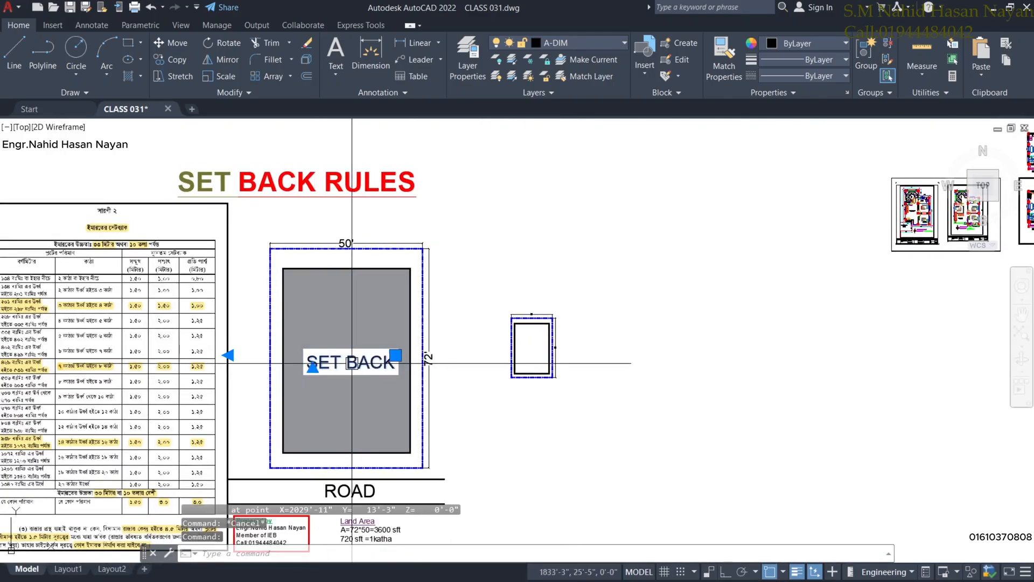
pyautogui.click(177, 58)
pyautogui.click(395, 368)
pyautogui.scroll(6, 590, 358)
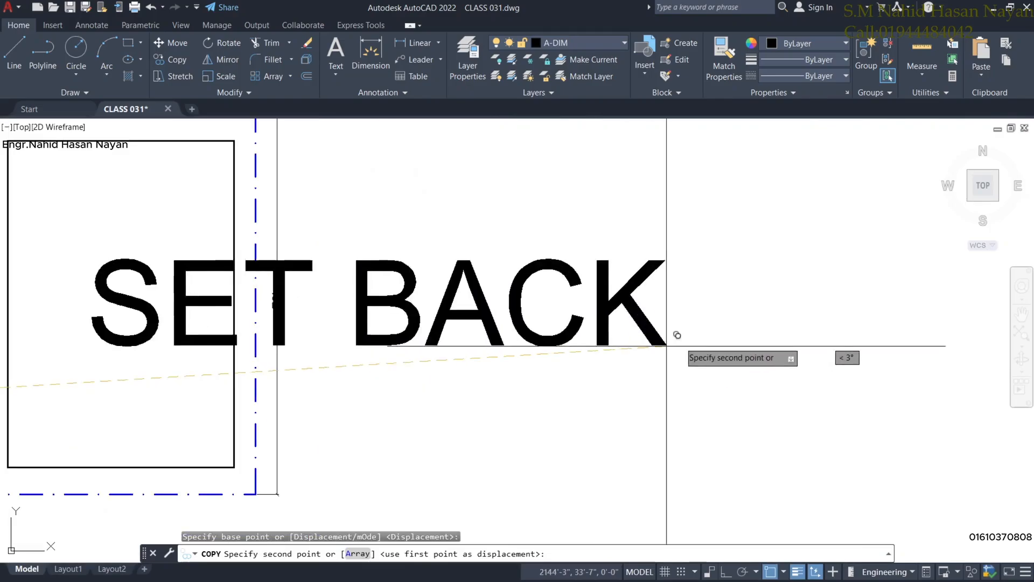
pyautogui.click(929, 324)
pyautogui.press('Escape')
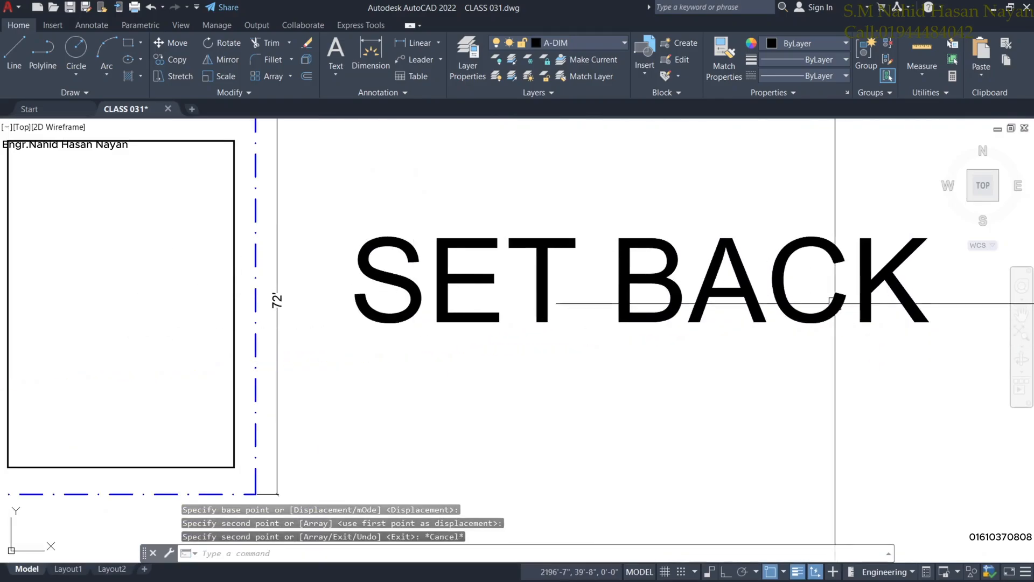
# Change the copied label's text to 2250SFT.
pyautogui.click(805, 298)
pyautogui.click(786, 307)
pyautogui.doubleClick(767, 323)
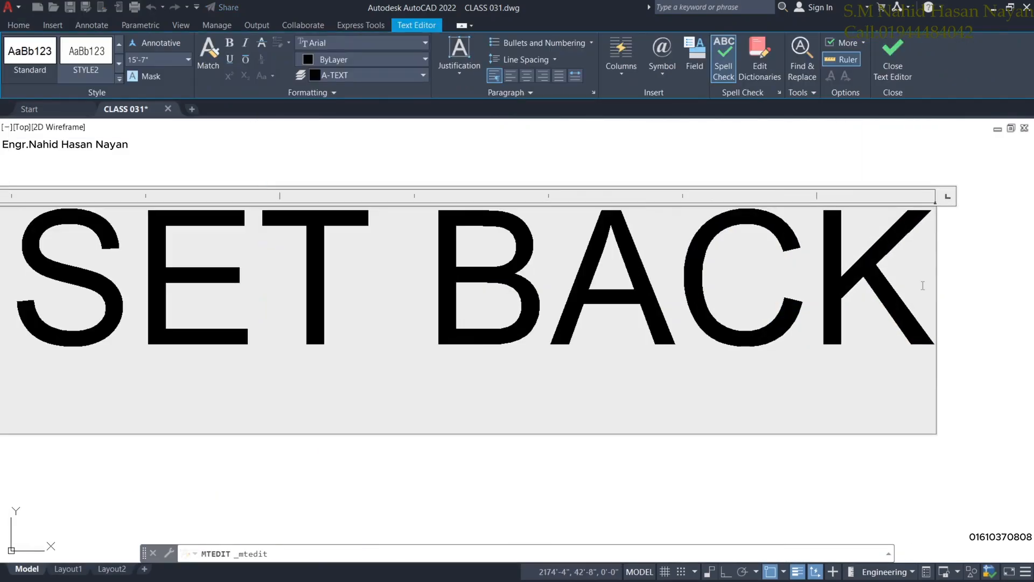
pyautogui.moveTo(935, 323); pyautogui.dragTo(42, 322)
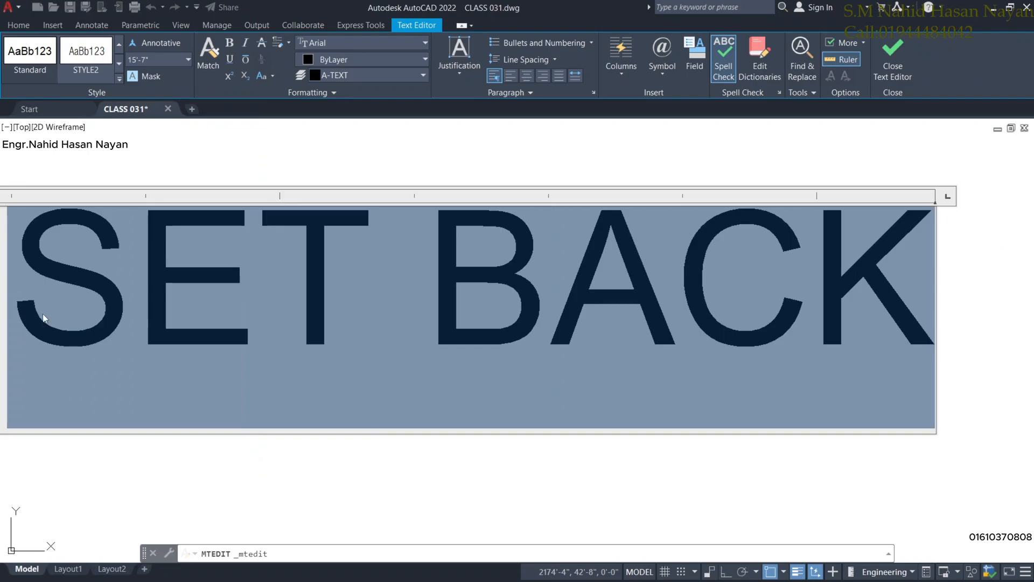
pyautogui.write('2250')
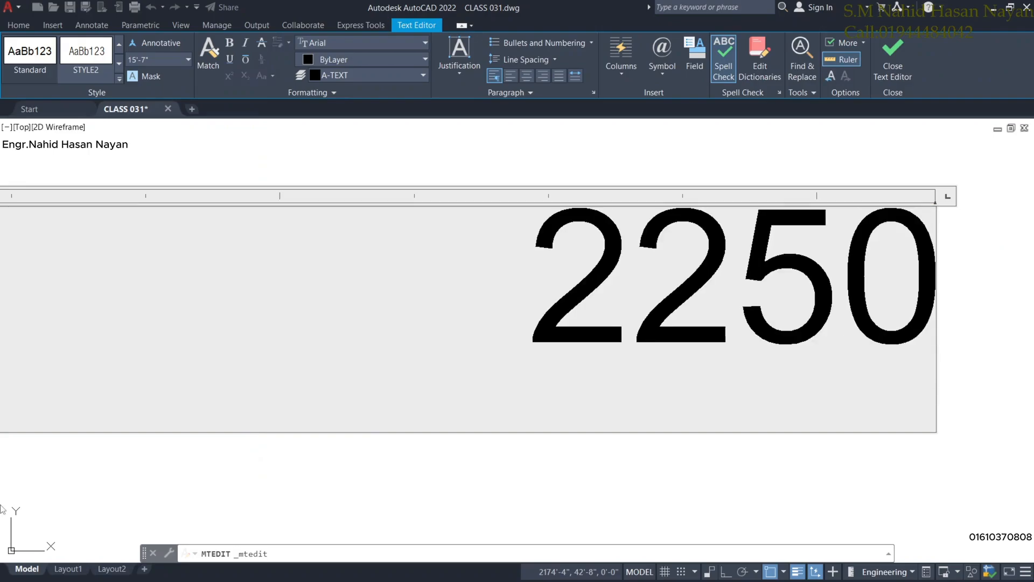
pyautogui.write('SFT')
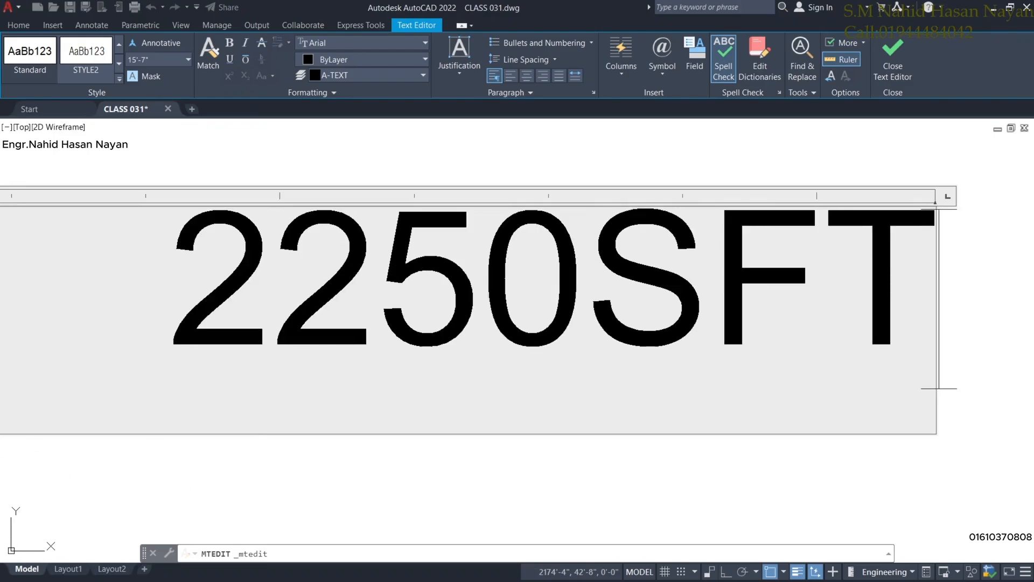
pyautogui.click(20, 558)
# Stretch the footprint rectangle's bottom edge up 2' with its midpoint grip.
pyautogui.scroll(-5, 20, 557)
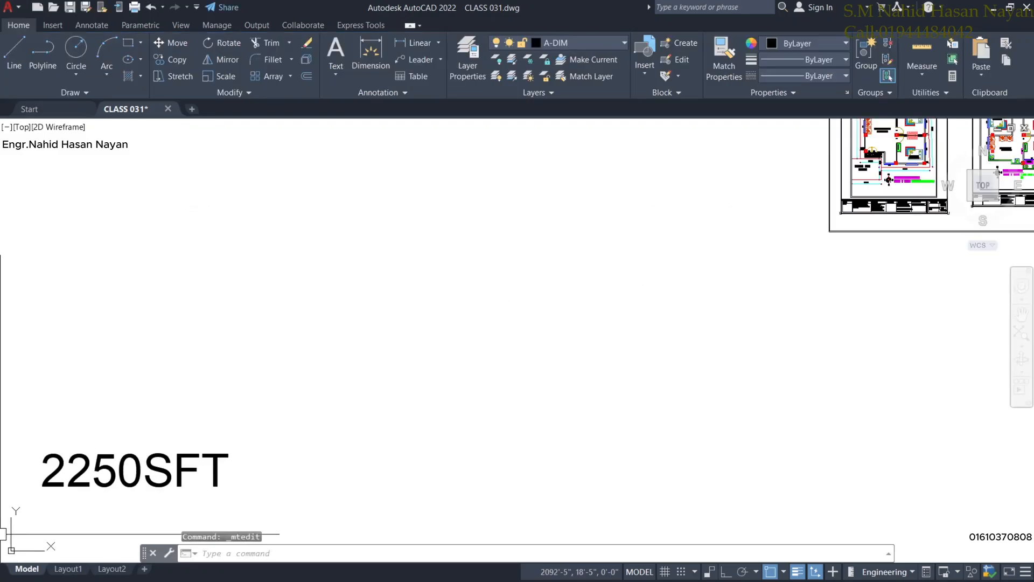
pyautogui.scroll(-4, 70, 518)
pyautogui.scroll(4, 211, 455)
pyautogui.moveTo(95, 506); pyautogui.dragTo(430, 394, button='middle')
pyautogui.scroll(-4, 220, 453)
pyautogui.scroll(4, 353, 418)
pyautogui.scroll(2, 416, 383)
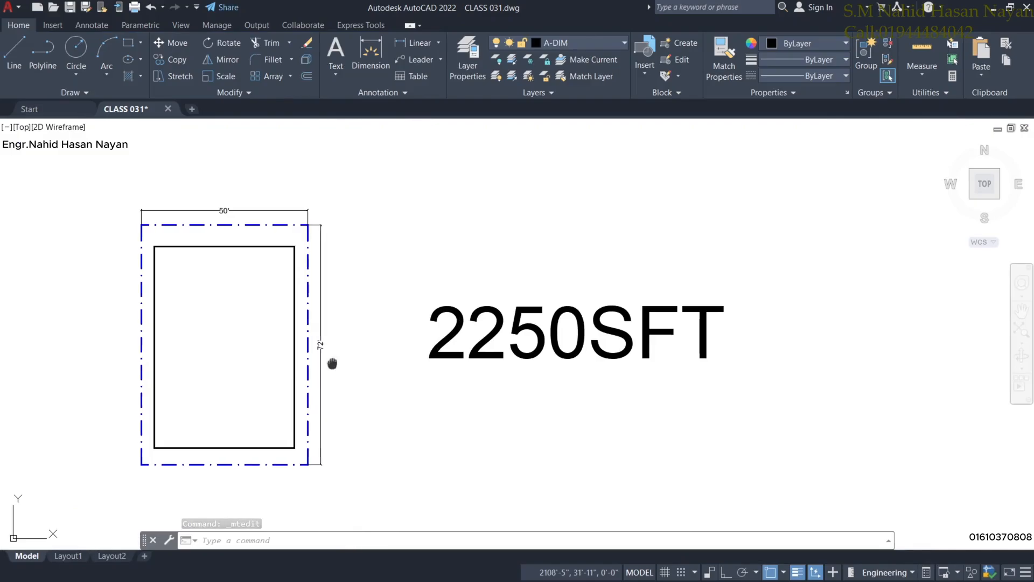
pyautogui.moveTo(253, 334); pyautogui.dragTo(426, 336, button='middle')
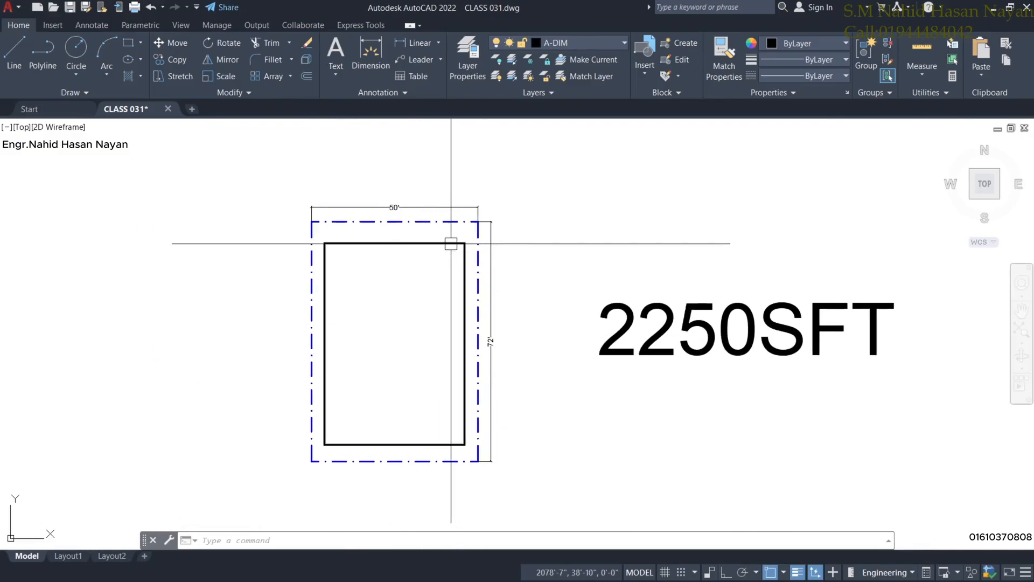
pyautogui.scroll(2, 378, 367)
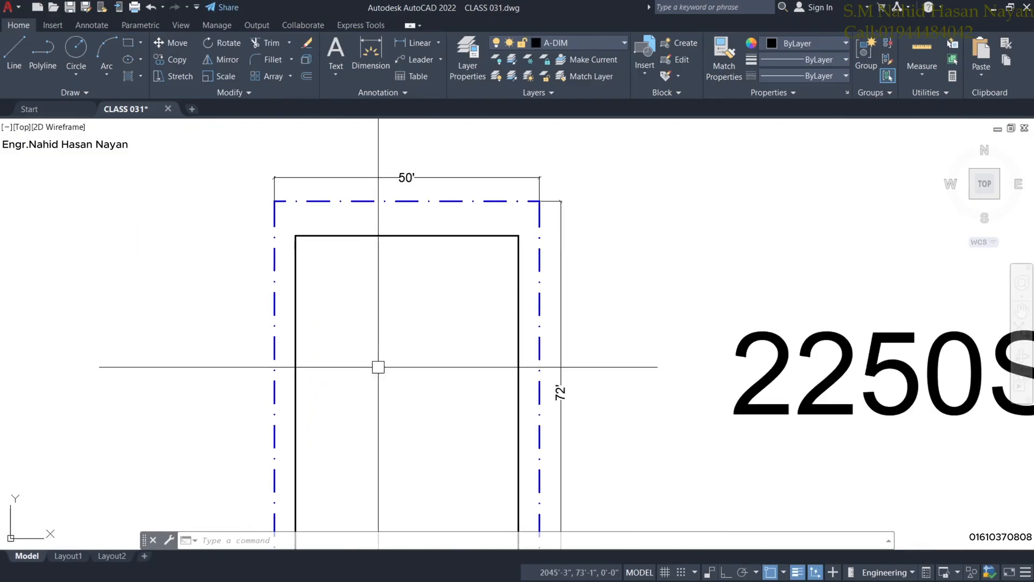
pyautogui.moveTo(378, 367); pyautogui.dragTo(390, 265, button='middle')
pyautogui.scroll(-2, 402, 434)
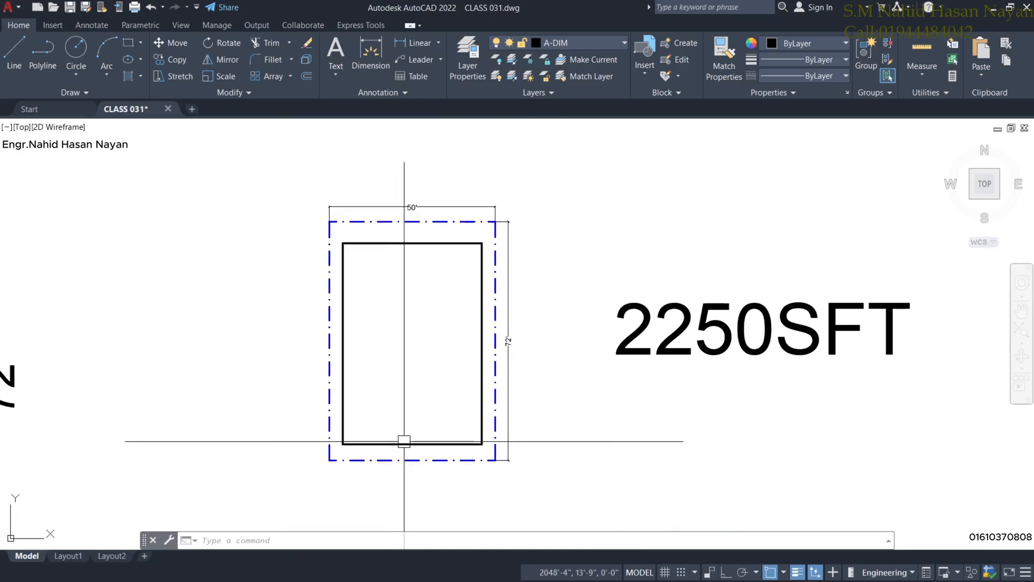
pyautogui.middleClick(406, 381)
pyautogui.scroll(2, 404, 377)
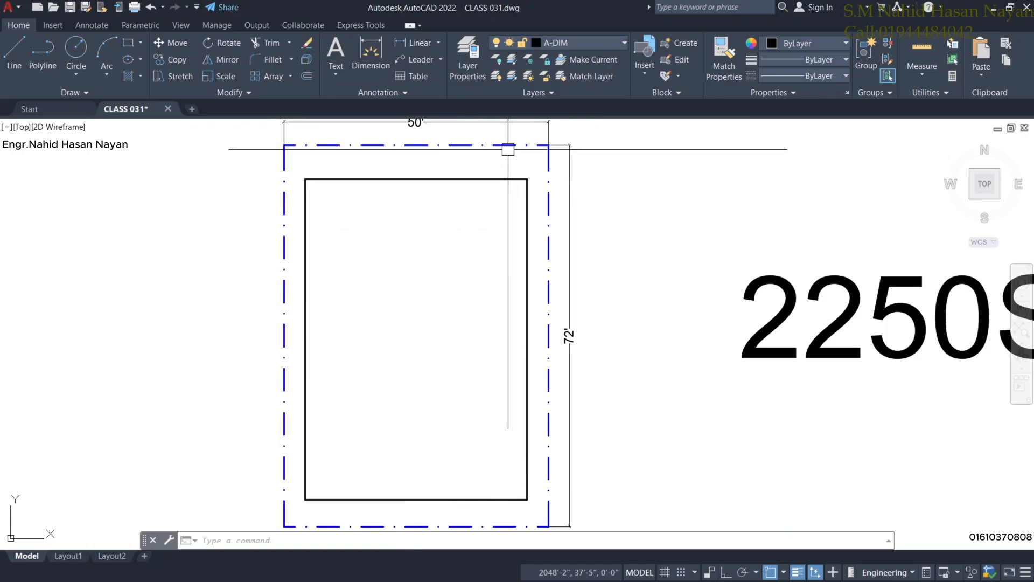
pyautogui.moveTo(457, 417); pyautogui.dragTo(455, 385, button='middle')
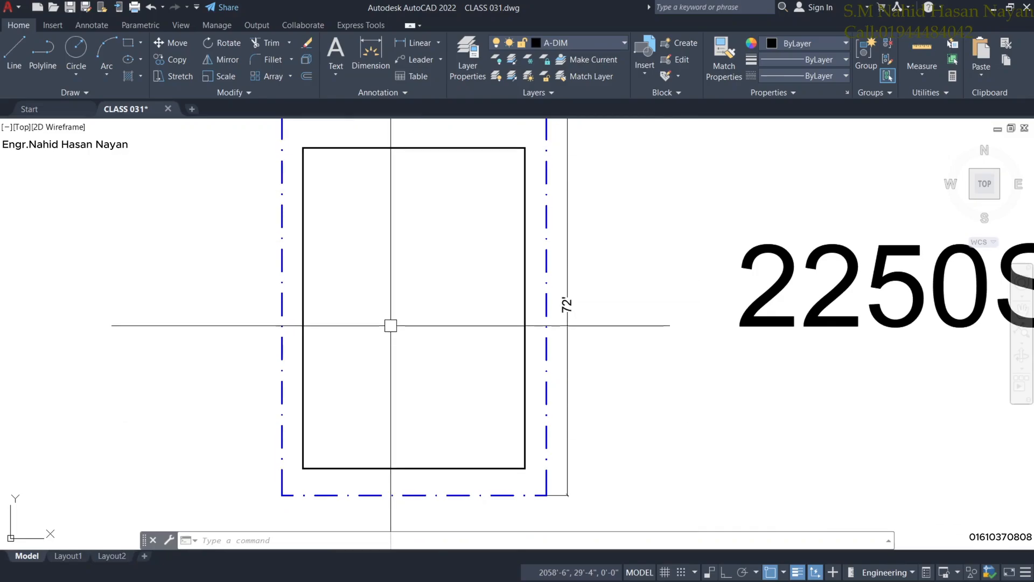
pyautogui.click(406, 468)
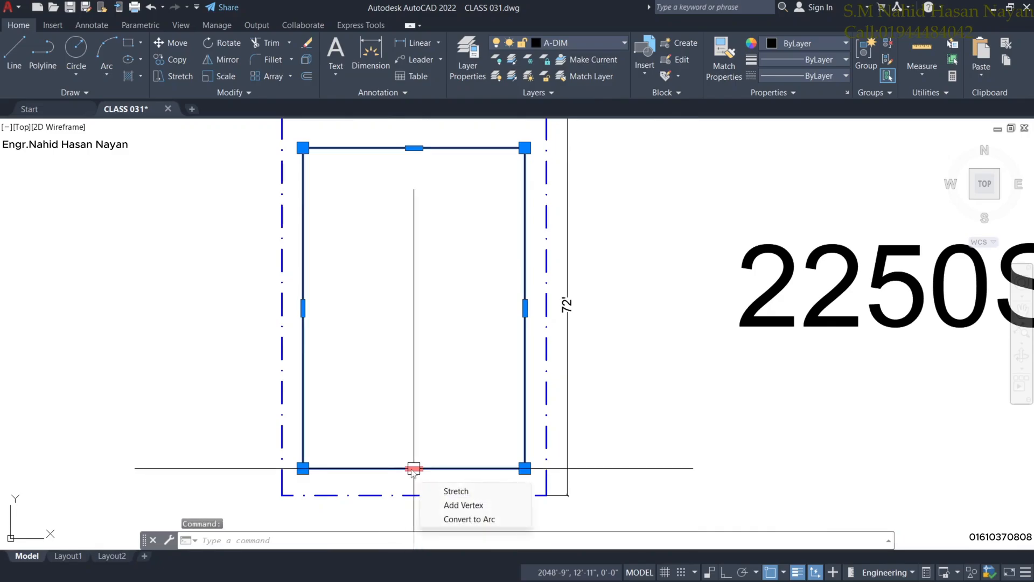
pyautogui.click(414, 468)
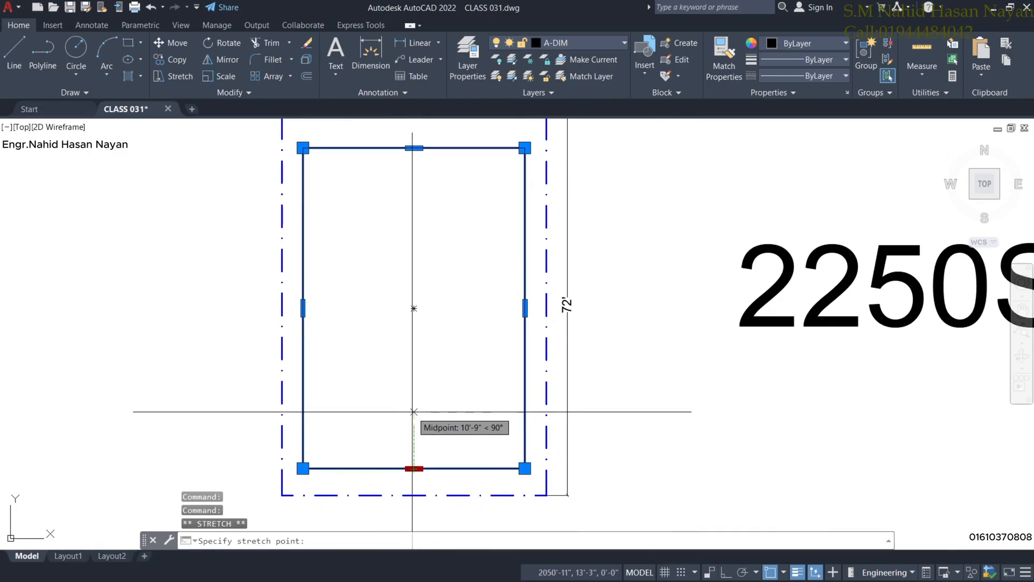
pyautogui.write("2'")
pyautogui.press('Return')
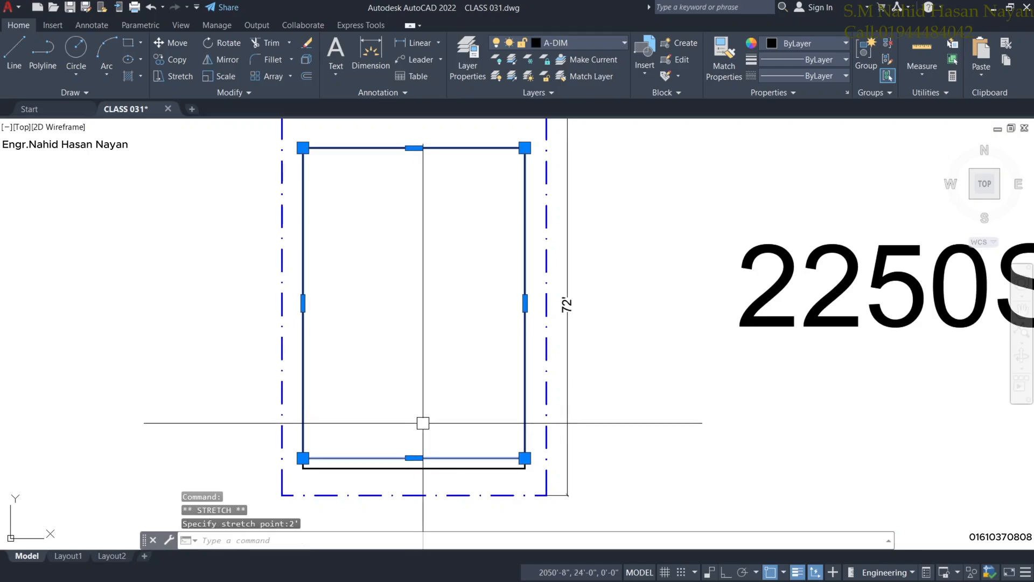
# Erase the leftover bottom, right and left wall lines.
pyautogui.scroll(-1, 423, 422)
pyautogui.scroll(2, 416, 265)
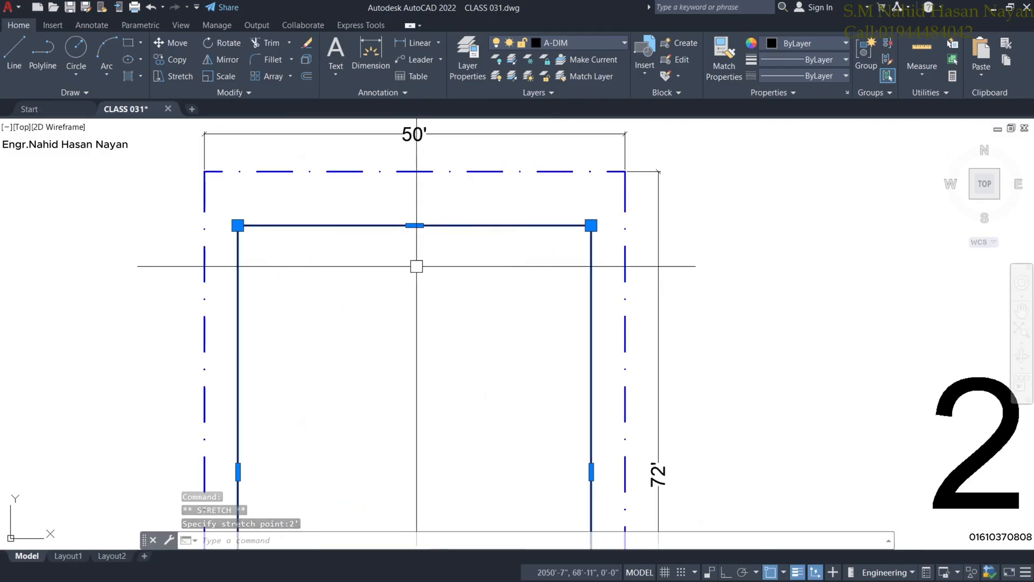
pyautogui.scroll(-2, 431, 291)
pyautogui.scroll(-1, 432, 293)
pyautogui.moveTo(438, 347); pyautogui.dragTo(434, 332, button='middle')
pyautogui.scroll(3, 435, 333)
pyautogui.press('Escape')
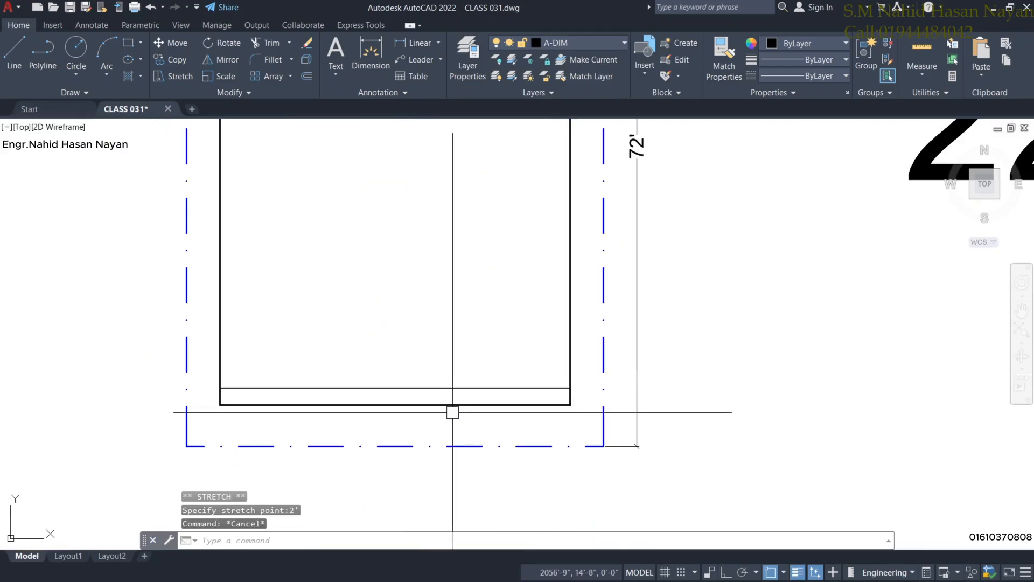
pyautogui.press('Delete')
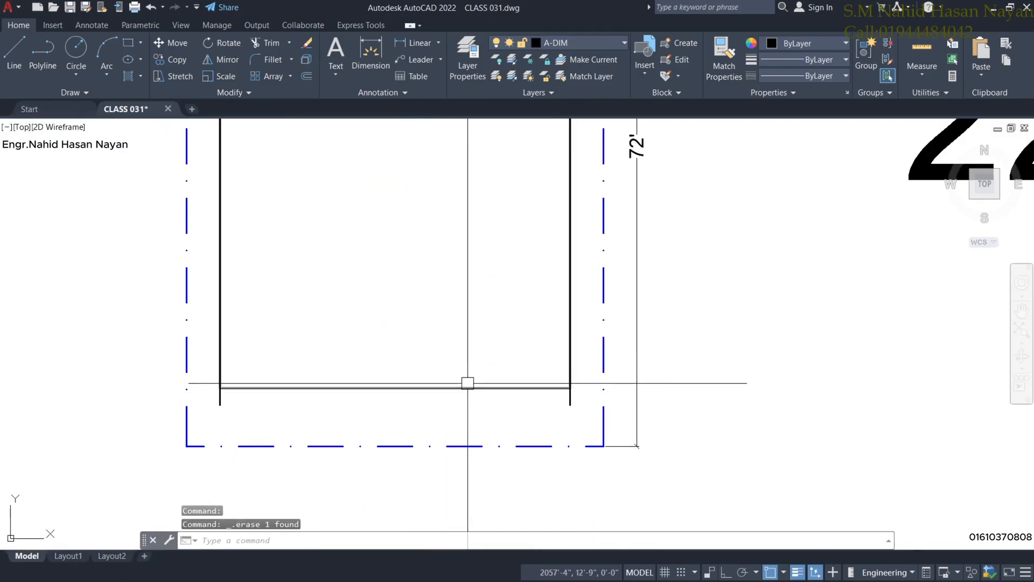
pyautogui.click(566, 399)
pyautogui.press('Delete')
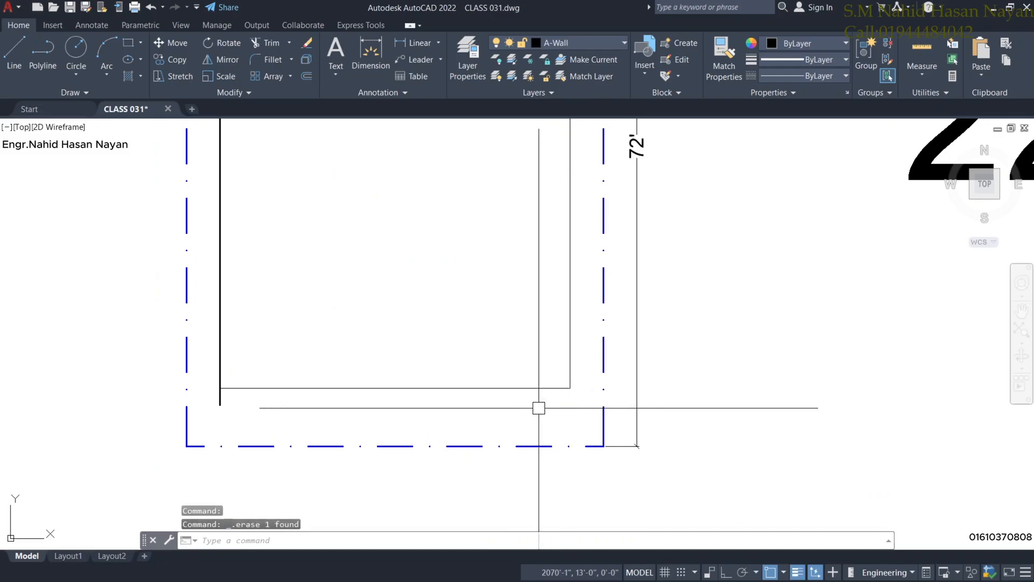
pyautogui.click(220, 404)
pyautogui.press('Delete')
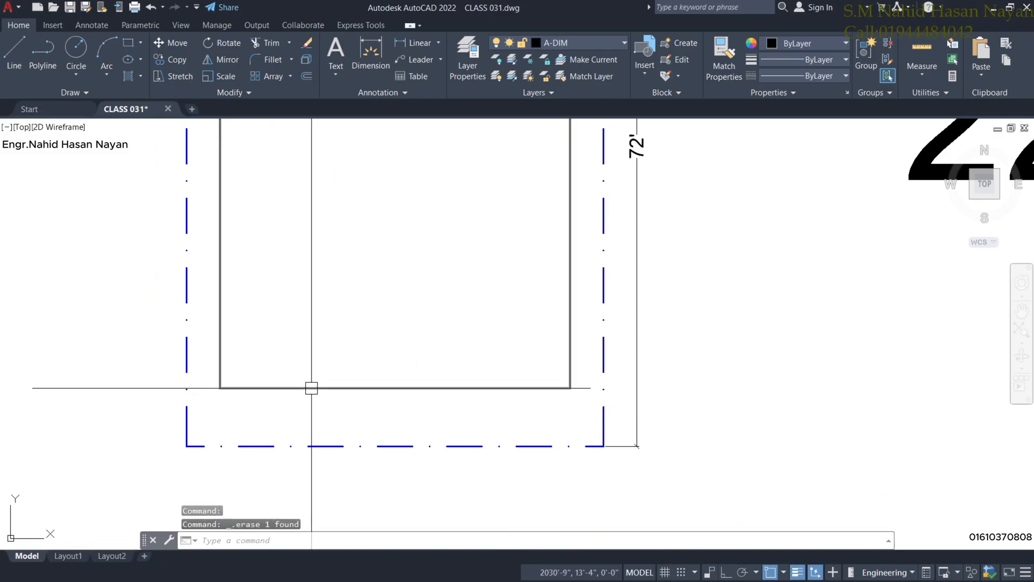
# Put the resized rectangle on layer A-Wall and LIST it to confirm 2460.50 sq ft.
pyautogui.click(309, 388)
pyautogui.click(571, 45)
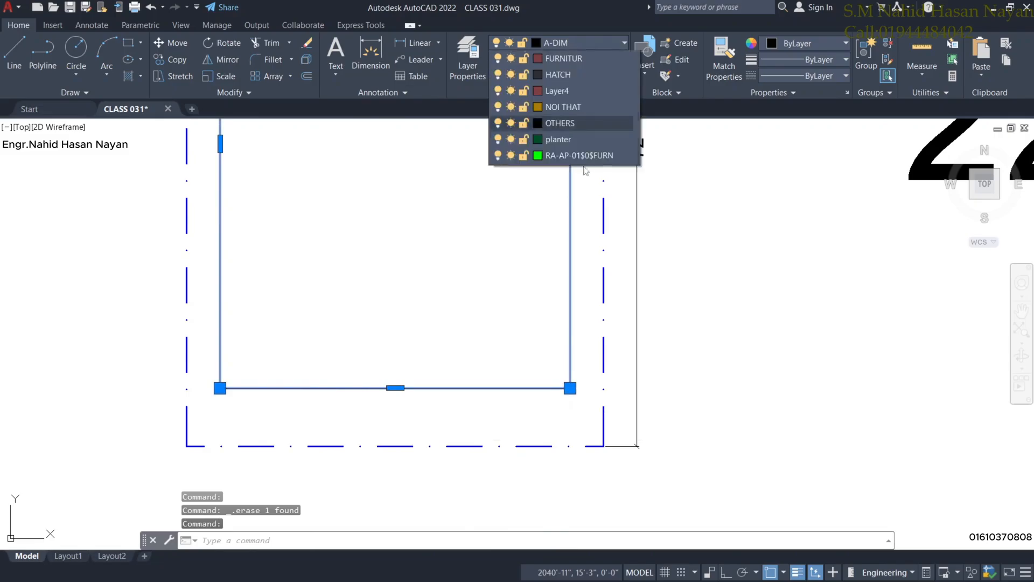
pyautogui.click(563, 235)
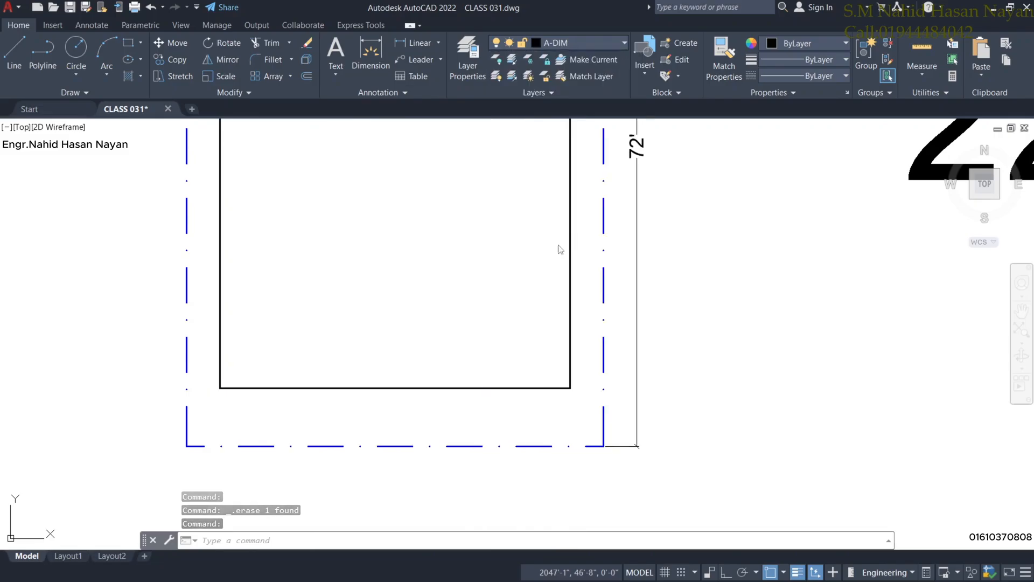
pyautogui.scroll(-3, 469, 309)
pyautogui.scroll(-2, 473, 316)
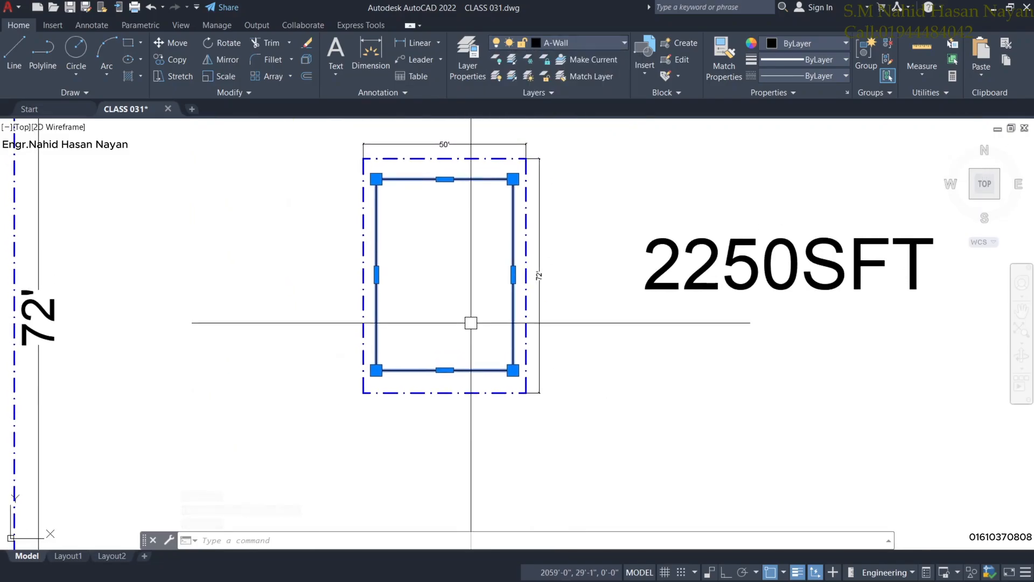
pyautogui.write('li')
pyautogui.press('Return')
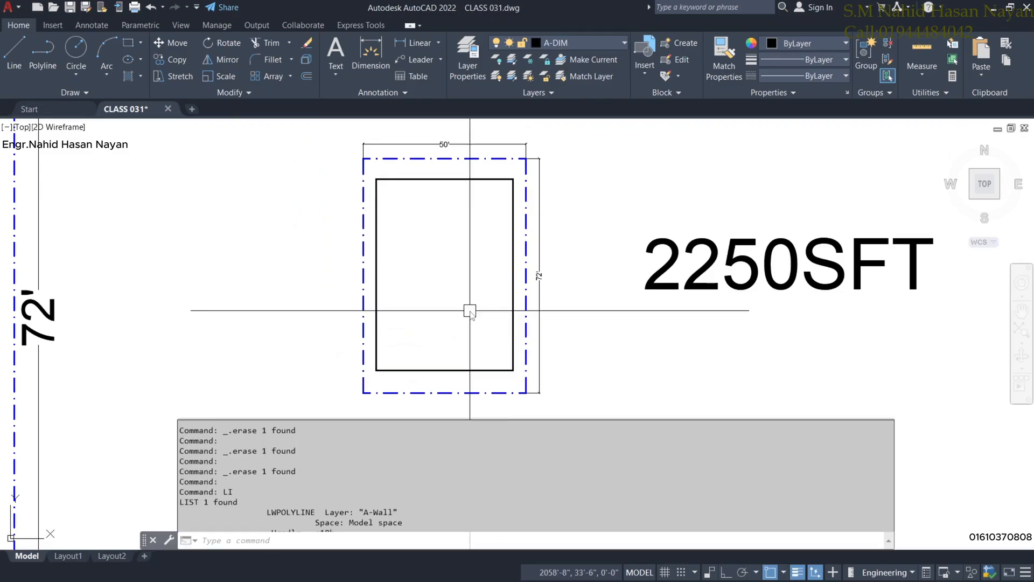
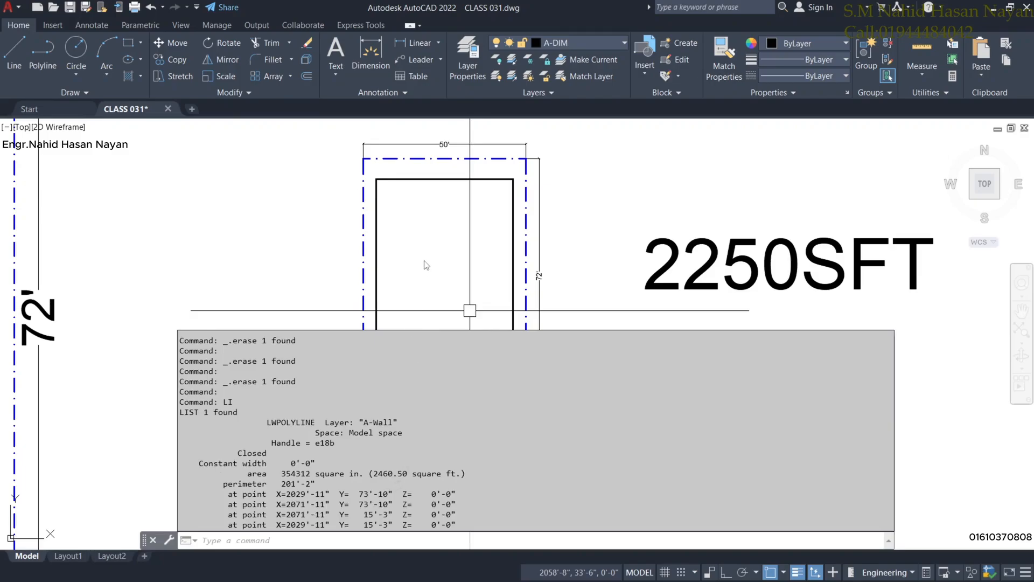
# Grip-stretch the A-Wall rectangle's right and left edges 12" inward each, making it 40' wide.
pyautogui.press('Escape')
pyautogui.scroll(2, 605, 316)
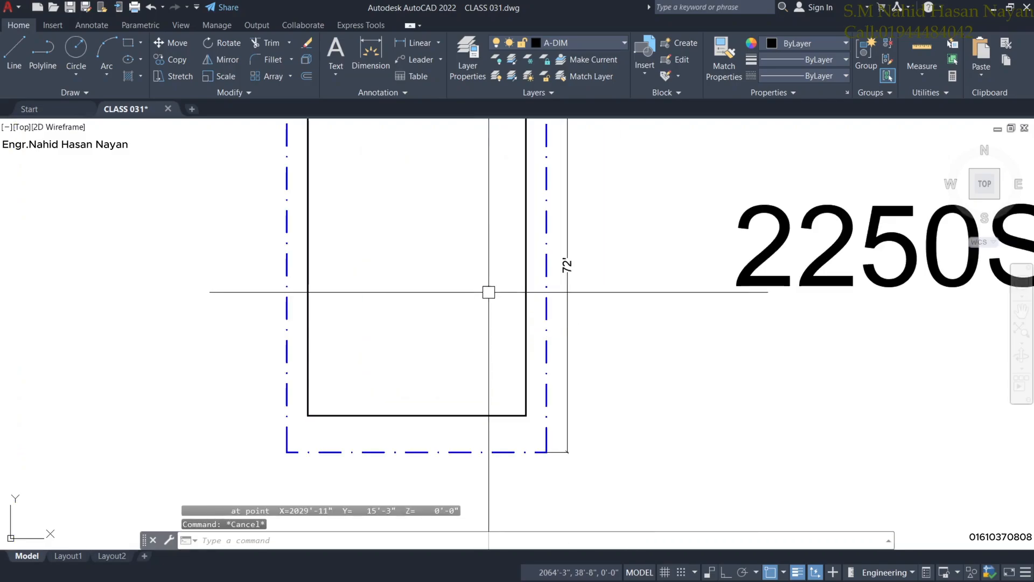
pyautogui.scroll(-2, 487, 291)
pyautogui.click(523, 269)
pyautogui.moveTo(524, 269)
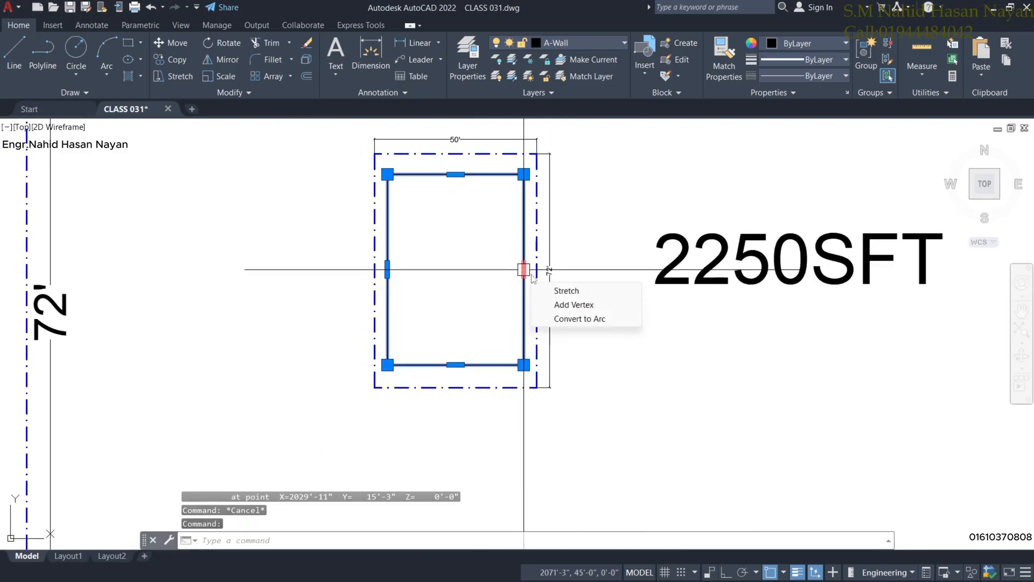
pyautogui.click(524, 270)
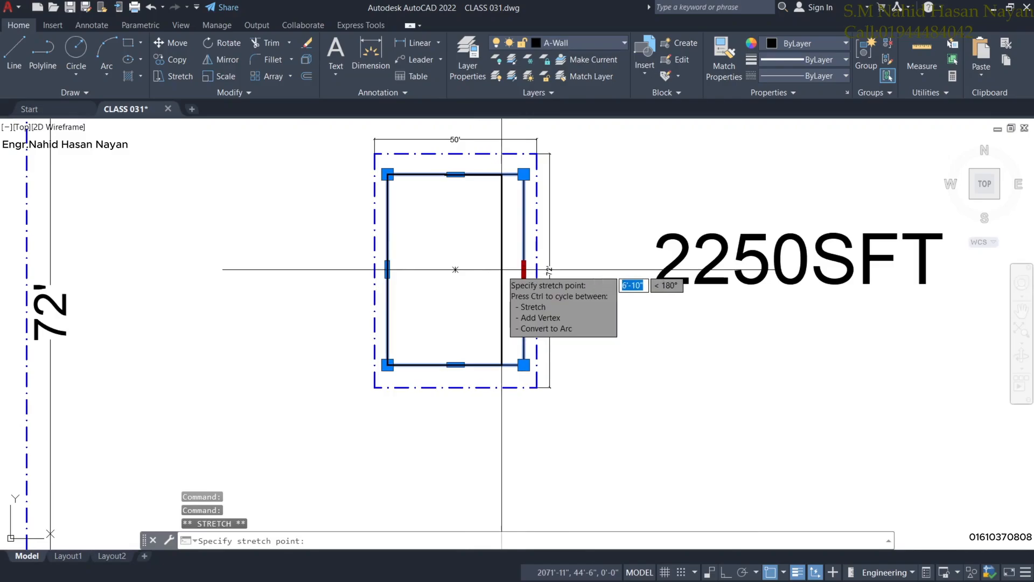
pyautogui.press('Return')
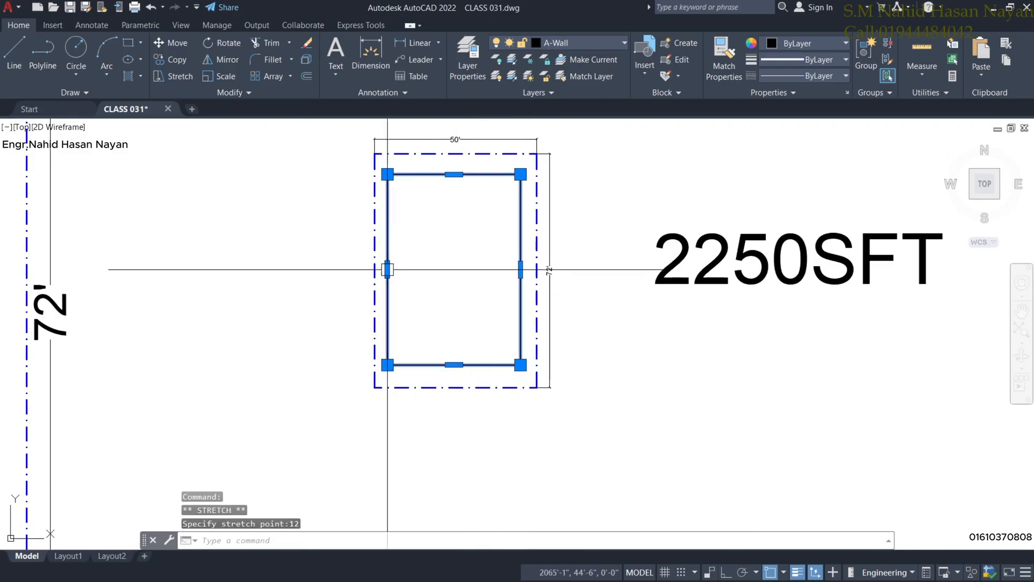
pyautogui.click(387, 270)
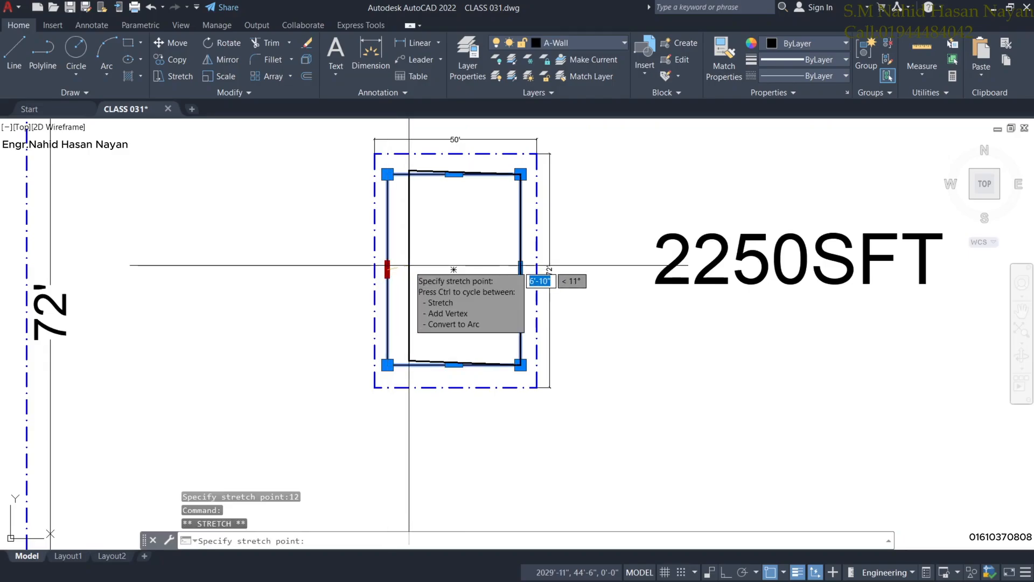
pyautogui.click(726, 572)
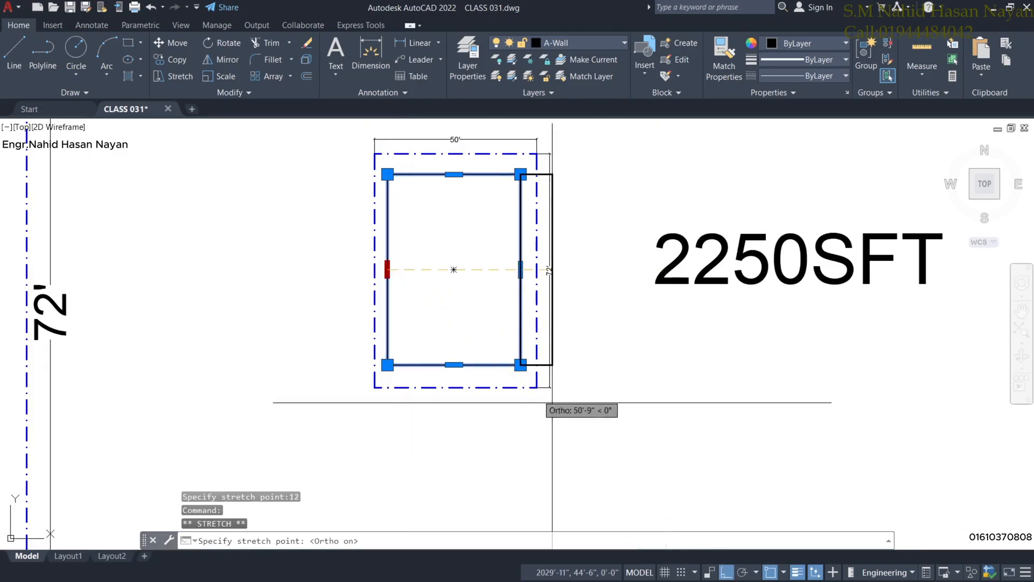
pyautogui.write('12')
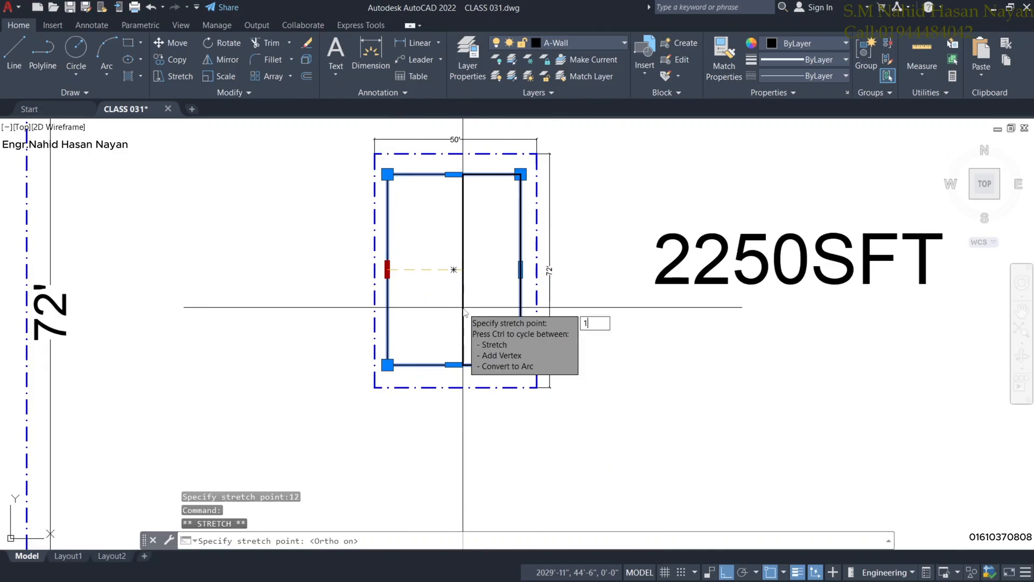
pyautogui.press('Return')
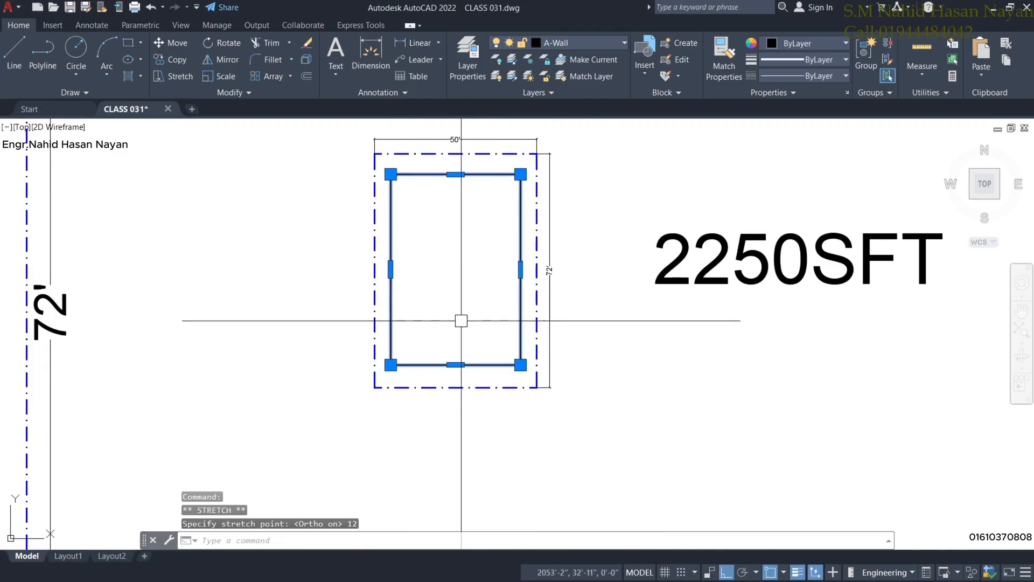
# LIST the outline to confirm 2343.33 sq ft area and 197'-2" perimeter.
pyautogui.write('LI')
pyautogui.press('Return')
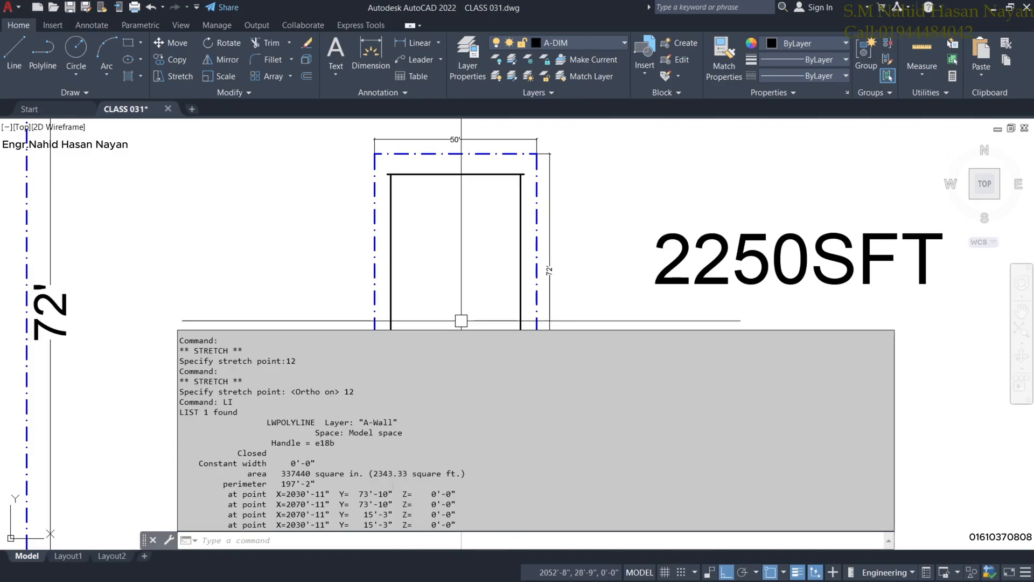
pyautogui.press('Escape')
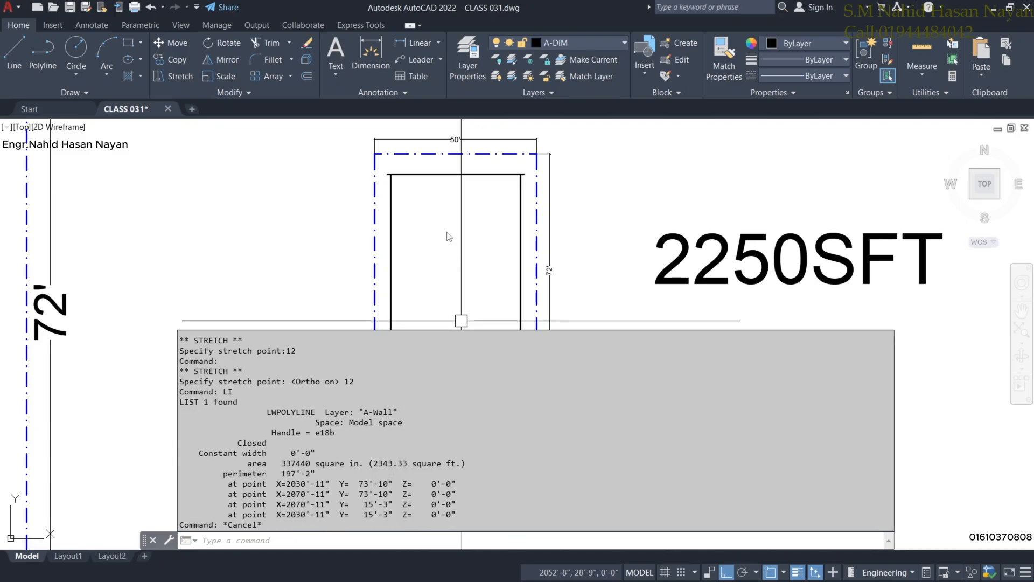
pyautogui.press('Escape')
# Stretch the outline's top edge 1' down and LIST its new area.
pyautogui.scroll(3, 371, 138)
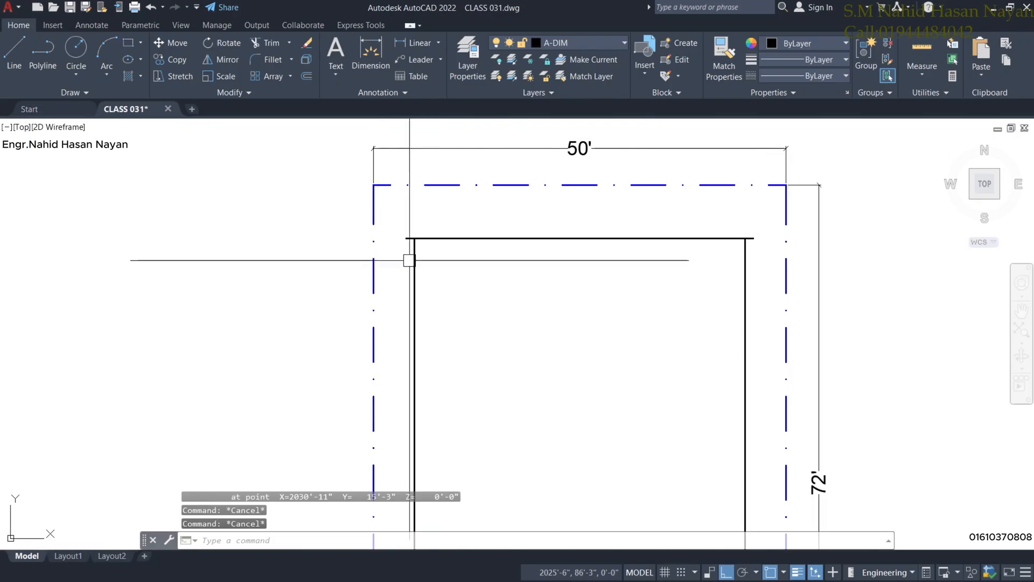
pyautogui.click(406, 238)
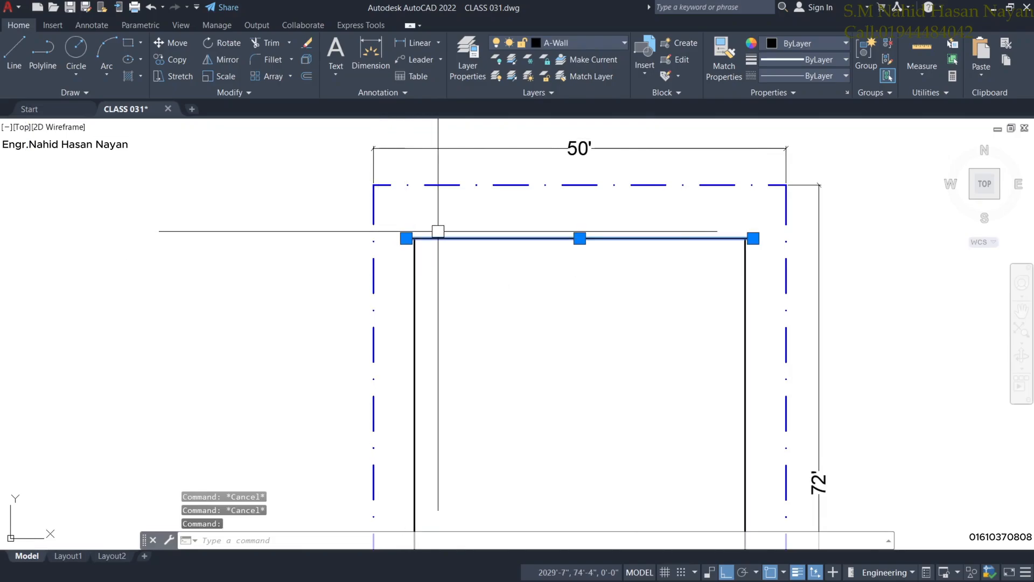
pyautogui.press('Delete')
pyautogui.hotkey('ctrl', 'z')
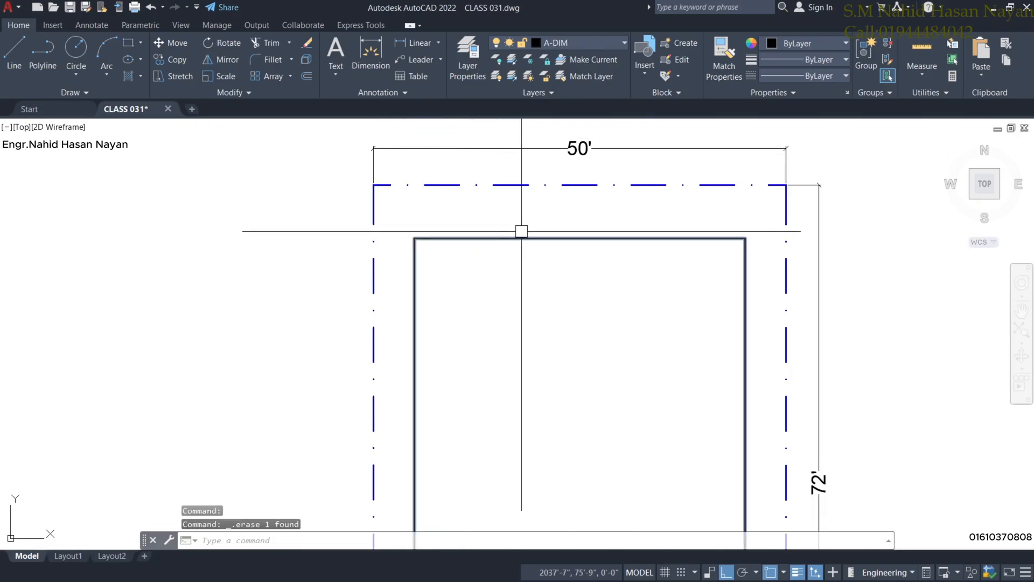
pyautogui.click(526, 237)
pyautogui.click(579, 237)
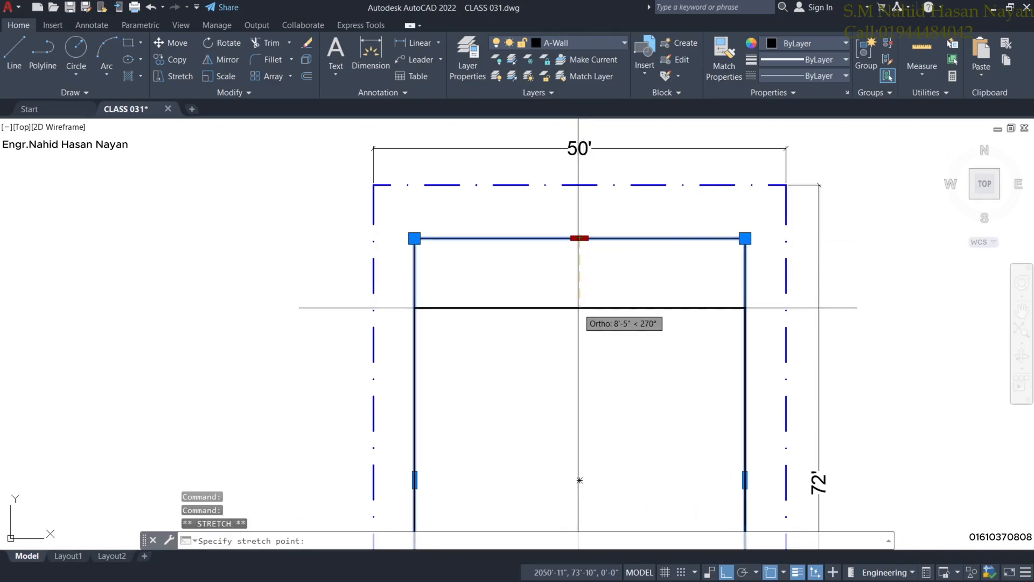
pyautogui.write("1'")
pyautogui.press('Return')
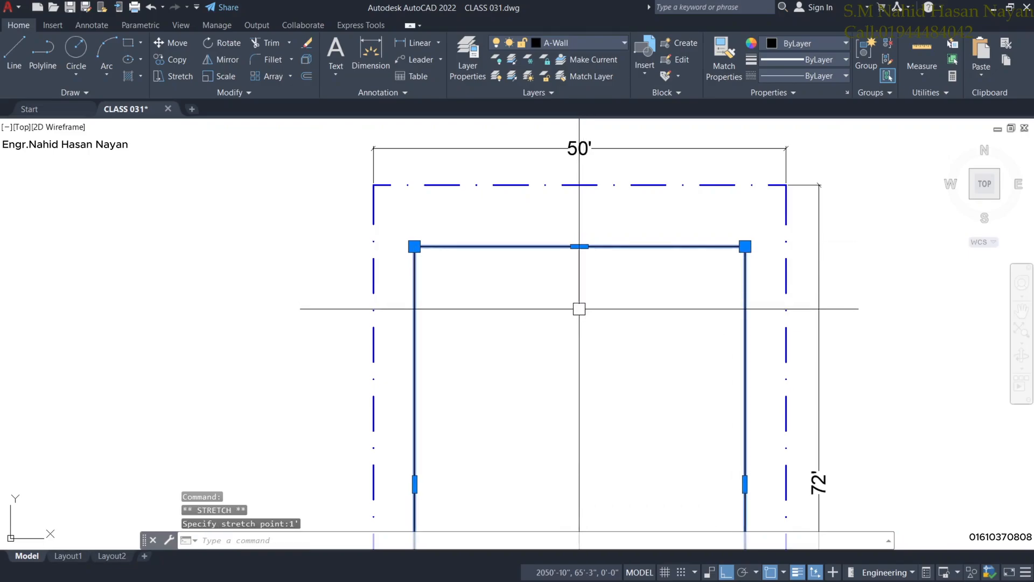
pyautogui.write('LI')
pyautogui.press('Return')
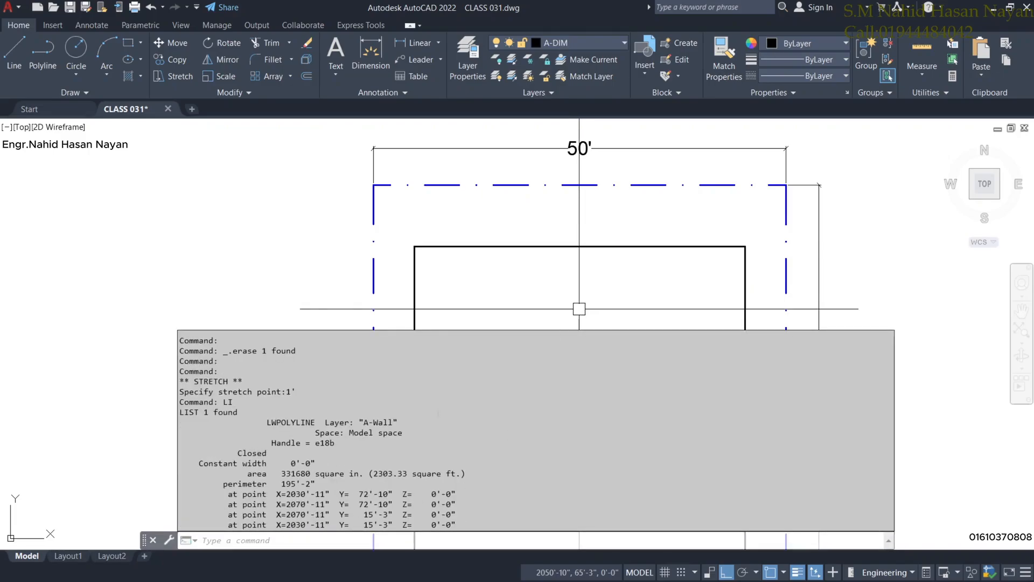
pyautogui.scroll(-4, 579, 308)
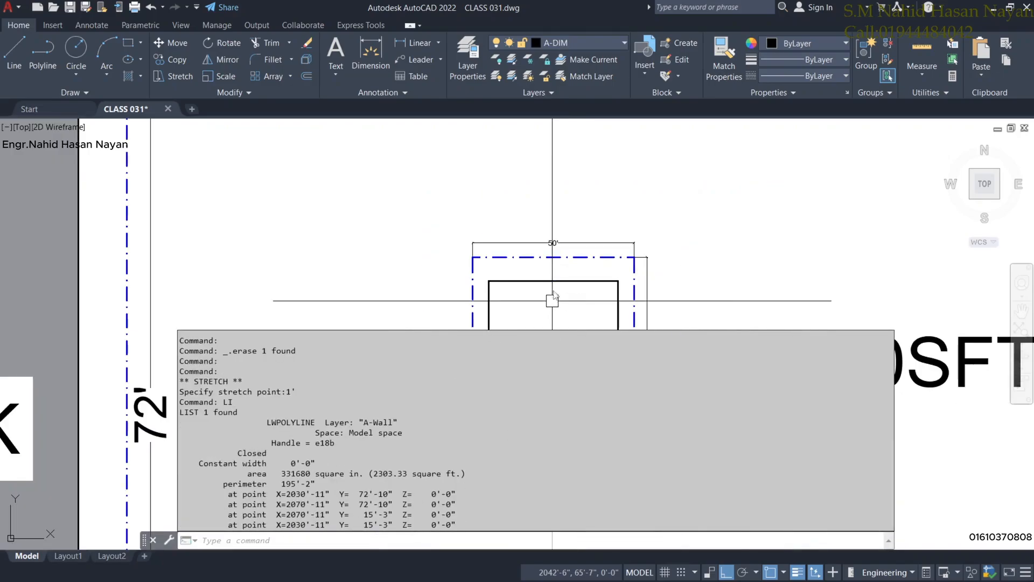
pyautogui.press('Escape')
# Stretch the outline's bottom edge up 6" and LIST the result.
pyautogui.moveTo(704, 474); pyautogui.dragTo(647, 382, button='middle')
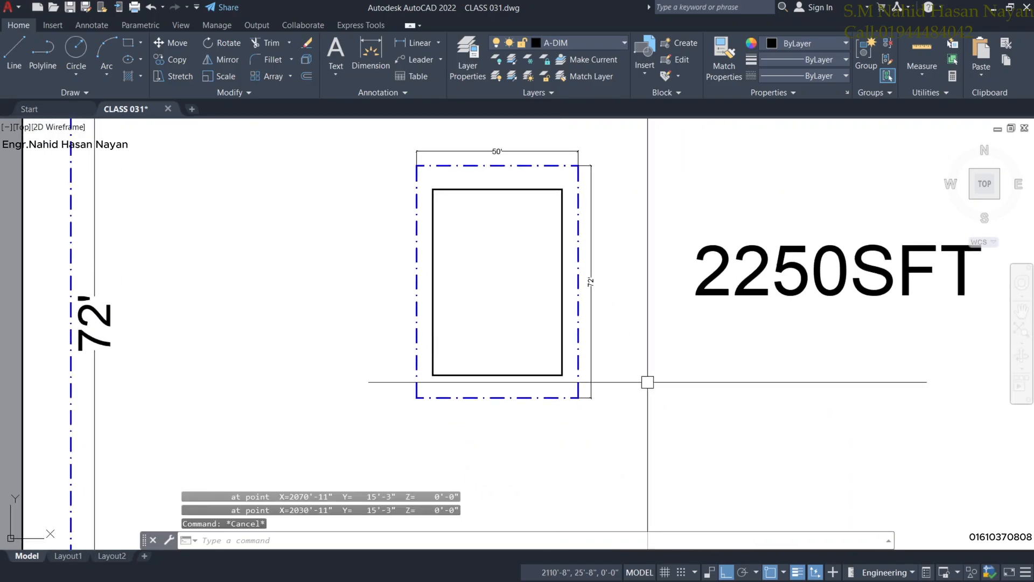
pyautogui.scroll(4, 520, 382)
pyautogui.click(501, 356)
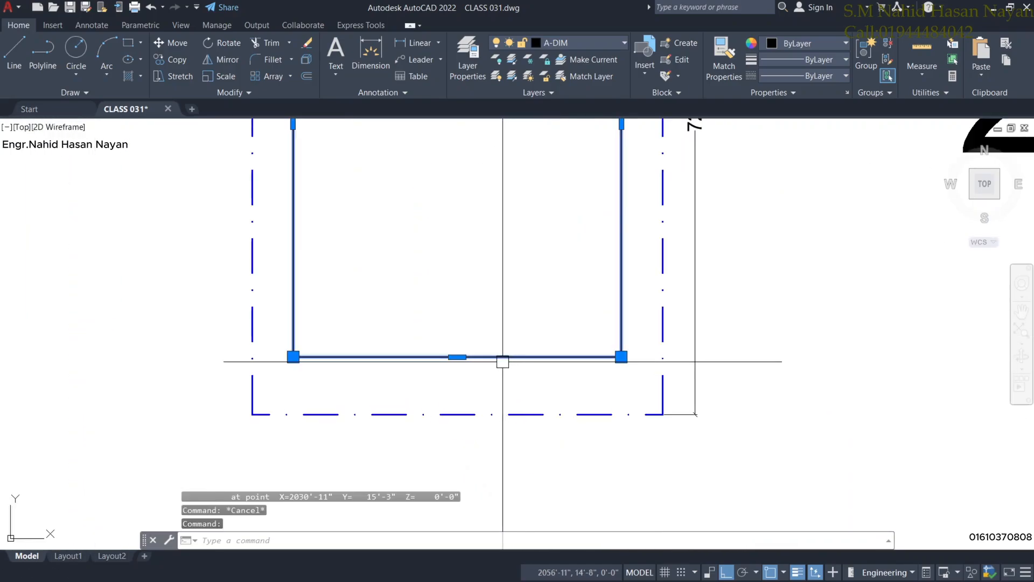
pyautogui.click(457, 357)
pyautogui.write('6')
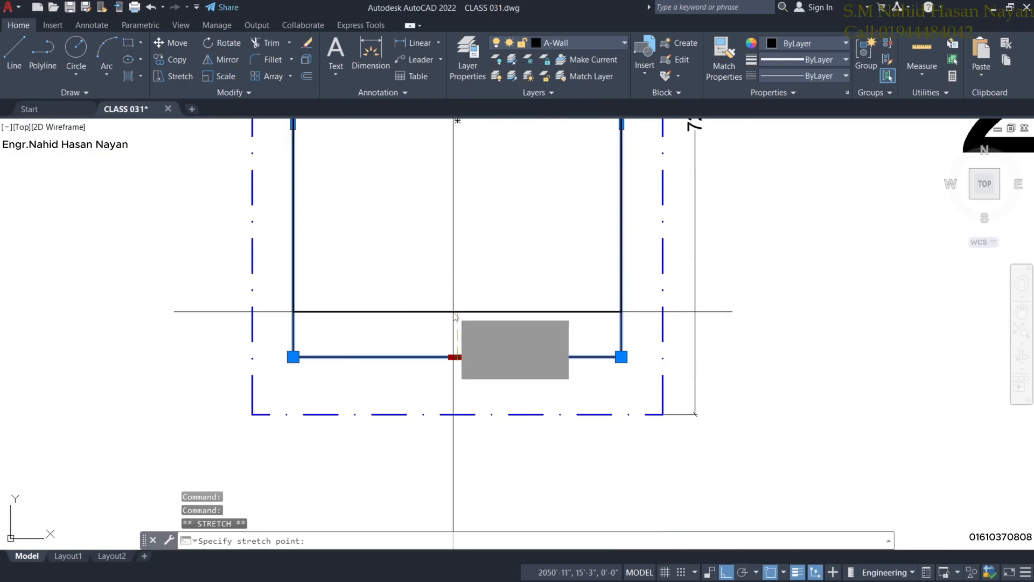
pyautogui.press('Return')
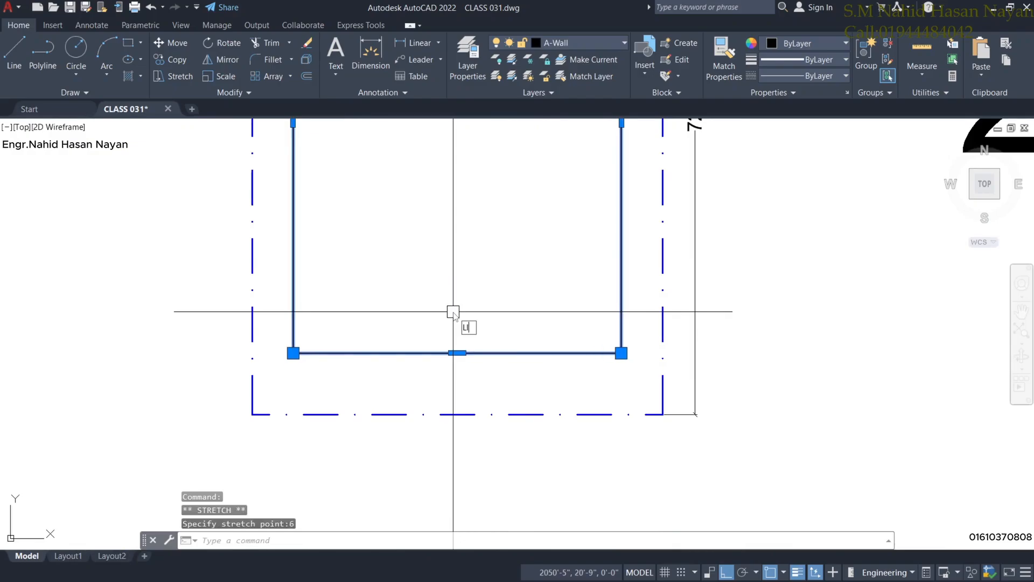
pyautogui.write('LI')
pyautogui.press('Return')
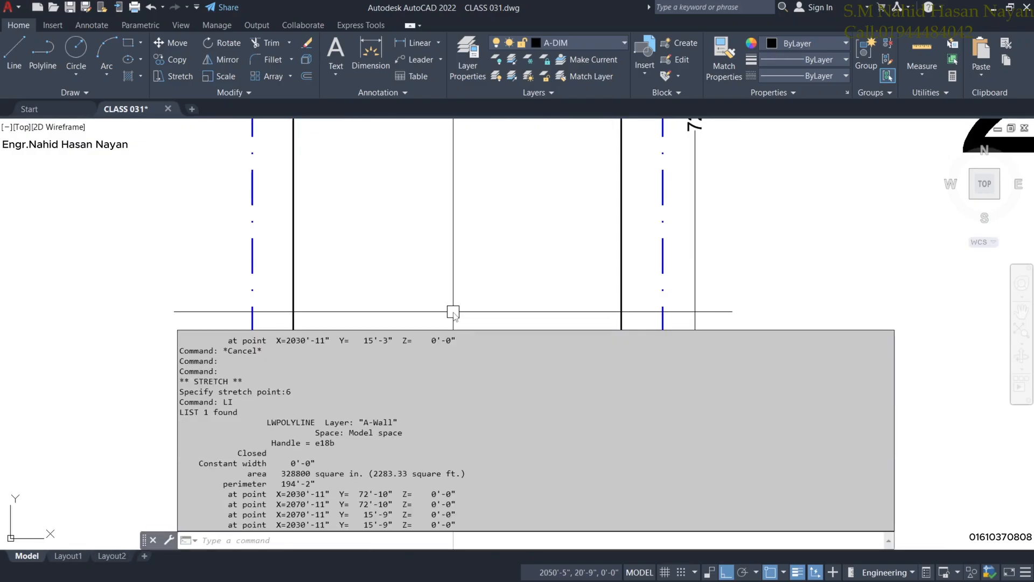
pyautogui.click(424, 273)
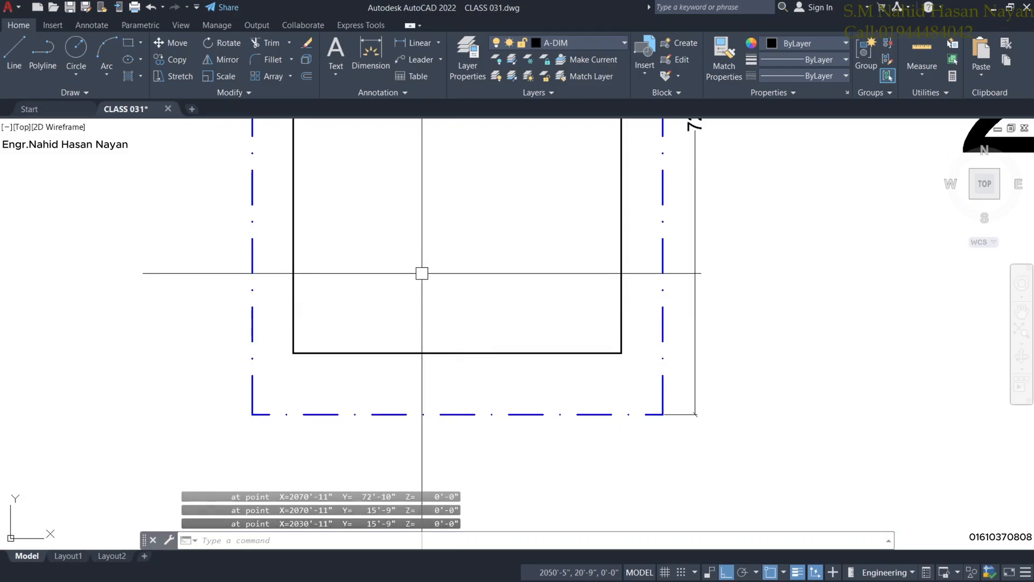
# Raise the bottom edge another 6" and list the area again.
pyautogui.click(459, 353)
pyautogui.click(458, 353)
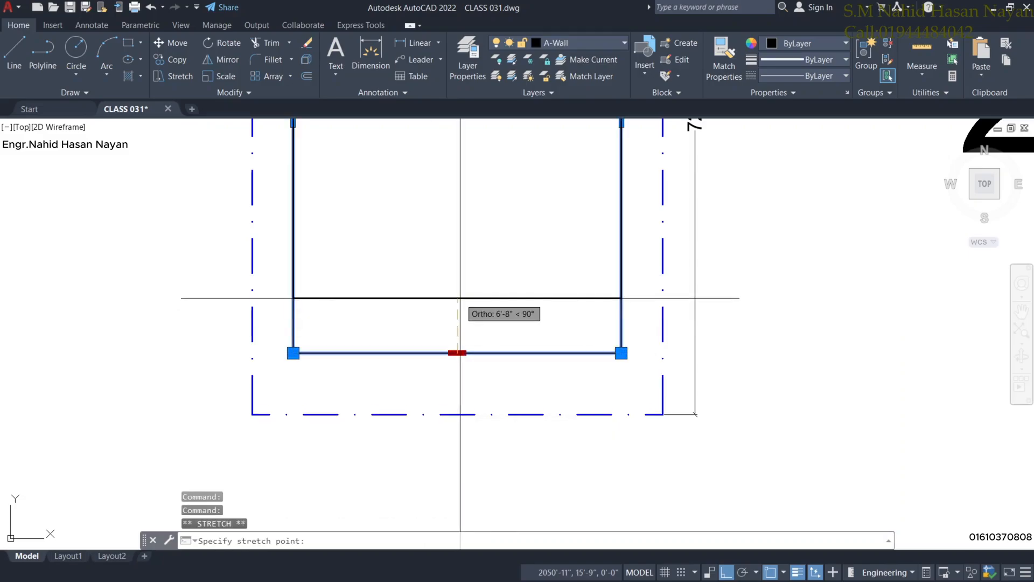
pyautogui.write('6')
pyautogui.press('Return')
pyautogui.write('L')
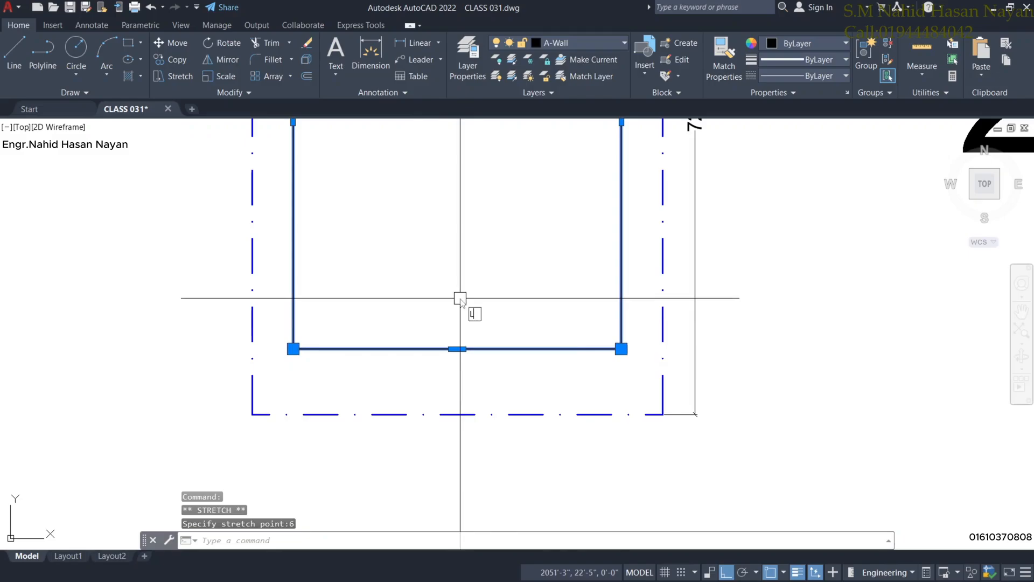
pyautogui.write('IST')
pyautogui.press('Return')
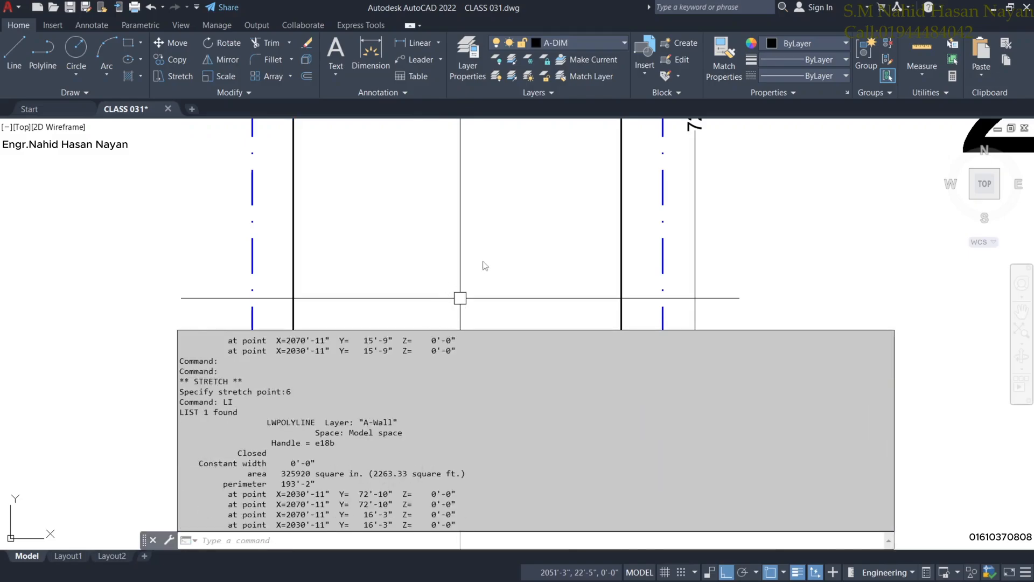
# Stretch the bottom edge a further 6" and LIST it, reaching 2243.33 sq ft, 192'-2" perimeter.
pyautogui.scroll(-6, 485, 265)
pyautogui.scroll(5, 686, 230)
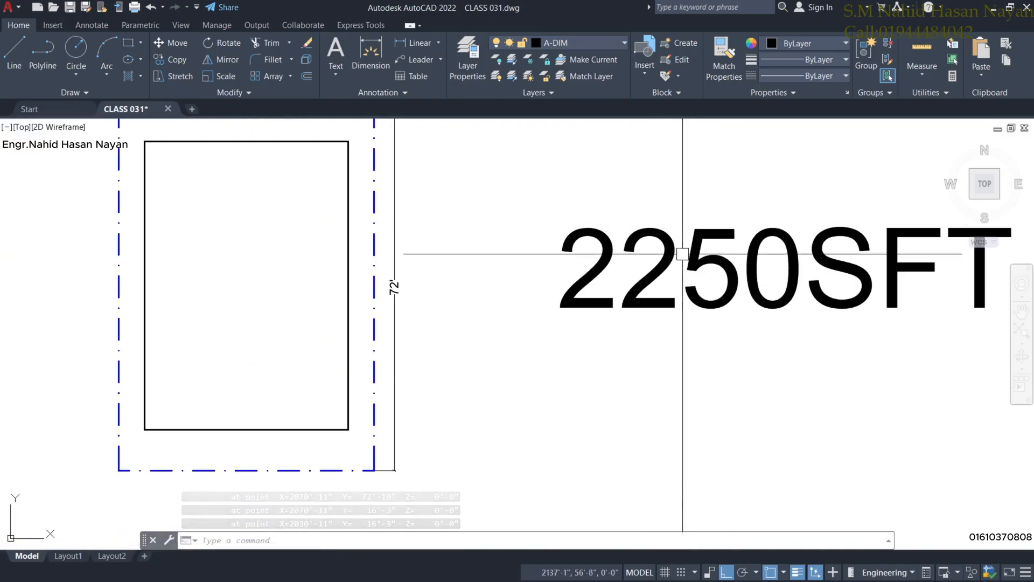
pyautogui.scroll(-1, 682, 269)
pyautogui.moveTo(517, 377); pyautogui.dragTo(538, 354, button='middle')
pyautogui.scroll(1, 400, 348)
pyautogui.scroll(-1, 399, 347)
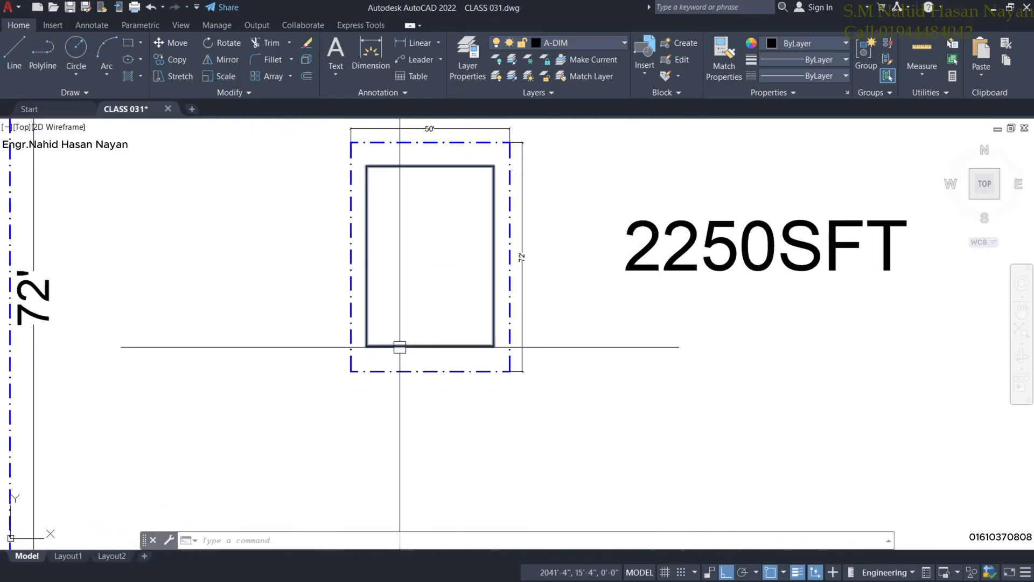
pyautogui.click(426, 345)
pyautogui.scroll(4, 431, 346)
pyautogui.click(418, 346)
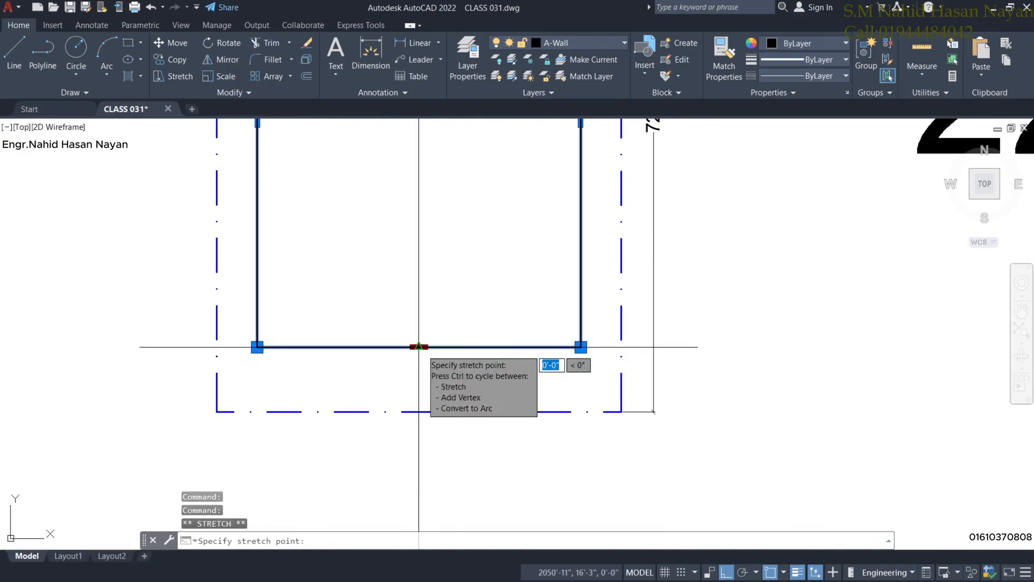
pyautogui.write('6')
pyautogui.press('Return')
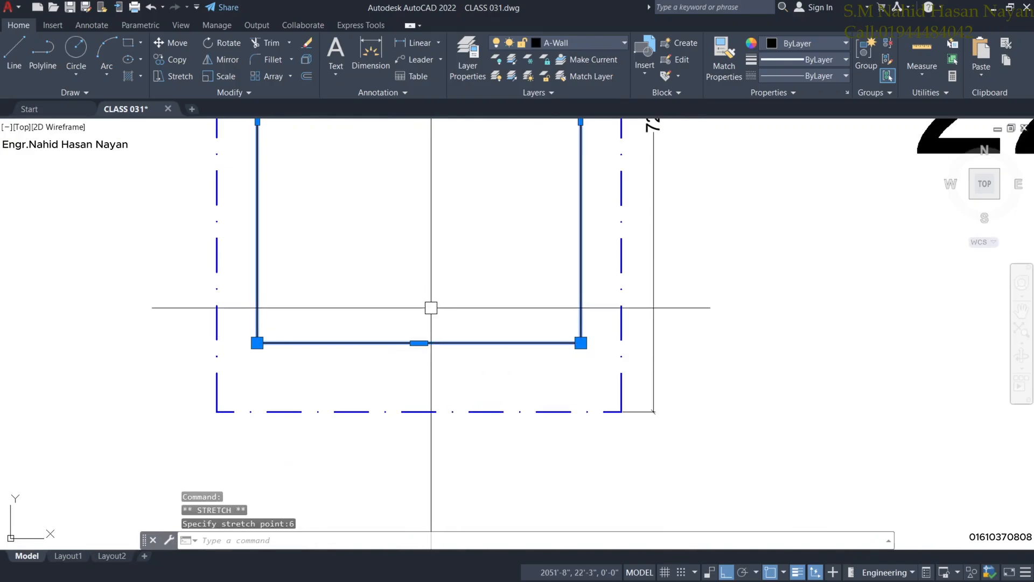
pyautogui.write('LI')
pyautogui.press('Return')
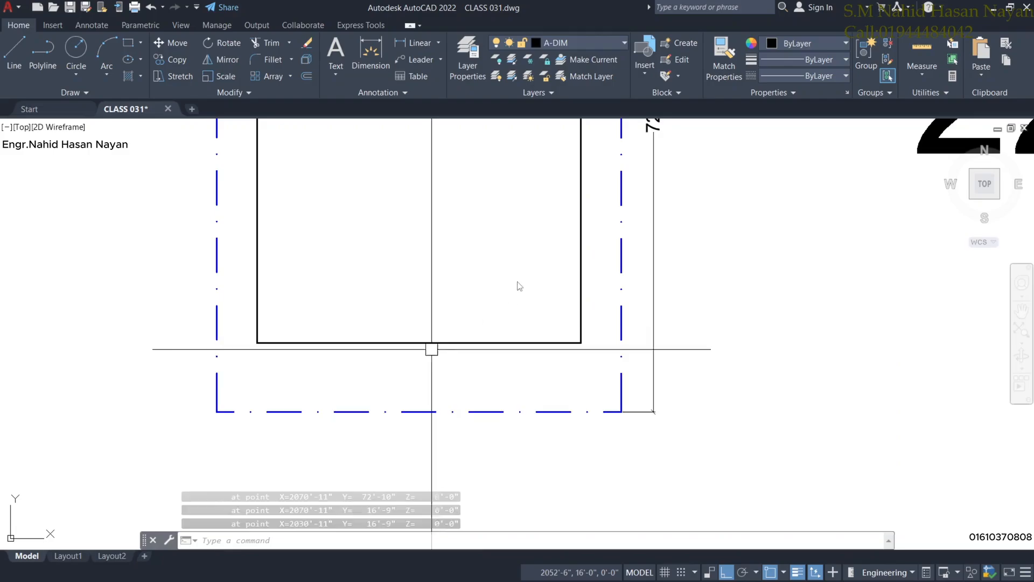
pyautogui.scroll(-4, 543, 287)
pyautogui.moveTo(628, 305)
pyautogui.mouseDown(button='middle')
pyautogui.moveTo(613, 402)
pyautogui.moveTo(612, 389)
pyautogui.mouseUp(button='middle')
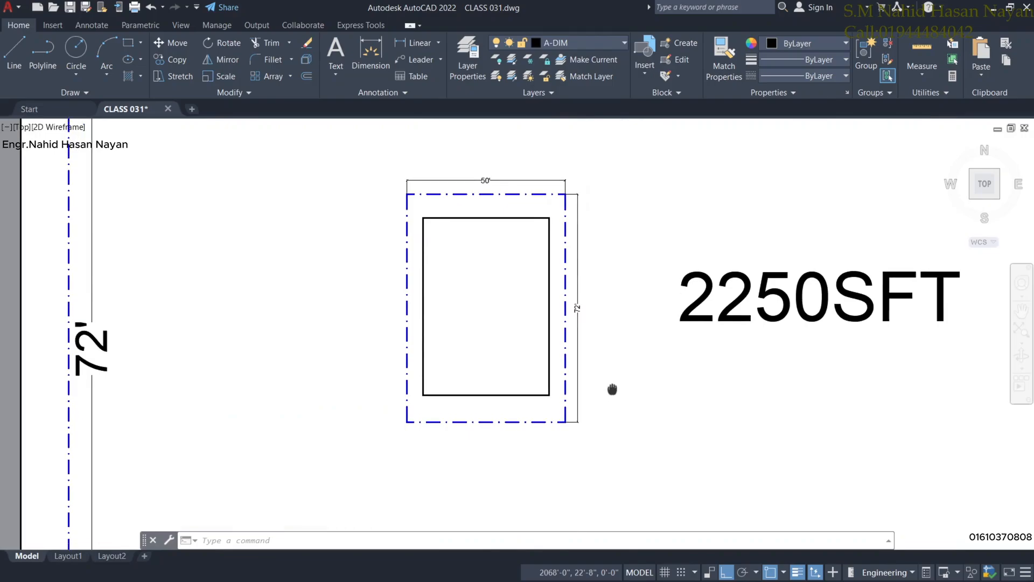
# Dimension the bottom setback from building corner to plot corner as 8'-6".
pyautogui.click(379, 76)
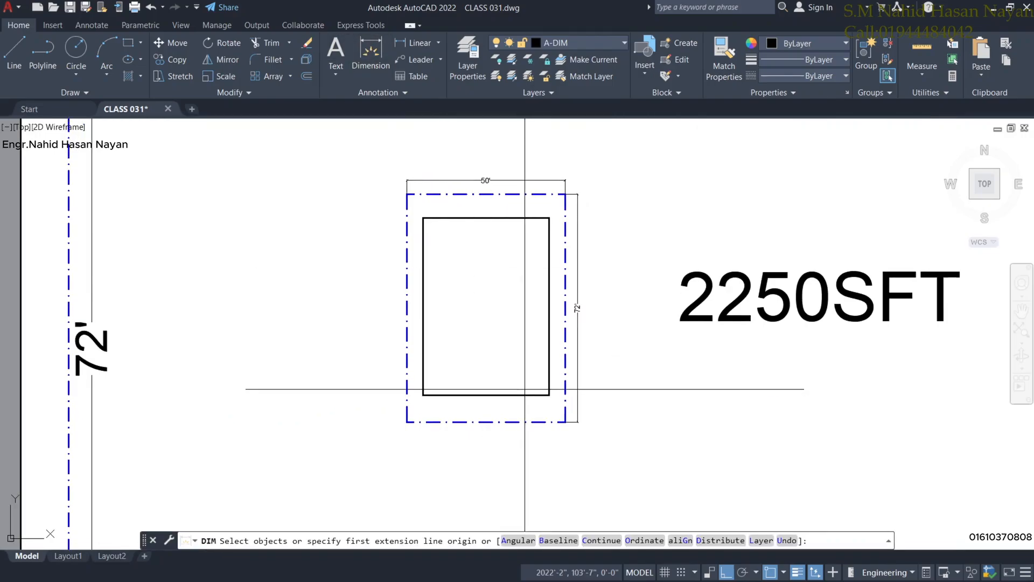
pyautogui.scroll(2, 528, 390)
pyautogui.click(562, 398)
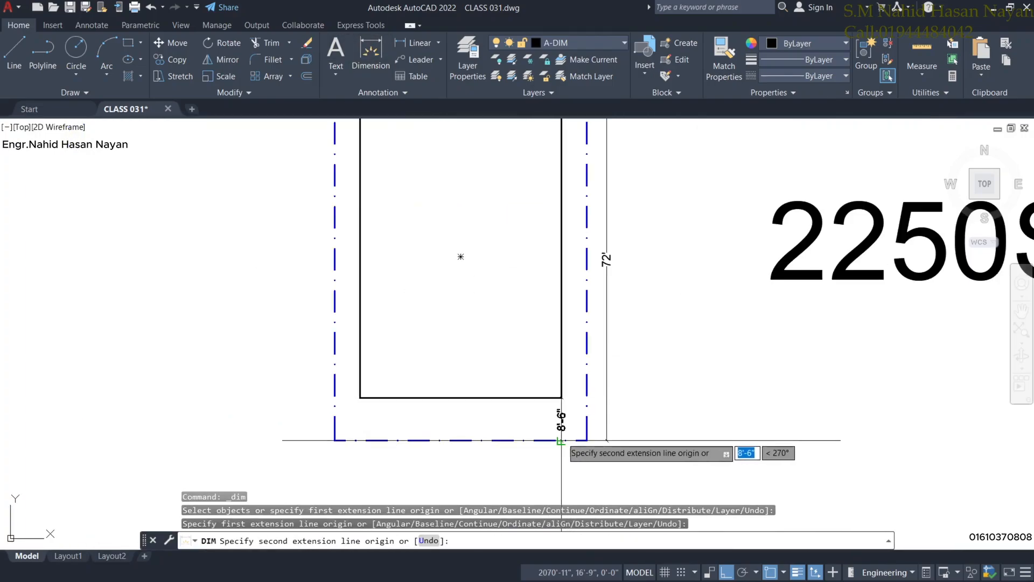
pyautogui.click(561, 440)
pyautogui.click(628, 420)
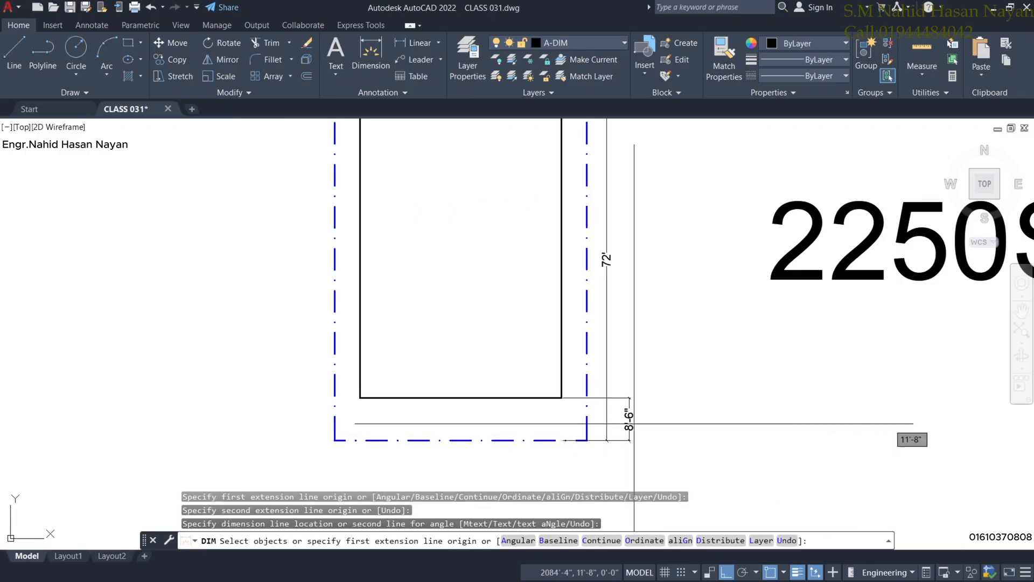
pyautogui.scroll(5, 638, 424)
pyautogui.scroll(-6, 681, 424)
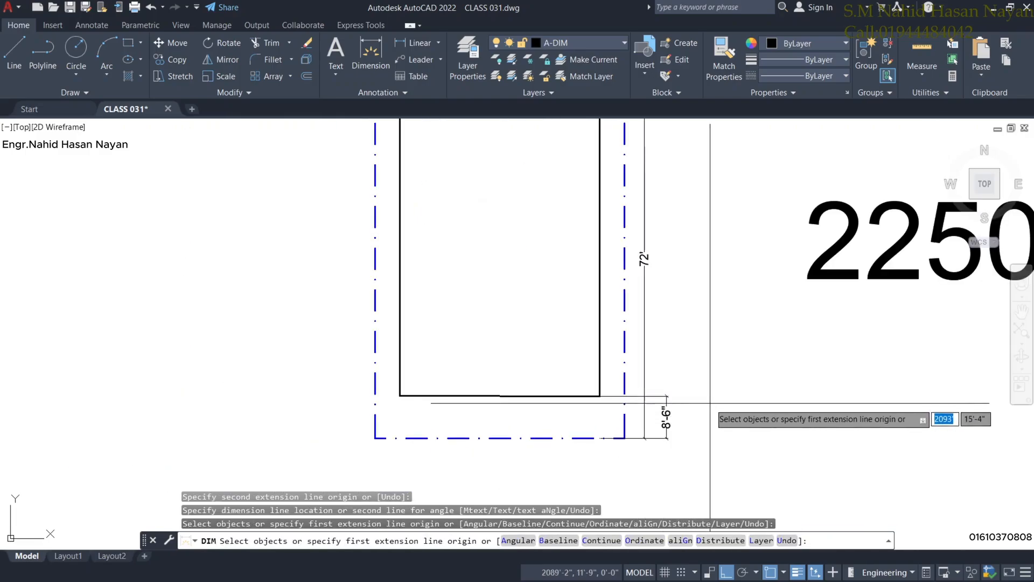
pyautogui.moveTo(713, 407); pyautogui.dragTo(714, 436, button='middle')
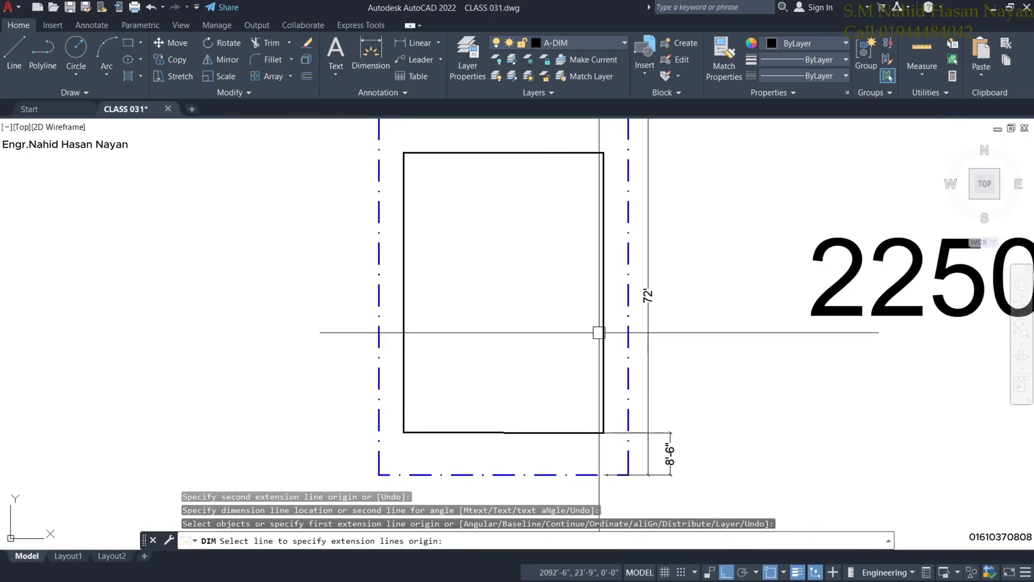
pyautogui.press('Escape')
# Dimension the top setback between the plot line and building top as 7'-5".
pyautogui.moveTo(516, 319)
pyautogui.mouseDown(button='middle')
pyautogui.moveTo(516, 381)
pyautogui.moveTo(507, 310)
pyautogui.mouseUp(button='middle')
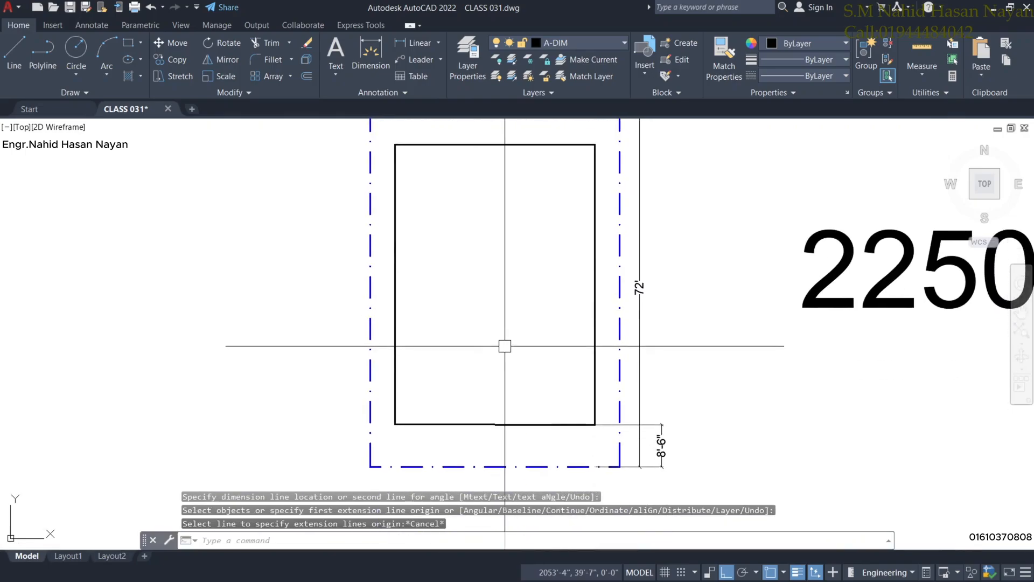
pyautogui.moveTo(494, 253); pyautogui.dragTo(491, 313, button='middle')
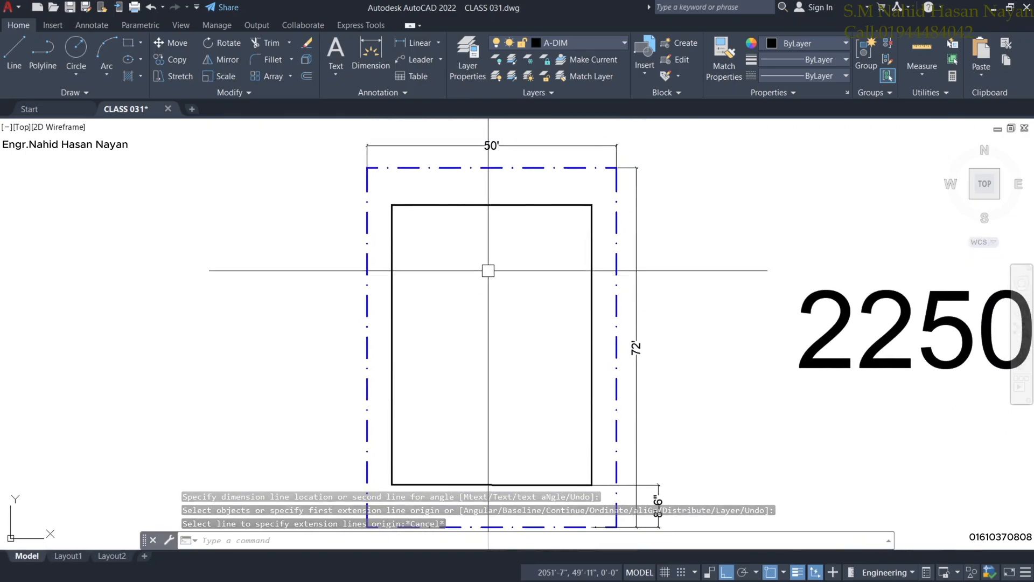
pyautogui.scroll(-1, 492, 196)
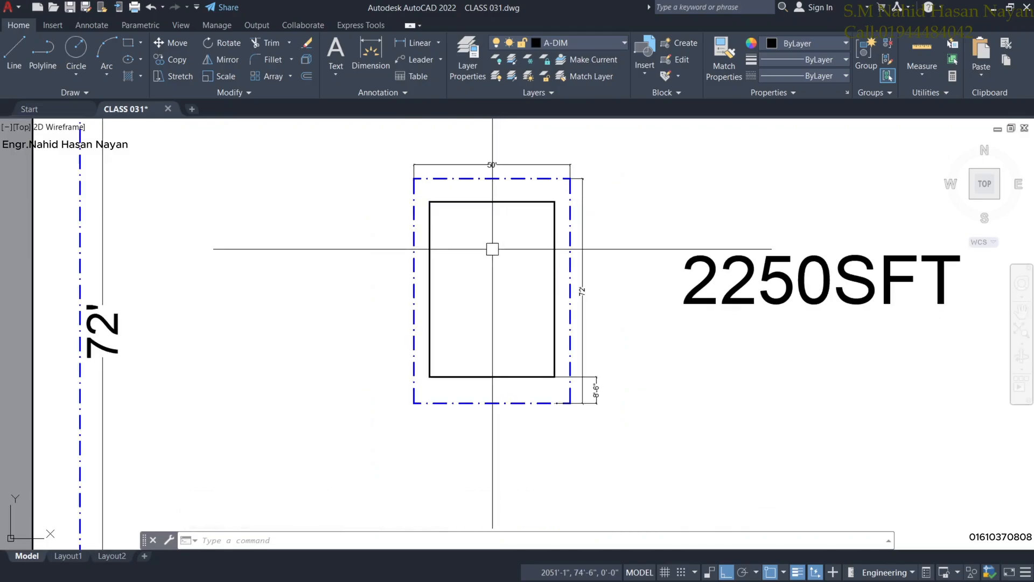
pyautogui.scroll(-2, 492, 247)
pyautogui.scroll(2, 491, 243)
pyautogui.moveTo(488, 211); pyautogui.dragTo(489, 225, button='middle')
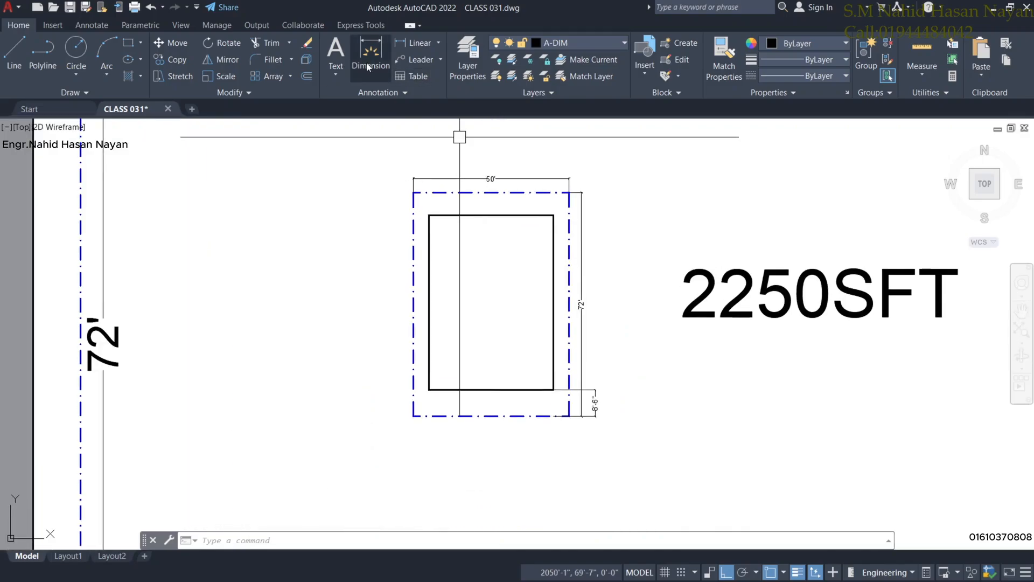
pyautogui.click(377, 60)
pyautogui.scroll(4, 505, 195)
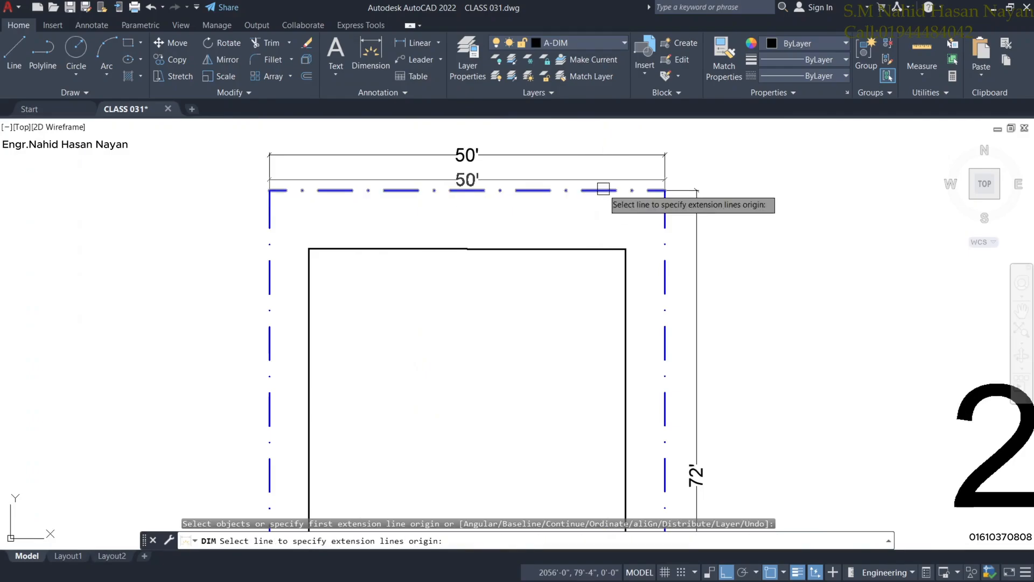
pyautogui.click(619, 192)
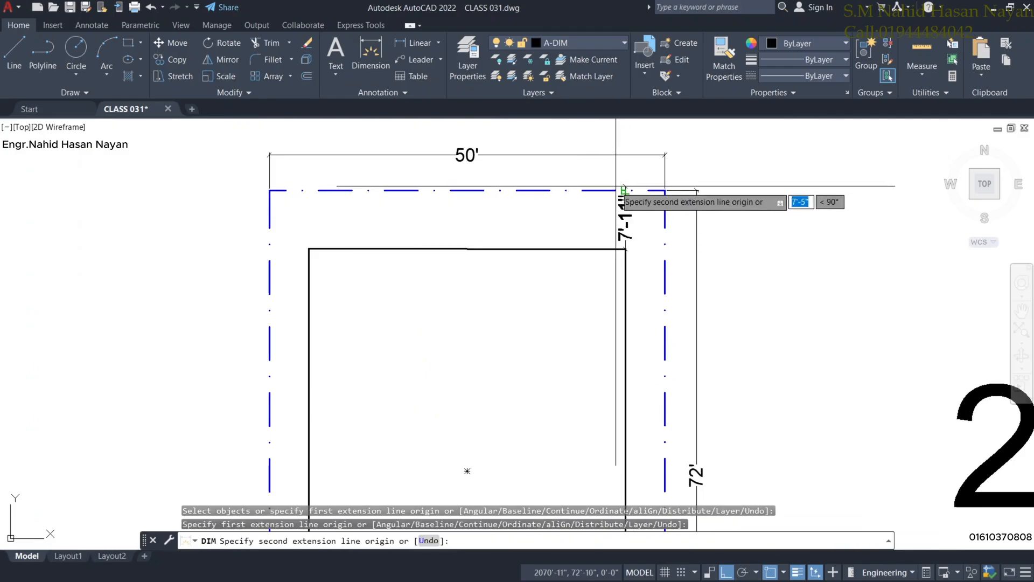
pyautogui.click(623, 191)
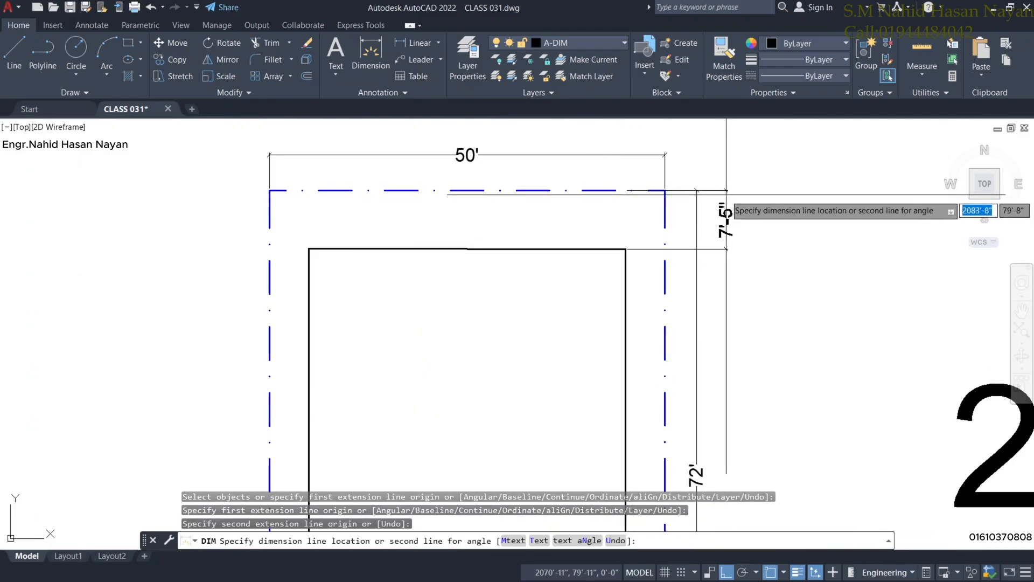
pyautogui.click(726, 204)
pyautogui.scroll(-2, 723, 248)
pyautogui.scroll(4, 730, 254)
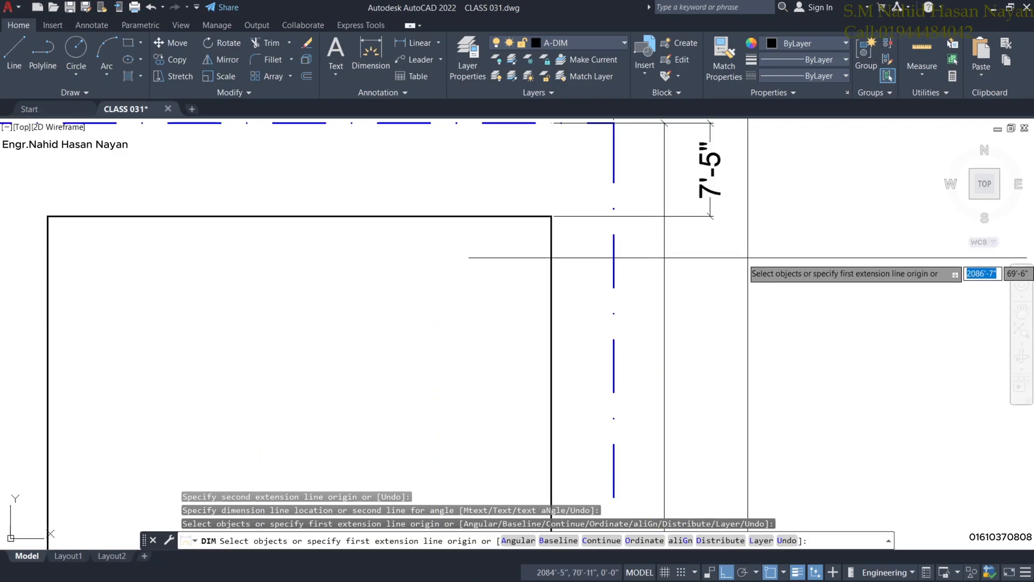
pyautogui.scroll(-4, 749, 277)
pyautogui.moveTo(744, 291); pyautogui.dragTo(736, 249, button='middle')
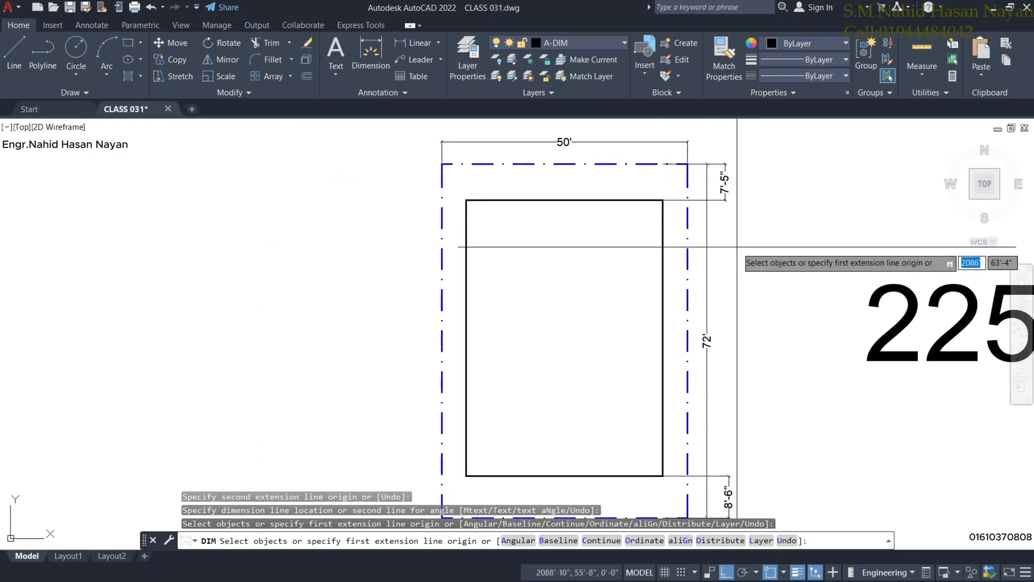
pyautogui.press('Return')
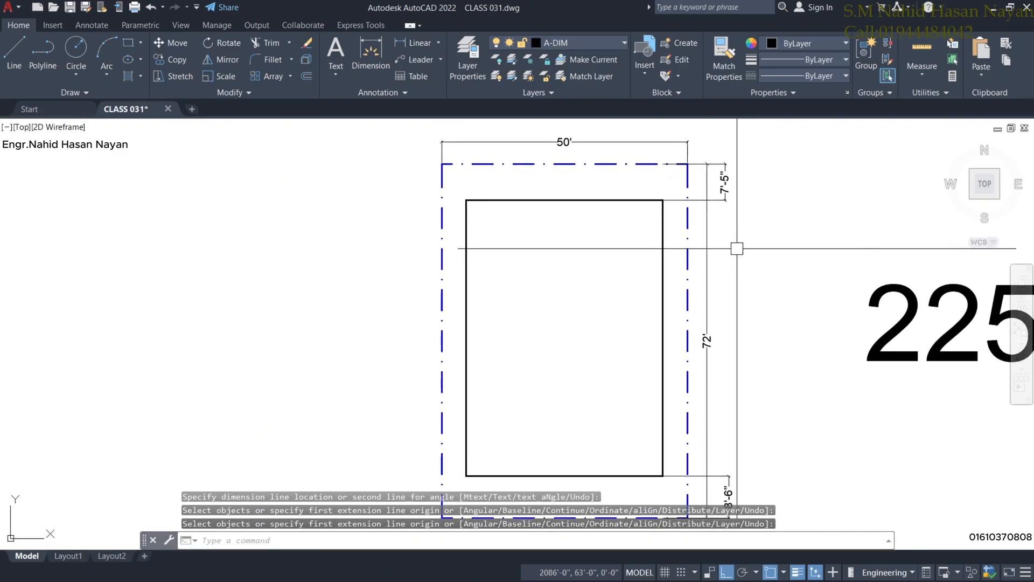
pyautogui.click(614, 201)
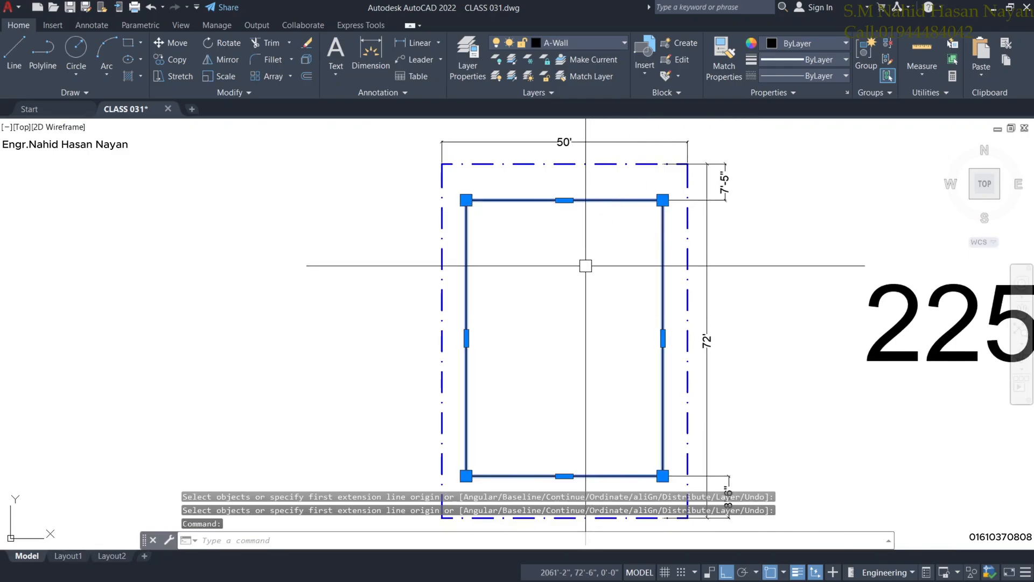
# Move the building rectangle up 1' with the M command.
pyautogui.write('m')
pyautogui.press('Return')
pyautogui.click(583, 330)
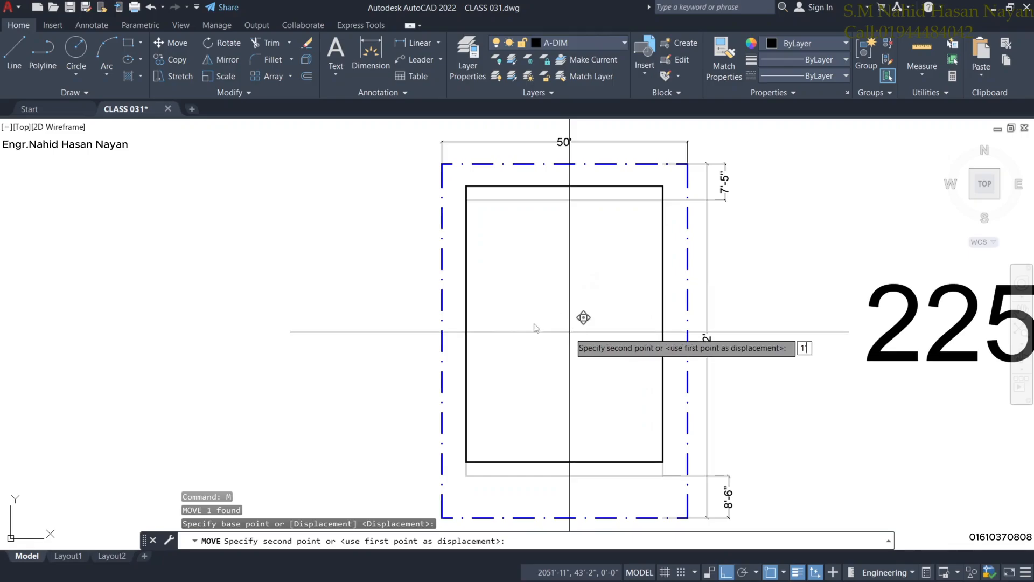
pyautogui.press('Escape')
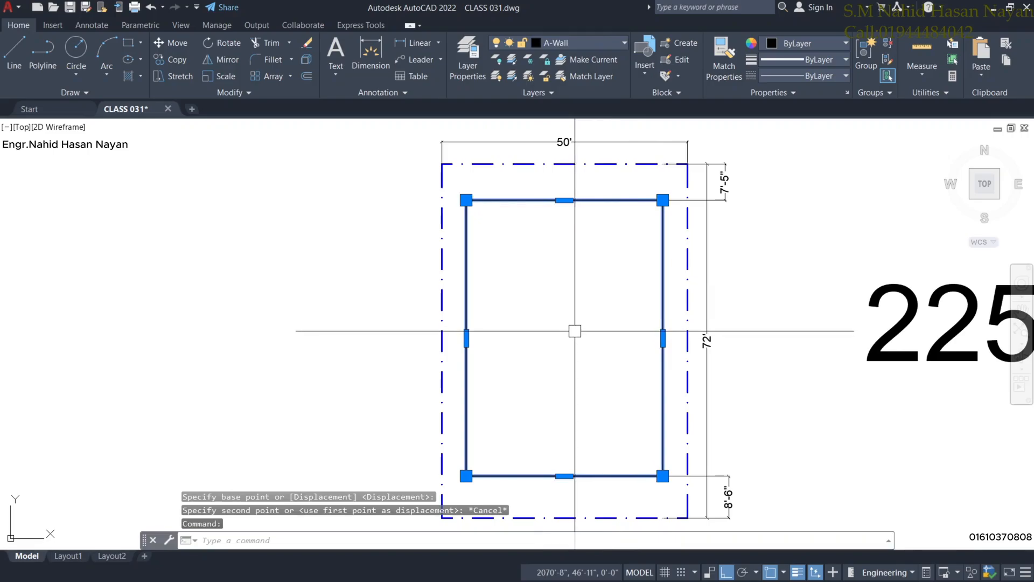
pyautogui.write('m')
pyautogui.press('Return')
pyautogui.click(571, 360)
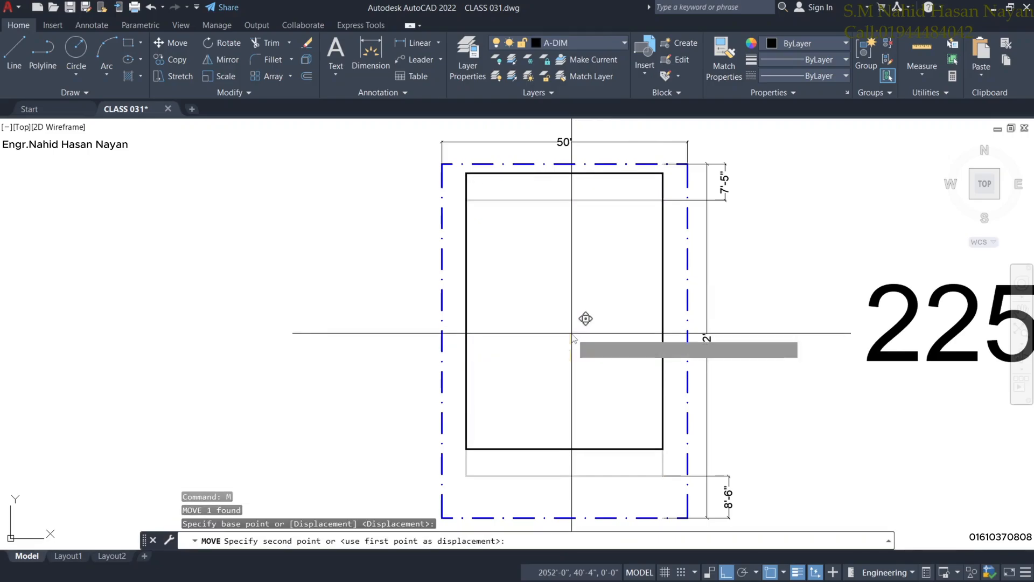
pyautogui.write("1'")
pyautogui.press('Return')
# Pan and zoom to check the setbacks now reading 6'-5" at top and 9'-6" at bottom.
pyautogui.scroll(2, 719, 183)
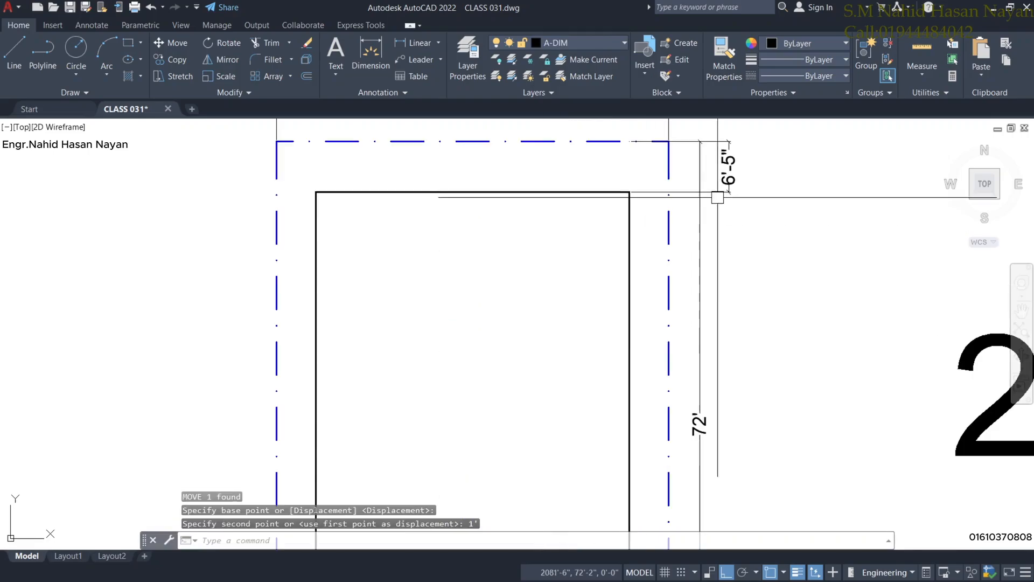
pyautogui.scroll(-3, 729, 183)
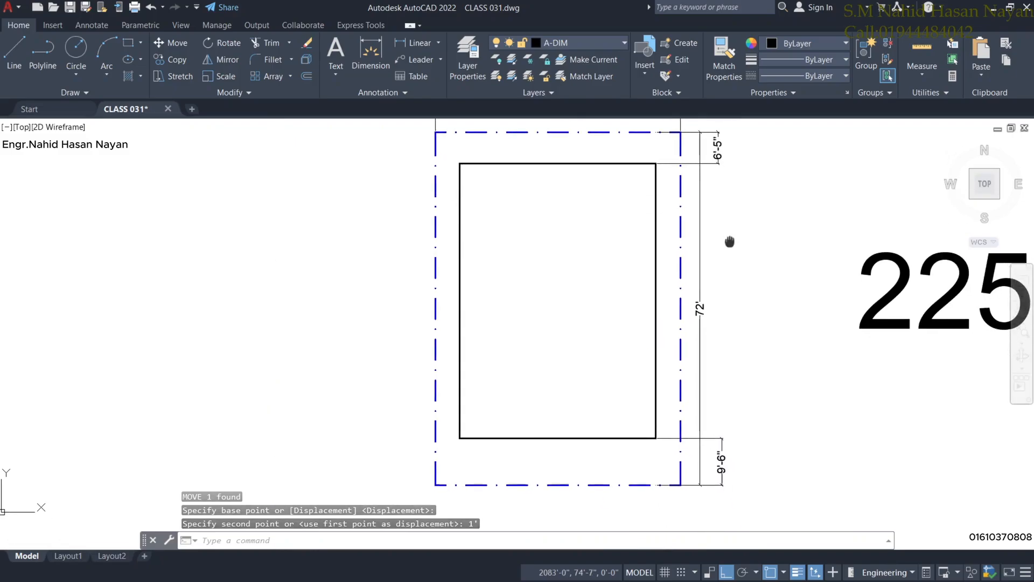
pyautogui.scroll(3, 699, 446)
pyautogui.scroll(-4, 699, 446)
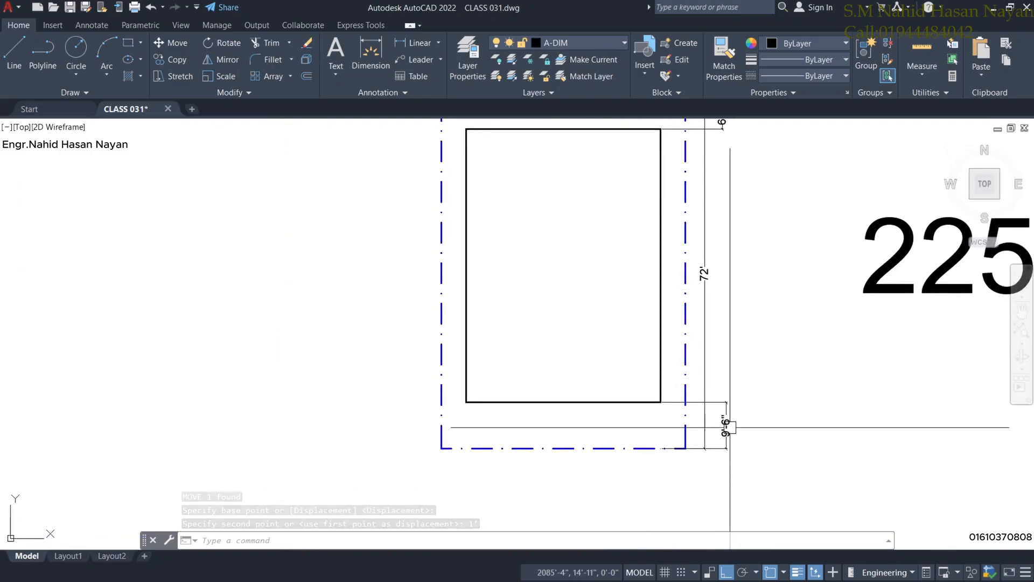
pyautogui.scroll(3, 673, 430)
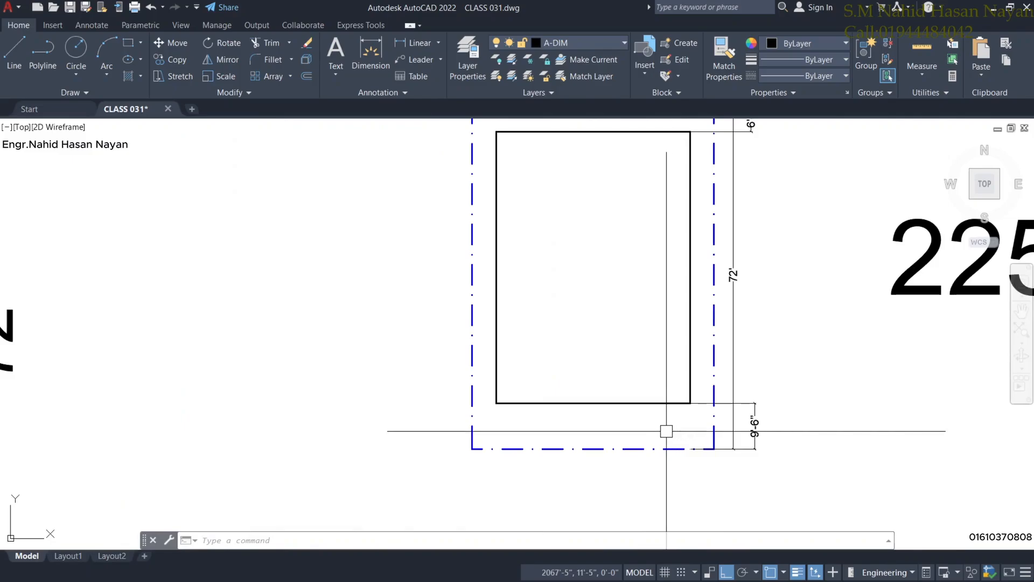
pyautogui.moveTo(522, 311); pyautogui.dragTo(513, 413, button='middle')
pyautogui.scroll(-2, 513, 412)
pyautogui.scroll(4, 551, 298)
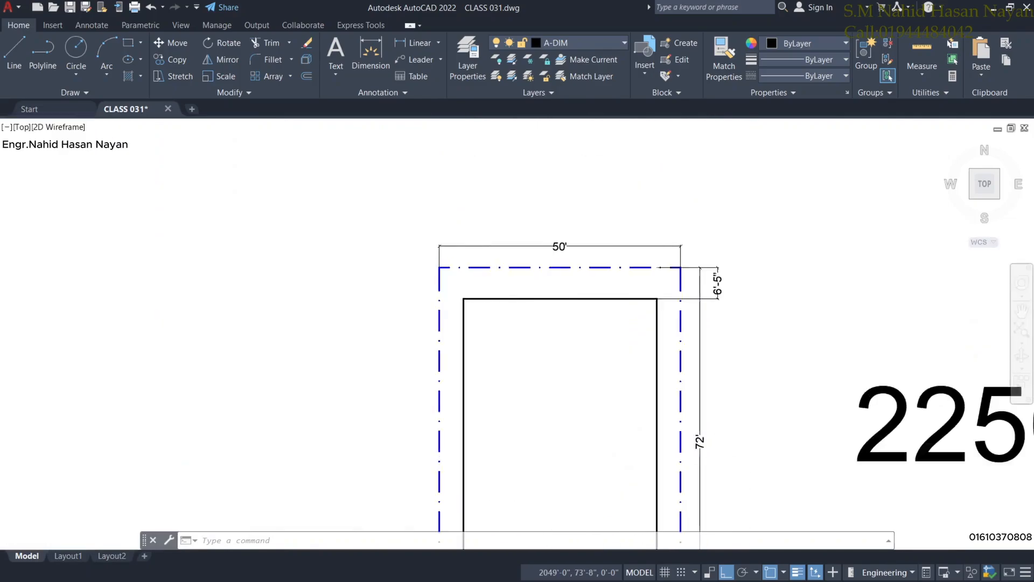
pyautogui.moveTo(619, 308); pyautogui.dragTo(601, 270, button='middle')
pyautogui.scroll(-2, 713, 321)
pyautogui.moveTo(705, 353); pyautogui.dragTo(707, 279, button='middle')
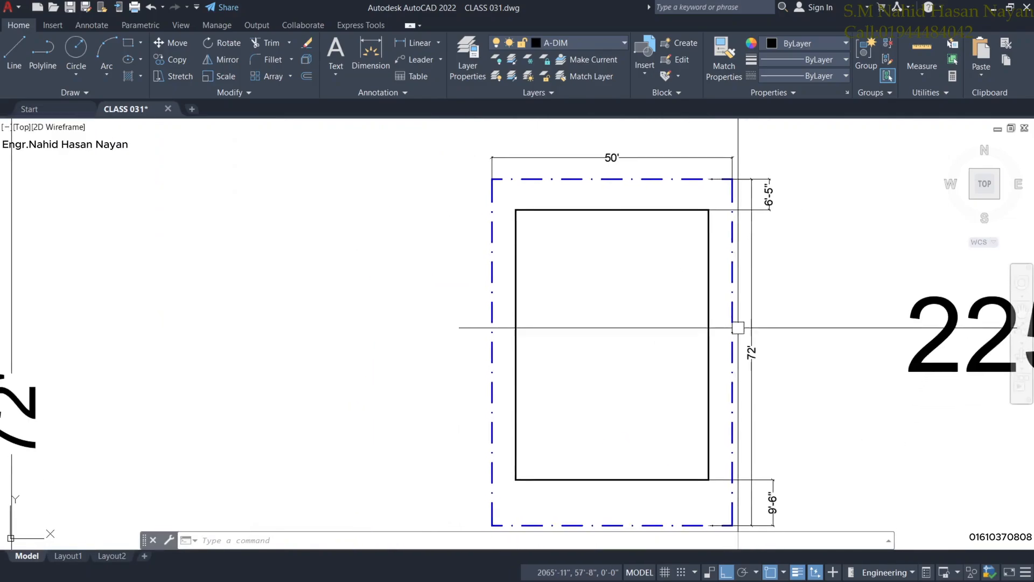
pyautogui.moveTo(497, 353); pyautogui.dragTo(478, 293, button='middle')
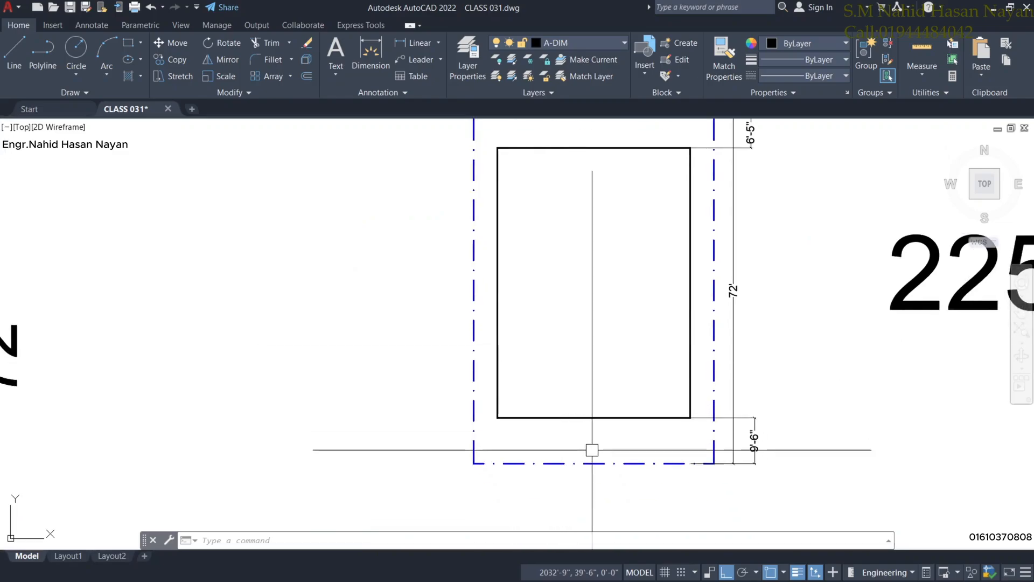
pyautogui.scroll(2, 590, 444)
pyautogui.scroll(-2, 590, 432)
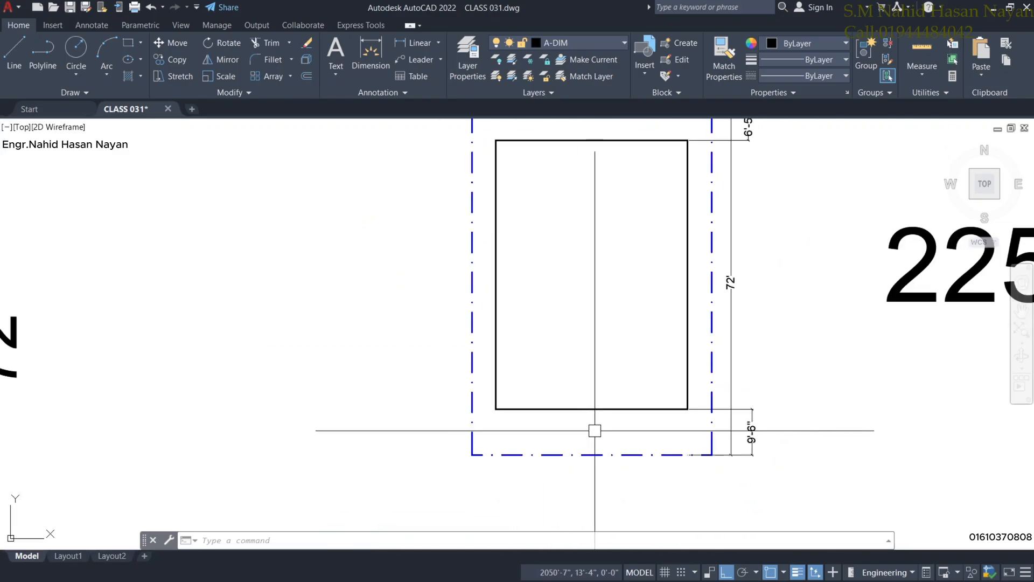
# Delete the small plot plan's bottom-right dimension, keeping the 50', 72' and 6'-5" dimensions.
pyautogui.click(753, 438)
pyautogui.press('Delete')
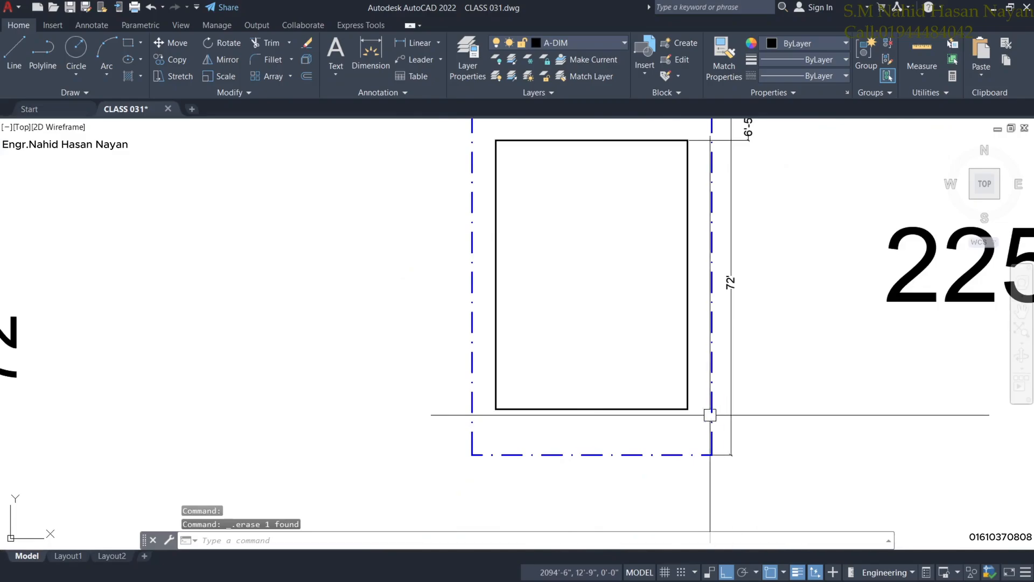
pyautogui.scroll(-2, 668, 411)
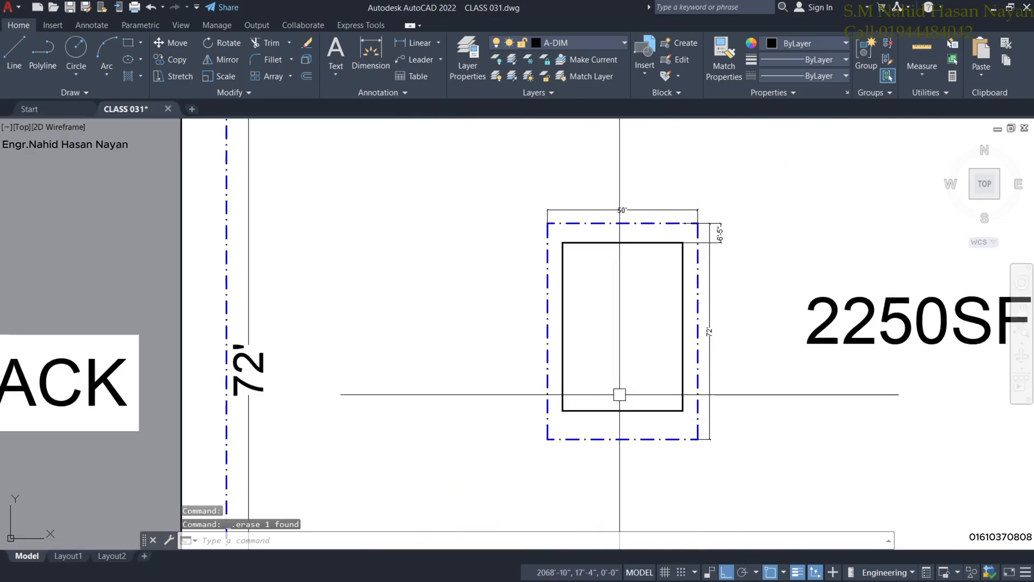
pyautogui.scroll(2, 619, 394)
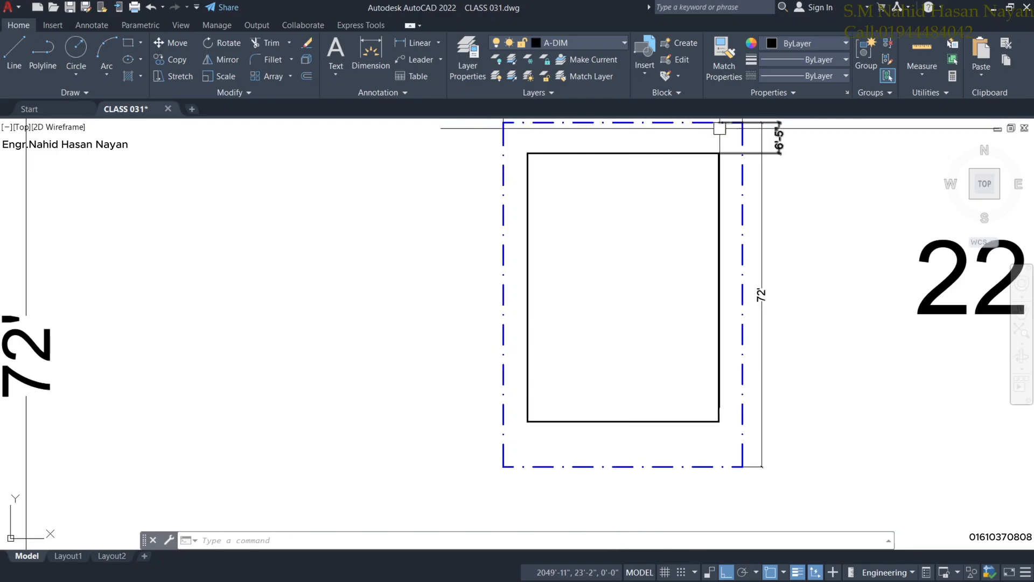
pyautogui.moveTo(656, 214)
pyautogui.mouseDown(button='middle')
pyautogui.moveTo(619, 245)
pyautogui.moveTo(441, 311)
pyautogui.mouseUp(button='middle')
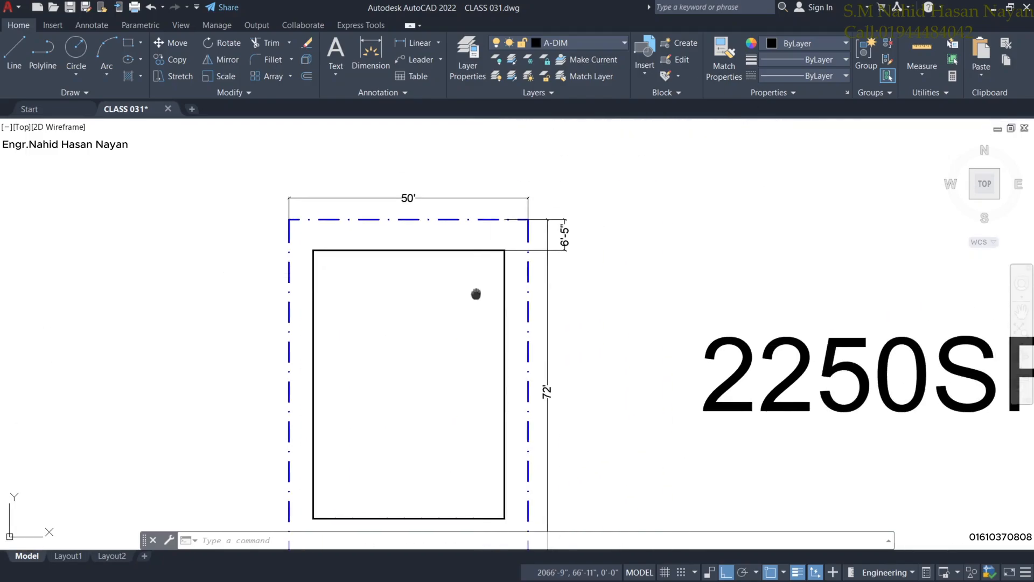
pyautogui.scroll(-2, 474, 253)
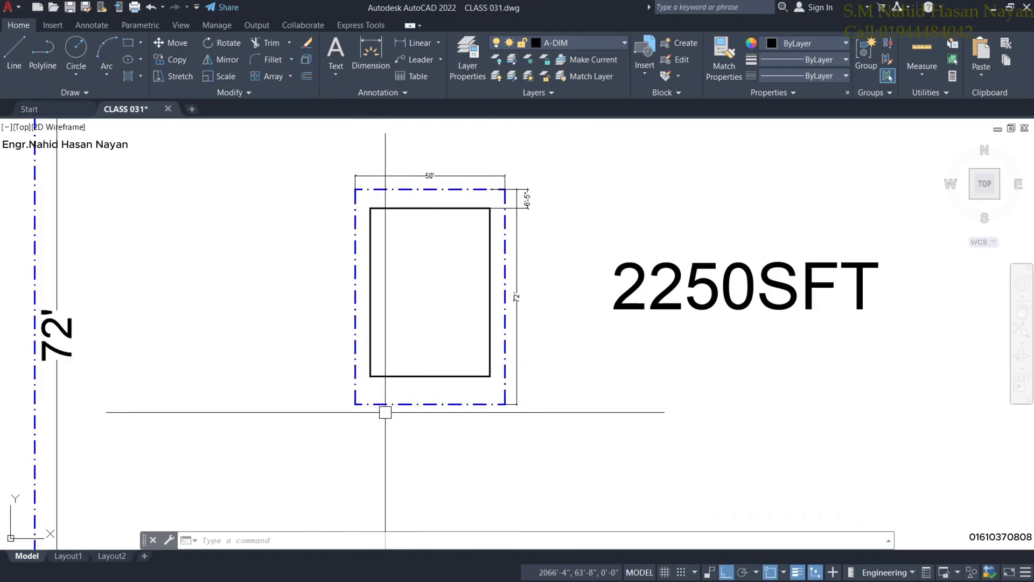
pyautogui.scroll(-2, 385, 412)
pyautogui.scroll(-1, 381, 434)
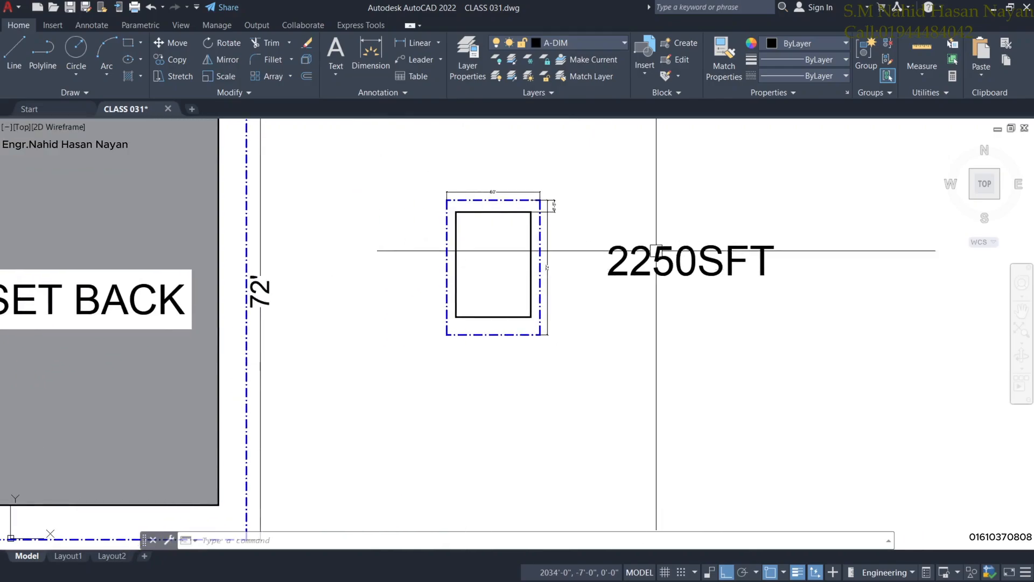
# Window-select the FAR Calculation notes, table and prepared-by box.
pyautogui.scroll(-2, 386, 259)
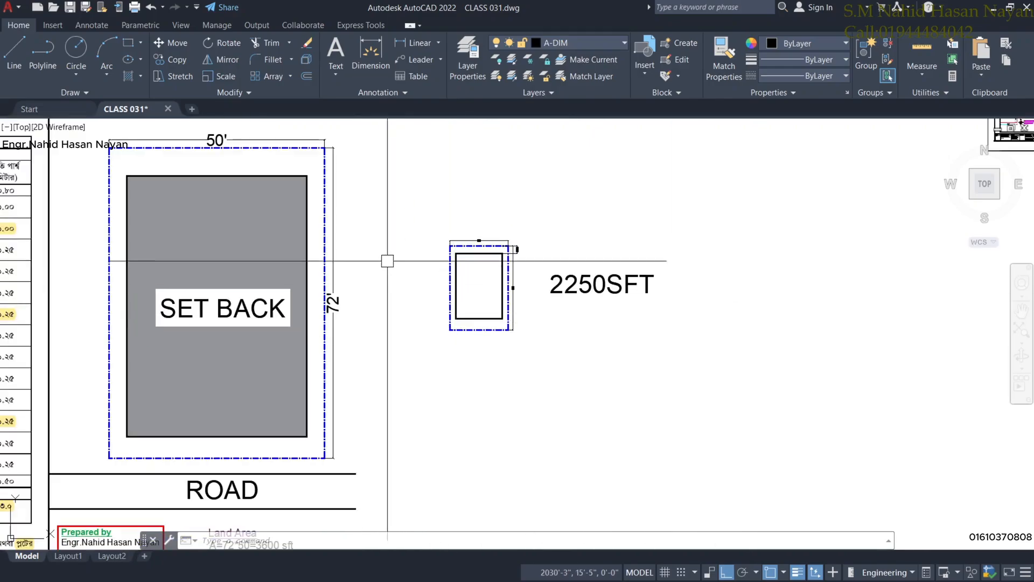
pyautogui.scroll(-4, 426, 412)
pyautogui.moveTo(426, 412); pyautogui.dragTo(452, 316, button='middle')
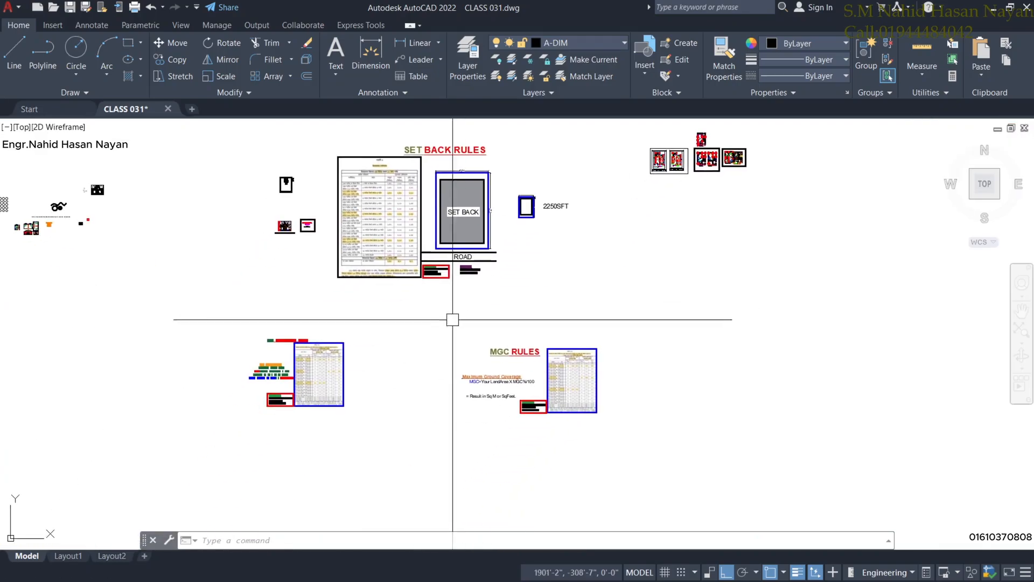
pyautogui.scroll(5, 249, 351)
pyautogui.moveTo(316, 353); pyautogui.dragTo(329, 298, button='middle')
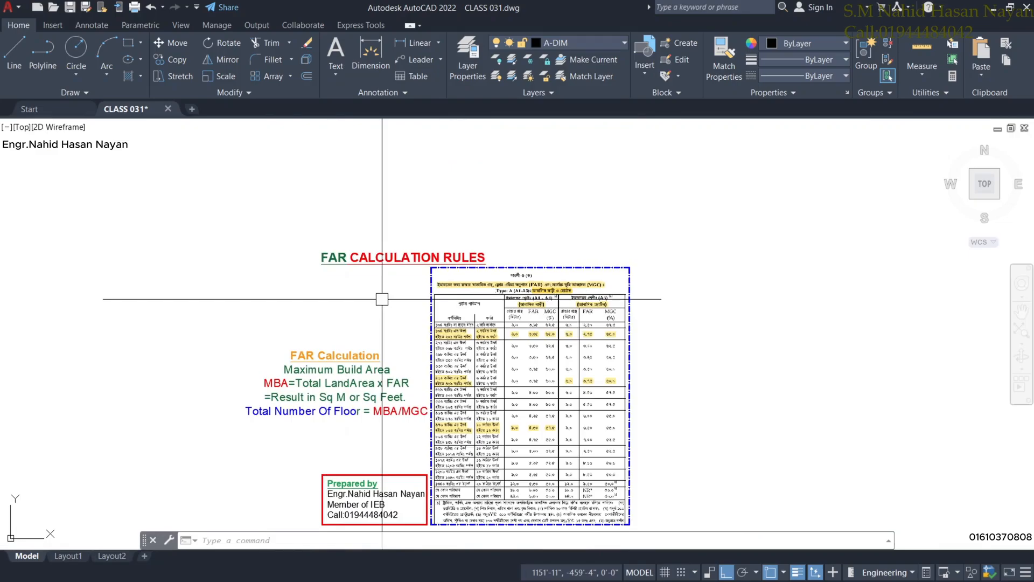
pyautogui.scroll(-4, 386, 300)
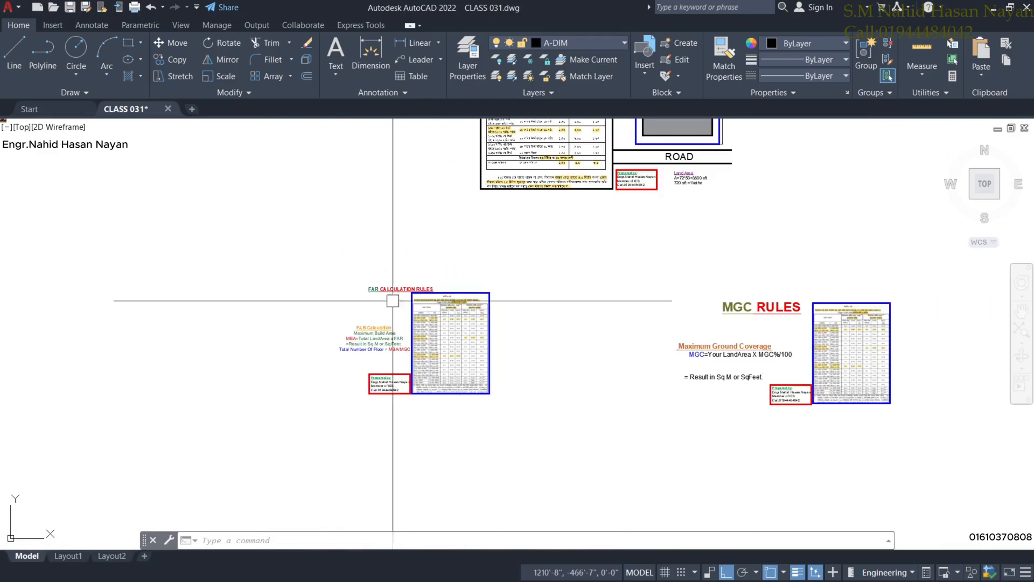
pyautogui.click(320, 261)
pyautogui.click(558, 428)
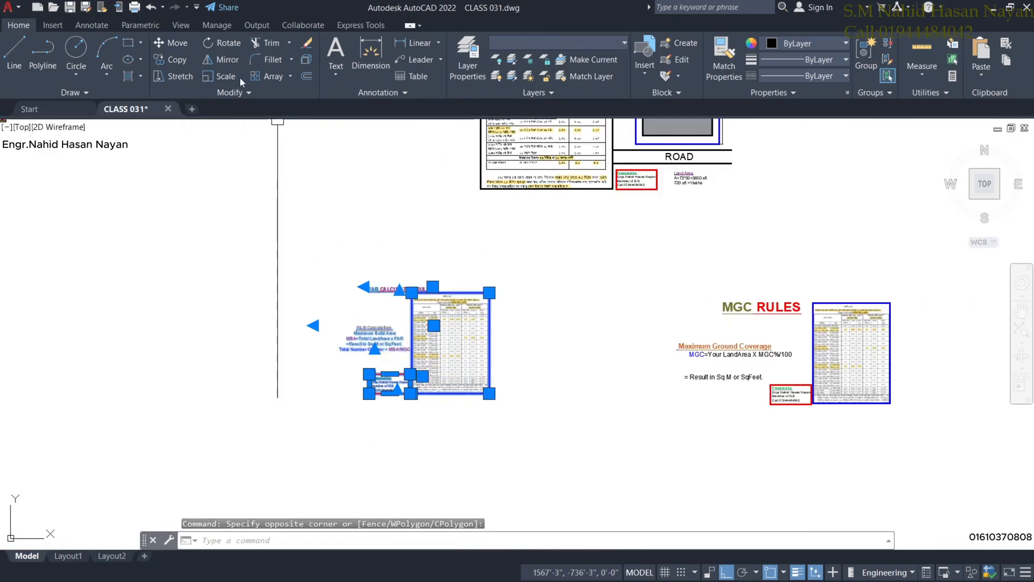
# Move the FAR block beside the 2250SFT plot plan with Ortho off.
pyautogui.click(179, 43)
pyautogui.click(412, 351)
pyautogui.moveTo(677, 217); pyautogui.dragTo(520, 235, button='middle')
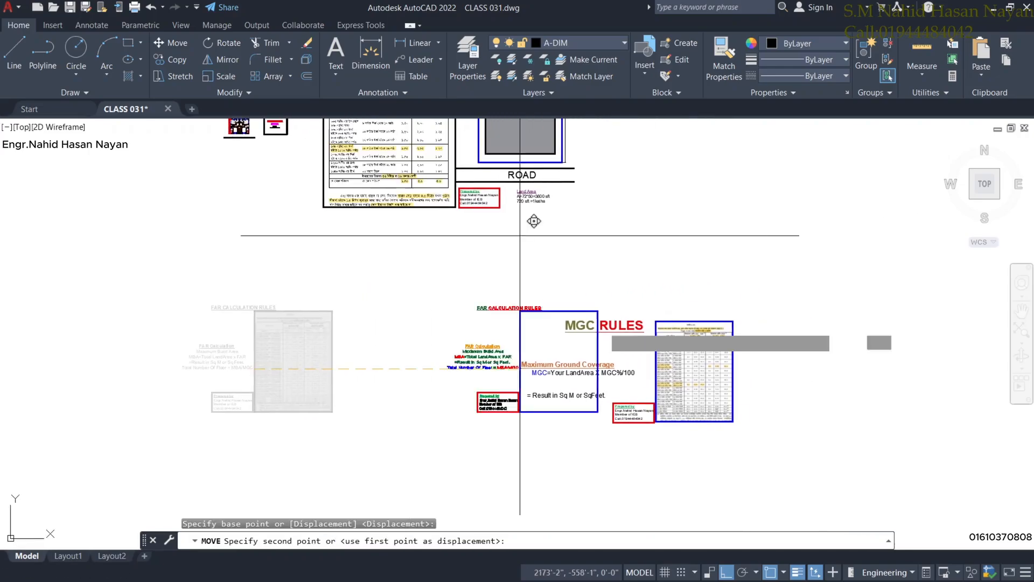
pyautogui.click(726, 572)
pyautogui.scroll(-3, 711, 219)
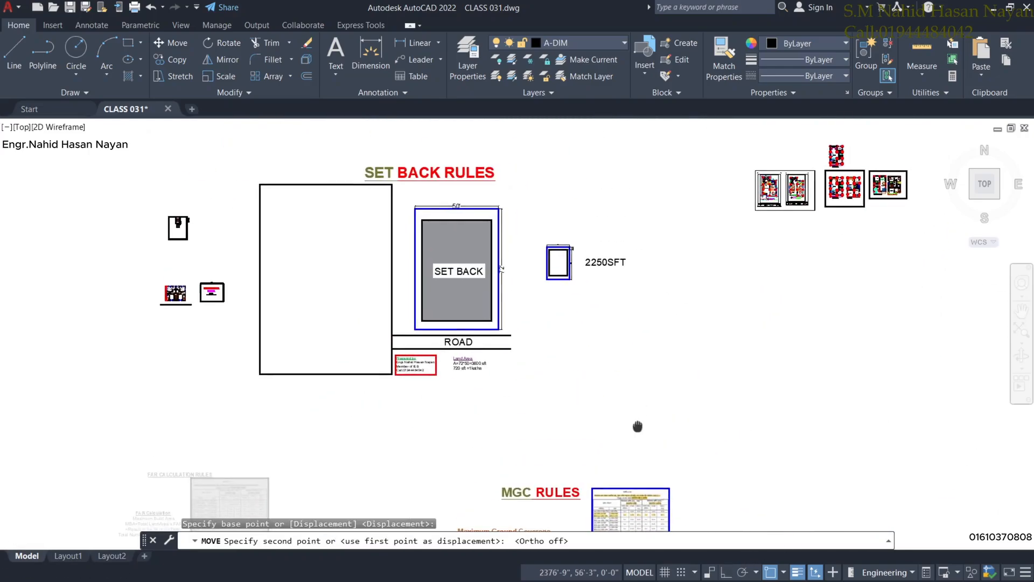
pyautogui.scroll(-2, 644, 337)
pyautogui.scroll(4, 683, 331)
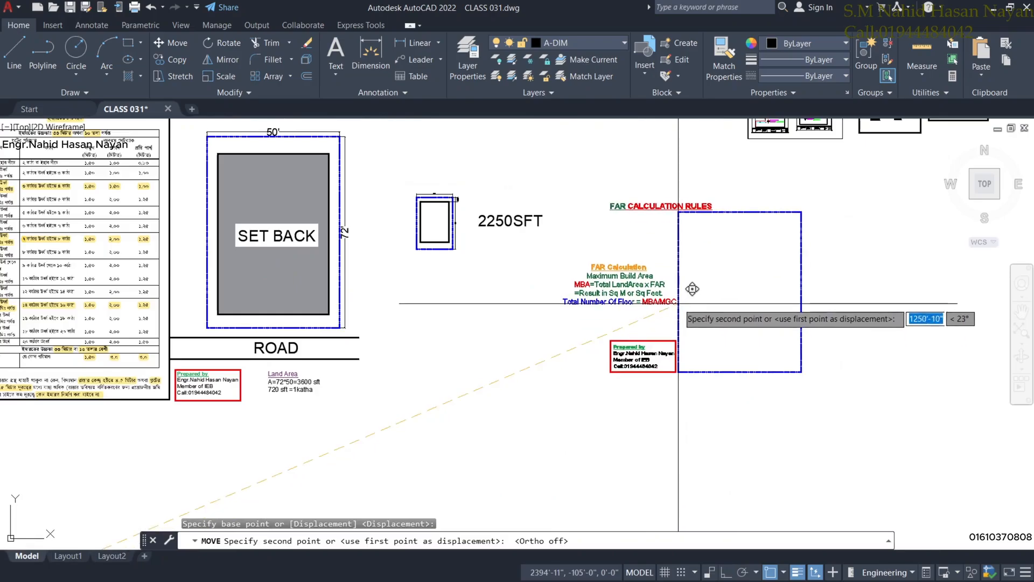
pyautogui.click(683, 282)
pyautogui.scroll(2, 583, 291)
pyautogui.scroll(2, 582, 290)
pyautogui.scroll(-2, 574, 294)
pyautogui.moveTo(518, 272); pyautogui.dragTo(584, 332, button='middle')
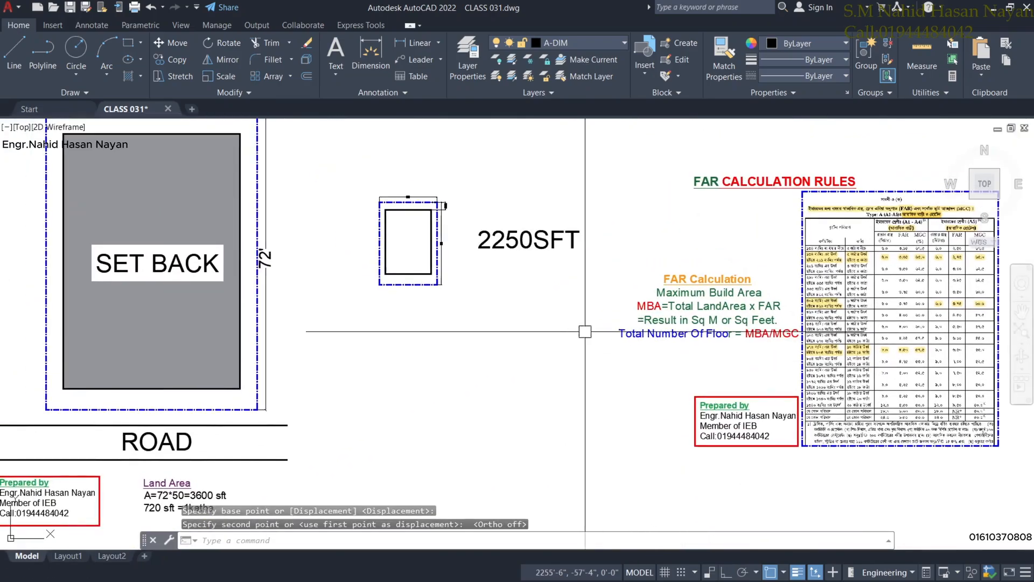
pyautogui.scroll(2, 546, 290)
pyautogui.scroll(-2, 539, 289)
pyautogui.moveTo(507, 313); pyautogui.dragTo(582, 300, button='middle')
pyautogui.moveTo(662, 313); pyautogui.dragTo(583, 330, button='middle')
pyautogui.scroll(4, 377, 236)
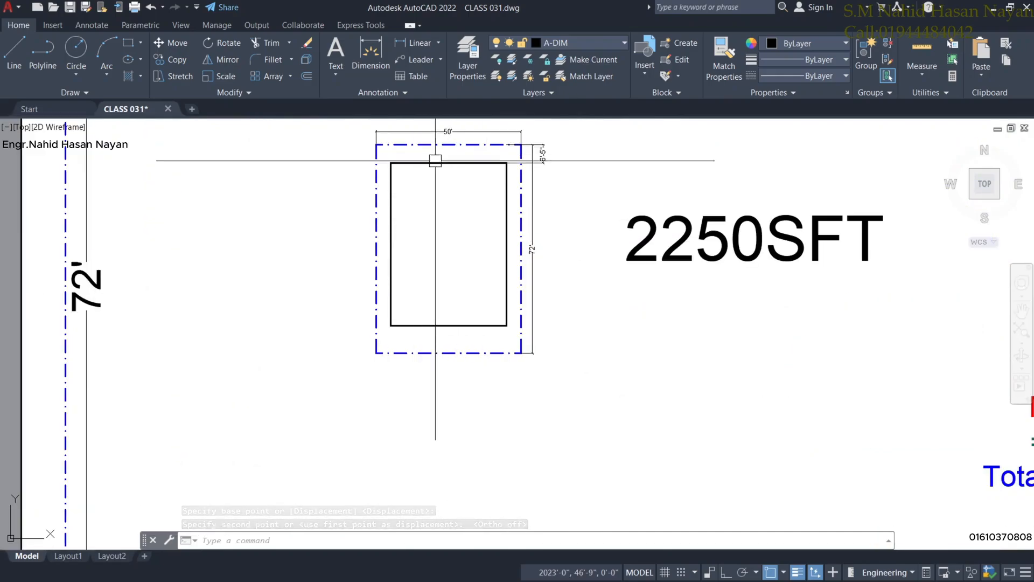
# Dimension the 9'-6" gap from the plot's bottom-right corner to the building's corner.
pyautogui.scroll(2, 461, 335)
pyautogui.click(371, 50)
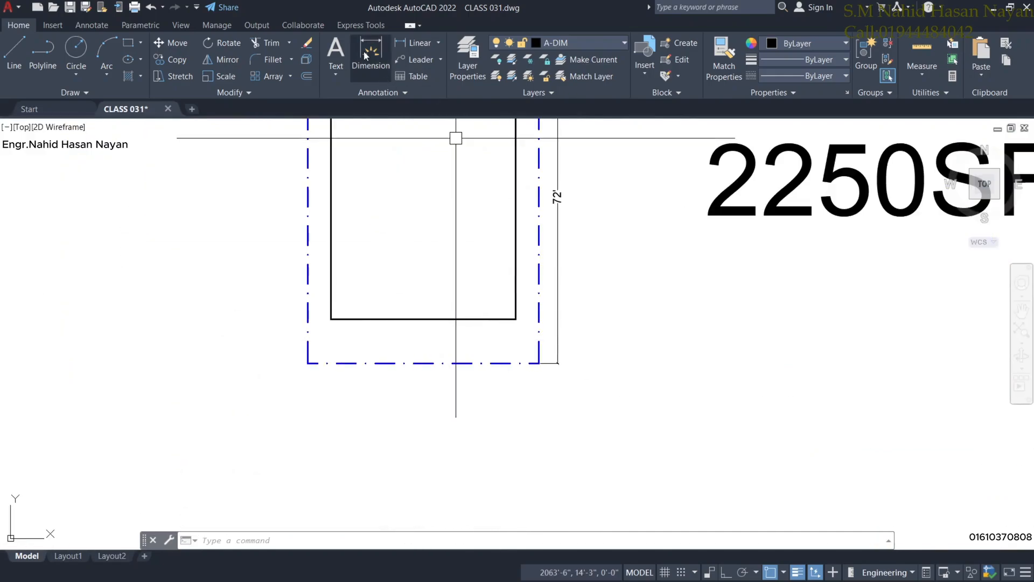
pyautogui.click(517, 320)
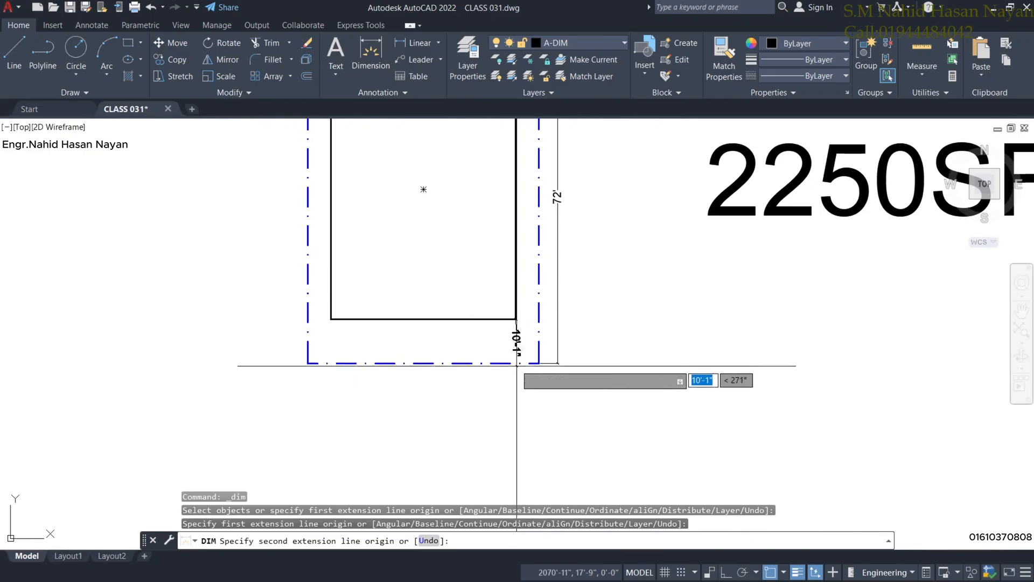
pyautogui.click(517, 363)
pyautogui.click(596, 341)
pyautogui.scroll(-3, 587, 336)
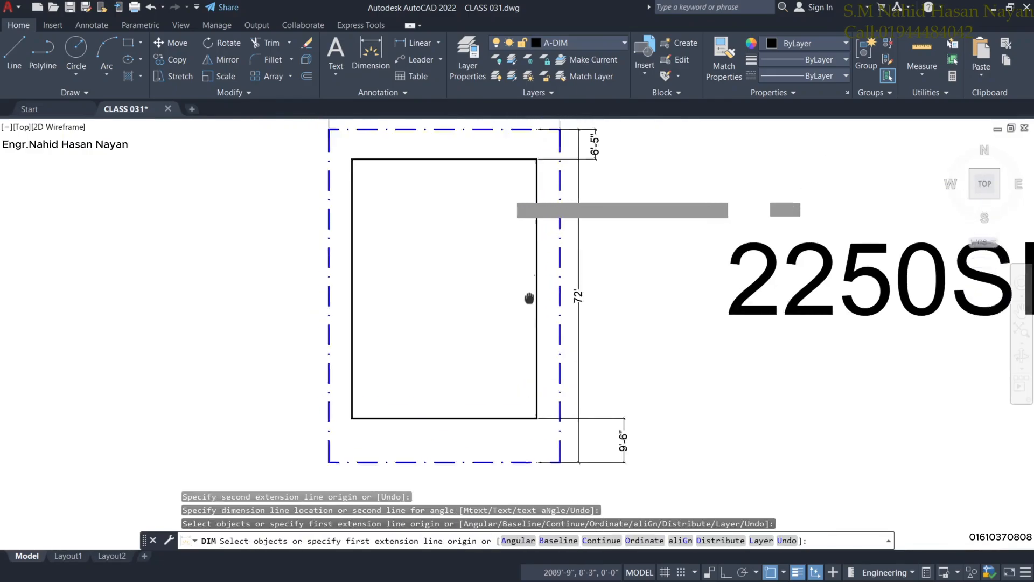
pyautogui.scroll(-5, 676, 323)
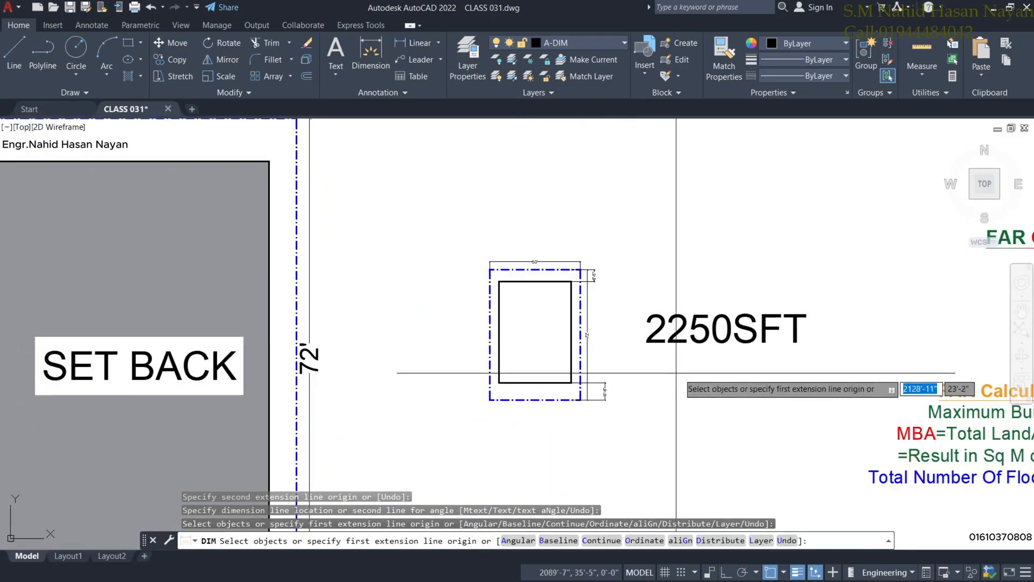
pyautogui.moveTo(721, 308); pyautogui.dragTo(687, 305, button='middle')
pyautogui.press('Escape')
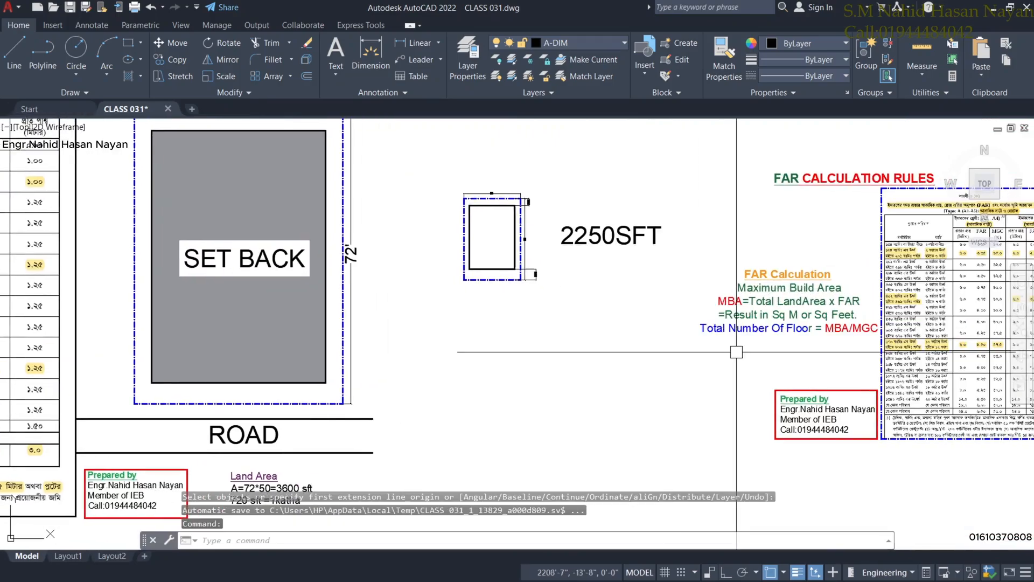
# Zoom back to the plan and select the new 9'-6" dimension.
pyautogui.moveTo(737, 353); pyautogui.dragTo(727, 351, button='middle')
pyautogui.scroll(3, 551, 254)
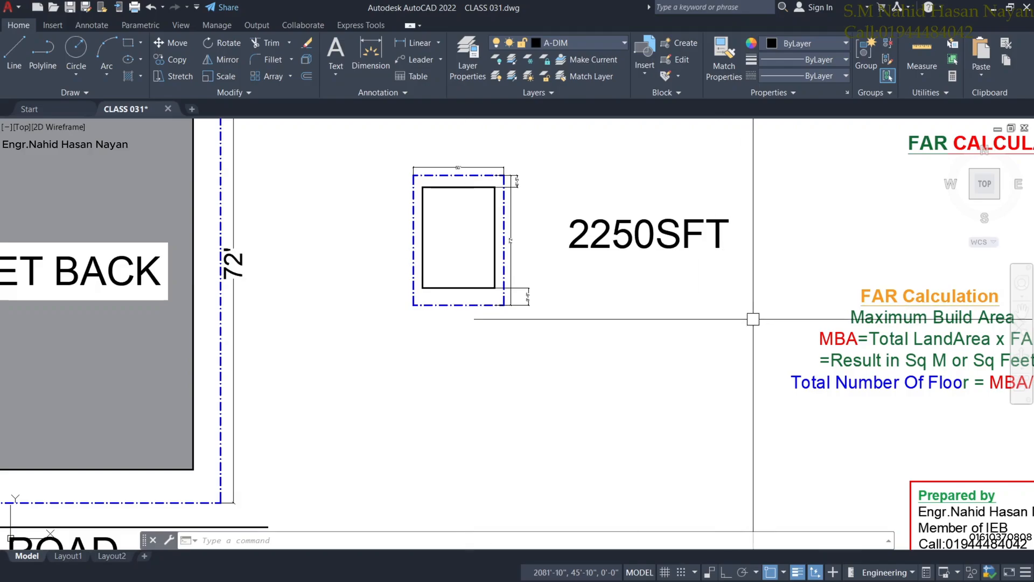
pyautogui.scroll(-3, 760, 334)
pyautogui.scroll(3, 548, 320)
pyautogui.scroll(2, 548, 320)
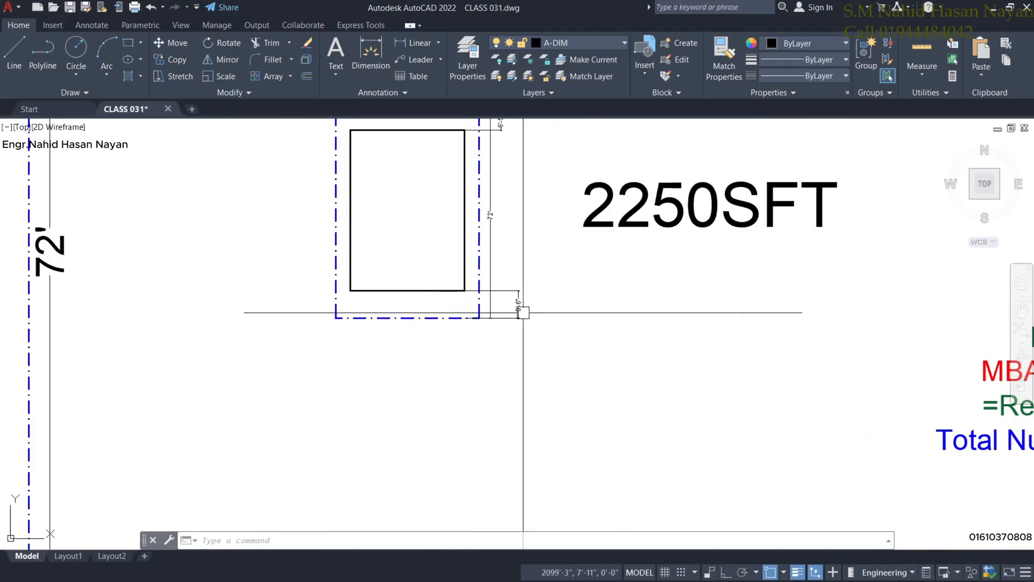
pyautogui.click(516, 300)
pyautogui.scroll(4, 516, 298)
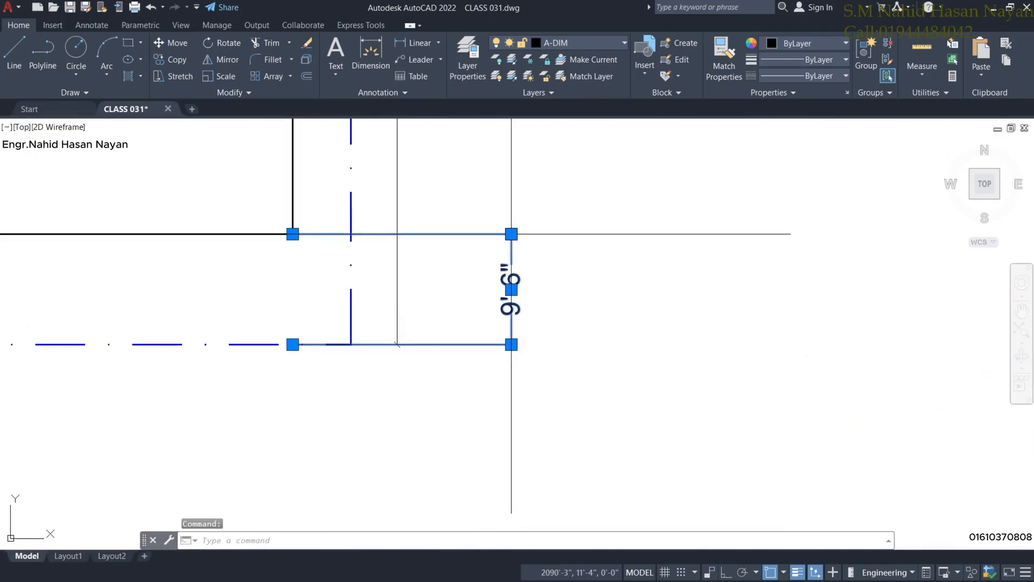
pyautogui.click(512, 233)
pyautogui.scroll(-3, 548, 285)
pyautogui.scroll(-3, 547, 285)
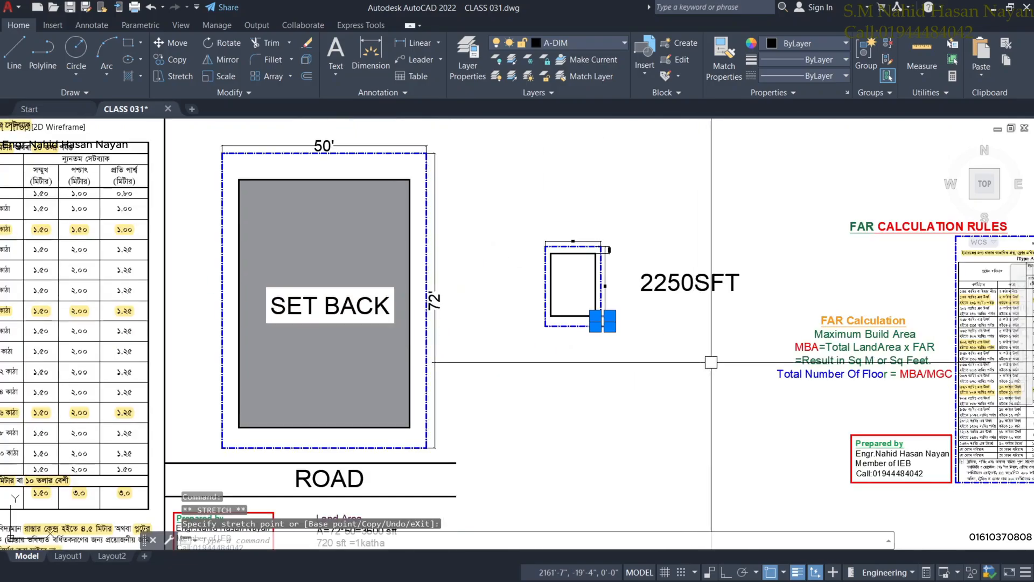
pyautogui.scroll(5, 605, 340)
pyautogui.moveTo(603, 342); pyautogui.dragTo(682, 306, button='middle')
pyautogui.scroll(-4, 592, 281)
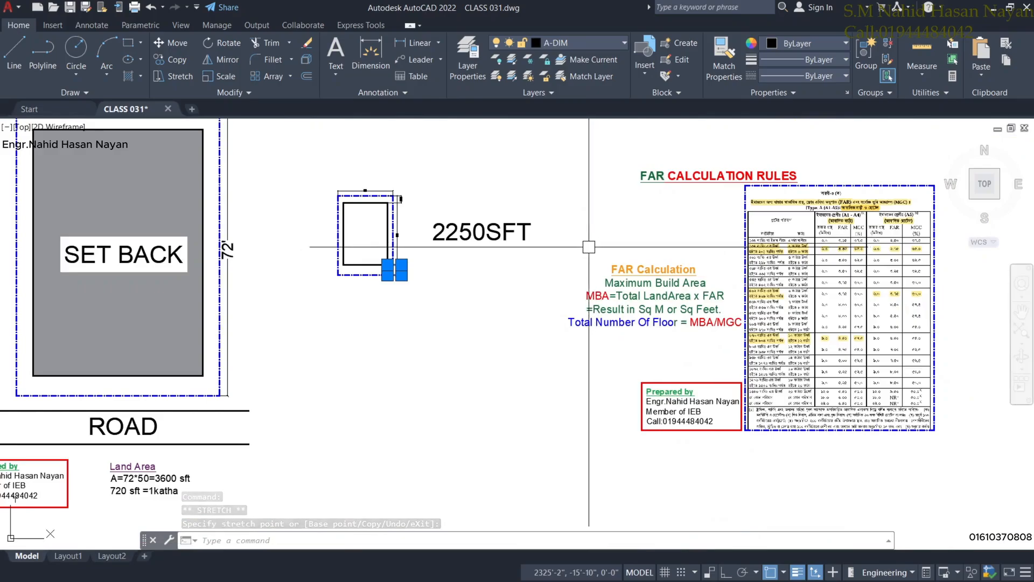
pyautogui.click(569, 251)
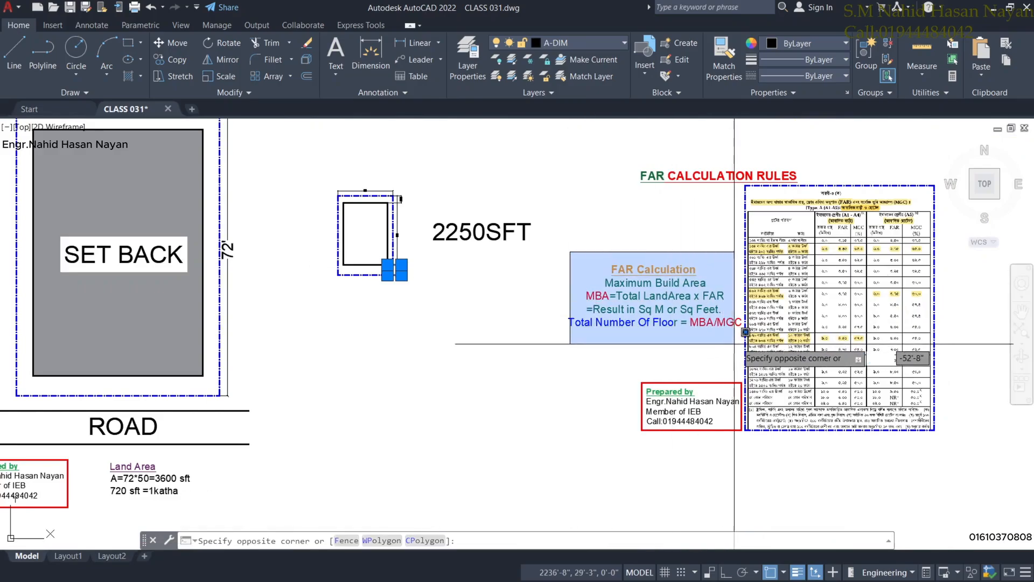
pyautogui.click(703, 329)
pyautogui.scroll(2, 705, 326)
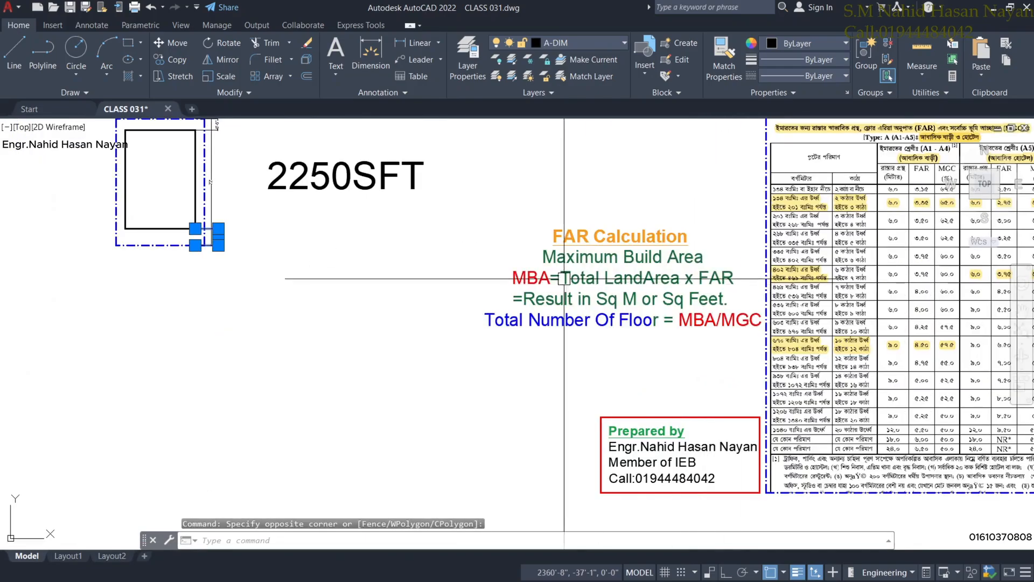
pyautogui.scroll(2, 515, 287)
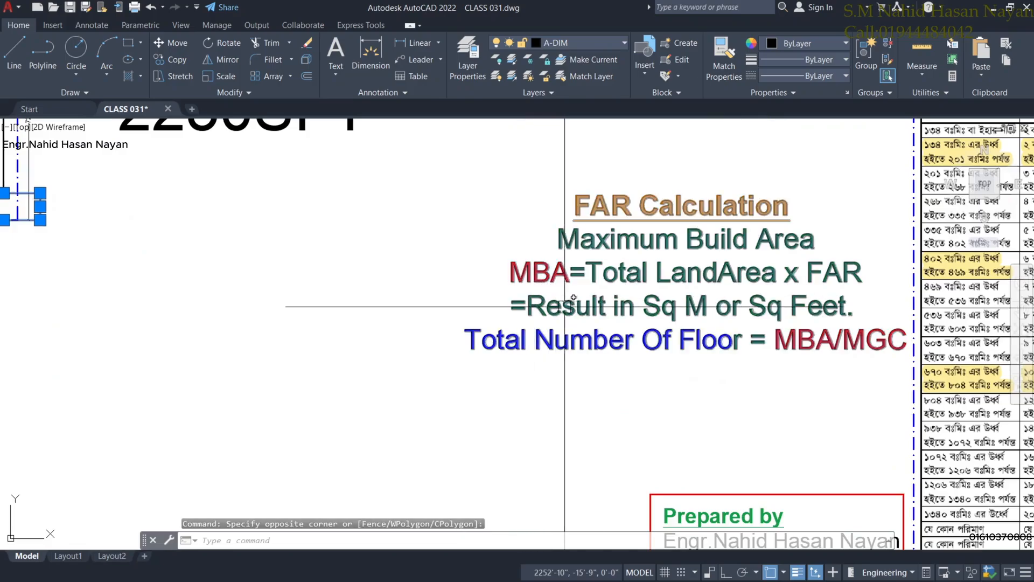
pyautogui.scroll(-2, 567, 303)
pyautogui.scroll(1, 606, 286)
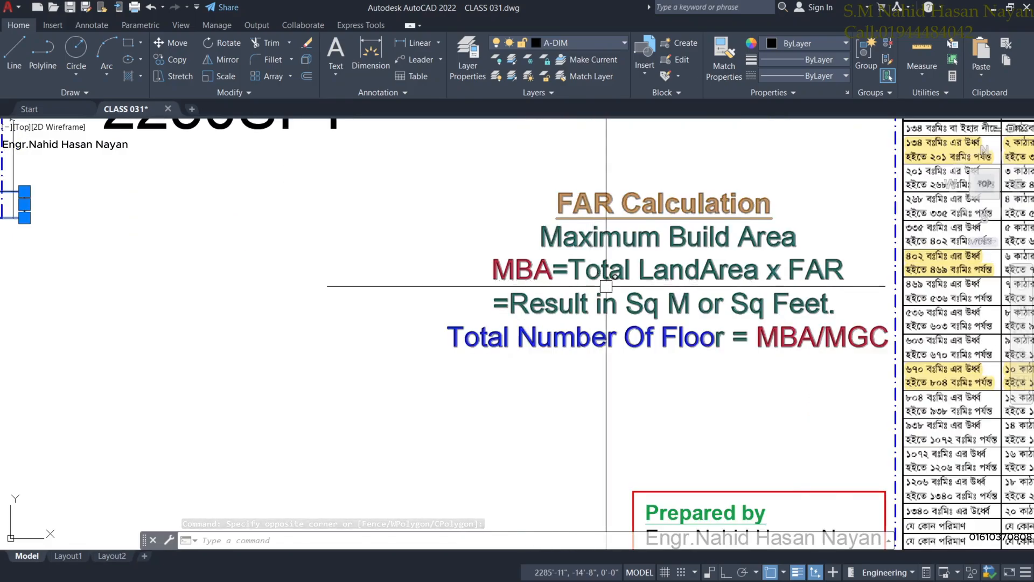
pyautogui.scroll(-1, 677, 286)
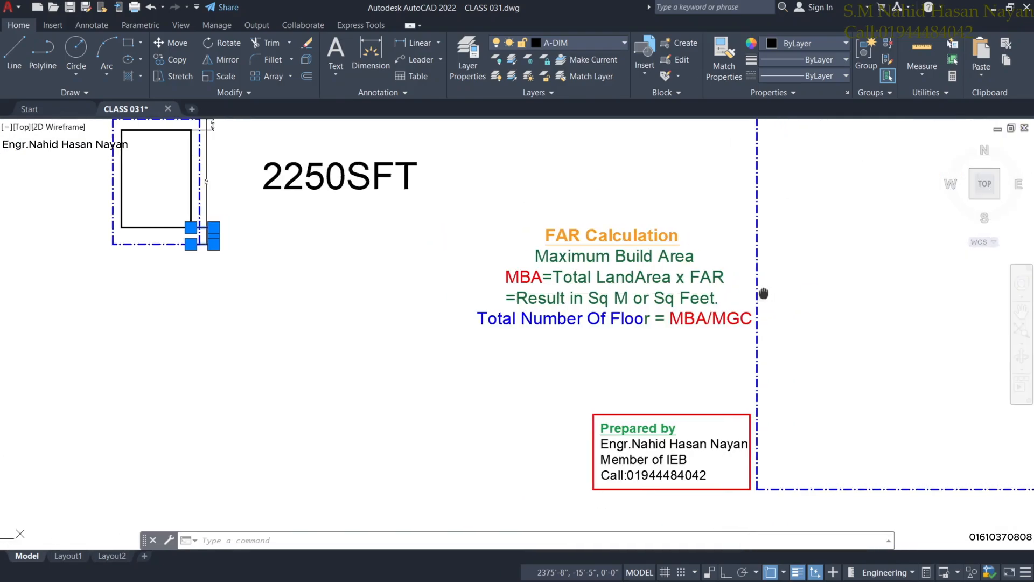
pyautogui.moveTo(764, 293); pyautogui.dragTo(558, 294, button='middle')
pyautogui.scroll(3, 558, 295)
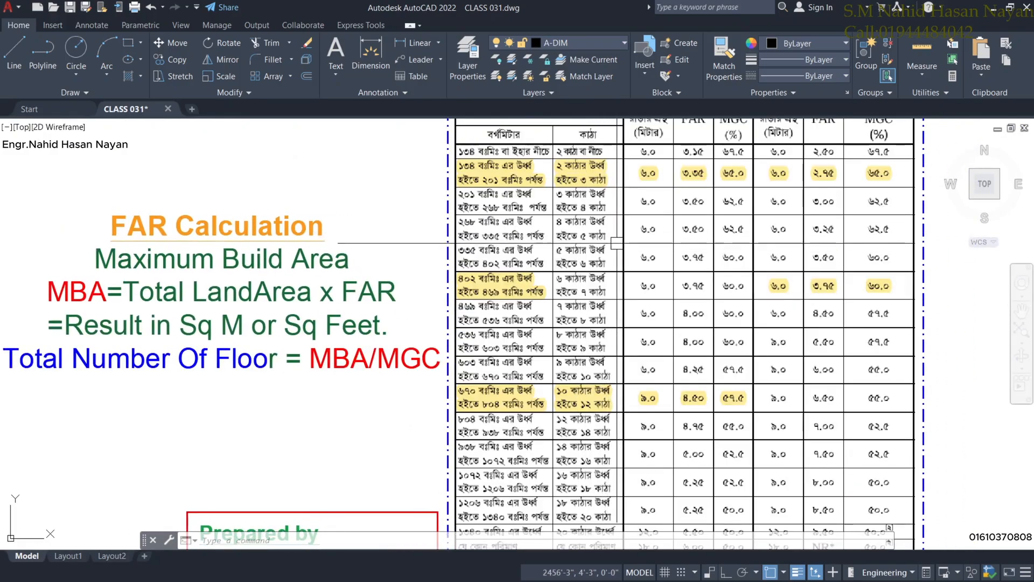
pyautogui.moveTo(658, 246); pyautogui.dragTo(639, 277, button='middle')
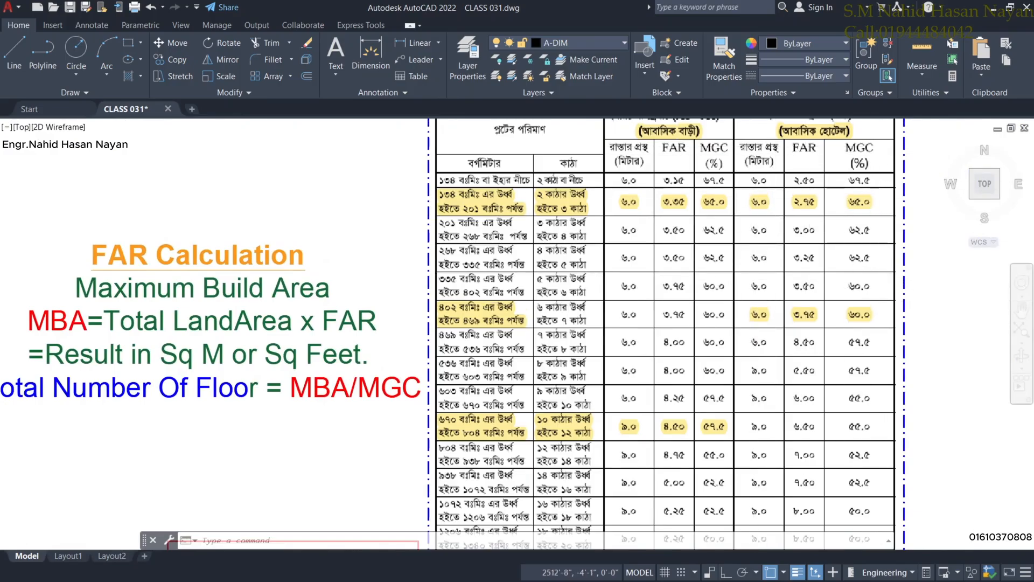
pyautogui.scroll(-2, 754, 304)
pyautogui.scroll(-2, 595, 337)
pyautogui.scroll(3, 517, 335)
pyautogui.scroll(-5, 515, 332)
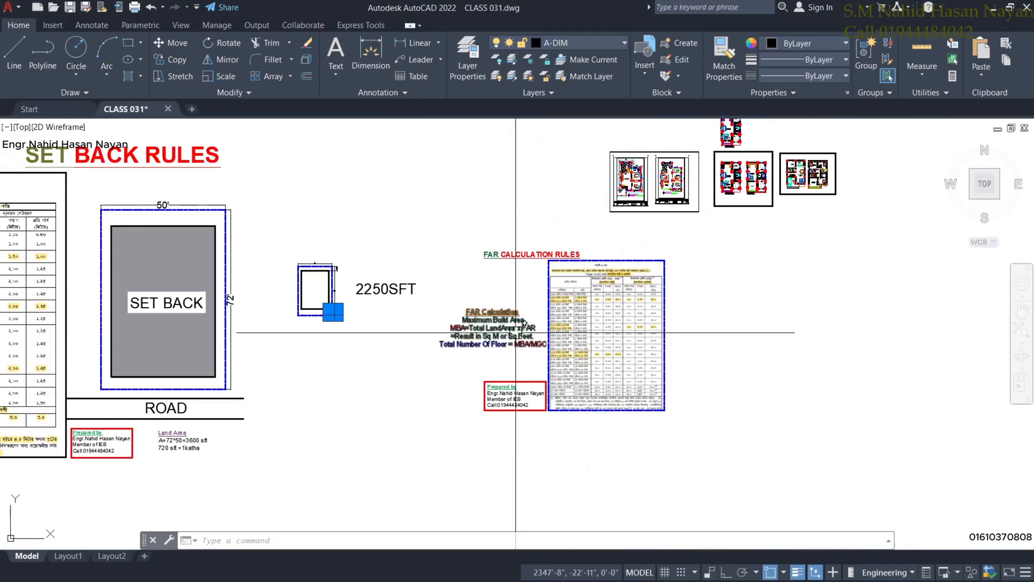
pyautogui.scroll(5, 501, 326)
pyautogui.scroll(-4, 493, 325)
pyautogui.moveTo(487, 333)
pyautogui.mouseDown(button='middle')
pyautogui.moveTo(491, 324)
pyautogui.moveTo(557, 339)
pyautogui.mouseUp(button='middle')
pyautogui.scroll(-2, 596, 289)
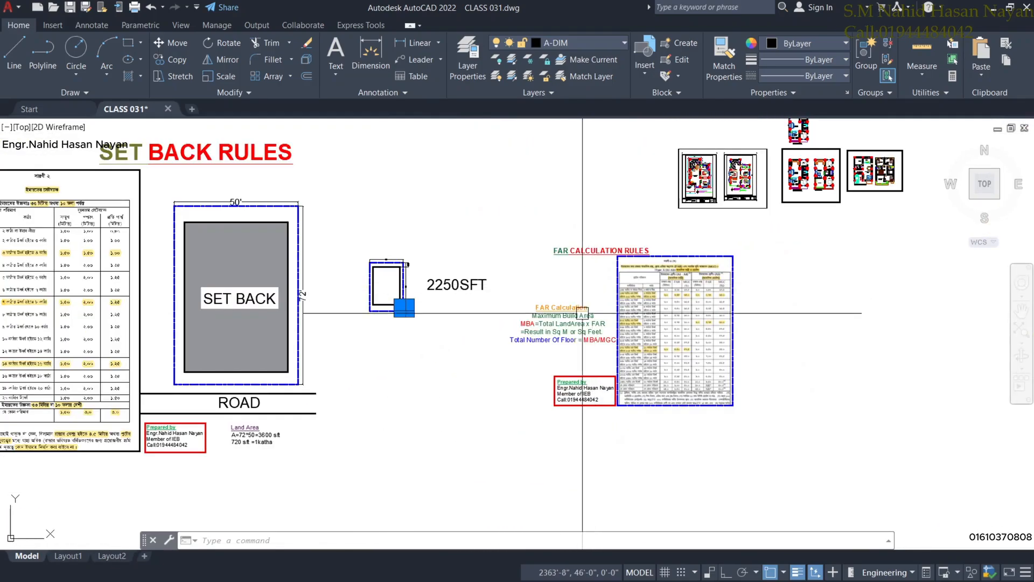
pyautogui.scroll(2, 577, 315)
pyautogui.scroll(2, 578, 317)
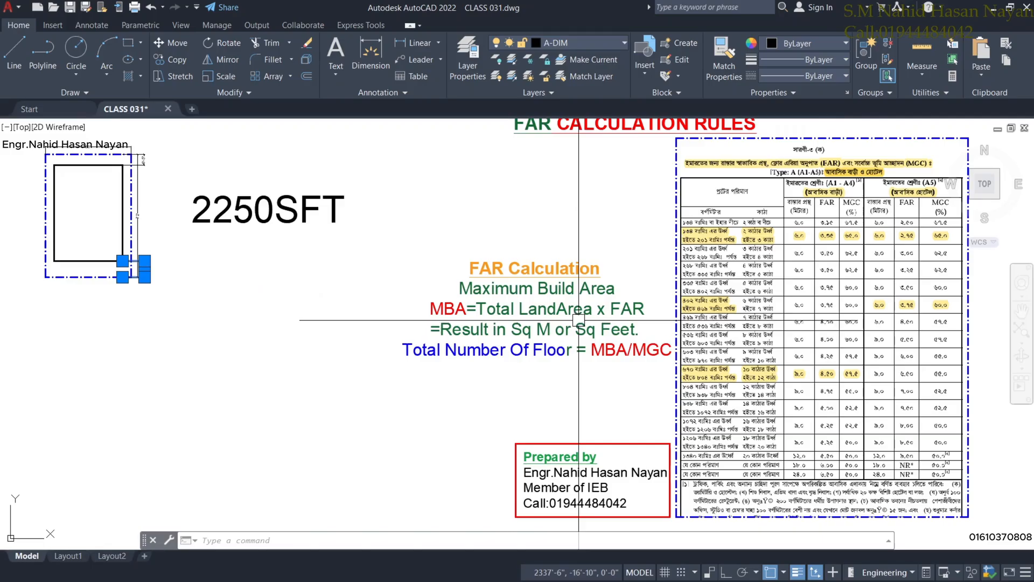
pyautogui.scroll(-2, 616, 291)
pyautogui.scroll(2, 616, 291)
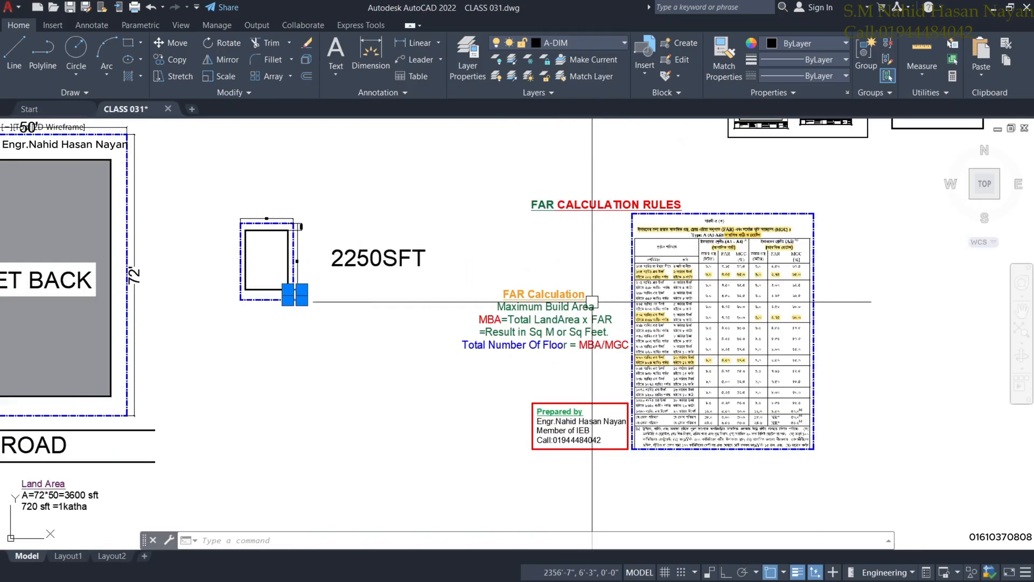
pyautogui.scroll(-1, 616, 291)
pyautogui.scroll(3, 678, 238)
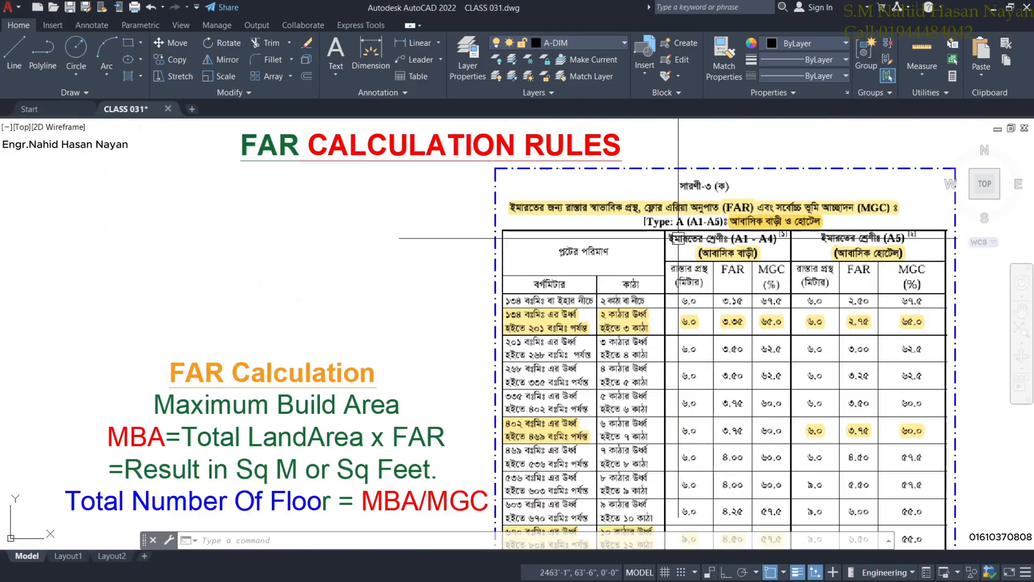
pyautogui.scroll(-2, 648, 252)
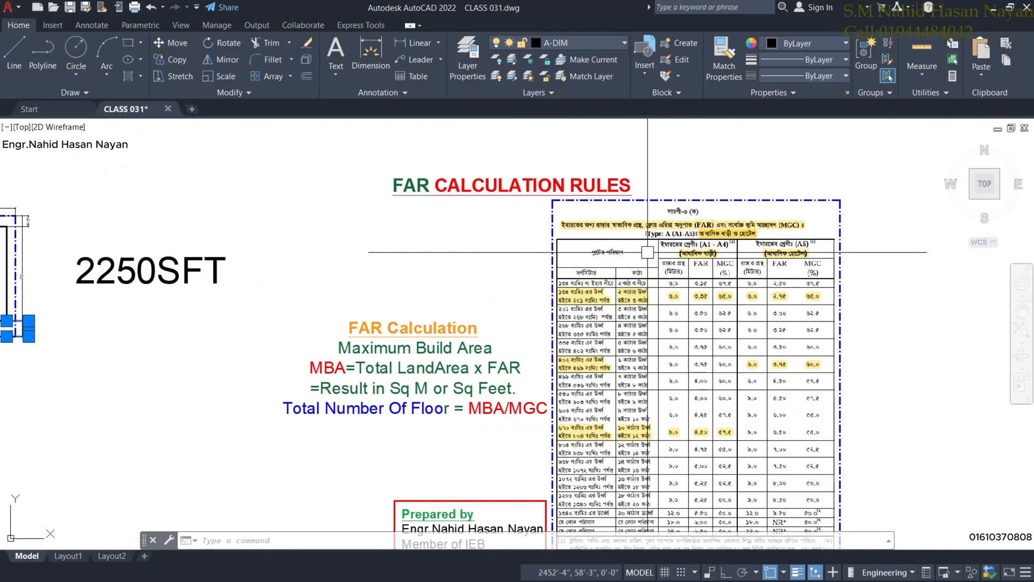
pyautogui.moveTo(508, 401); pyautogui.dragTo(508, 339, button='middle')
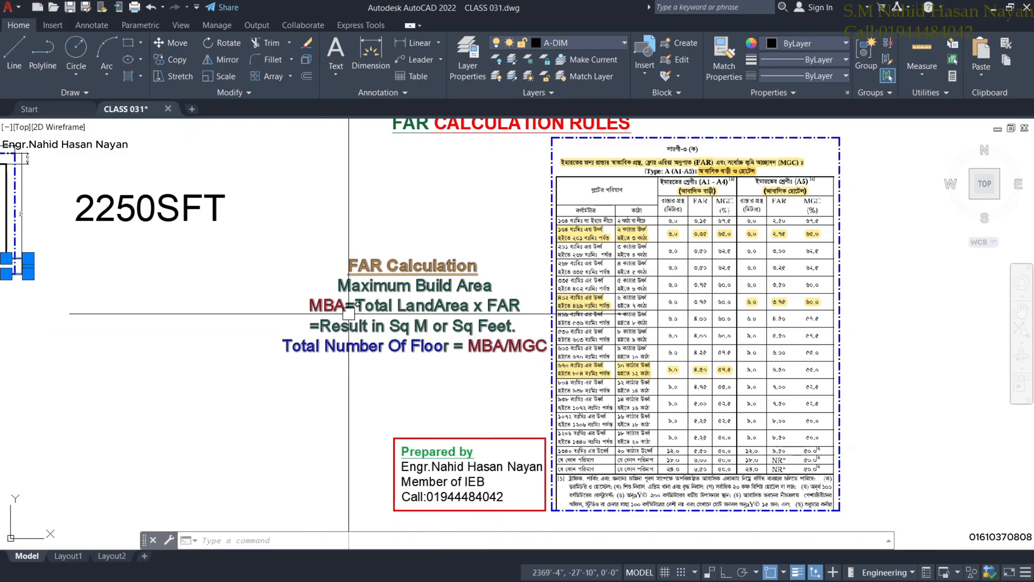
pyautogui.moveTo(404, 303)
pyautogui.mouseDown(button='middle')
pyautogui.moveTo(411, 318)
pyautogui.moveTo(456, 300)
pyautogui.mouseUp(button='middle')
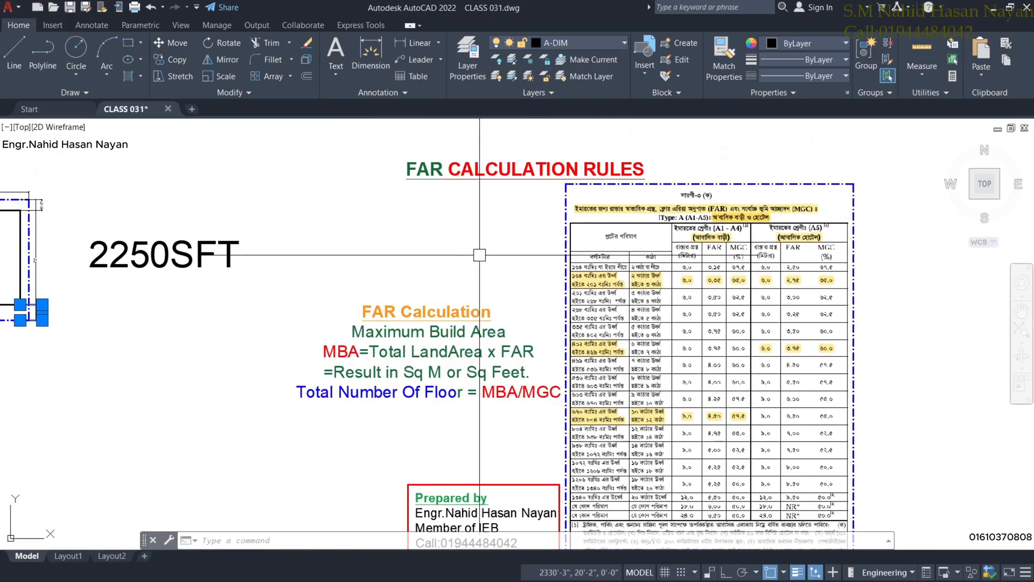
pyautogui.moveTo(478, 312); pyautogui.dragTo(479, 288, button='middle')
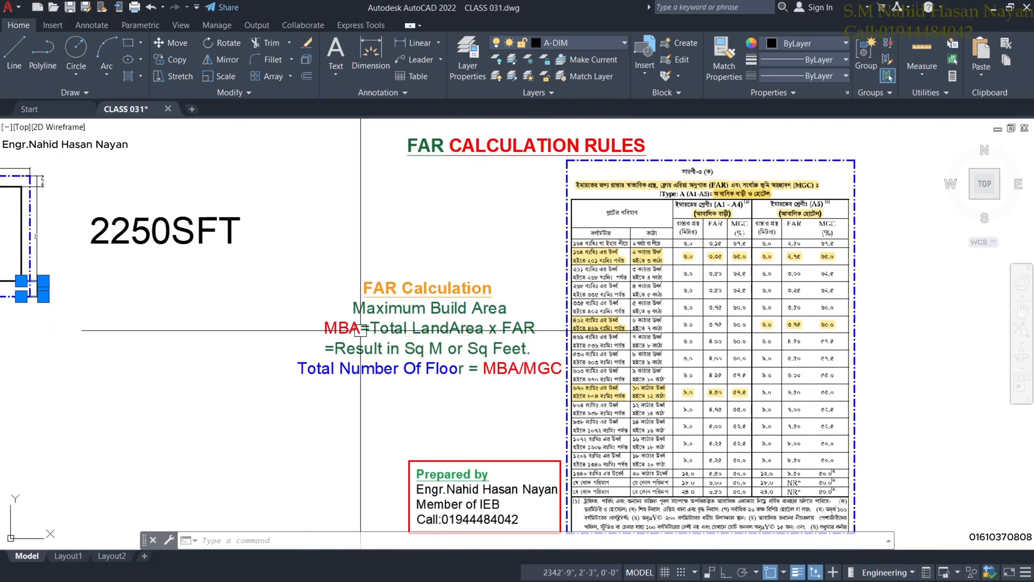
pyautogui.scroll(-3, 432, 346)
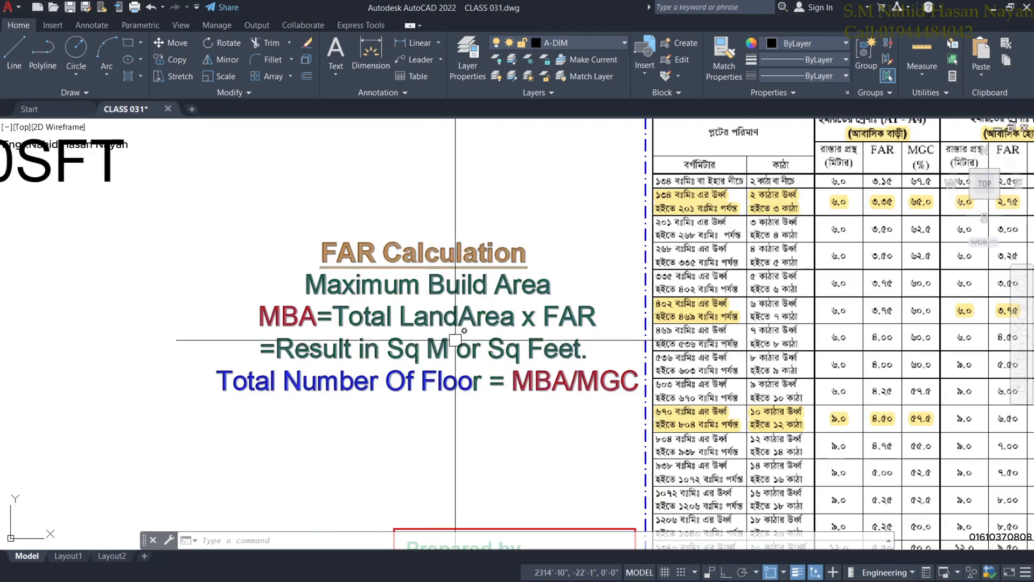
pyautogui.scroll(1, 681, 216)
pyautogui.scroll(4, 681, 216)
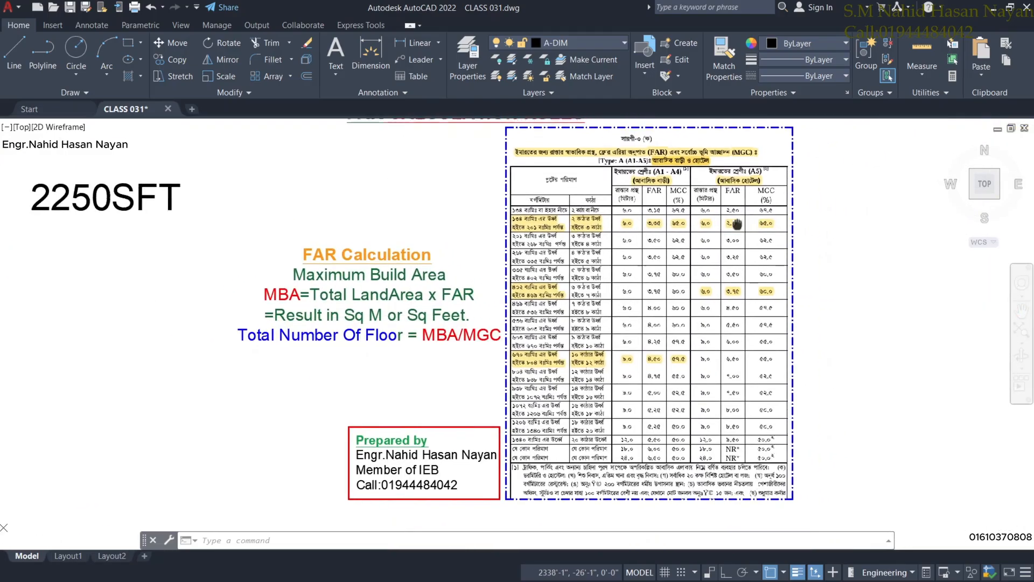
pyautogui.scroll(-1, 673, 171)
# Pan around the FAR table to review its title and FAR/MGC header rows.
pyautogui.moveTo(674, 171); pyautogui.dragTo(672, 188, button='middle')
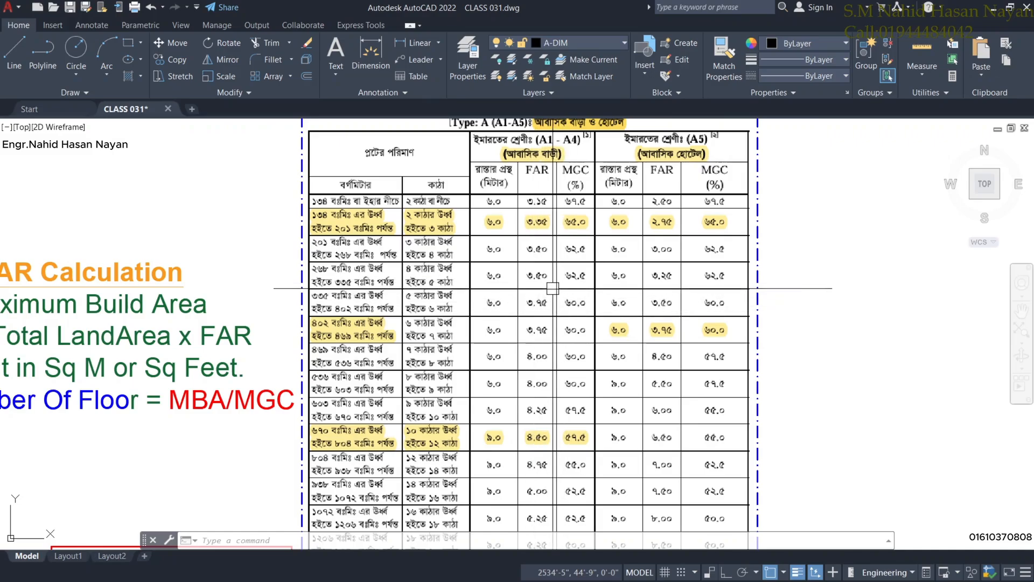
pyautogui.scroll(-6, 553, 289)
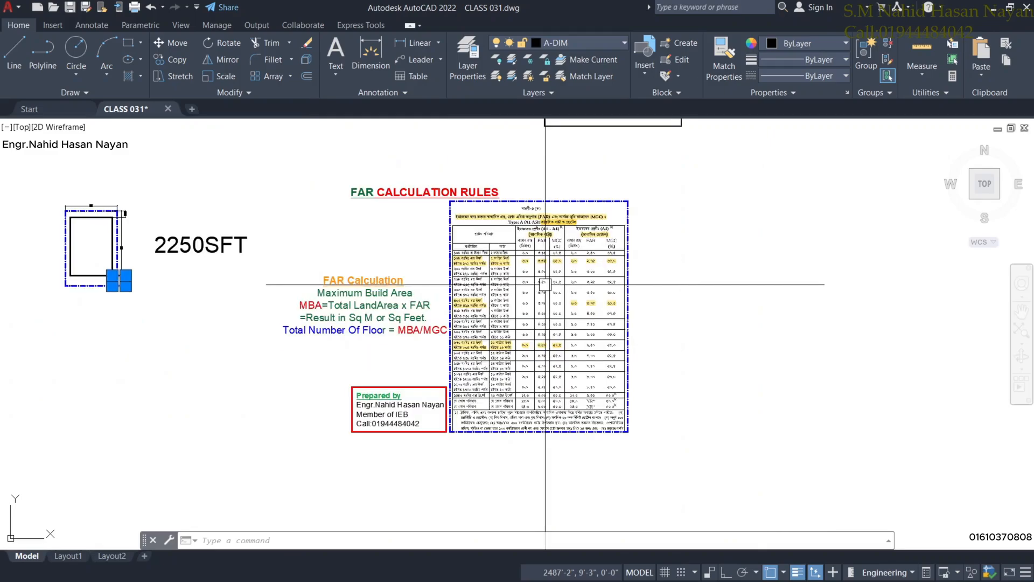
pyautogui.scroll(4, 439, 323)
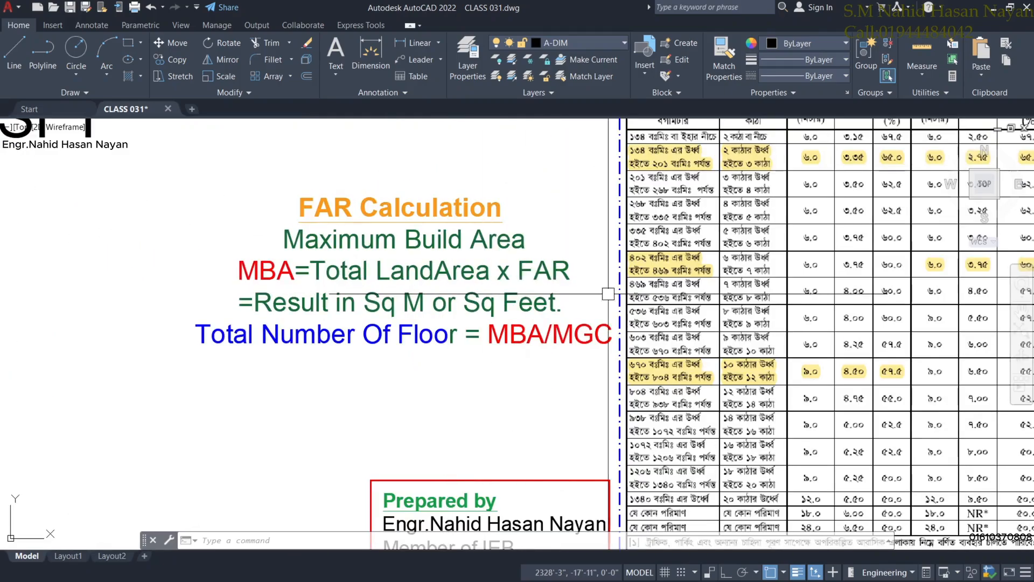
pyautogui.moveTo(605, 305); pyautogui.dragTo(388, 363, button='middle')
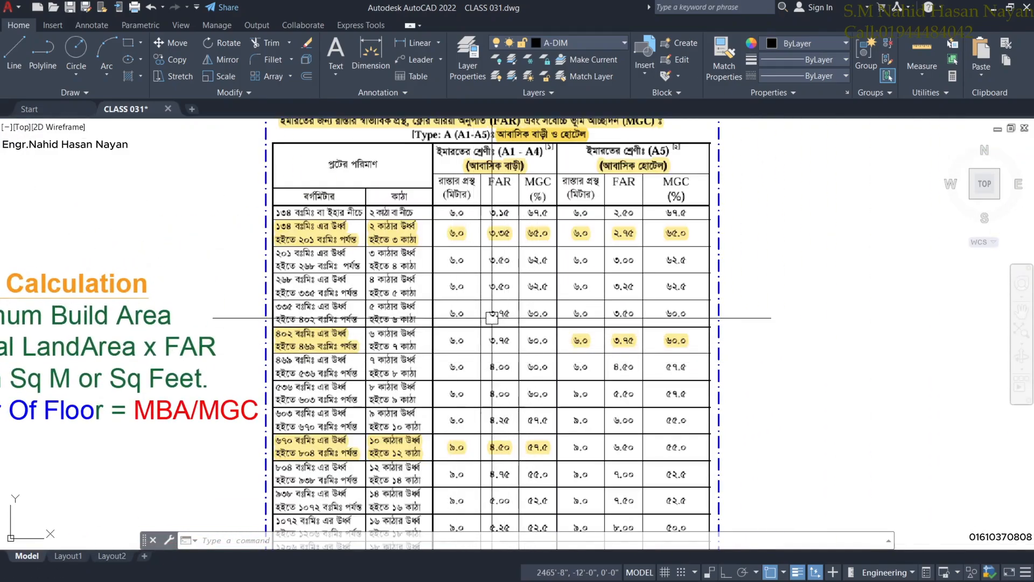
pyautogui.scroll(4, 455, 307)
pyautogui.scroll(-3, 469, 309)
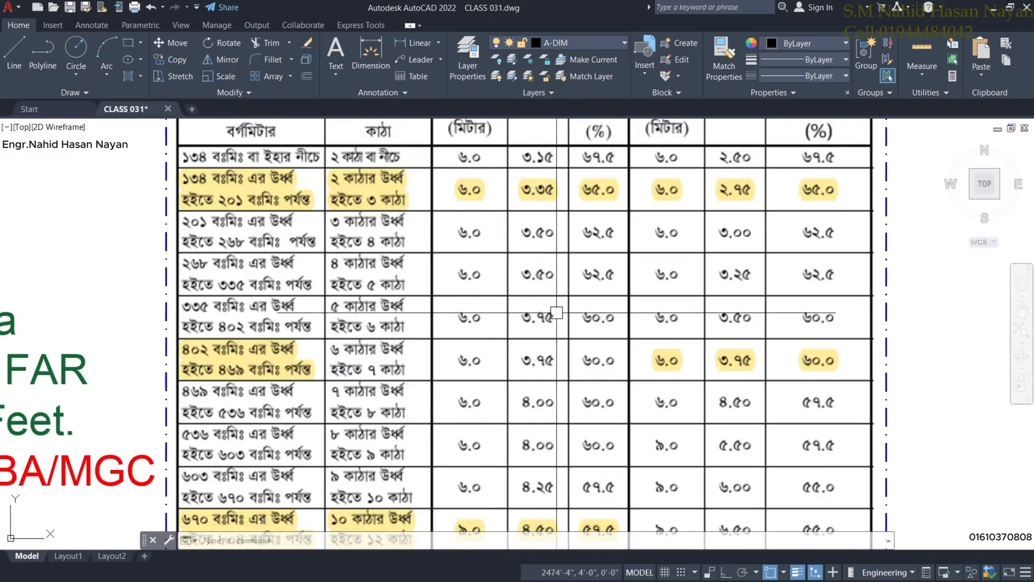
pyautogui.moveTo(634, 319); pyautogui.dragTo(620, 336, button='middle')
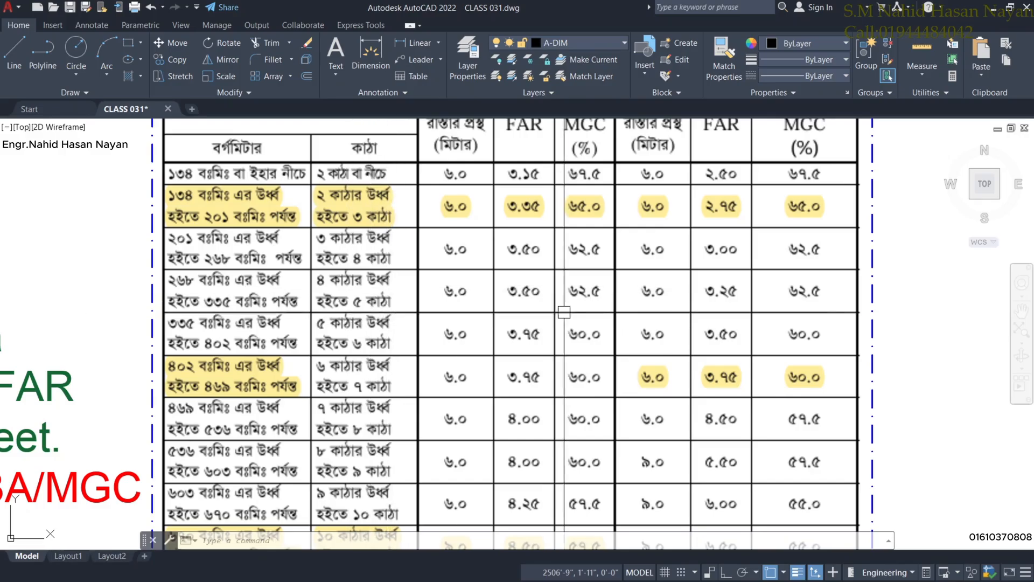
pyautogui.moveTo(628, 321); pyautogui.dragTo(614, 349, button='middle')
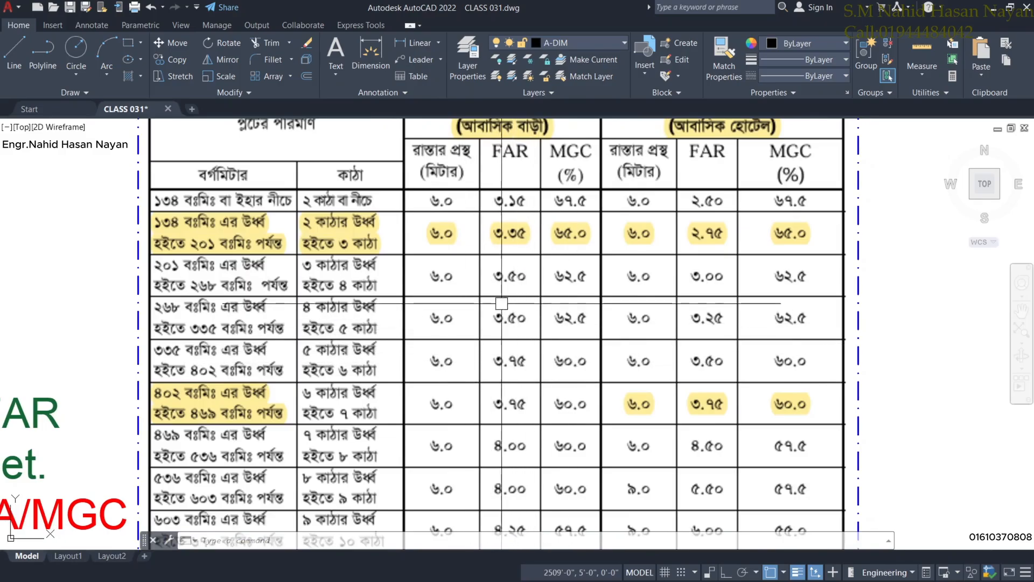
pyautogui.scroll(-6, 501, 303)
# Look over the FAR title and formulas, then pan back to the 2250SFT label.
pyautogui.moveTo(328, 387); pyautogui.dragTo(413, 340, button='middle')
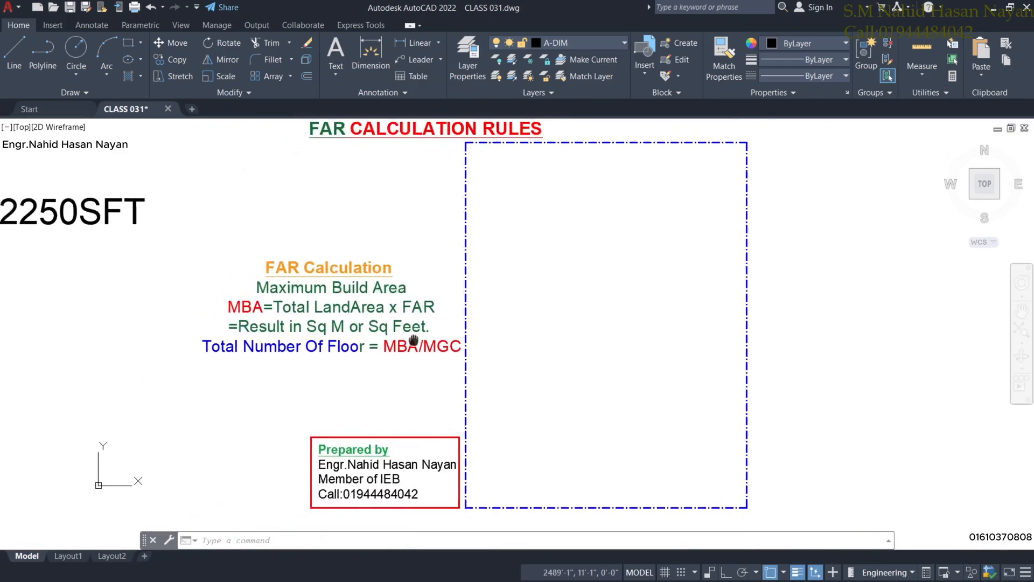
pyautogui.scroll(4, 377, 318)
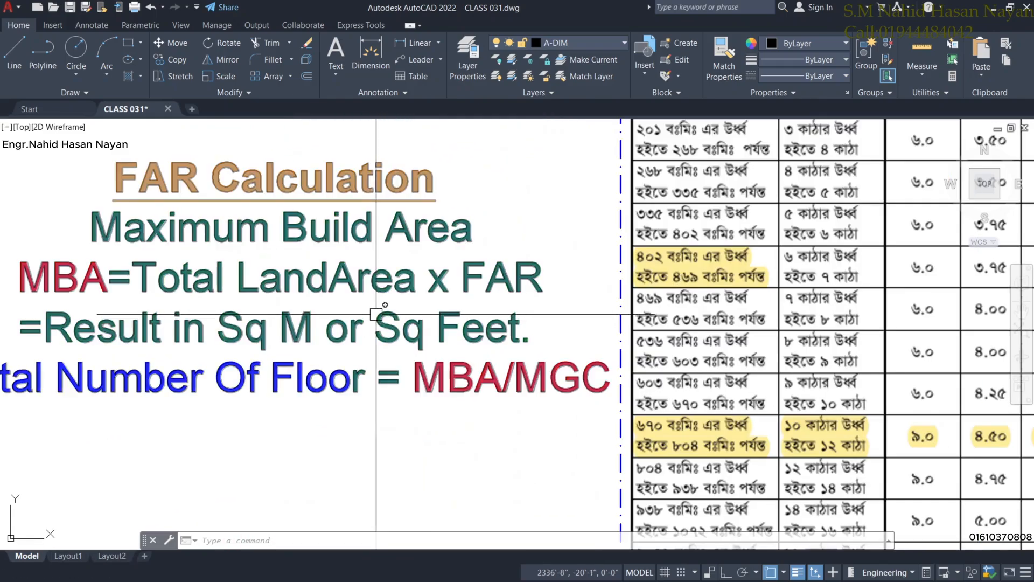
pyautogui.scroll(-4, 376, 314)
pyautogui.scroll(2, 356, 284)
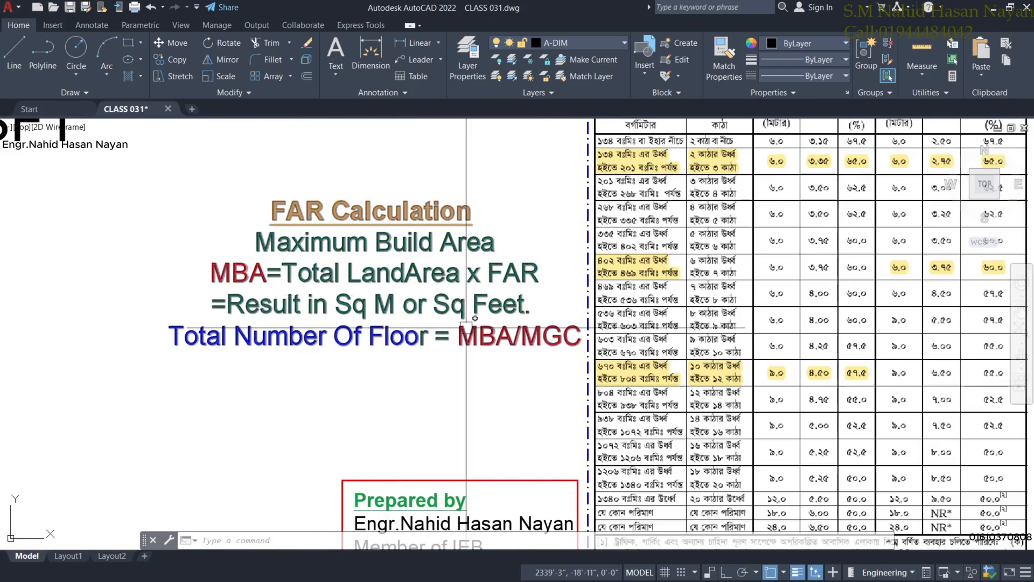
pyautogui.scroll(-4, 458, 364)
pyautogui.scroll(4, 450, 360)
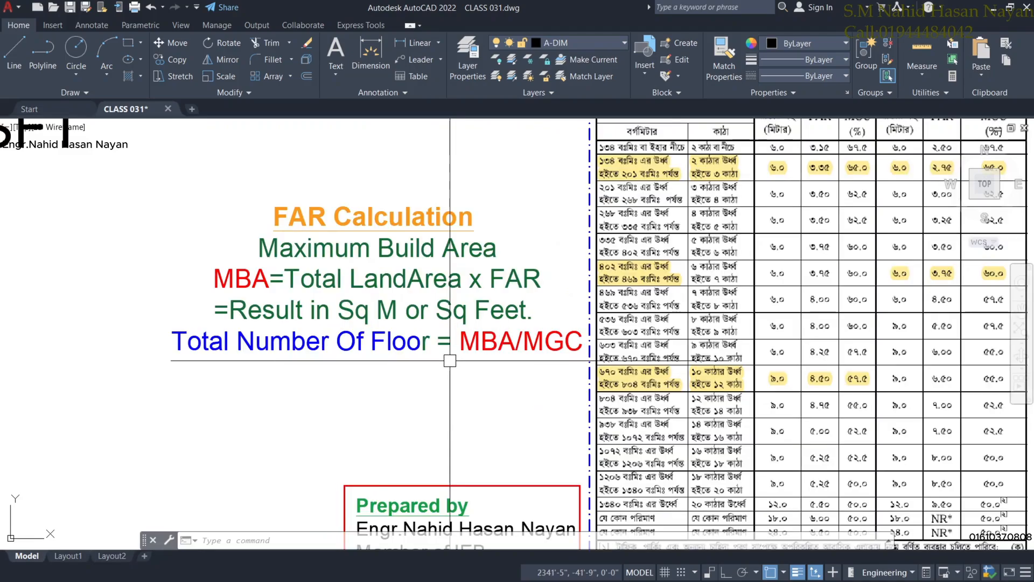
pyautogui.scroll(-4, 450, 360)
pyautogui.scroll(4, 350, 325)
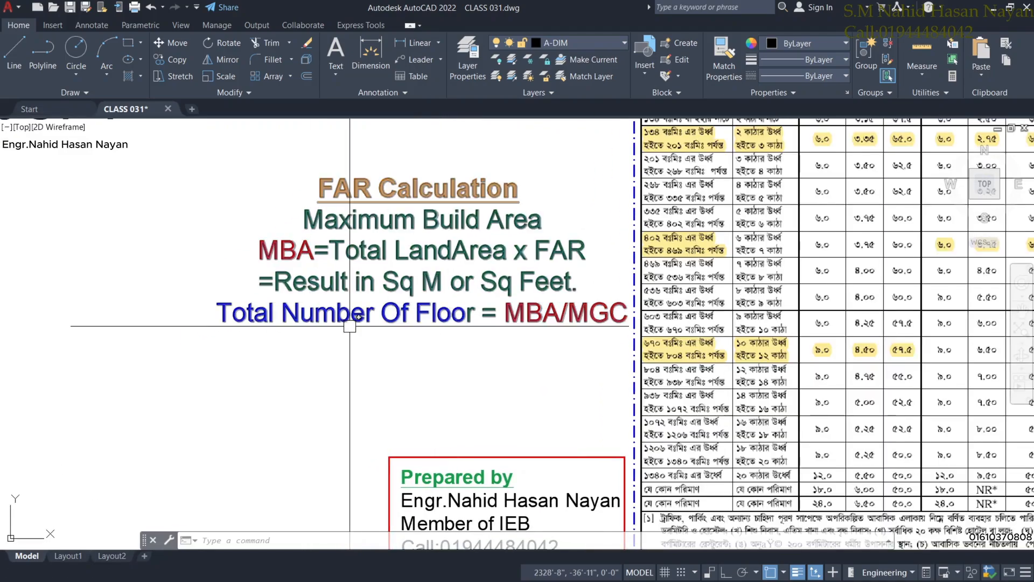
pyautogui.scroll(-2, 183, 208)
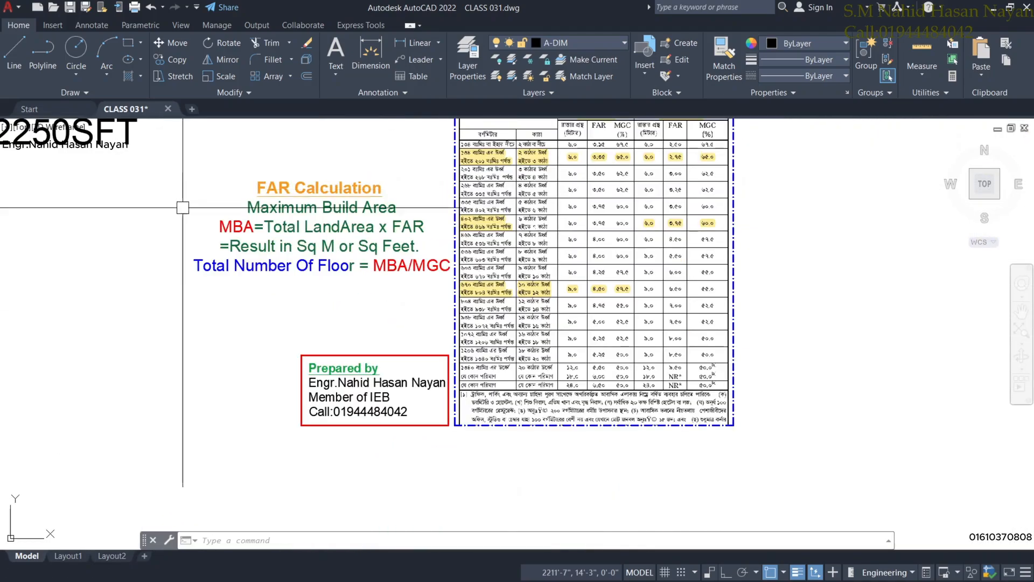
pyautogui.moveTo(183, 208); pyautogui.dragTo(369, 205, button='middle')
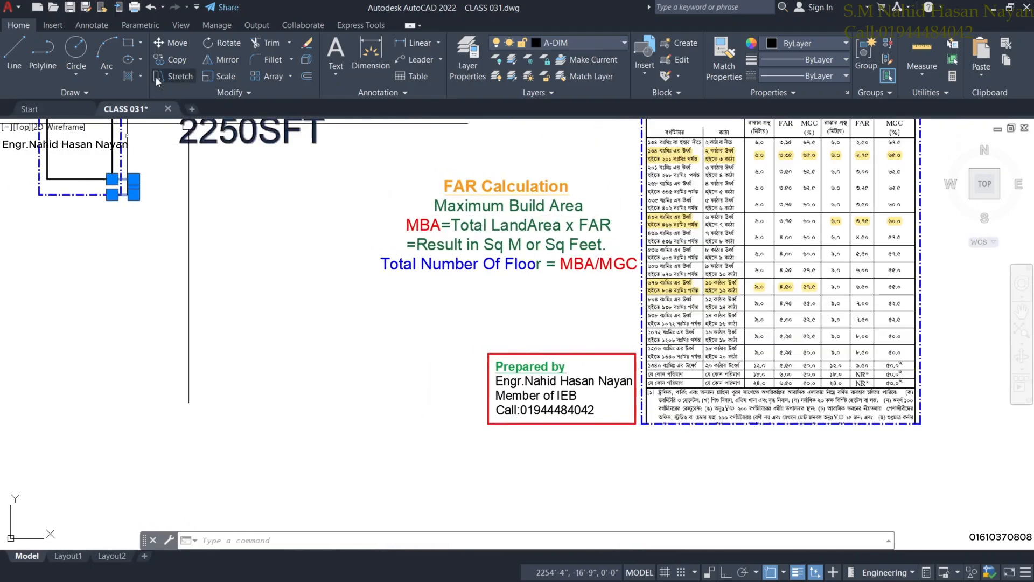
# Copy the 2250SFT label and place the duplicate below the original.
pyautogui.click(170, 59)
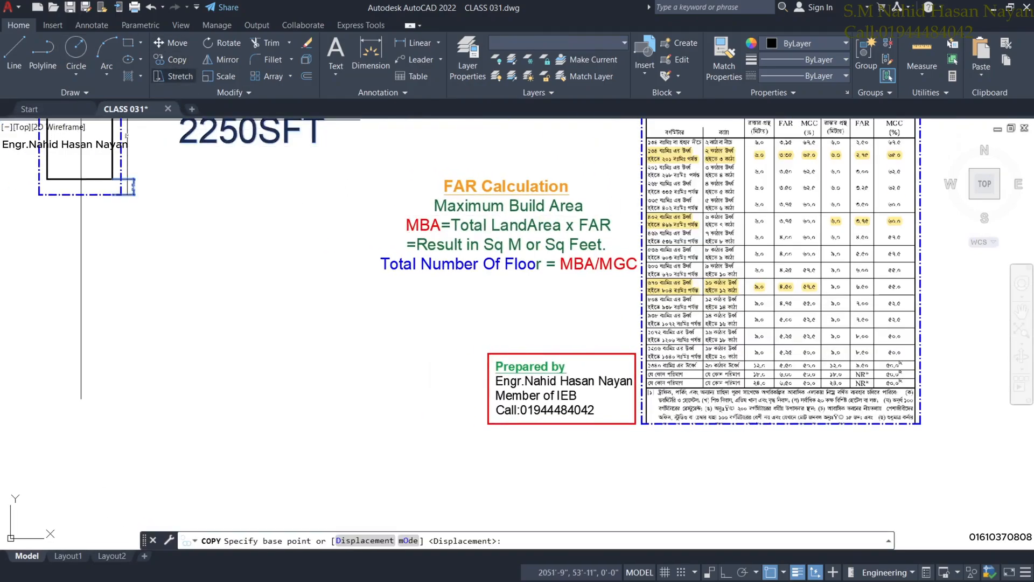
pyautogui.click(248, 152)
pyautogui.click(249, 291)
pyautogui.scroll(2, 252, 298)
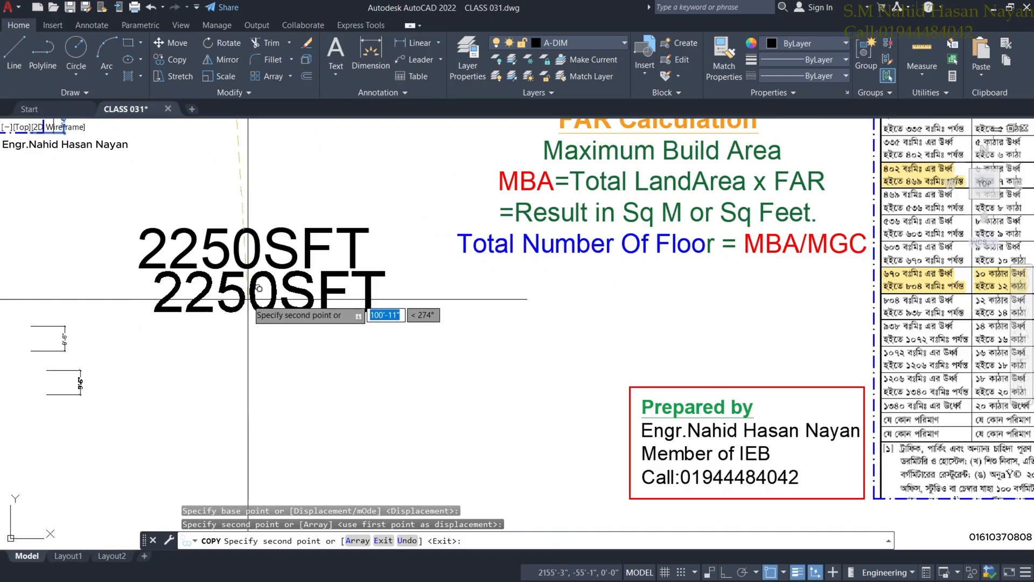
pyautogui.press('Escape')
# Replace the copied text with 3600*3.50 and =12600 on separate lines.
pyautogui.doubleClick(270, 251)
pyautogui.moveTo(367, 247); pyautogui.dragTo(110, 268)
pyautogui.press('Delete')
pyautogui.write('36')
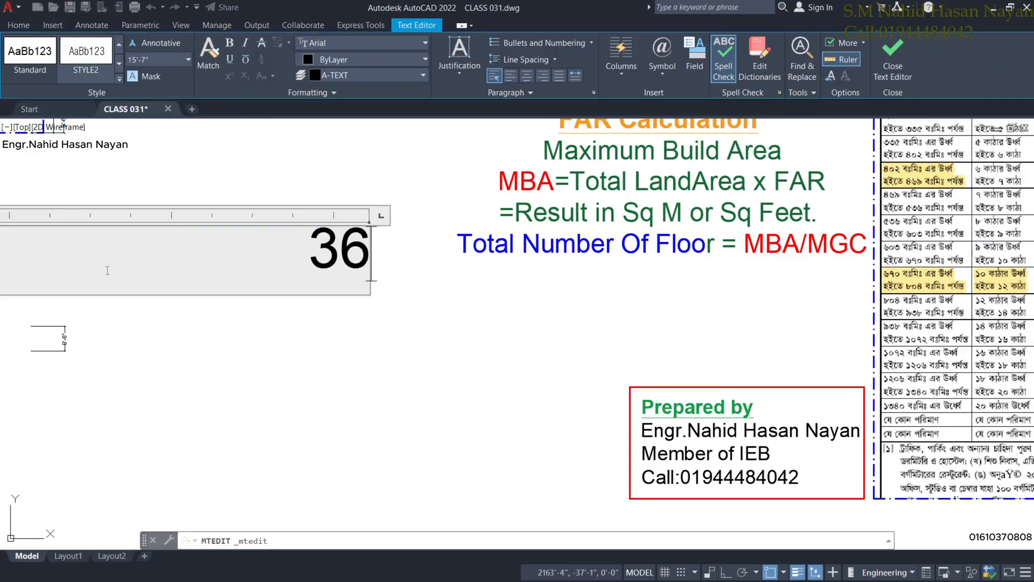
pyautogui.write('00')
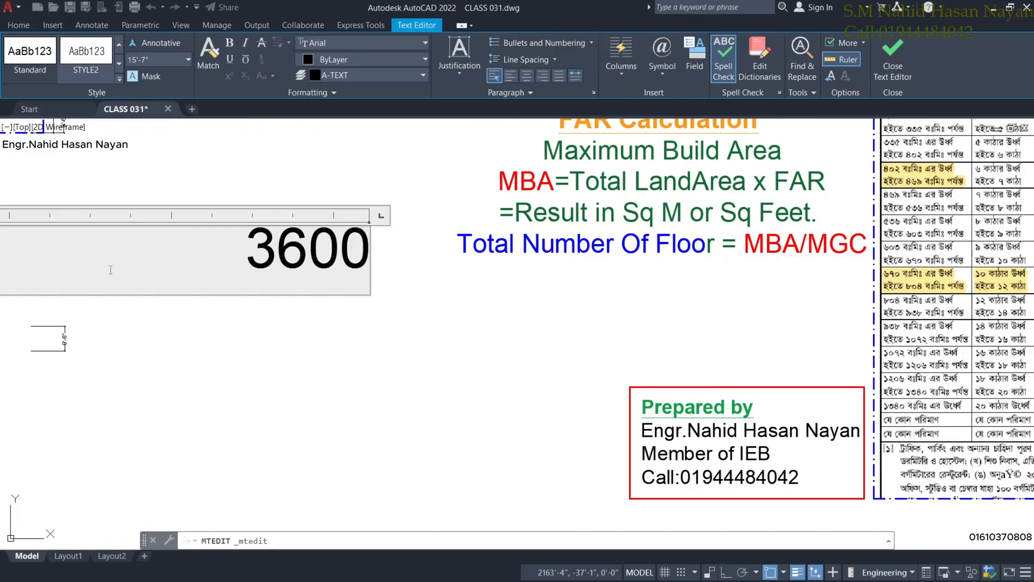
pyautogui.write('*')
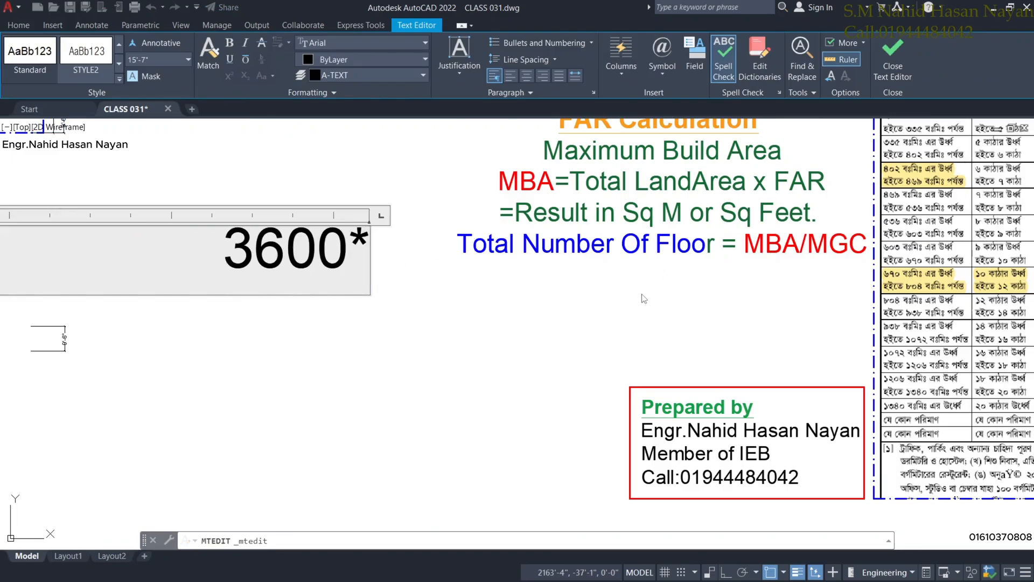
pyautogui.write('3.50')
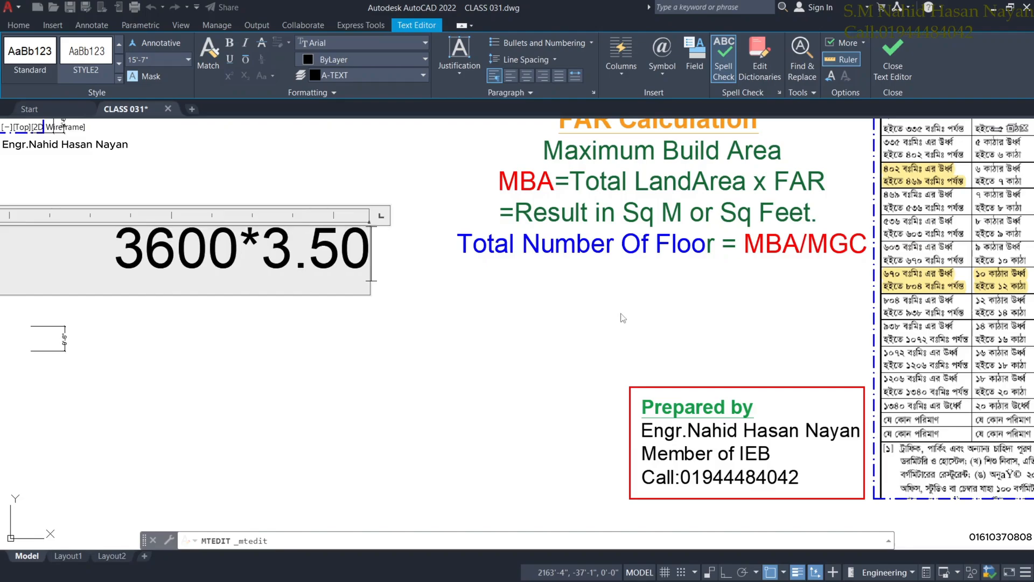
pyautogui.press('Return')
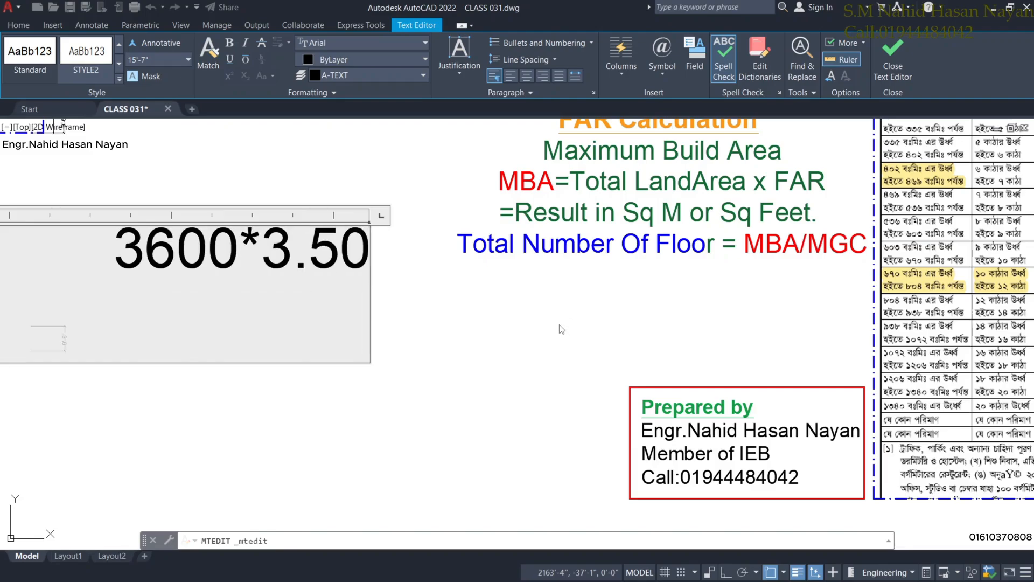
pyautogui.write('=12')
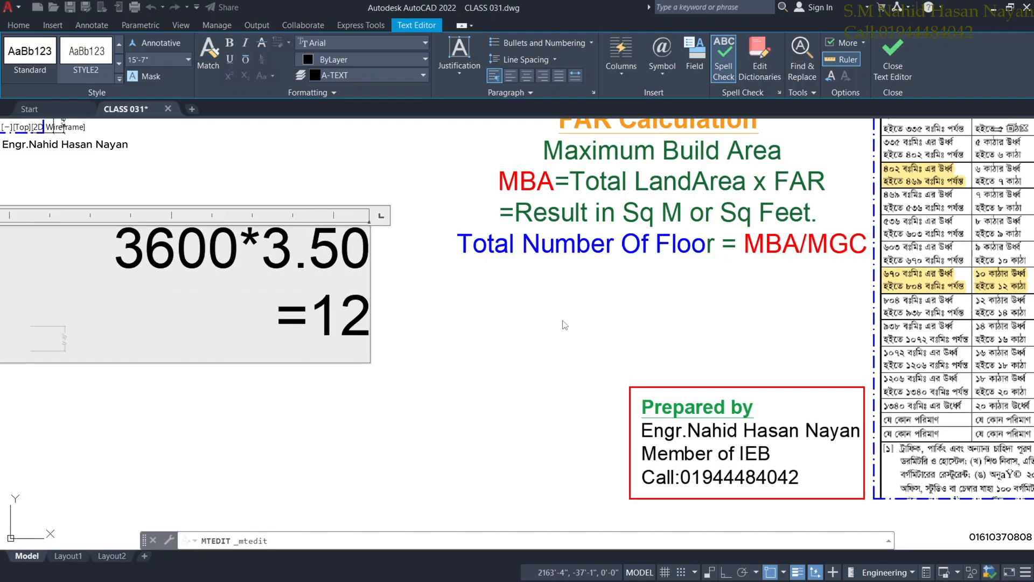
pyautogui.write('600')
pyautogui.press('Return')
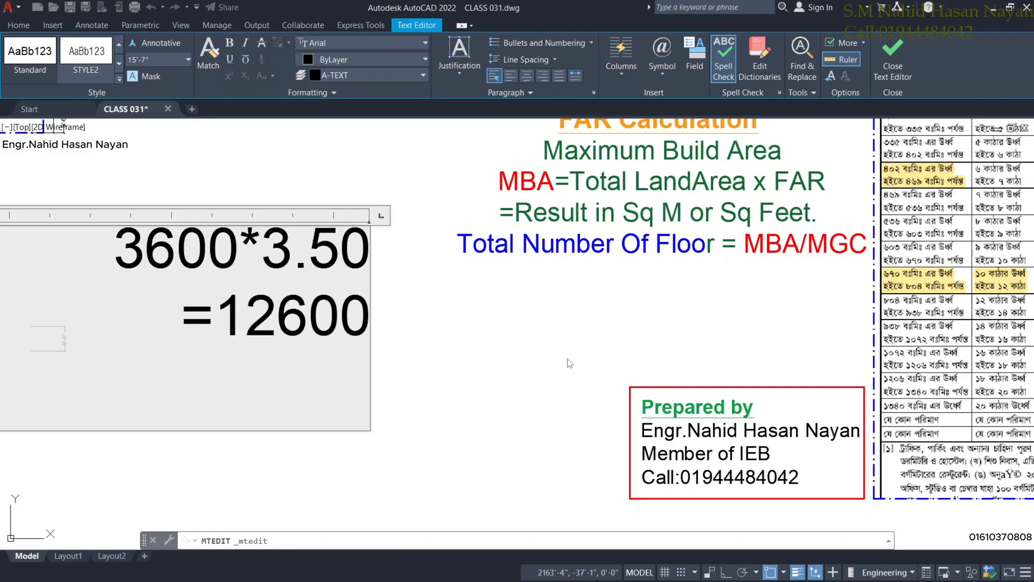
# Add 12600/2250 as a stacked fraction with 5.6 below it, then close the editor.
pyautogui.scroll(-2, 567, 355)
pyautogui.scroll(-2, 568, 362)
pyautogui.scroll(2, 564, 361)
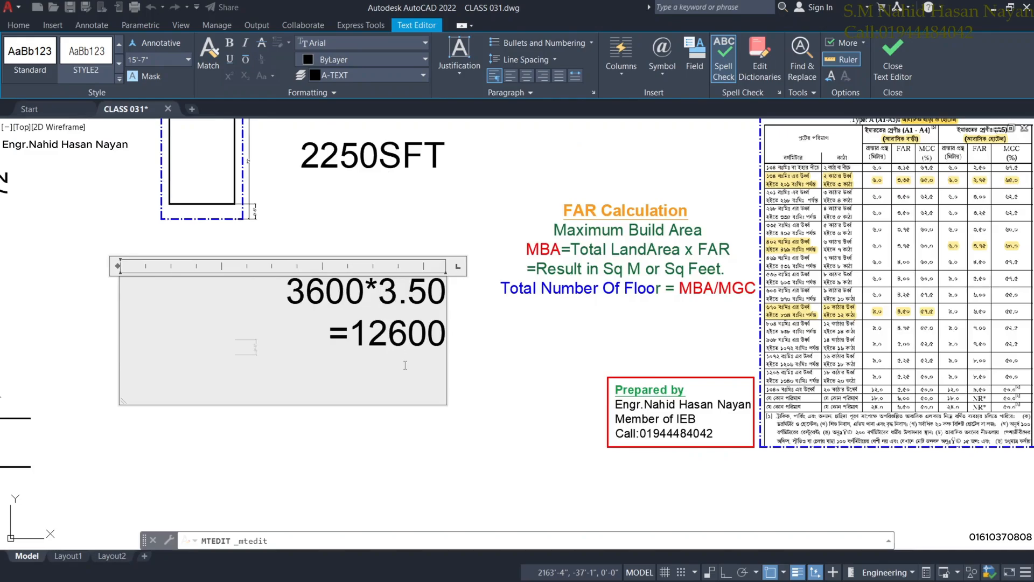
pyautogui.write('126')
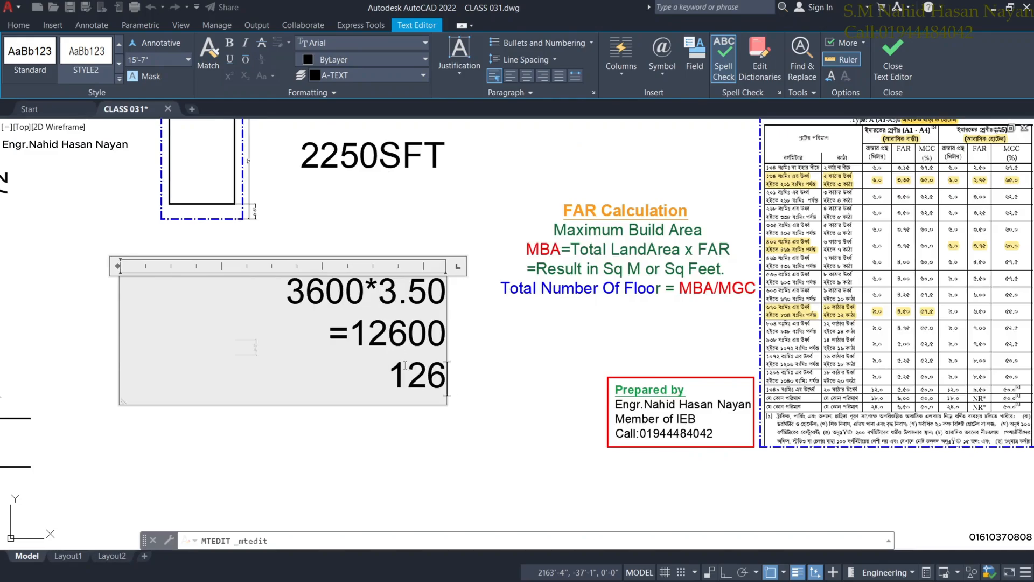
pyautogui.write('00/')
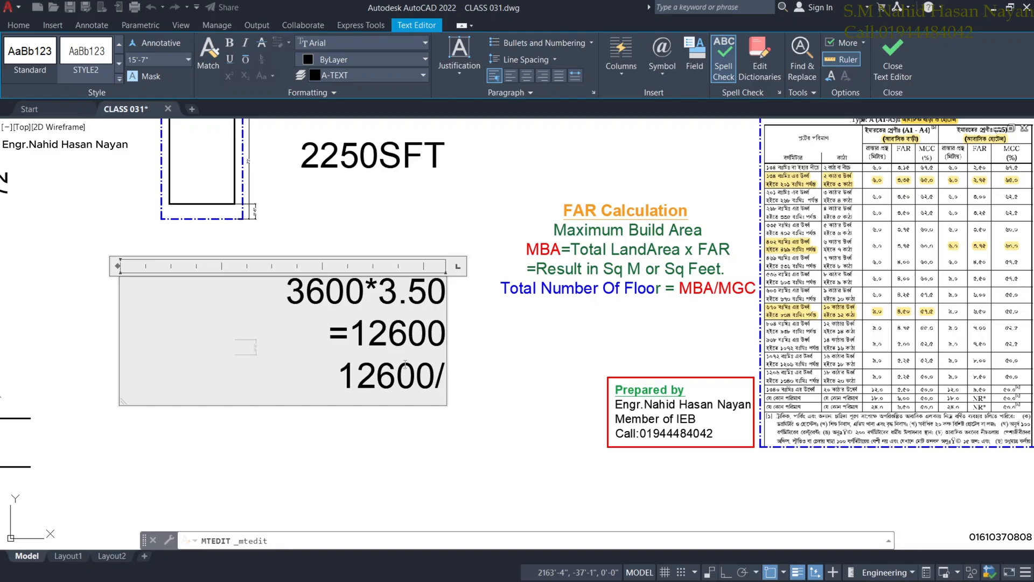
pyautogui.write('2250')
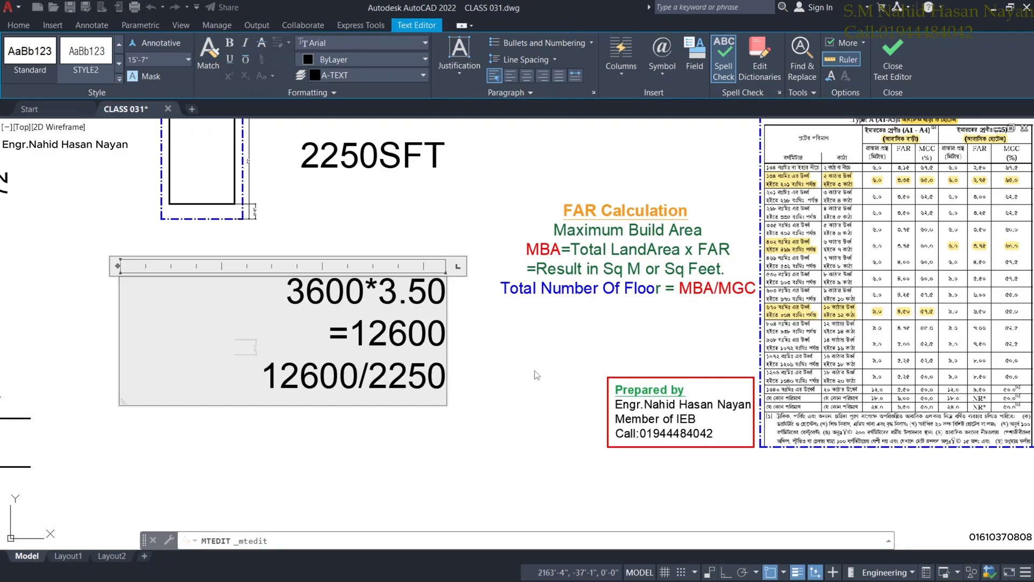
pyautogui.press('Return')
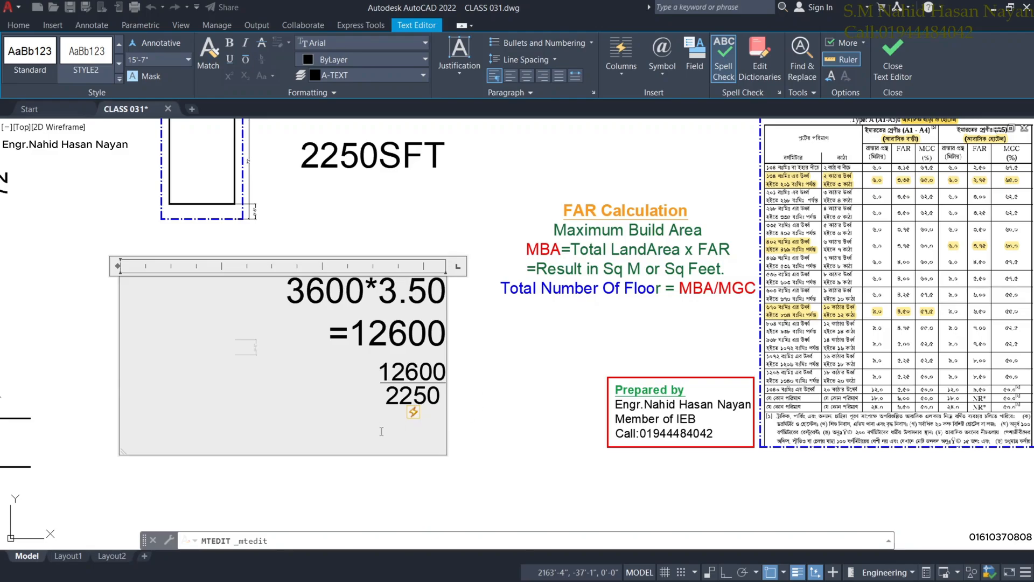
pyautogui.write('5.6')
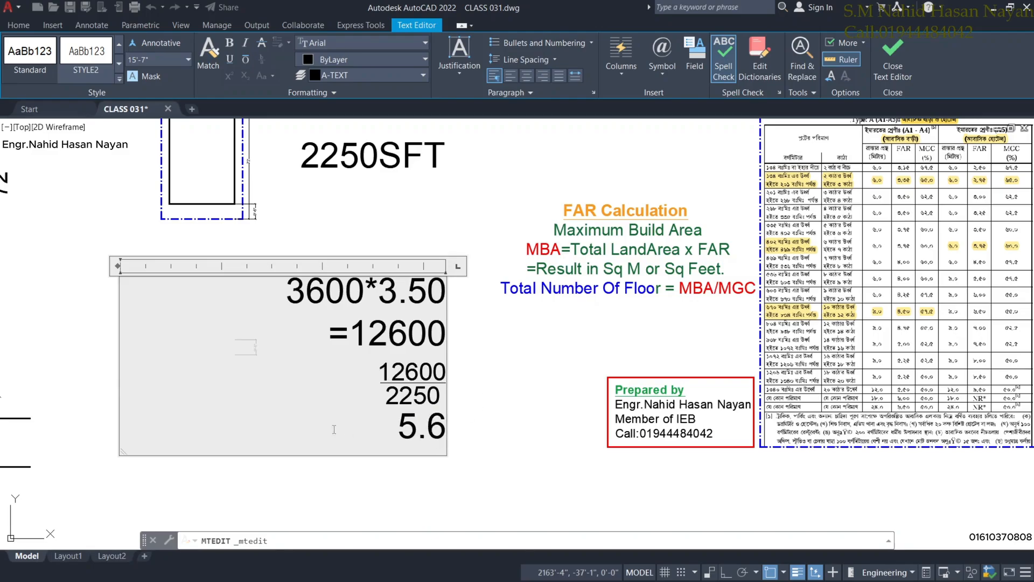
pyautogui.press('Home')
pyautogui.click(499, 393)
# Pan and zoom around the FAR table to review the finished calculation.
pyautogui.scroll(-3, 460, 439)
pyautogui.moveTo(461, 432); pyautogui.dragTo(472, 381, button='middle')
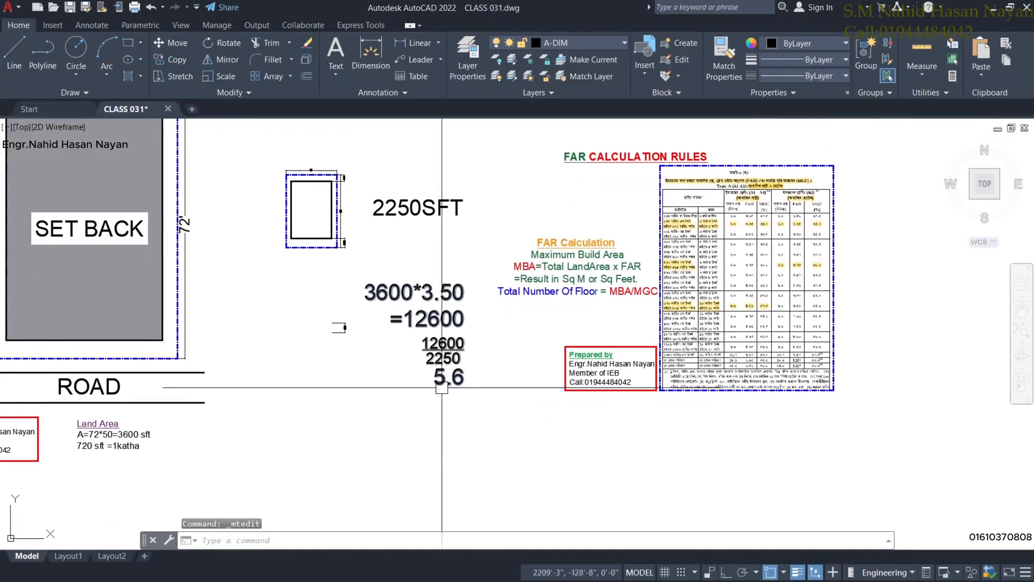
pyautogui.scroll(2, 442, 387)
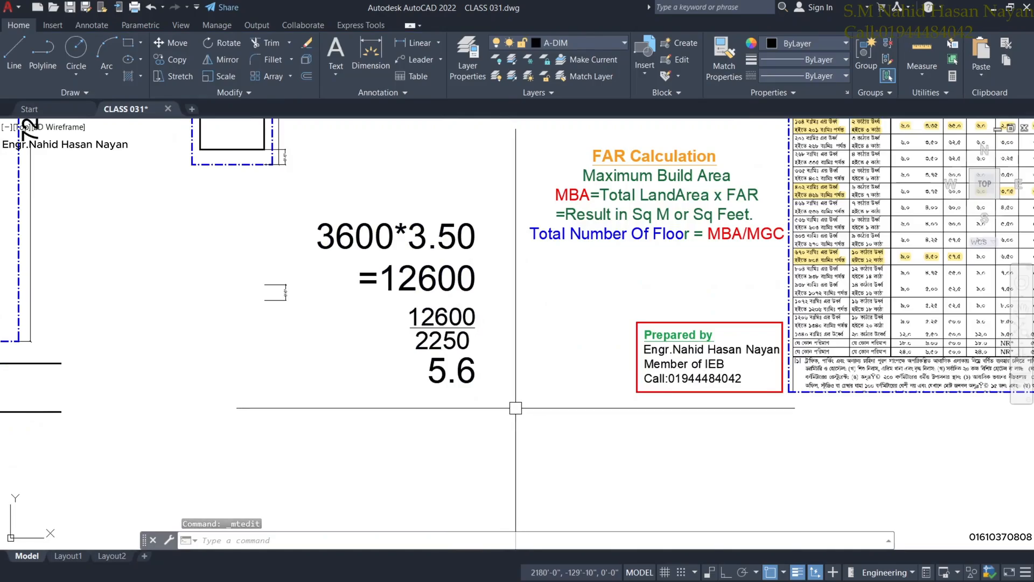
pyautogui.moveTo(516, 408)
pyautogui.mouseDown(button='middle')
pyautogui.moveTo(534, 420)
pyautogui.moveTo(507, 391)
pyautogui.moveTo(544, 405)
pyautogui.mouseUp(button='middle')
pyautogui.scroll(2, 507, 406)
pyautogui.scroll(-2, 502, 401)
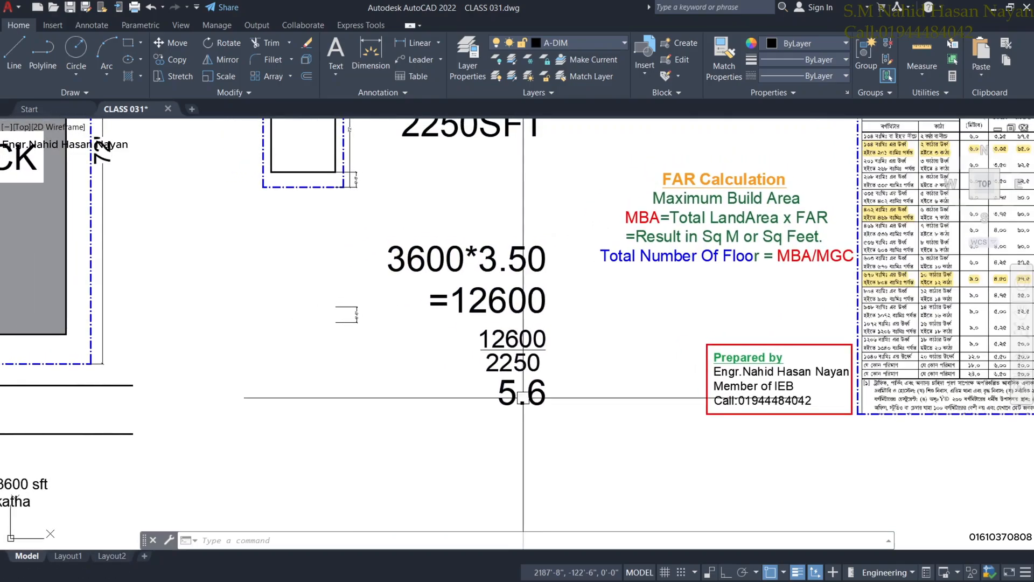
pyautogui.scroll(2, 556, 404)
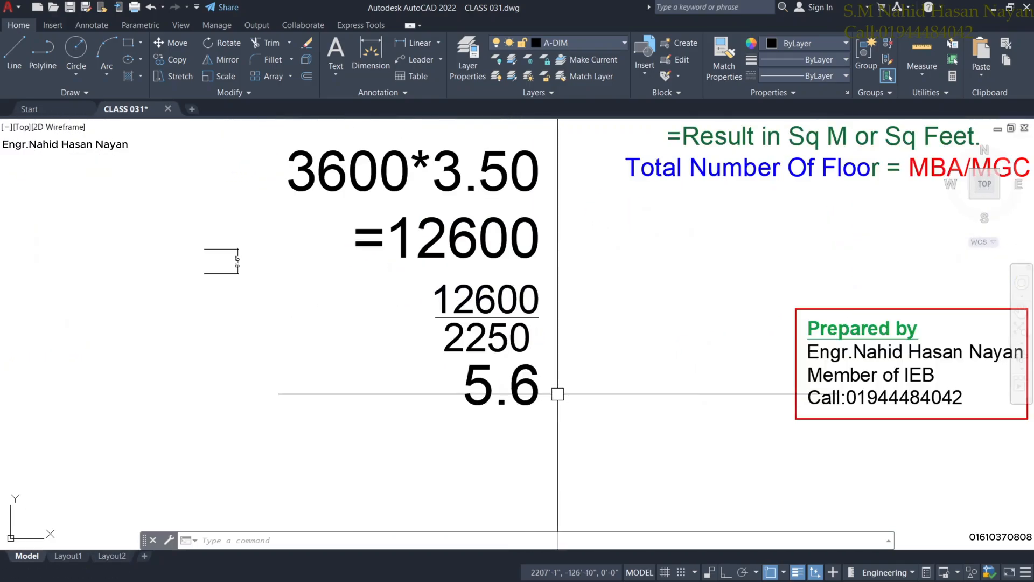
pyautogui.scroll(-1, 557, 394)
pyautogui.scroll(-1, 550, 377)
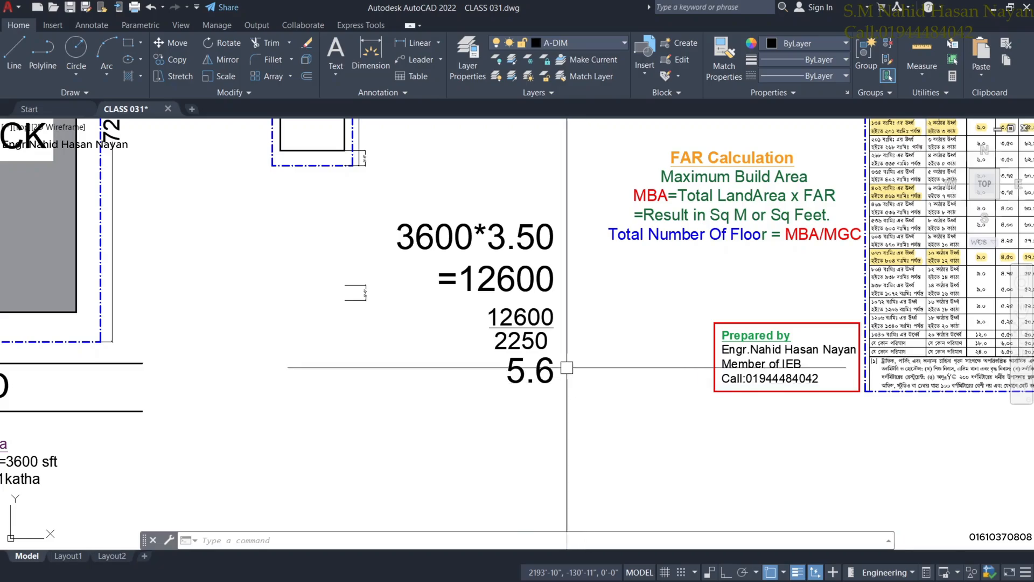
# Replace the 5.6 result with 10+GF.
pyautogui.doubleClick(540, 372)
pyautogui.scroll(2, 547, 373)
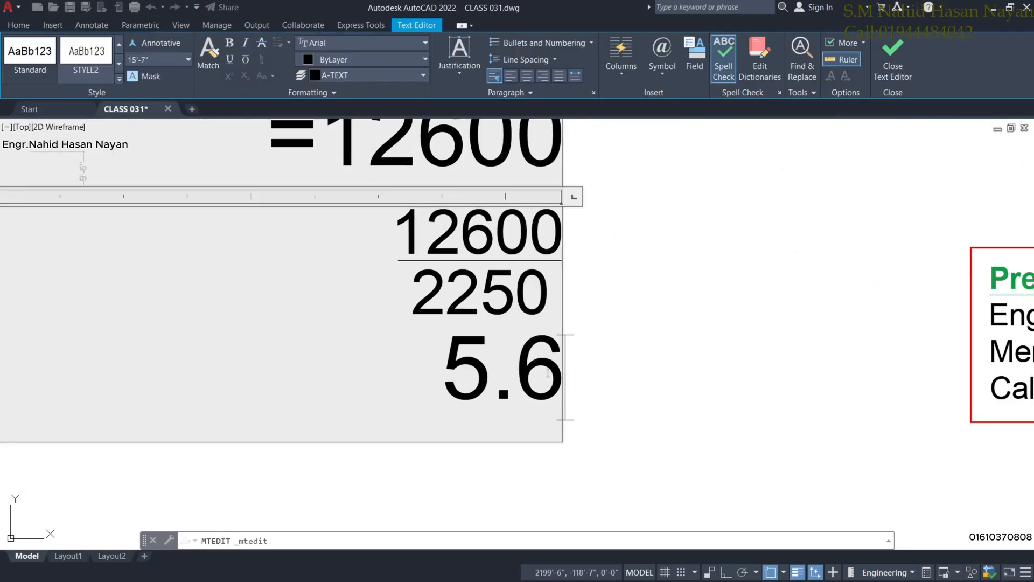
pyautogui.moveTo(562, 388); pyautogui.dragTo(438, 392)
pyautogui.write('10')
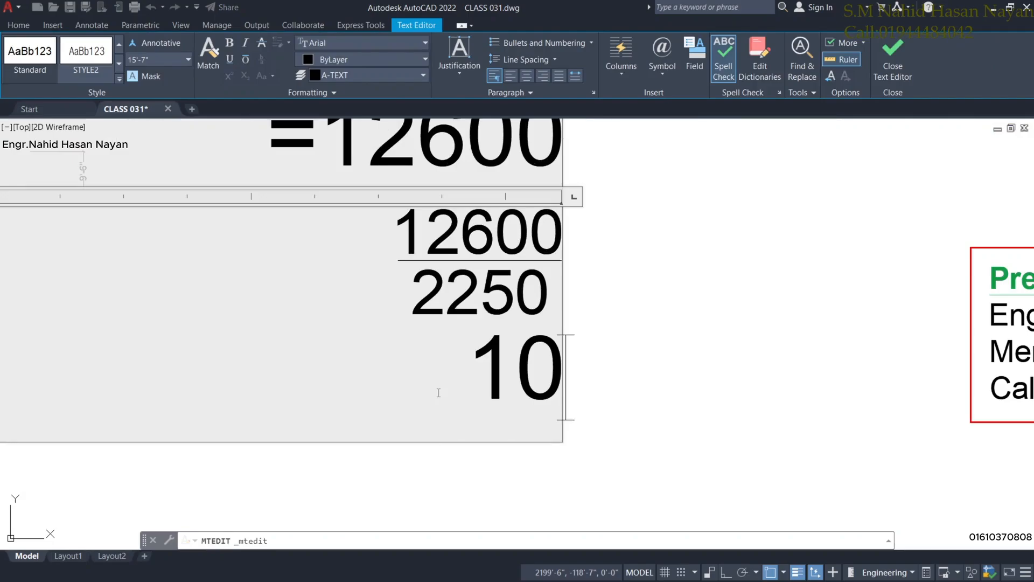
pyautogui.write('+')
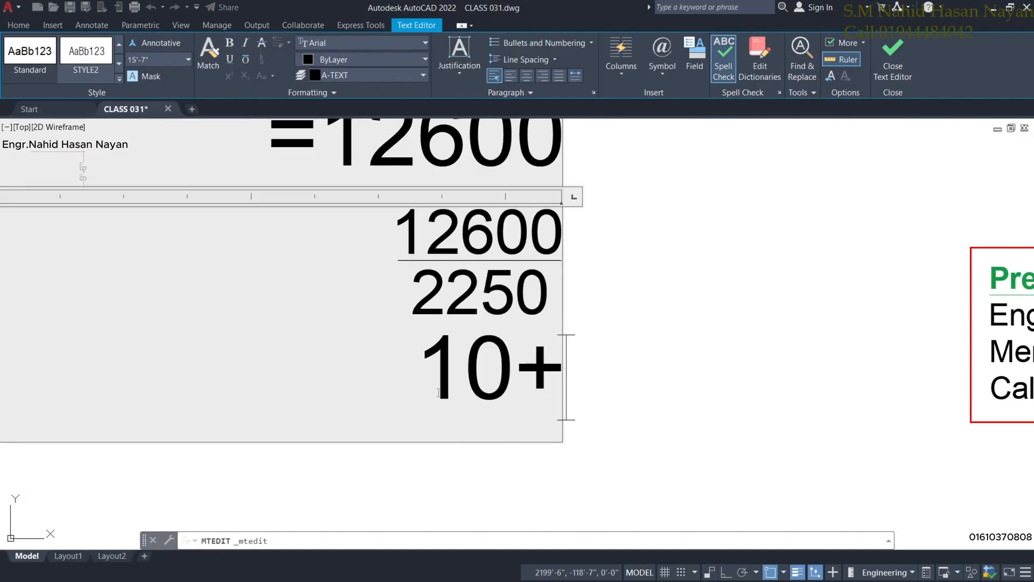
pyautogui.write('GF')
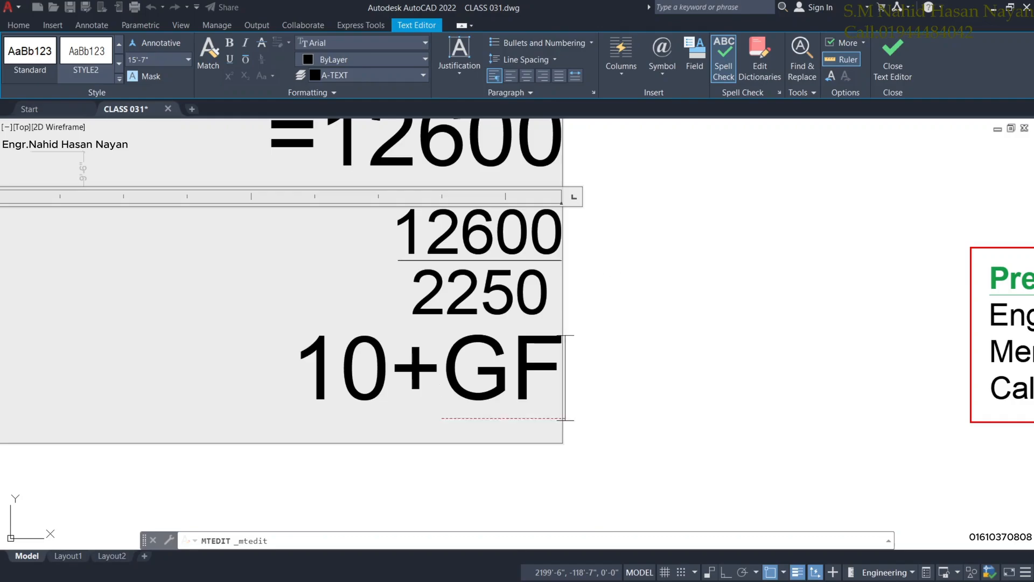
pyautogui.click(573, 305)
# Delete the 10+GF line so the note ends at the 12600/2250 fraction.
pyautogui.doubleClick(573, 305)
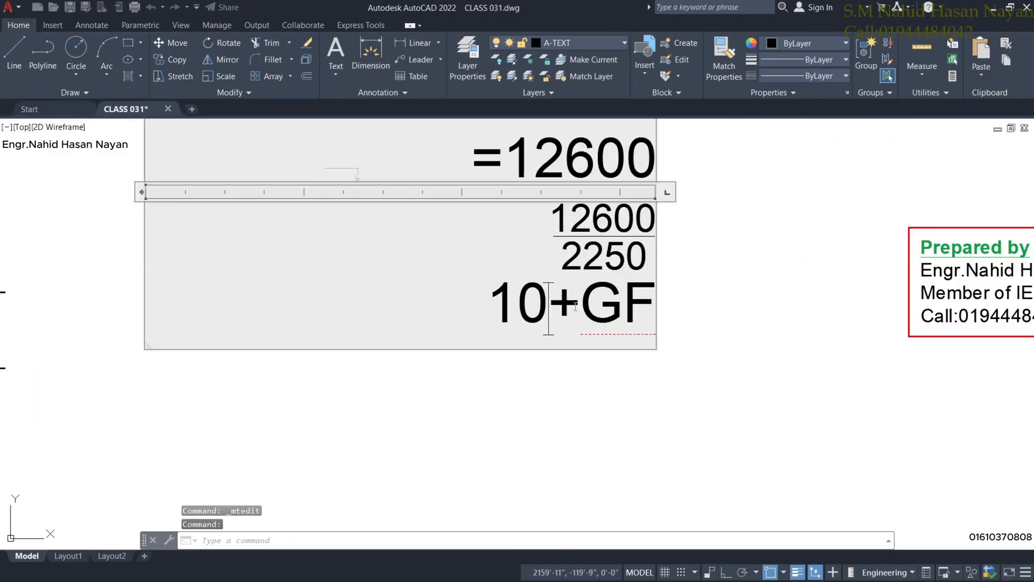
pyautogui.moveTo(518, 306); pyautogui.dragTo(611, 313)
pyautogui.moveTo(483, 308); pyautogui.dragTo(675, 316)
pyautogui.press('Delete')
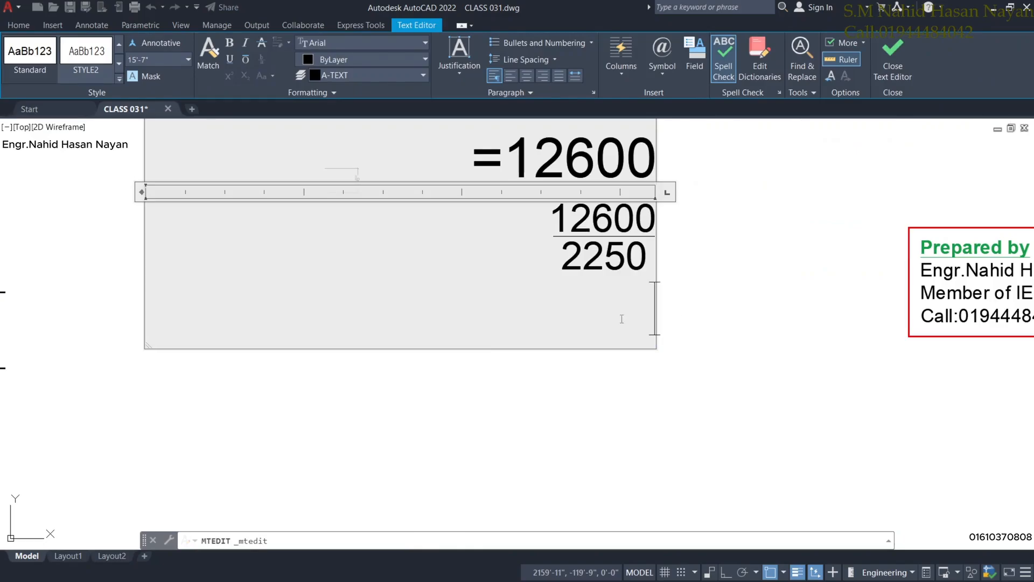
pyautogui.click(730, 297)
pyautogui.scroll(-6, 727, 309)
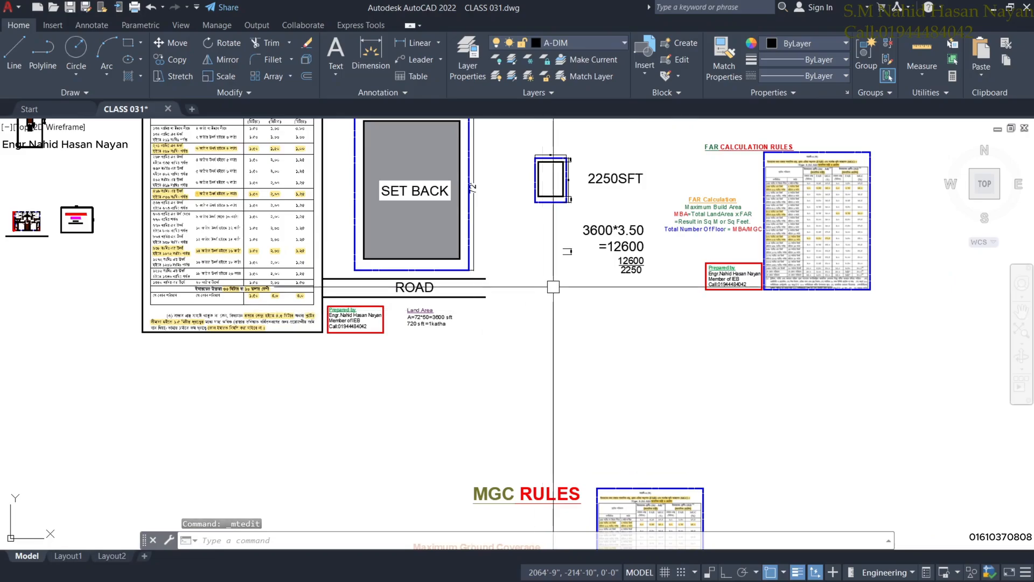
# Look over the plot and MGC rules, then minimise AutoCAD to reveal File Explorer.
pyautogui.scroll(2, 632, 354)
pyautogui.scroll(4, 638, 354)
pyautogui.scroll(-4, 638, 354)
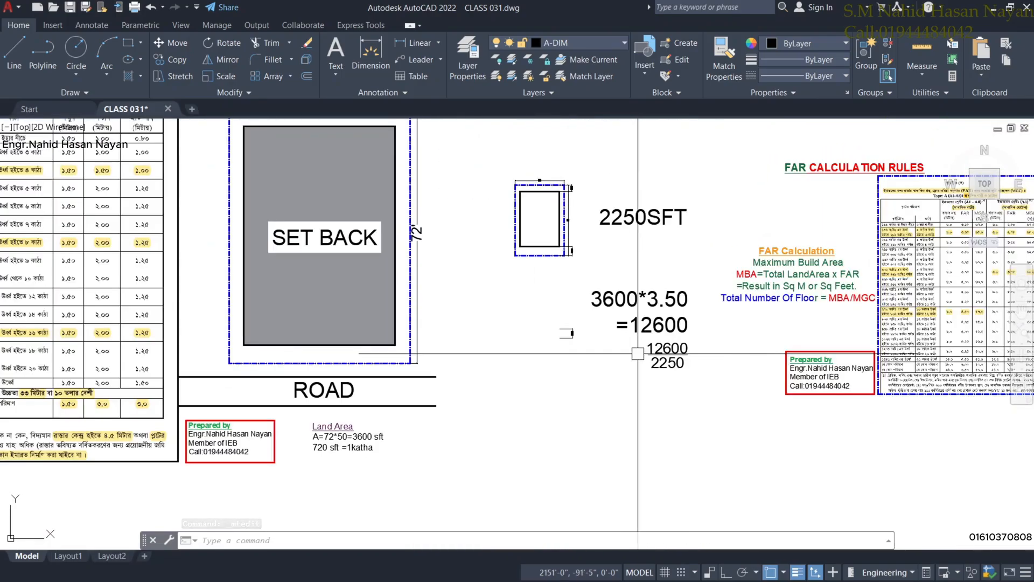
pyautogui.moveTo(638, 353); pyautogui.dragTo(633, 407, button='middle')
pyautogui.scroll(-4, 656, 261)
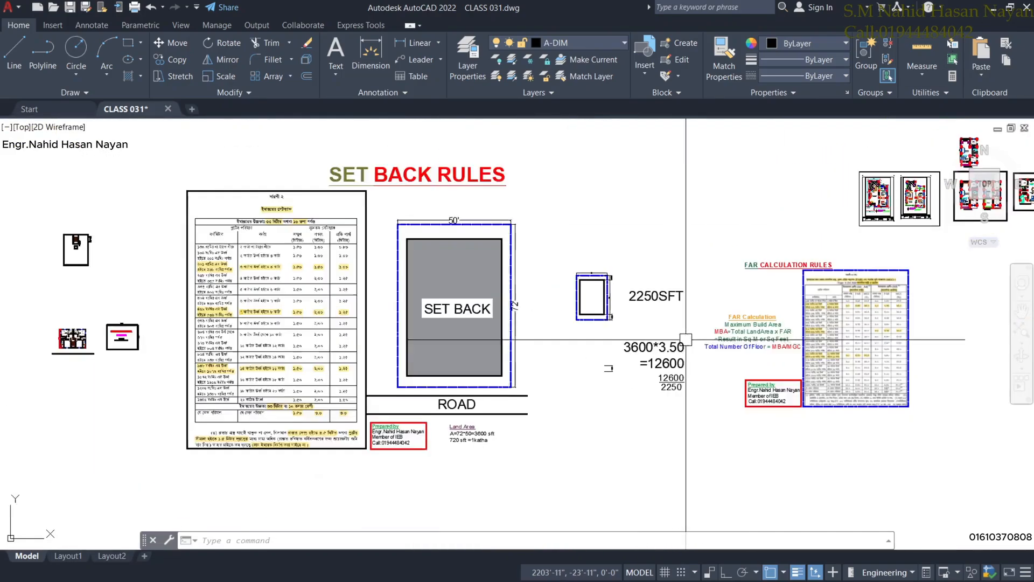
pyautogui.moveTo(722, 448); pyautogui.dragTo(655, 362, button='middle')
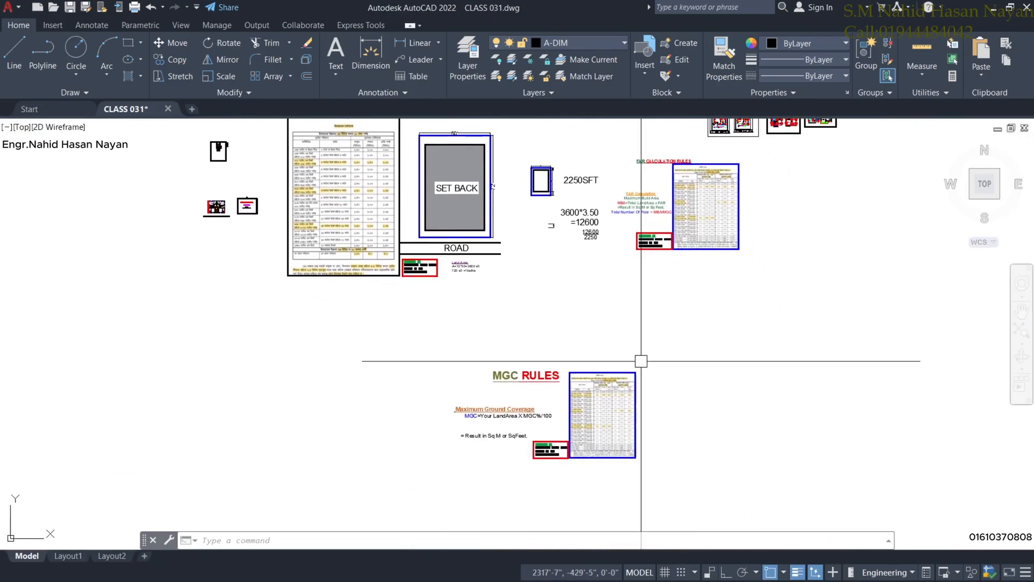
pyautogui.moveTo(671, 258); pyautogui.dragTo(668, 323, button='middle')
pyautogui.scroll(2, 656, 304)
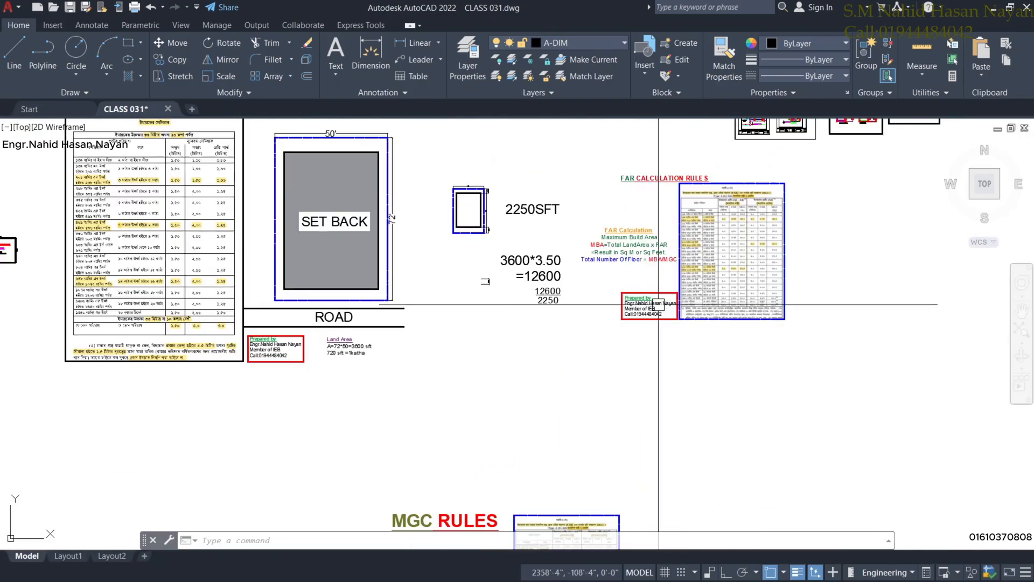
pyautogui.scroll(-2, 602, 290)
pyautogui.scroll(4, 603, 290)
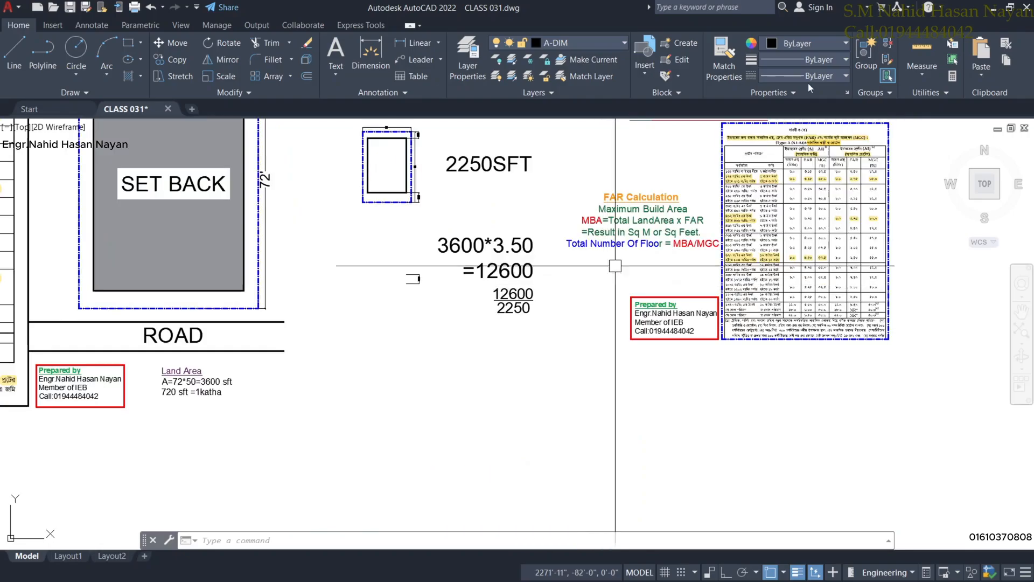
pyautogui.click(991, 10)
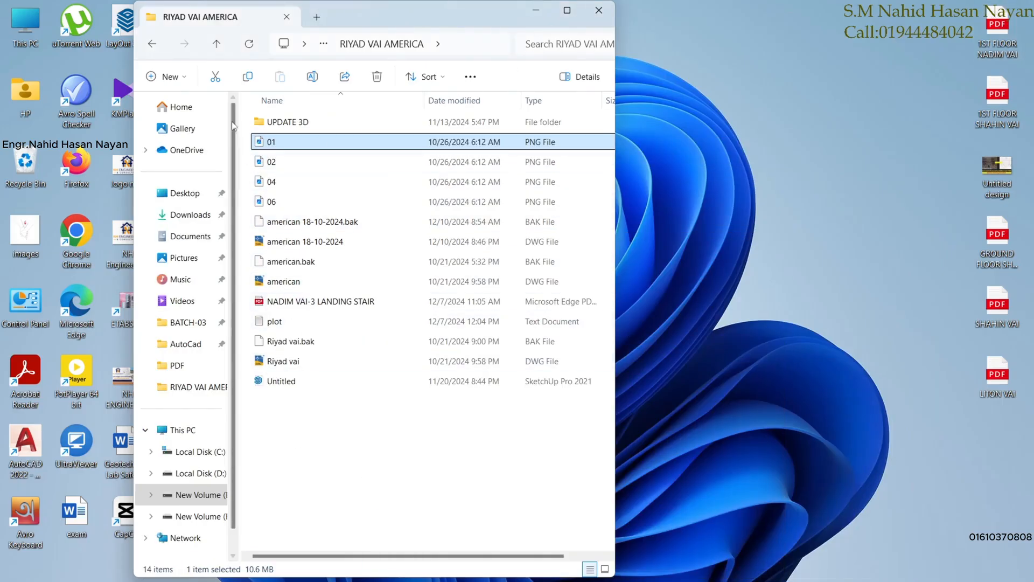
# Go up to Local Disk (D:), into BATCH-03, and open the FAR workbook in Excel.
pyautogui.click(219, 48)
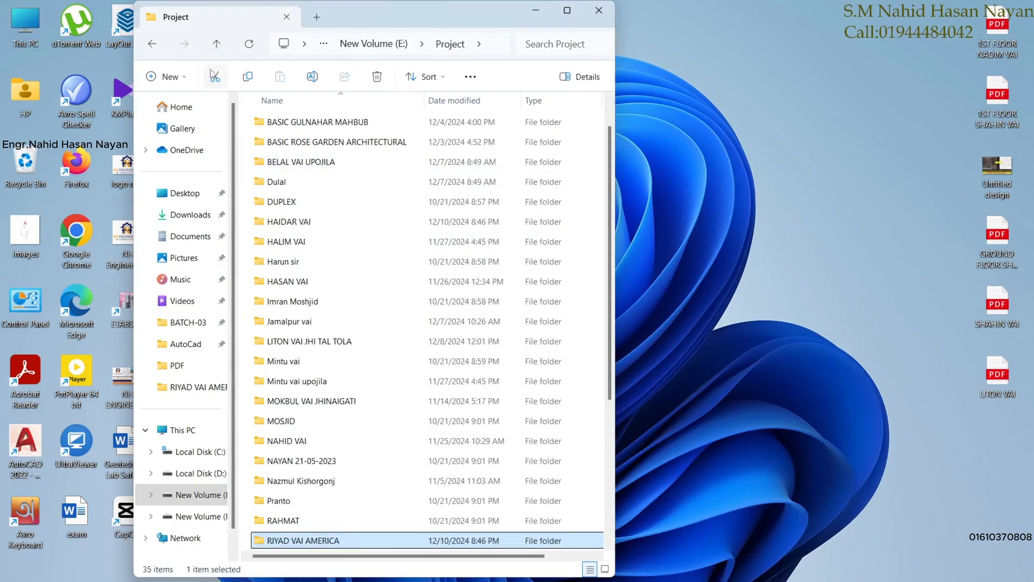
pyautogui.click(219, 46)
pyautogui.click(219, 49)
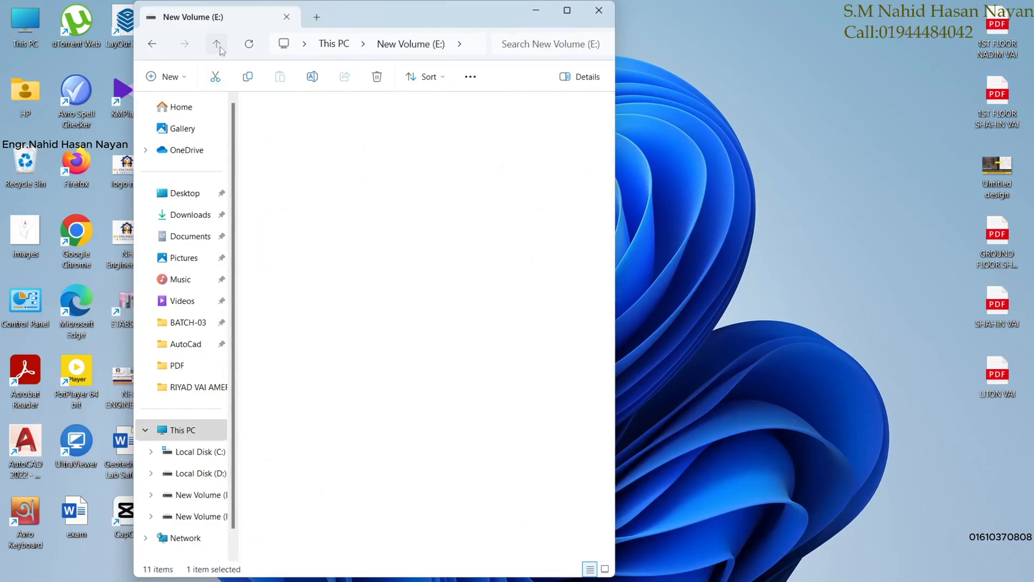
pyautogui.doubleClick(331, 166)
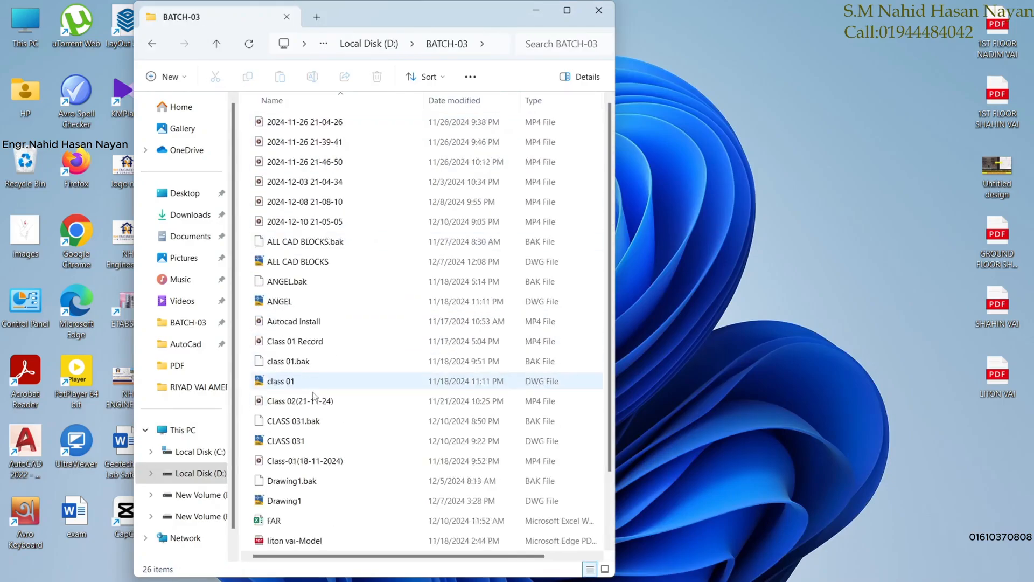
pyautogui.scroll(-2, 329, 381)
pyautogui.click(332, 503)
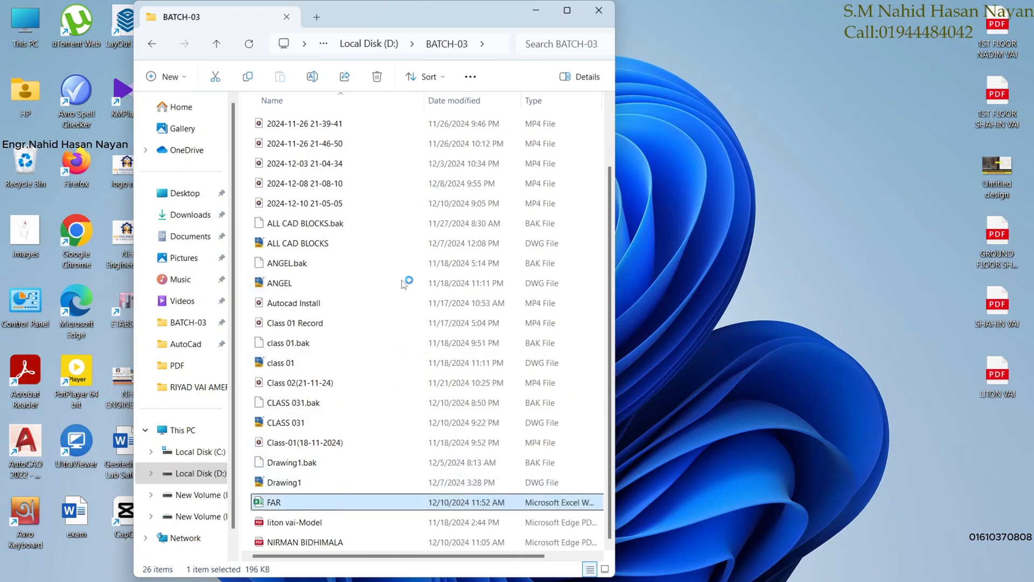
pyautogui.doubleClick(361, 496)
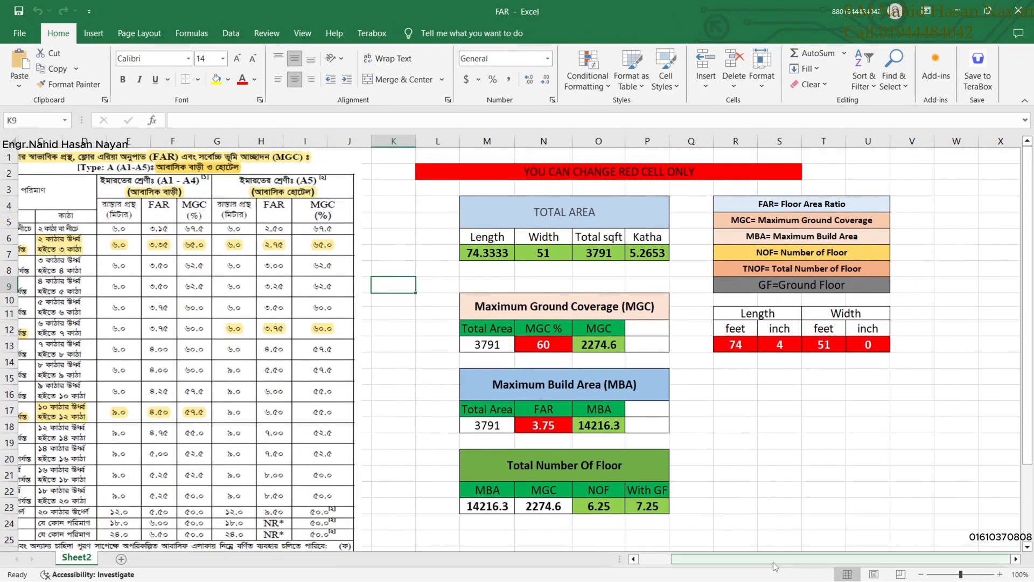
# Change the plot length to 72 ft 0 in and the width to 50 ft.
pyautogui.moveTo(751, 563); pyautogui.dragTo(708, 560)
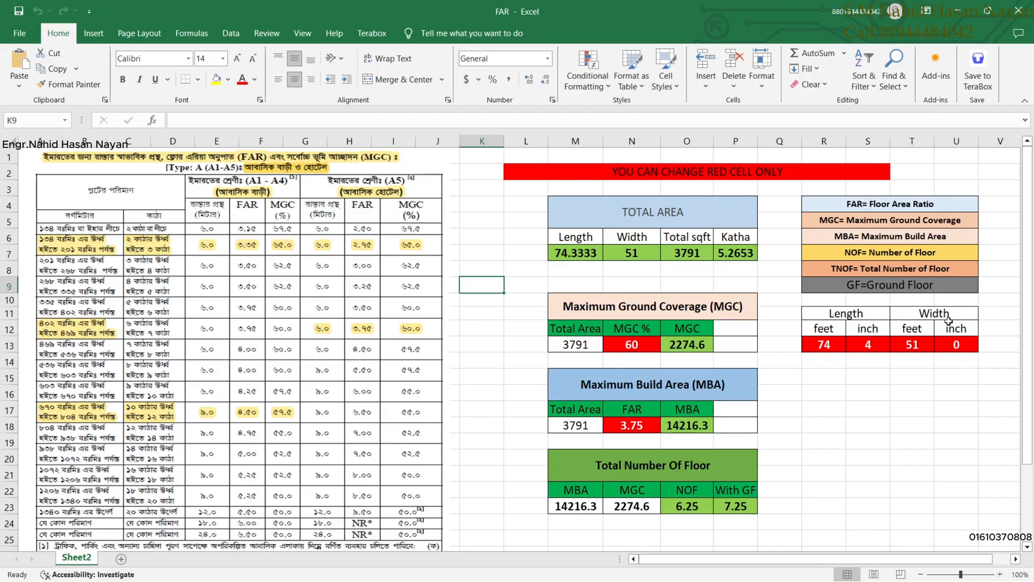
pyautogui.click(828, 347)
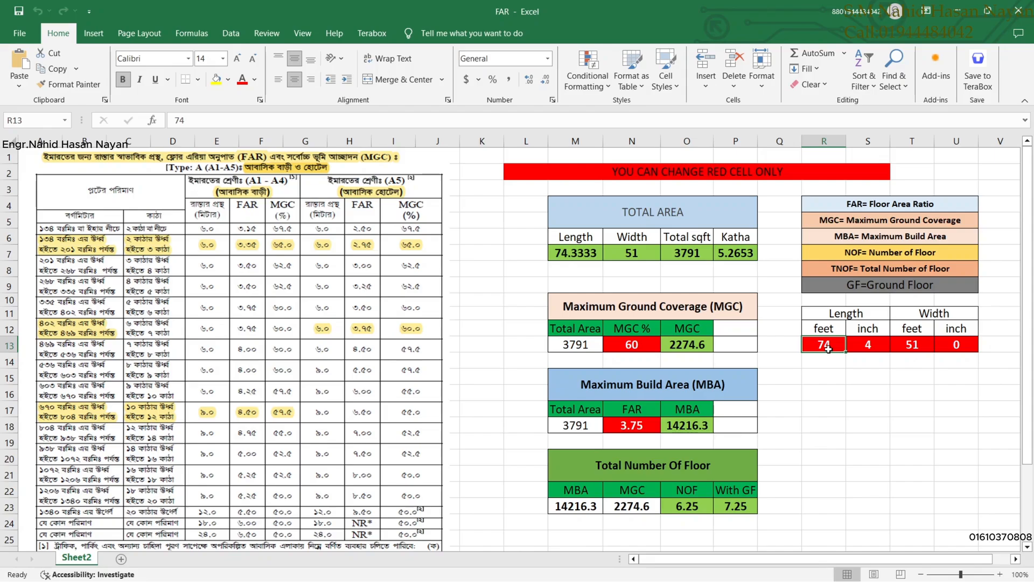
pyautogui.write('72')
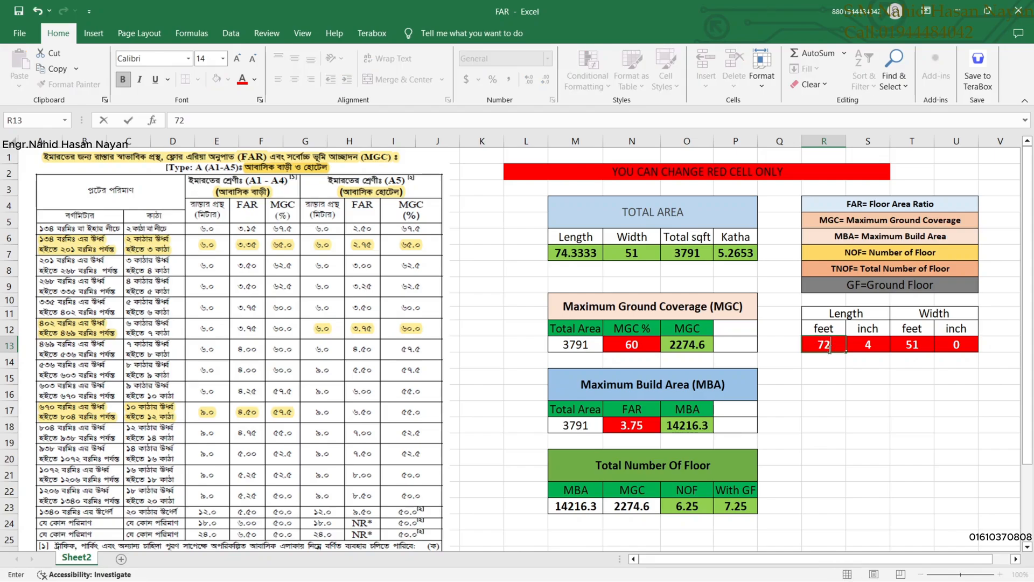
pyautogui.click(871, 345)
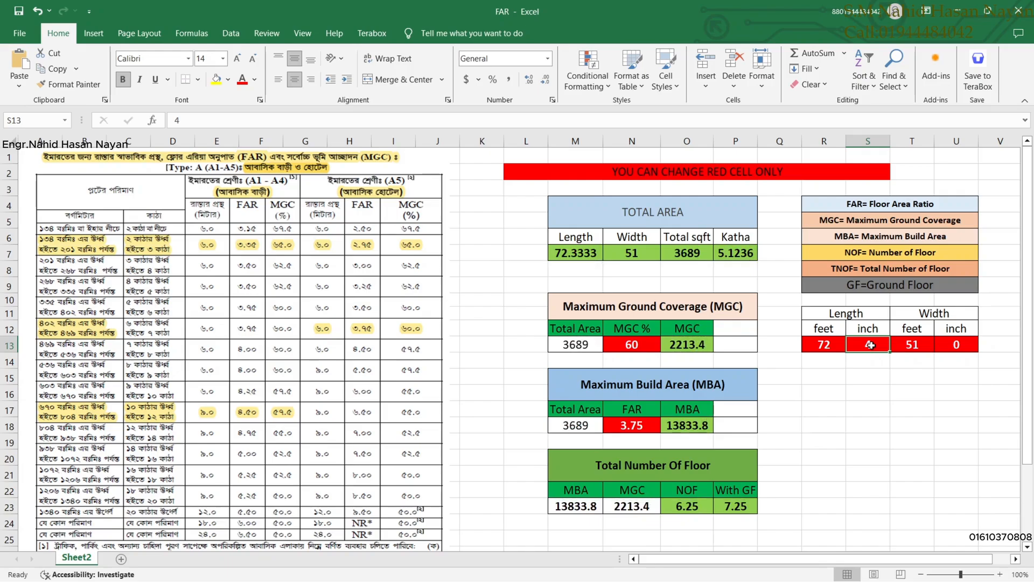
pyautogui.write('0')
pyautogui.press('Return')
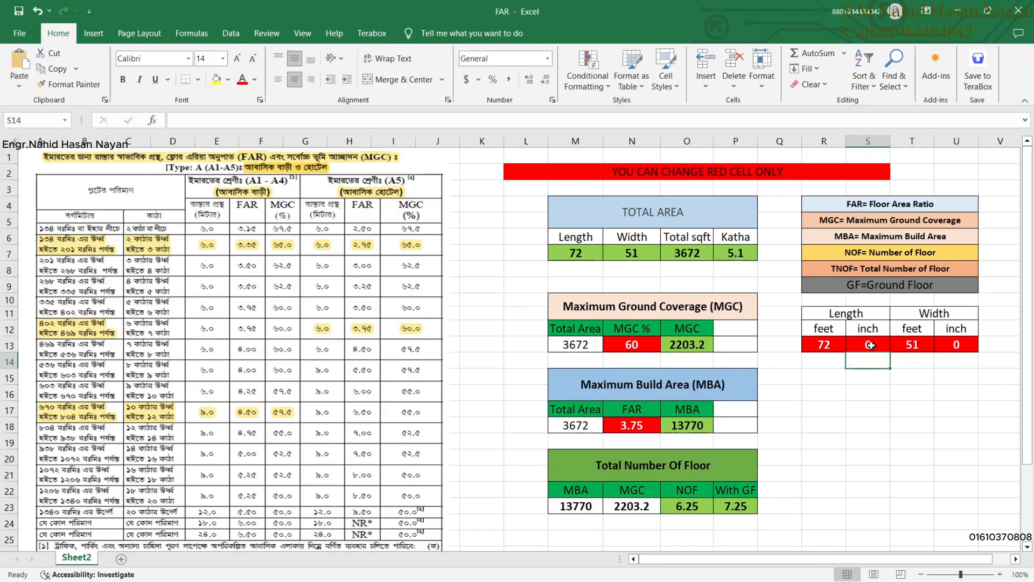
pyautogui.click(918, 345)
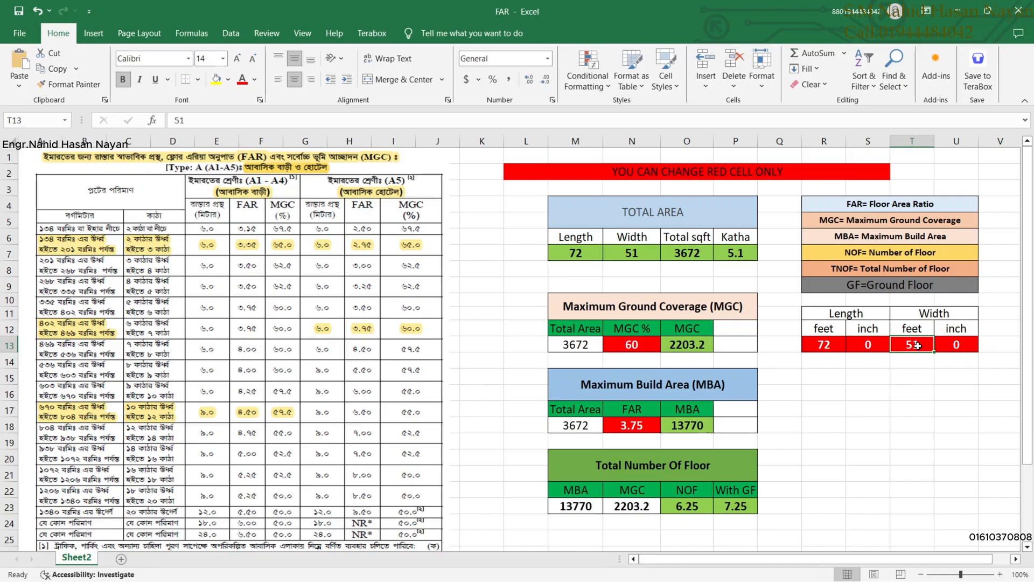
pyautogui.write('5')
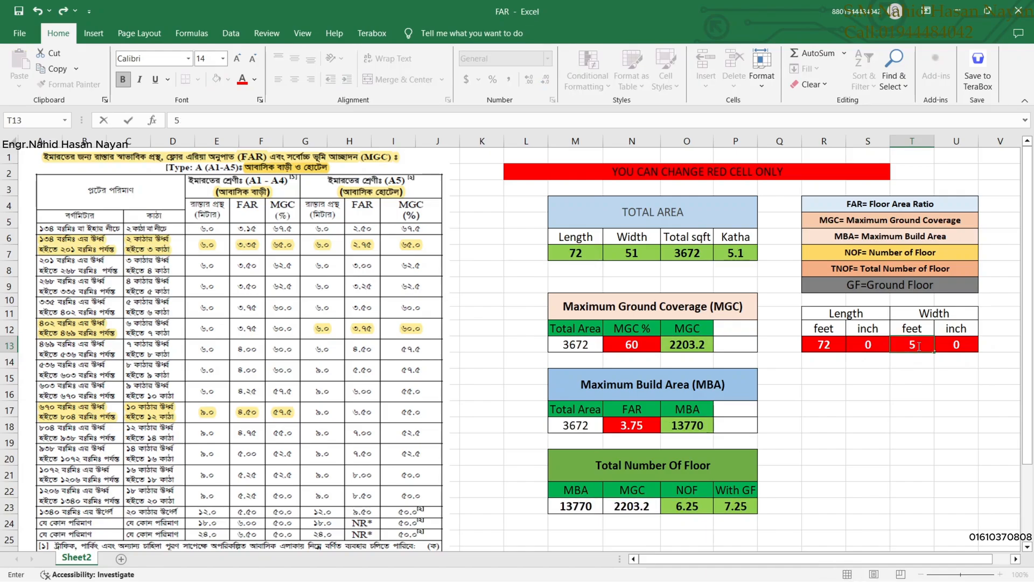
pyautogui.write('0')
pyautogui.press('Return')
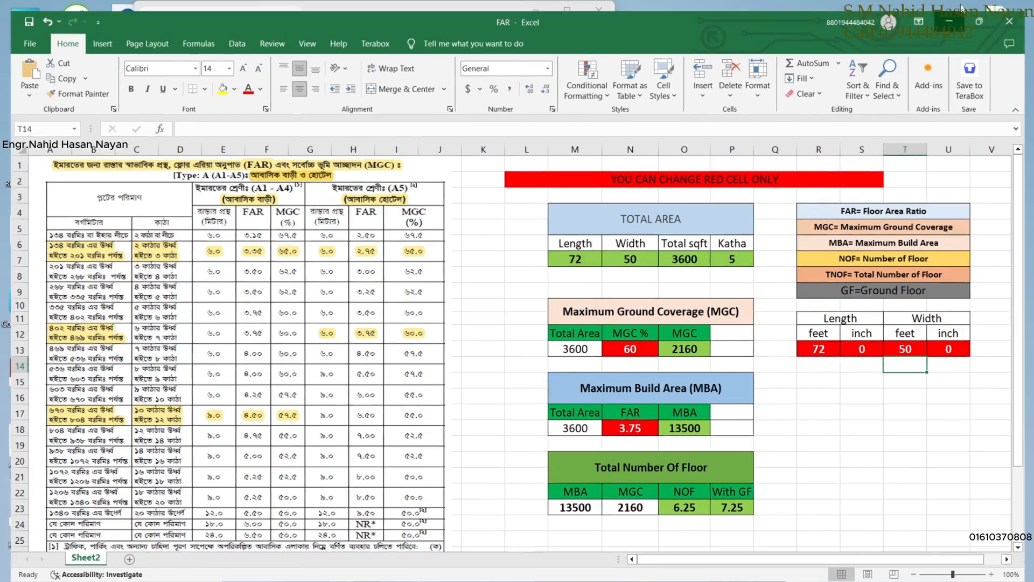
pyautogui.click(957, 10)
# Check the 50' plot dimension in AutoCAD, then return to the FAR workbook.
pyautogui.click(622, 566)
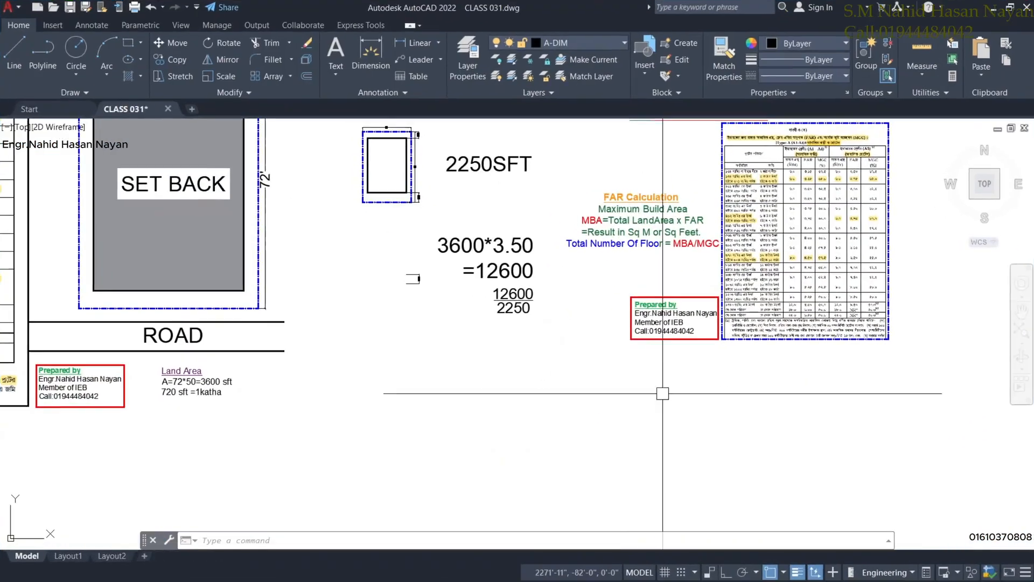
pyautogui.scroll(2, 413, 209)
pyautogui.moveTo(419, 220); pyautogui.dragTo(450, 411, button='middle')
pyautogui.scroll(4, 381, 183)
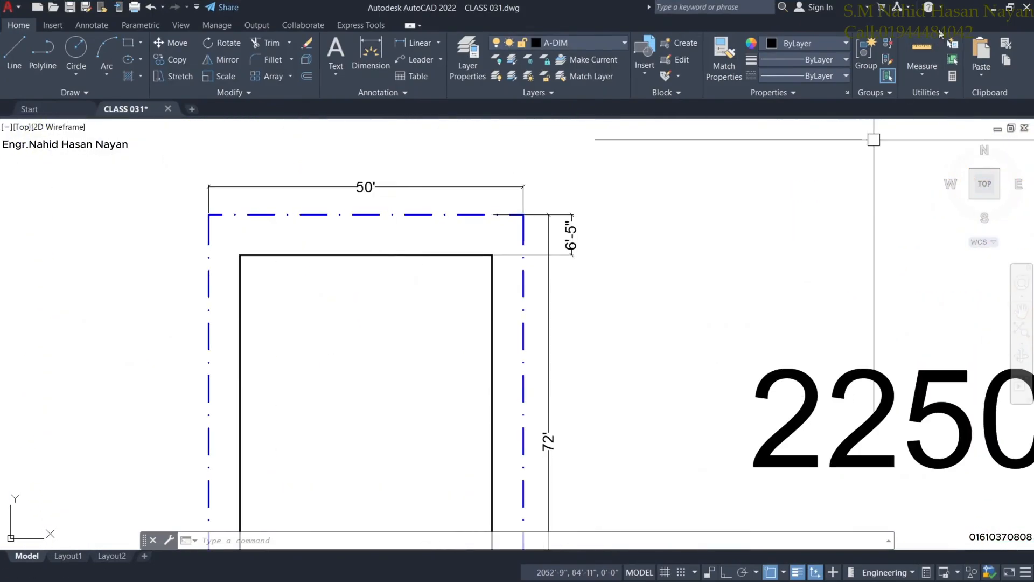
pyautogui.click(993, 7)
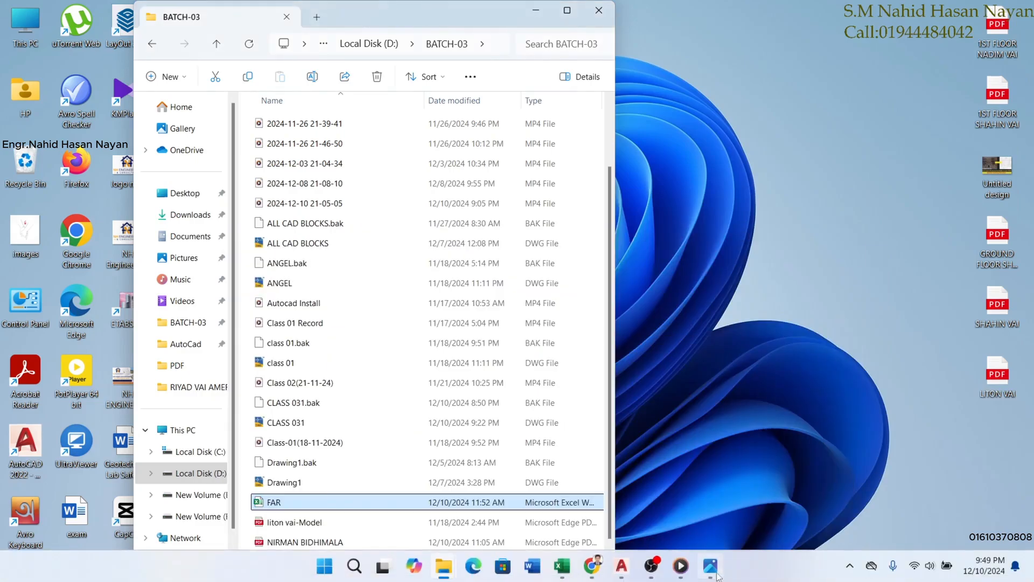
pyautogui.click(561, 575)
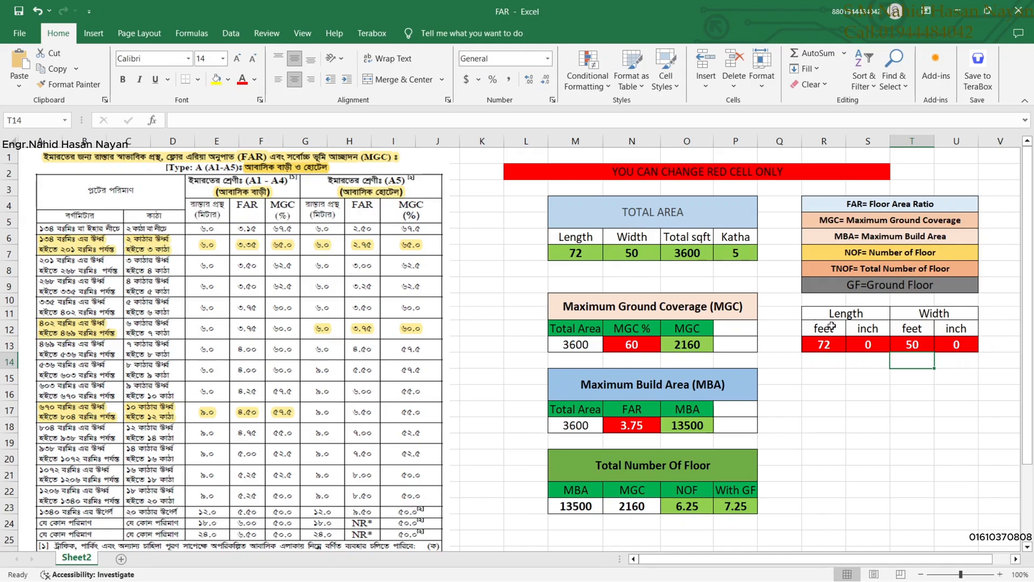
# Set the MGC percentage from 60 to 62.5.
pyautogui.click(633, 346)
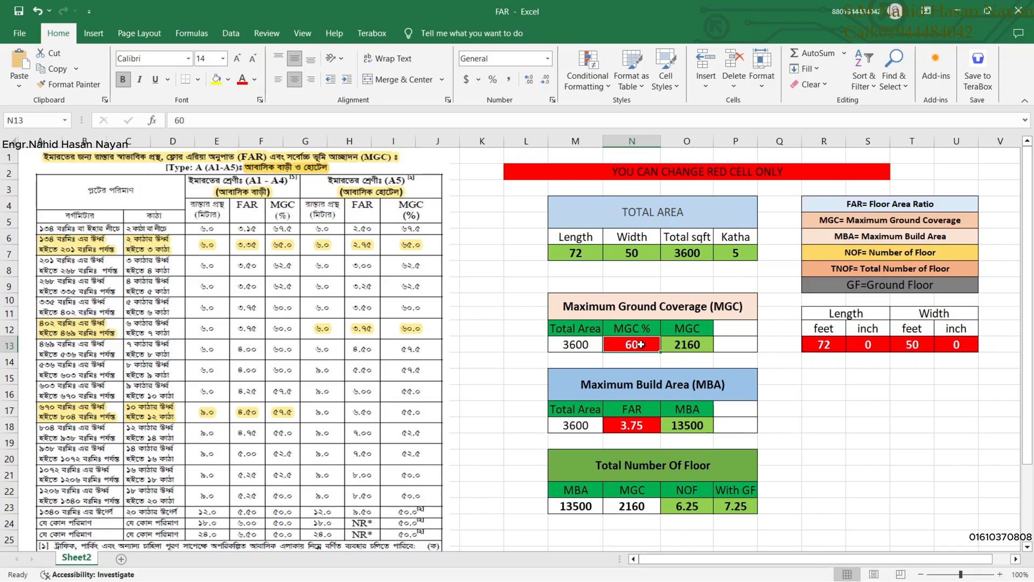
pyautogui.write('6')
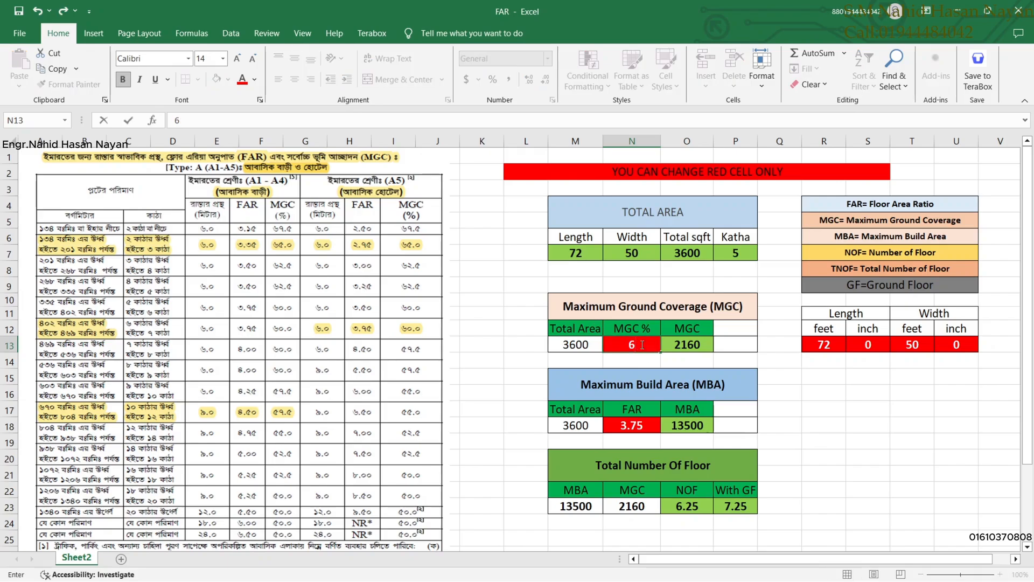
pyautogui.write('2.5')
pyautogui.press('Return')
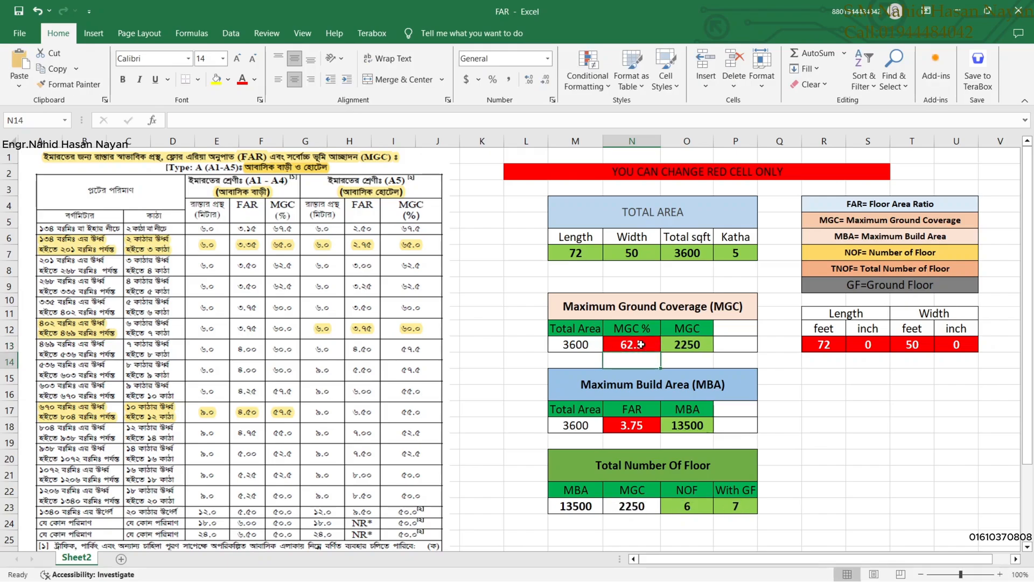
pyautogui.scroll(-1, 637, 376)
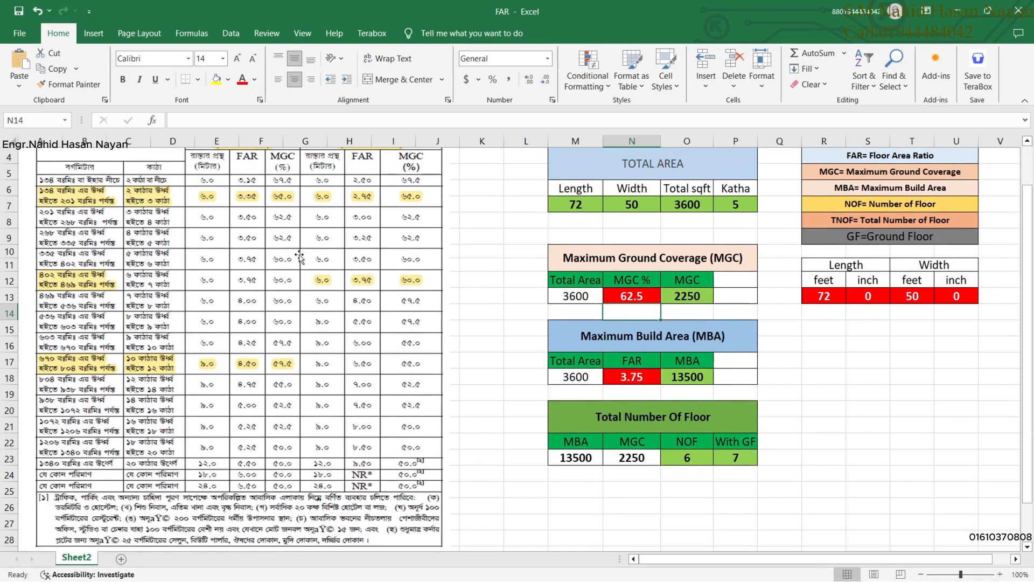
pyautogui.scroll(1, 300, 257)
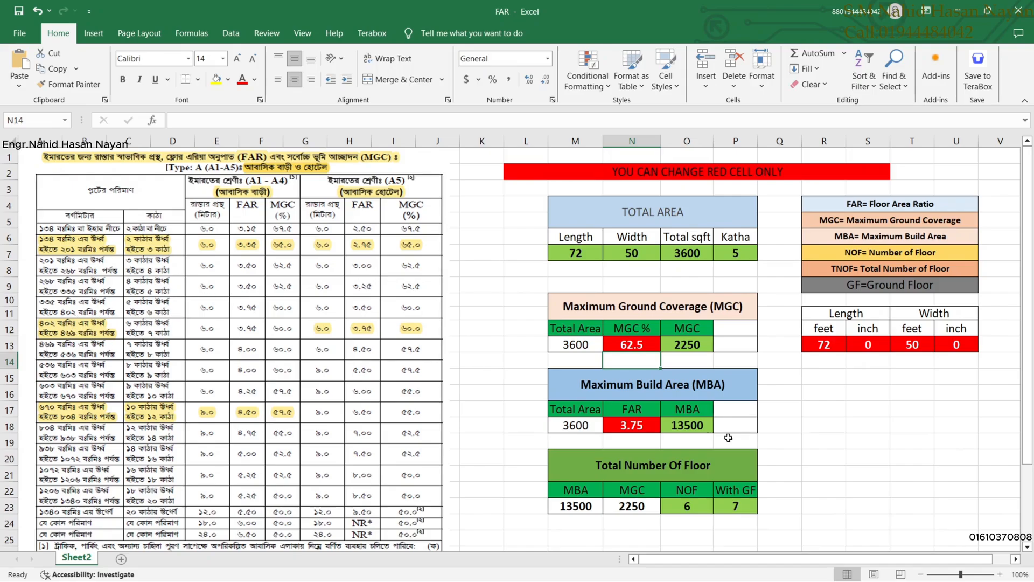
# Change the FAR value from 3.75 to 3.50.
pyautogui.click(638, 423)
pyautogui.doubleClick(638, 431)
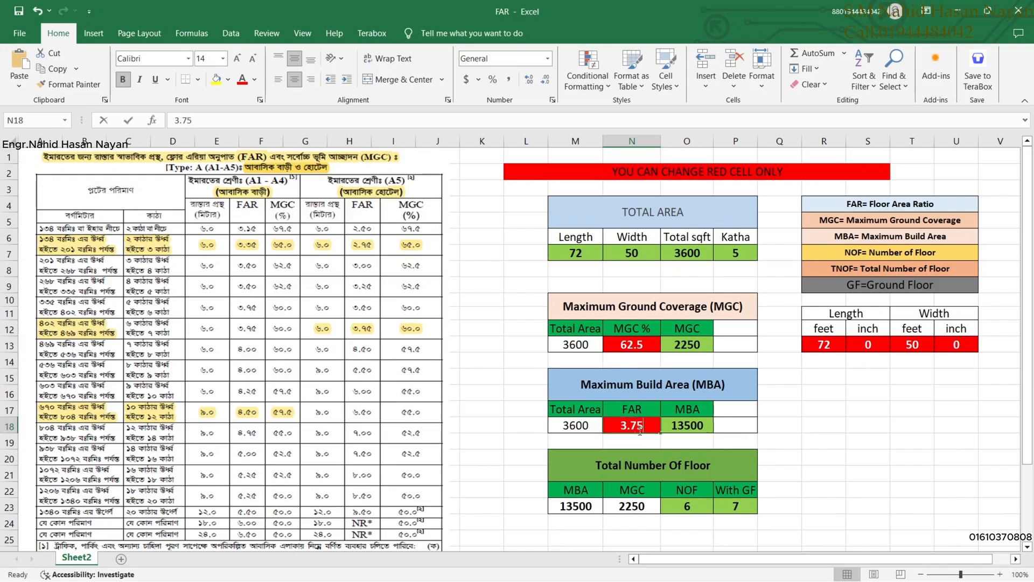
pyautogui.press('BackSpace')
pyautogui.press('BackSpace')
pyautogui.write('50')
pyautogui.press('Return')
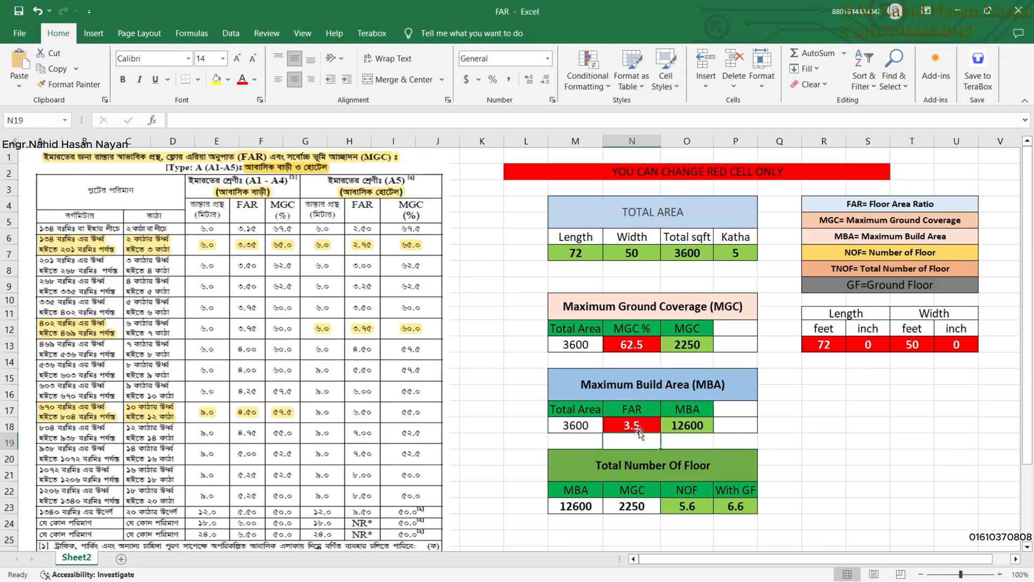
pyautogui.scroll(-3, 700, 484)
pyautogui.scroll(2, 700, 484)
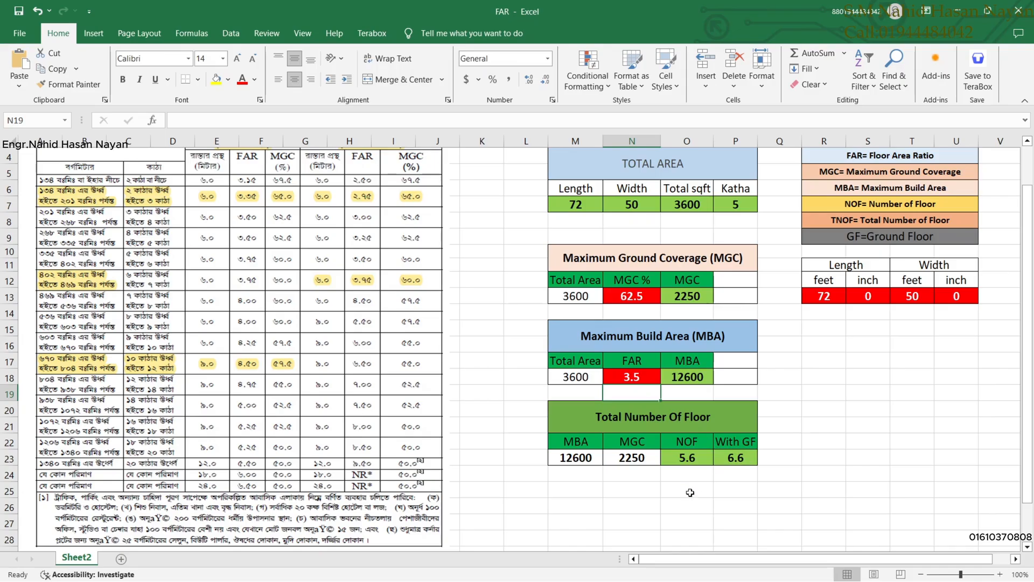
pyautogui.scroll(1, 576, 443)
# Enter 100 ft as the plot length in R13 and 70 ft as the width in T13.
pyautogui.scroll(-1, 576, 439)
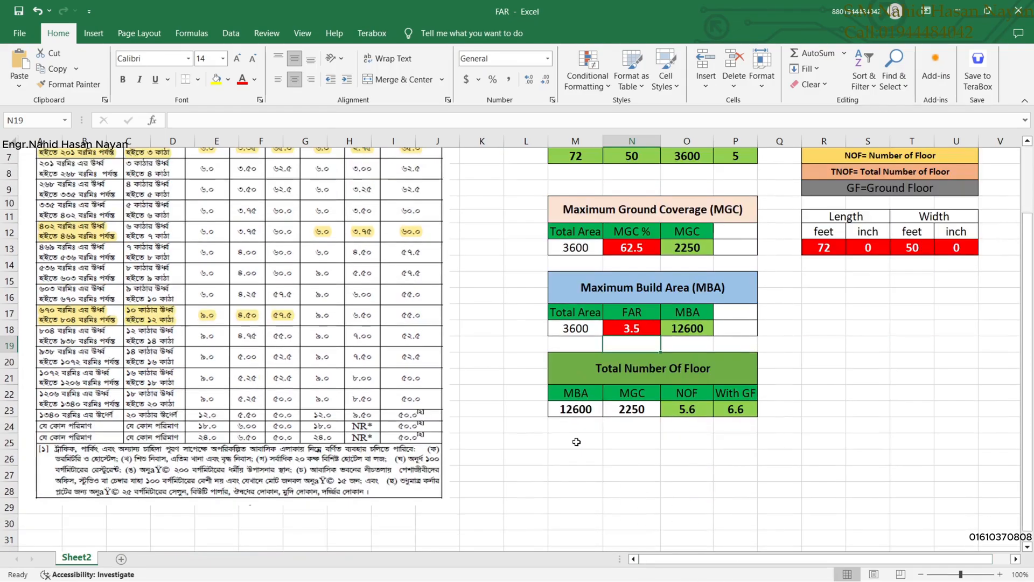
pyautogui.scroll(2, 577, 441)
pyautogui.scroll(-2, 570, 440)
pyautogui.scroll(2, 570, 440)
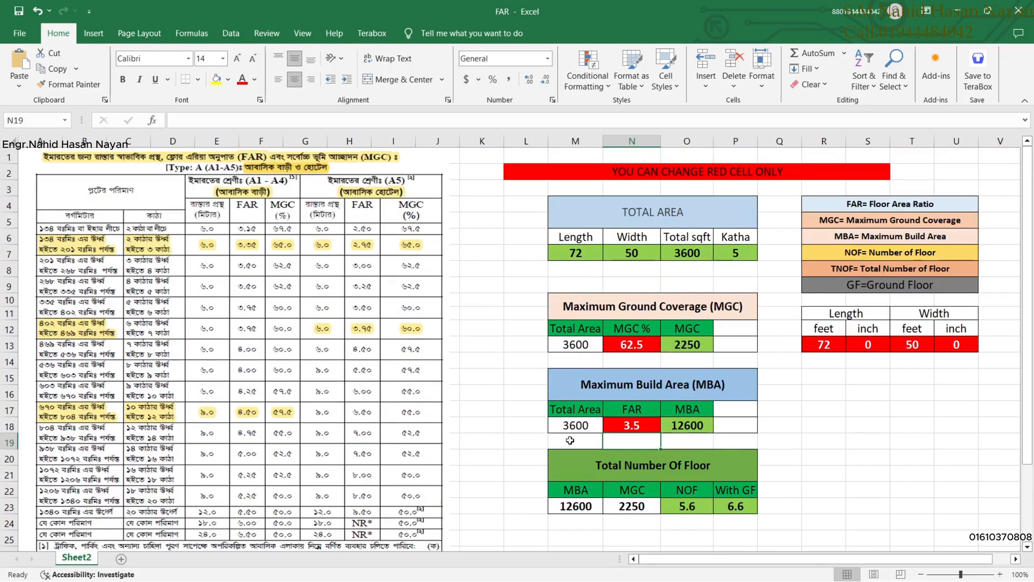
pyautogui.click(820, 347)
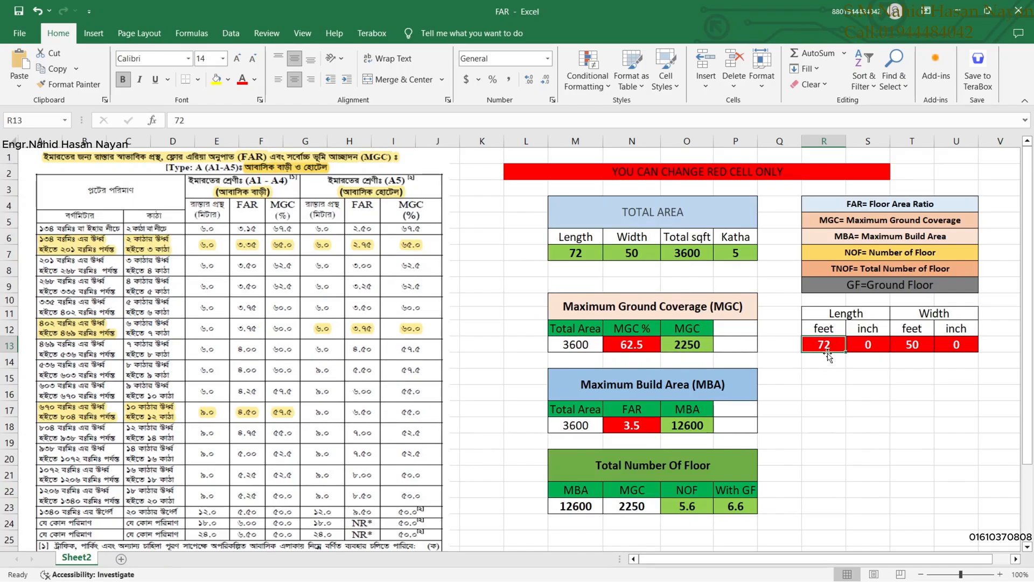
pyautogui.write('100')
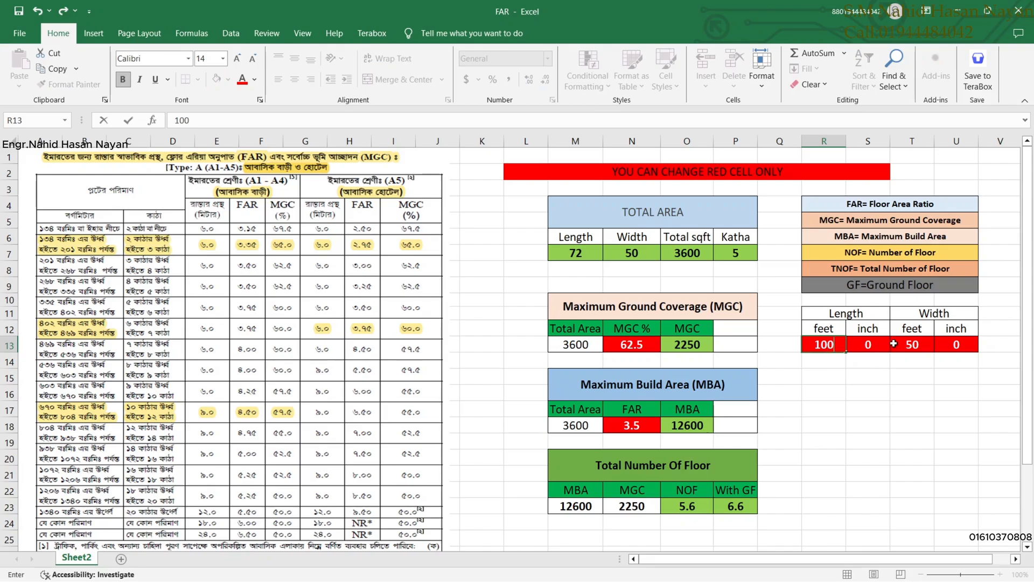
pyautogui.click(915, 346)
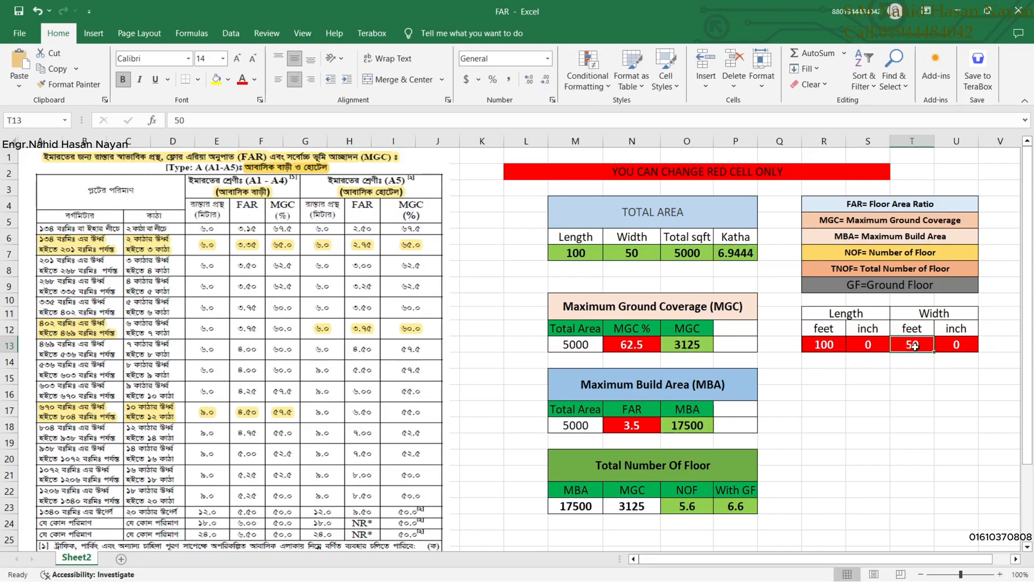
pyautogui.write('70')
pyautogui.press('Return')
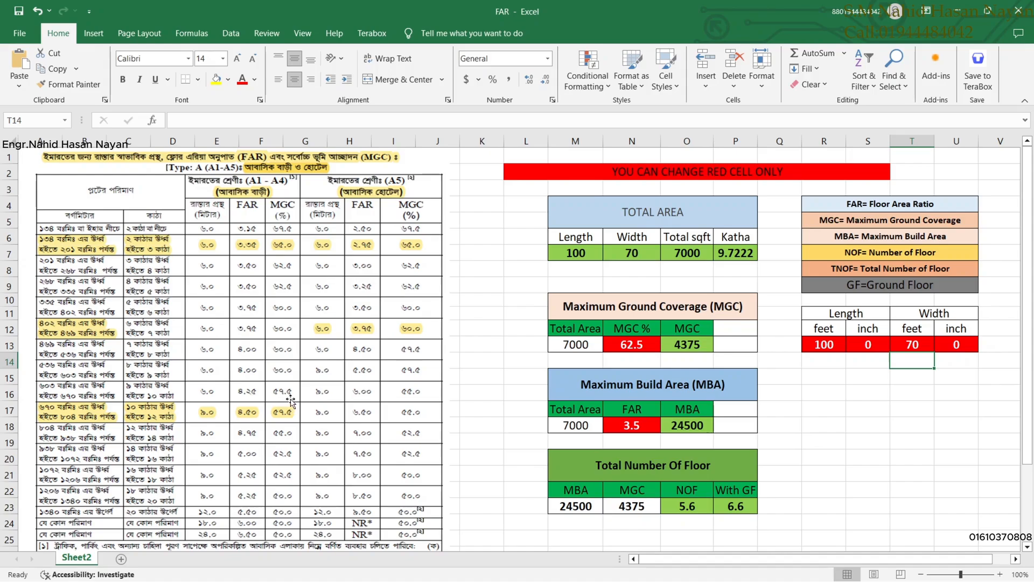
# Enter 57.5 as the MGC percentage in N13 and 4.25 as the FAR in N18.
pyautogui.click(632, 348)
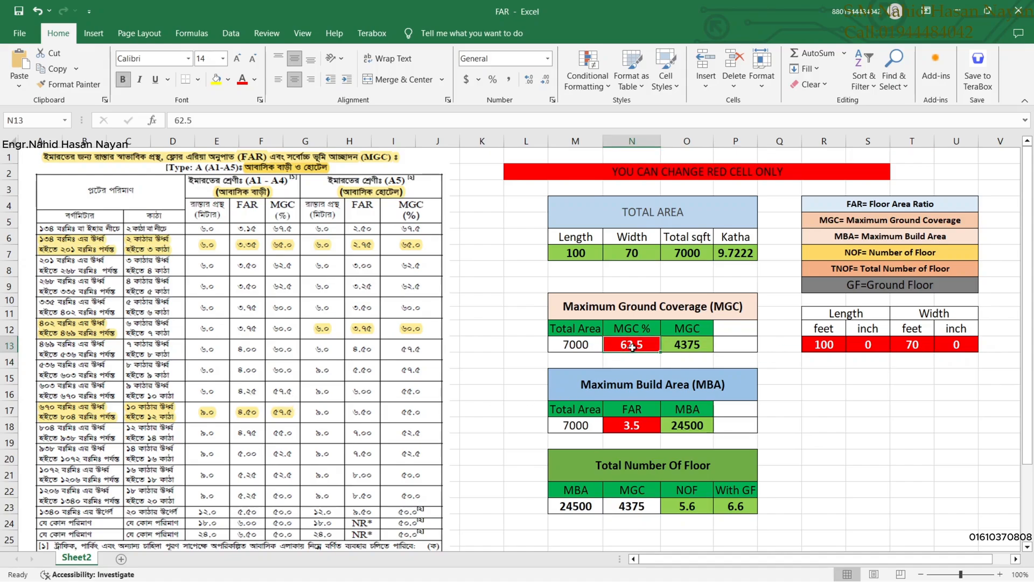
pyautogui.write('57.5')
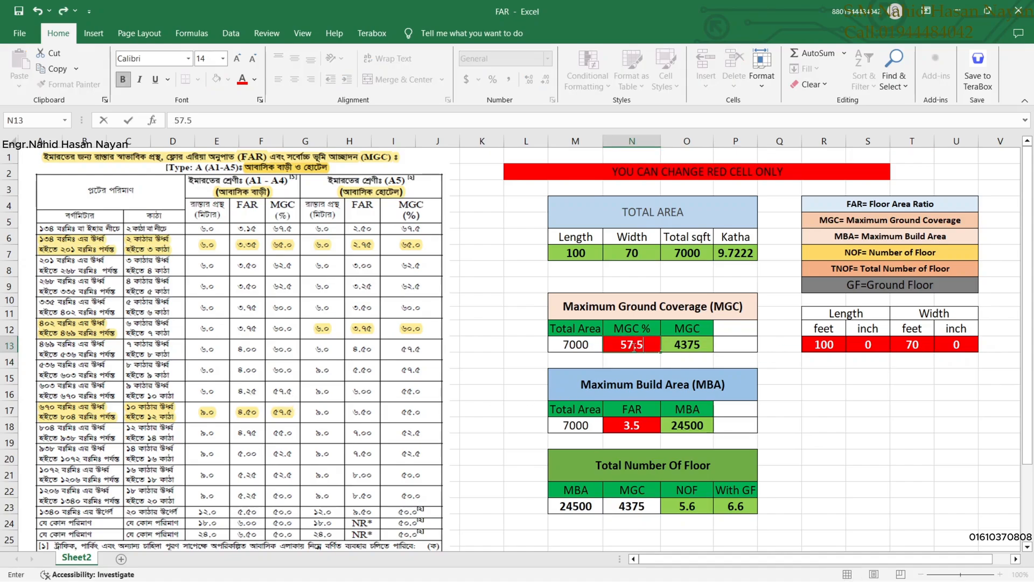
pyautogui.press('Return')
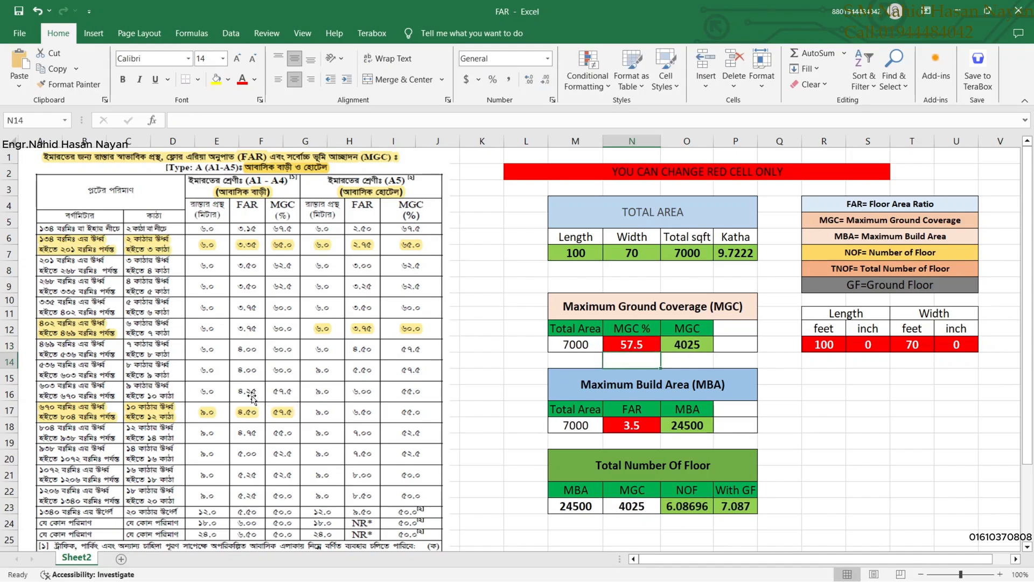
pyautogui.click(638, 426)
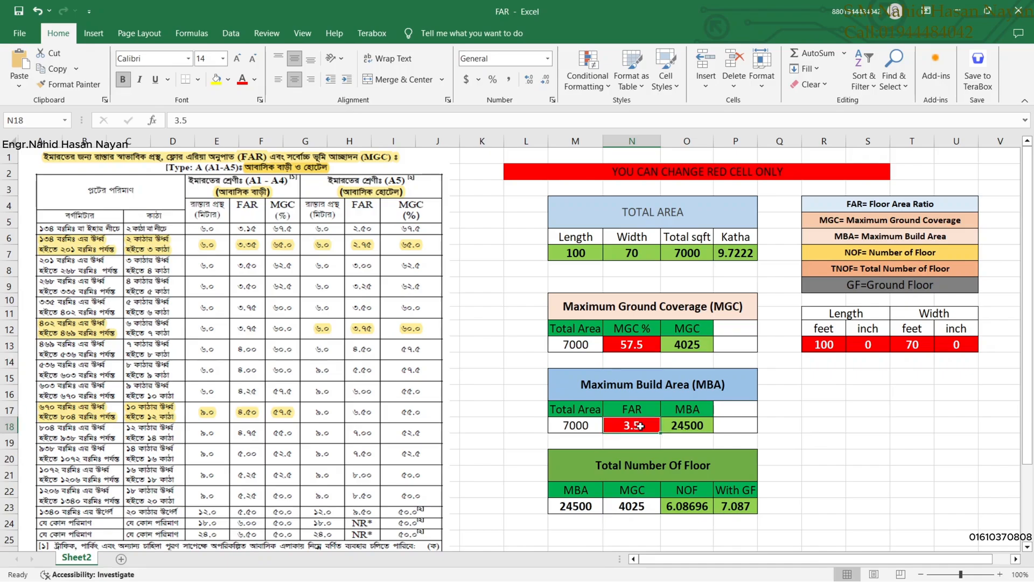
pyautogui.write('4.25')
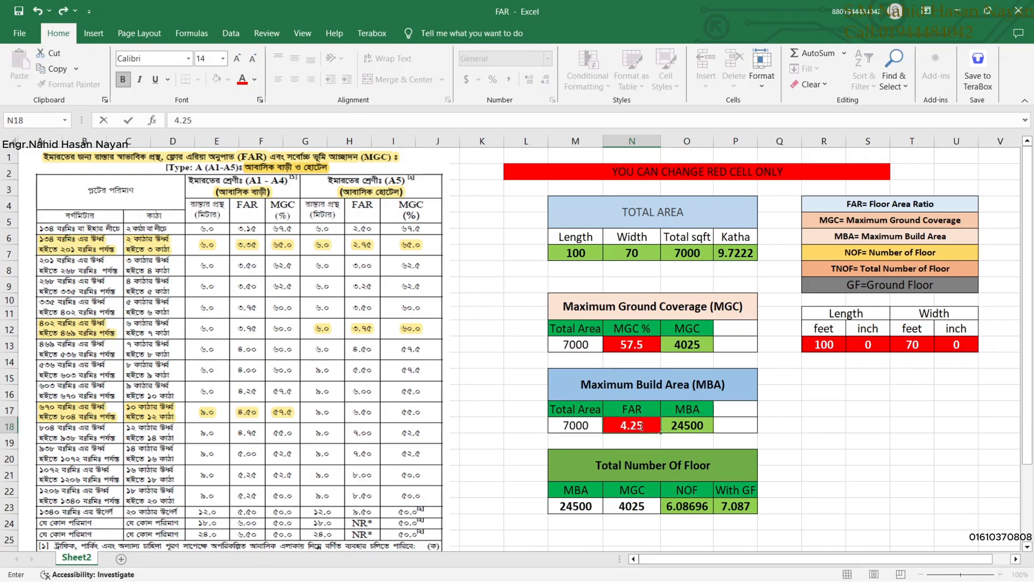
pyautogui.press('Return')
pyautogui.scroll(-1, 695, 504)
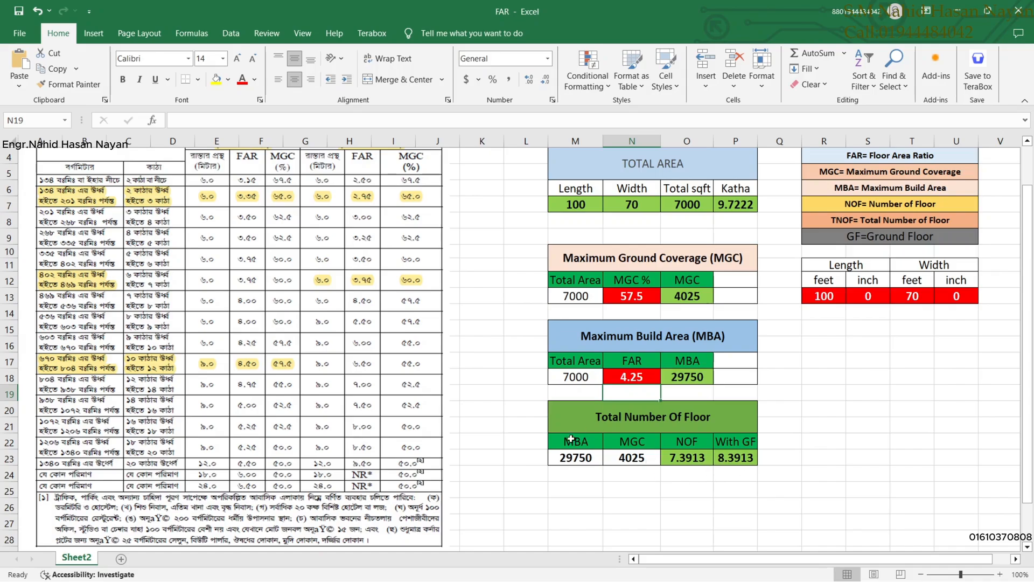
# Minimize Excel, bring the CLASS 031 drawing forward in AutoCAD and zoom around the plot.
pyautogui.click(965, 10)
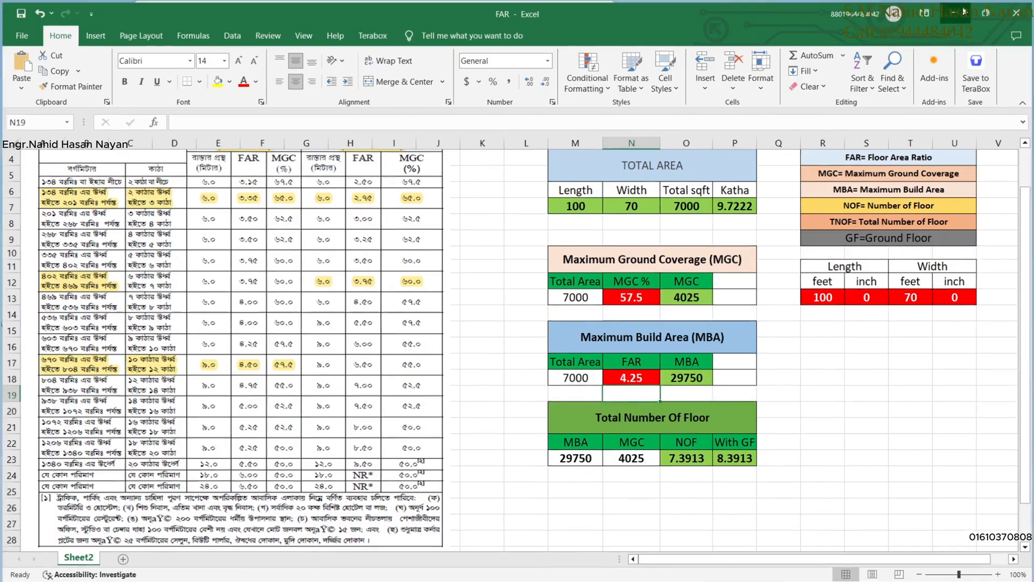
pyautogui.moveTo(685, 580)
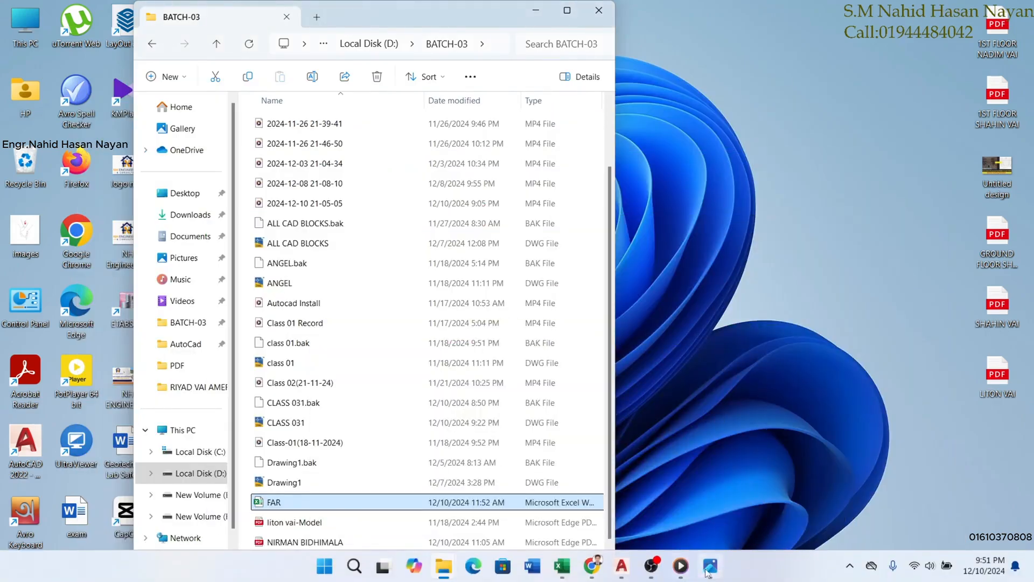
pyautogui.moveTo(649, 574)
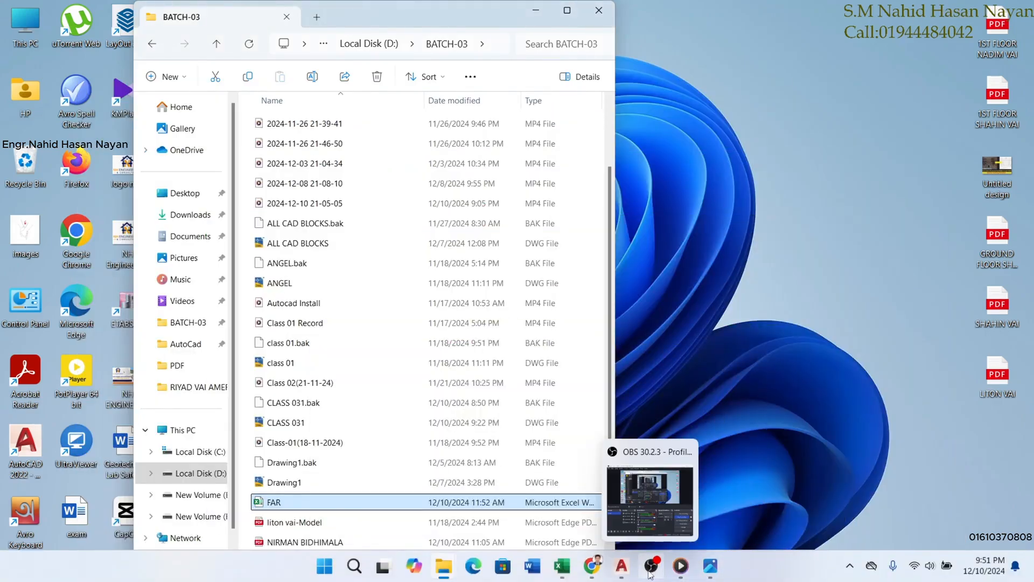
pyautogui.click(622, 566)
pyautogui.scroll(-5, 496, 328)
pyautogui.scroll(4, 542, 333)
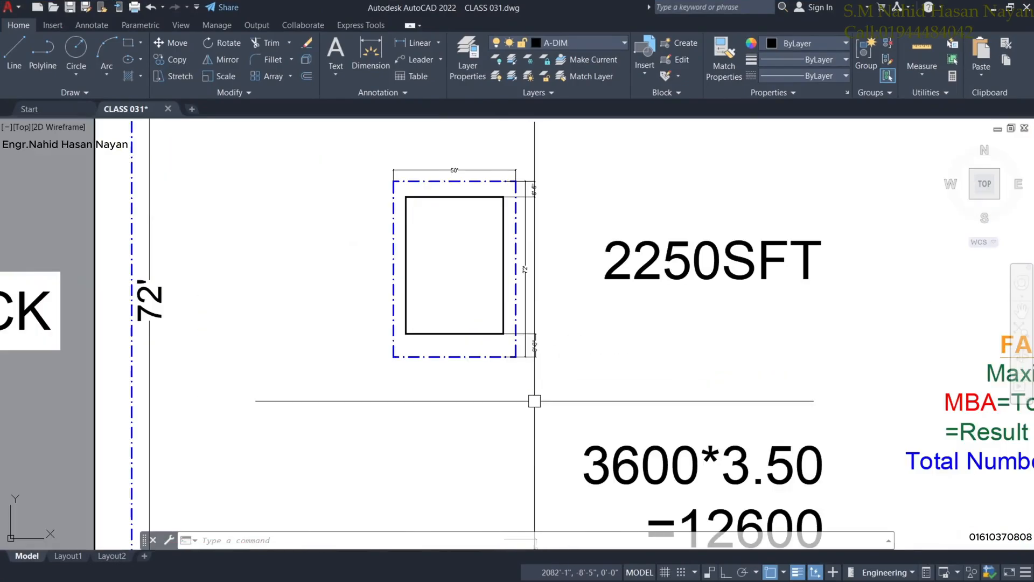
pyautogui.scroll(-4, 610, 388)
pyautogui.scroll(4, 644, 429)
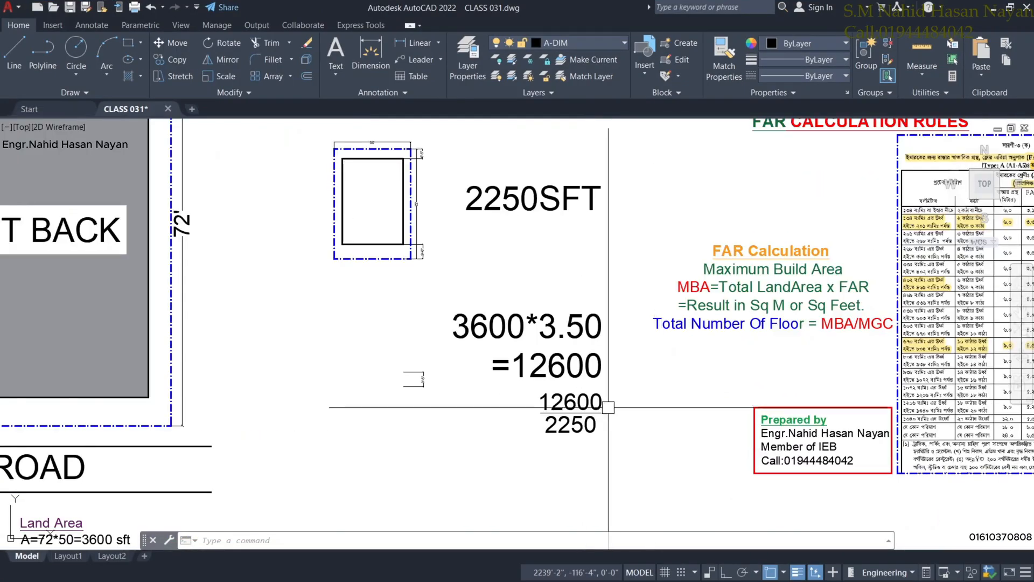
pyautogui.scroll(-4, 575, 402)
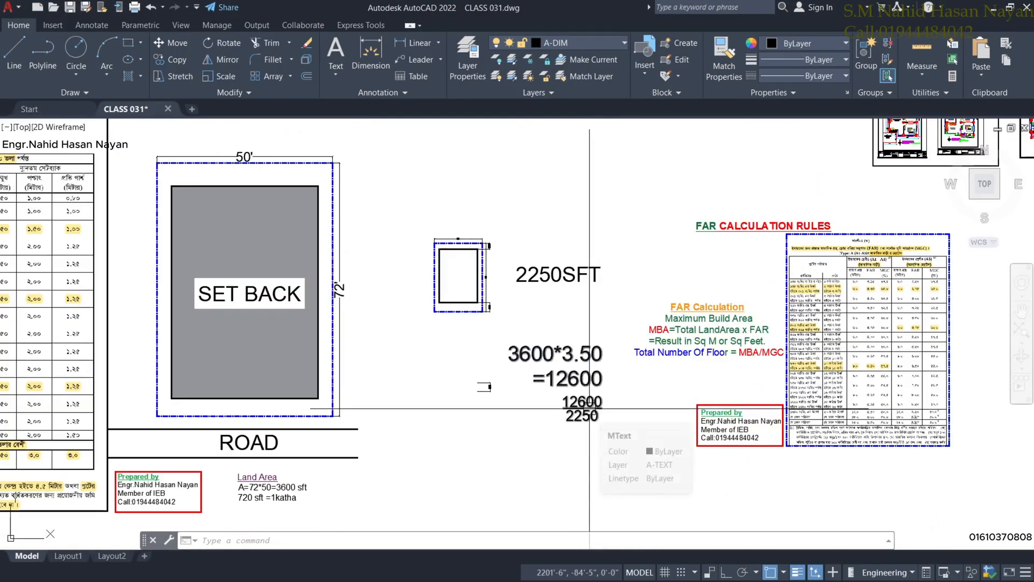
pyautogui.scroll(2, 590, 408)
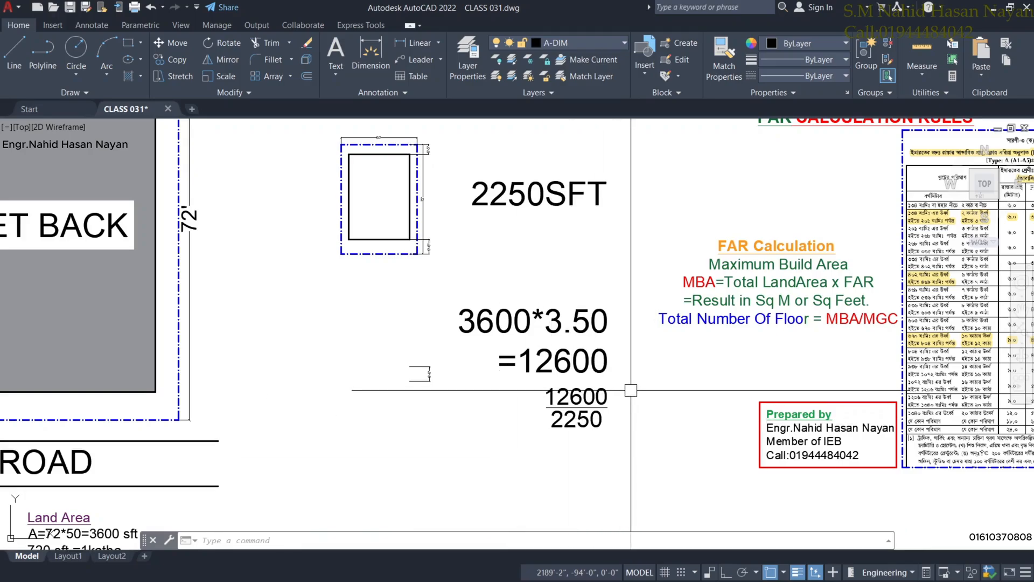
pyautogui.scroll(3, 237, 146)
# Draw a horizontal line below the building with Ortho on.
pyautogui.click(14, 51)
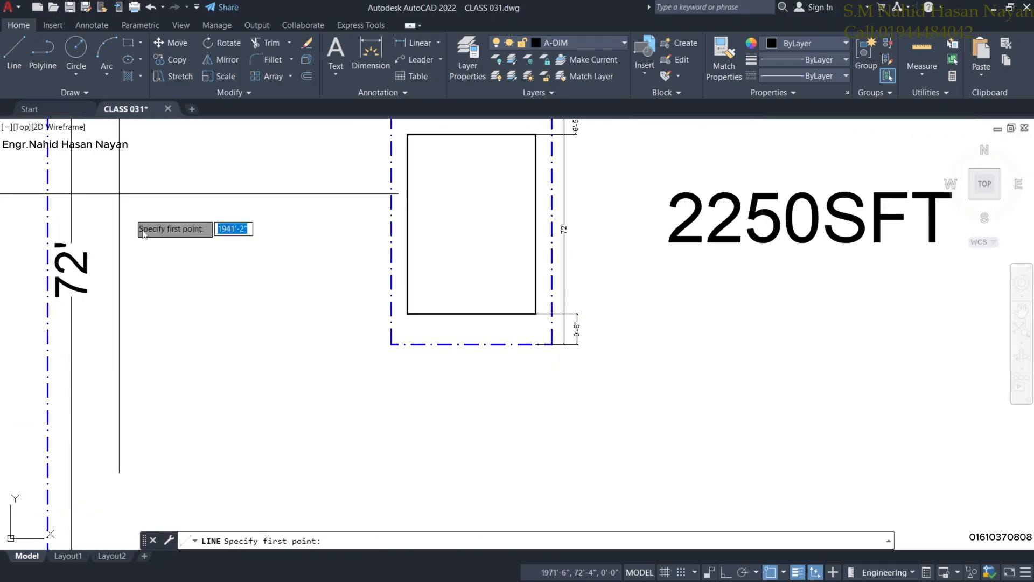
pyautogui.moveTo(407, 411); pyautogui.dragTo(401, 397, button='middle')
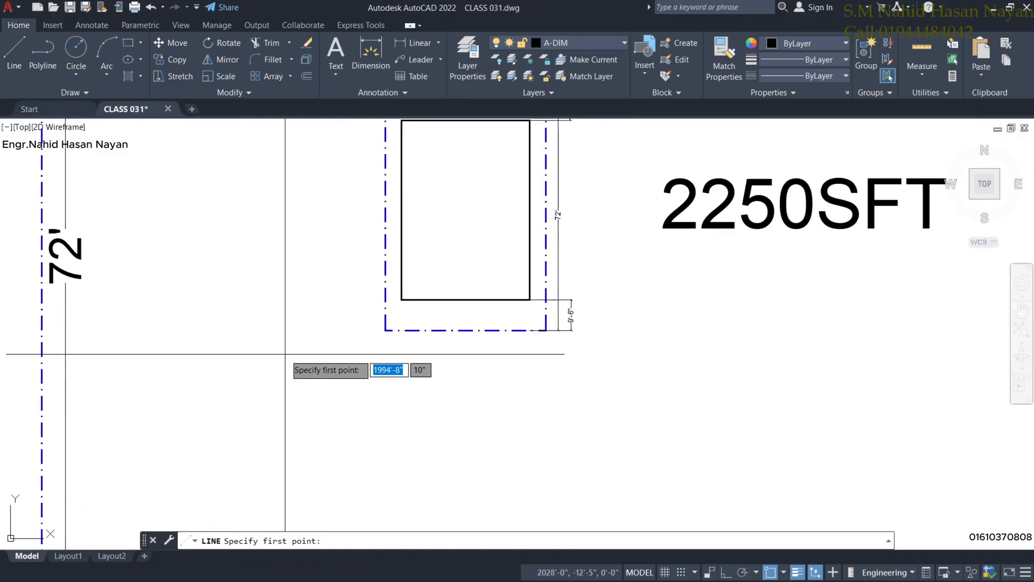
pyautogui.click(285, 352)
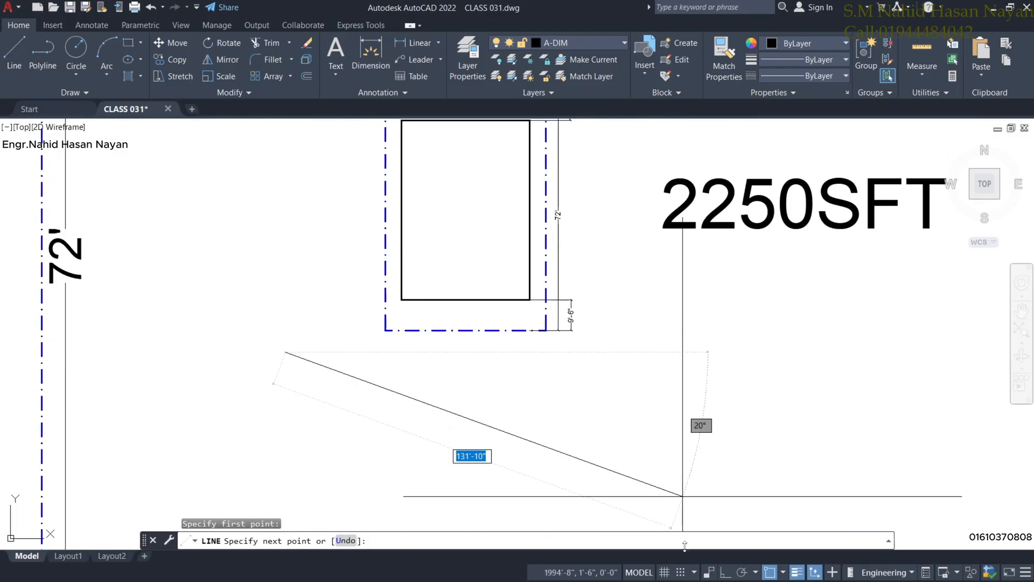
pyautogui.press('F8')
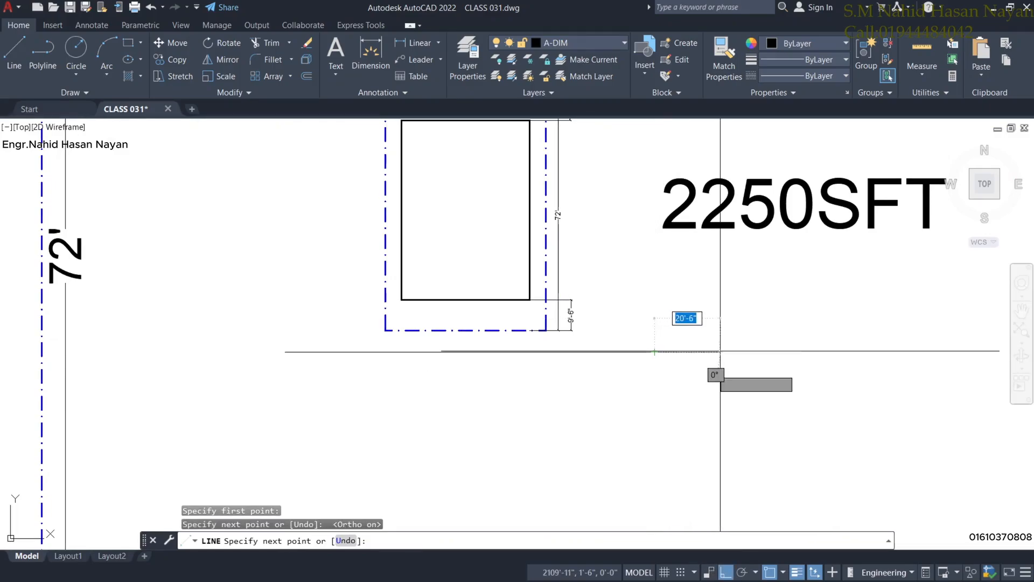
pyautogui.rightClick(719, 327)
pyautogui.click(753, 336)
# Copy the horizontal line to a parallel position just below it.
pyautogui.click(575, 352)
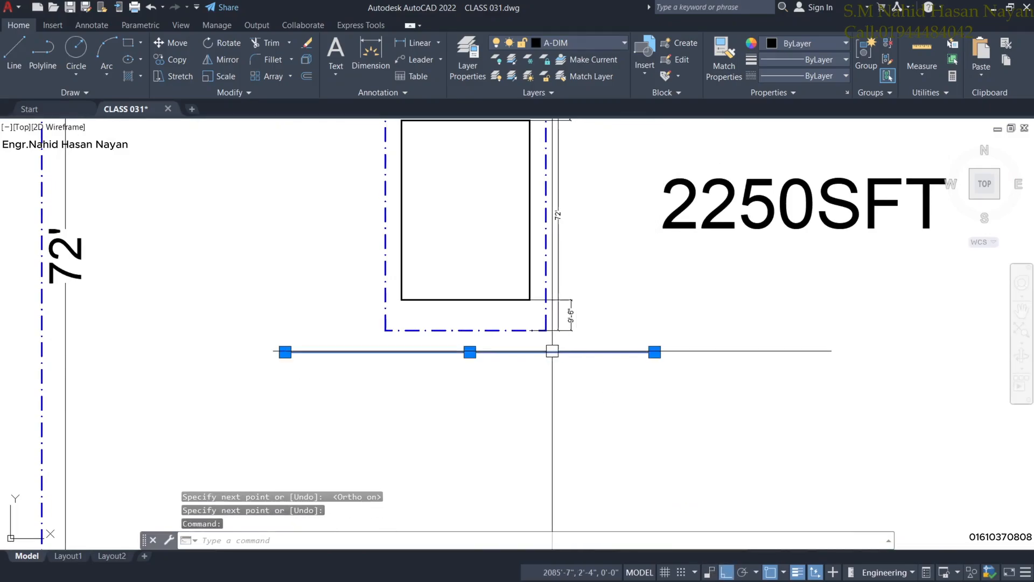
pyautogui.click(156, 58)
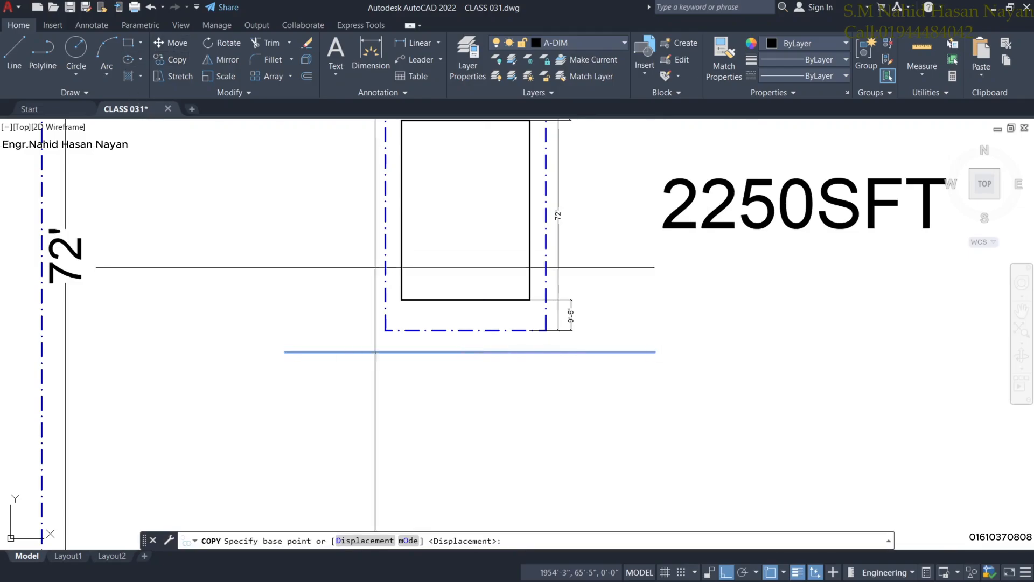
pyautogui.click(457, 352)
pyautogui.click(463, 384)
pyautogui.scroll(2, 516, 396)
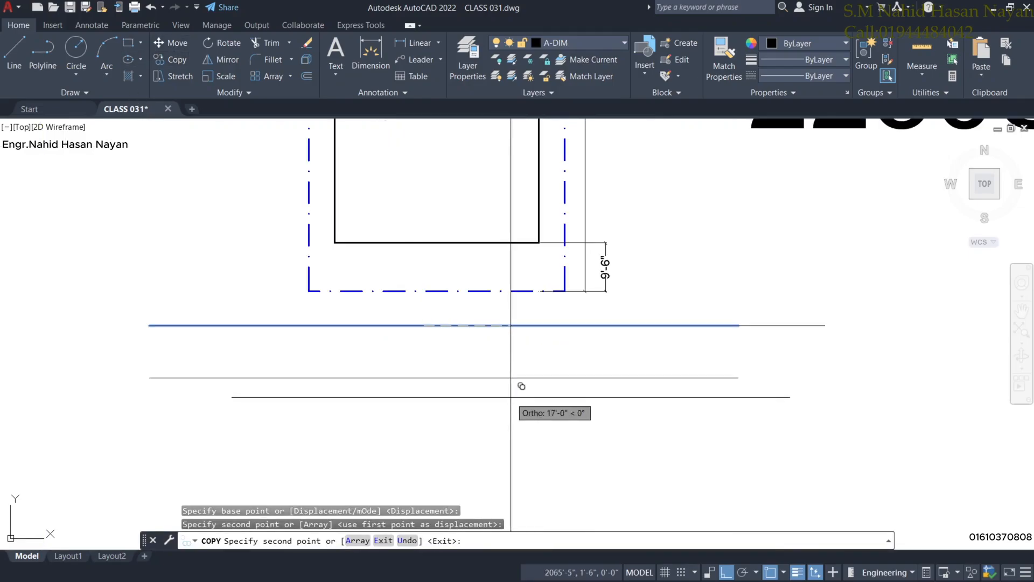
pyautogui.press('Escape')
# Put both road lines on the A-Wall layer.
pyautogui.click(566, 415)
pyautogui.click(531, 307)
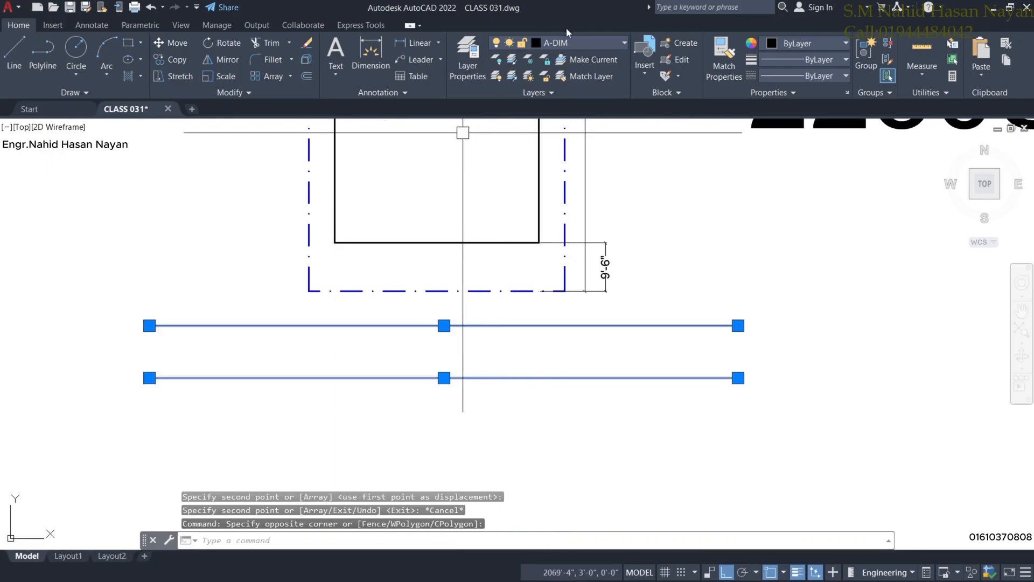
pyautogui.click(572, 43)
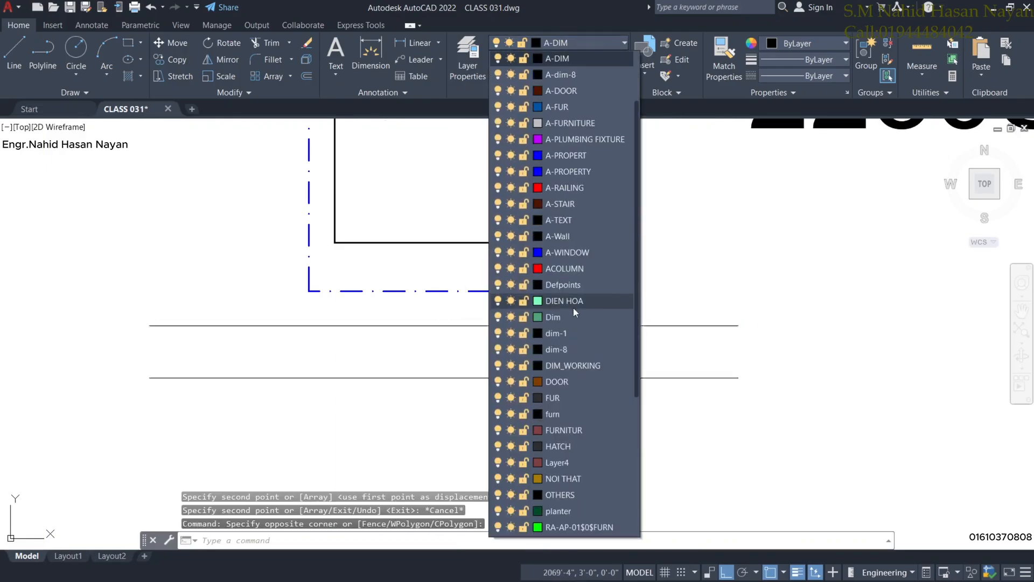
pyautogui.click(579, 239)
pyautogui.scroll(-2, 604, 329)
pyautogui.press('Escape')
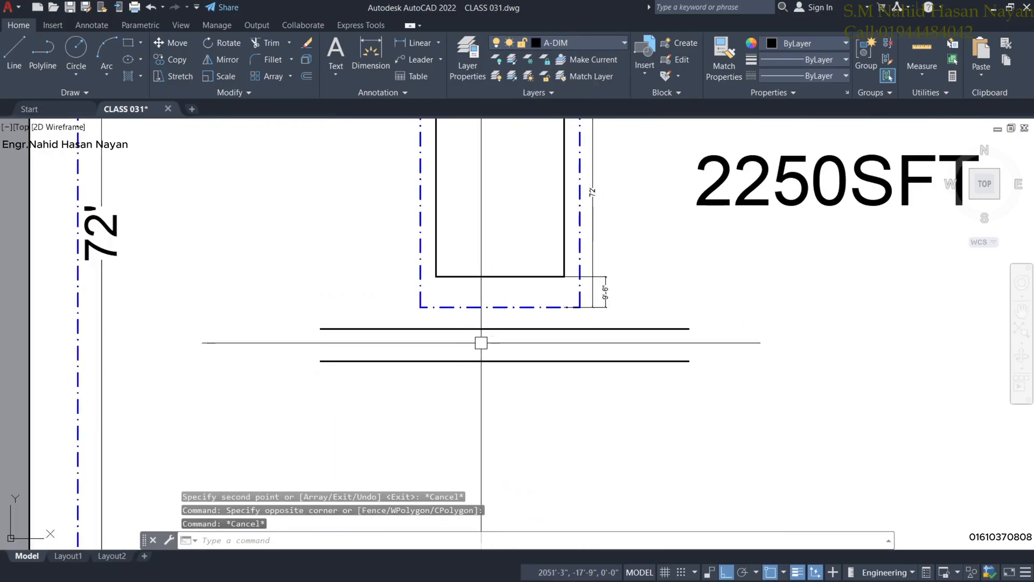
pyautogui.scroll(-2, 481, 342)
pyautogui.scroll(-4, 467, 345)
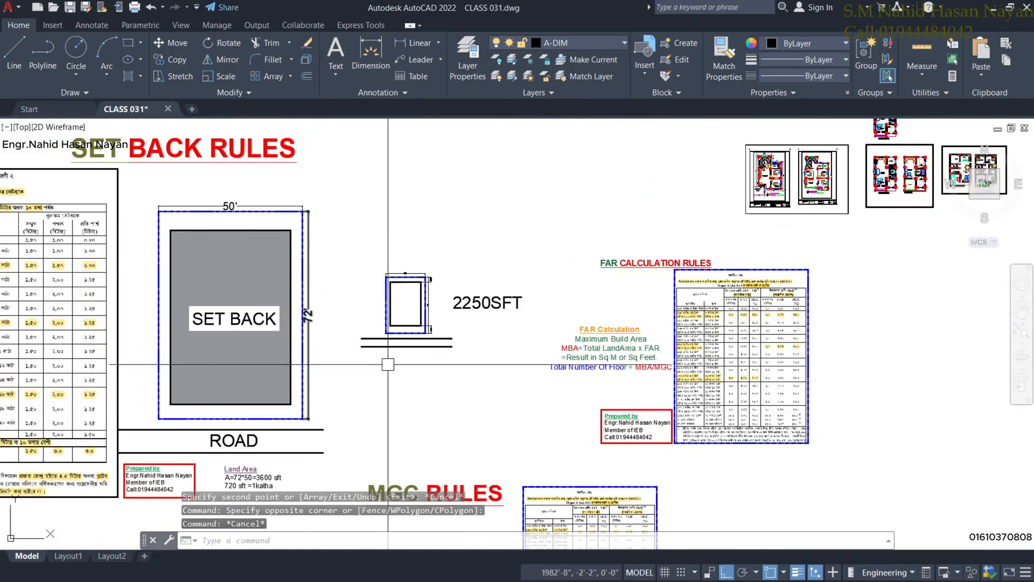
pyautogui.scroll(2, 395, 358)
# Draw a vertical line linking the two road lines, then start a new line at the road's midpoint.
pyautogui.moveTo(395, 358); pyautogui.dragTo(393, 343, button='middle')
pyautogui.scroll(5, 413, 321)
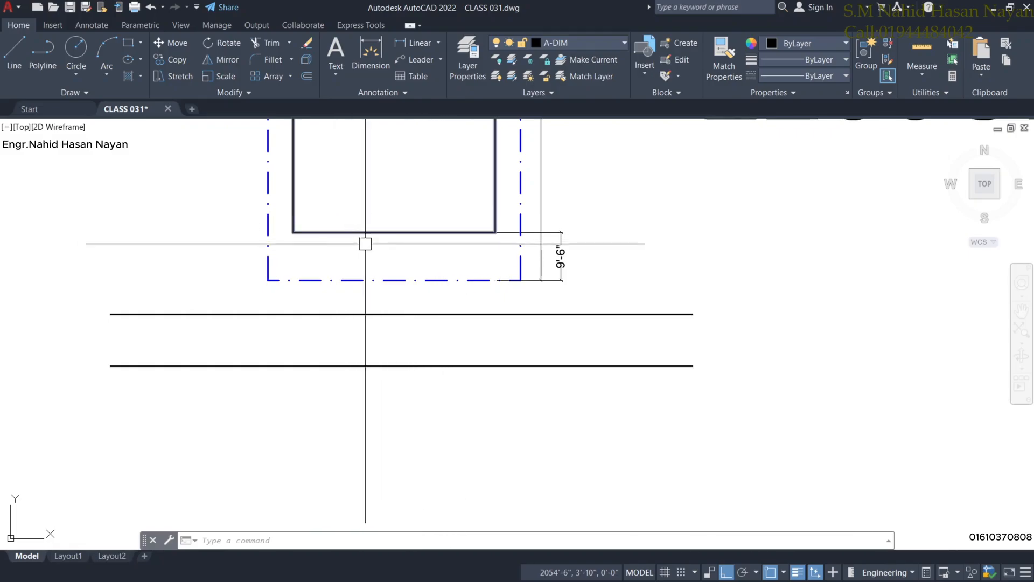
pyautogui.click(370, 48)
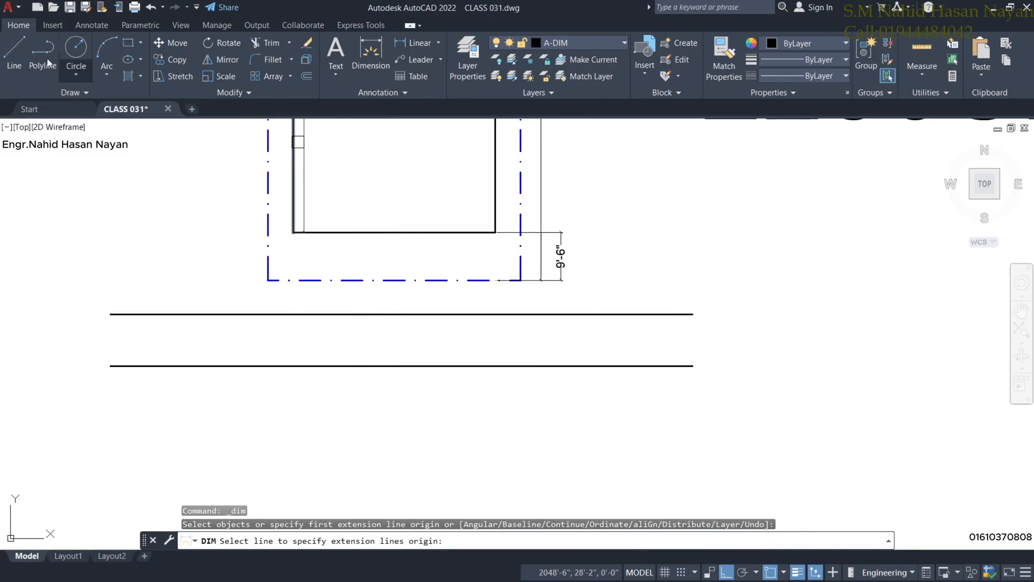
pyautogui.click(17, 67)
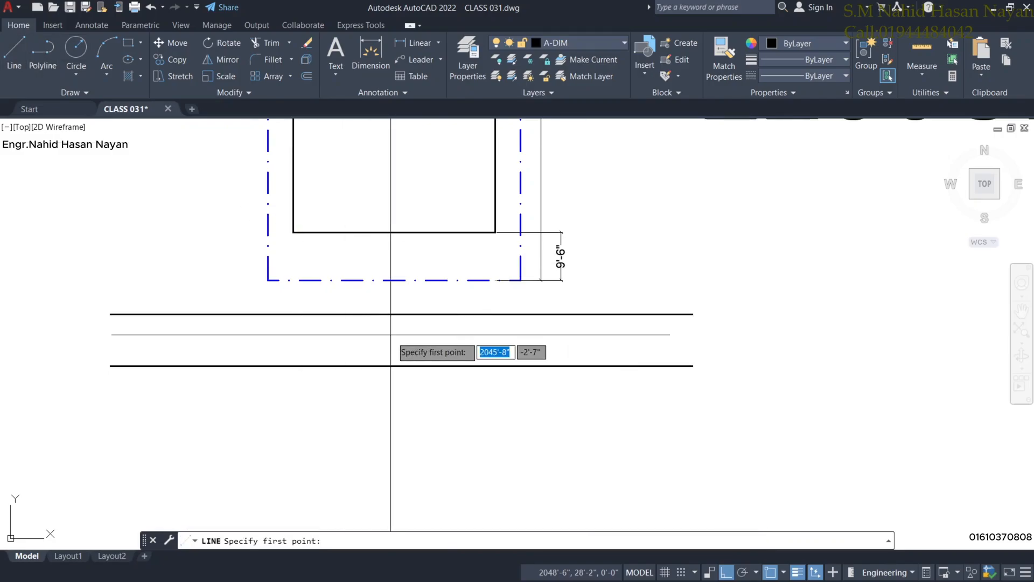
pyautogui.click(403, 366)
pyautogui.click(401, 314)
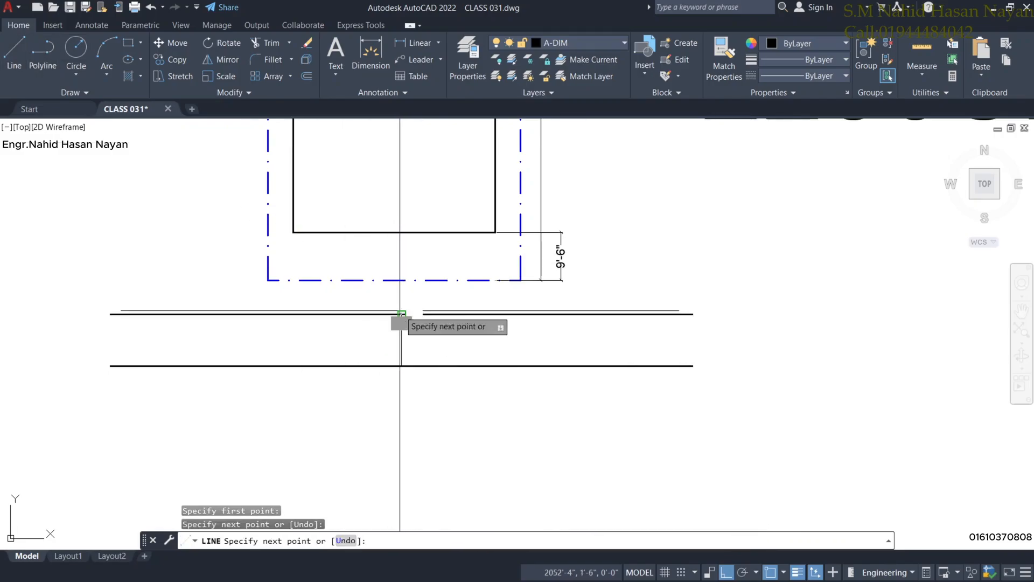
pyautogui.rightClick(449, 332)
pyautogui.click(476, 343)
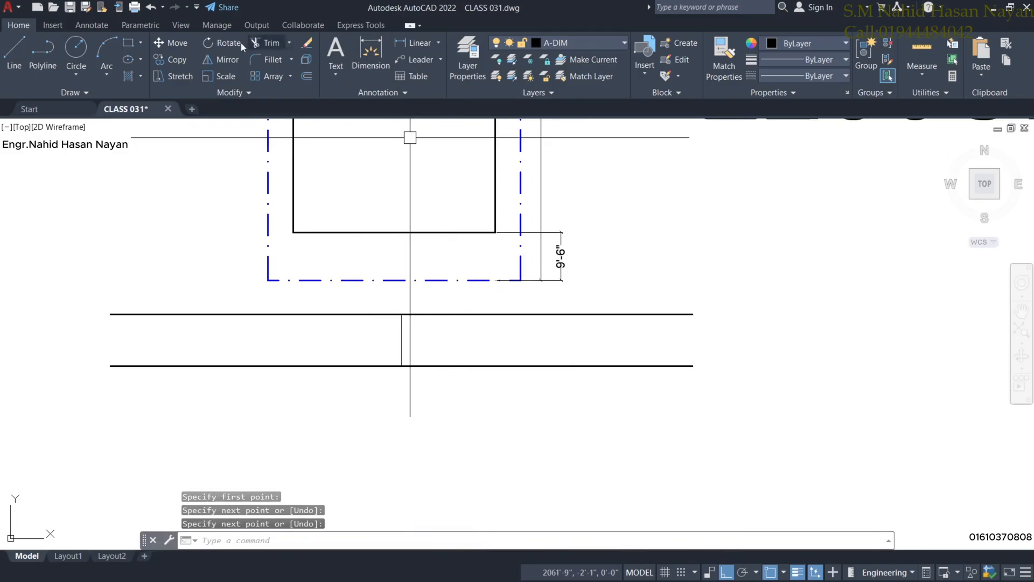
pyautogui.click(26, 67)
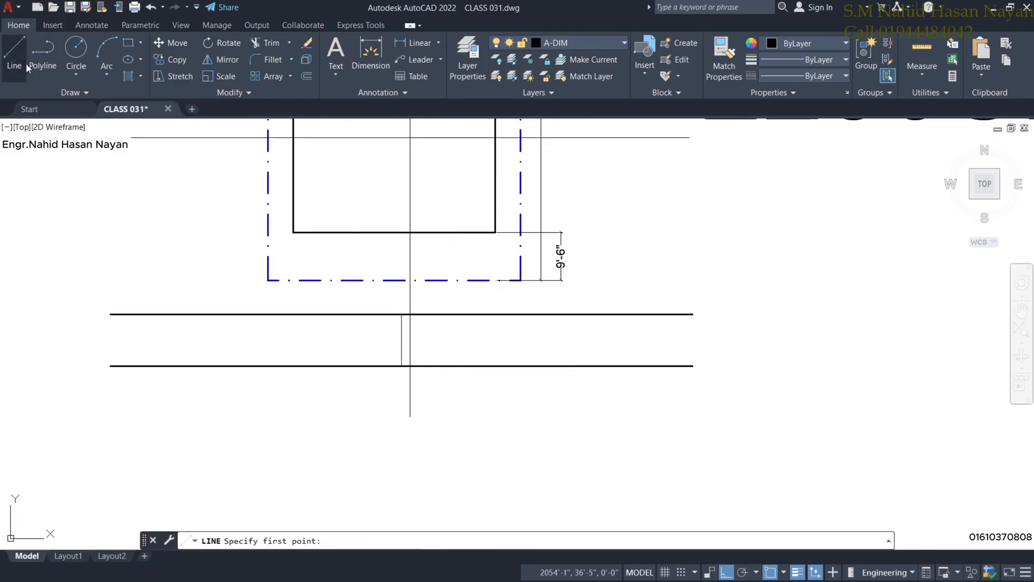
pyautogui.click(401, 339)
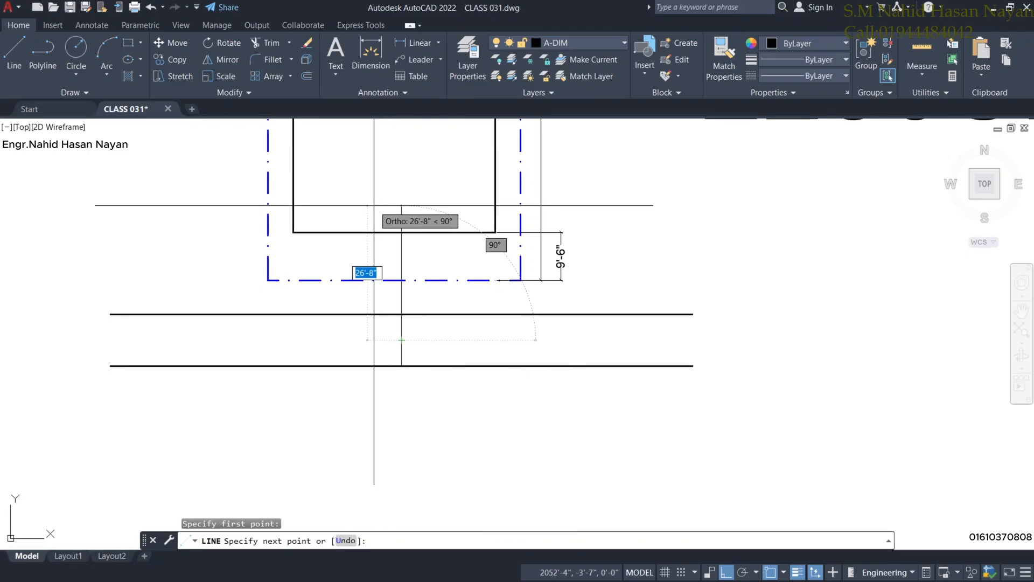
# Draw the line 15' straight up from the road centre.
pyautogui.scroll(2, 409, 220)
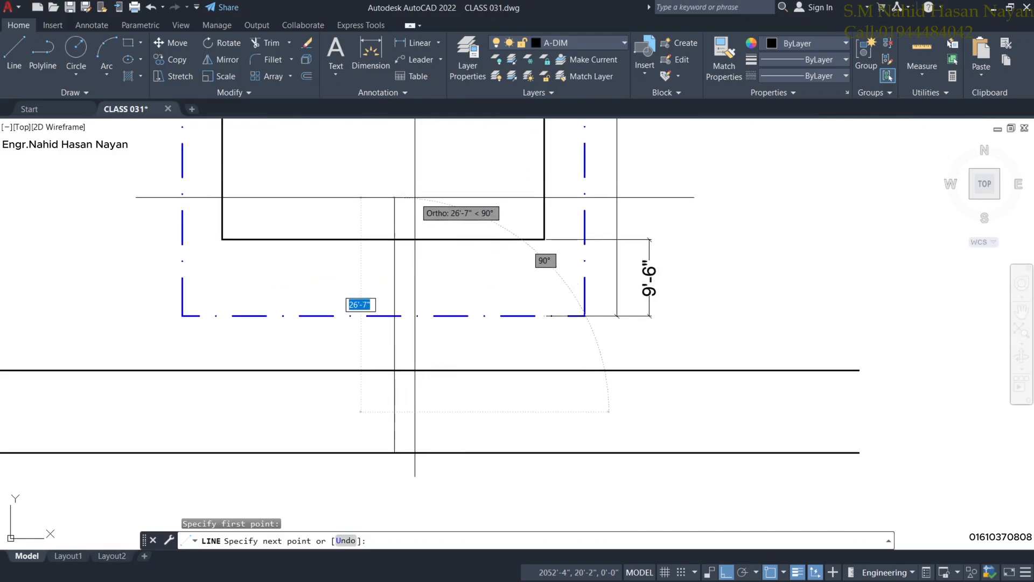
pyautogui.write("15'")
pyautogui.press('Return')
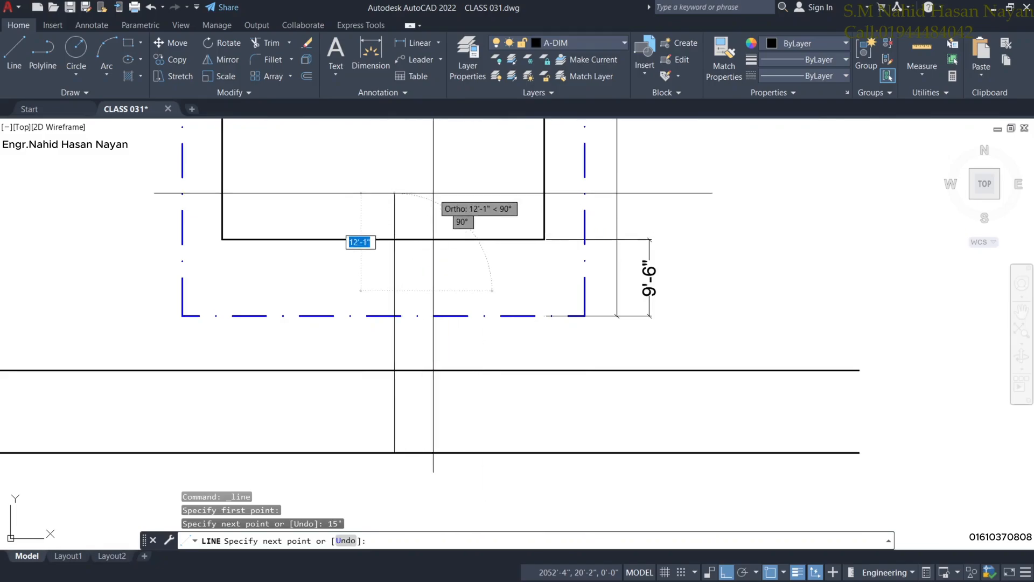
pyautogui.press('Escape')
# Crossing-select the road lines and move them up, nearer the plot.
pyautogui.moveTo(419, 354); pyautogui.dragTo(413, 335, button='middle')
pyautogui.click(450, 466)
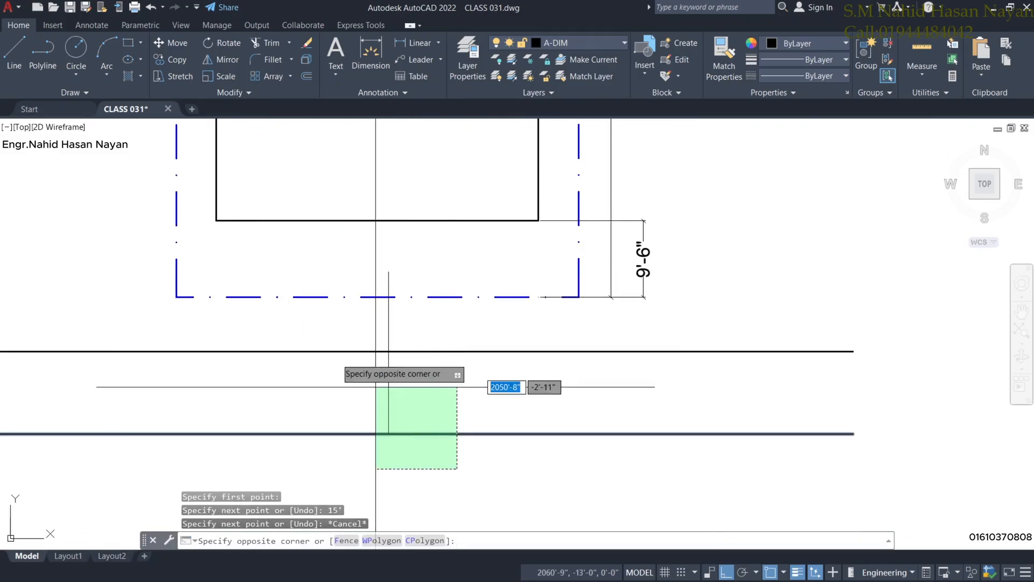
pyautogui.click(307, 342)
pyautogui.write('m')
pyautogui.press('Return')
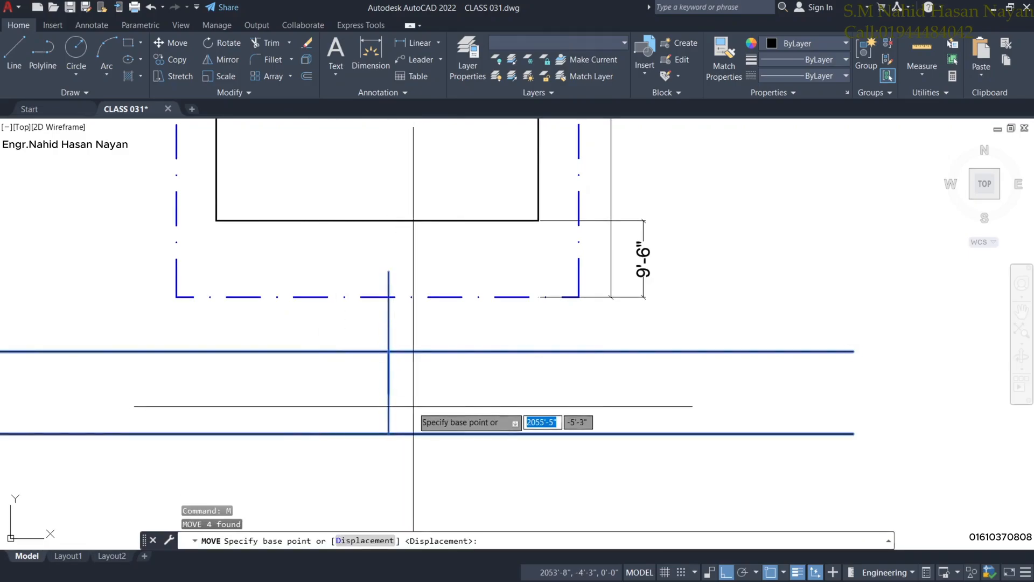
pyautogui.click(388, 434)
pyautogui.click(389, 393)
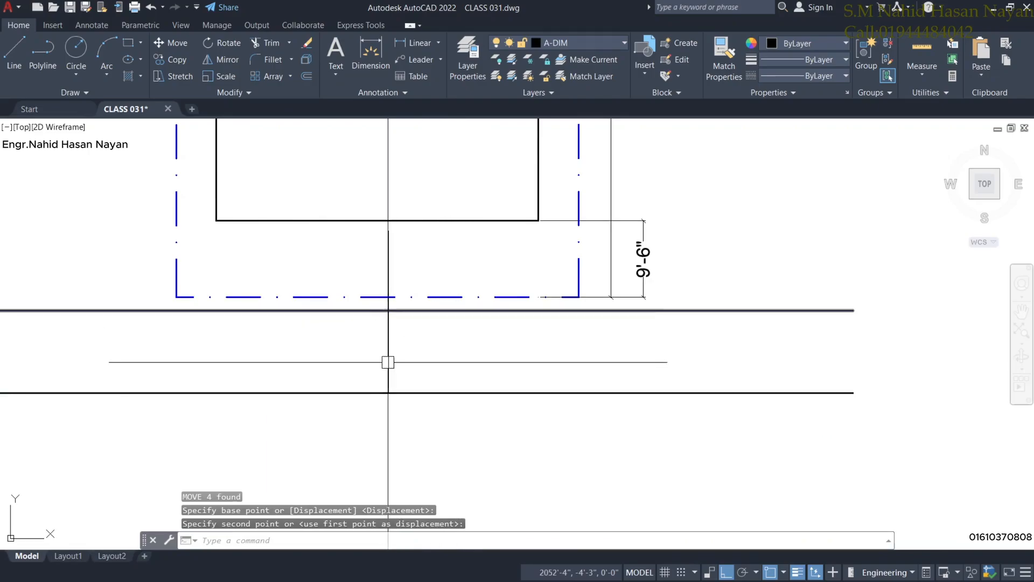
# Delete the short line across the road.
pyautogui.click(394, 377)
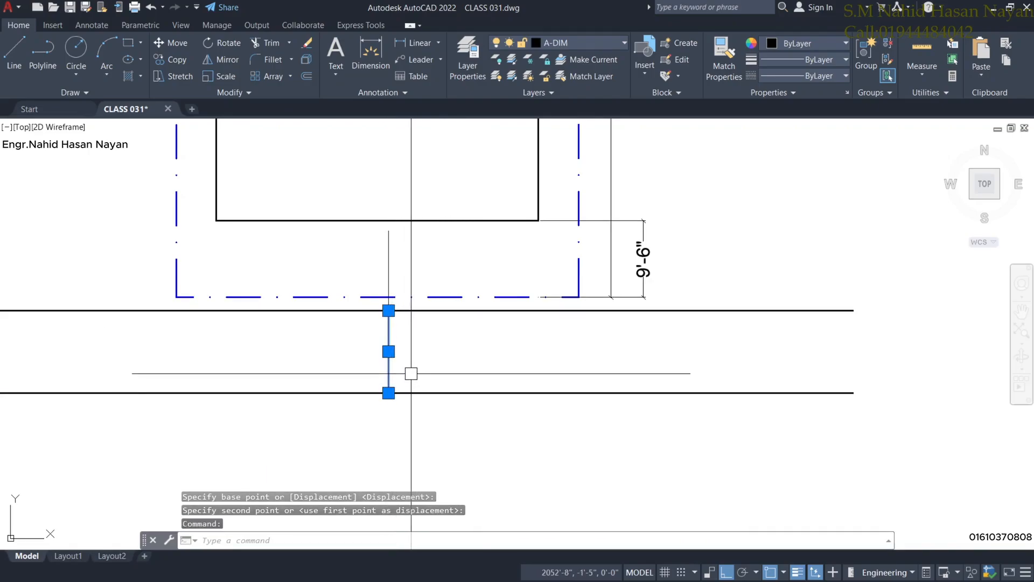
pyautogui.press('Delete')
pyautogui.scroll(2, 402, 254)
pyautogui.scroll(-2, 396, 254)
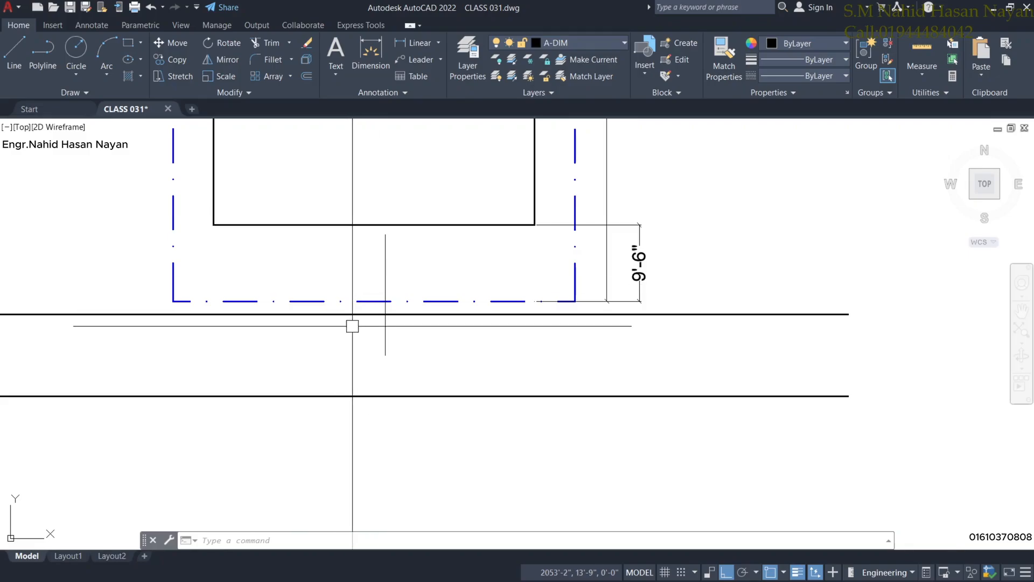
# Draw a 5' line upward from the plot's front boundary.
pyautogui.click(14, 54)
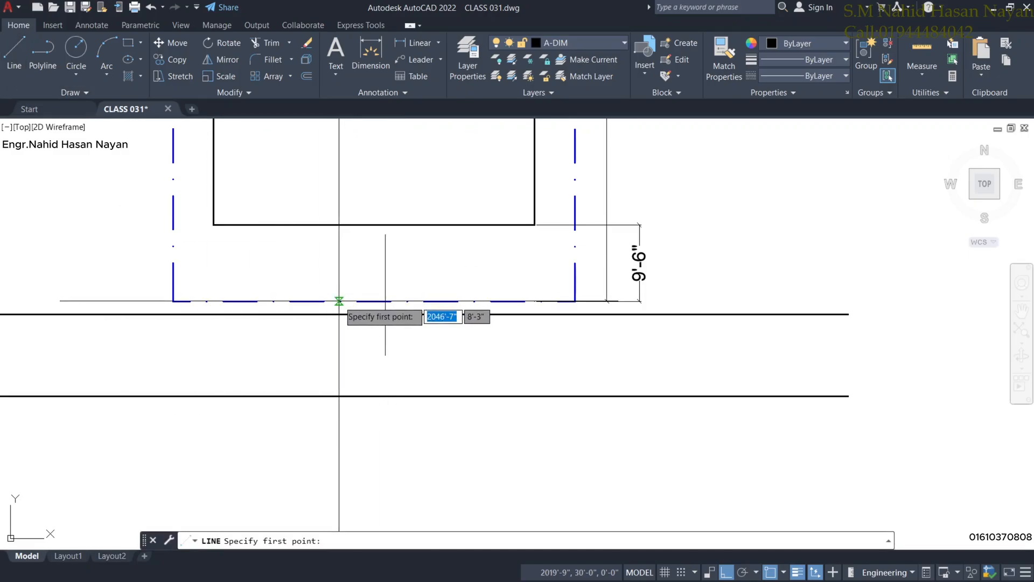
pyautogui.click(339, 300)
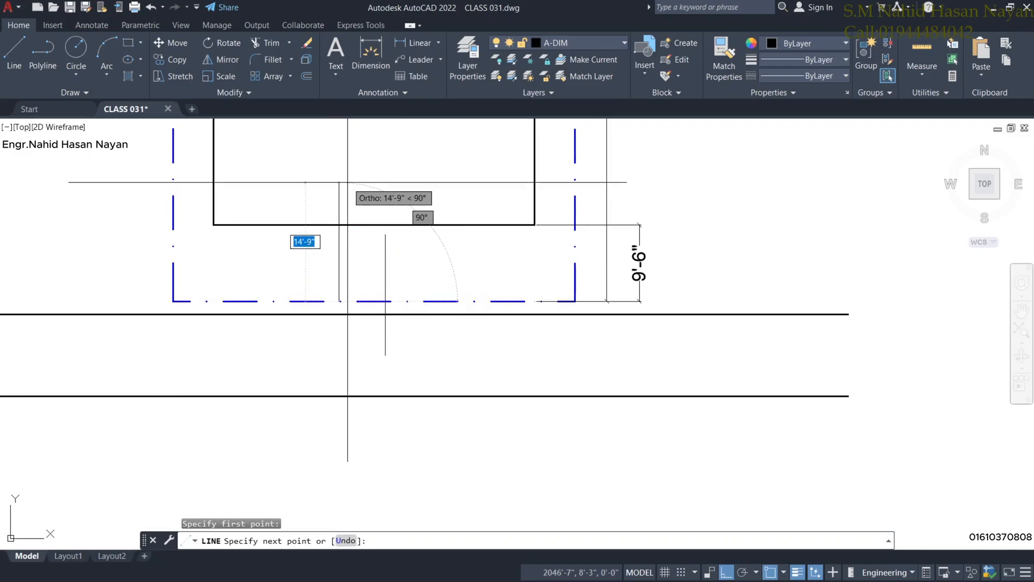
pyautogui.write("5'")
pyautogui.press('Return')
pyautogui.press('Return')
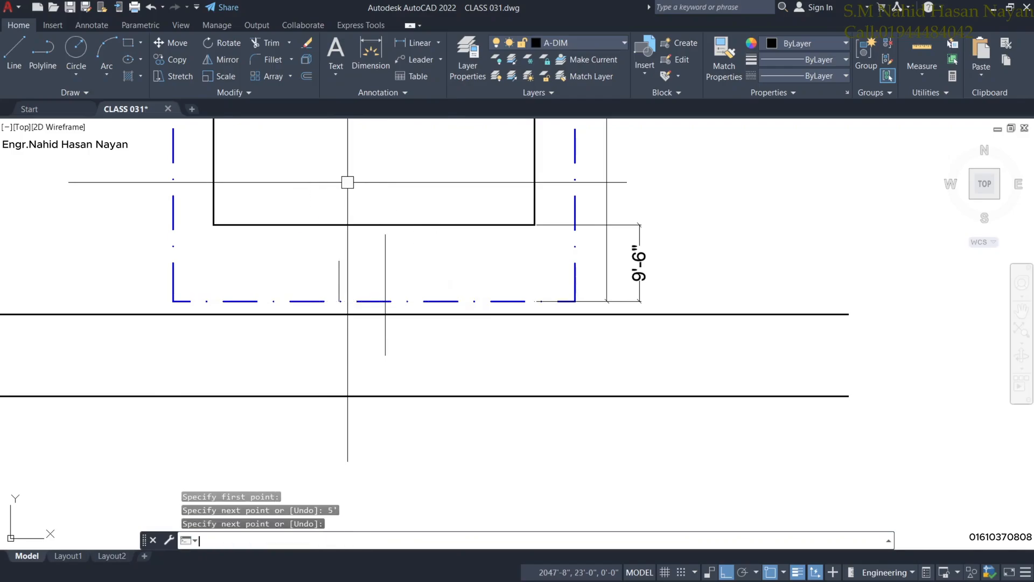
pyautogui.moveTo(386, 289); pyautogui.dragTo(387, 277, button='middle')
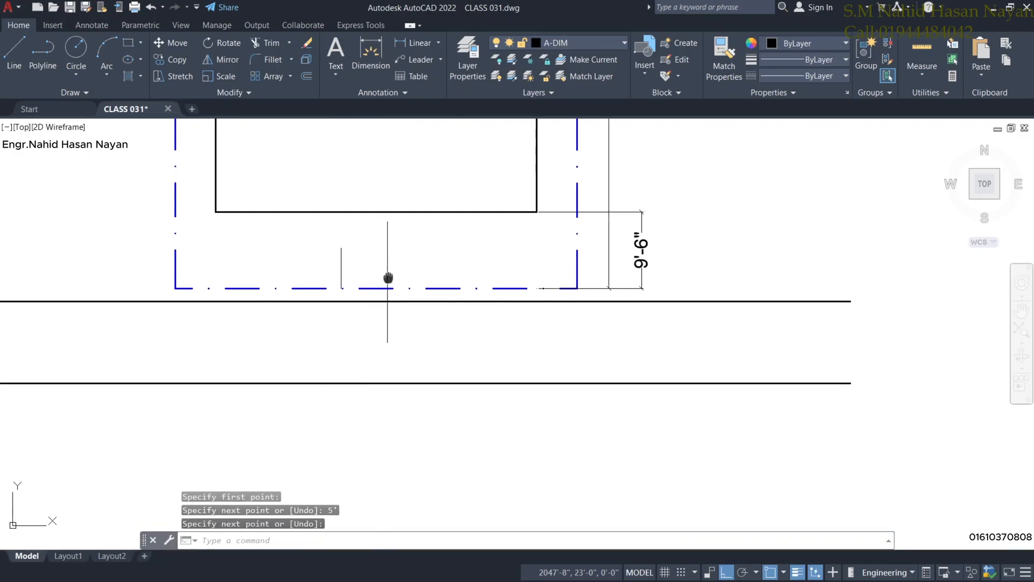
pyautogui.press('Return')
# Inspect the building's bottom edge and the vertical line, then pan to the plot front and road.
pyautogui.click(422, 211)
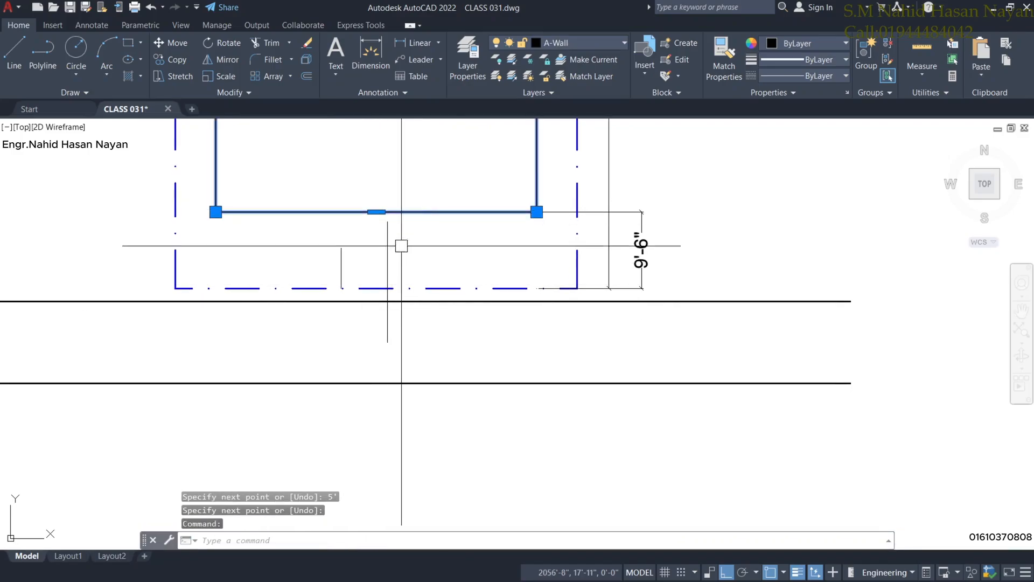
pyautogui.scroll(2, 401, 261)
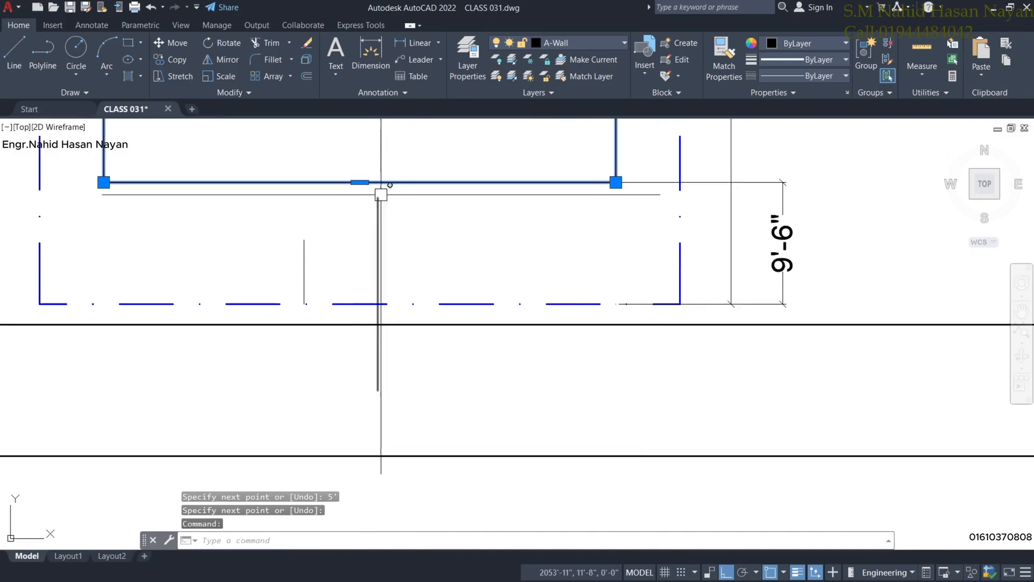
pyautogui.scroll(-2, 391, 226)
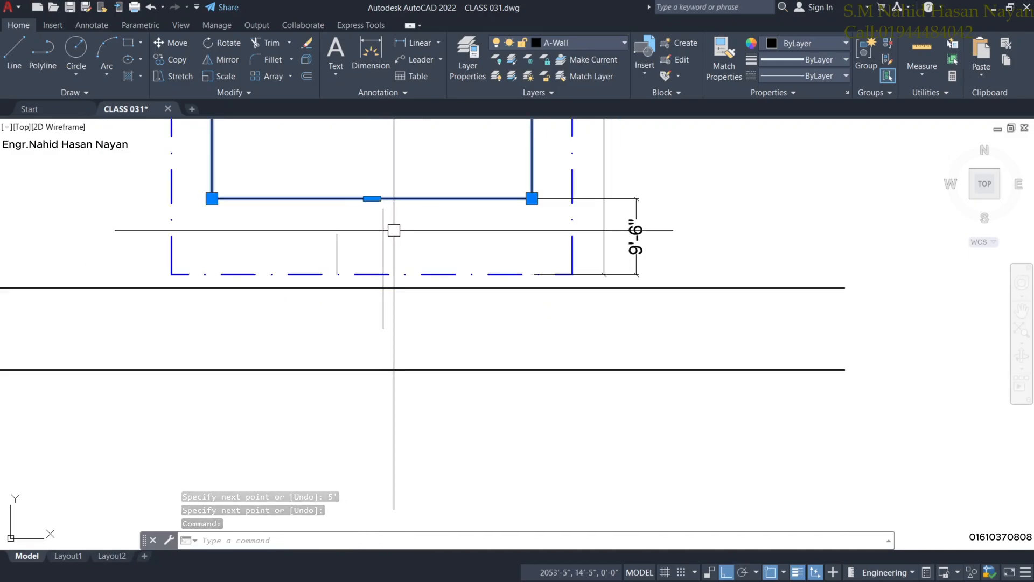
pyautogui.scroll(2, 394, 229)
pyautogui.scroll(-2, 395, 231)
pyautogui.press('Escape')
pyautogui.scroll(4, 377, 265)
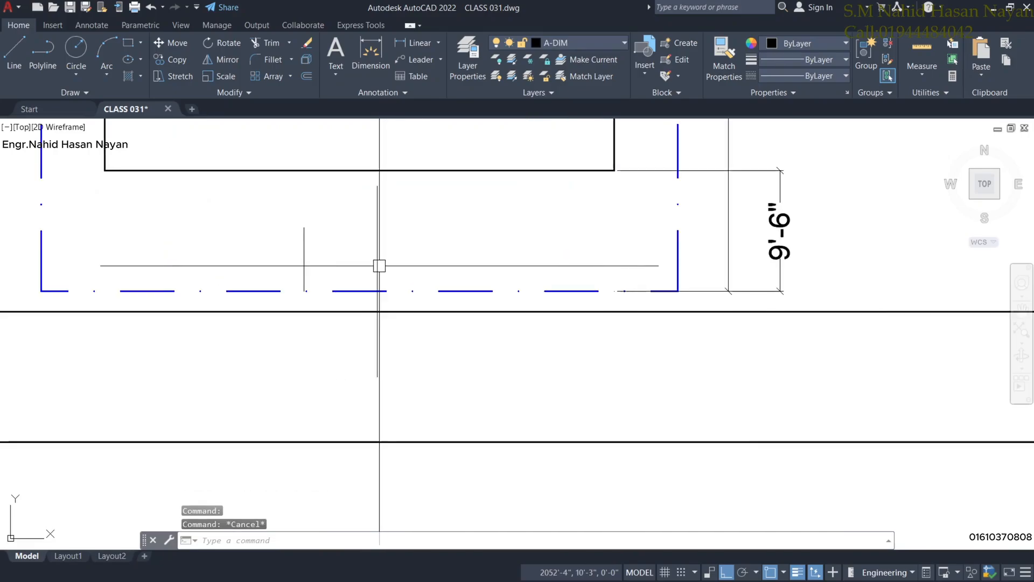
pyautogui.scroll(-4, 379, 265)
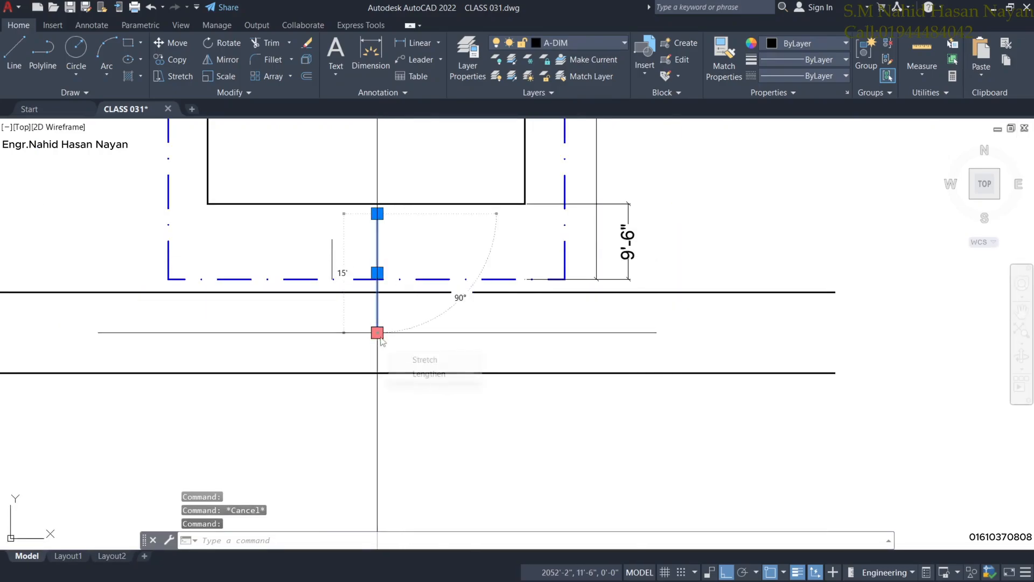
pyautogui.scroll(2, 389, 204)
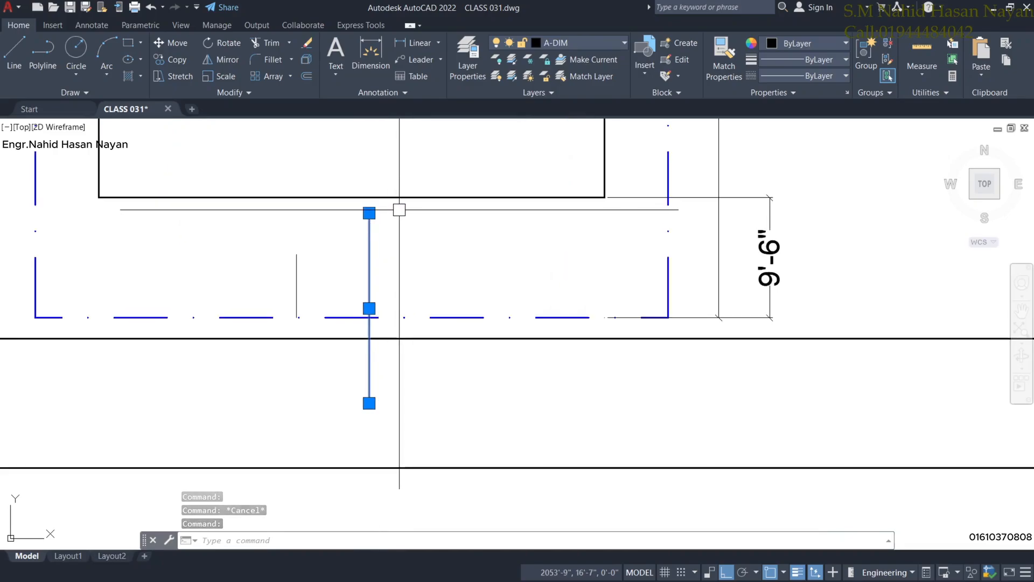
pyautogui.scroll(2, 397, 211)
pyautogui.press('Escape')
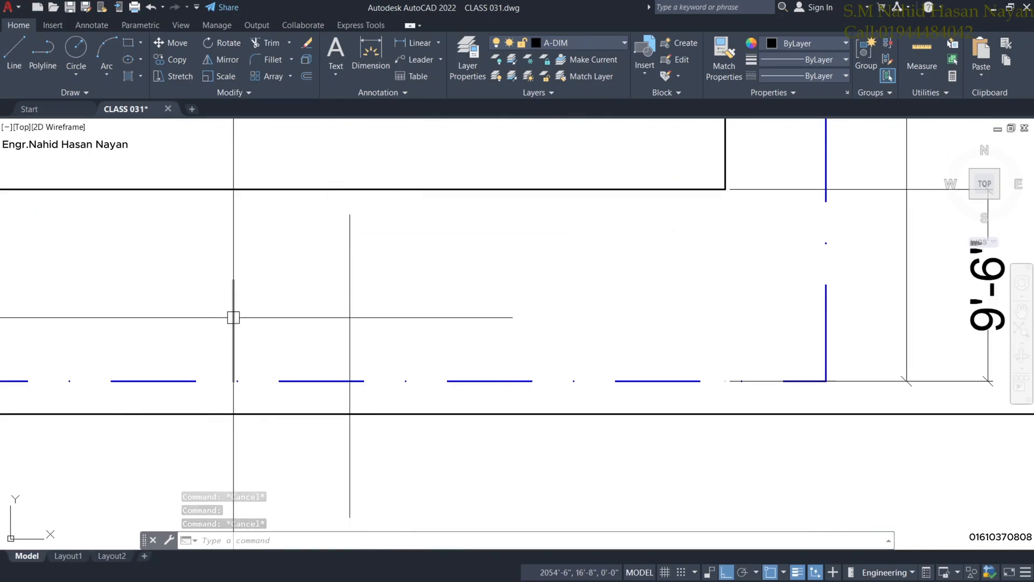
pyautogui.scroll(-2, 294, 272)
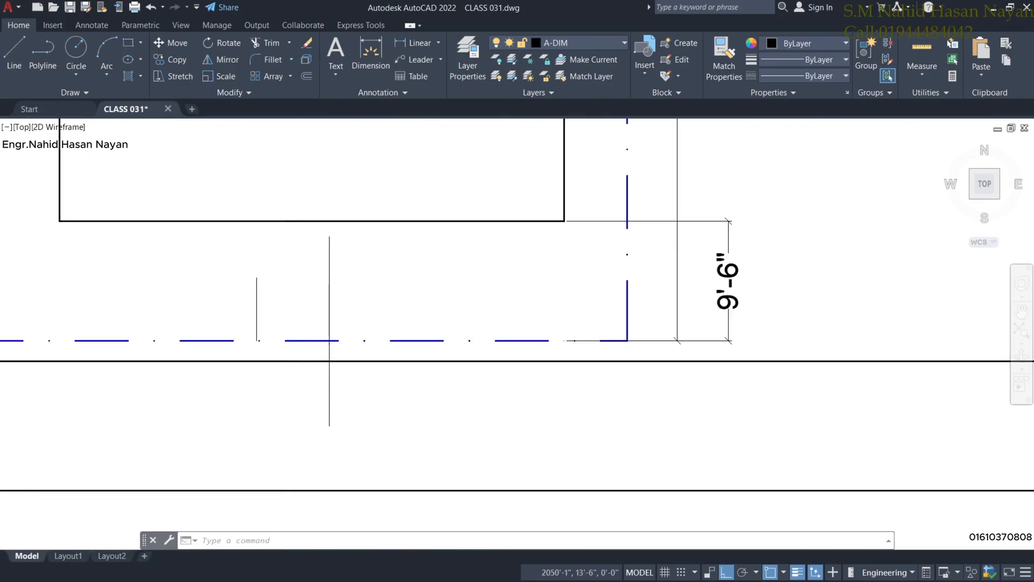
pyautogui.moveTo(333, 282); pyautogui.dragTo(377, 256, button='middle')
pyautogui.scroll(1, 397, 403)
pyautogui.scroll(-1, 395, 399)
# Crossing-select the road lines and vertical line and move them lower, away from the front boundary.
pyautogui.click(400, 402)
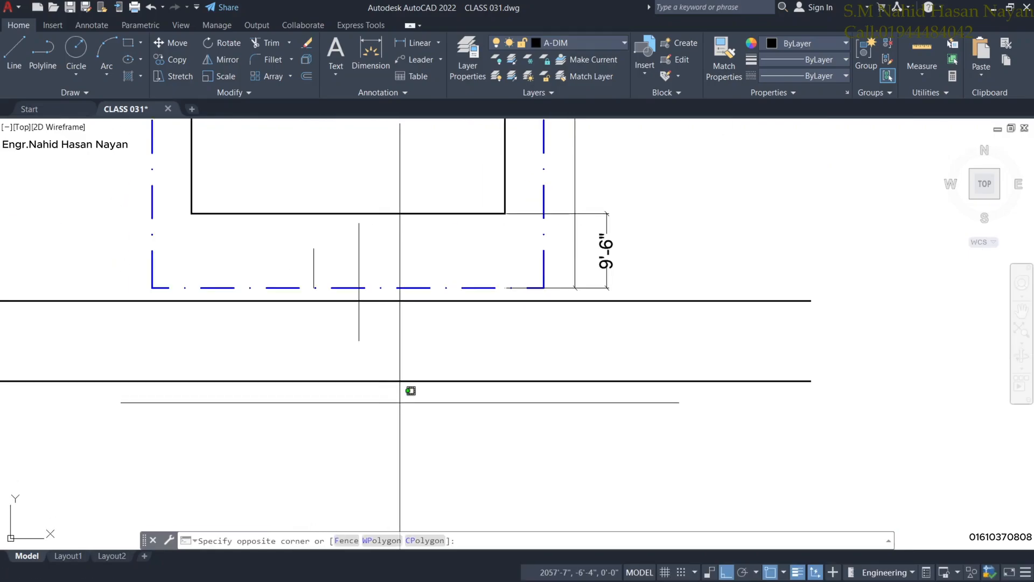
pyautogui.click(347, 286)
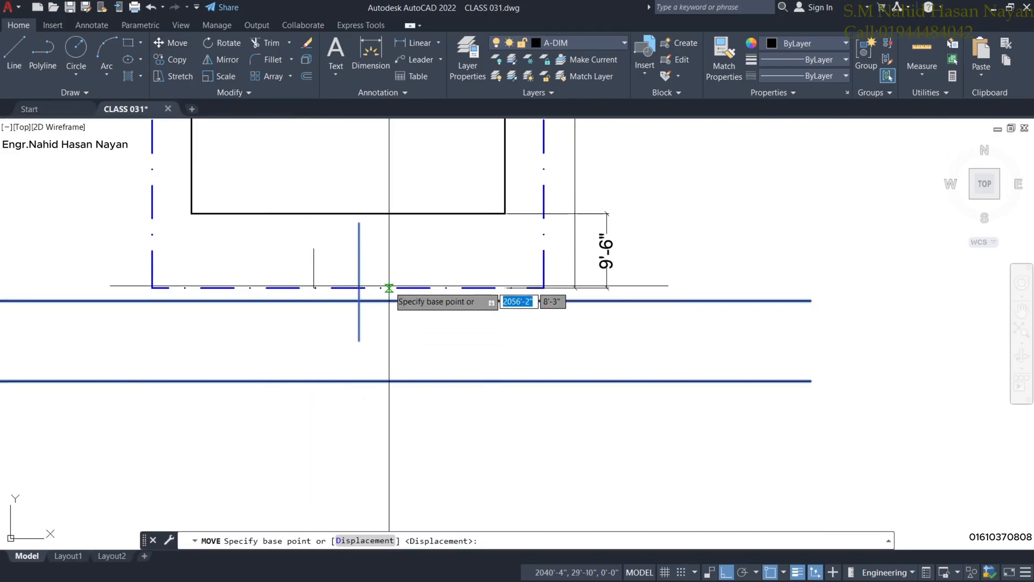
pyautogui.click(393, 318)
pyautogui.click(346, 337)
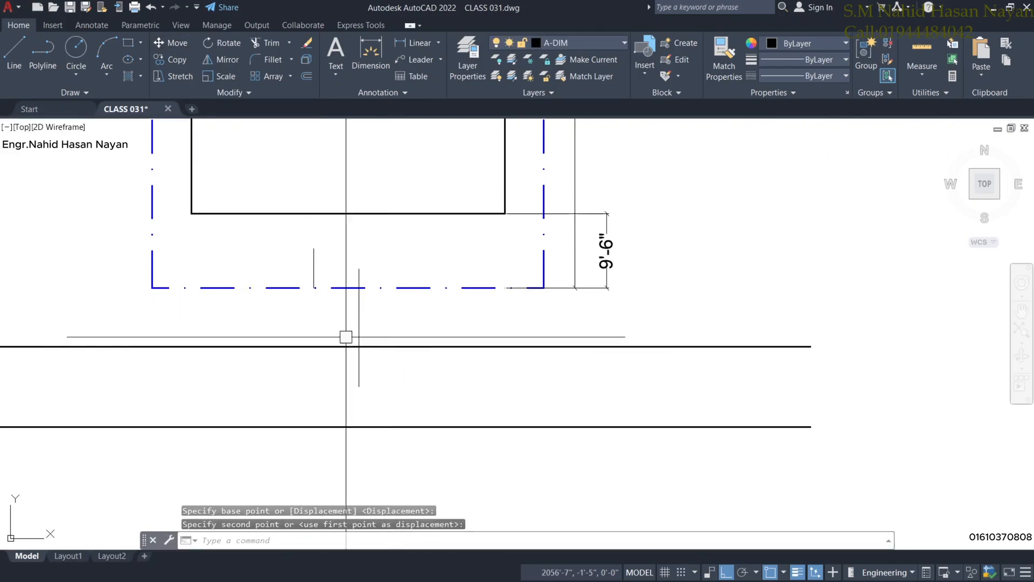
pyautogui.scroll(4, 301, 296)
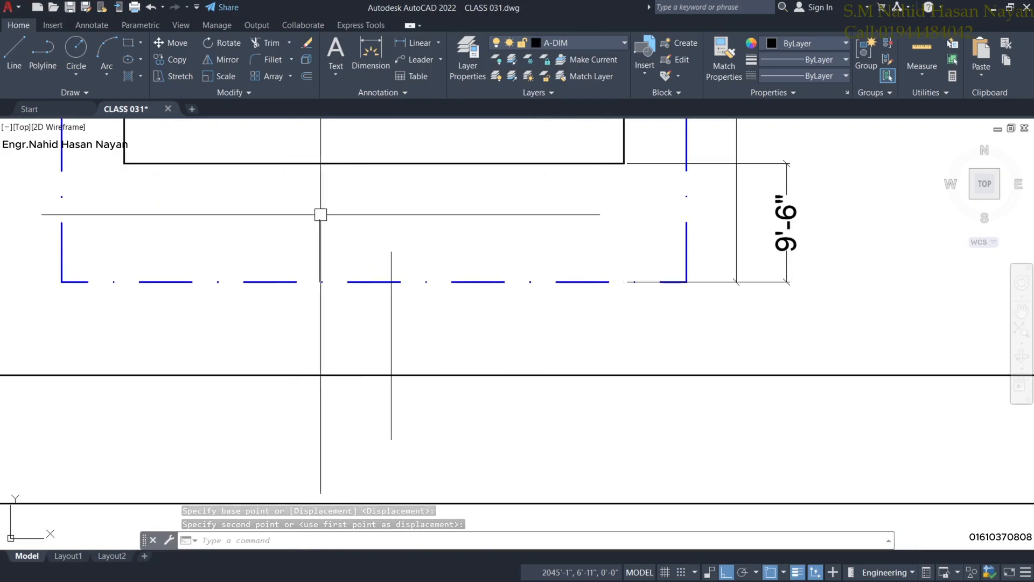
pyautogui.scroll(-4, 366, 216)
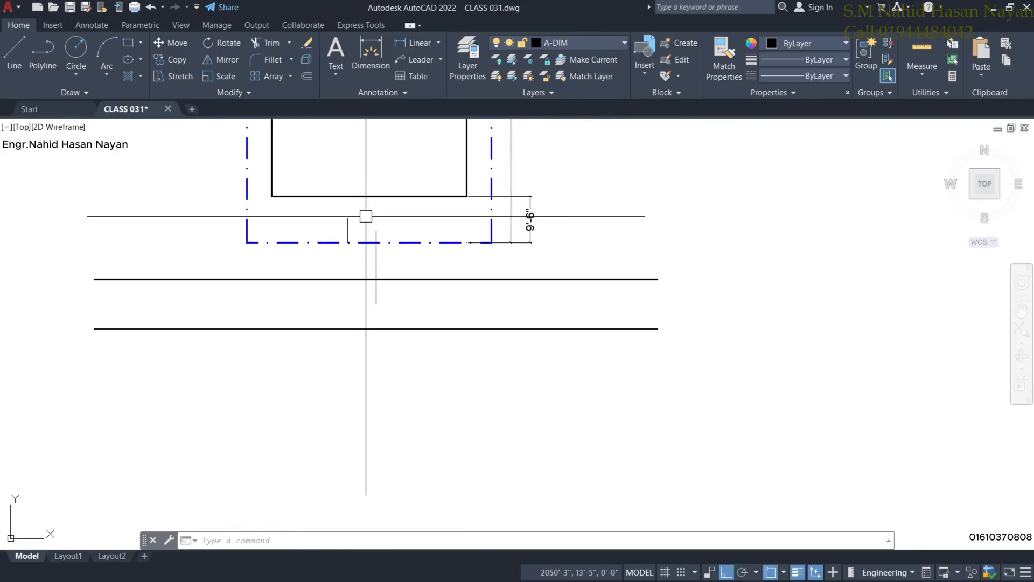
pyautogui.moveTo(369, 283); pyautogui.dragTo(388, 415, button='middle')
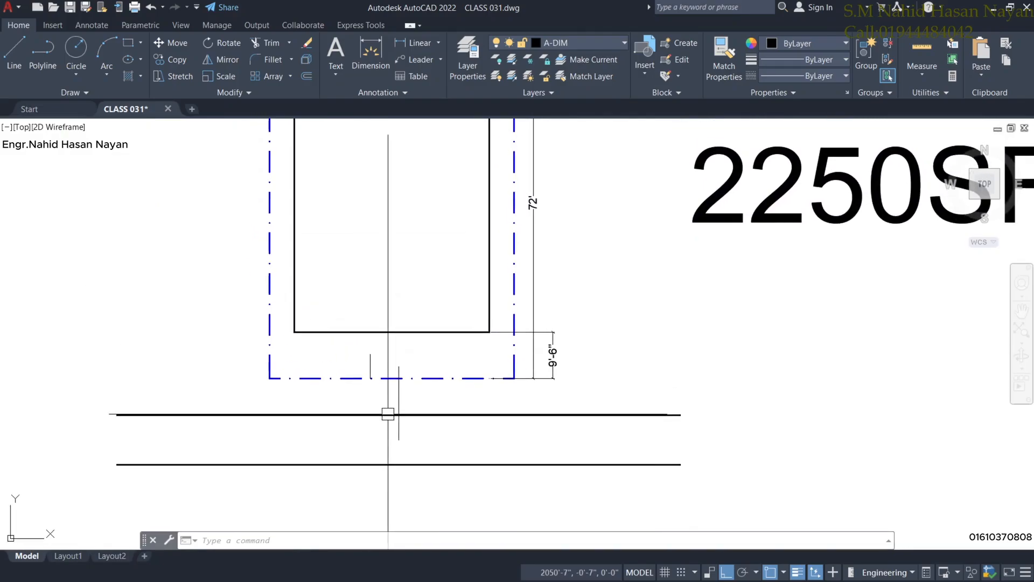
pyautogui.scroll(-2, 403, 249)
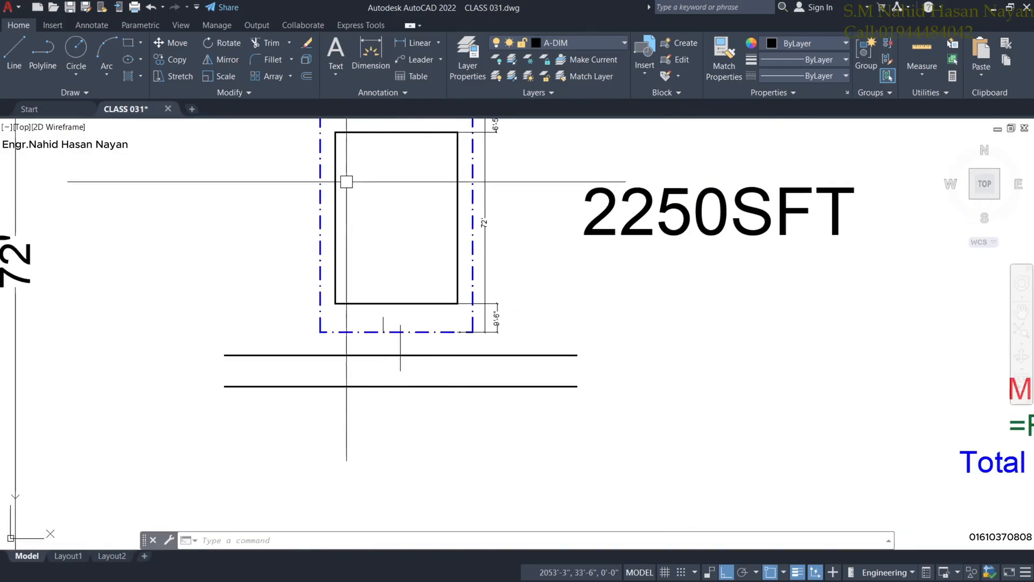
# Move the building rectangle slightly within the plot.
pyautogui.click(421, 302)
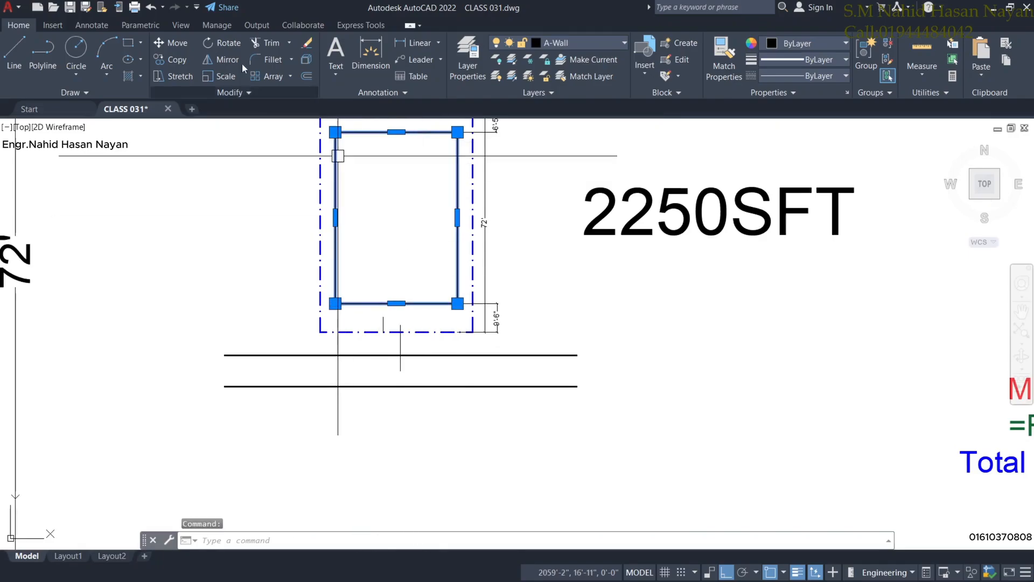
pyautogui.click(176, 47)
pyautogui.scroll(2, 399, 296)
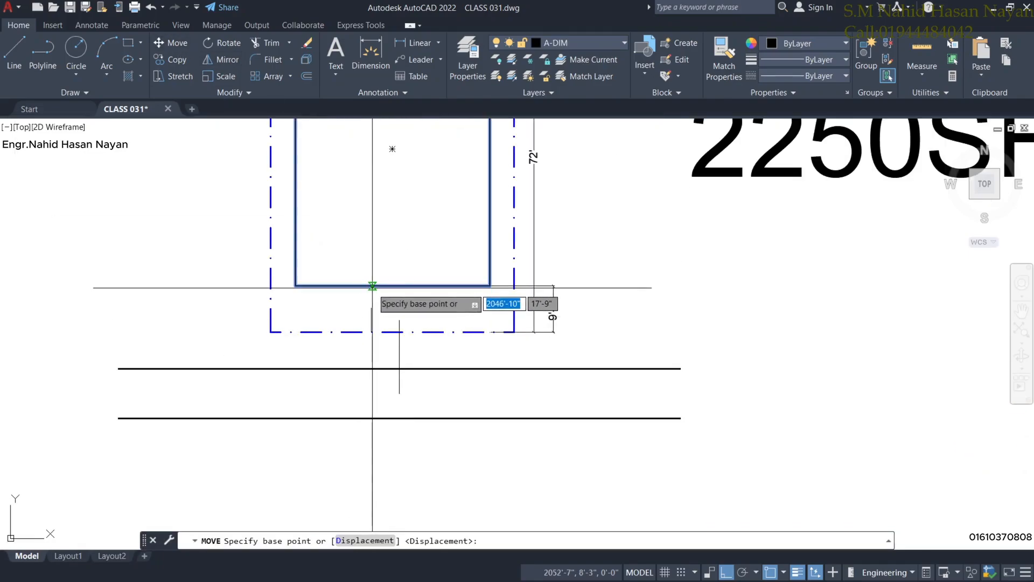
pyautogui.click(376, 294)
pyautogui.click(372, 303)
pyautogui.scroll(-4, 410, 208)
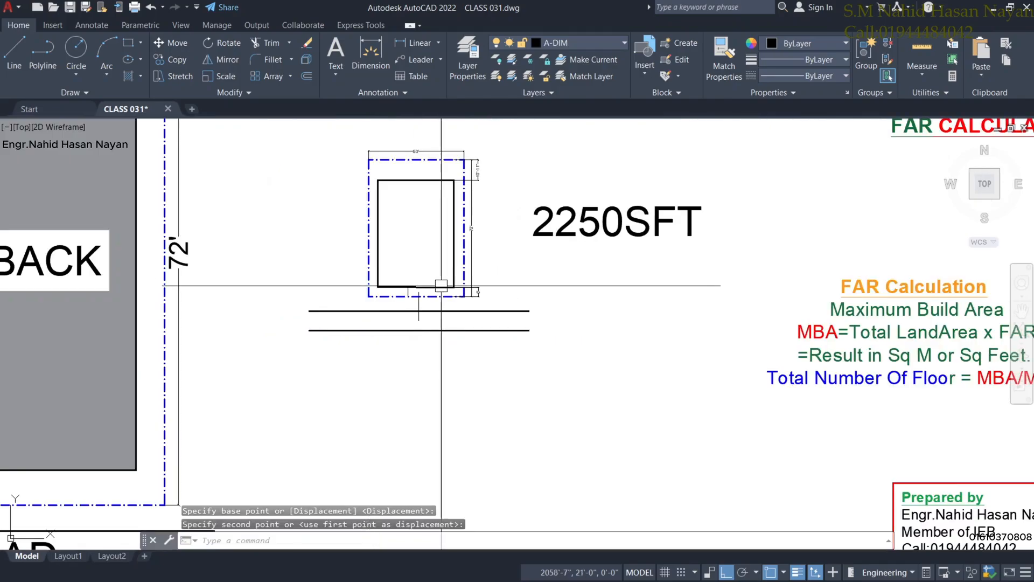
pyautogui.scroll(4, 410, 208)
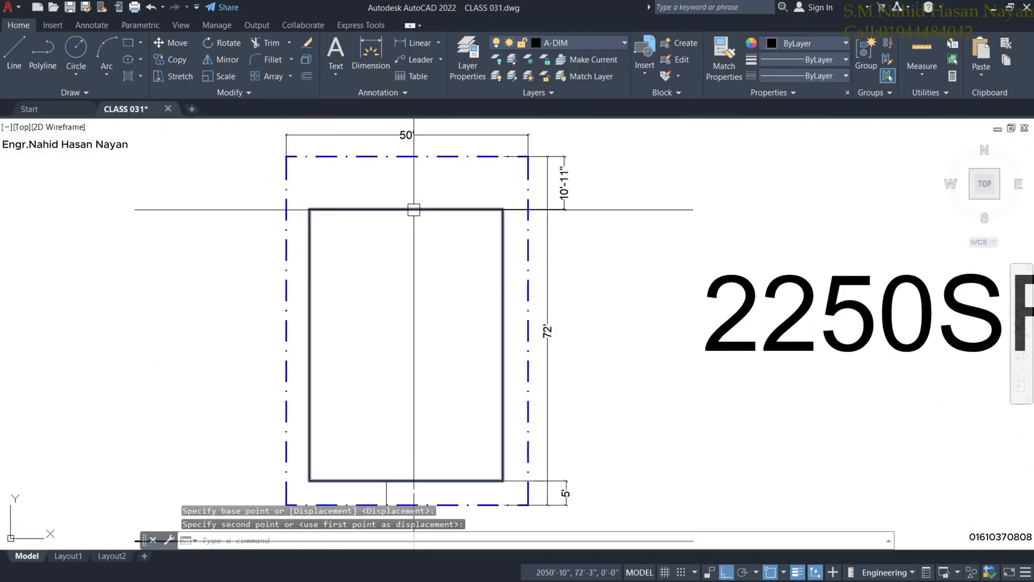
# Move the building about 5'-3" higher and check that the front setback reads 10'-3".
pyautogui.click(411, 210)
pyautogui.click(165, 43)
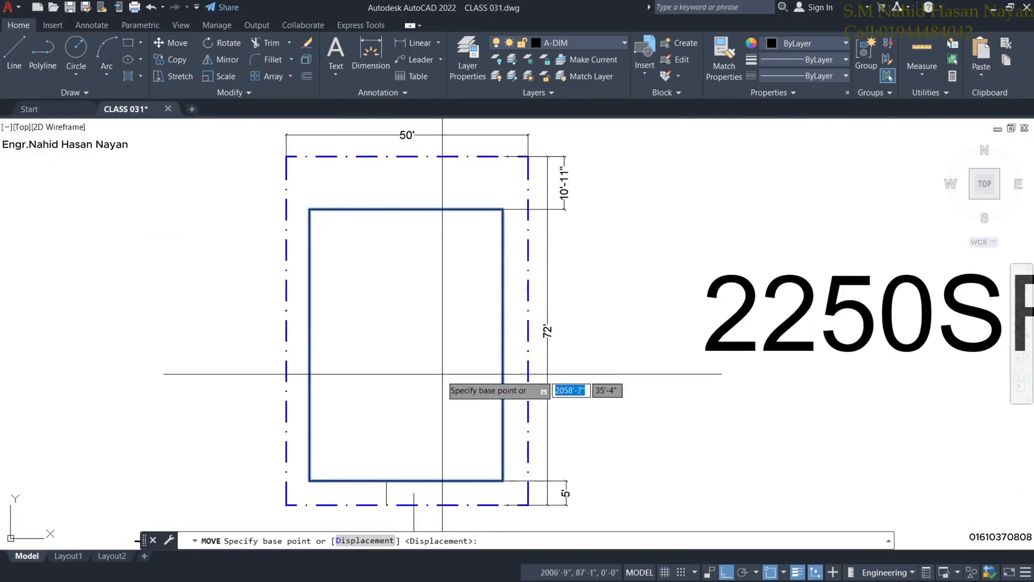
pyautogui.click(420, 374)
pyautogui.click(416, 353)
pyautogui.moveTo(429, 362); pyautogui.dragTo(404, 212, button='middle')
pyautogui.moveTo(402, 421); pyautogui.dragTo(393, 383, button='middle')
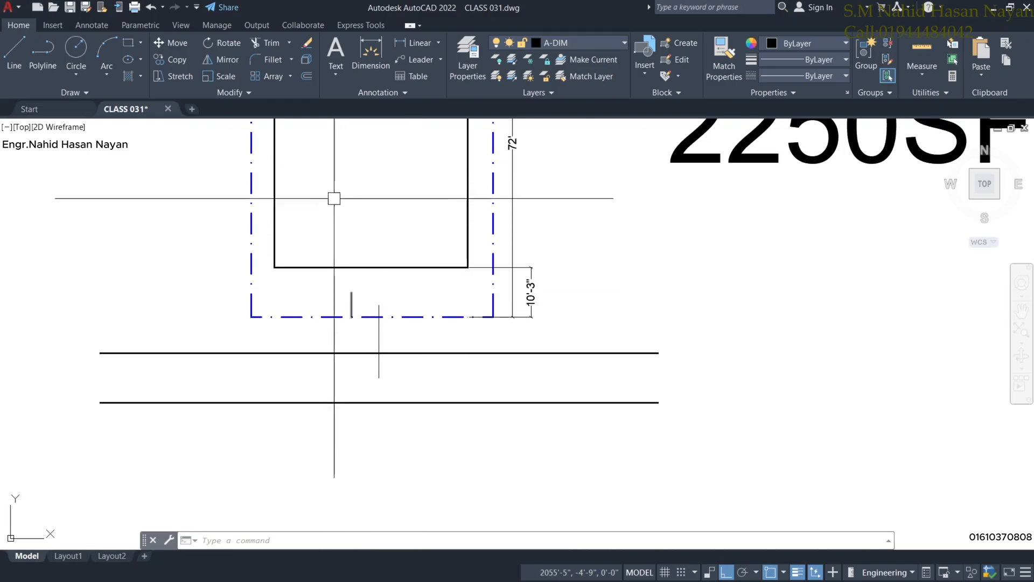
pyautogui.scroll(2, 365, 282)
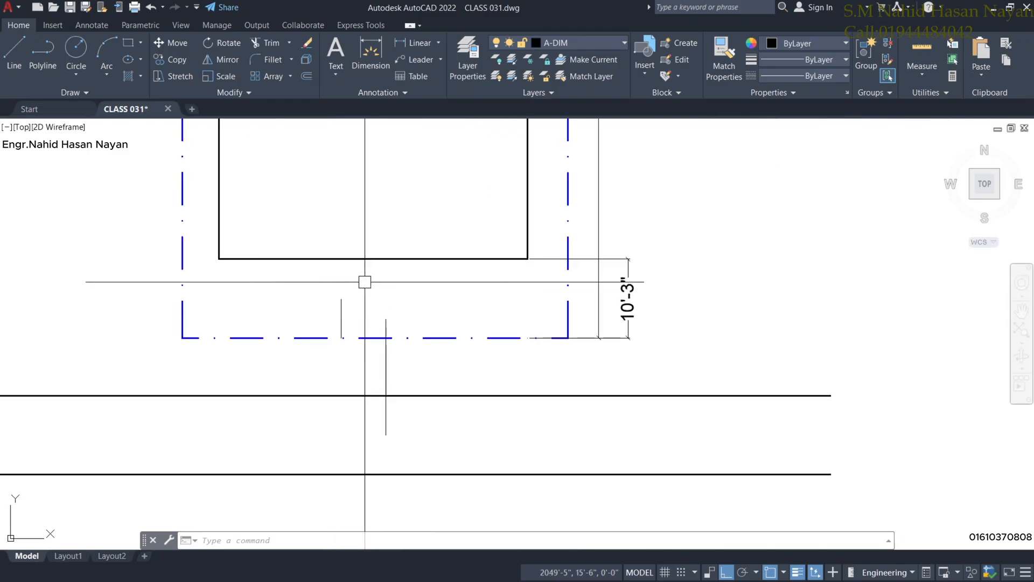
pyautogui.scroll(-2, 364, 282)
pyautogui.moveTo(384, 293)
pyautogui.mouseDown(button='middle')
pyautogui.moveTo(464, 313)
pyautogui.moveTo(377, 346)
pyautogui.mouseUp(button='middle')
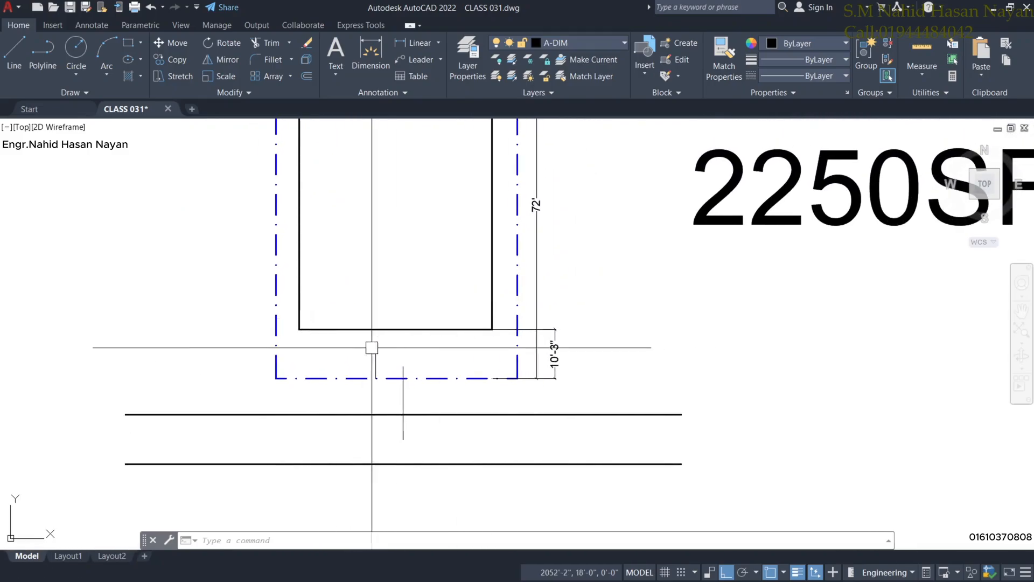
pyautogui.scroll(4, 334, 327)
pyautogui.scroll(-2, 358, 324)
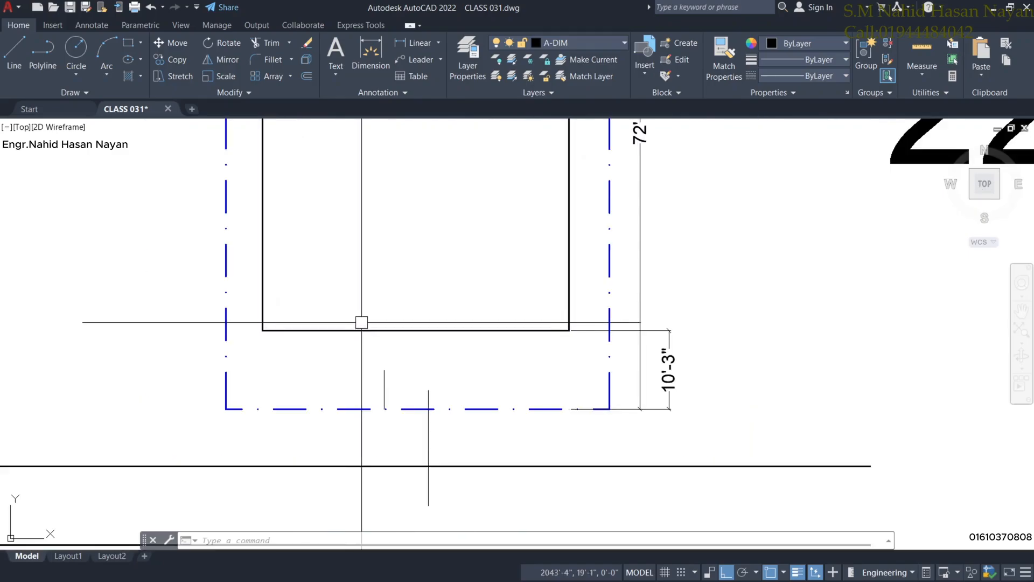
pyautogui.scroll(-4, 365, 311)
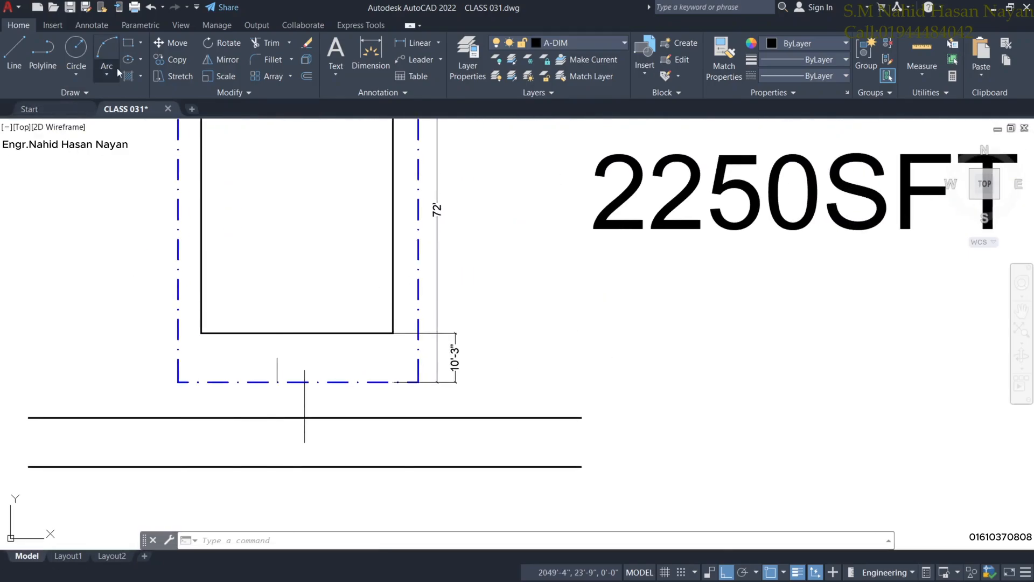
# Draw a test rectangle in front of the plot, then erase it.
pyautogui.click(127, 43)
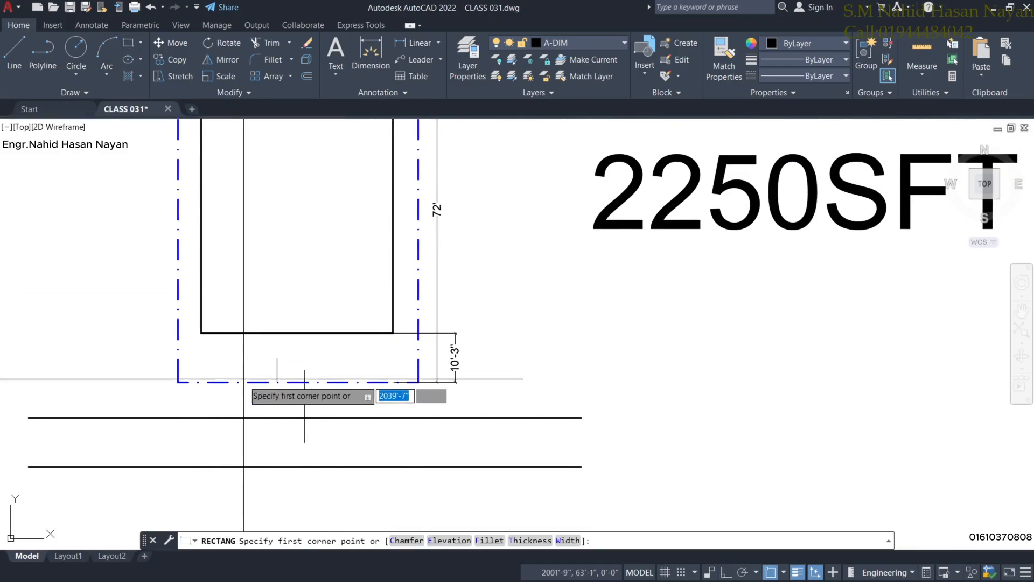
pyautogui.click(224, 333)
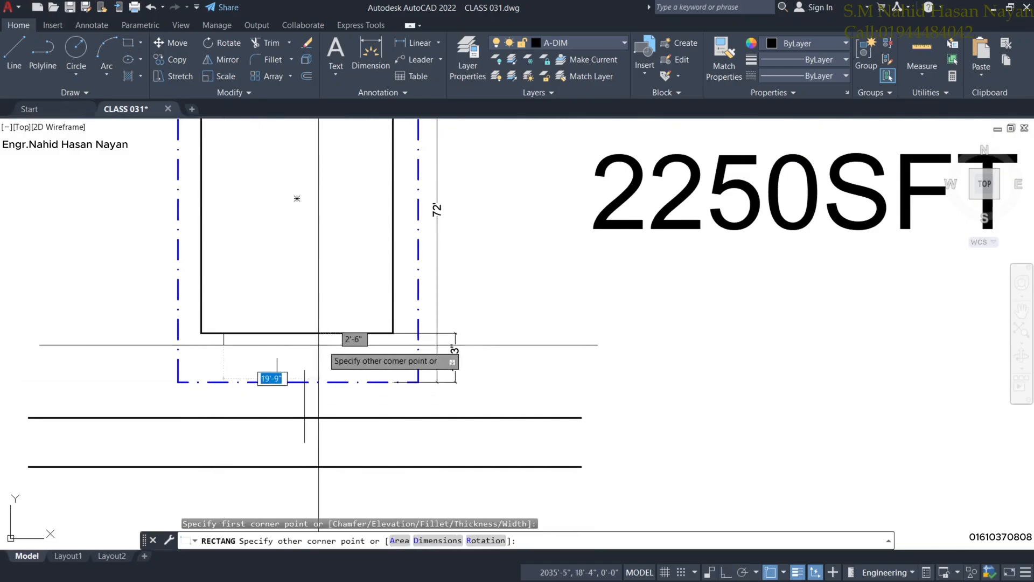
pyautogui.click(366, 359)
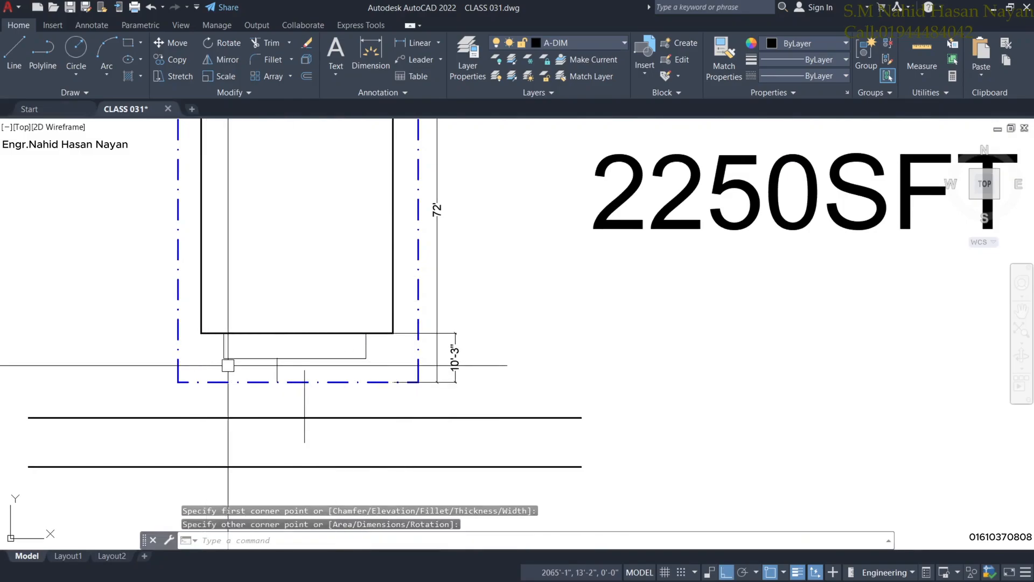
pyautogui.moveTo(226, 363); pyautogui.dragTo(262, 316, button='middle')
pyautogui.scroll(2, 239, 318)
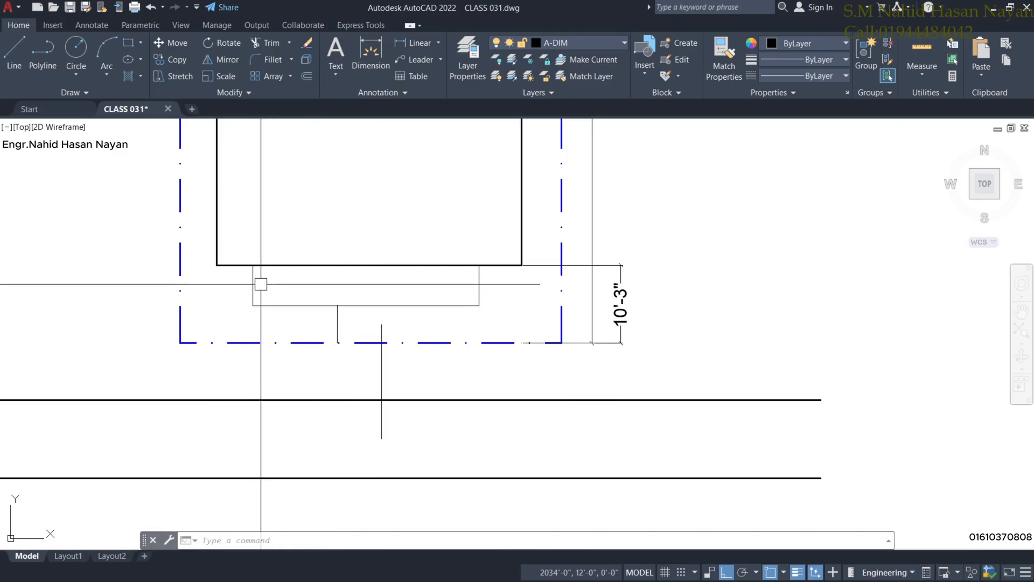
pyautogui.click(280, 307)
pyautogui.click(213, 285)
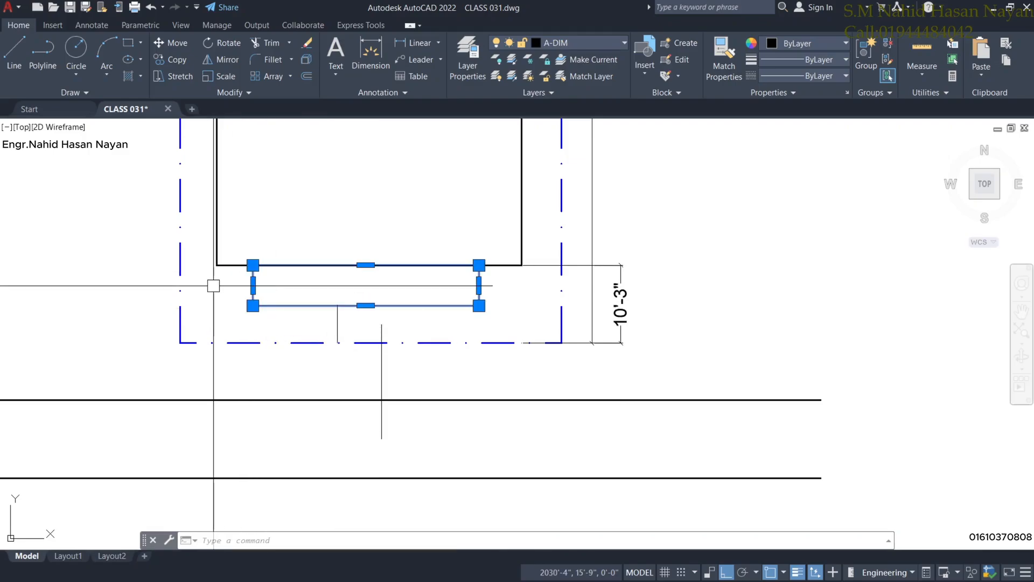
pyautogui.rightClick(213, 286)
pyautogui.click(247, 319)
pyautogui.scroll(-3, 270, 305)
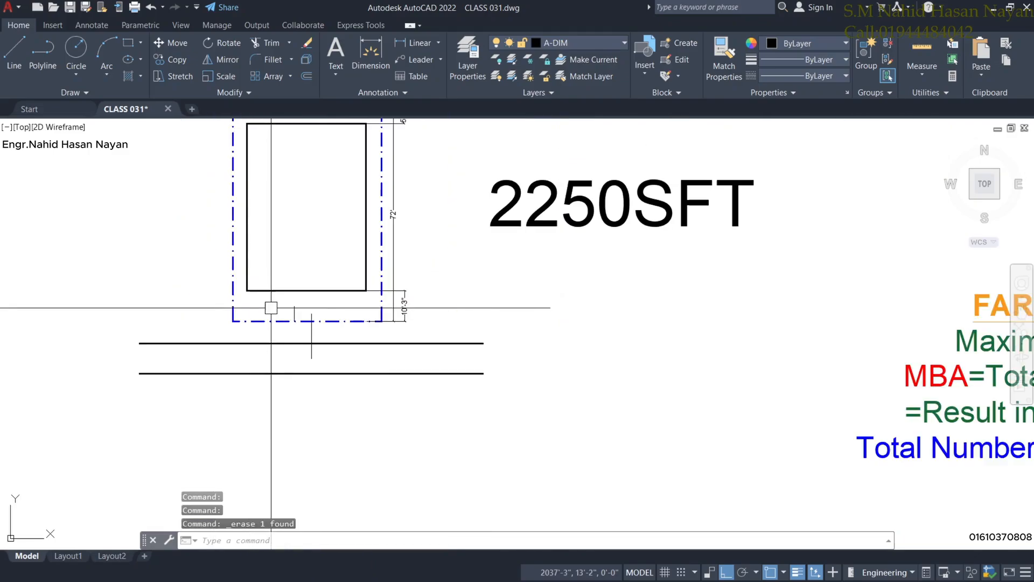
pyautogui.scroll(3, 318, 313)
# Erase the two short vertical lines in the front setback and minimize AutoCAD.
pyautogui.click(300, 307)
pyautogui.click(169, 278)
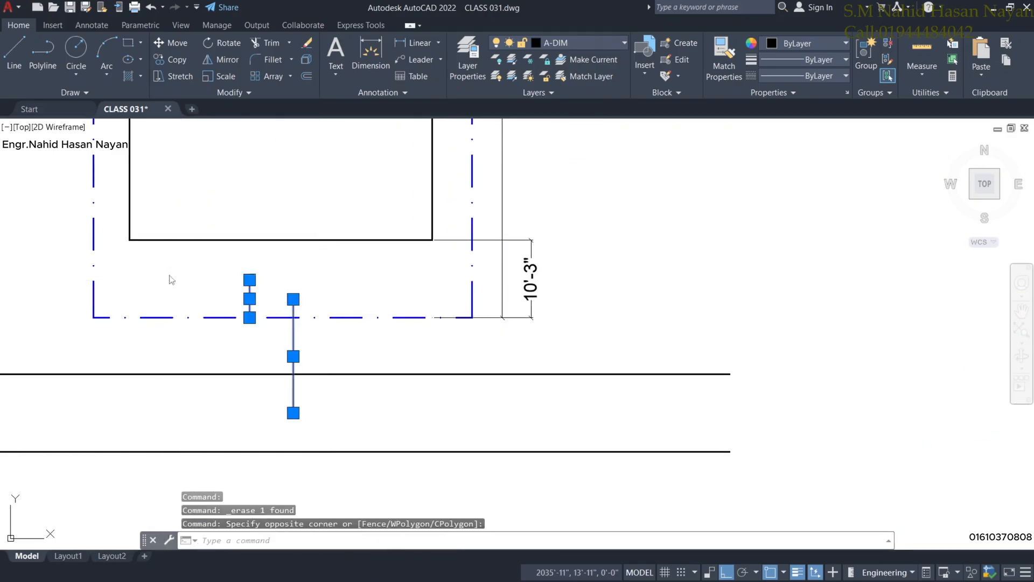
pyautogui.rightClick(169, 278)
pyautogui.click(215, 338)
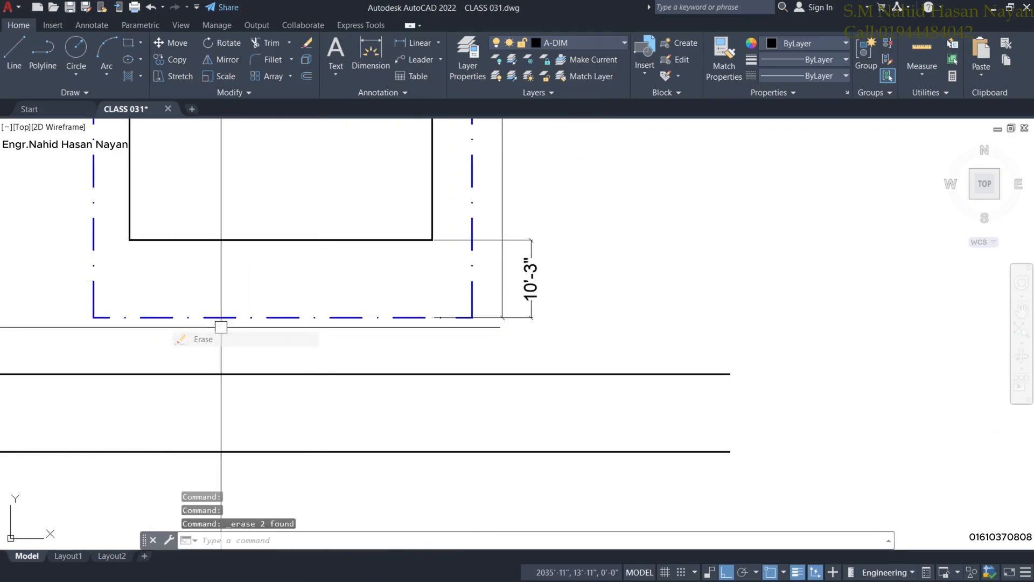
pyautogui.click(995, 9)
# Restore the CLASS 031 drawing and frame the building's 10'-3" front setback above both road lines.
pyautogui.moveTo(640, 570)
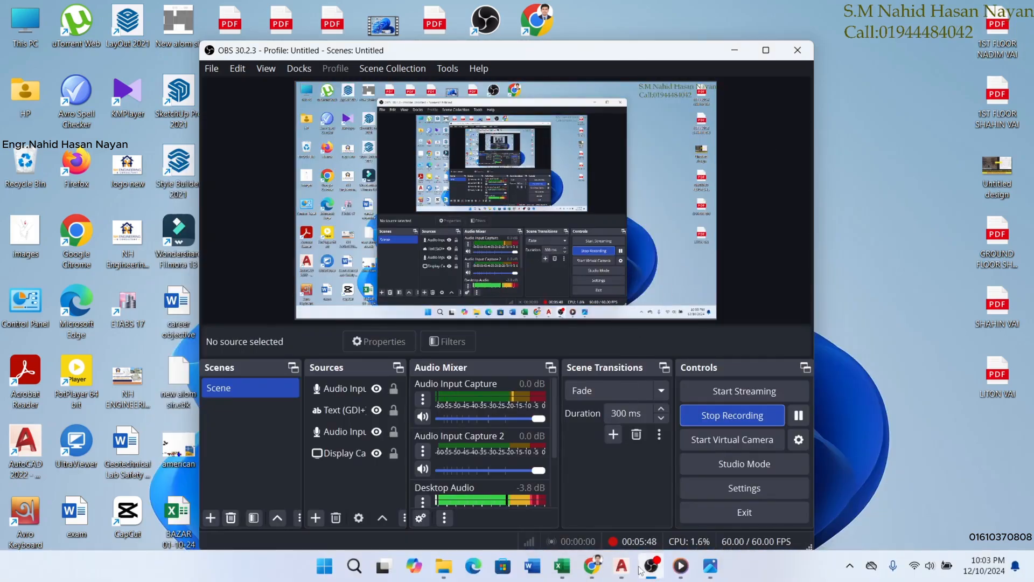
pyautogui.click(621, 566)
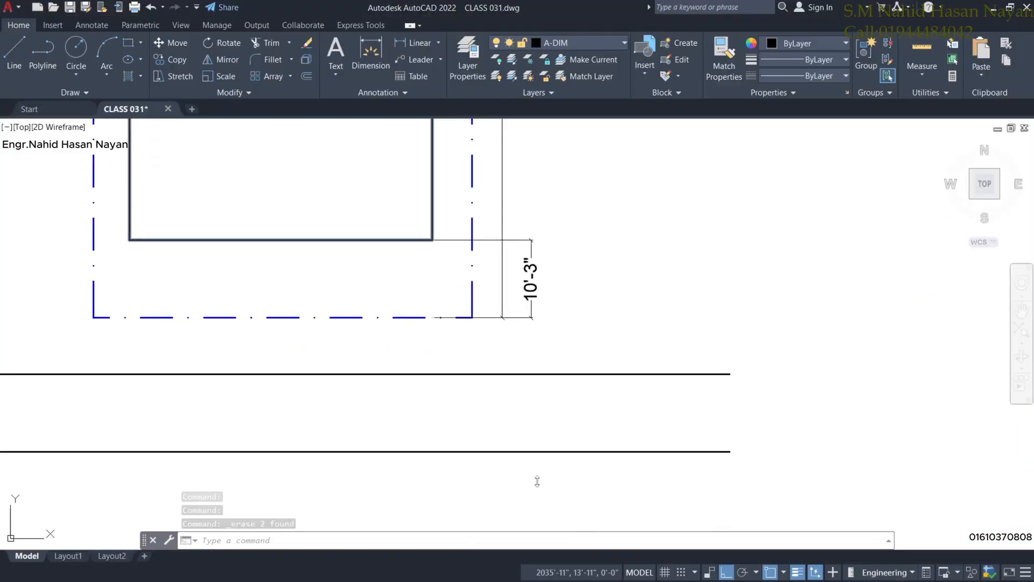
pyautogui.scroll(-2, 318, 291)
pyautogui.moveTo(296, 280); pyautogui.dragTo(393, 280, button='middle')
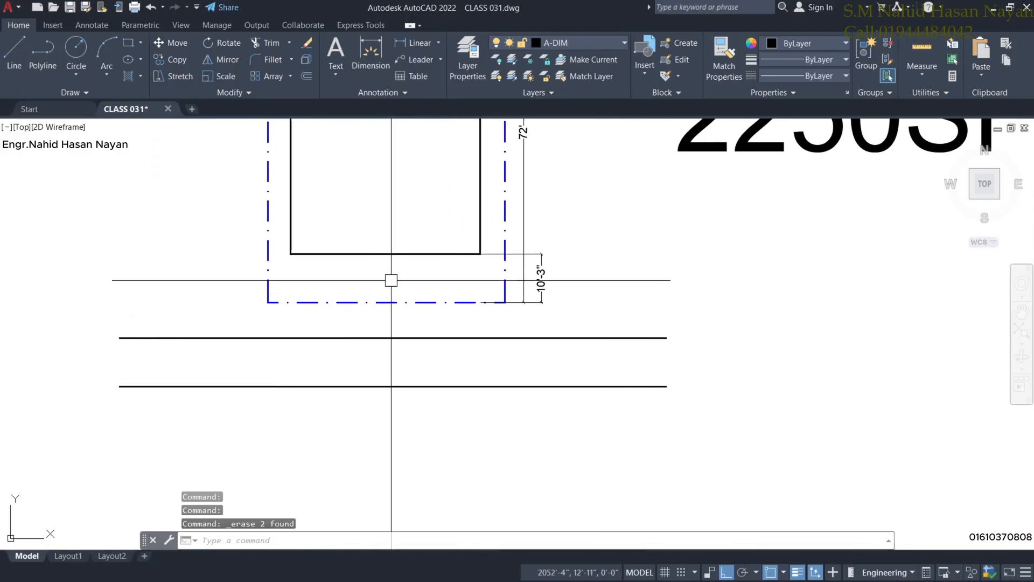
pyautogui.scroll(2, 393, 282)
pyautogui.scroll(-2, 382, 282)
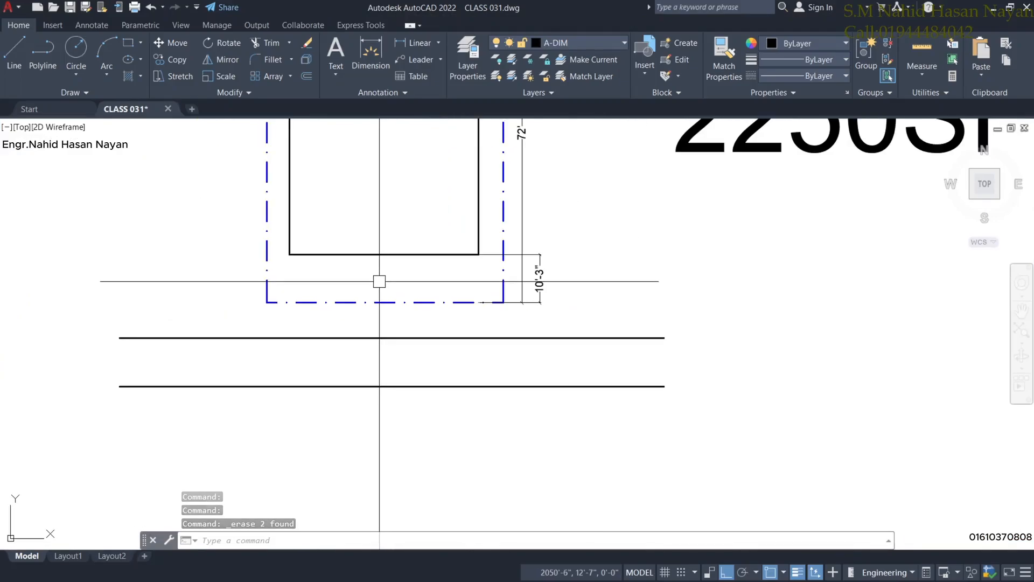
pyautogui.scroll(2, 379, 282)
pyautogui.scroll(-2, 376, 276)
pyautogui.scroll(2, 376, 275)
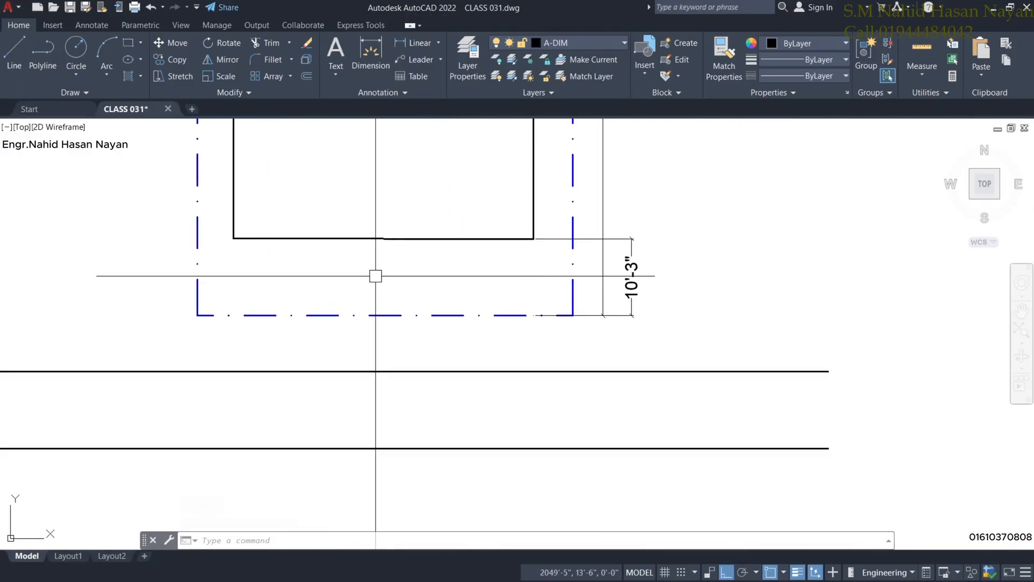
pyautogui.scroll(-2, 369, 270)
pyautogui.moveTo(370, 270); pyautogui.dragTo(330, 270, button='middle')
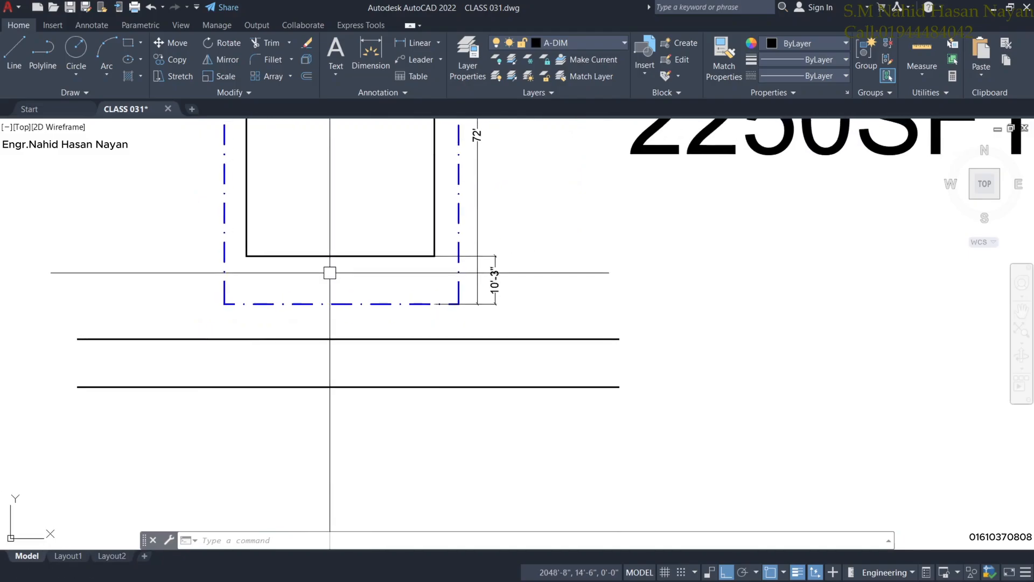
pyautogui.scroll(2, 330, 270)
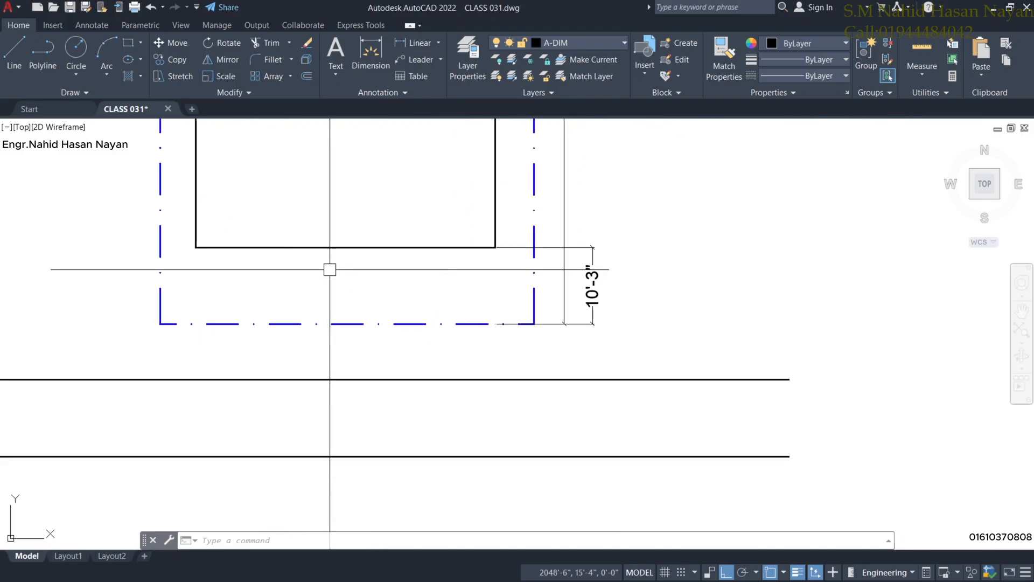